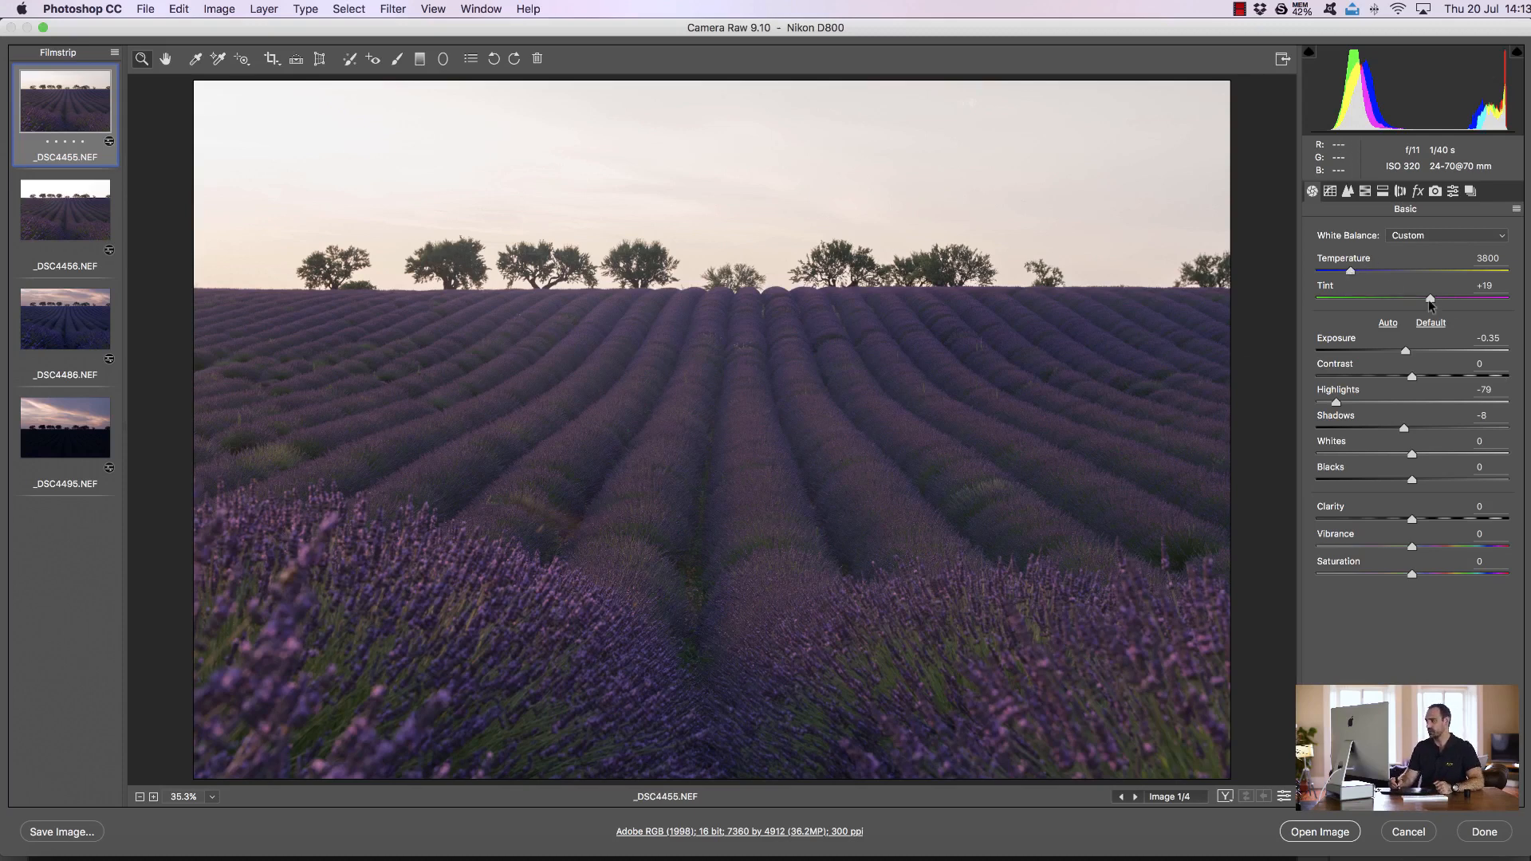
Try the As Shot white balance on the first frame and undo it
left_click(1350, 274)
left_click(1427, 237)
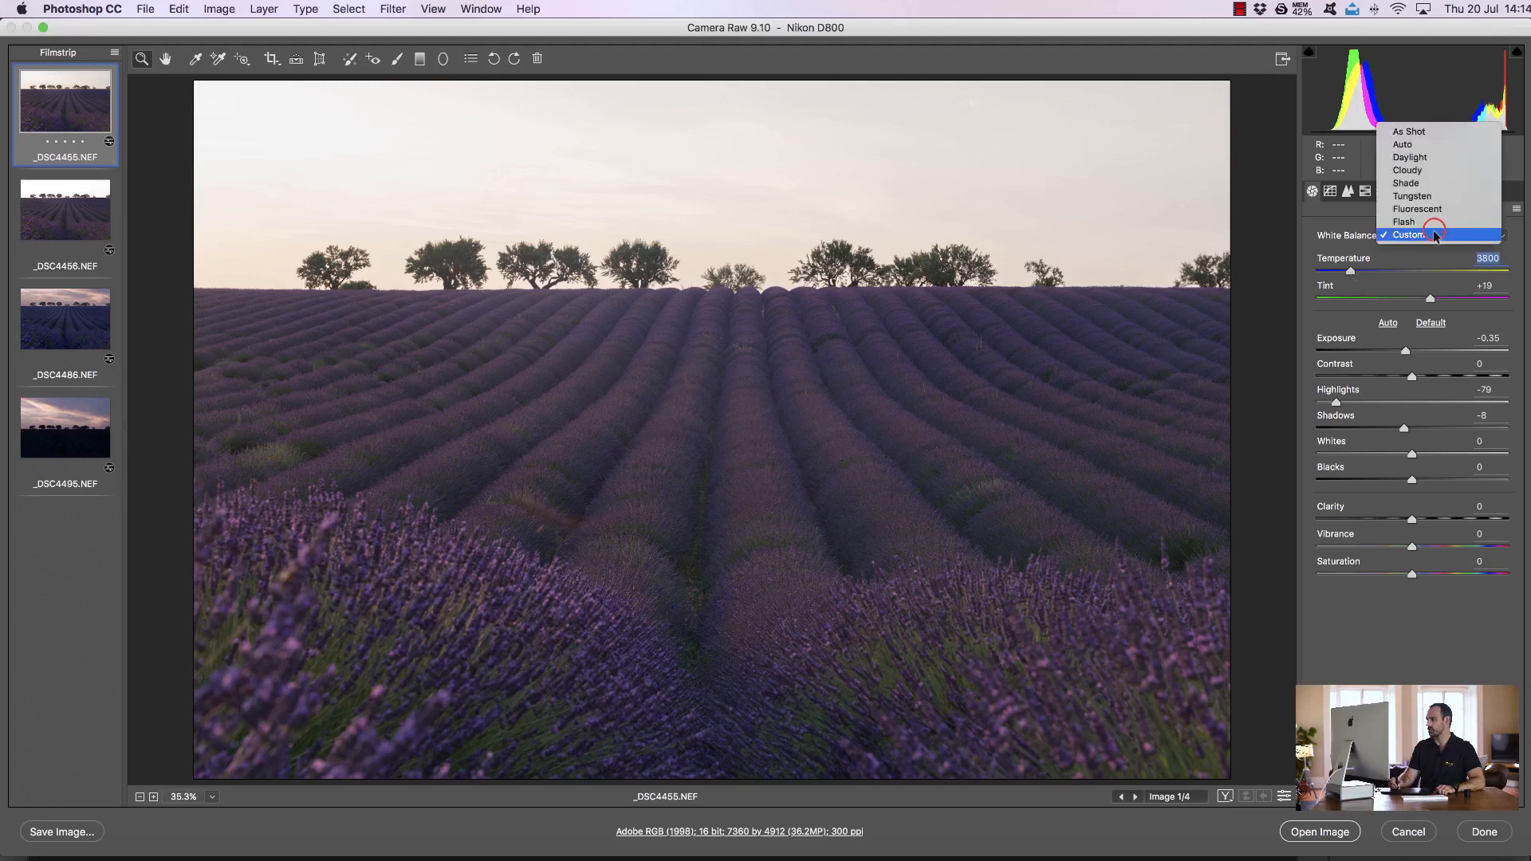
left_click(1421, 132)
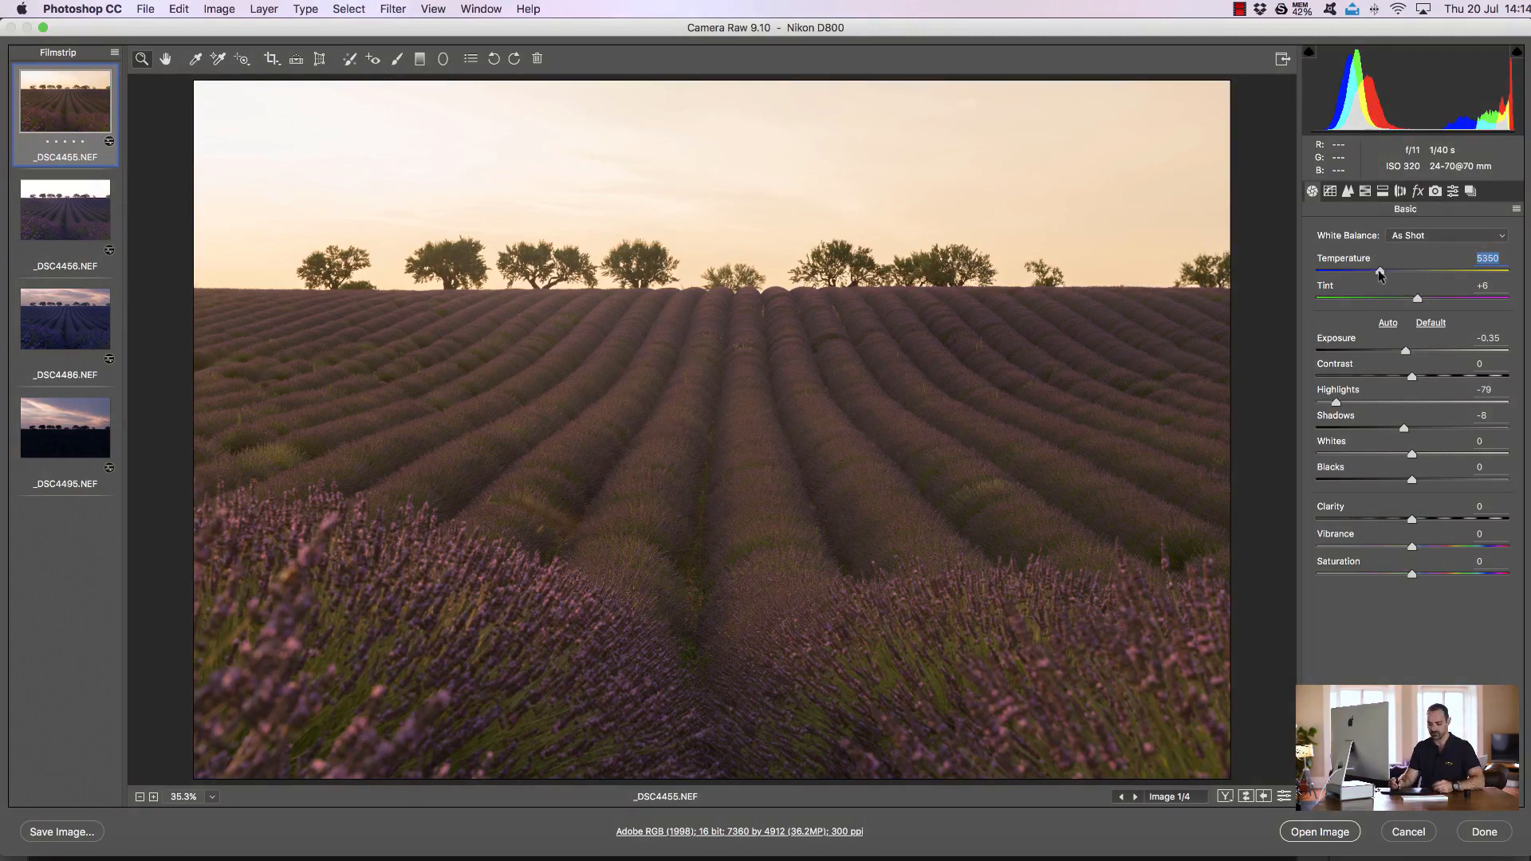
key("super+z")
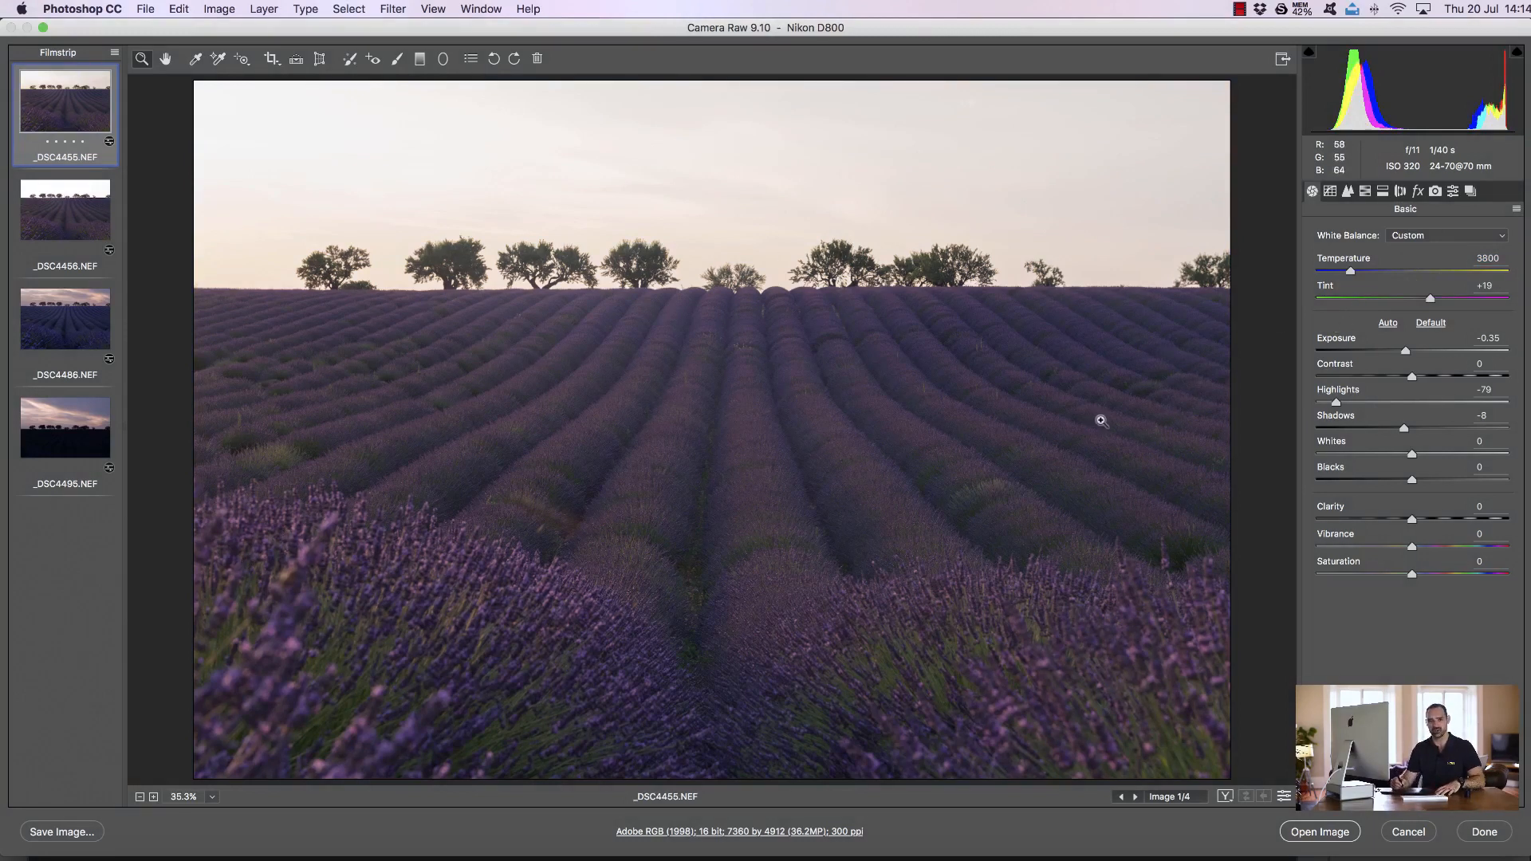
Compare the bracketed frames and preview the third frame's default settings before undoing the reset
left_click(79, 205)
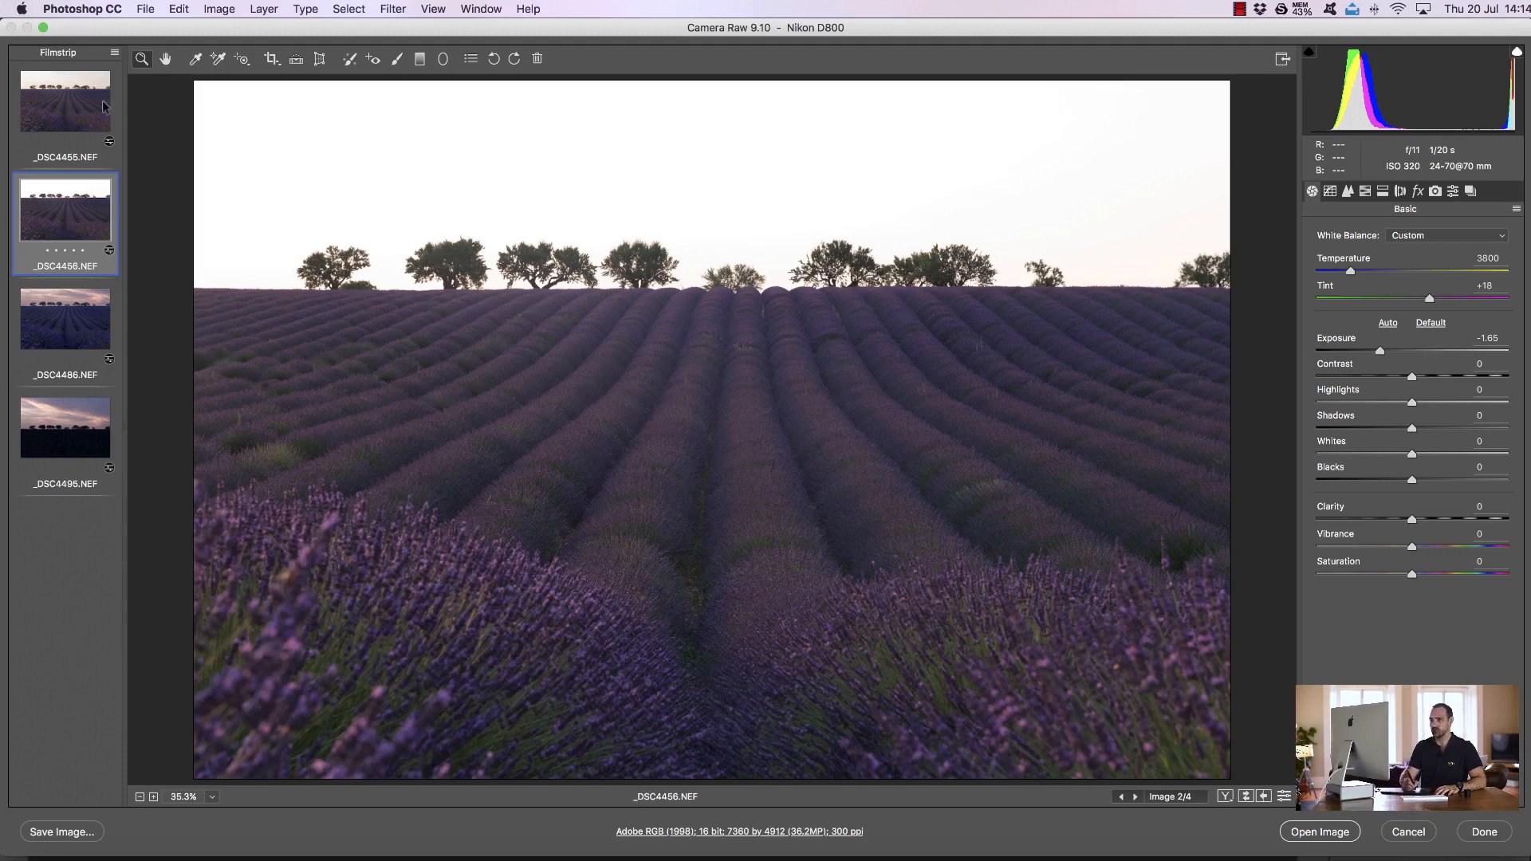
left_click(80, 121)
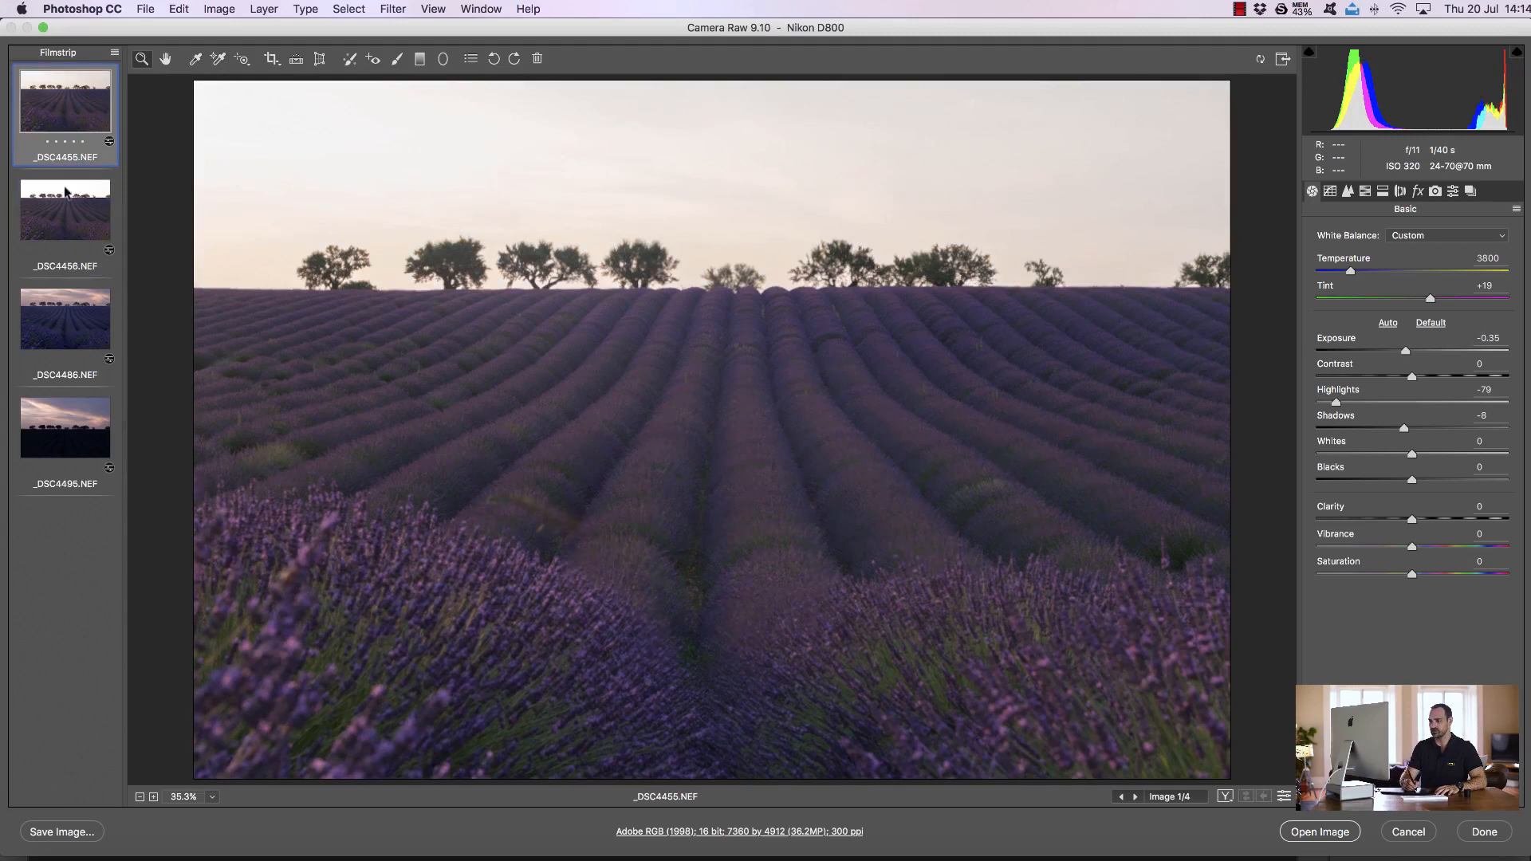
left_click(67, 210)
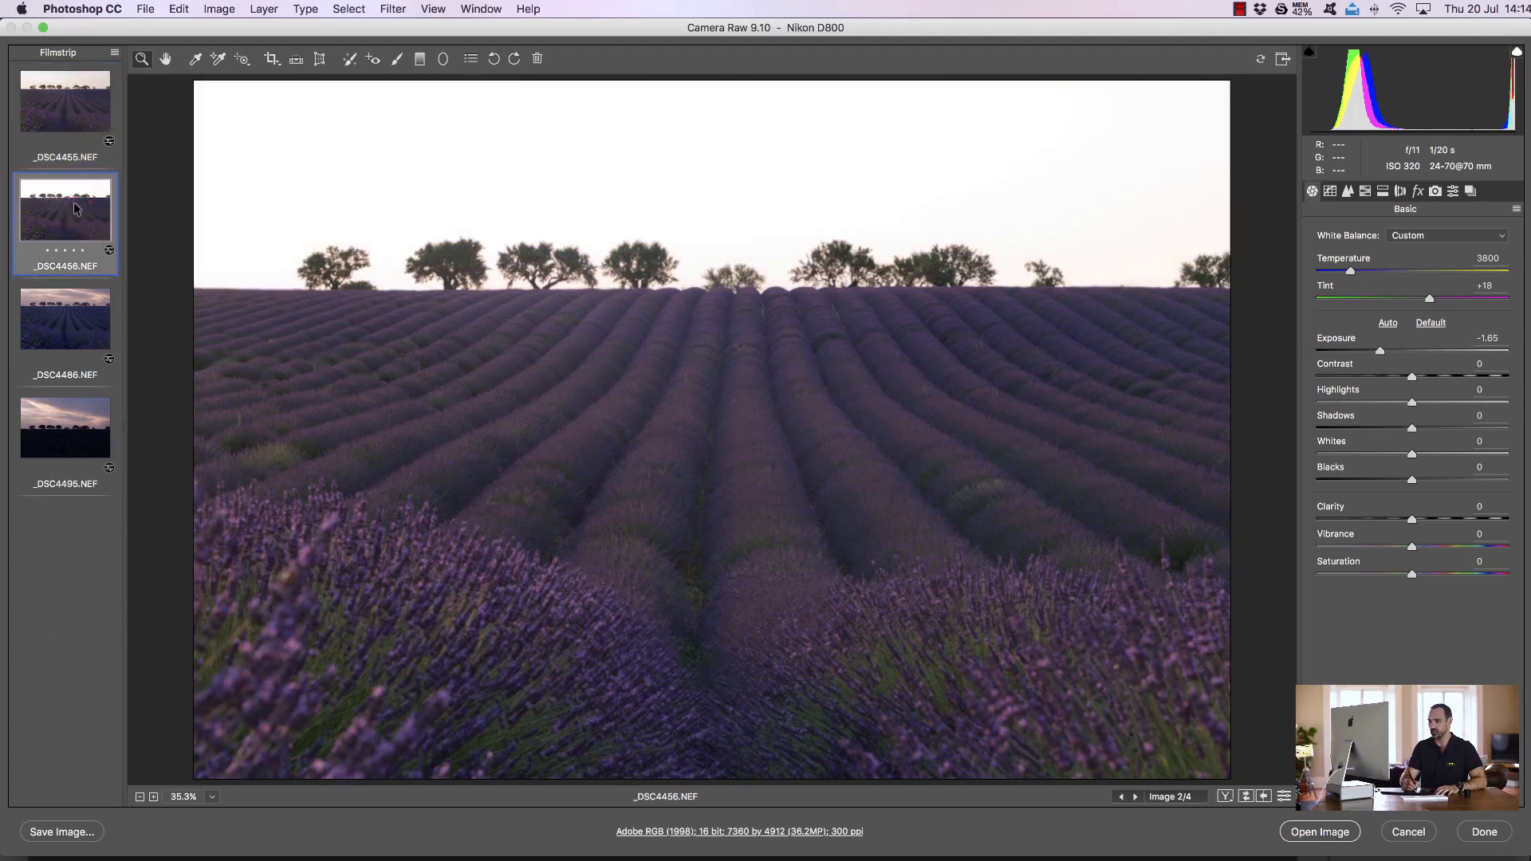
left_click(69, 312)
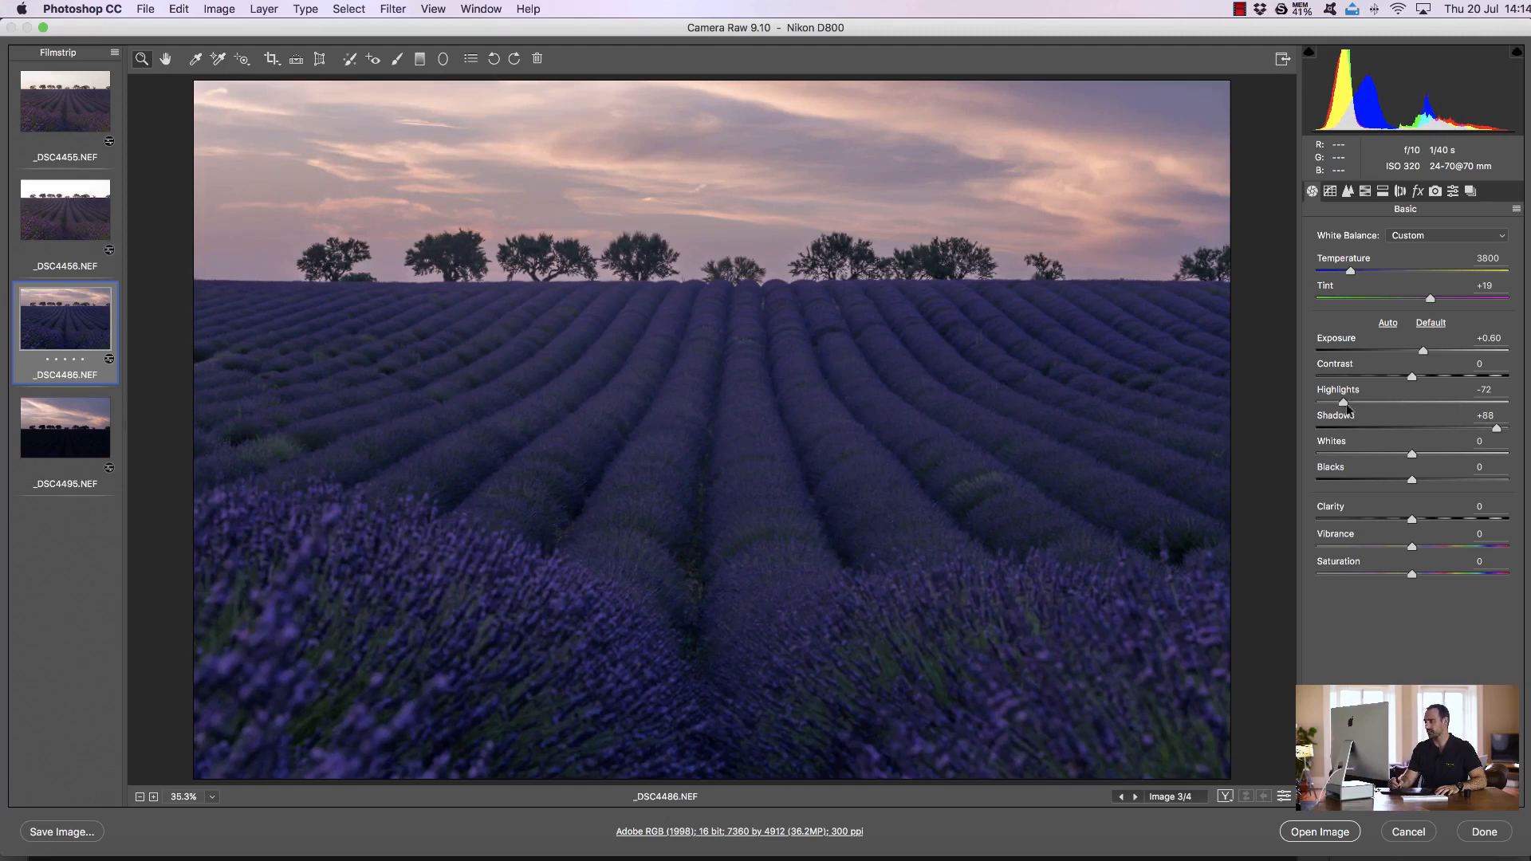
left_click(1431, 324)
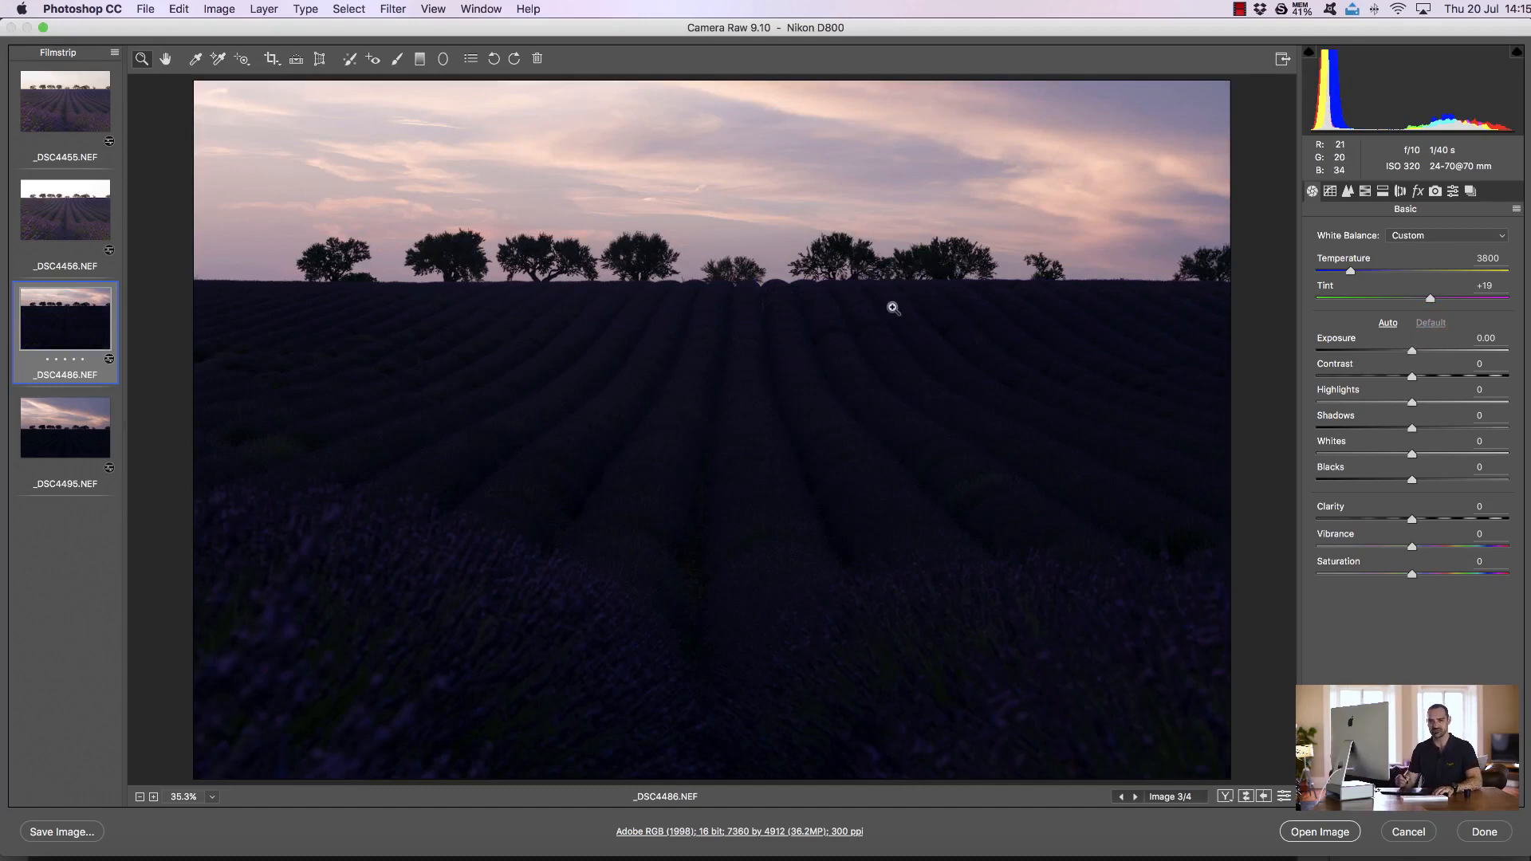
key("super+z")
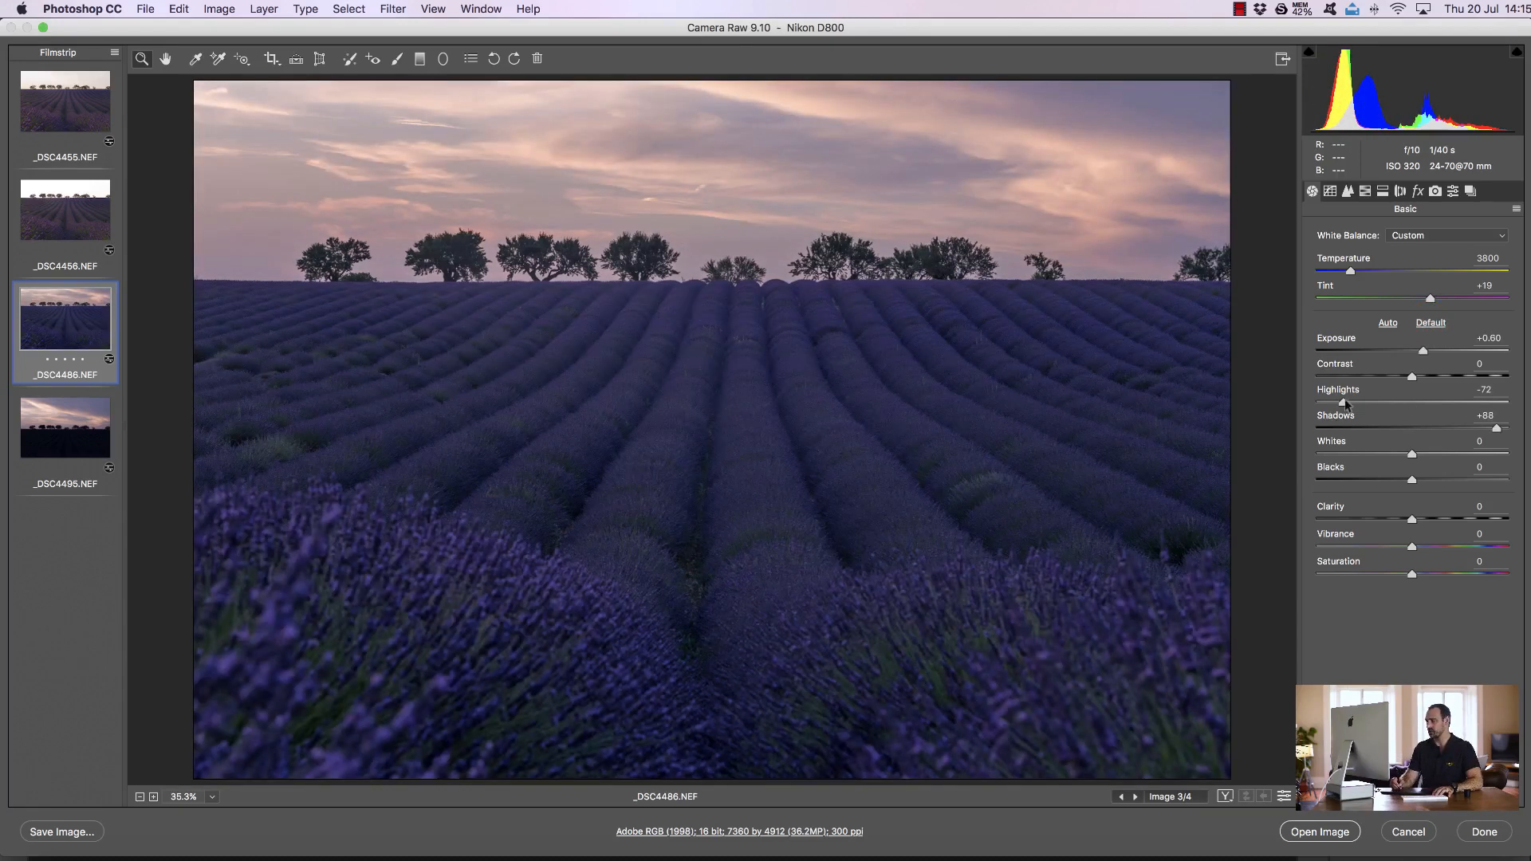
Adjust the third frame to Highlights -78, Exposure +0.90 and Shadows +63
mouse_move(1344, 403)
left_mouse_down()
mouse_move(1355, 395)
mouse_move(1337, 401)
left_mouse_up()
left_click_drag(1496, 431, 1477, 430)
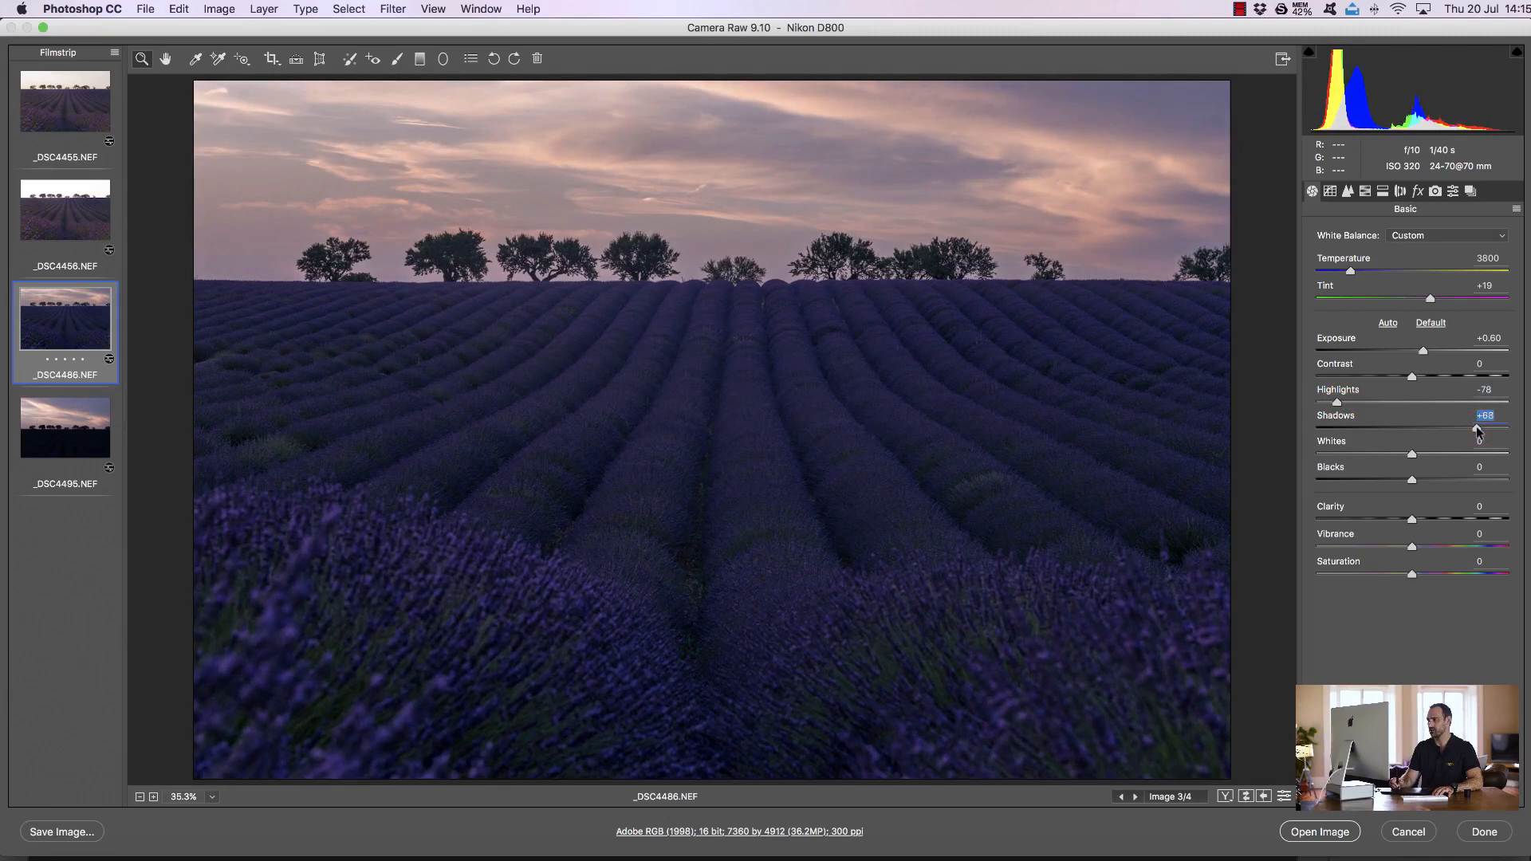
left_click_drag(1423, 350, 1429, 351)
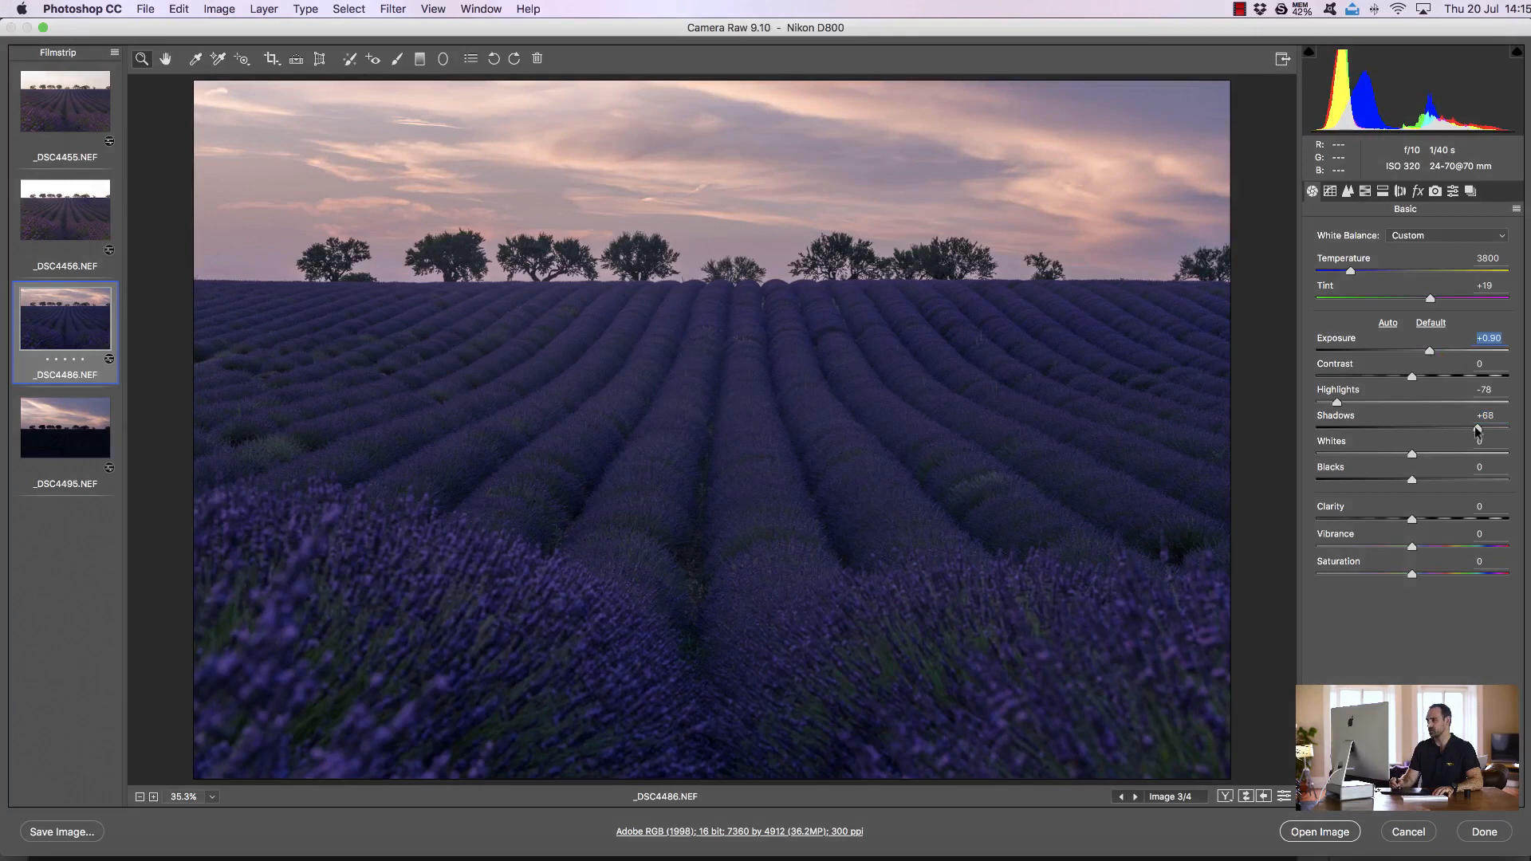
left_click_drag(1476, 430, 1473, 427)
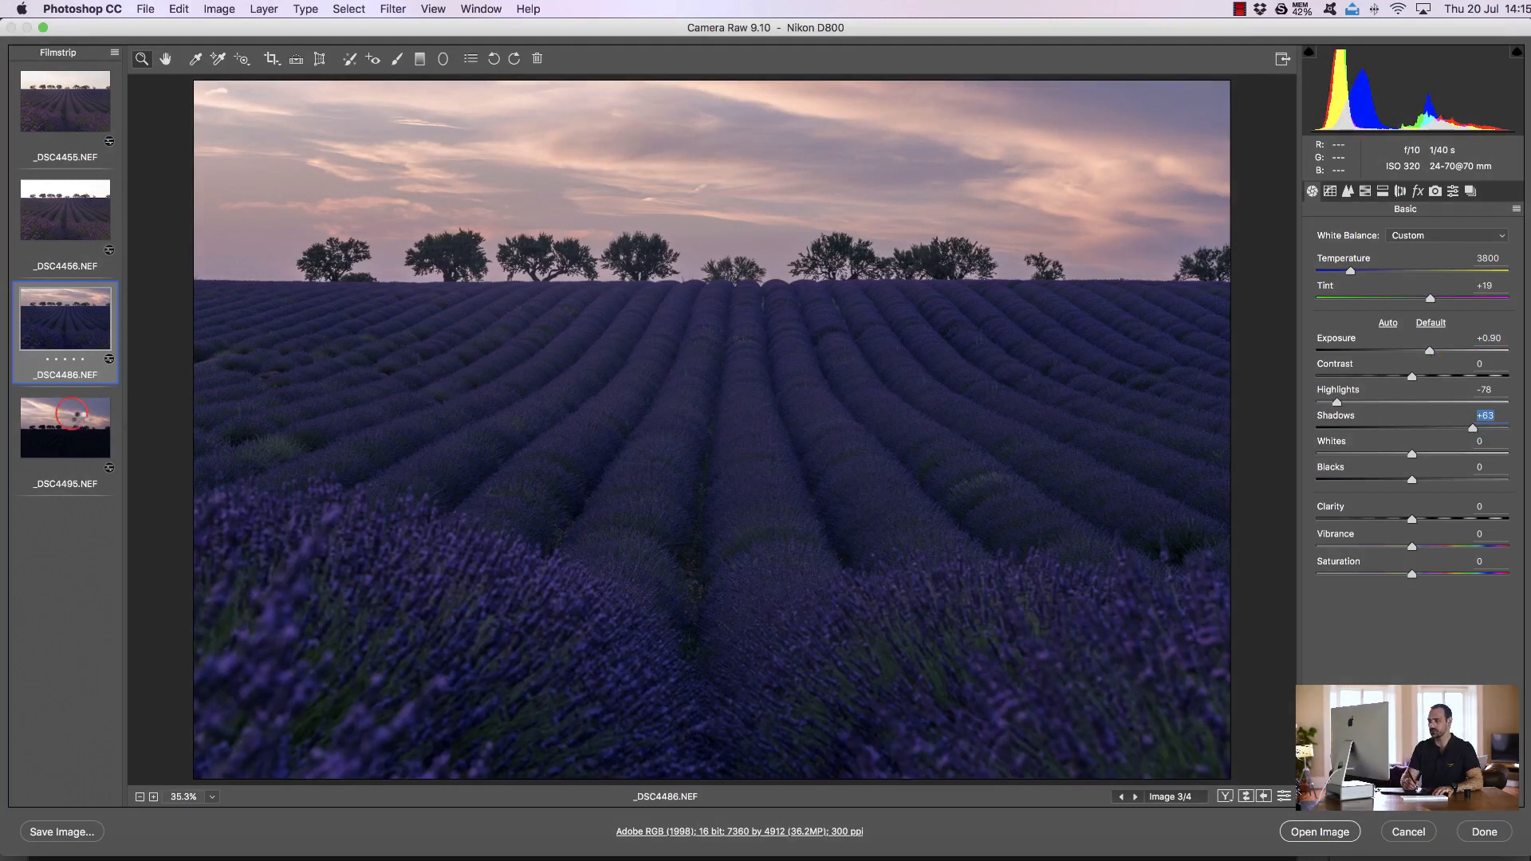
Preview the fourth frame's default settings, undo the reset, and compare it with the third frame
left_click(73, 419)
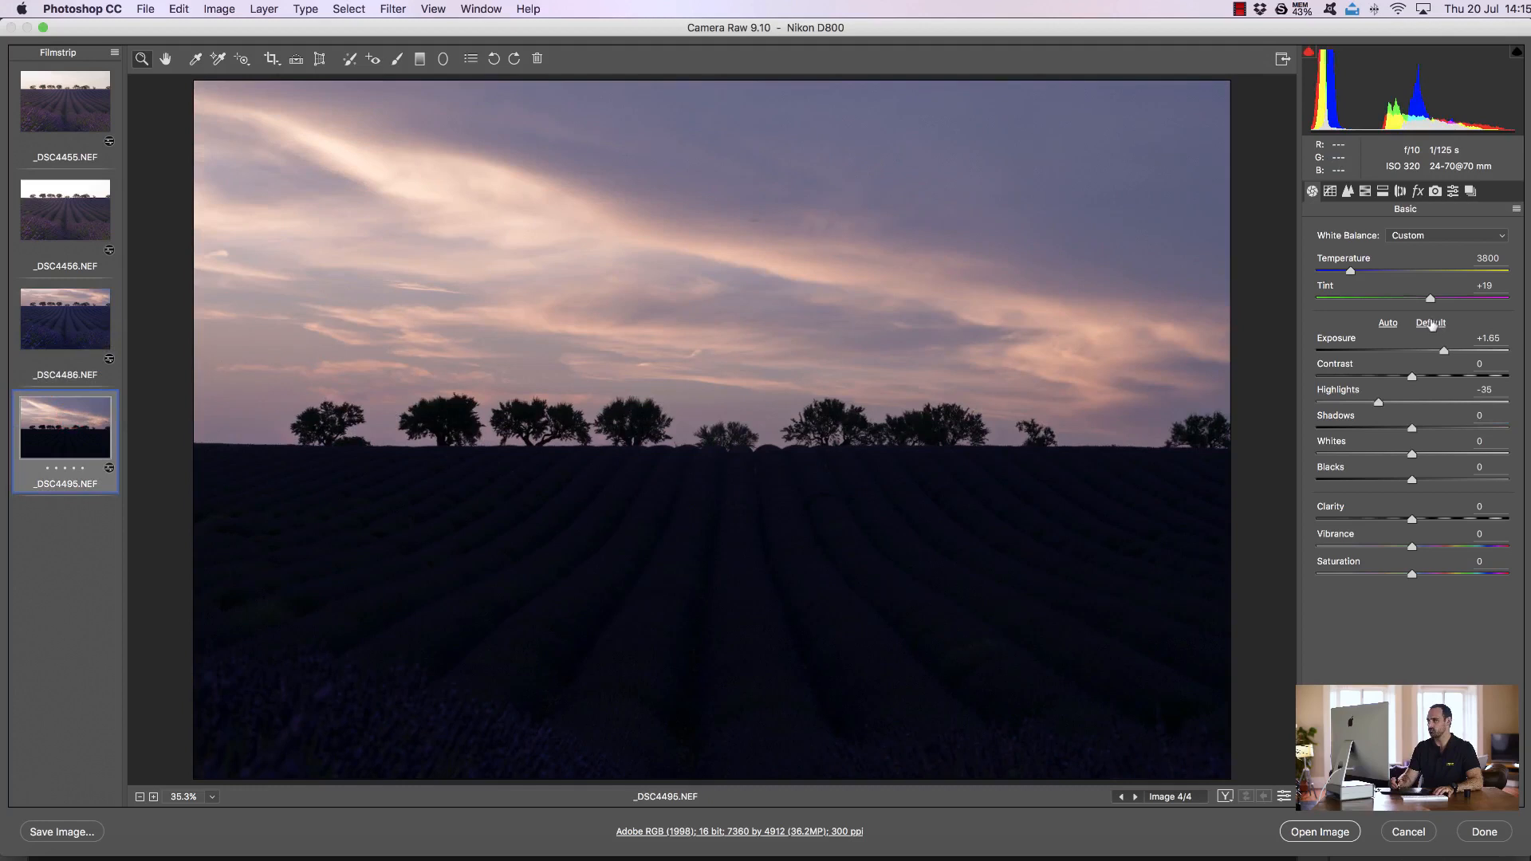
left_click(1430, 323)
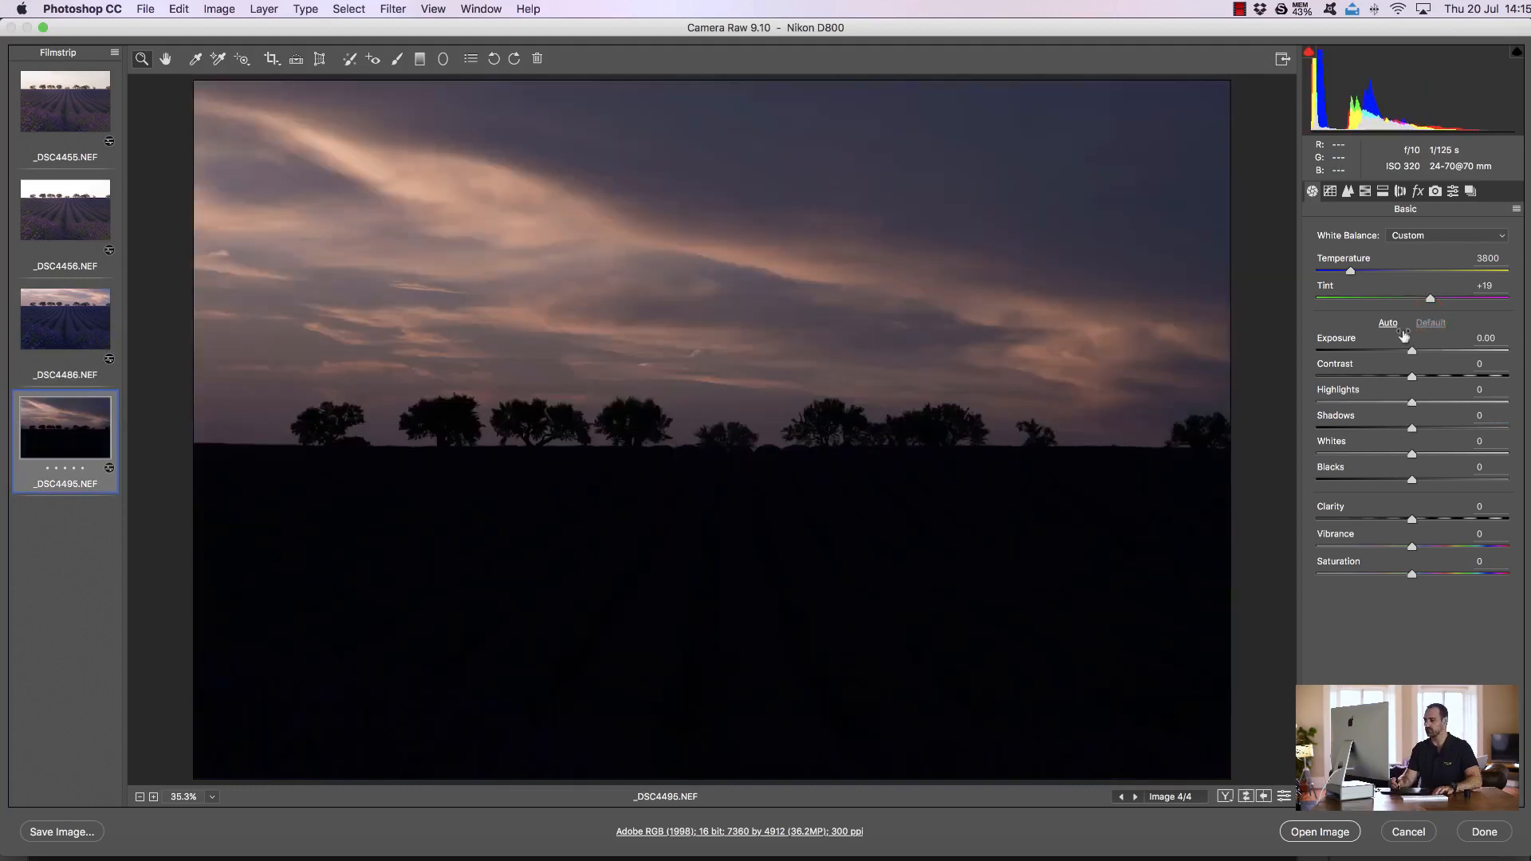
key("super+z")
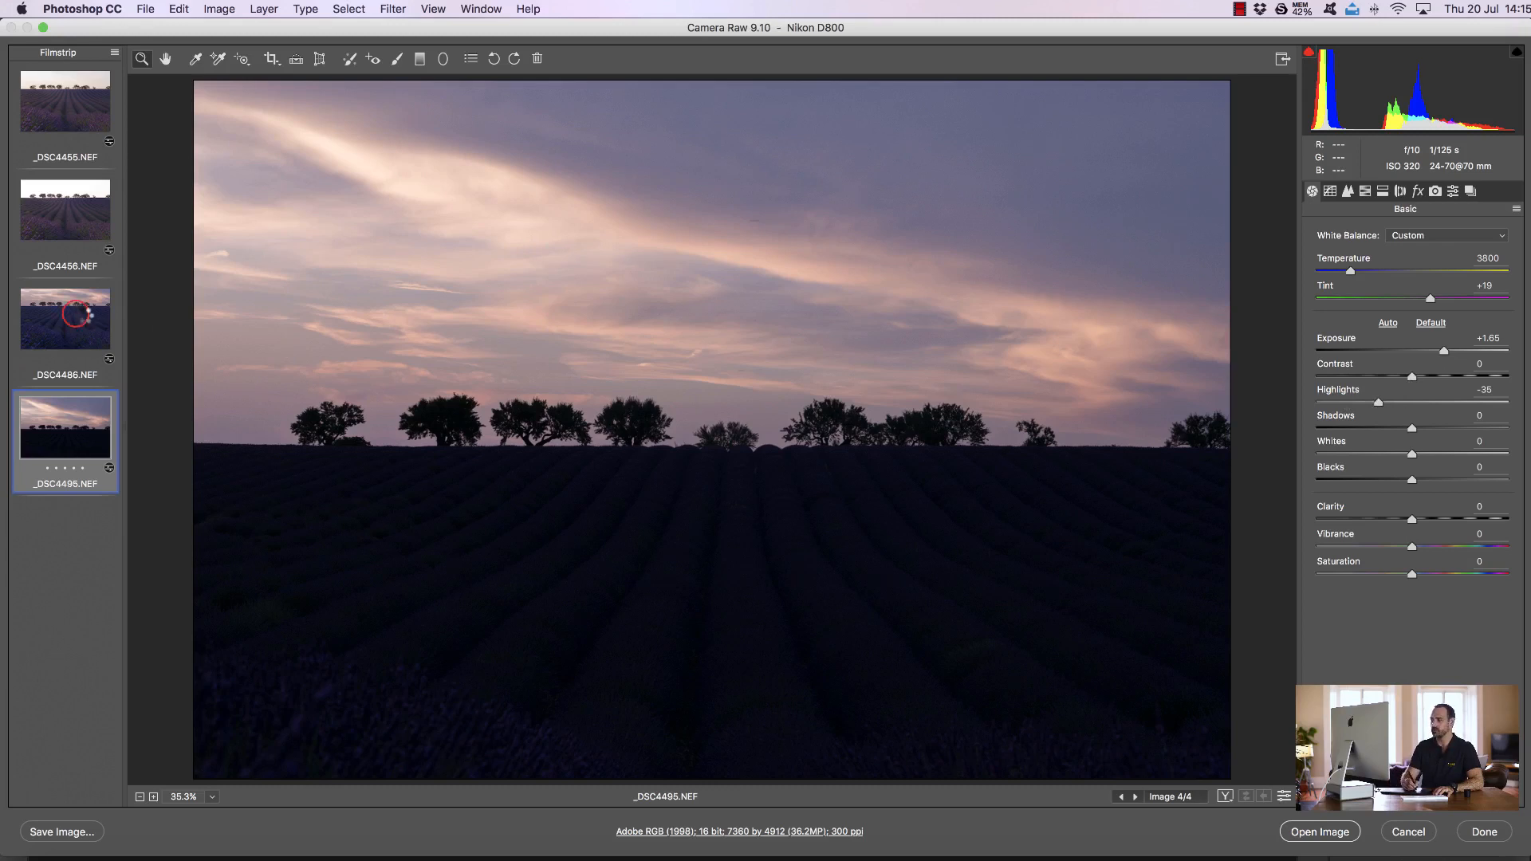
left_click(74, 316)
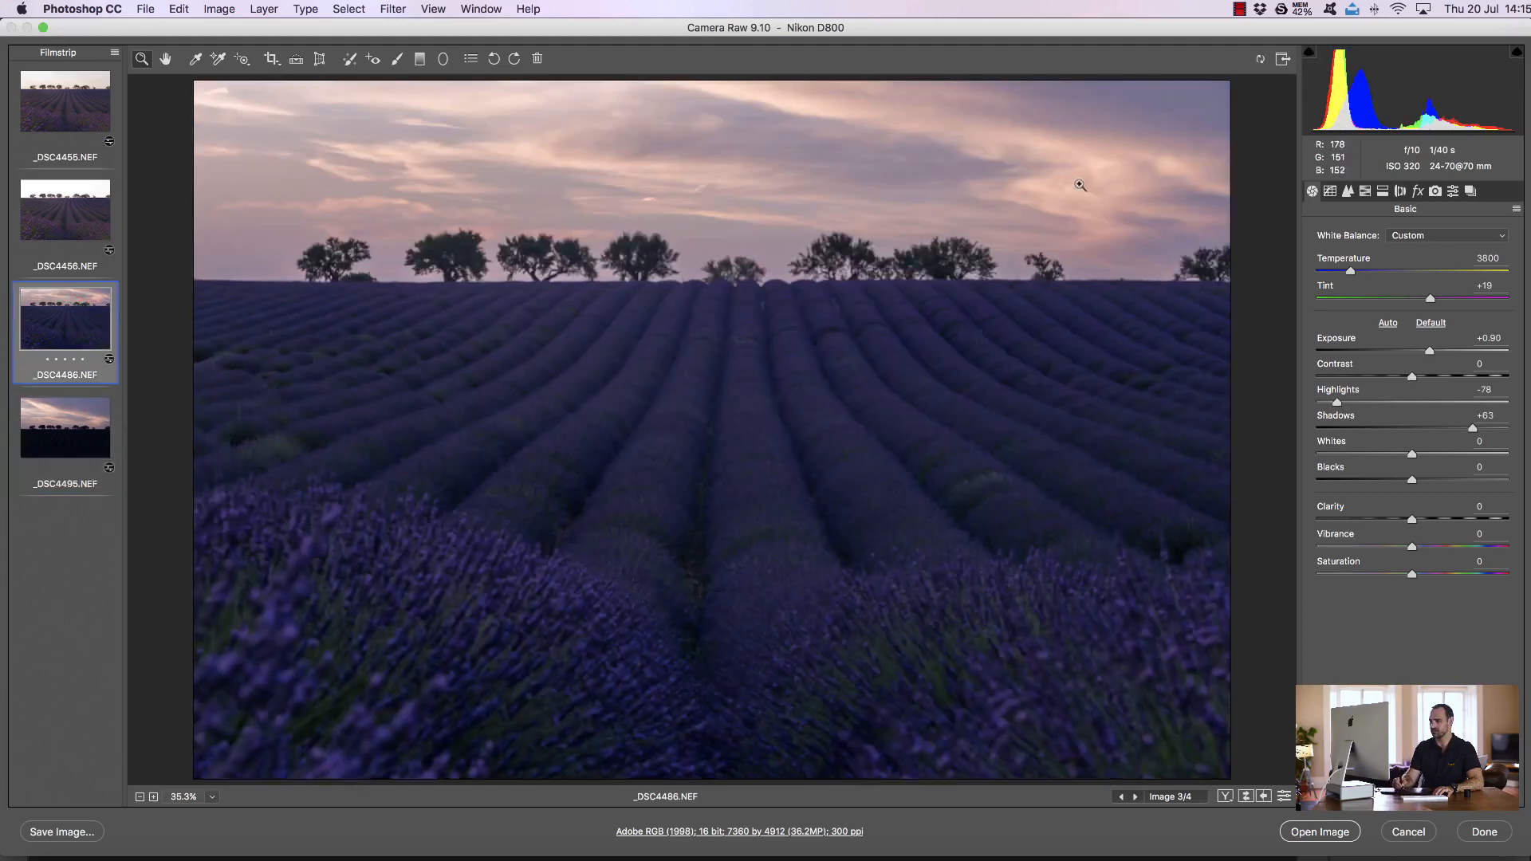
left_click(64, 427)
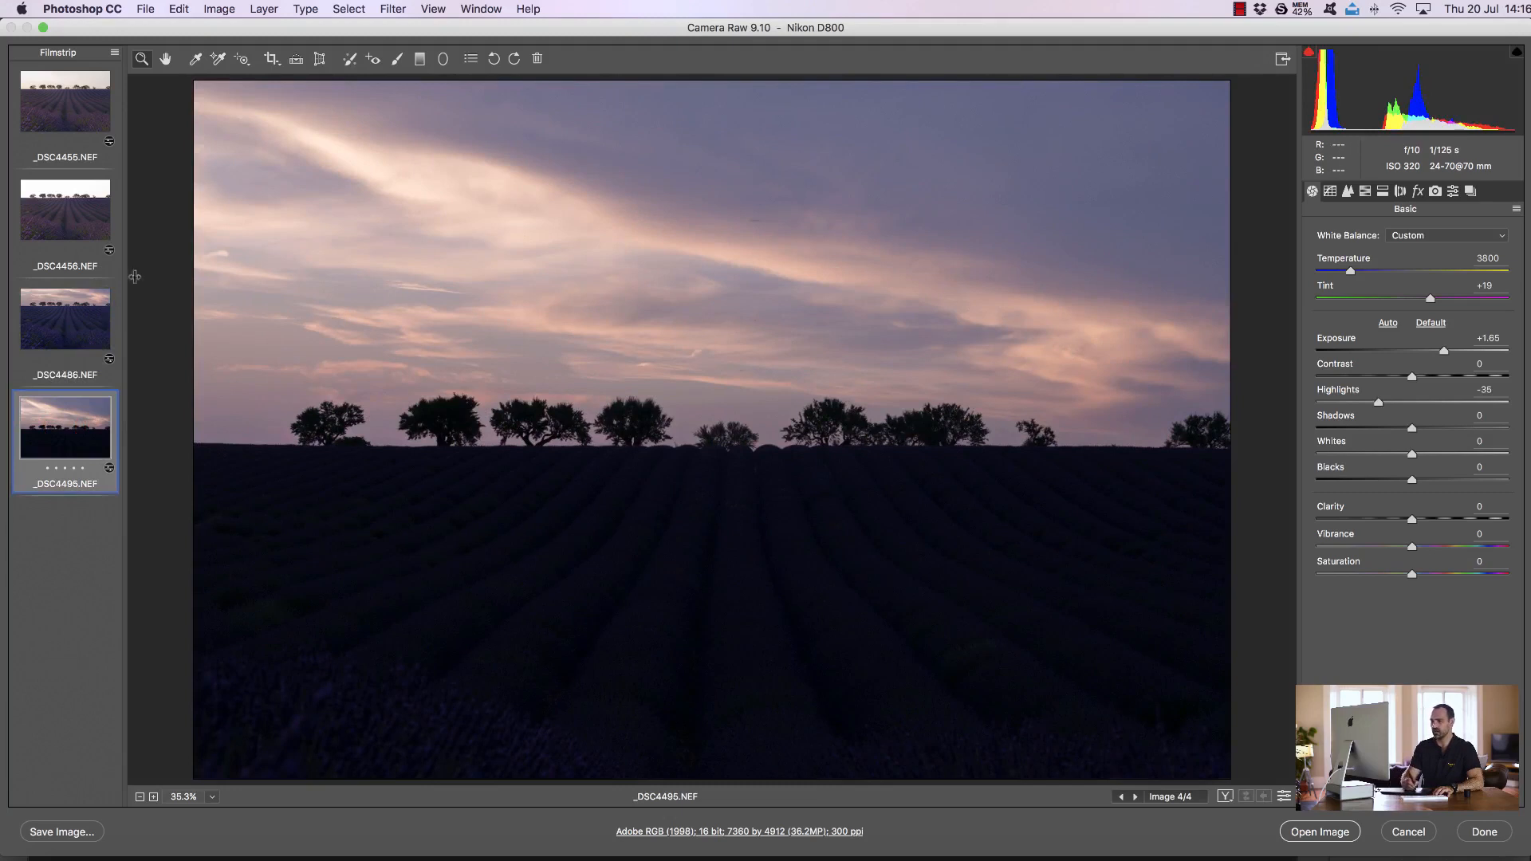
left_click(85, 305)
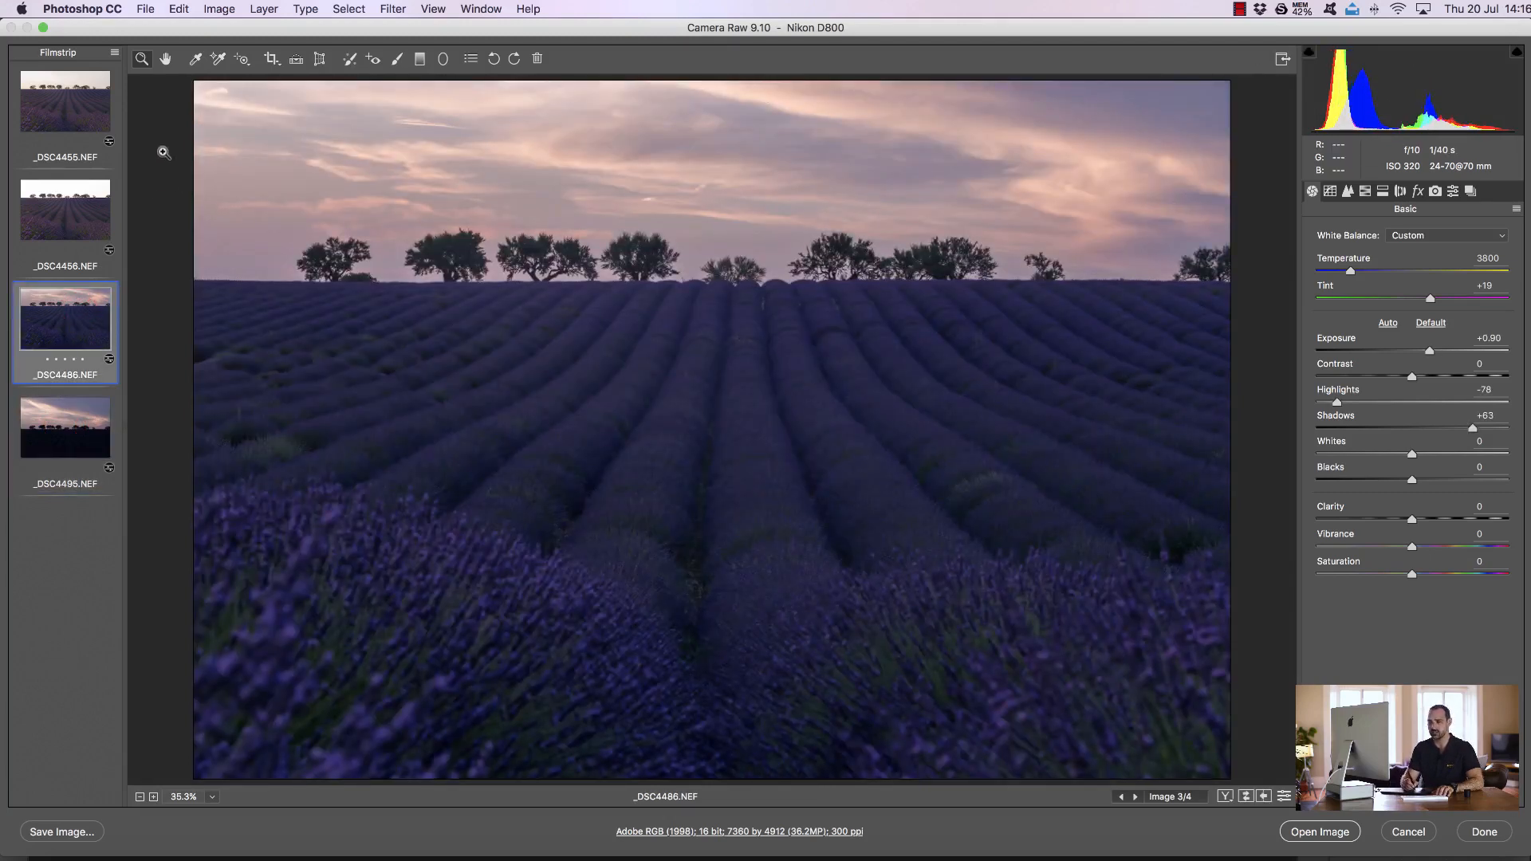
Select all four frames and enable chromatic aberration removal and lens profile corrections for them
left_click(116, 55)
left_click(151, 62)
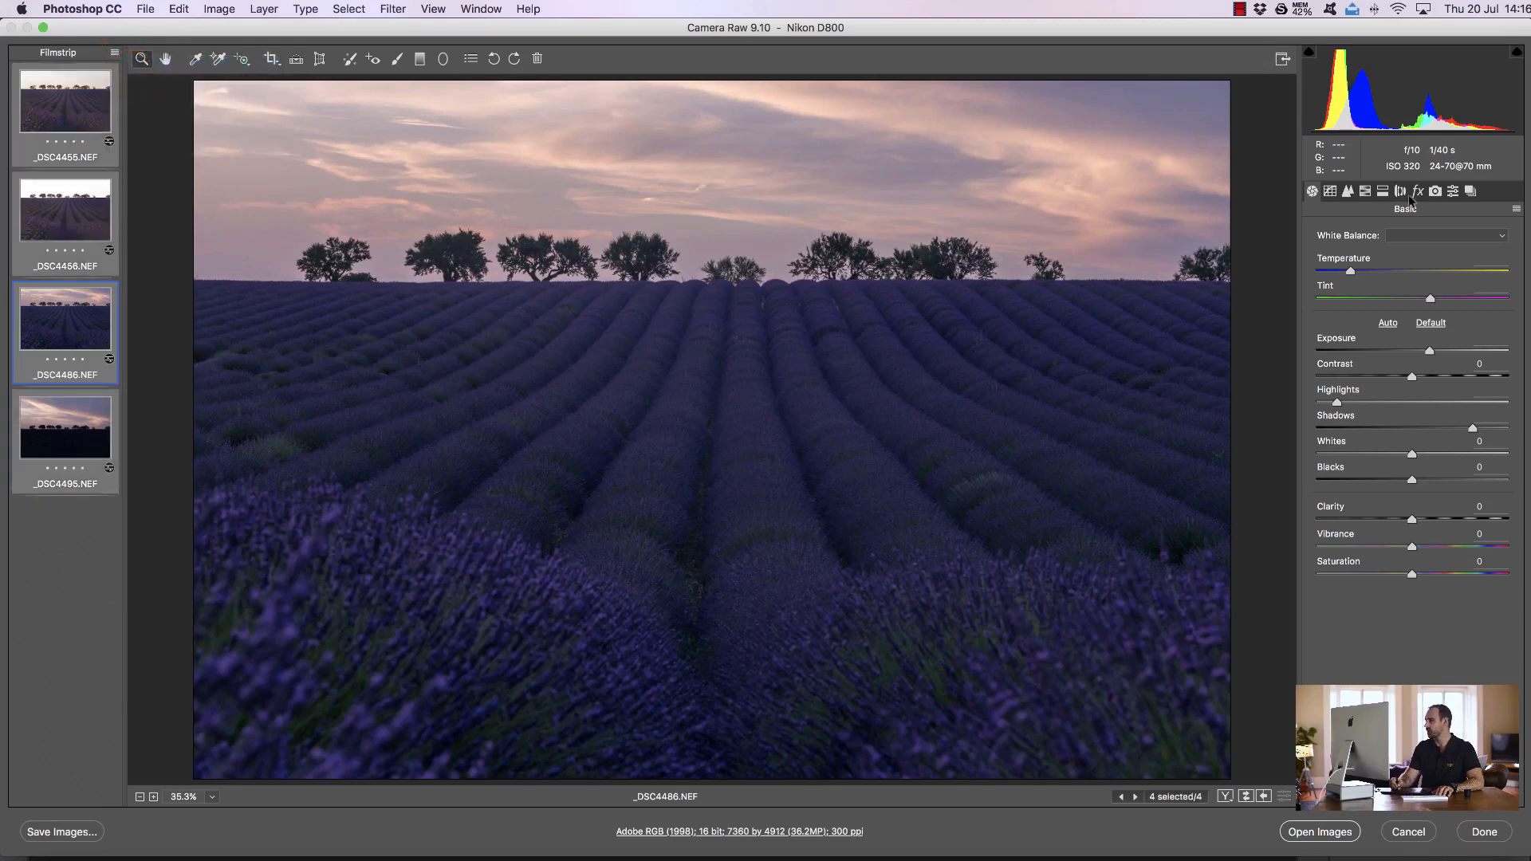
left_click(1400, 192)
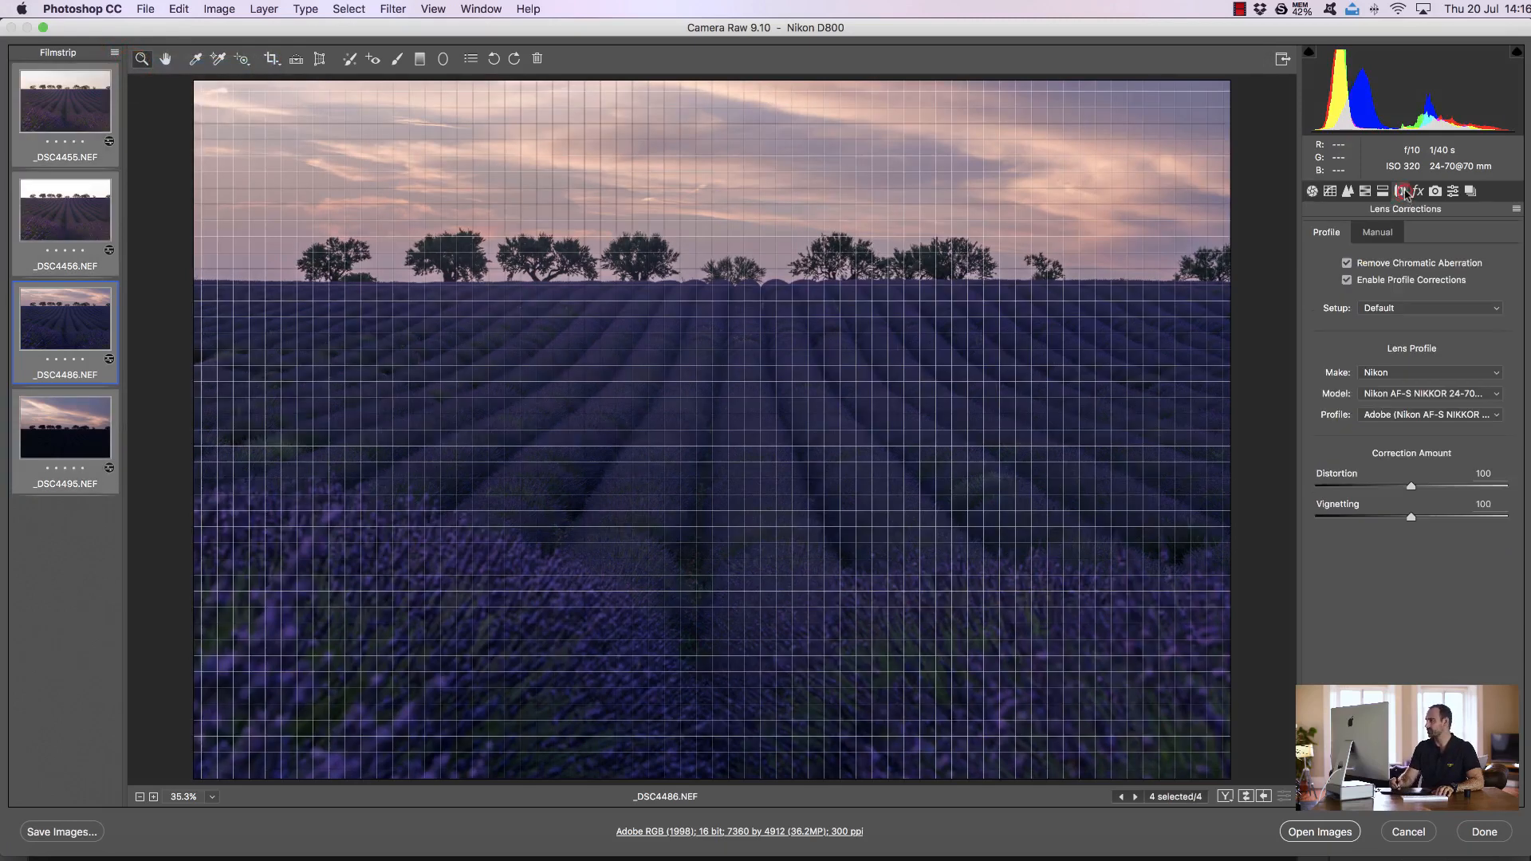
left_click(1346, 280)
left_click(1346, 280)
Open the four frames as smart objects and stack them as layers in one document with InstaMask
key("shift")
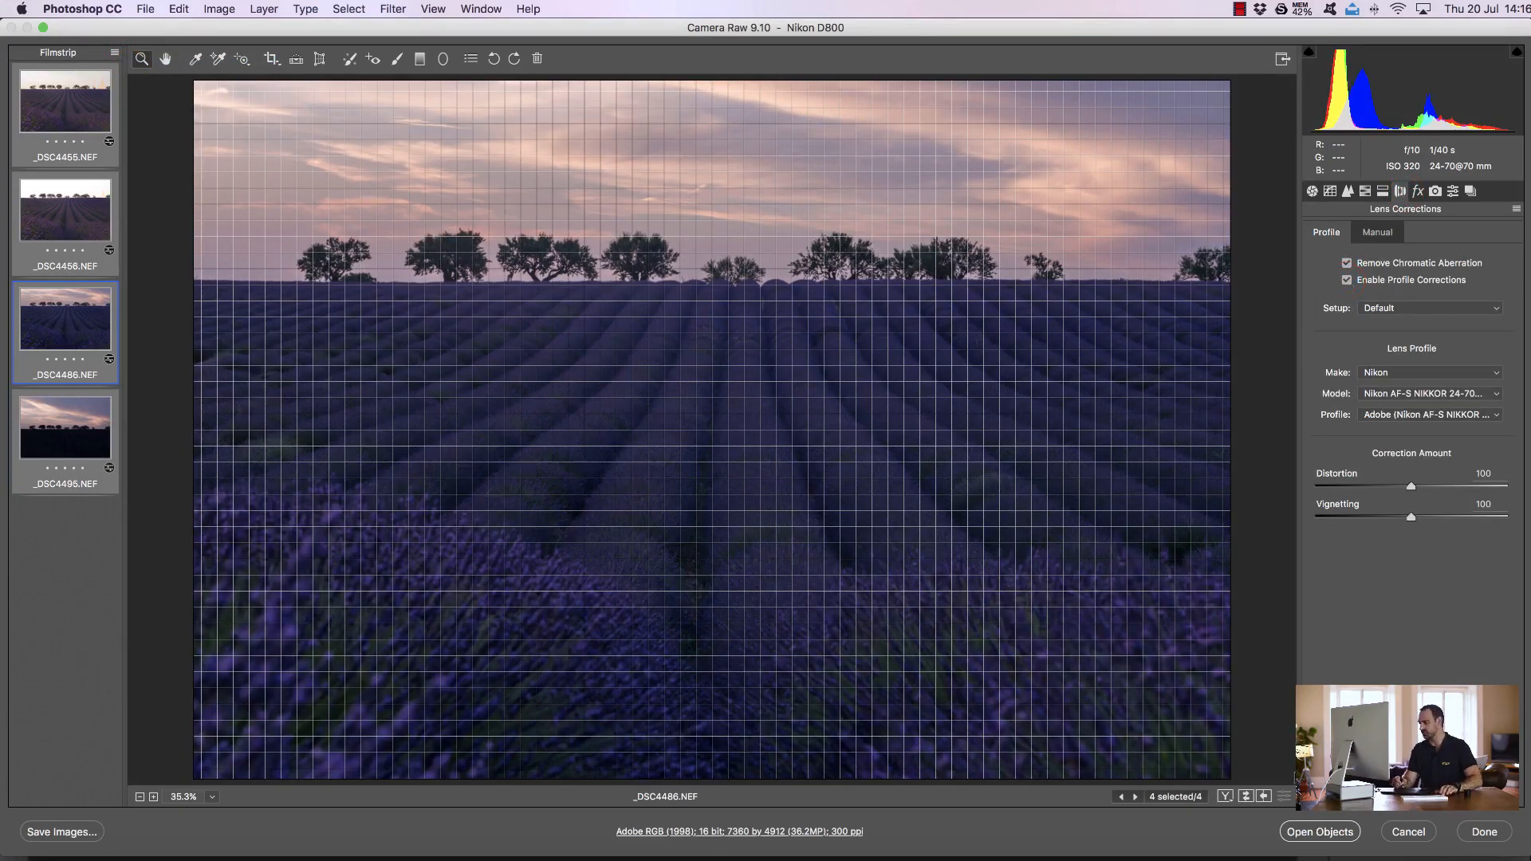
left_click(1319, 832, "shift")
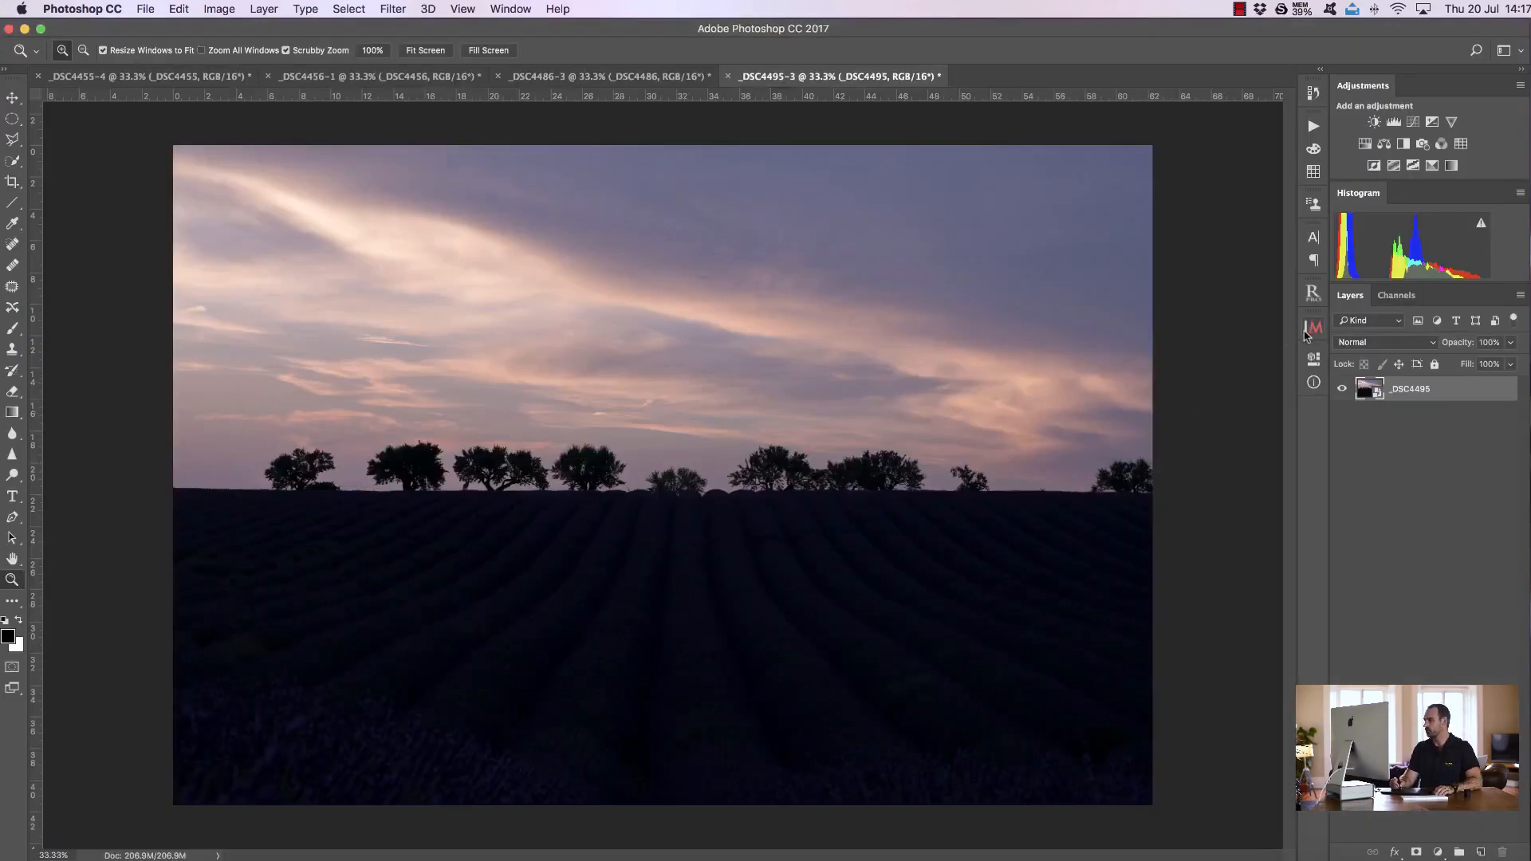
left_click(1313, 329)
left_click(1186, 364)
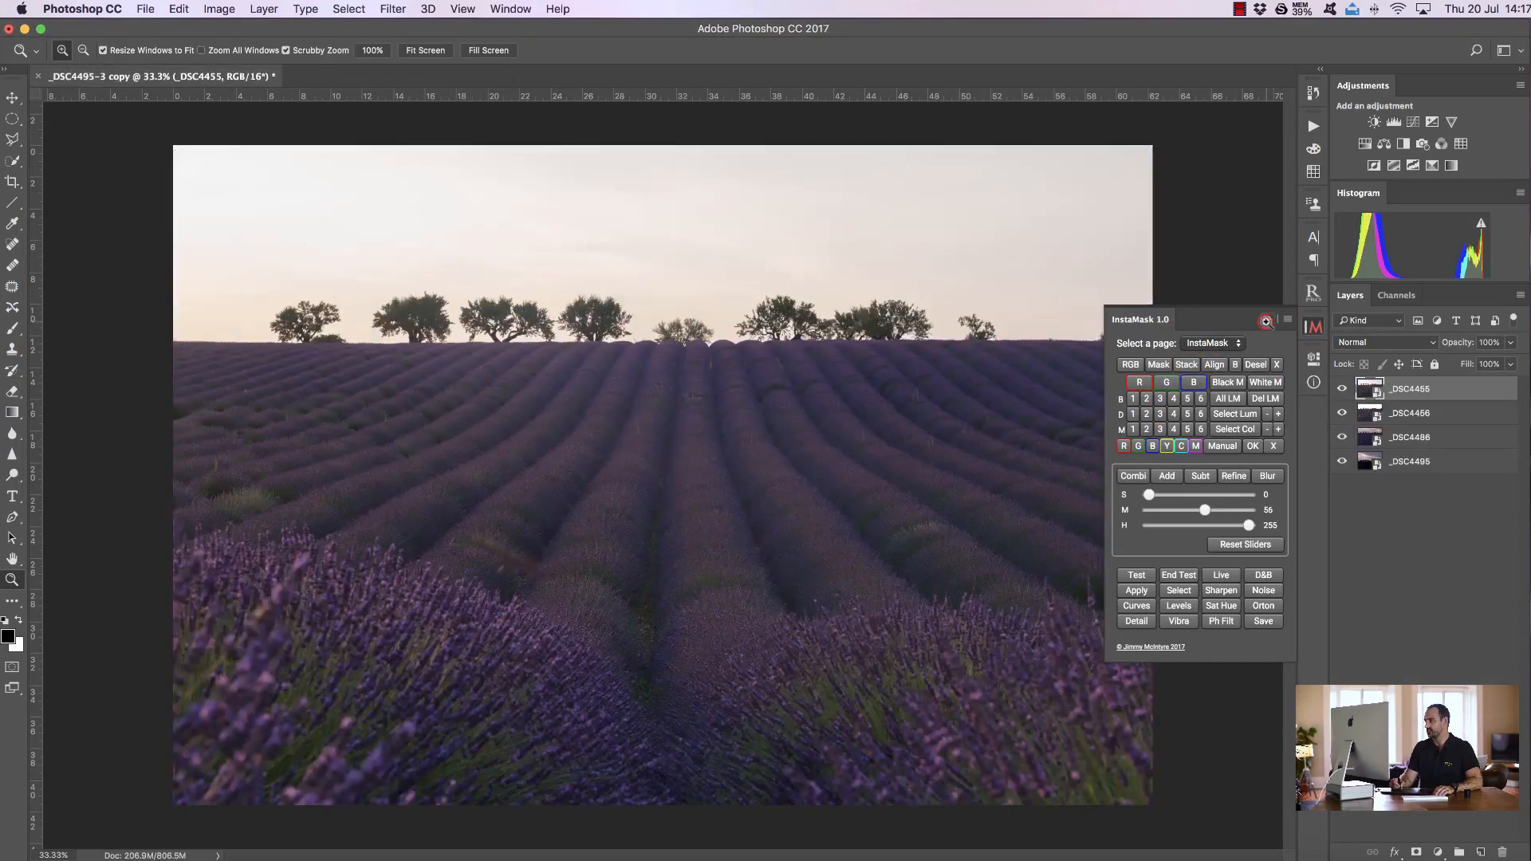
left_click(1268, 321)
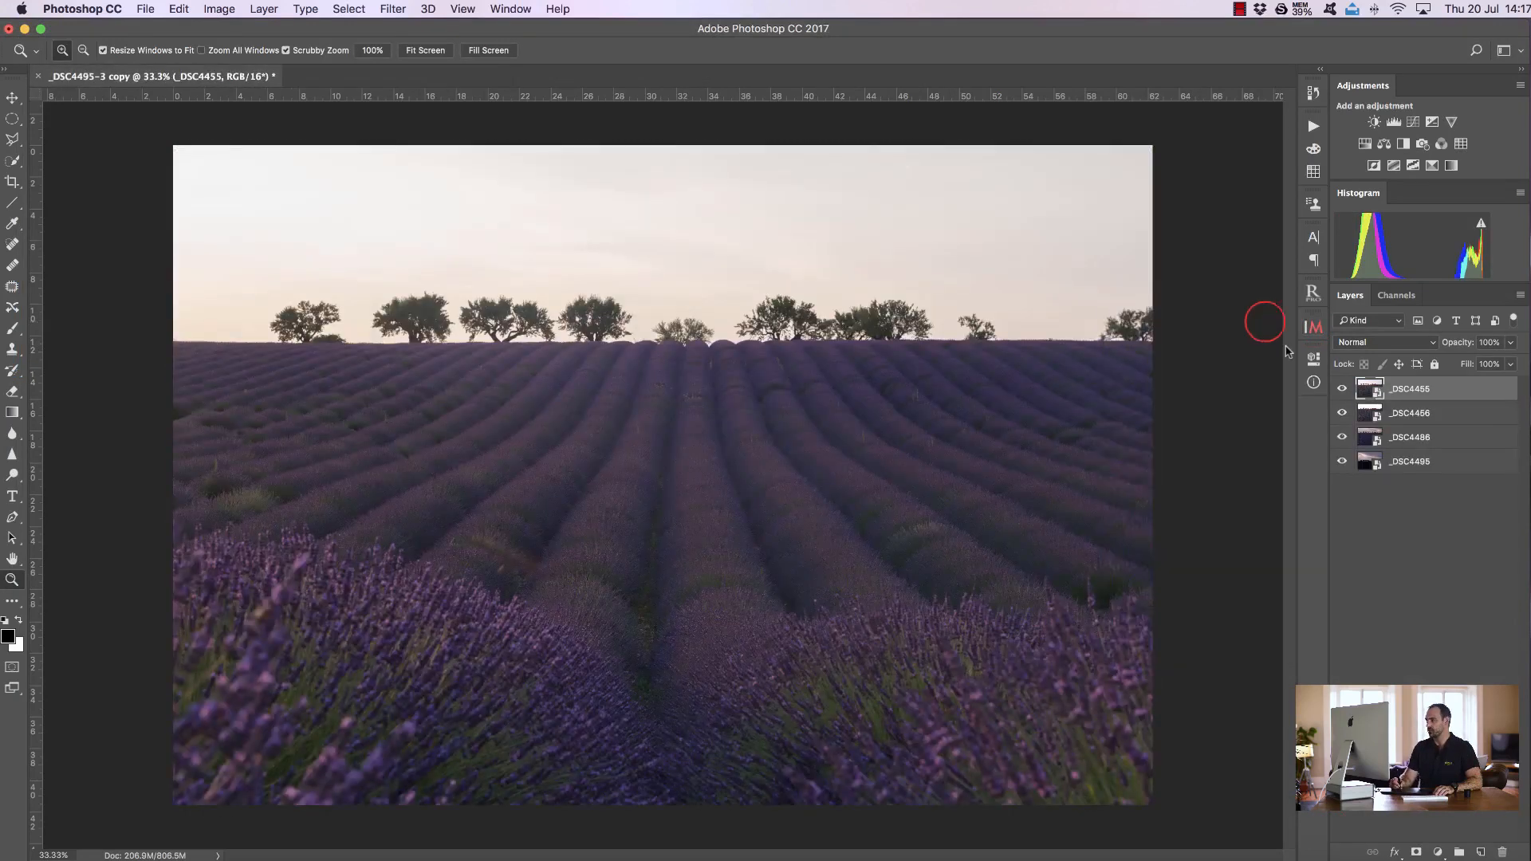
Rename the top layer Base
double_click(1408, 391)
type("Base")
key("Return")
left_click(1423, 418)
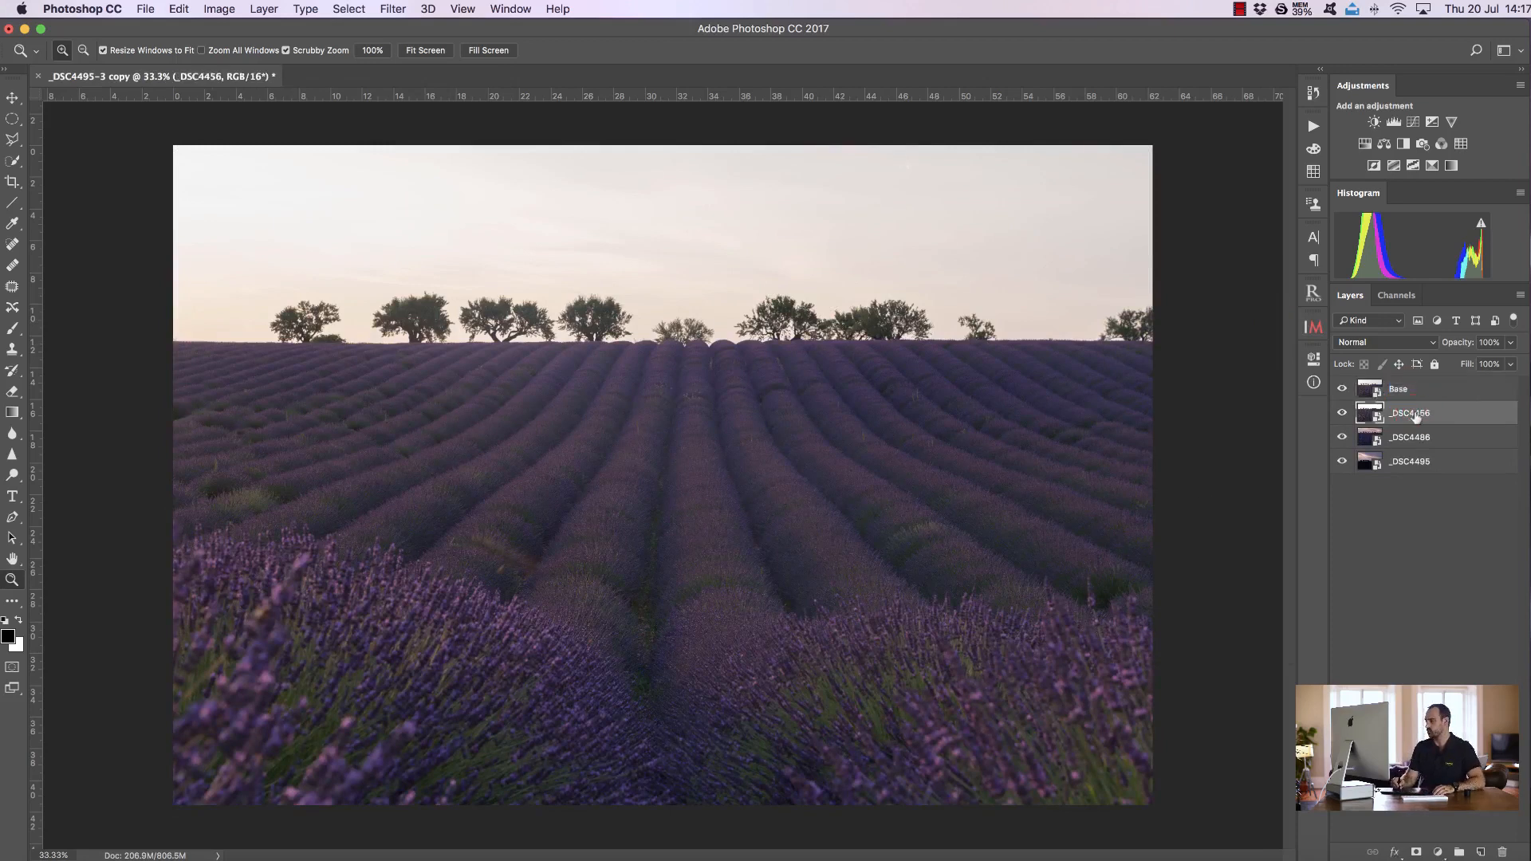
Rename the third layer Dark and the bottom layer Sky
double_click(1410, 439)
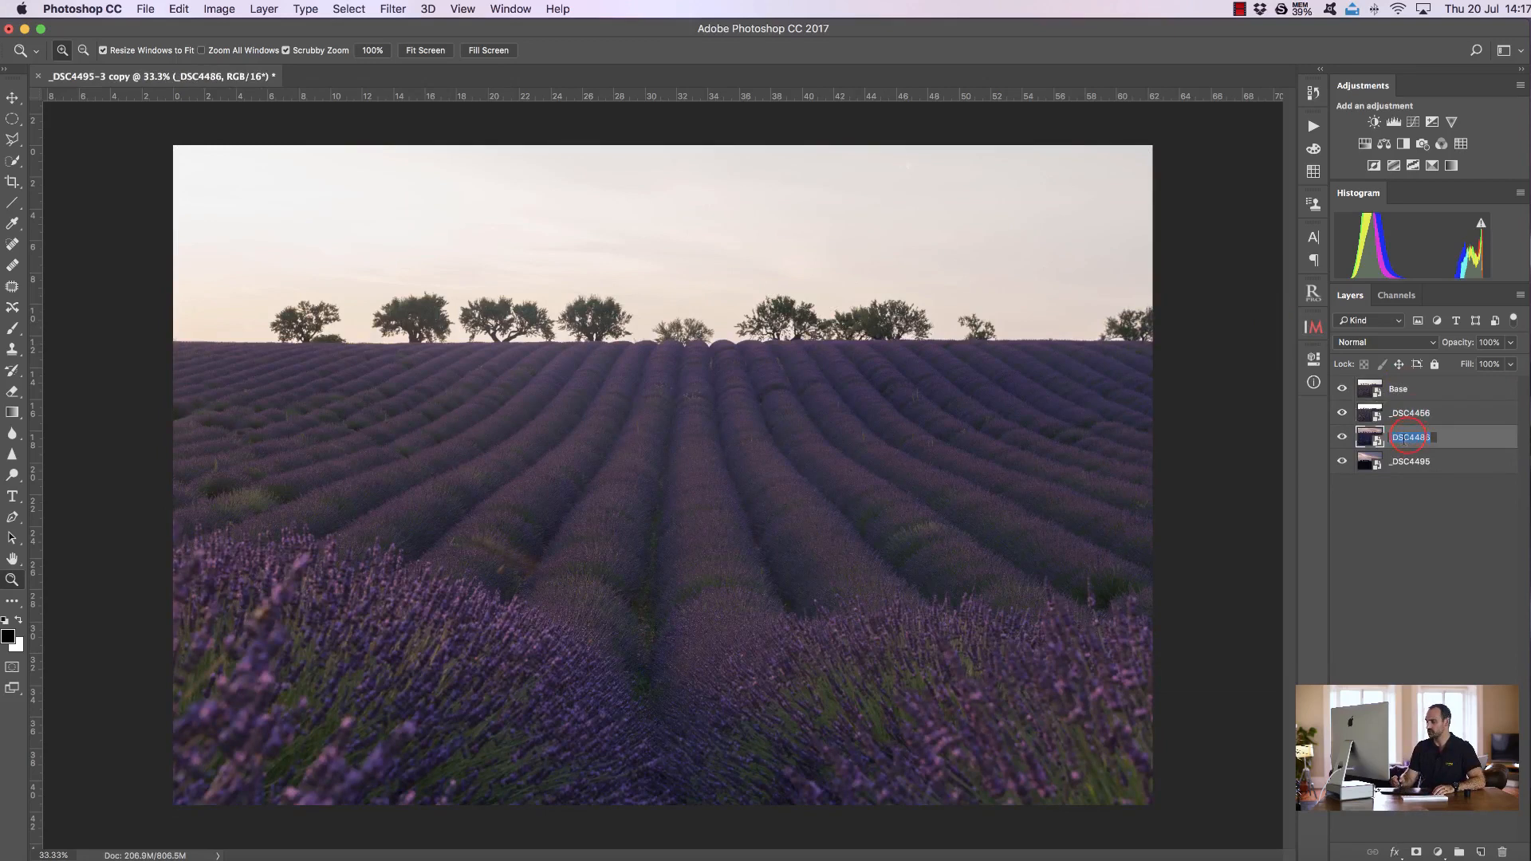
type("Dark")
key("Return")
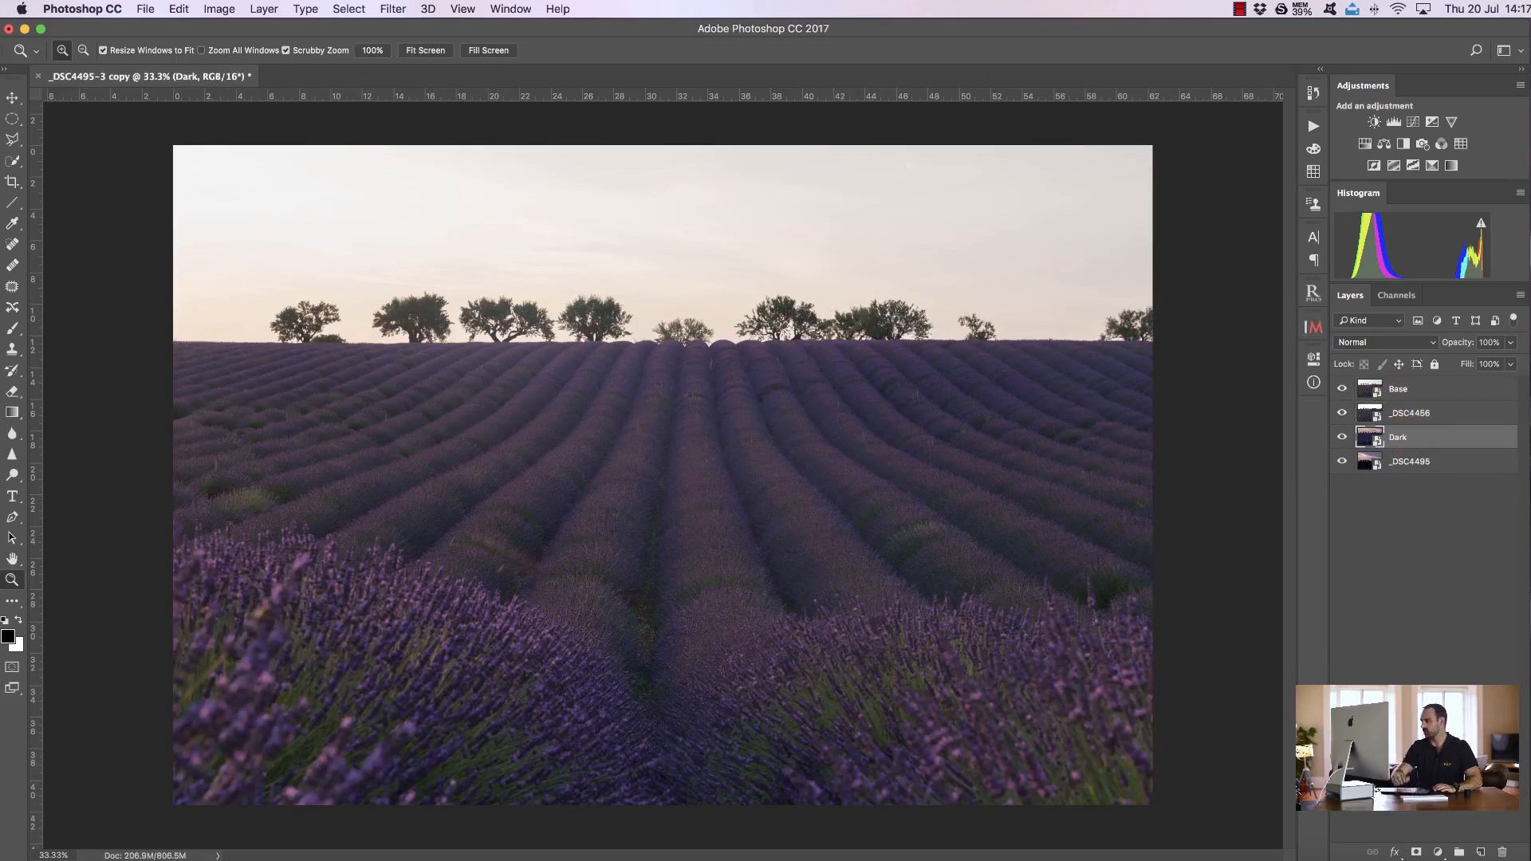
double_click(1409, 468)
type("Sky")
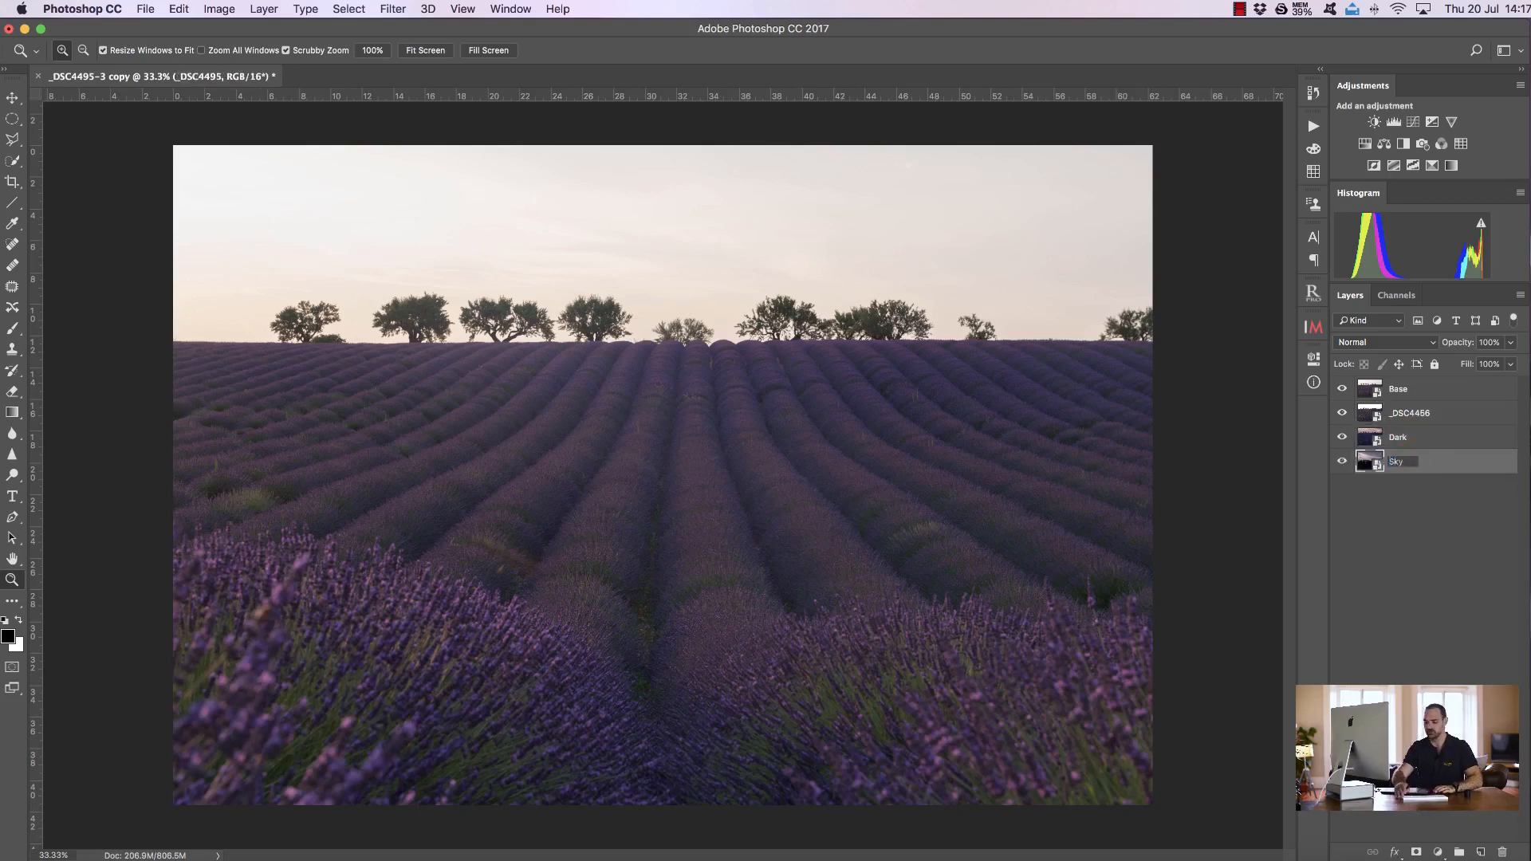
key("Return")
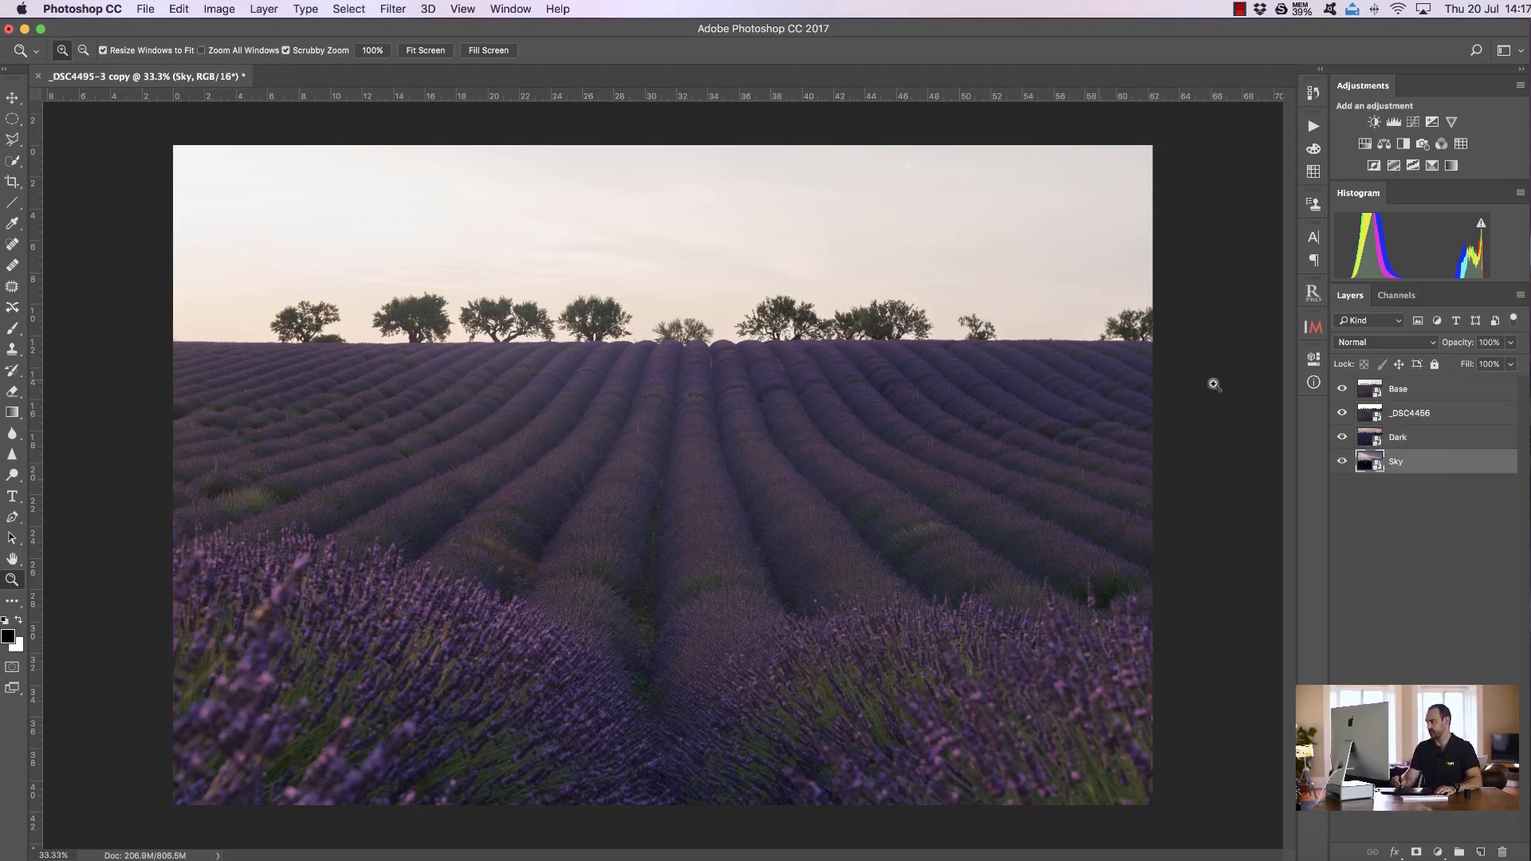
Toggle the visibility of the top two layers to compare the exposures
left_click(1411, 389)
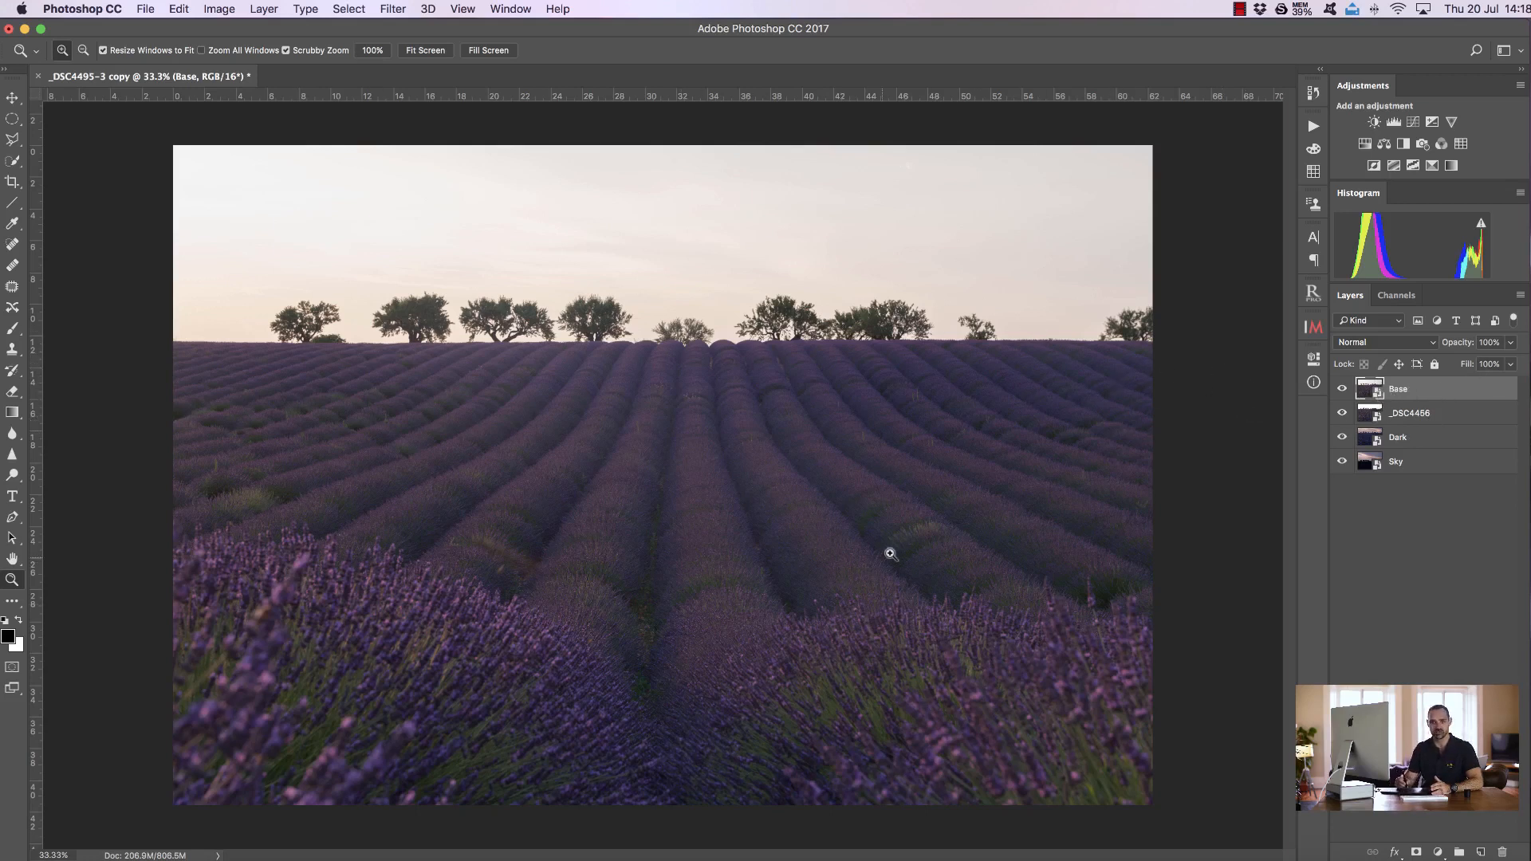
left_click(1342, 391)
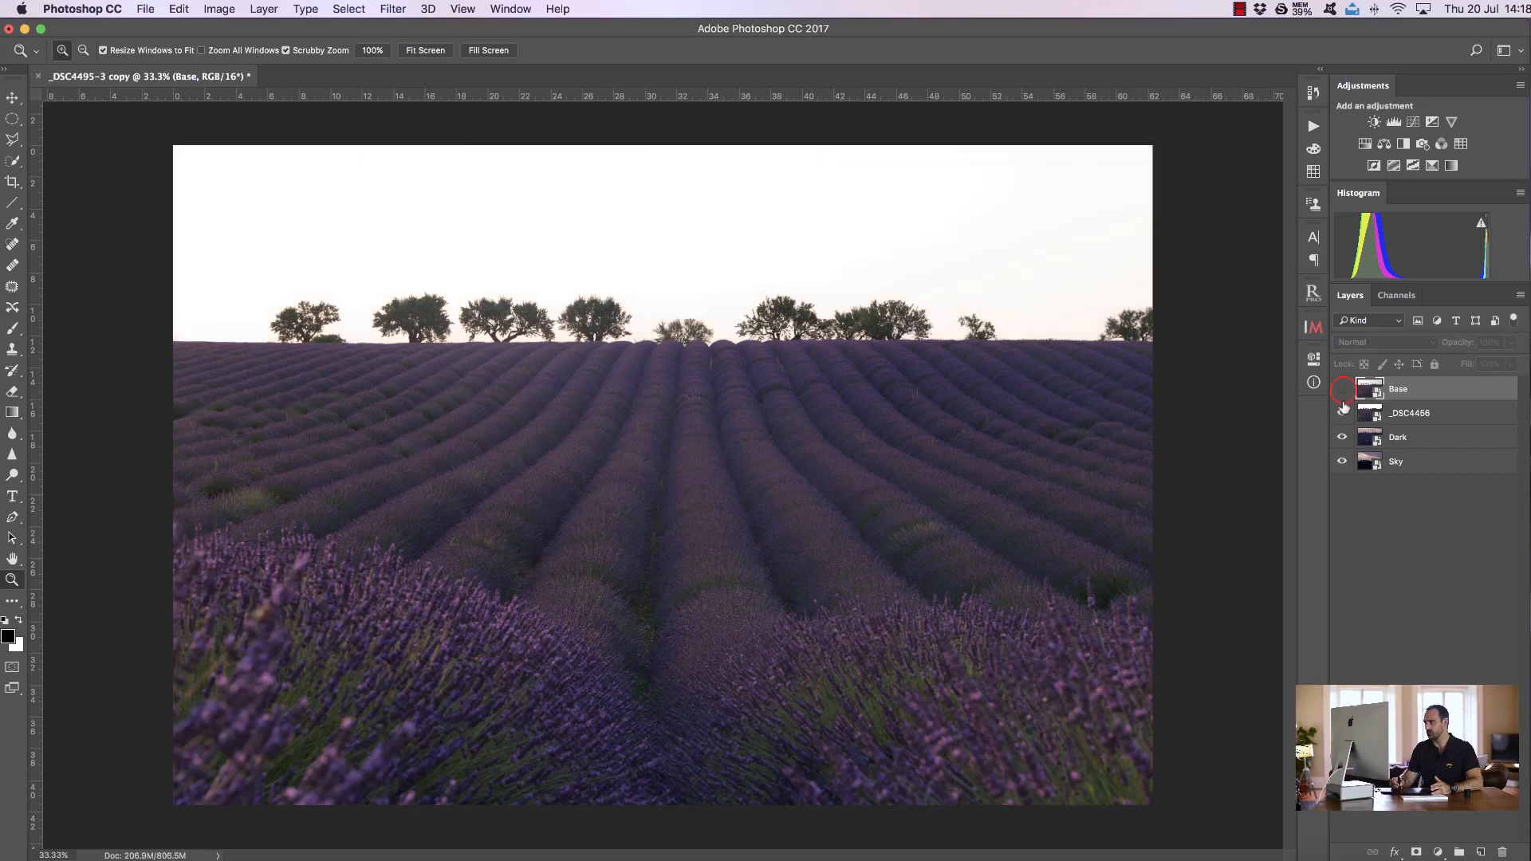
left_click(1343, 411)
left_click(1342, 413)
left_click(1341, 389)
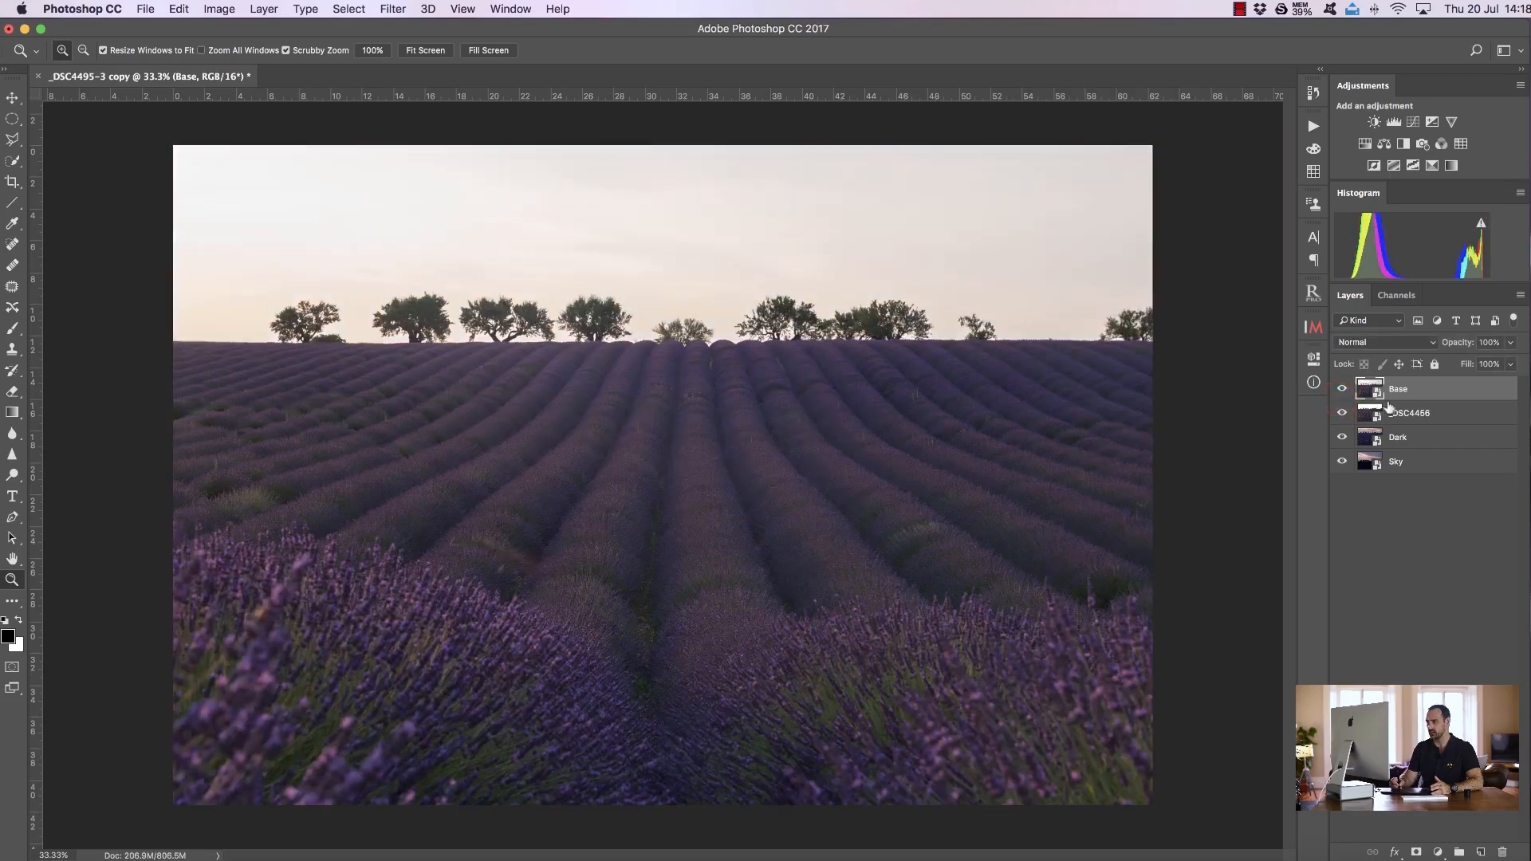
Duplicate the Base layer as a new smart object via copy and name it Pre Mask
right_click(1440, 393)
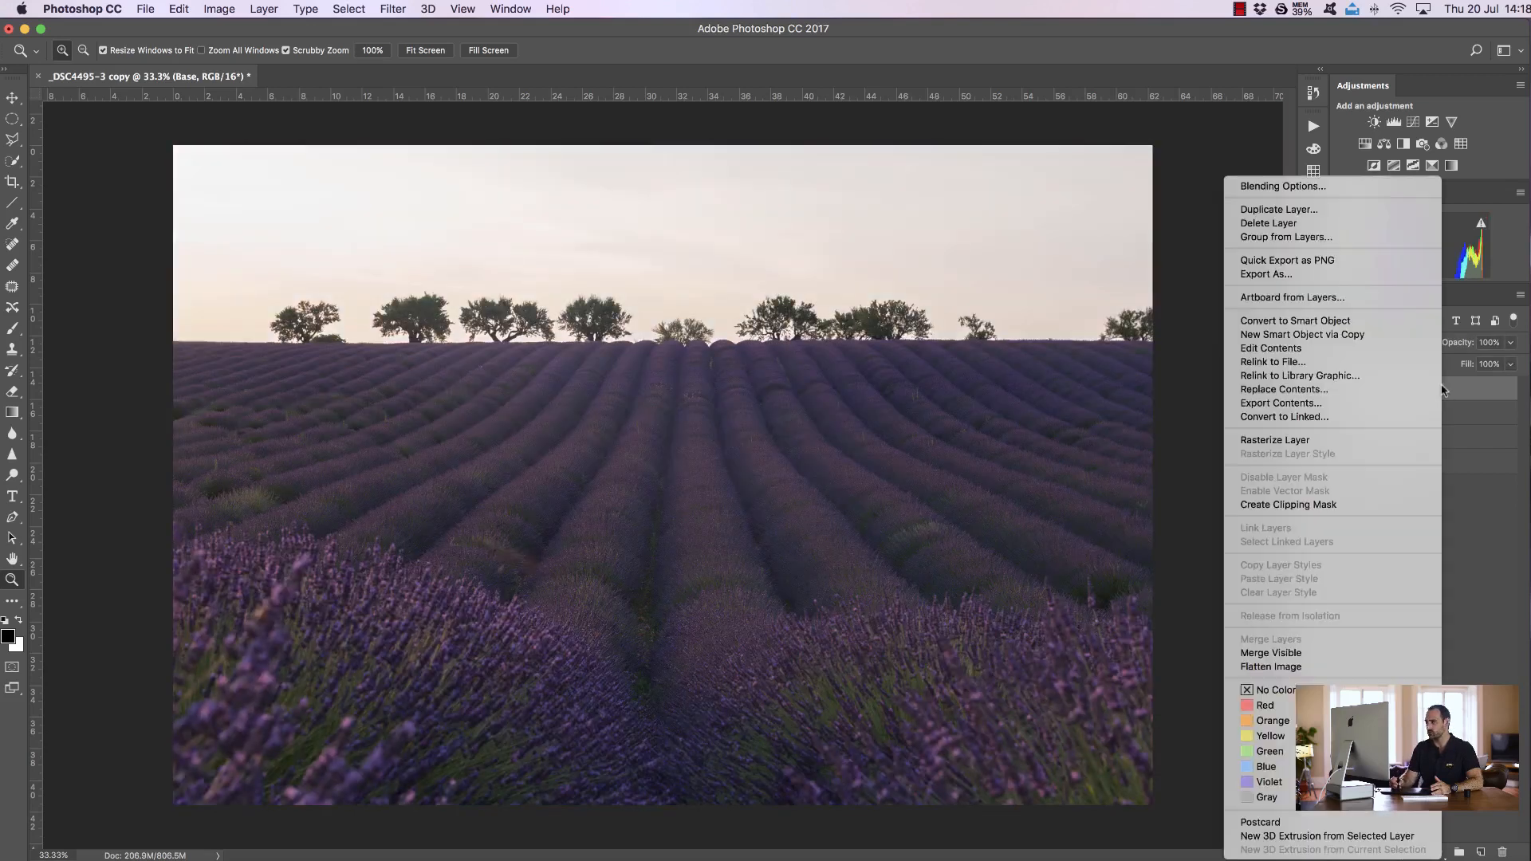
left_click(1373, 337)
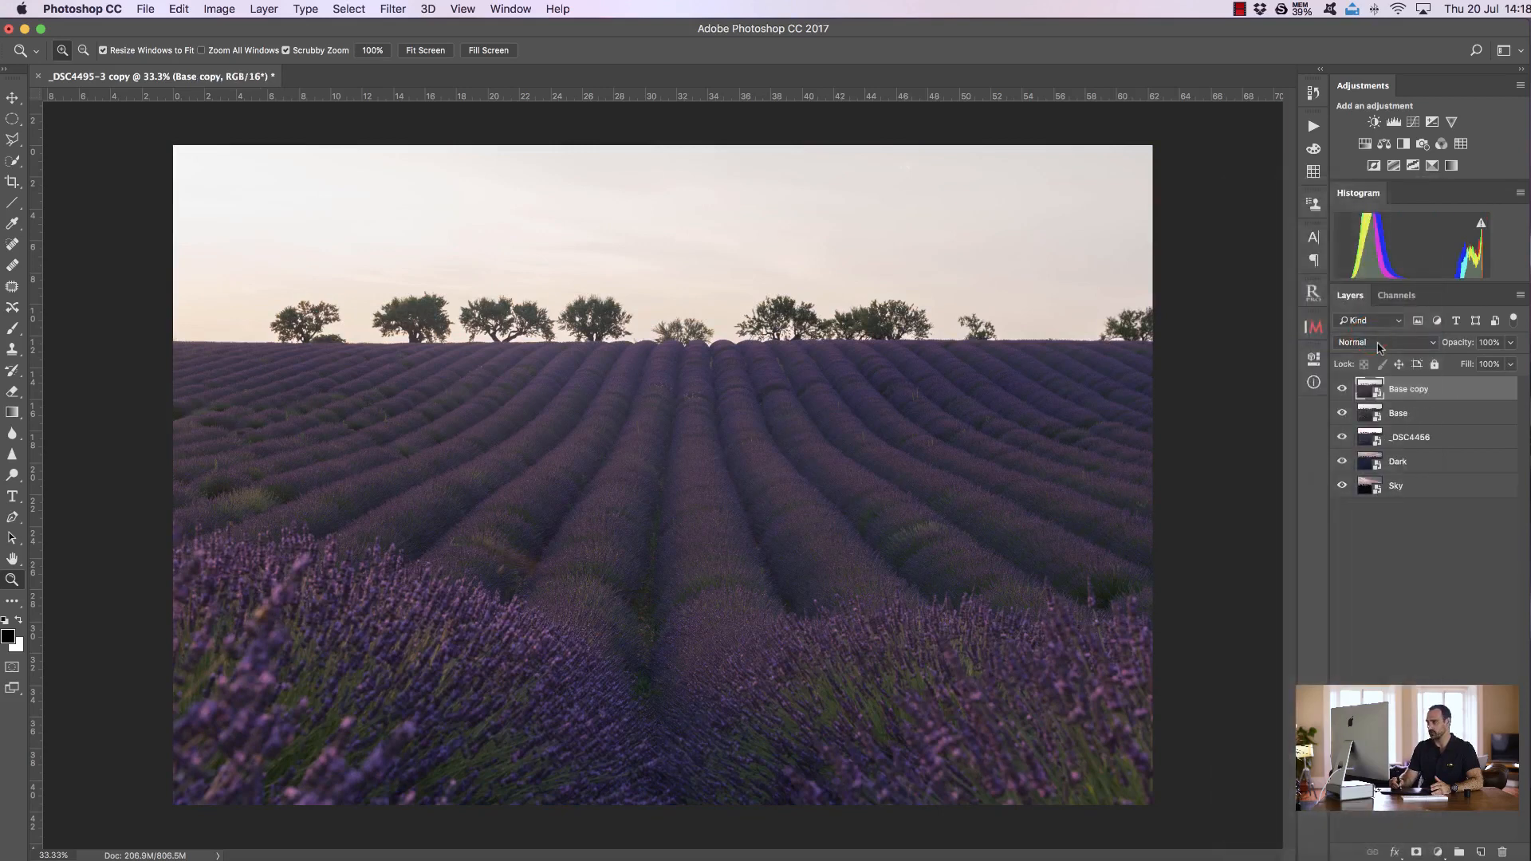
double_click(1407, 389)
type("Pre Mask")
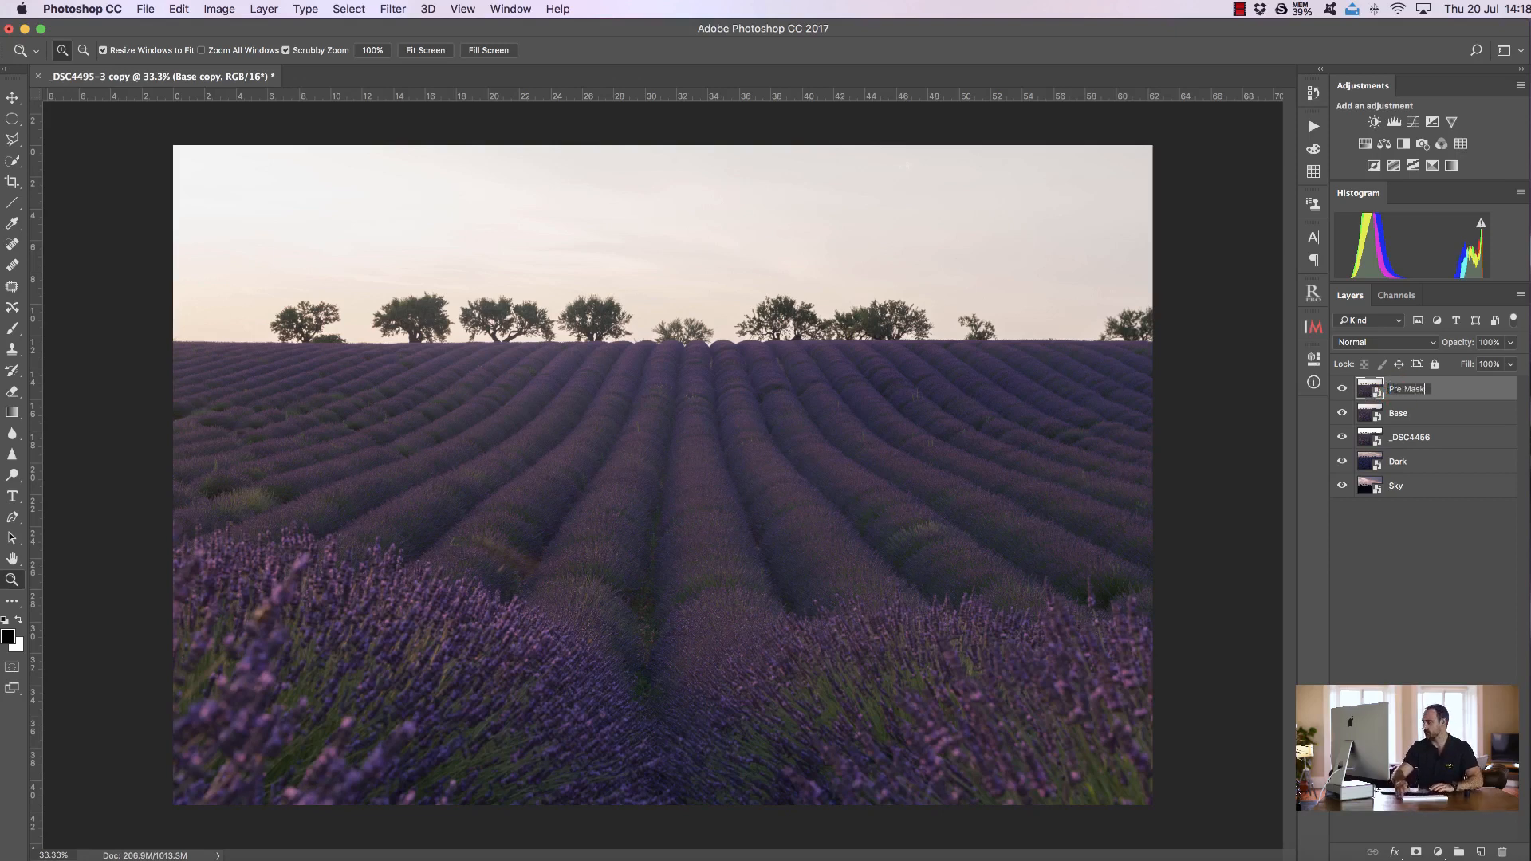
key("Return")
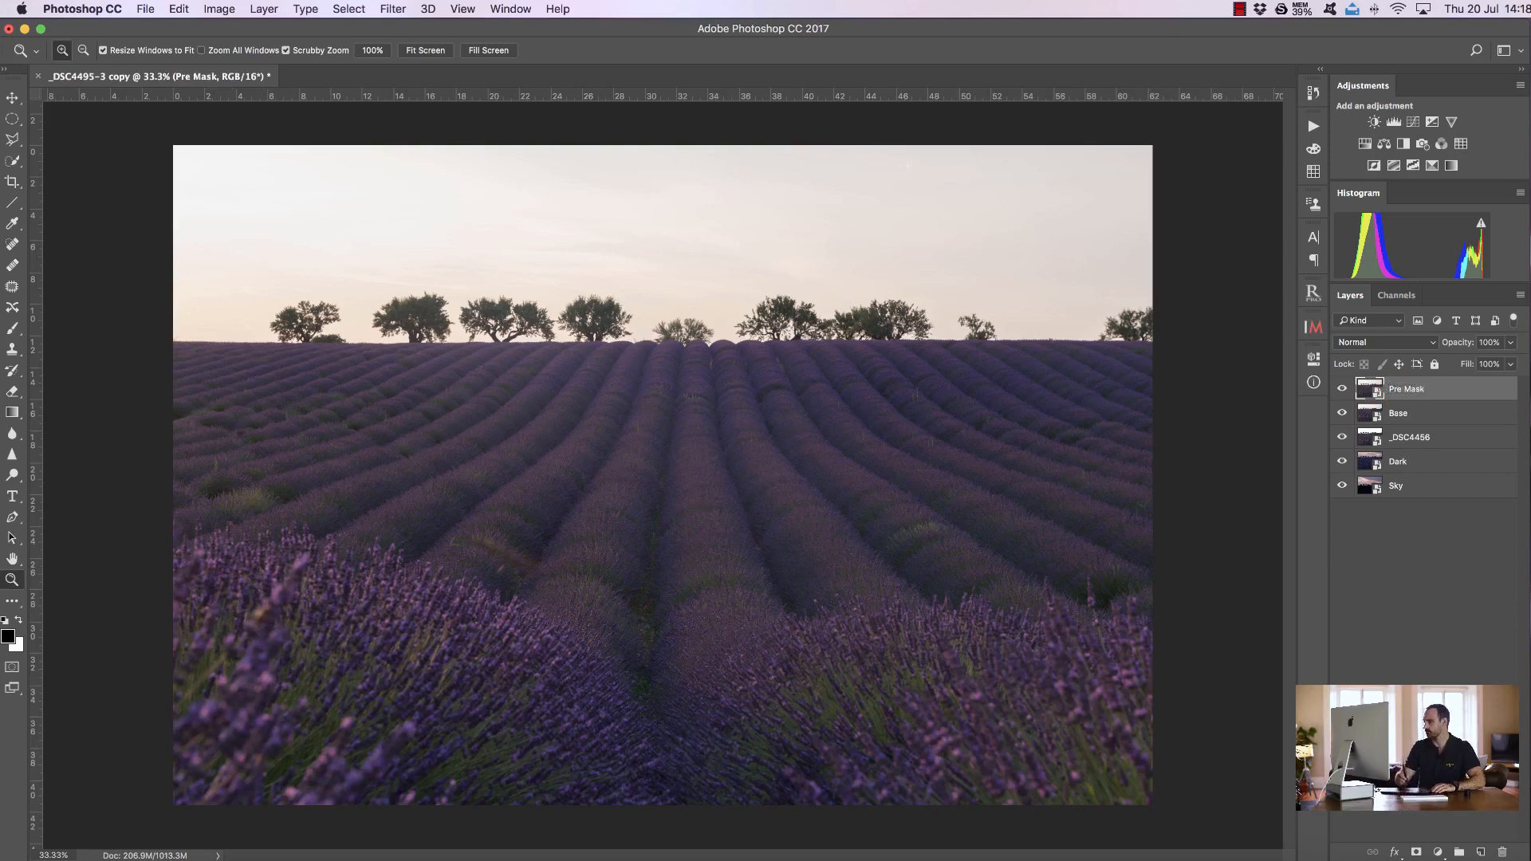
In Camera Raw, raise the Pre Mask layer's Highlights to +97 and lower Shadows to -53
double_click(1370, 389)
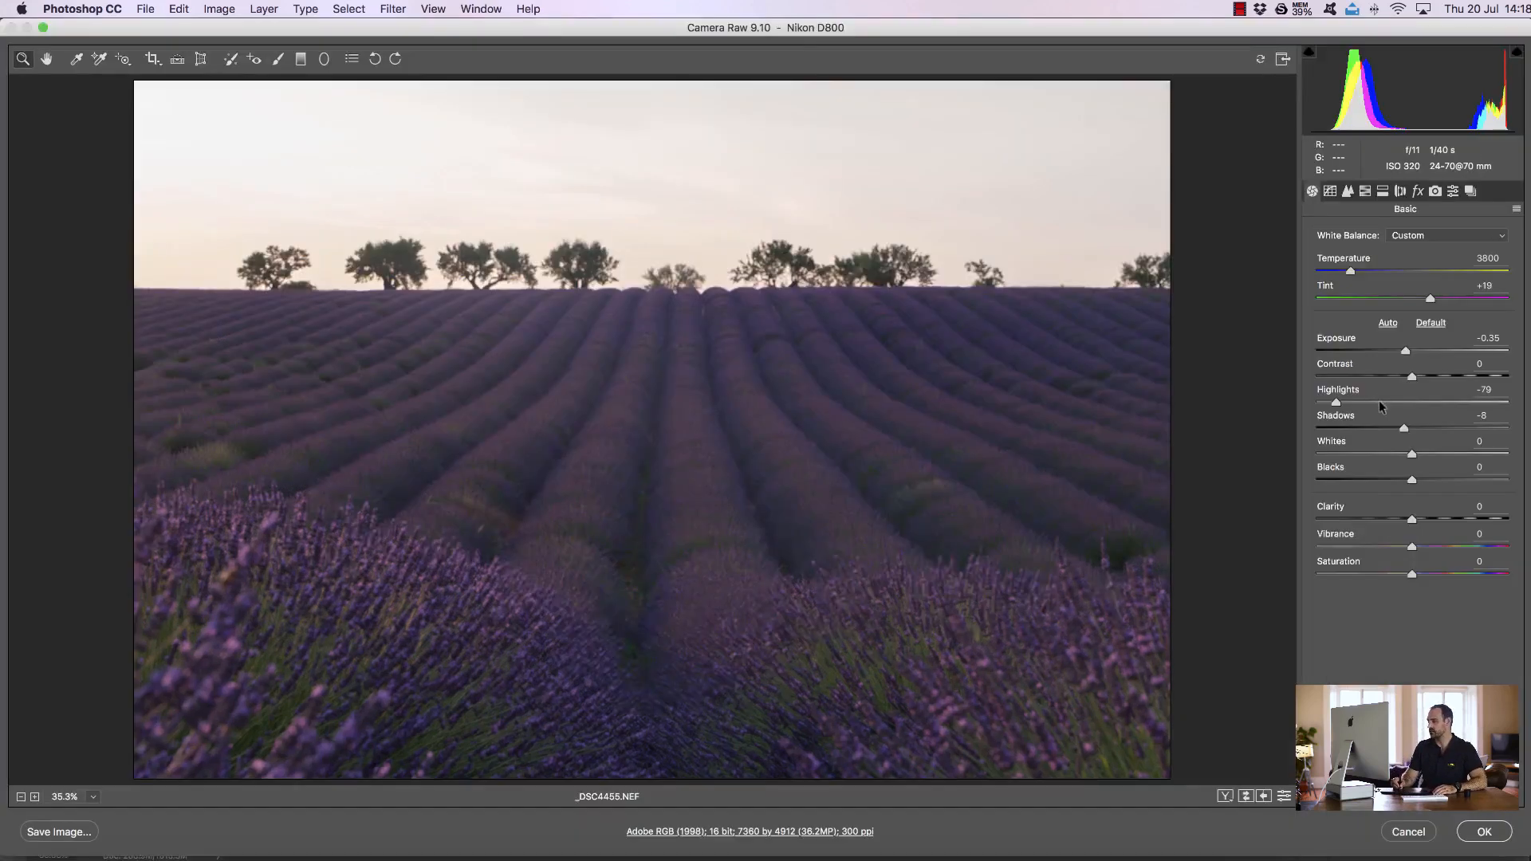
left_click_drag(1337, 403, 1504, 402)
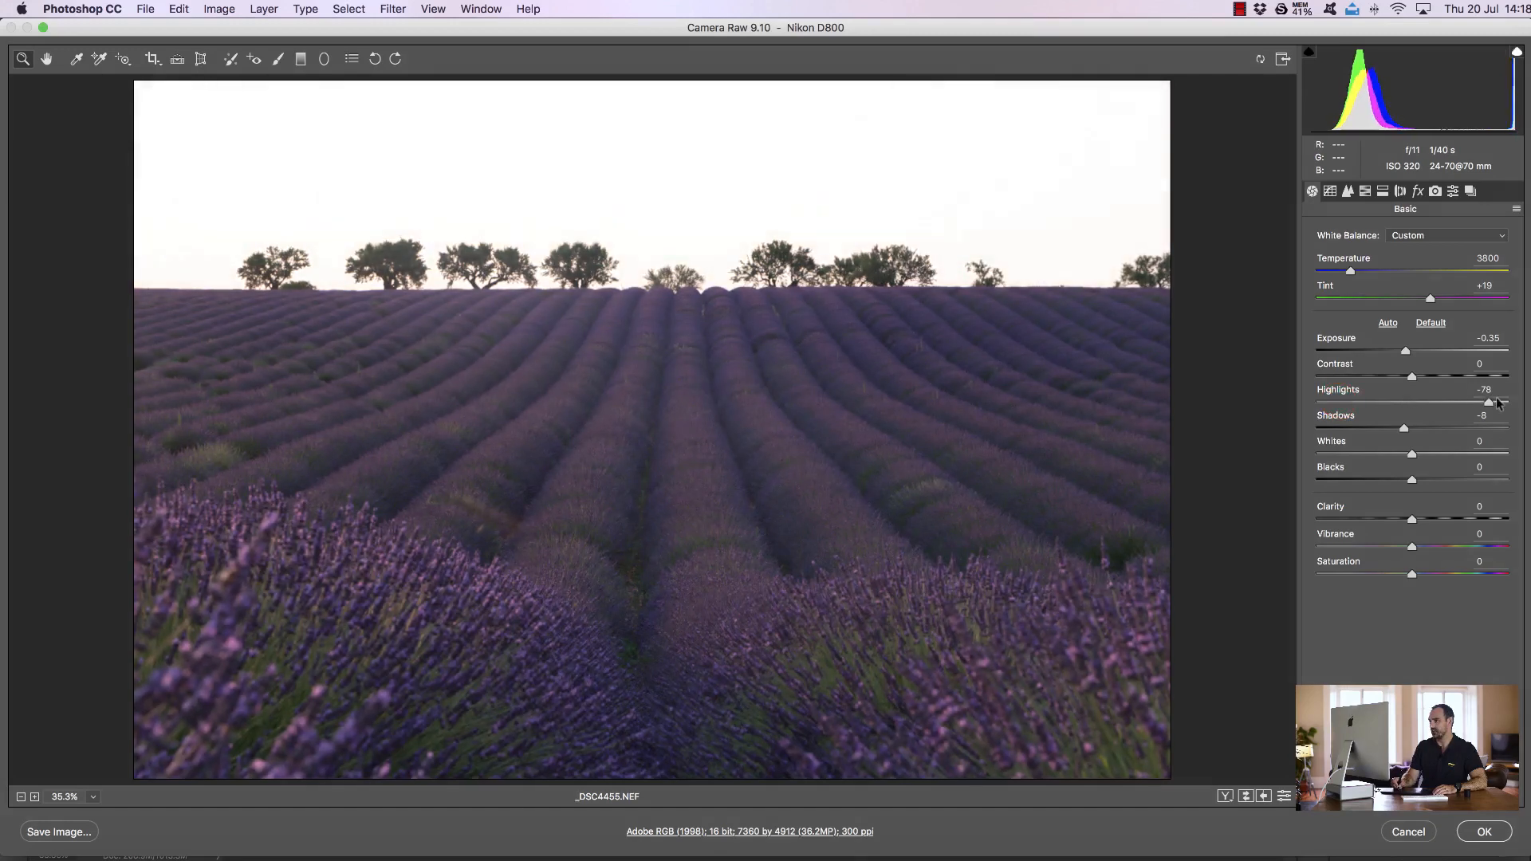
left_click_drag(1403, 430, 1358, 427)
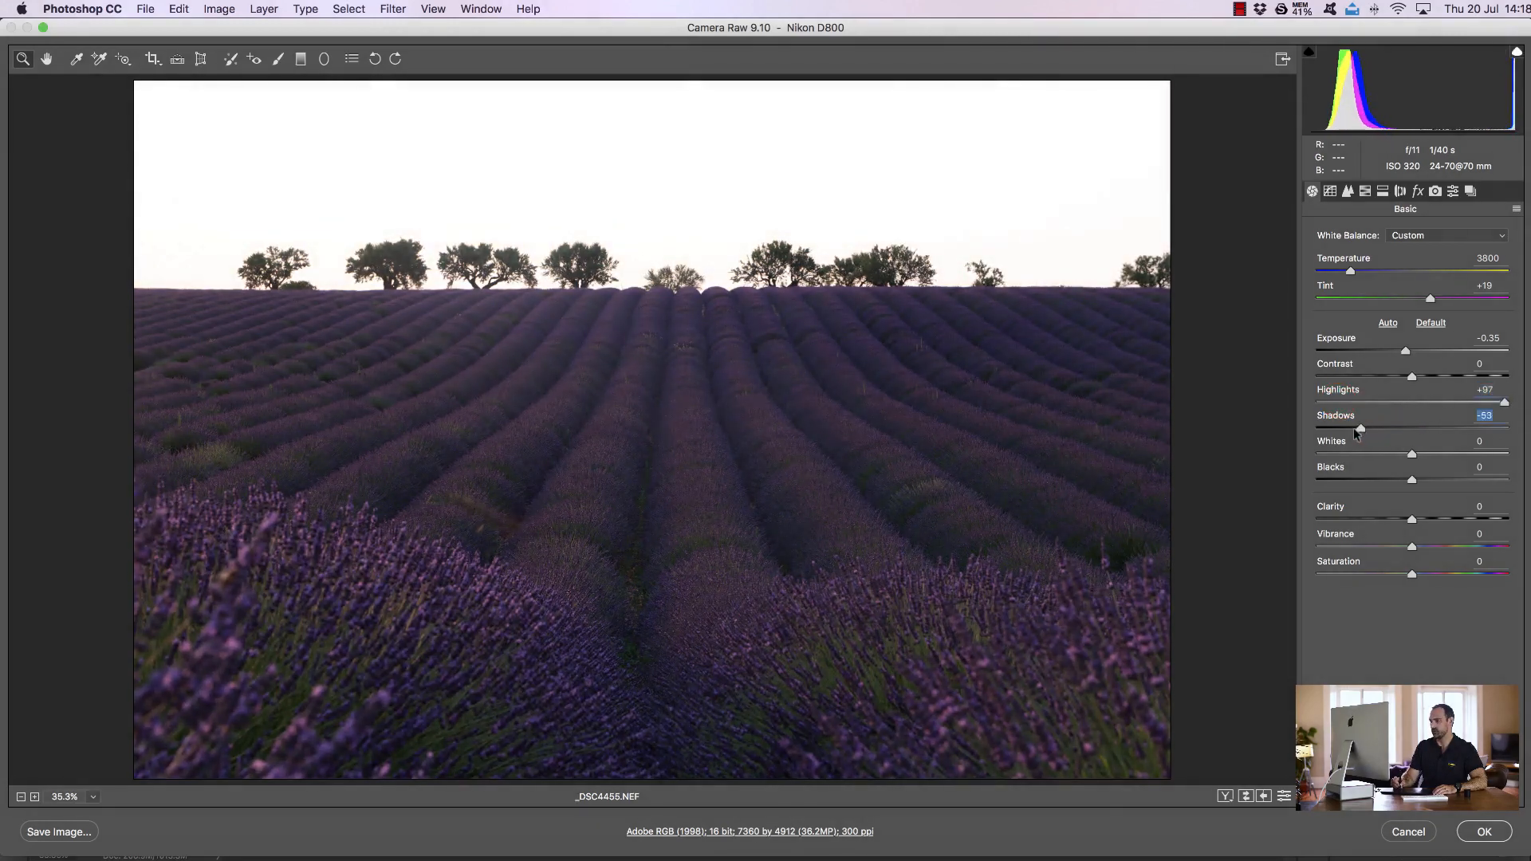
left_click(1485, 832)
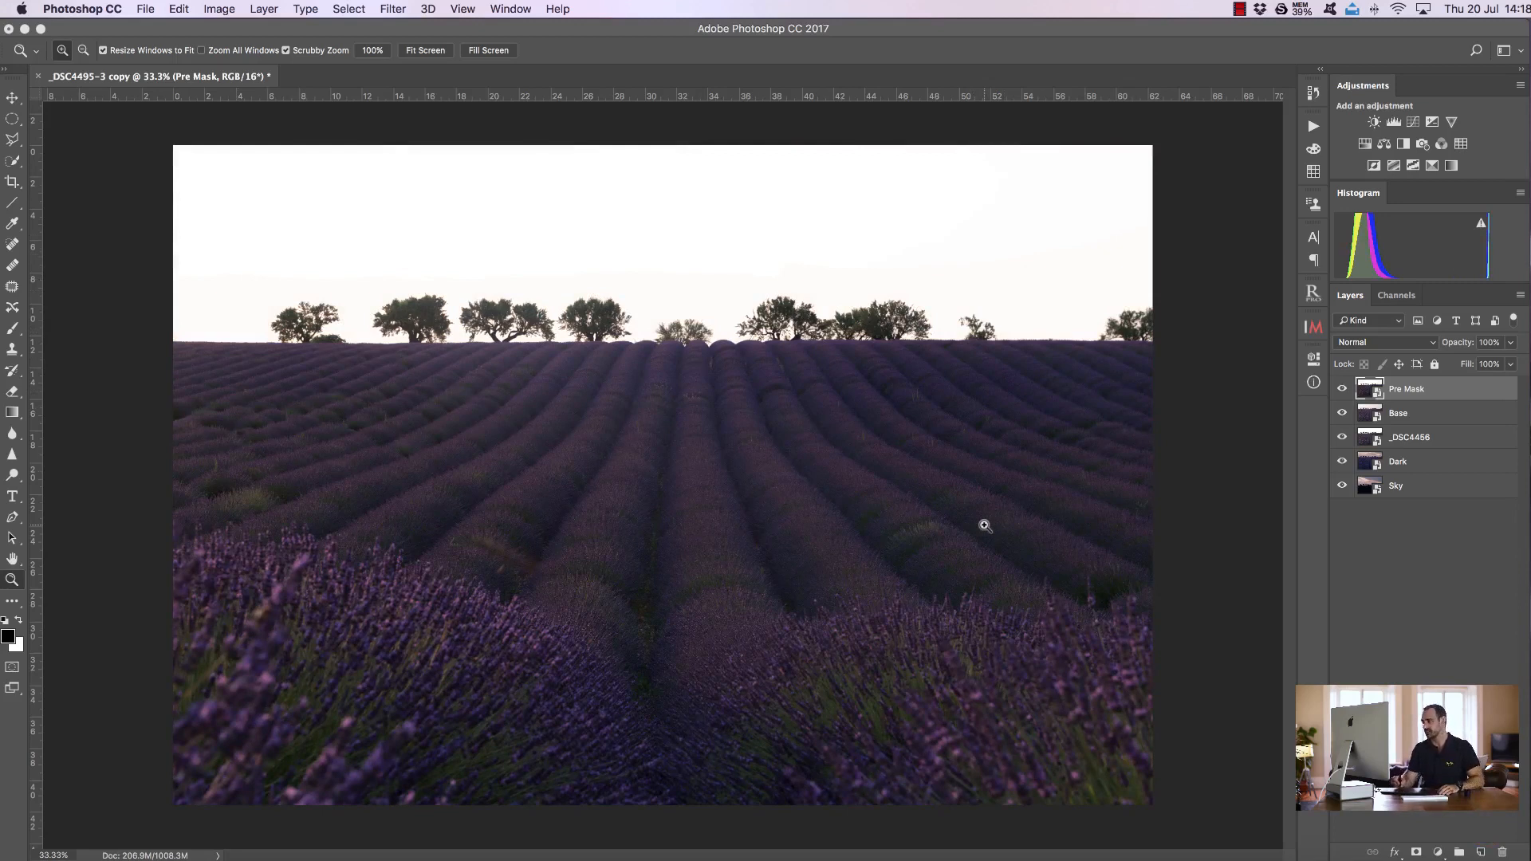
Select all five layers and rasterize them
left_click(1444, 487, "shift")
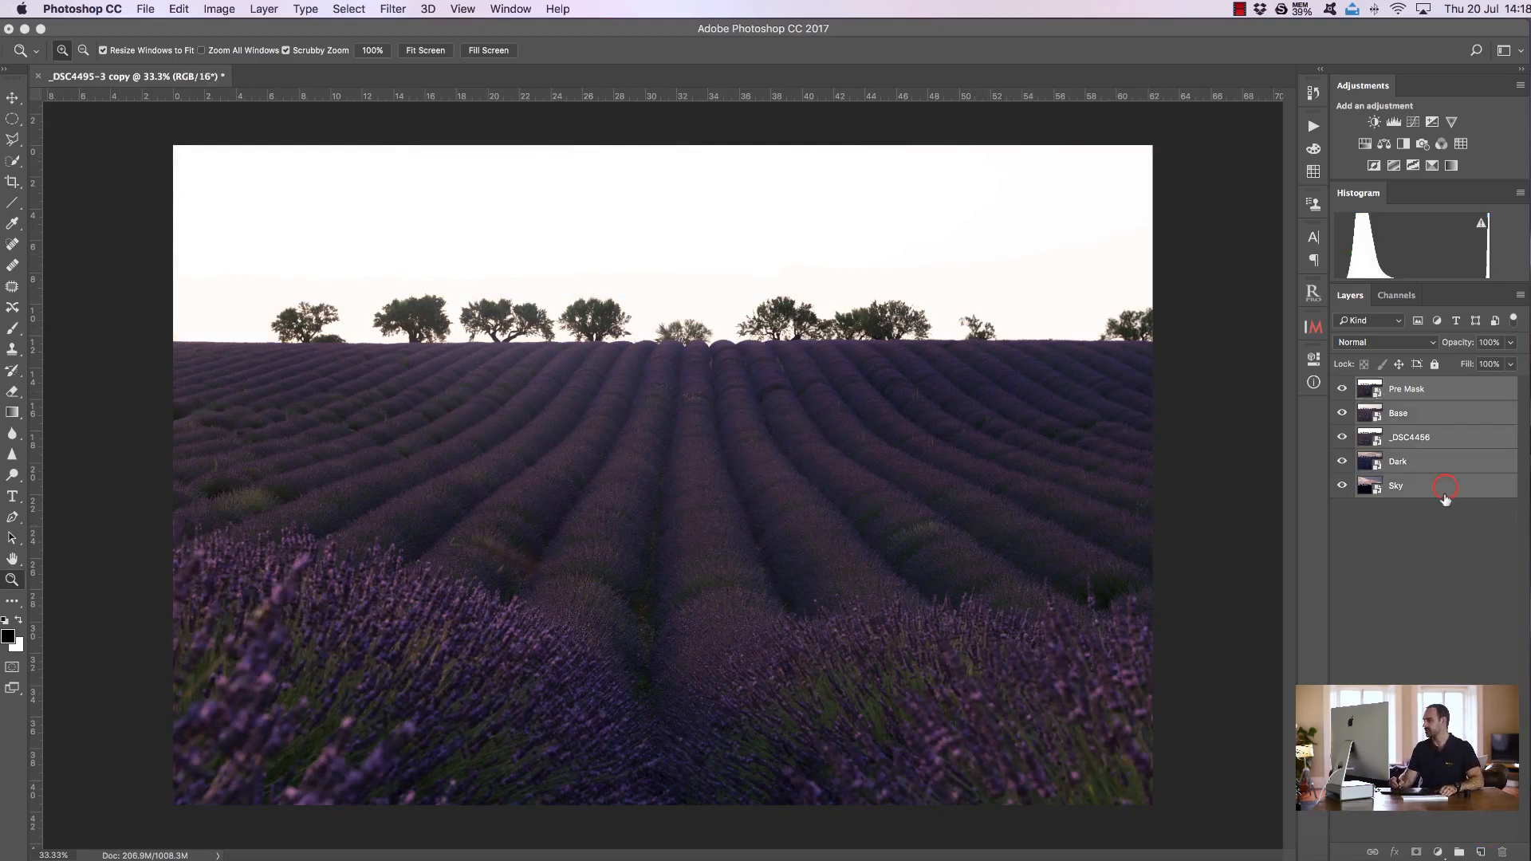
right_click(1441, 427)
left_click(1342, 439)
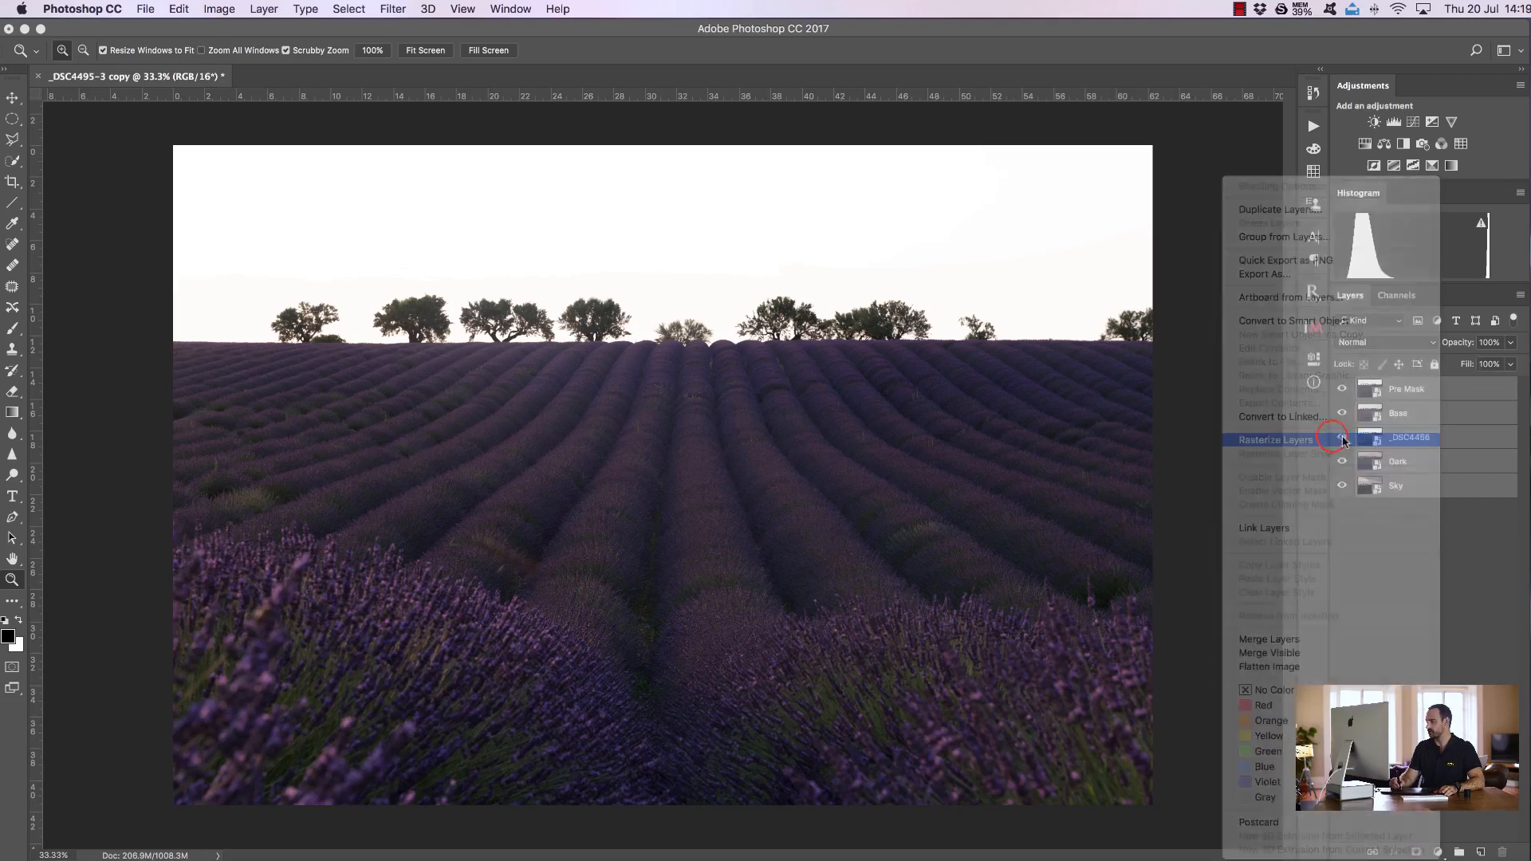
Reorder the layers to Sky, Dark, _DSC4456, Base and Pre Mask from top to bottom
left_click(1432, 386)
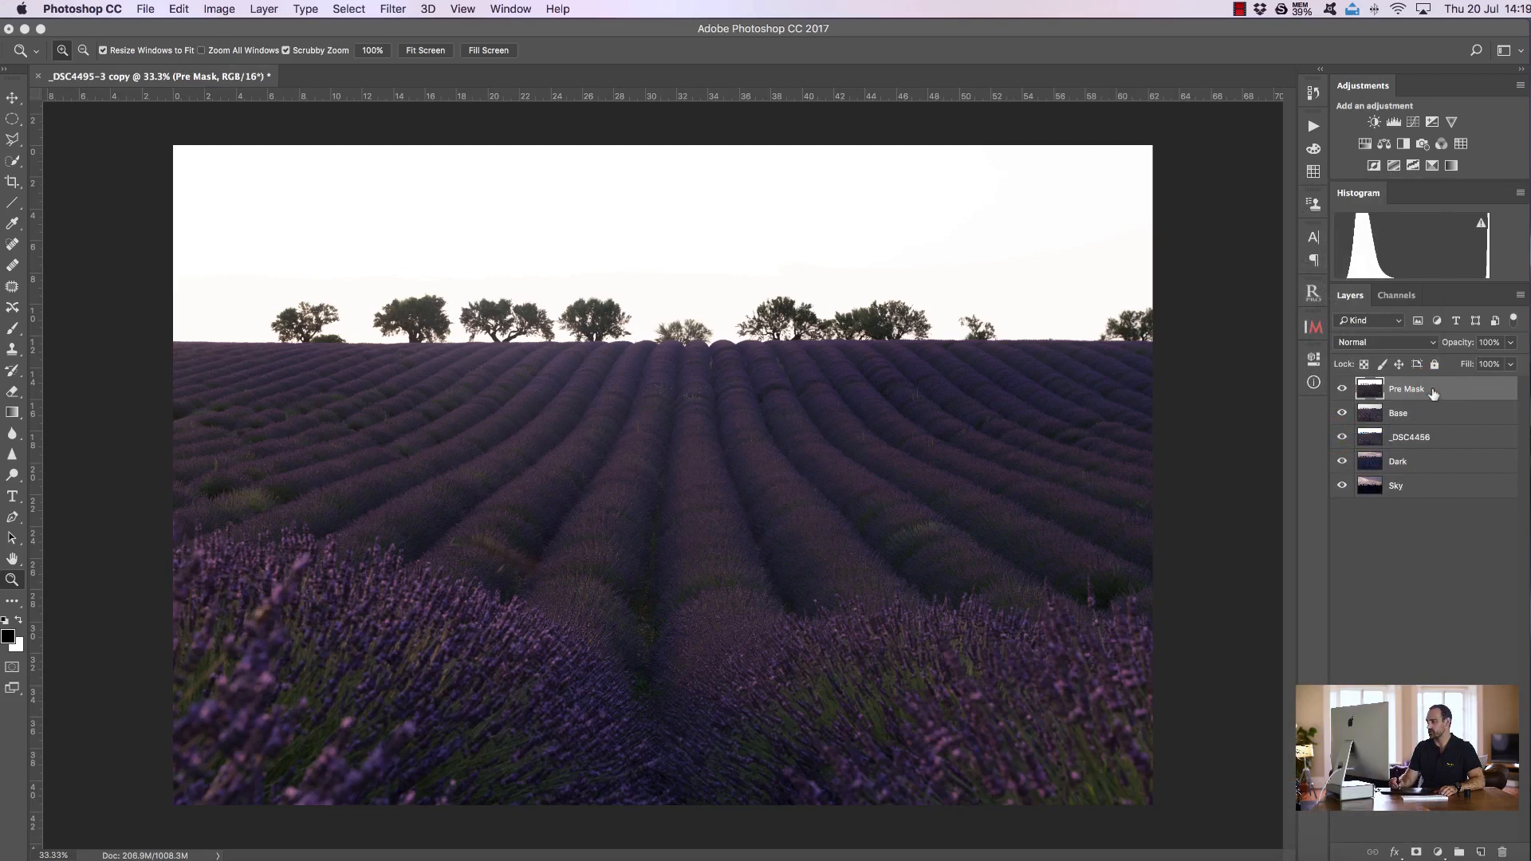
left_click_drag(1431, 389, 1434, 504)
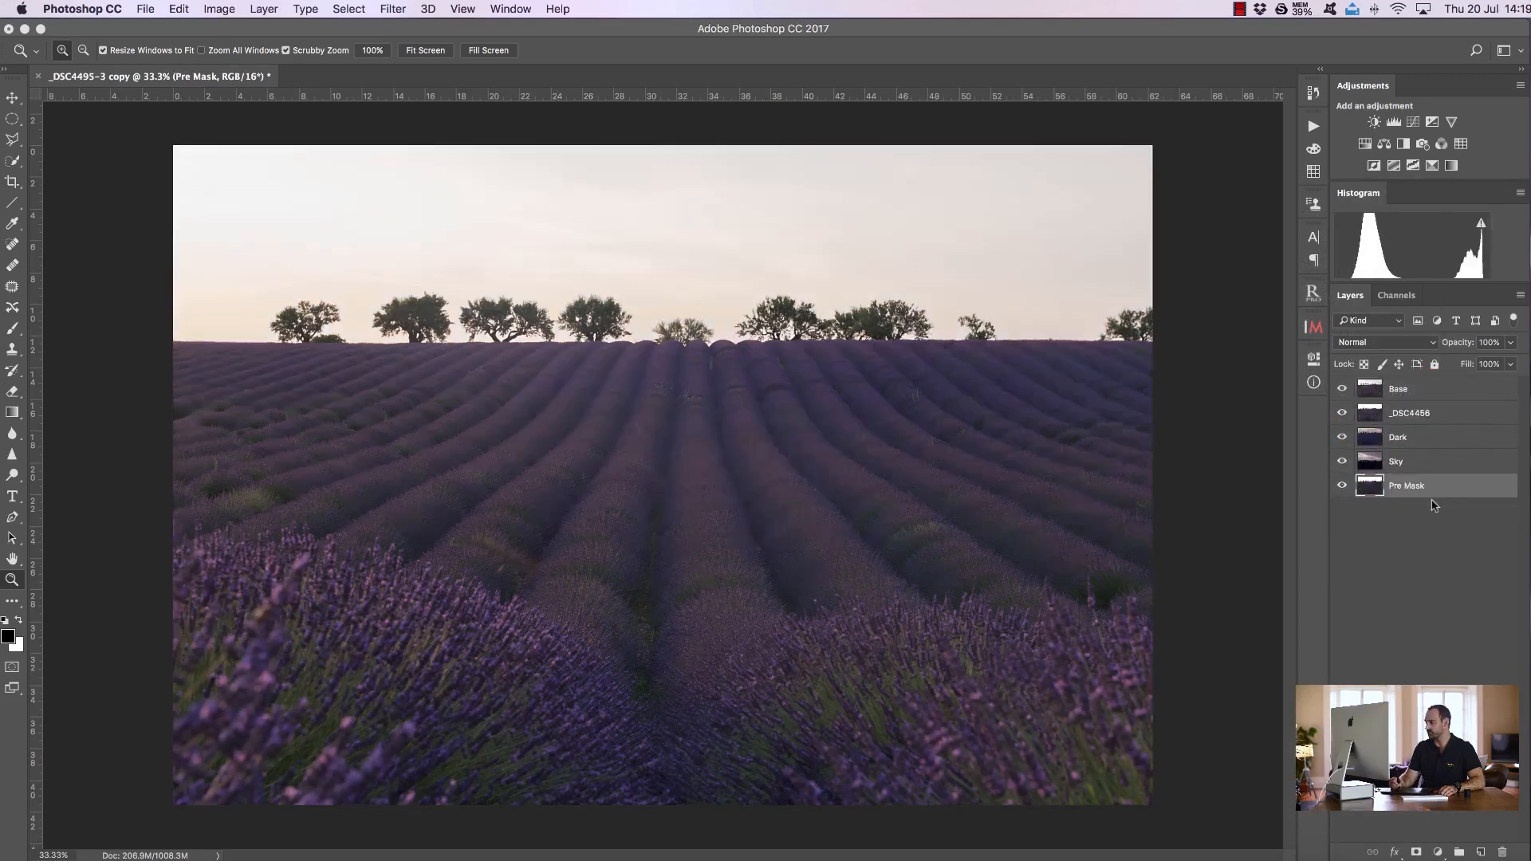
left_click_drag(1419, 390, 1409, 483)
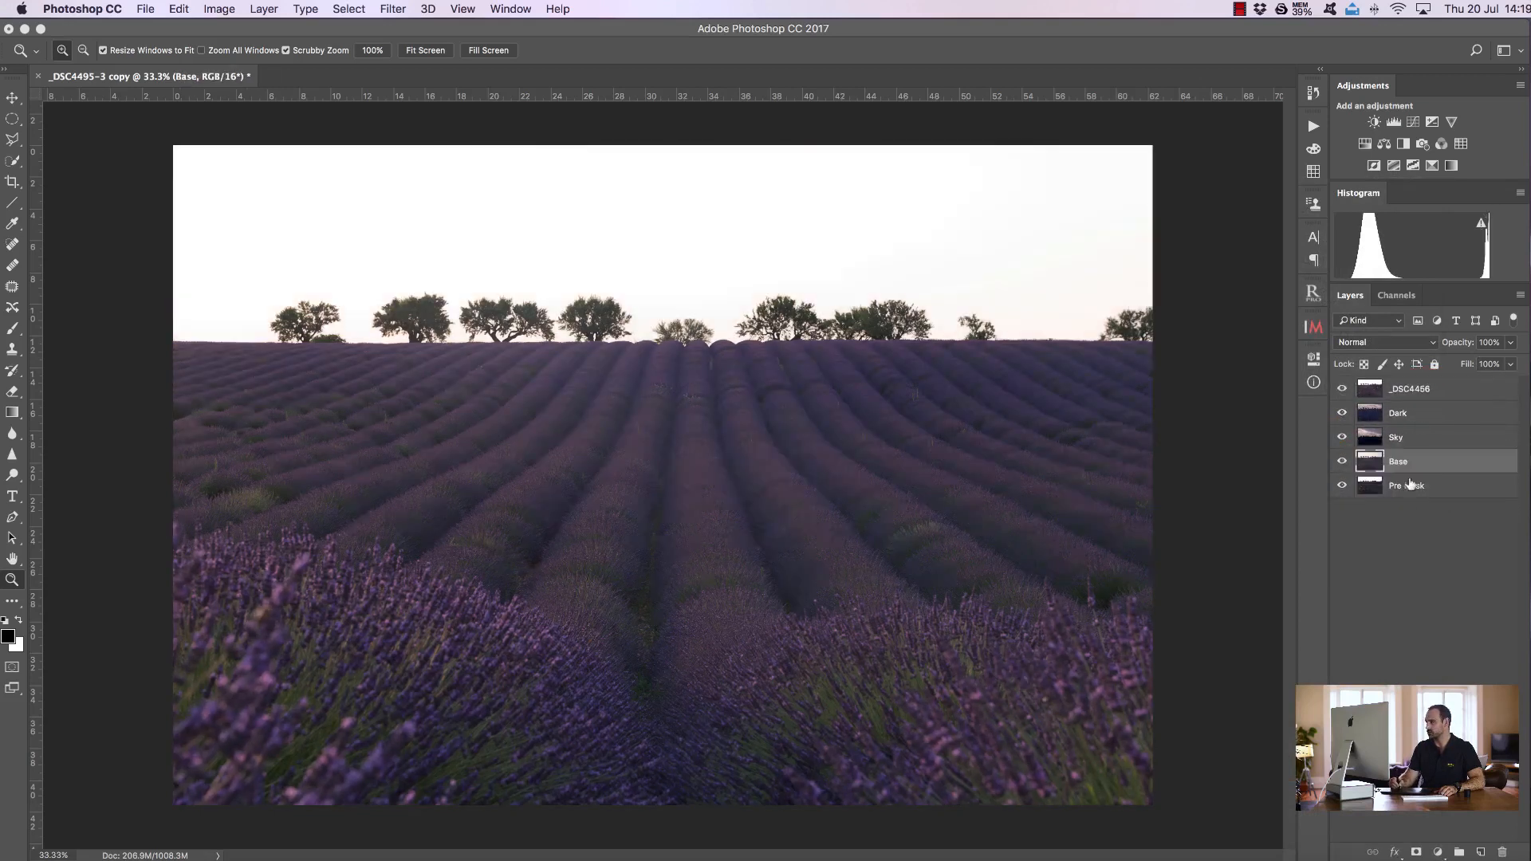
left_click(1416, 393)
left_click_drag(1435, 396, 1403, 391)
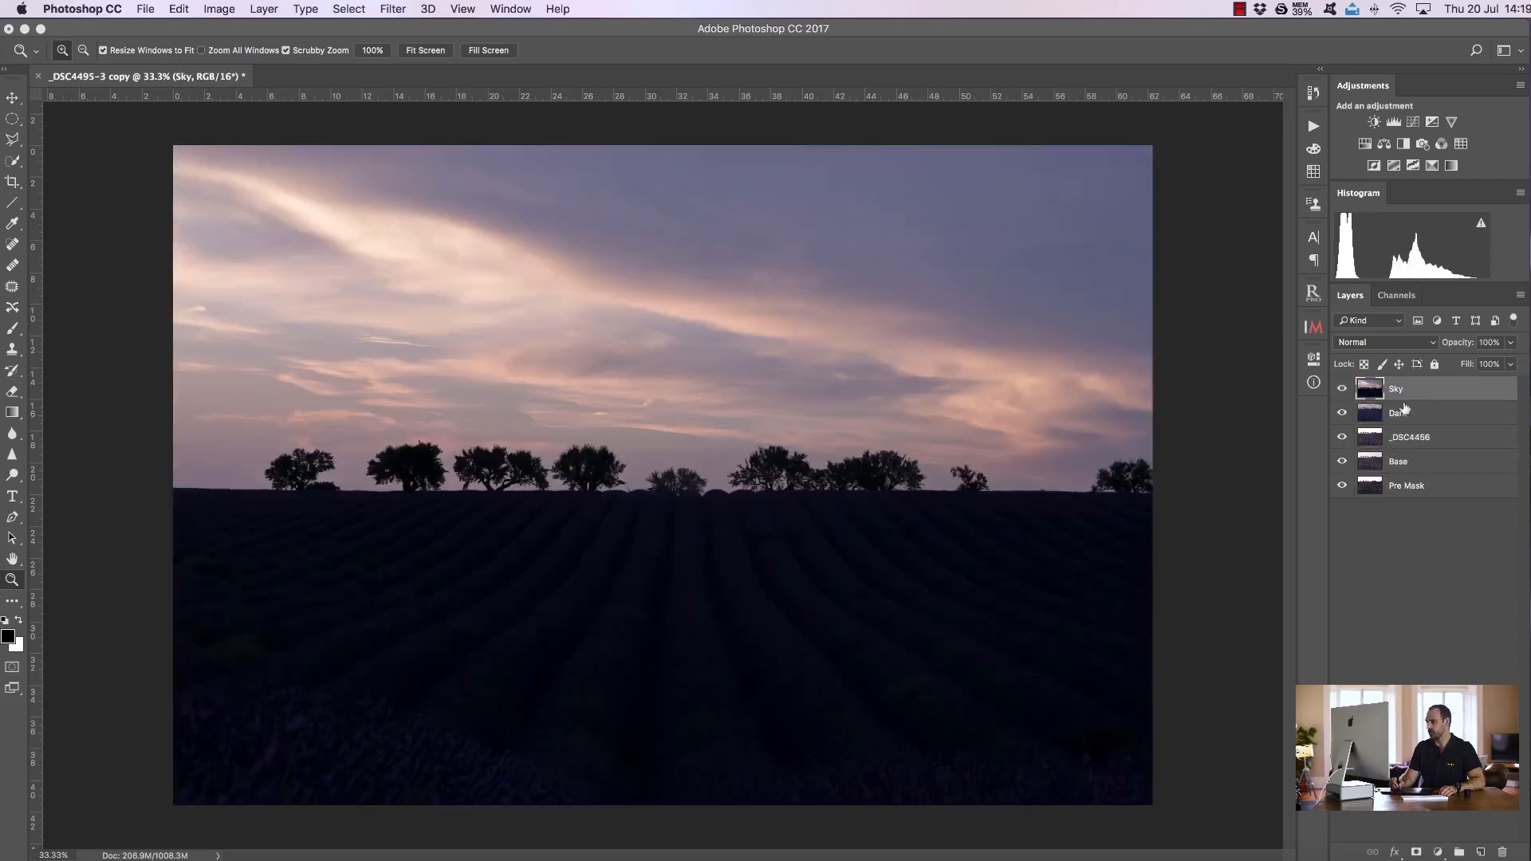
Hide the Sky and Dark layers and zoom into the foreground to compare _DSC4456 with the layers beneath
left_click(1341, 413)
left_click(1342, 389)
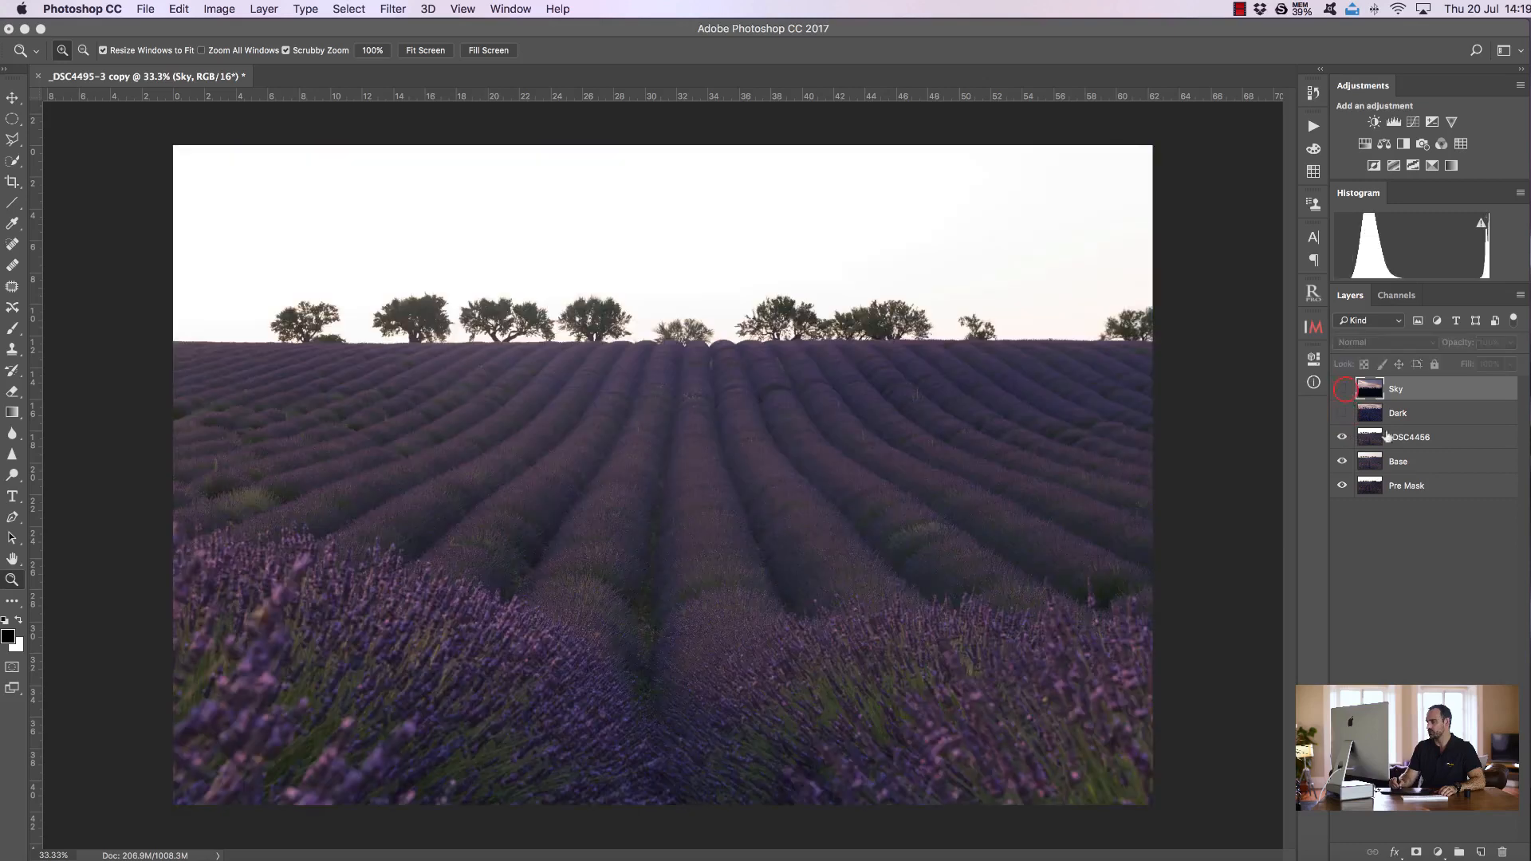
left_click(1407, 434)
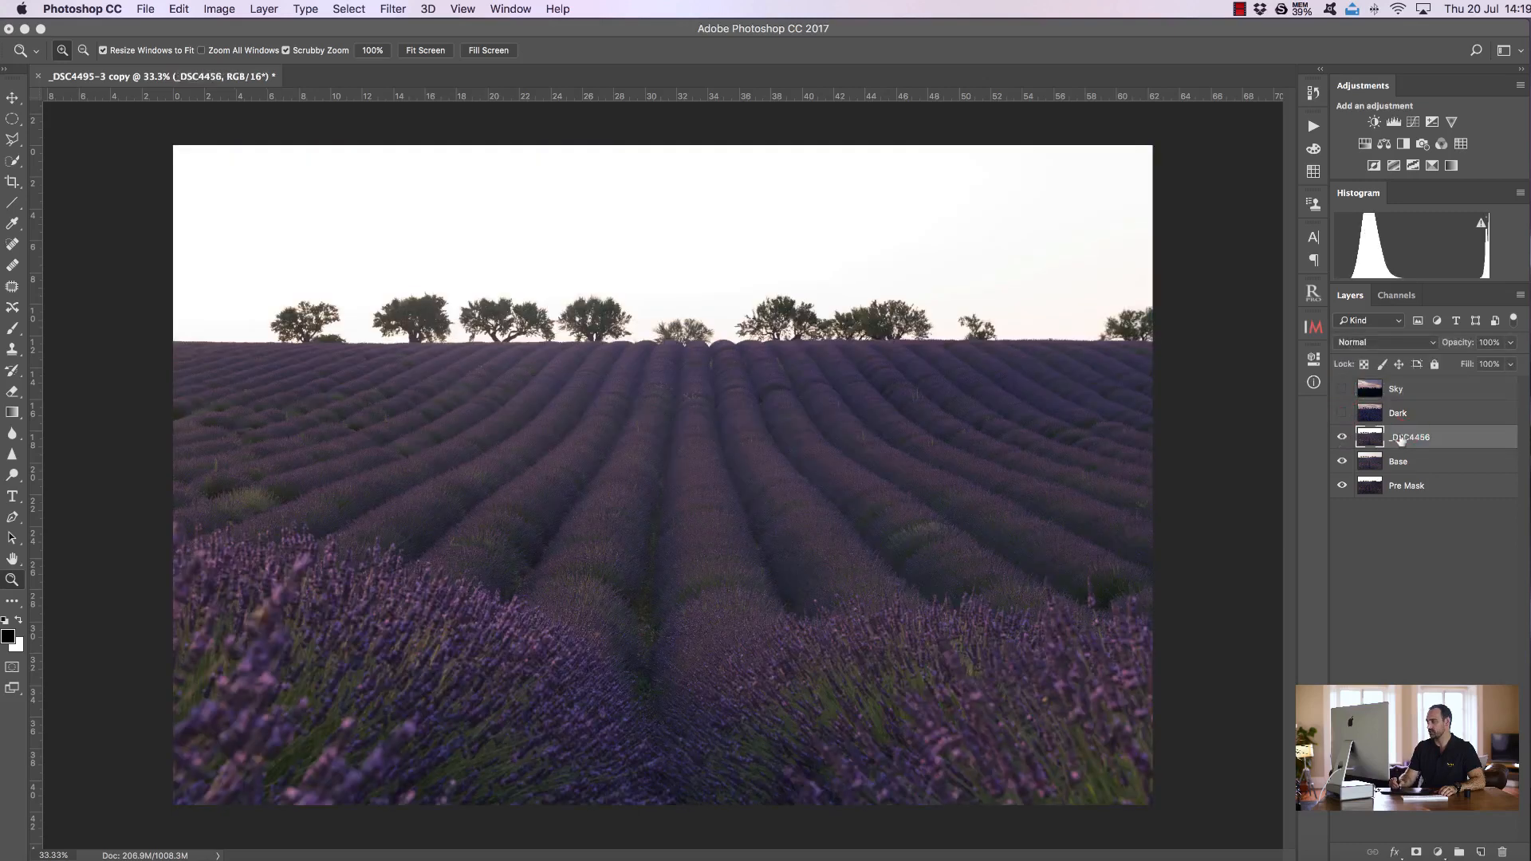
left_click(1342, 437)
left_click_drag(509, 551, 604, 602)
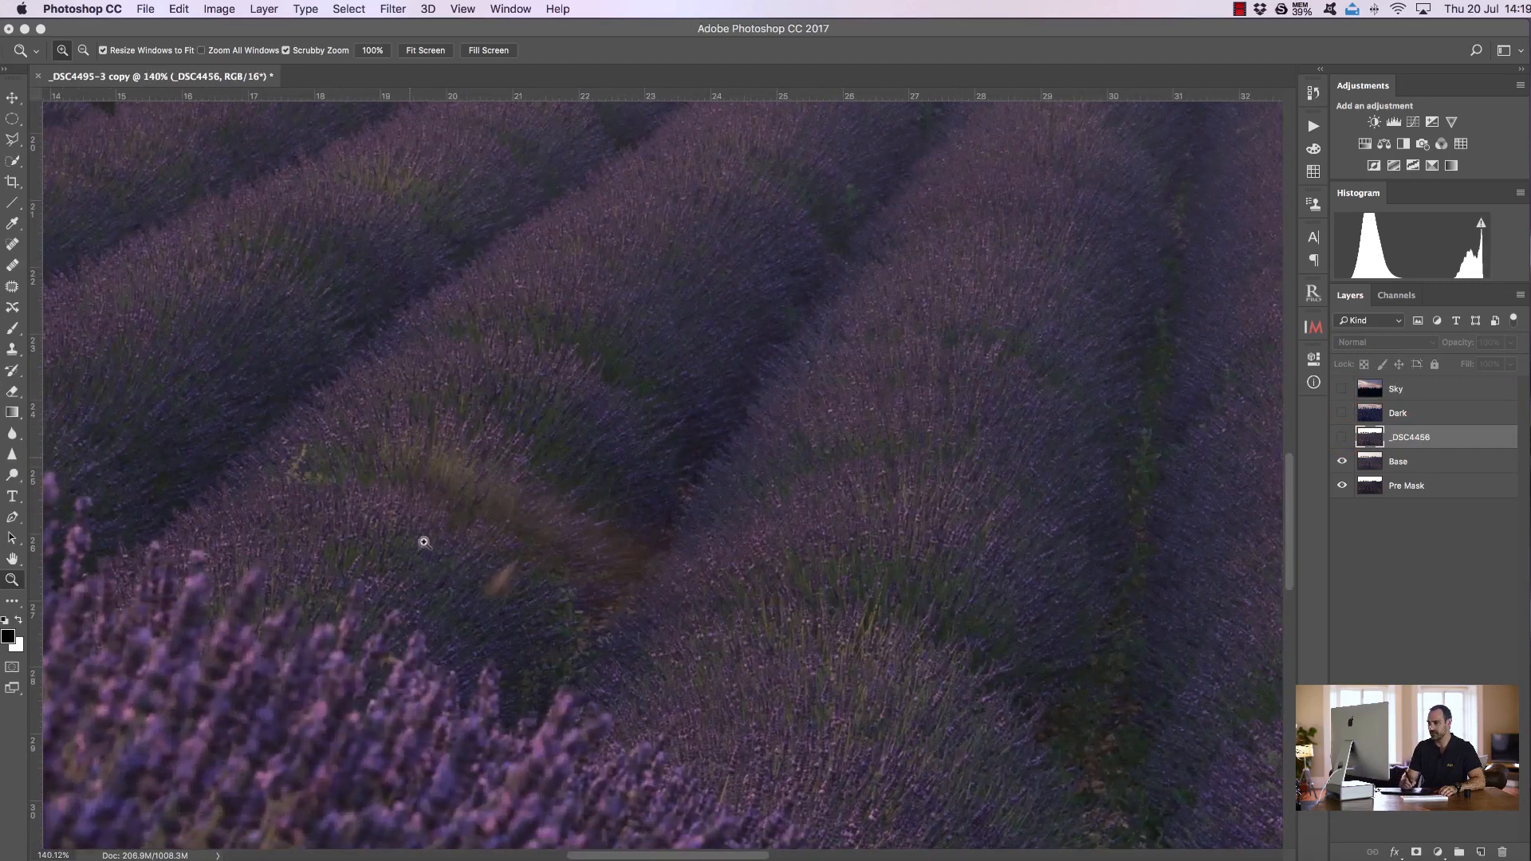
left_click(1342, 438)
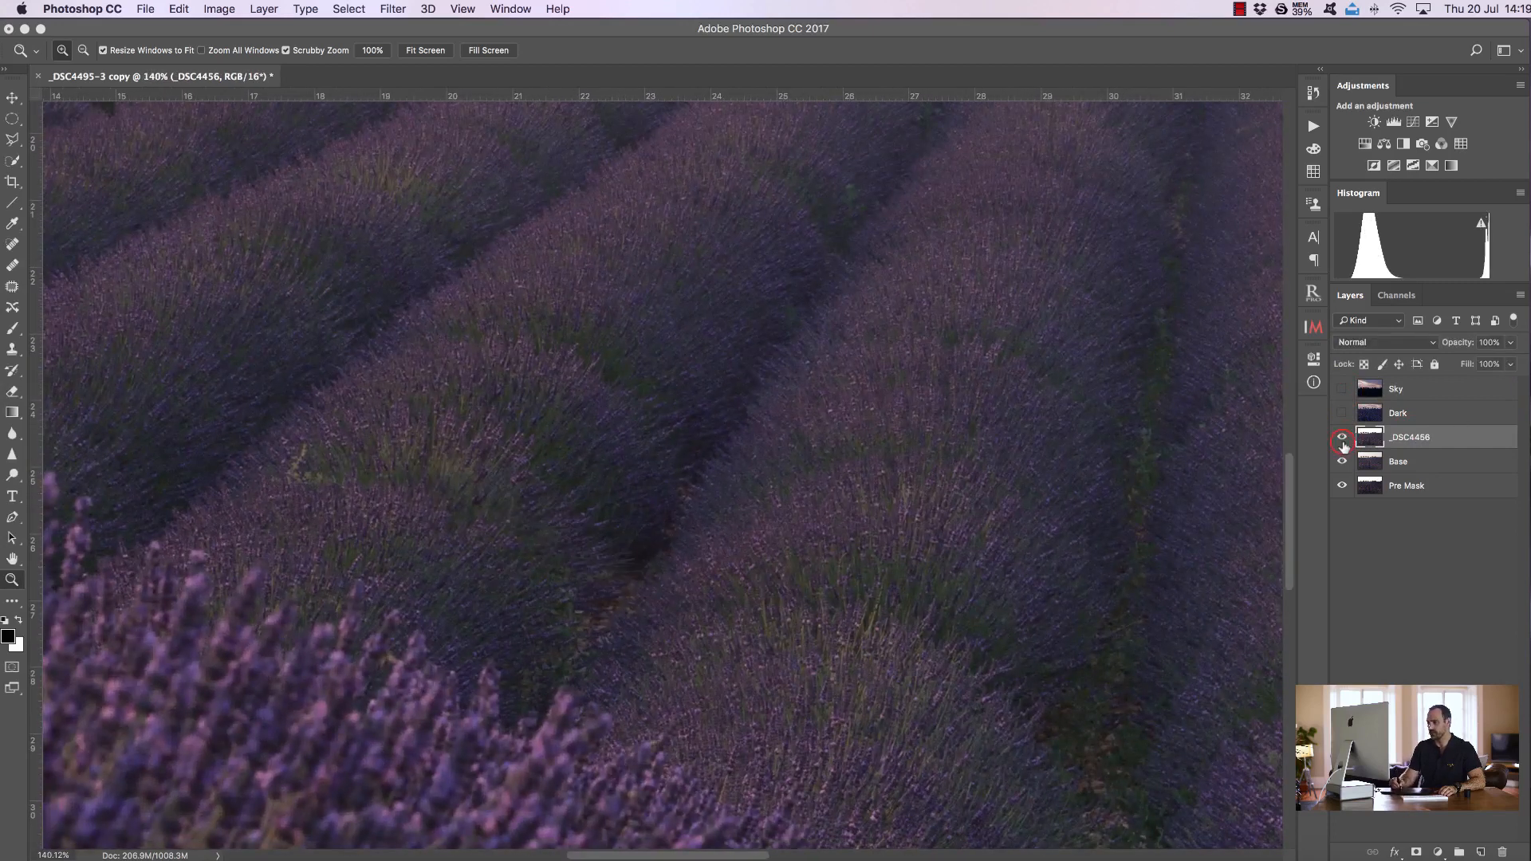
Add a black layer mask to _DSC4456 and paint white over the blurred patch between the rows with a large brush
left_click(1416, 851, "alt")
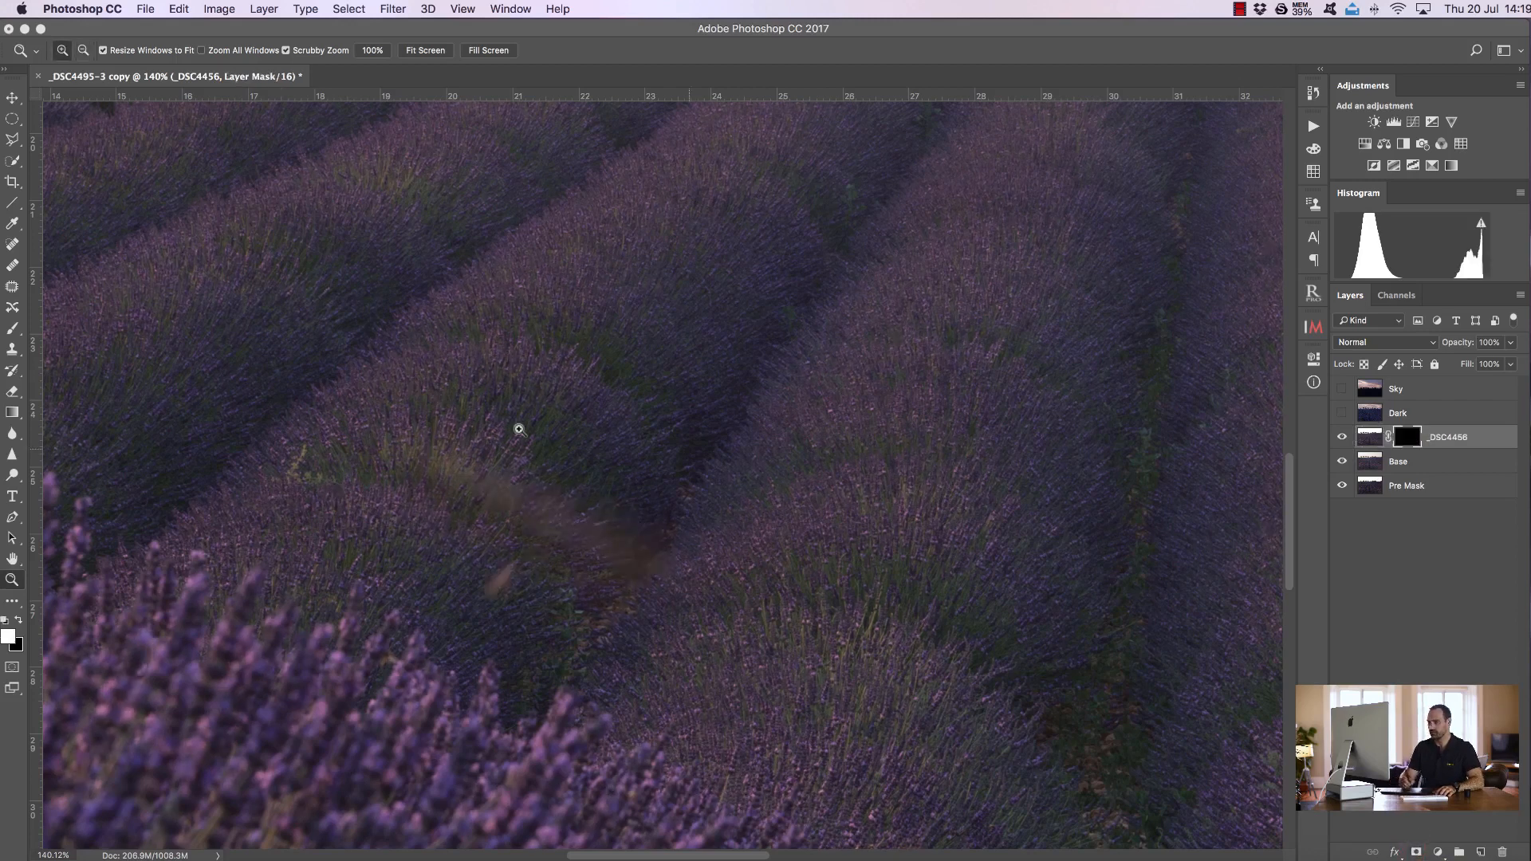
left_click(14, 328)
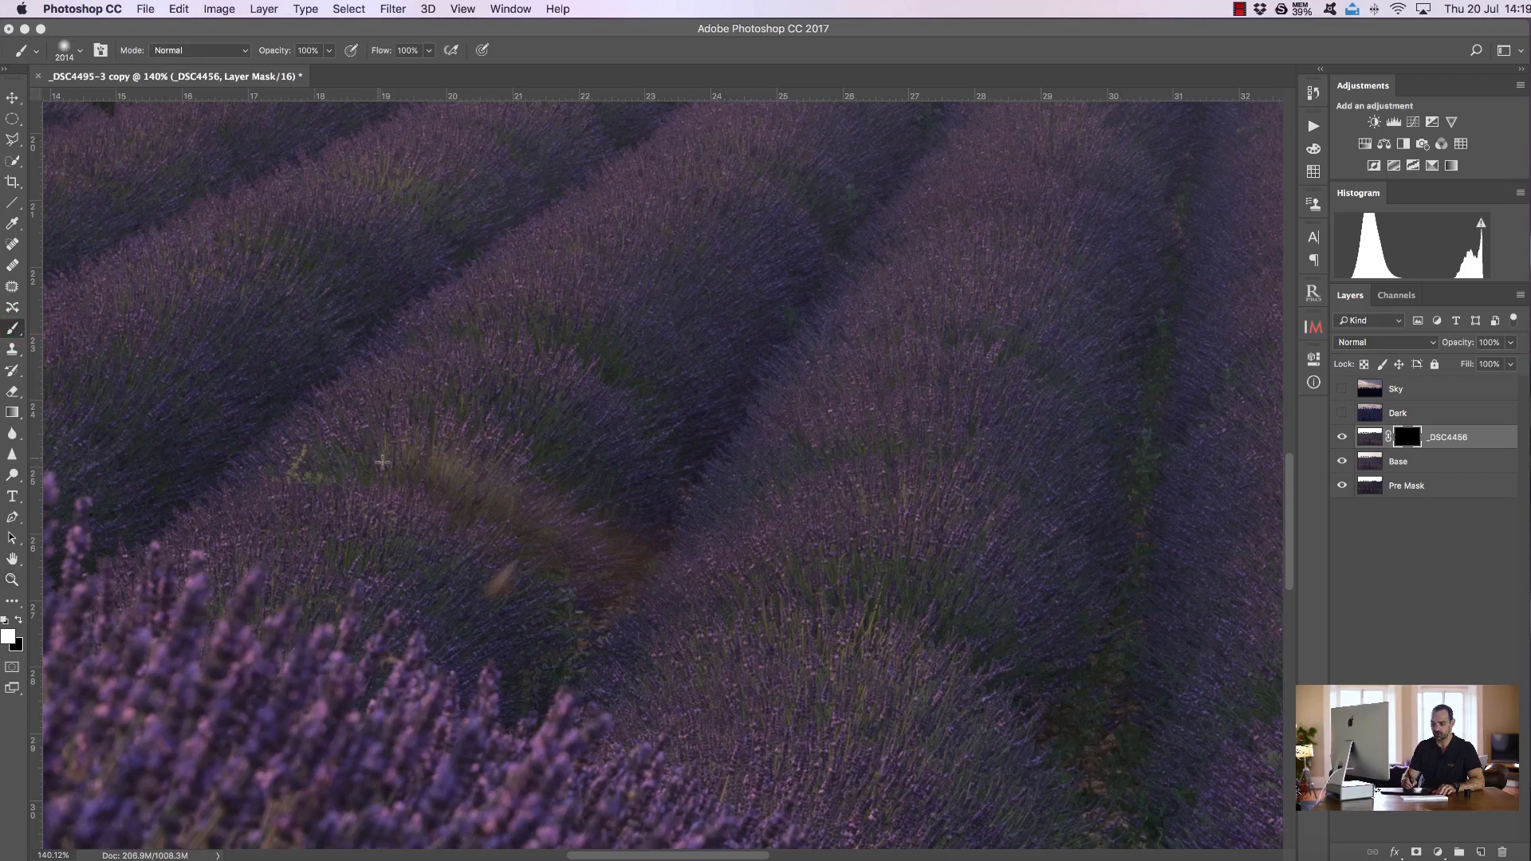
left_click_drag(479, 455, 36, 416)
left_click_drag(598, 512, 489, 512)
mouse_move(400, 480)
left_mouse_down()
mouse_move(431, 494)
mouse_move(562, 519)
mouse_move(582, 544)
left_mouse_up()
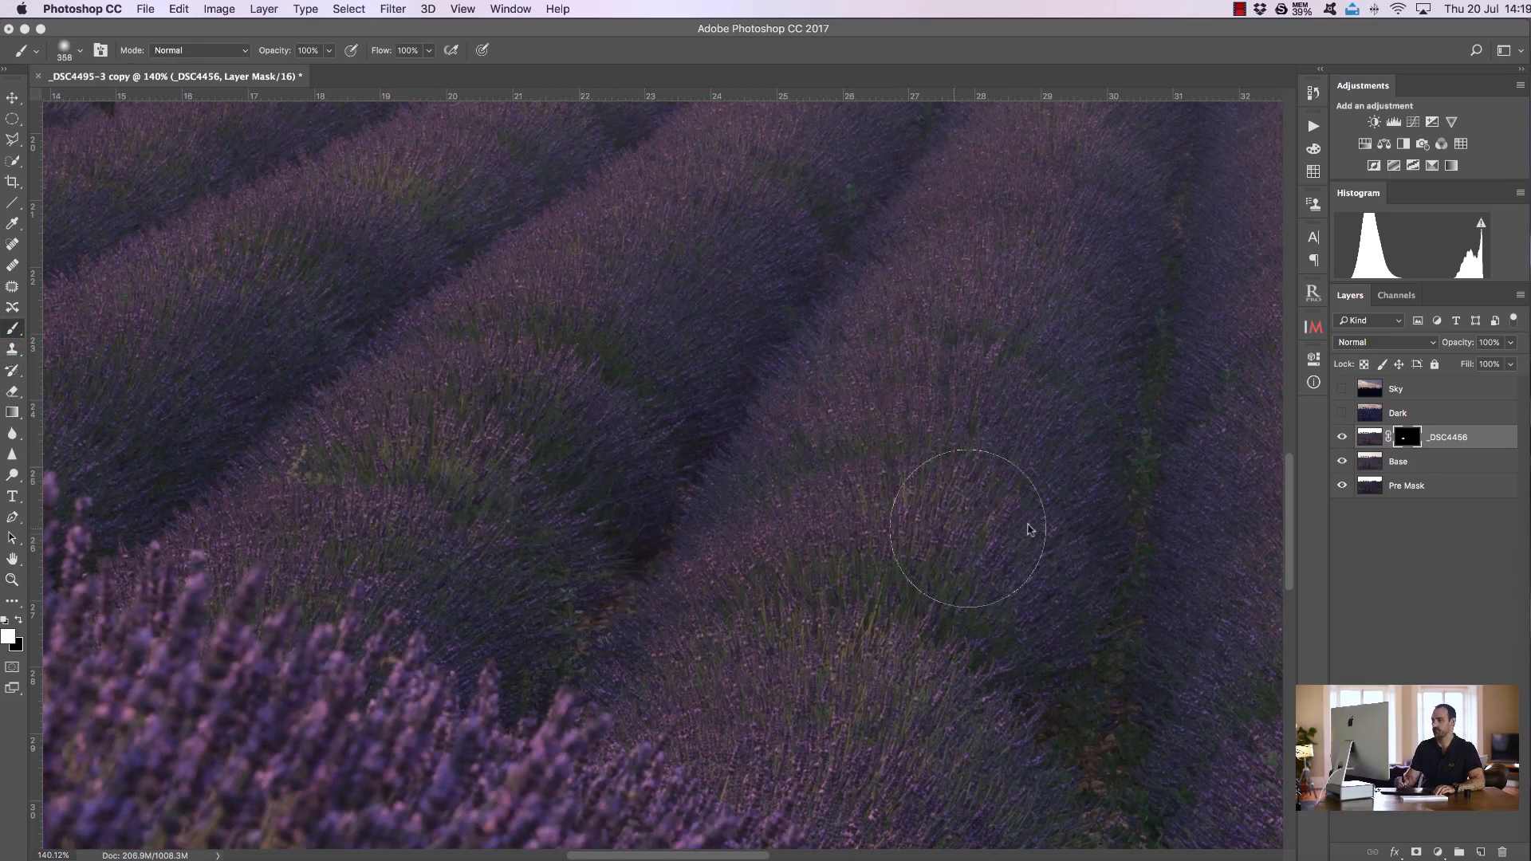
Toggle _DSC4456's visibility to check the mask repair and touch up the mask with one more stroke
left_click(1343, 437)
left_click(1342, 438)
left_click(1341, 438)
left_click(1342, 439)
left_click(1341, 439)
left_click(1342, 440)
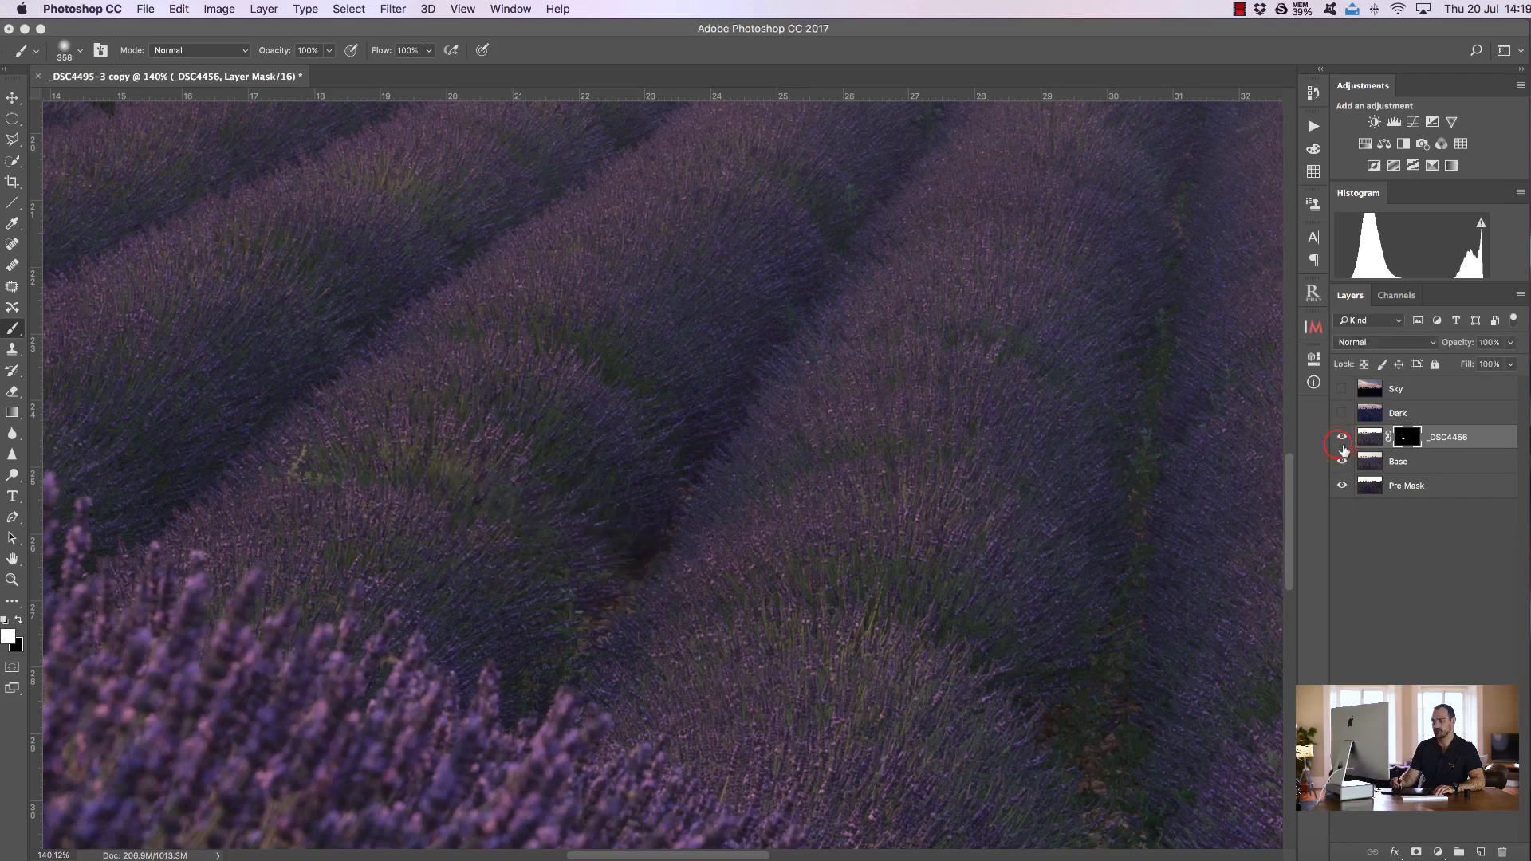
left_click_drag(260, 459, 244, 490)
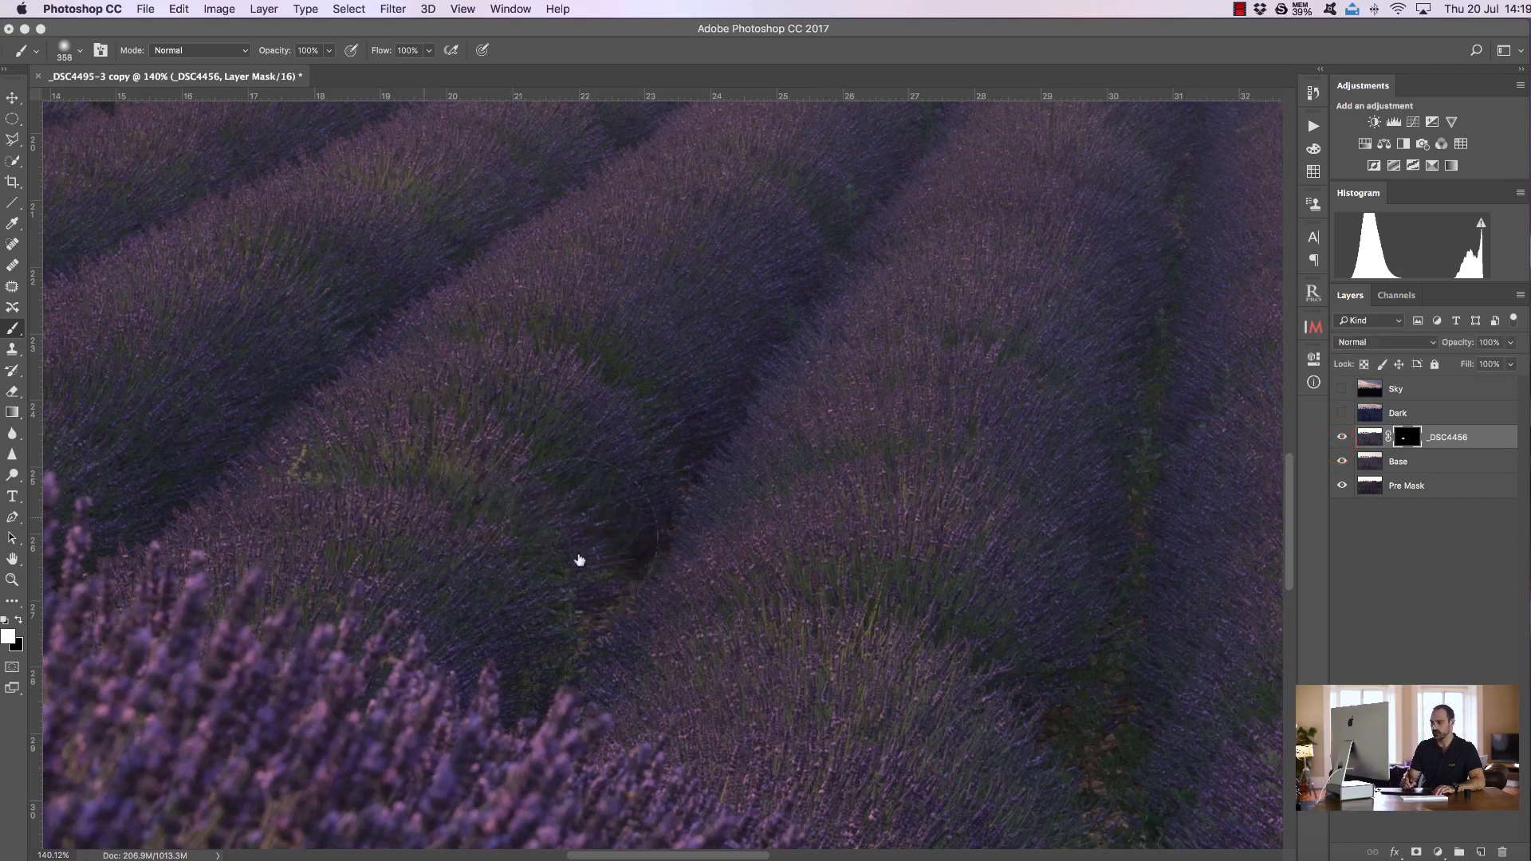
Merge the masked _DSC4456 layer down into Base
key("super+0")
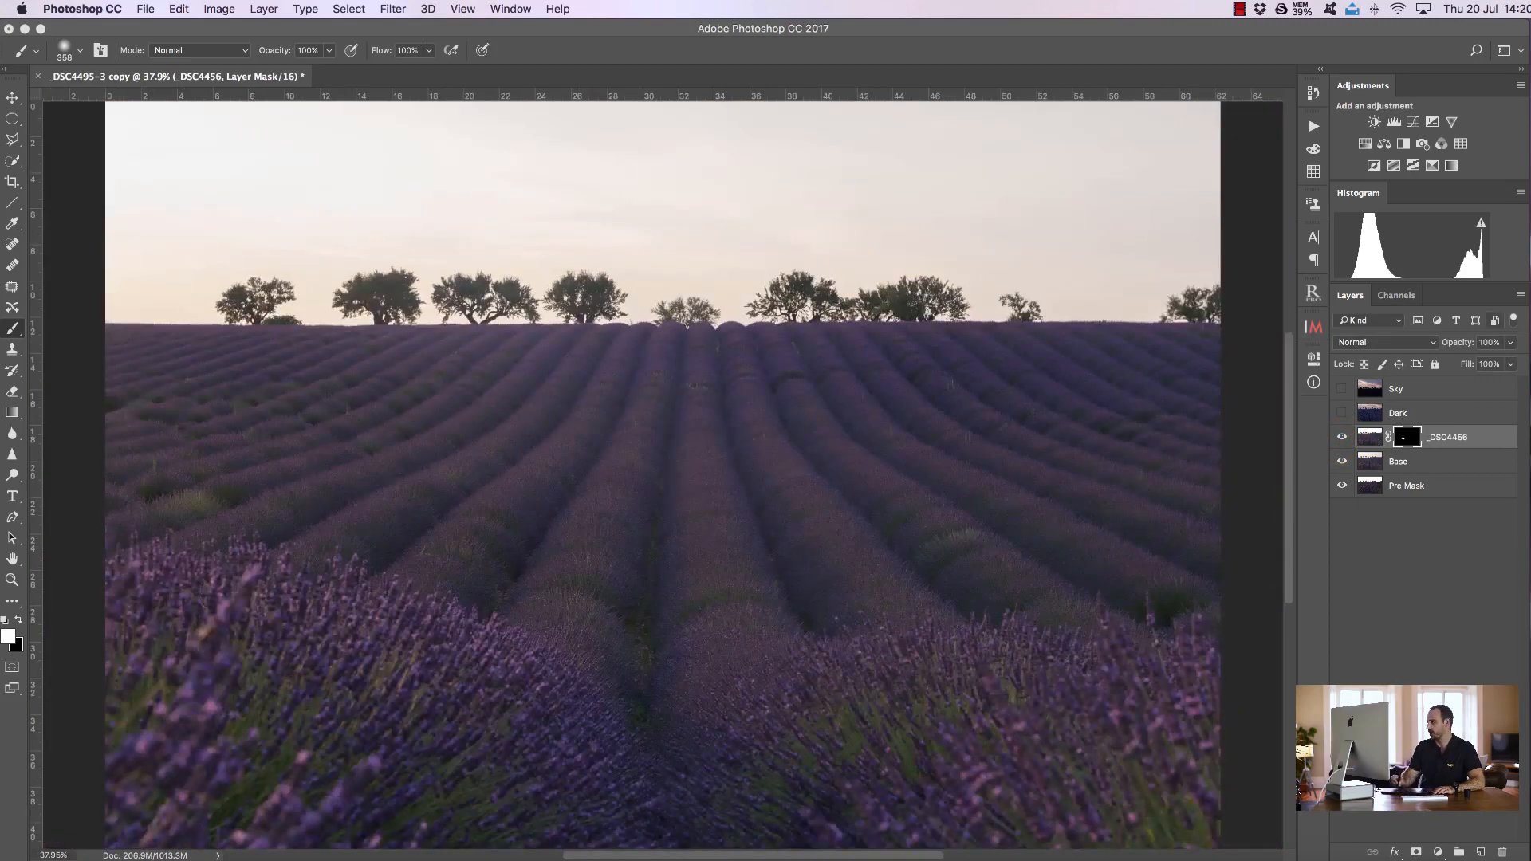
right_click(1449, 441)
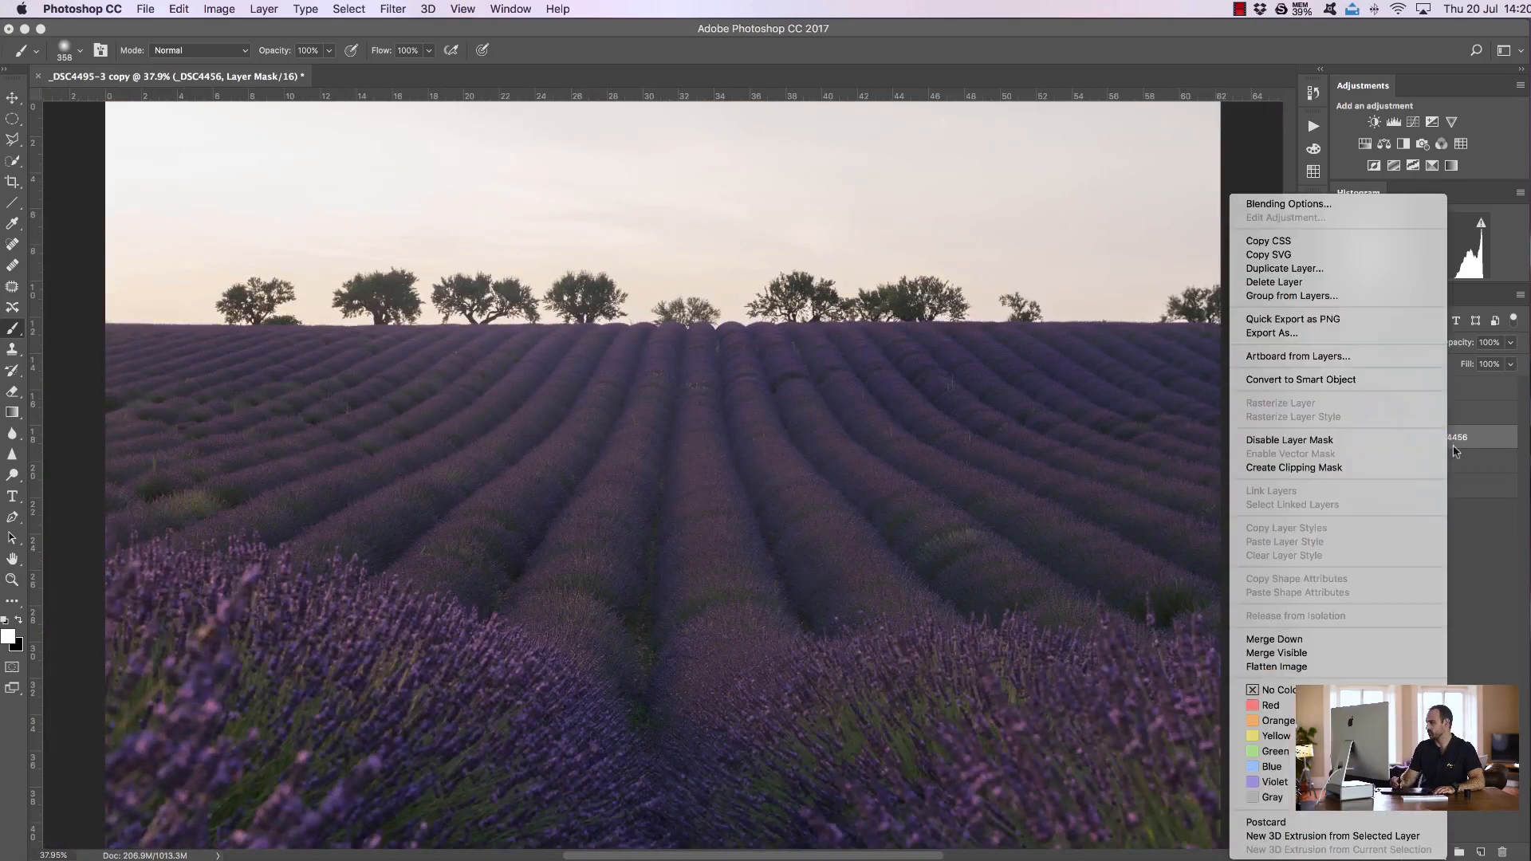
left_click(1322, 638)
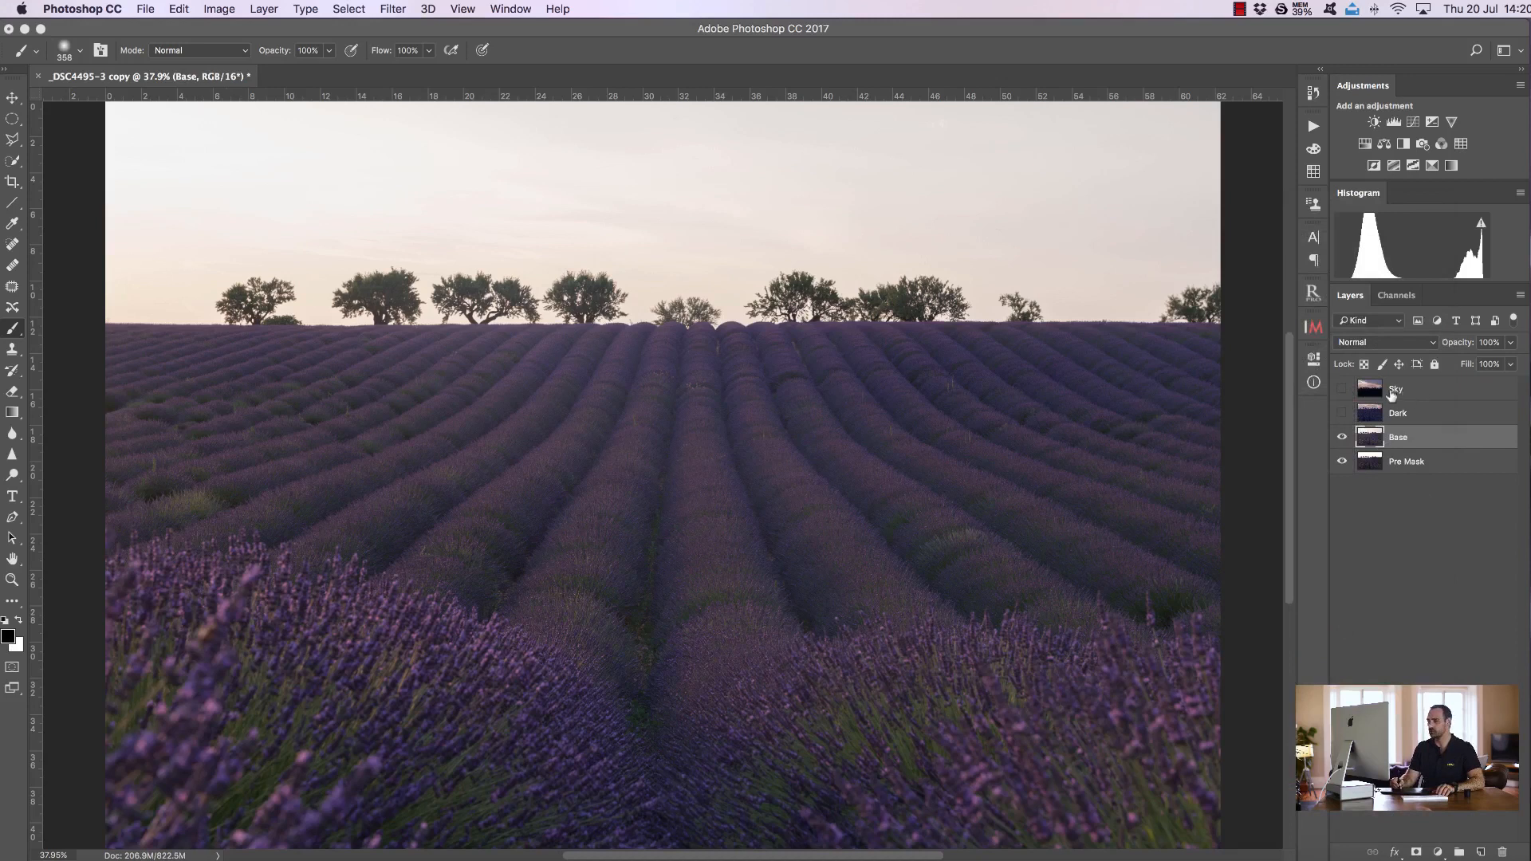
Show the Dark layer, select Dark, Base and Pre Mask, and auto-align them with Auto projection
left_click(1340, 414)
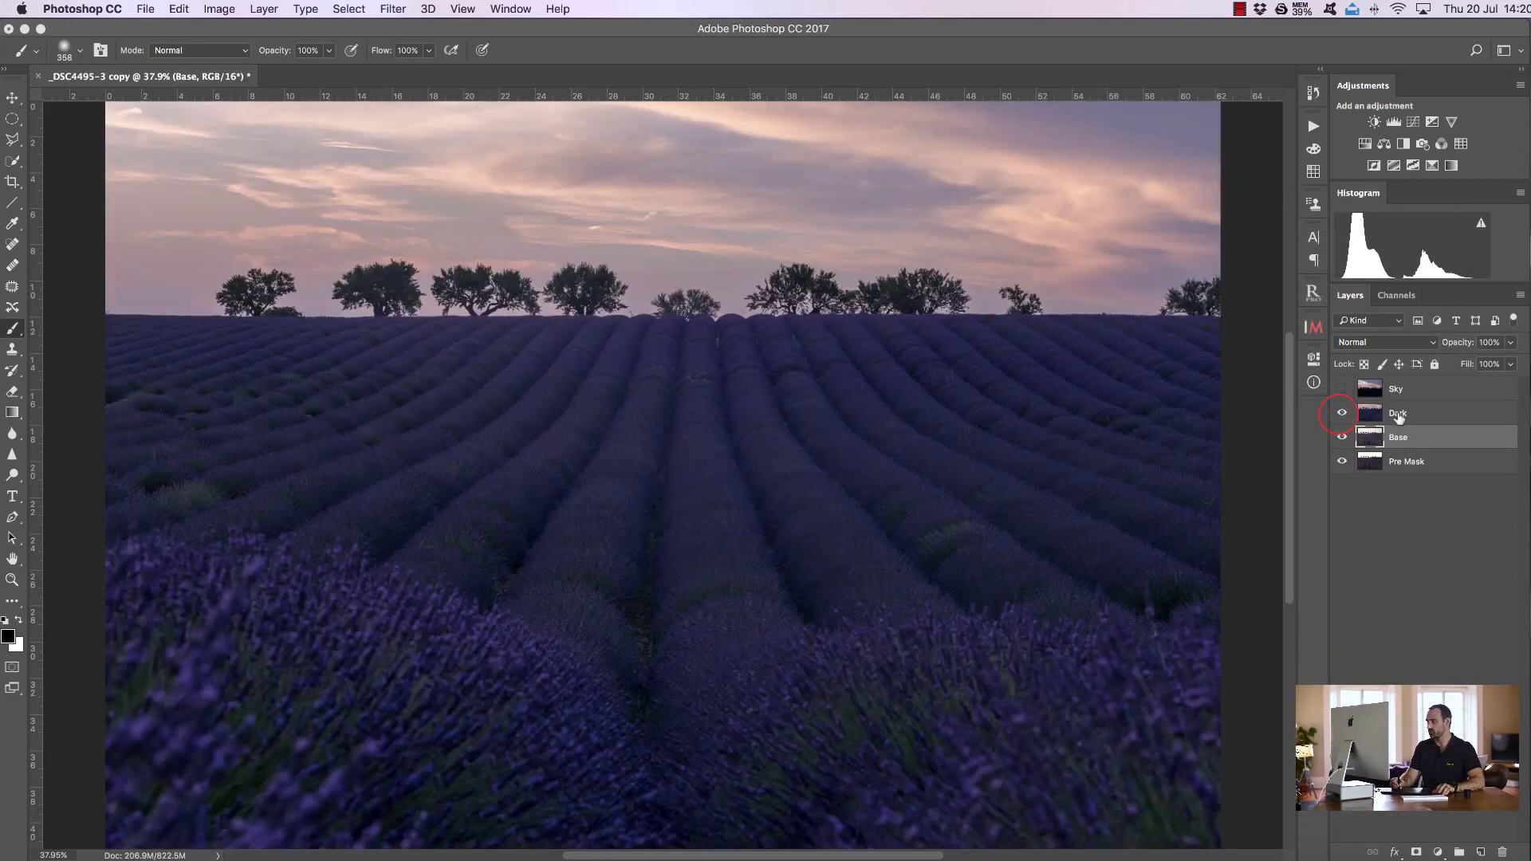
left_click(1396, 416)
left_click(1405, 461, "shift")
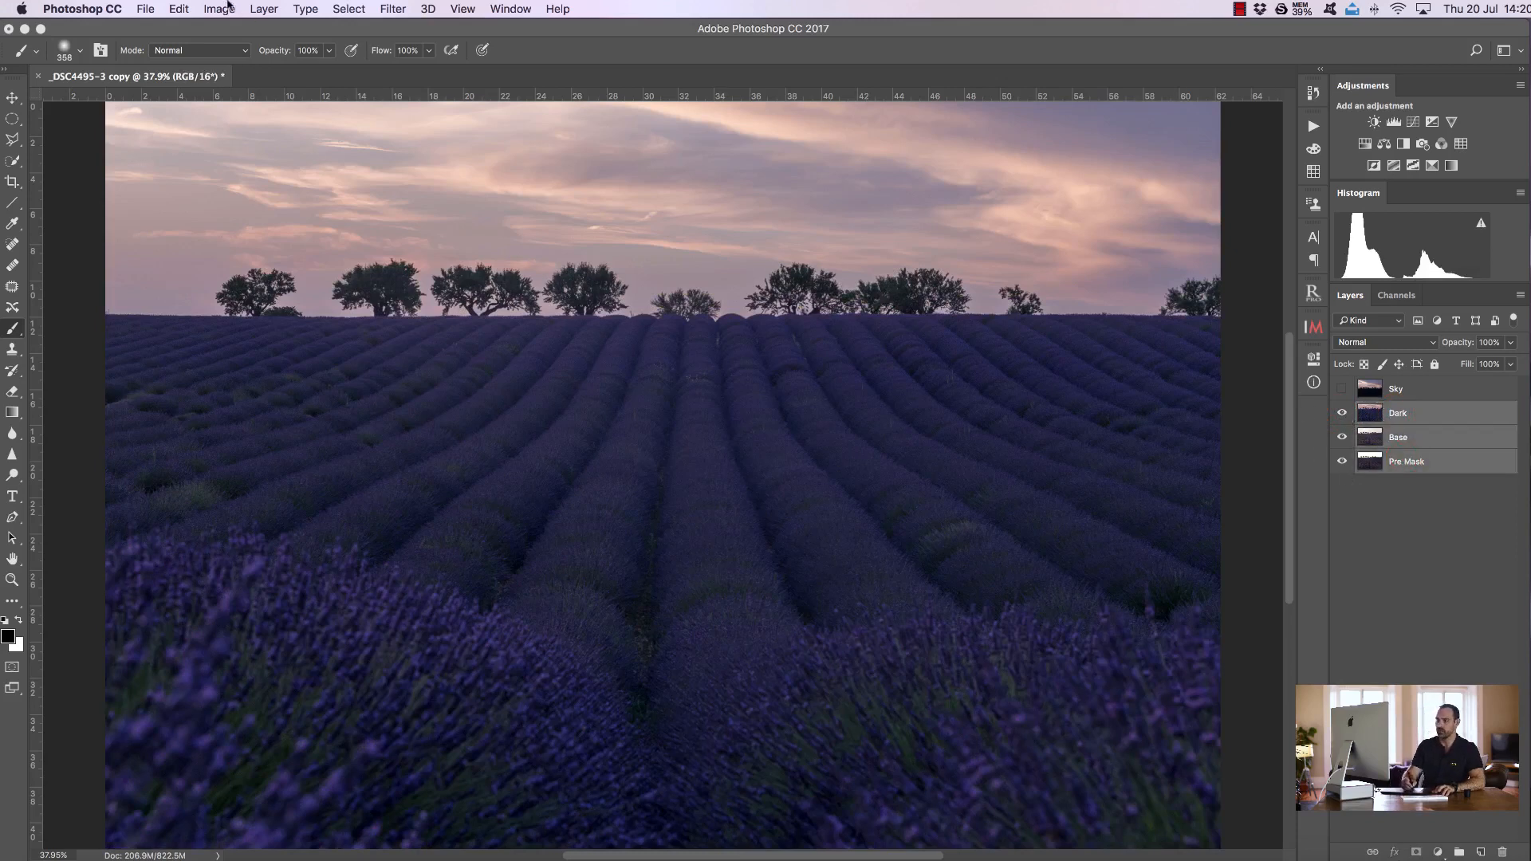
left_click(185, 9)
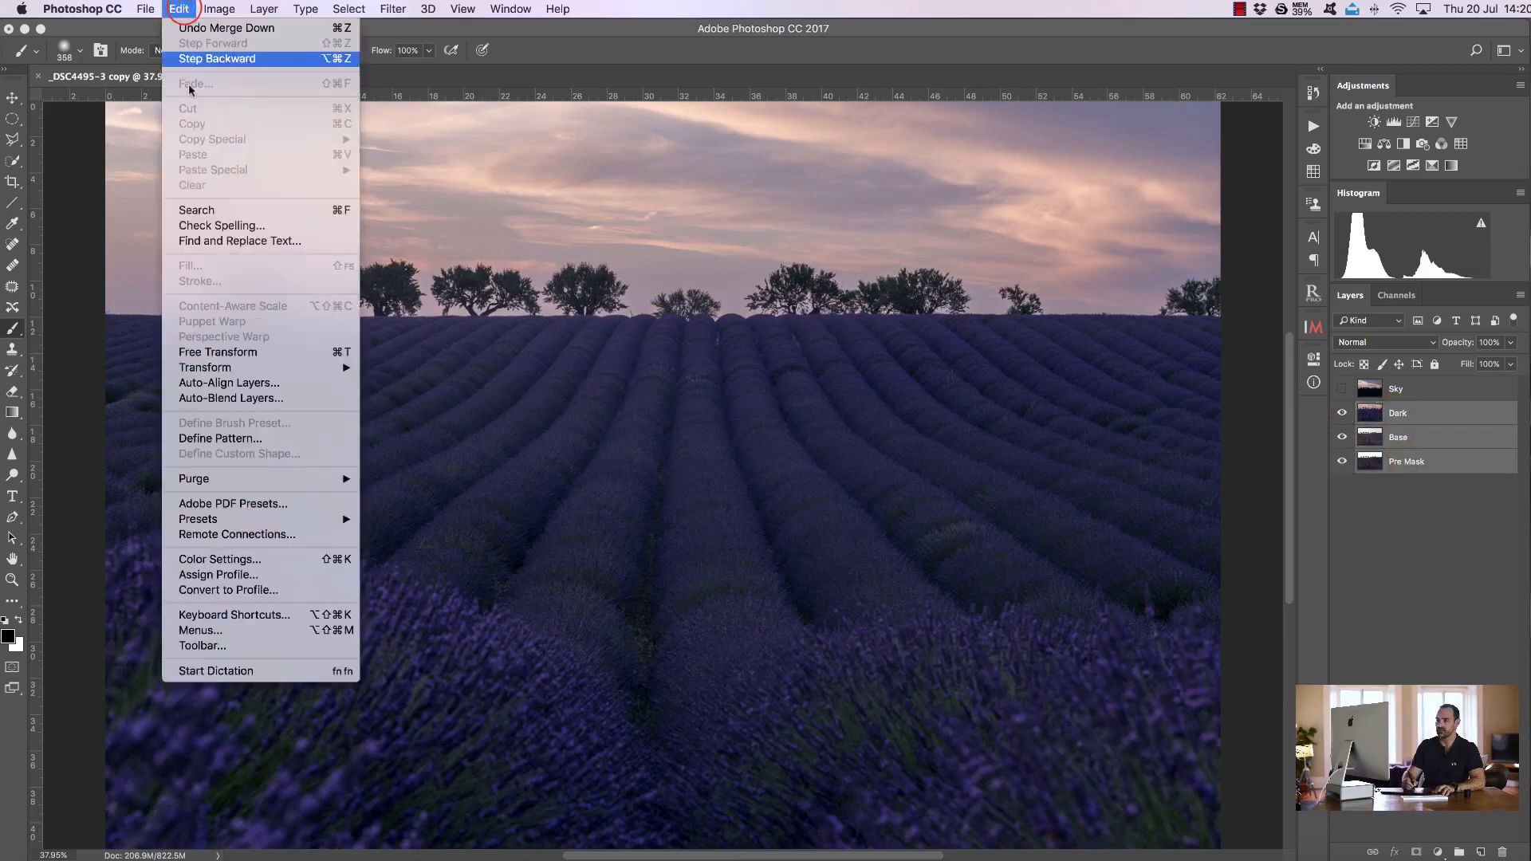
left_click(219, 385)
left_click(1023, 263)
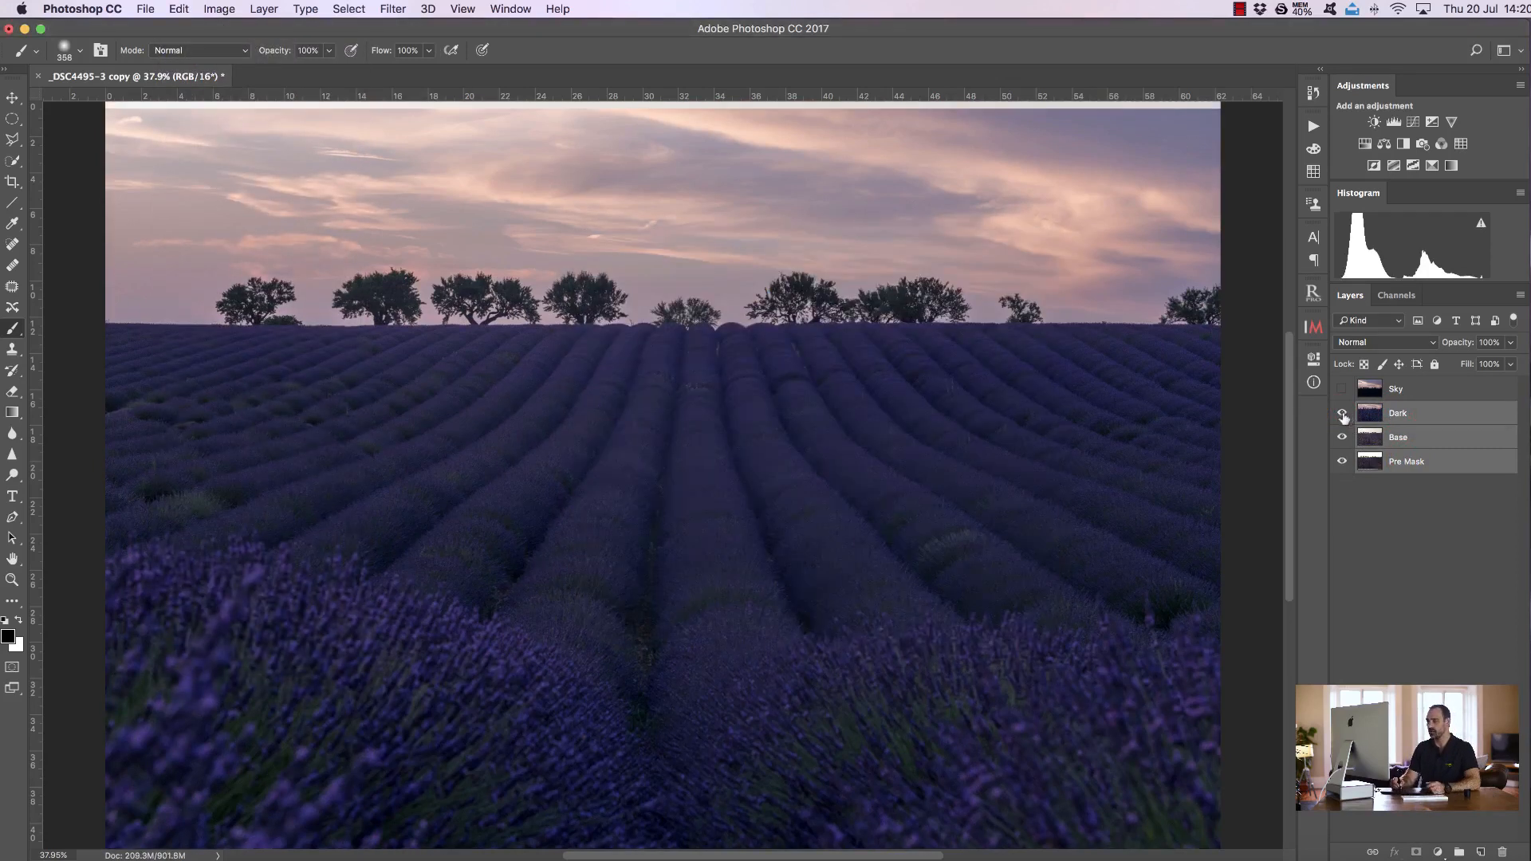
Toggle the Dark layer on and off to check its alignment against the layers below
left_click(1341, 413)
left_click(1342, 414)
left_click(1341, 417)
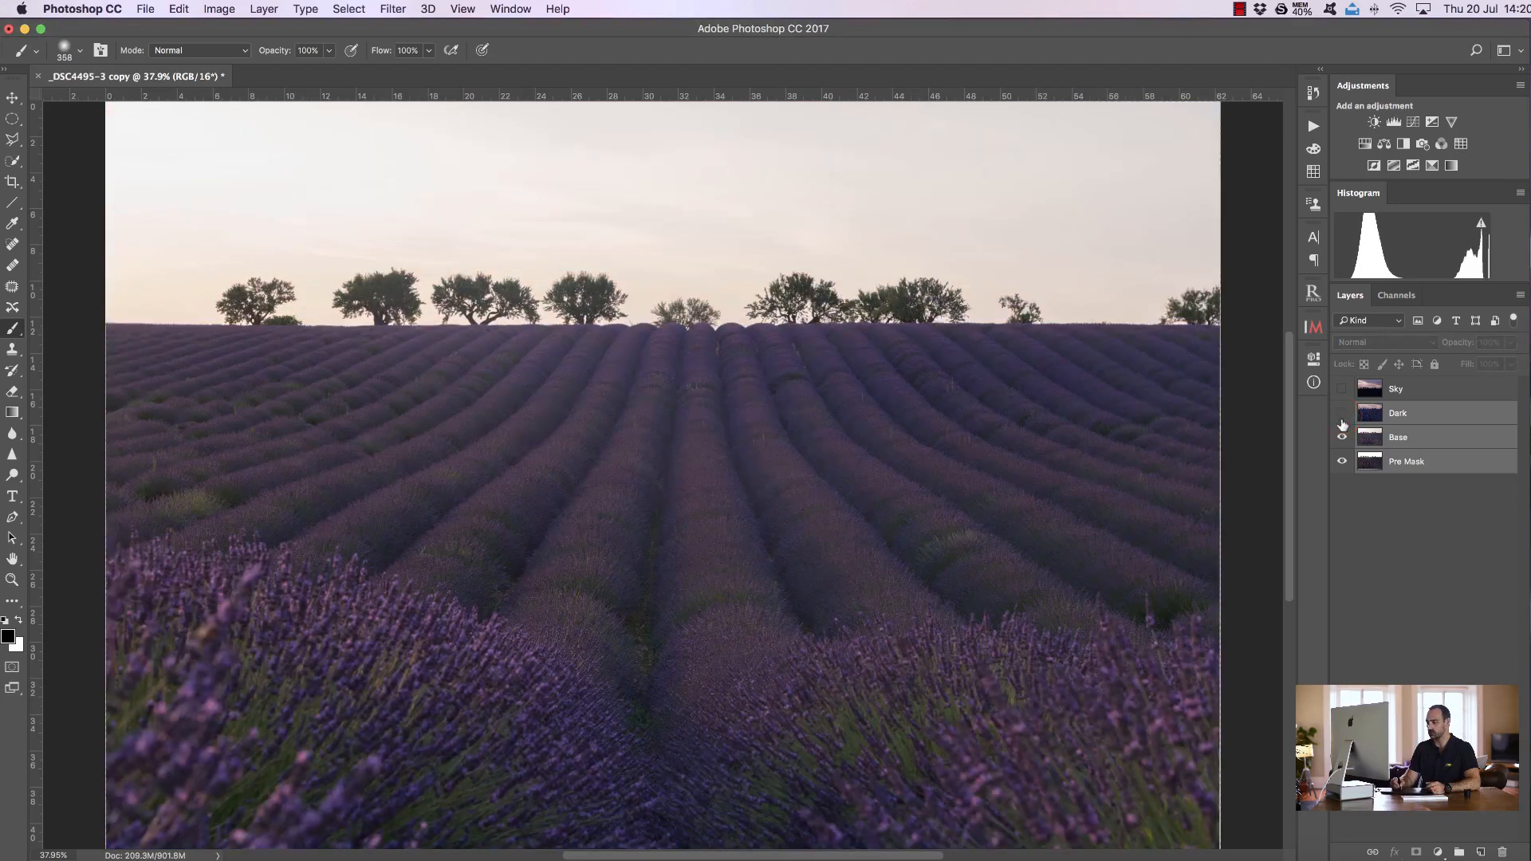
left_click(1342, 414)
left_click(1342, 415)
left_click(1341, 414)
Zoom into the tree line and toggle Dark's visibility to inspect the alignment there
left_click(12, 580)
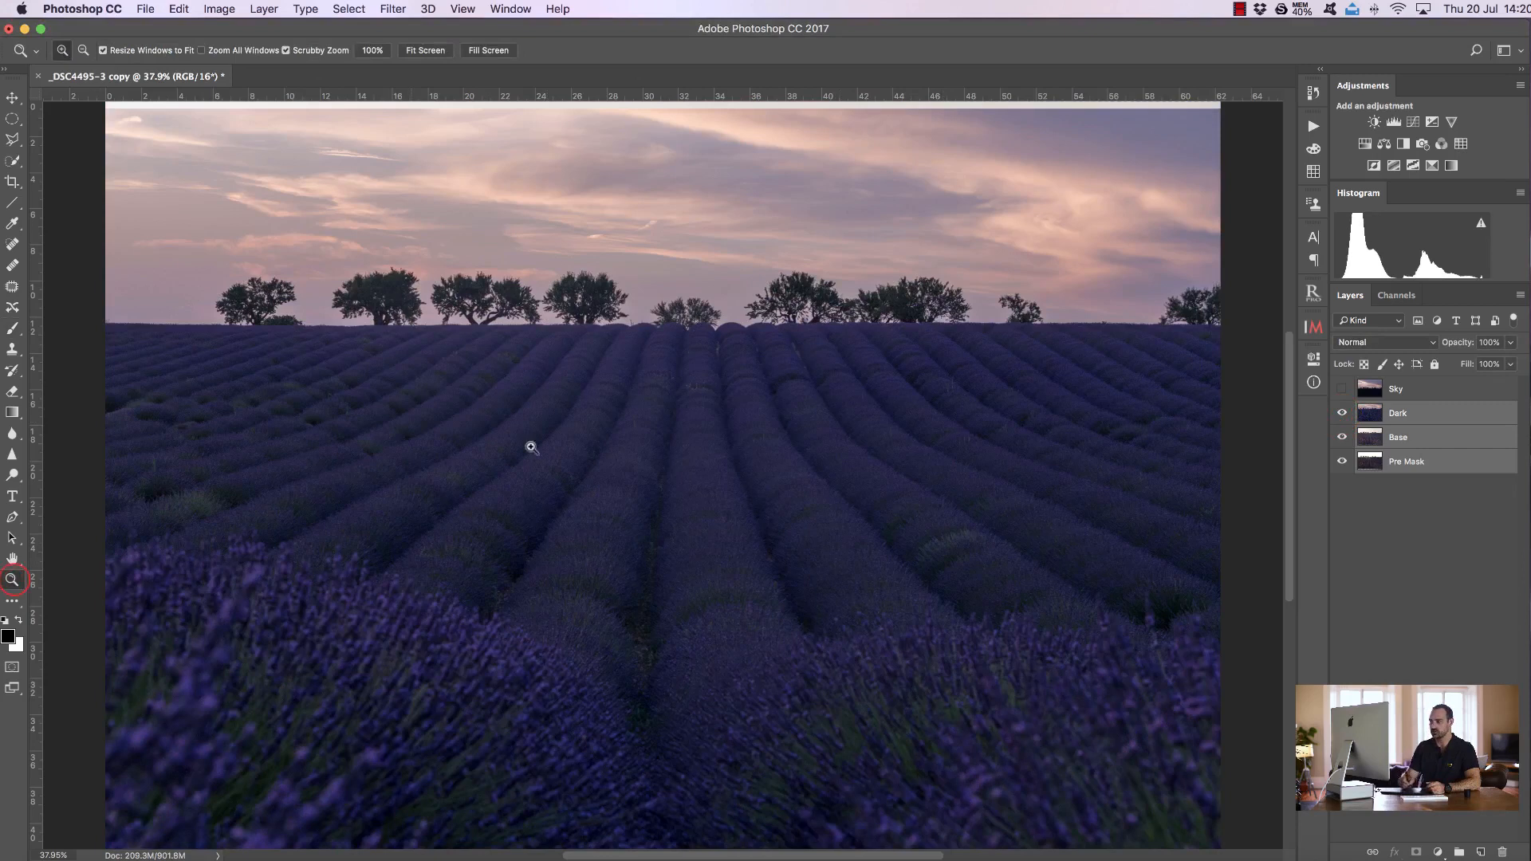
left_click_drag(729, 331, 946, 341)
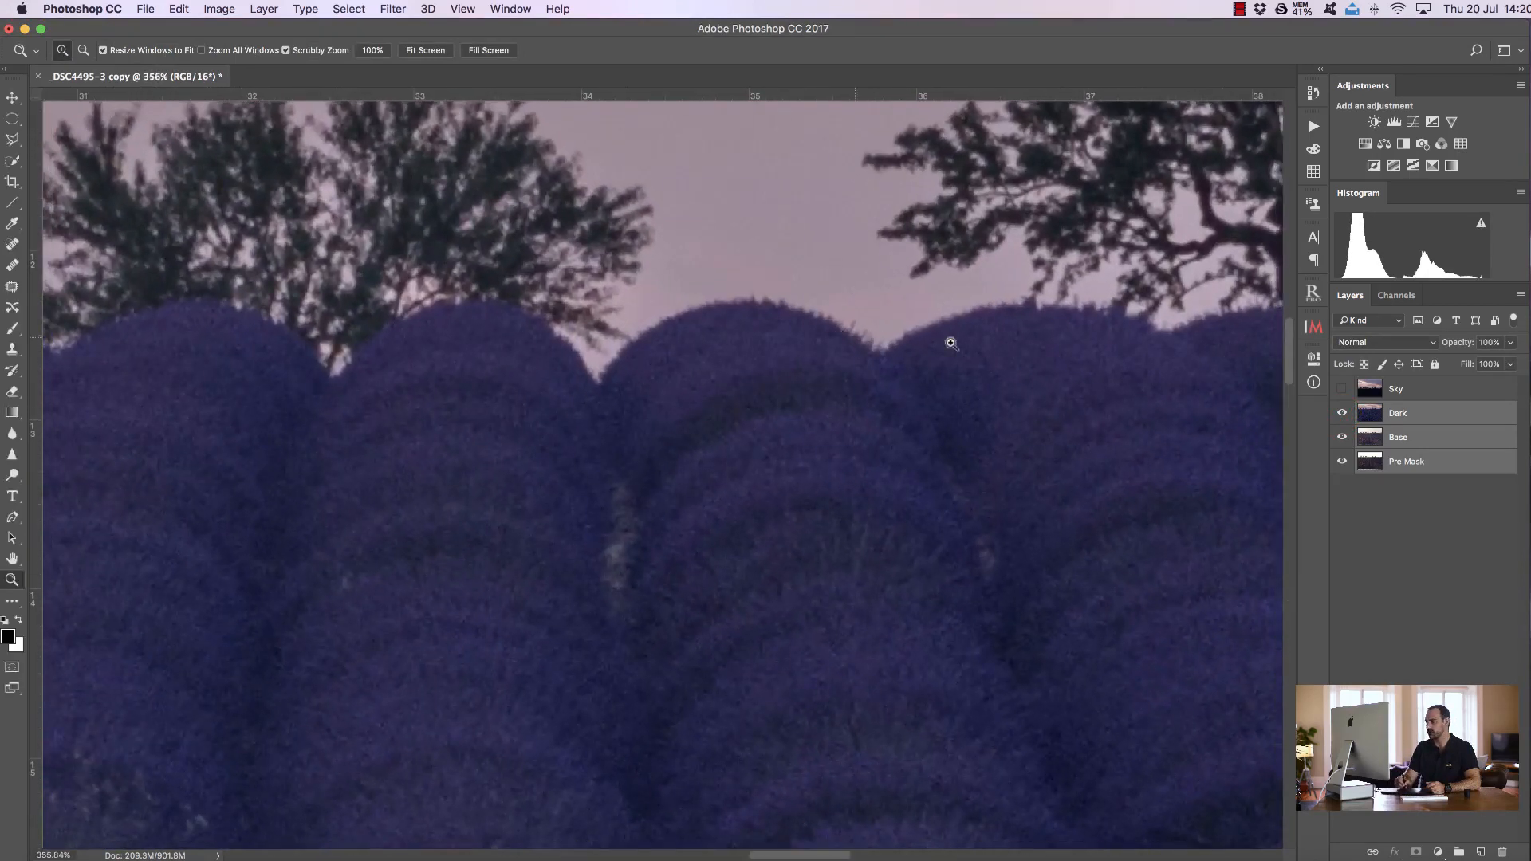
left_click(1341, 415)
left_click(1342, 415)
left_click(1342, 414)
left_click(1343, 416)
left_click(1342, 415)
left_click(1342, 415)
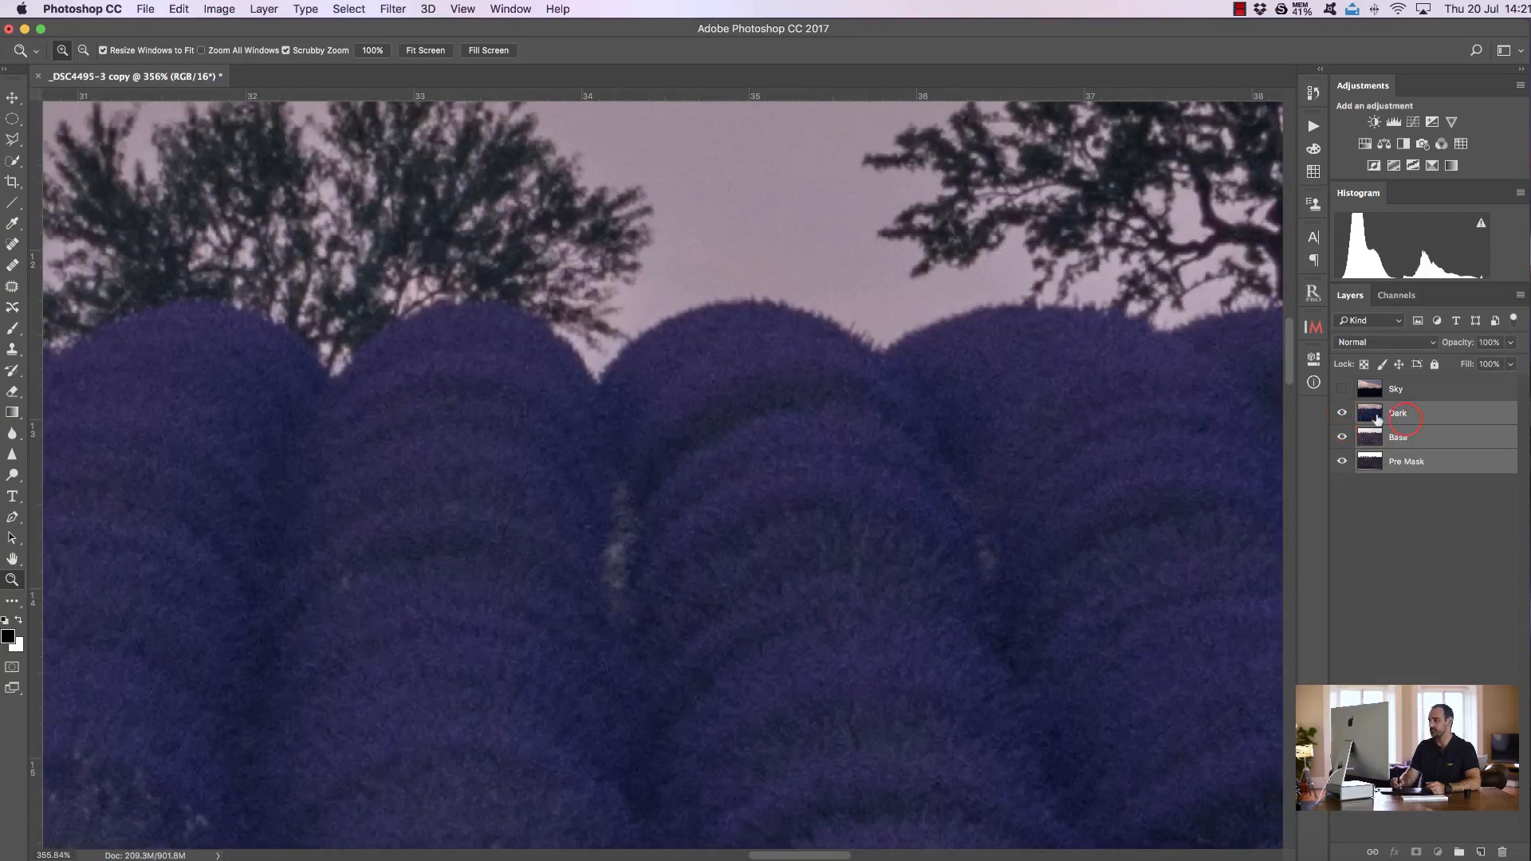
left_click(1401, 415)
left_click(1343, 414)
left_click(1343, 413)
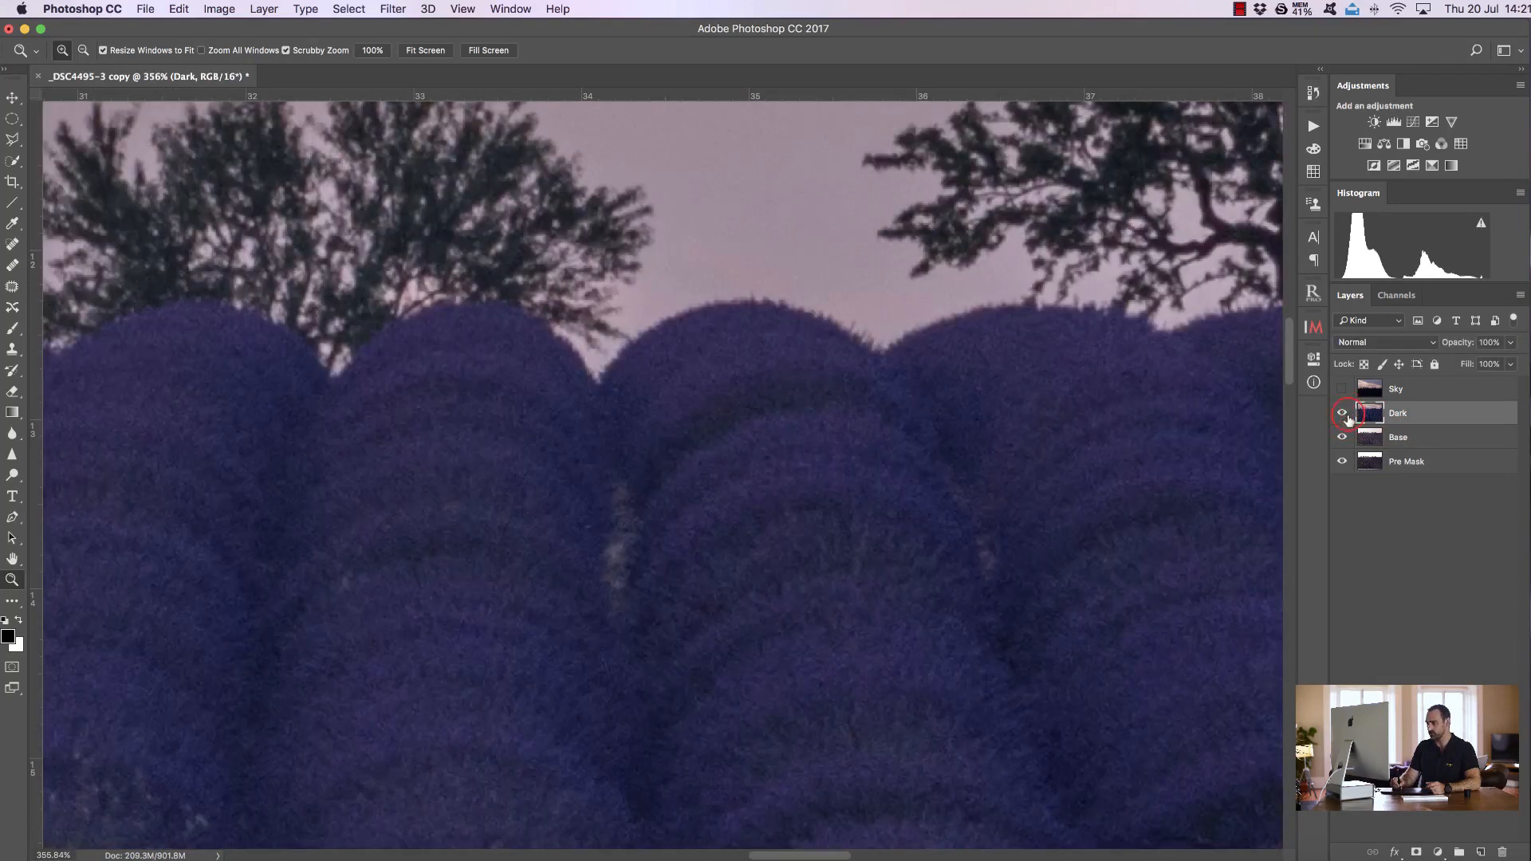
Nudge the Dark layer into alignment with Base using the Move tool, checking it in Difference blend mode and restoring Normal
left_click(1380, 342)
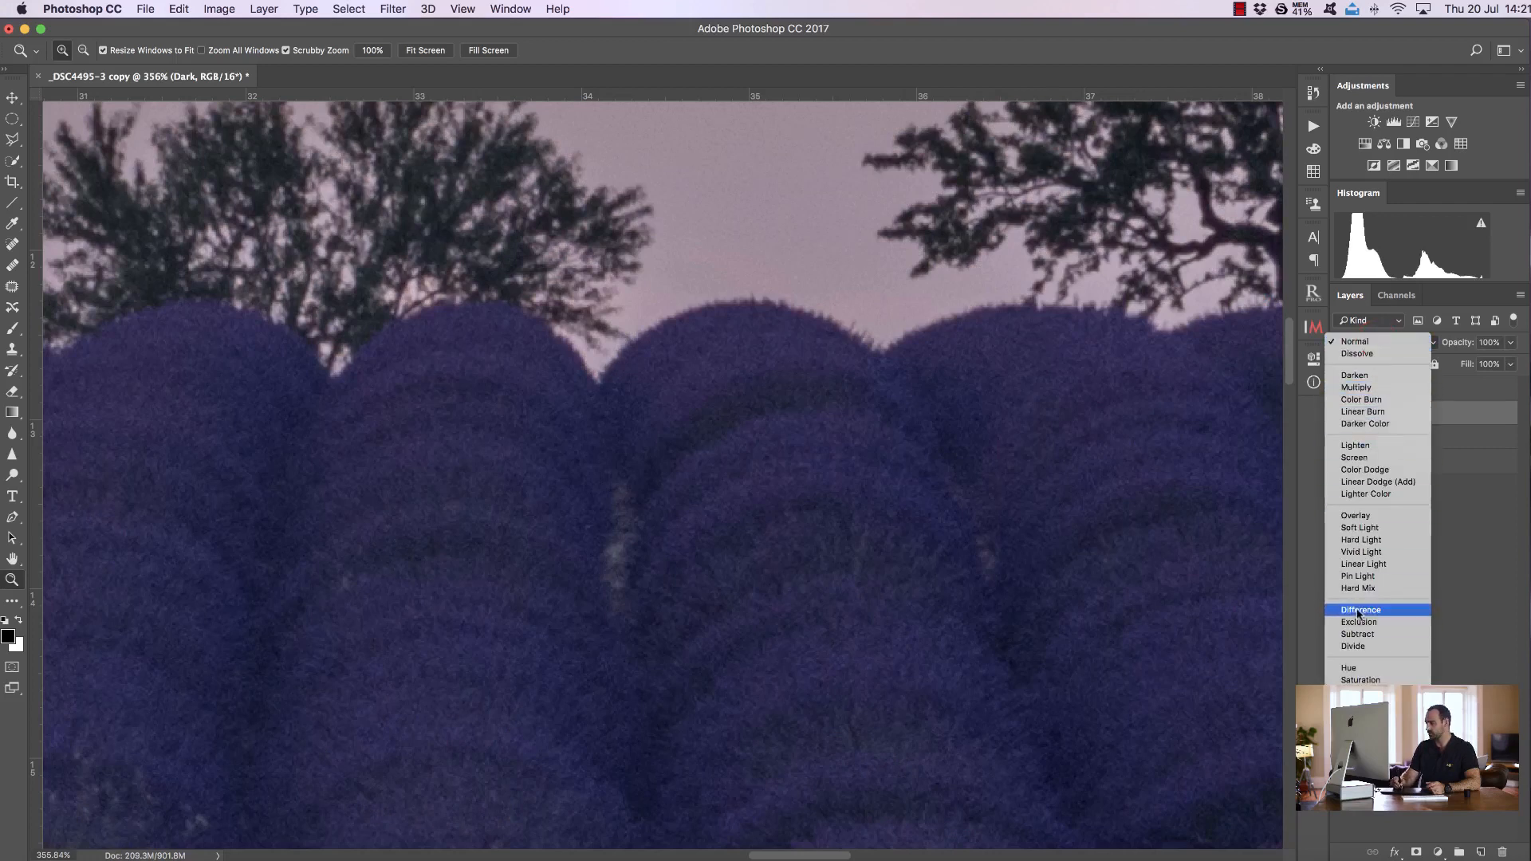
left_click(1397, 611)
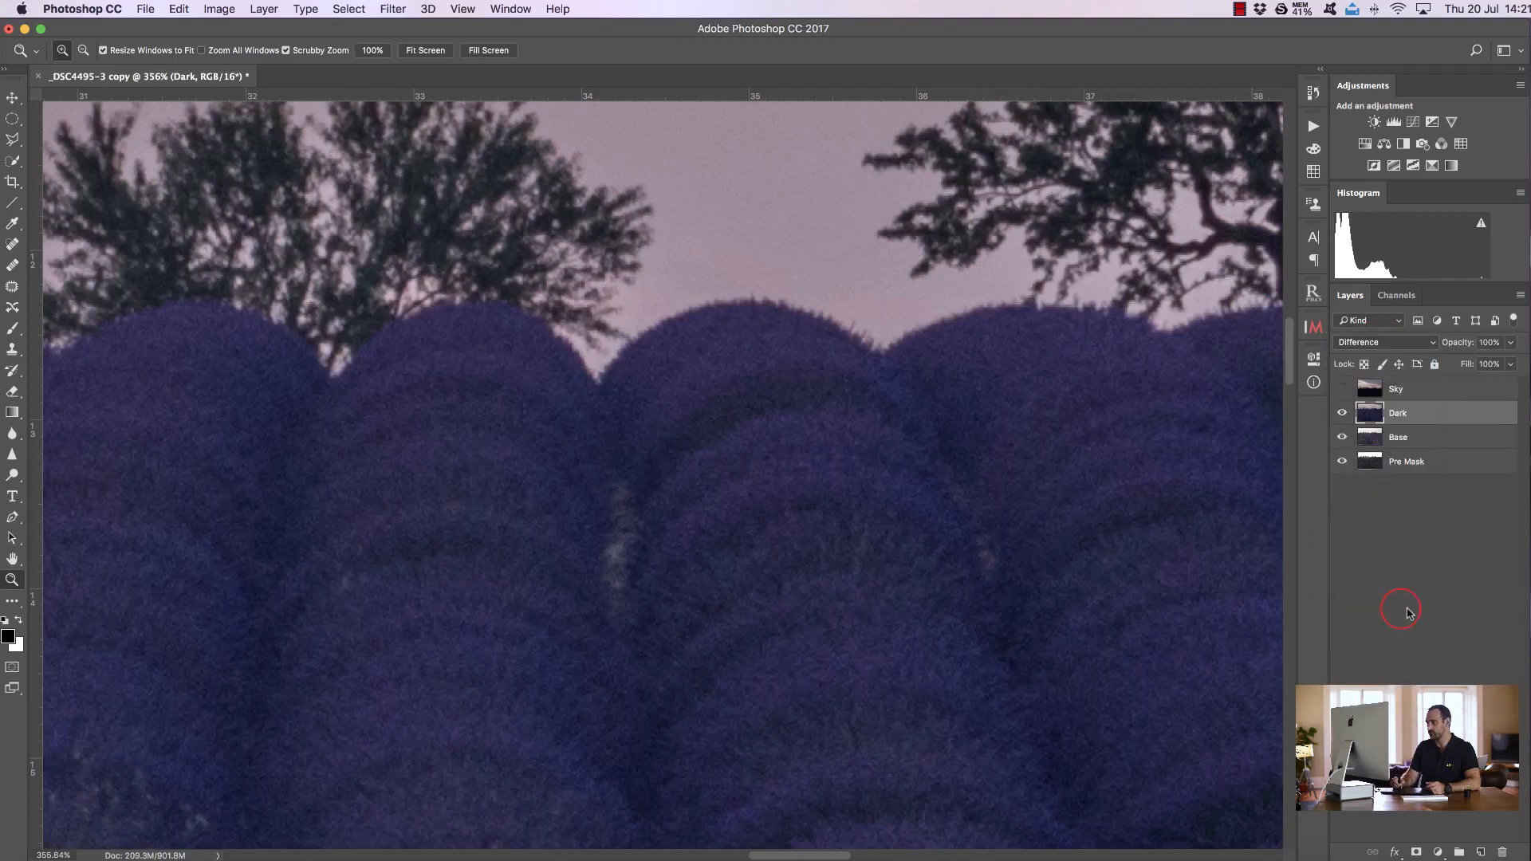
left_click(12, 97)
left_click(803, 372)
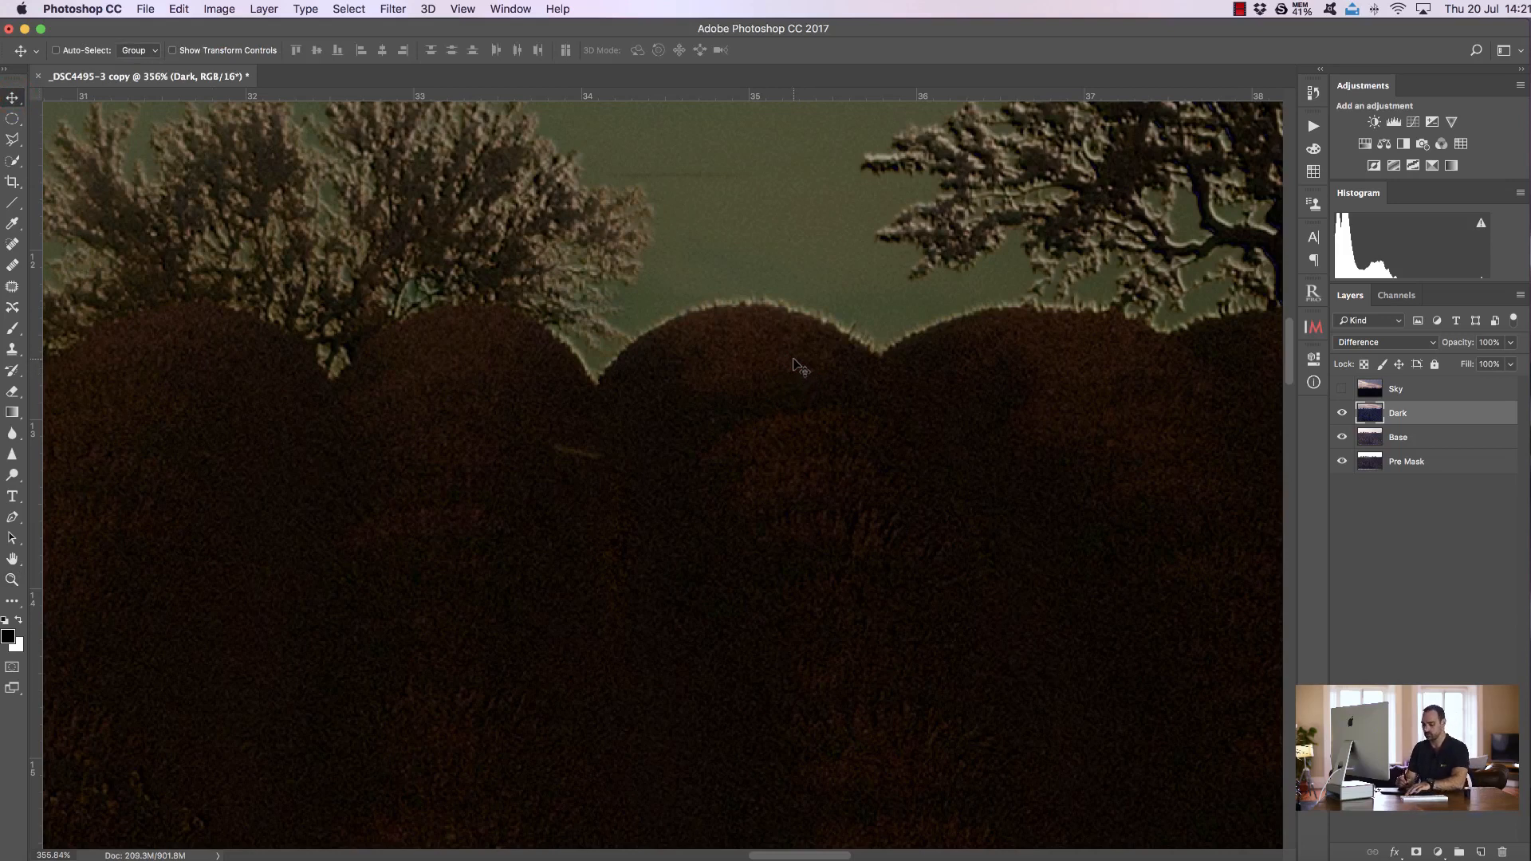
key("Down")
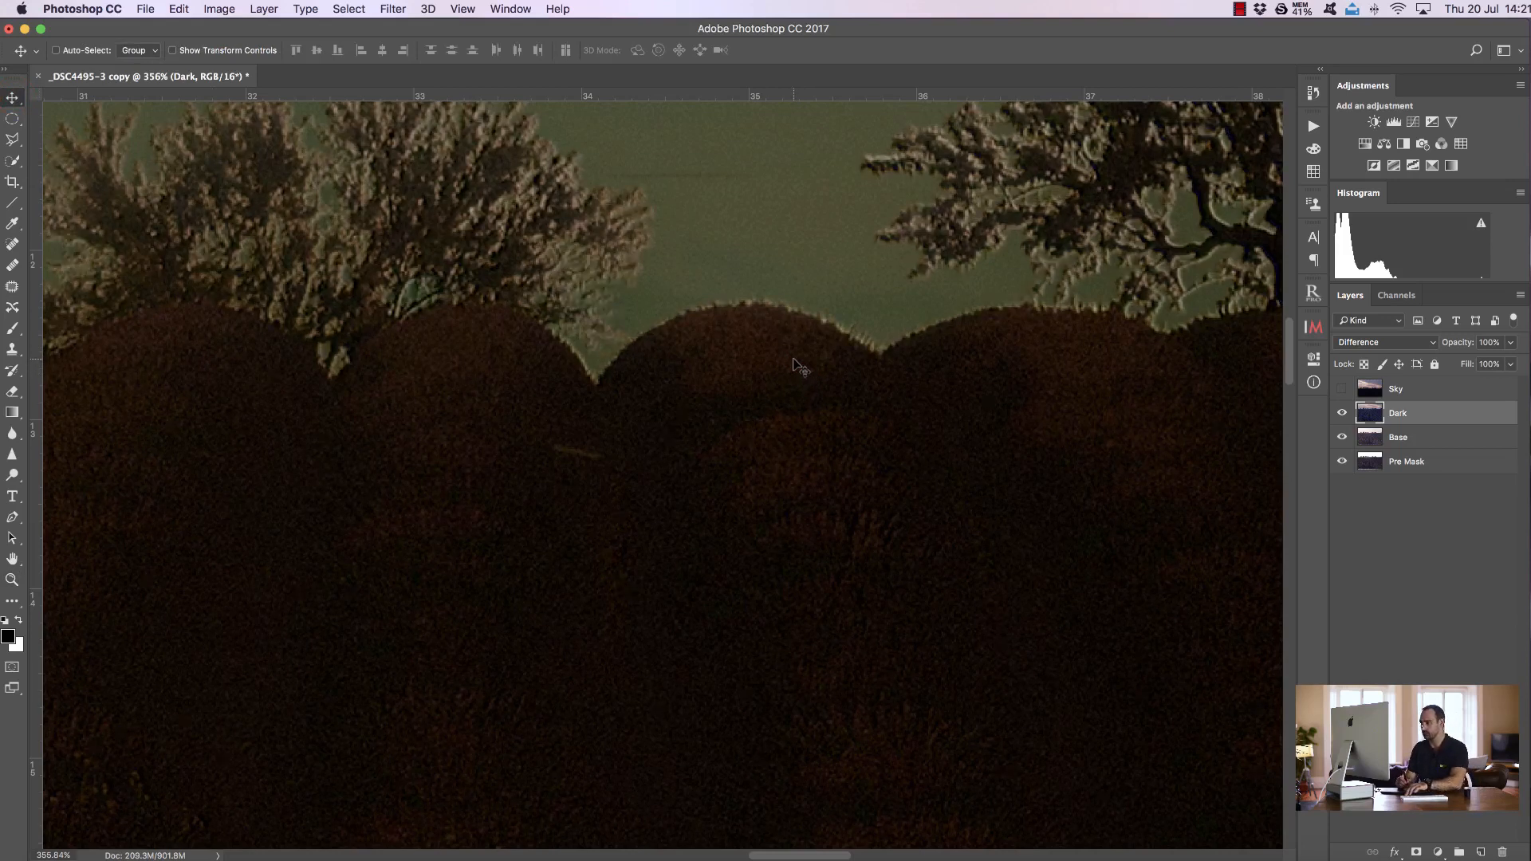
key("Right")
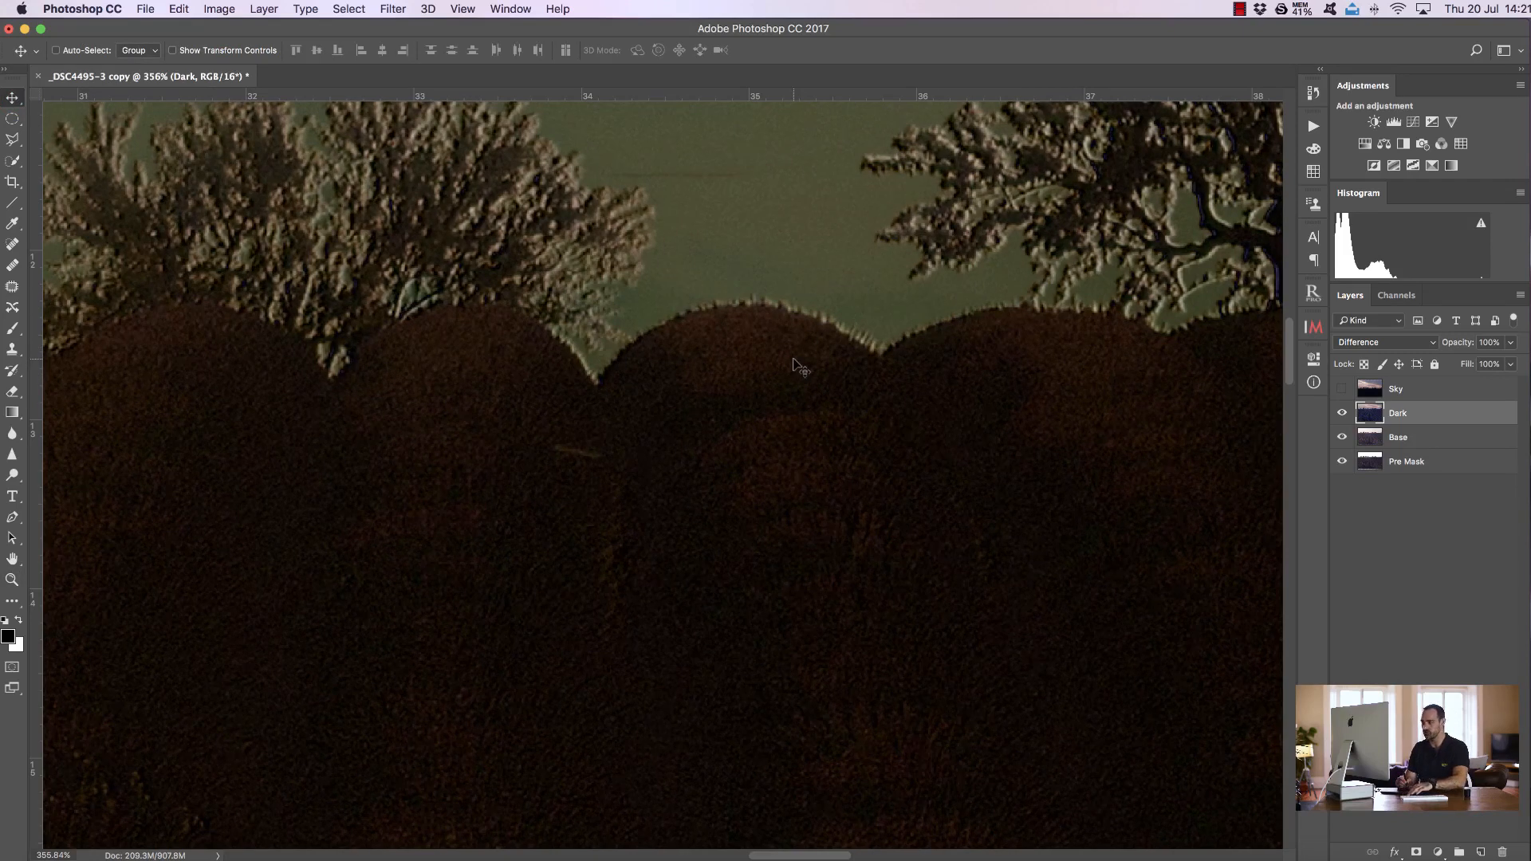
key("Left")
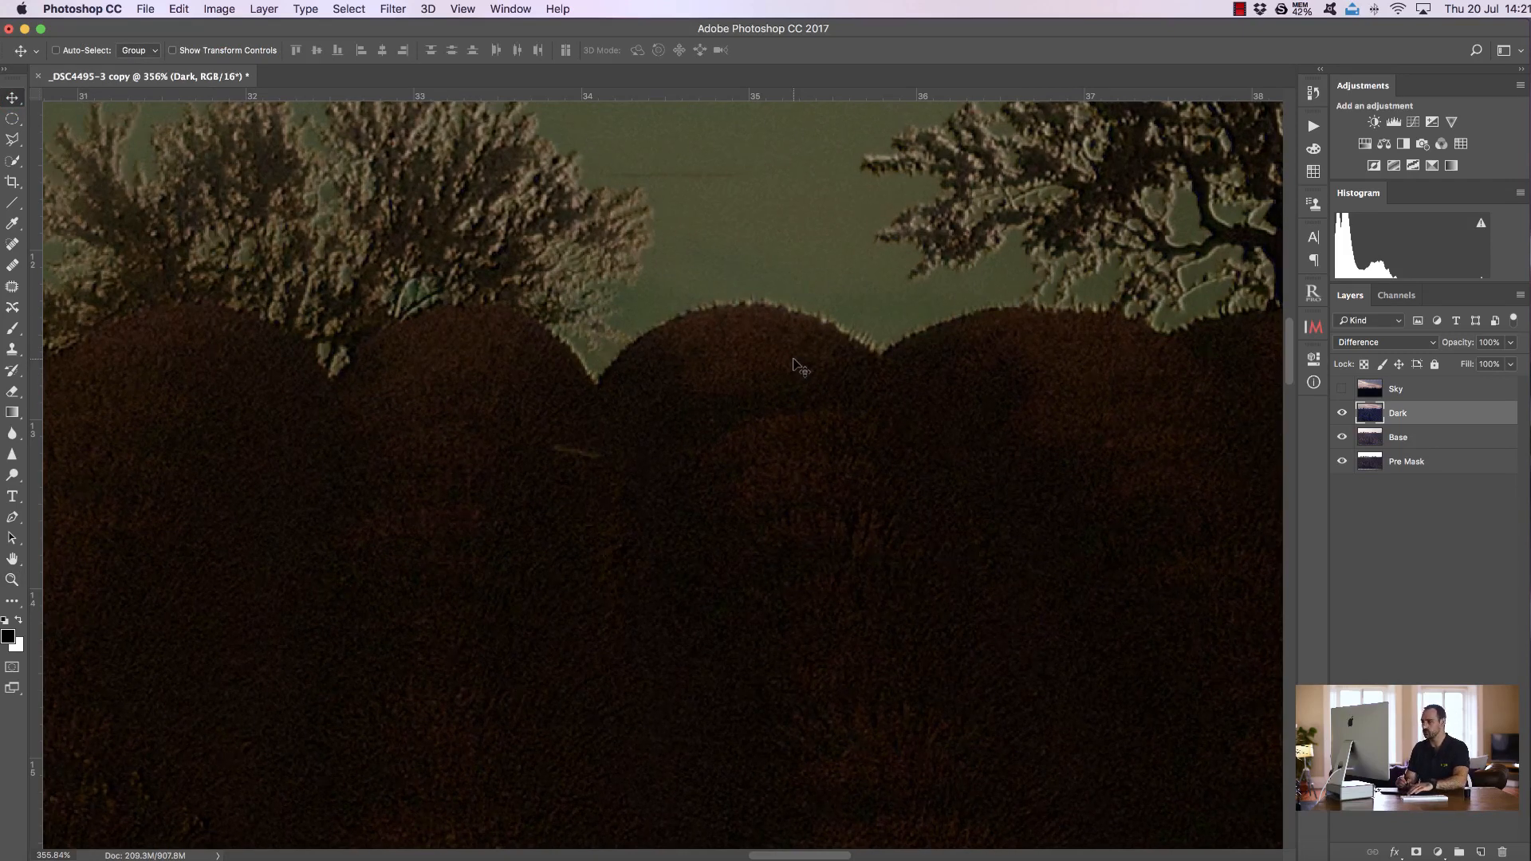
key("Left")
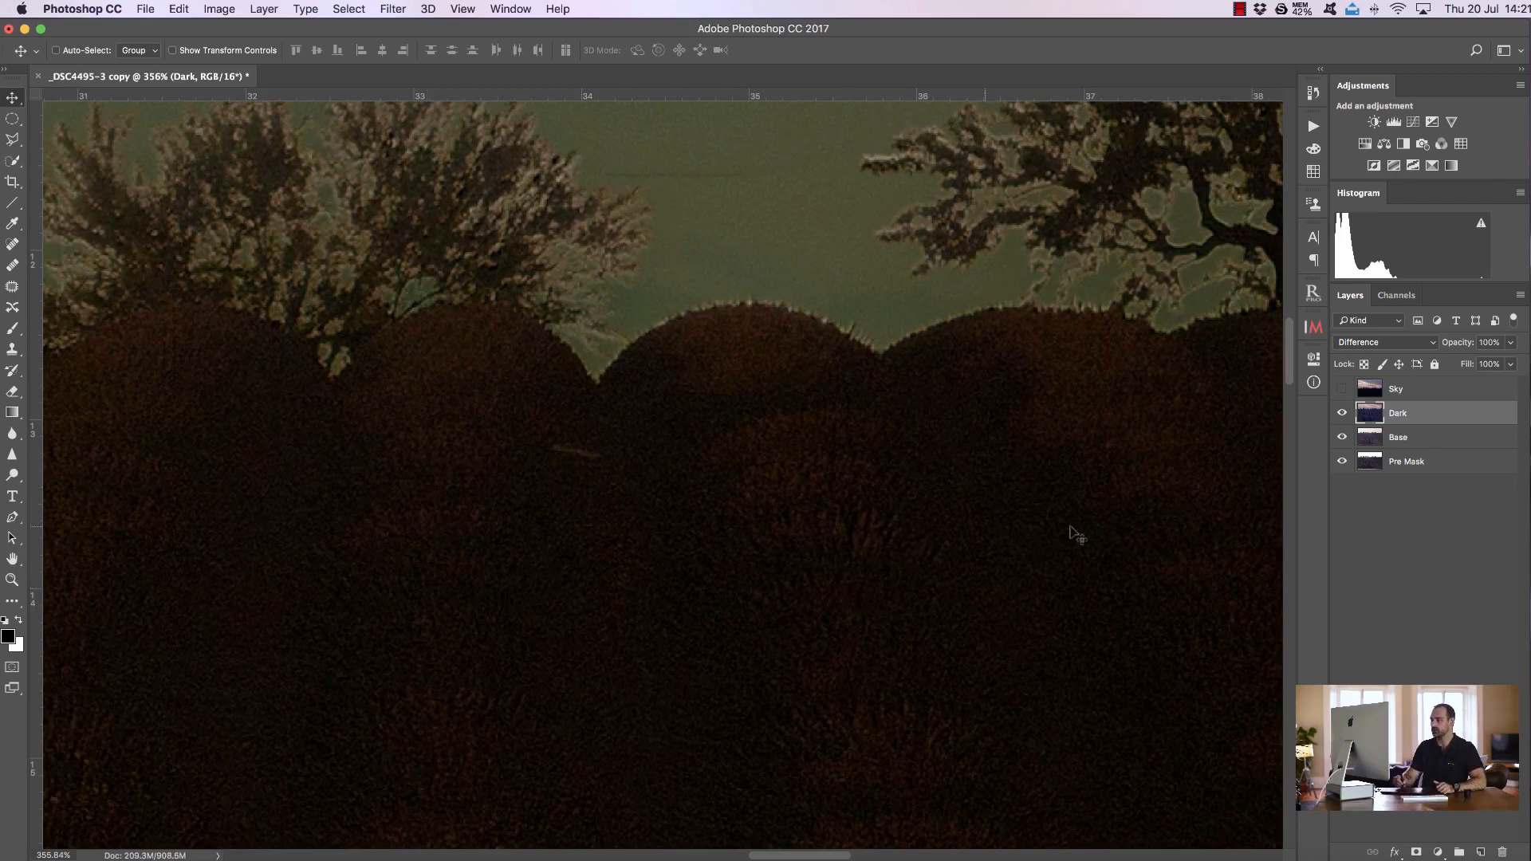
left_click(1392, 348)
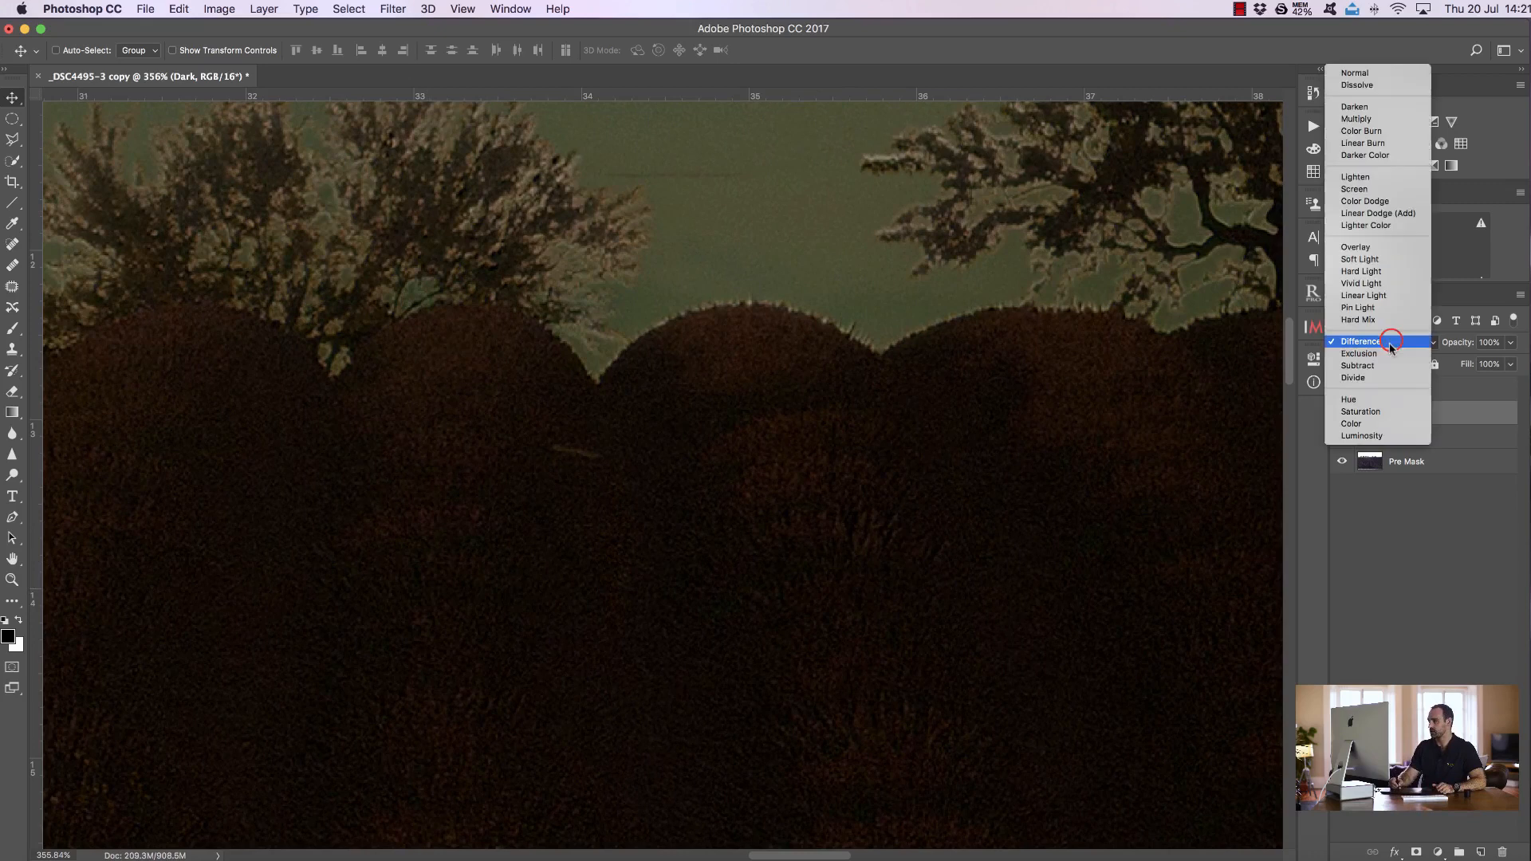
left_click(1362, 77)
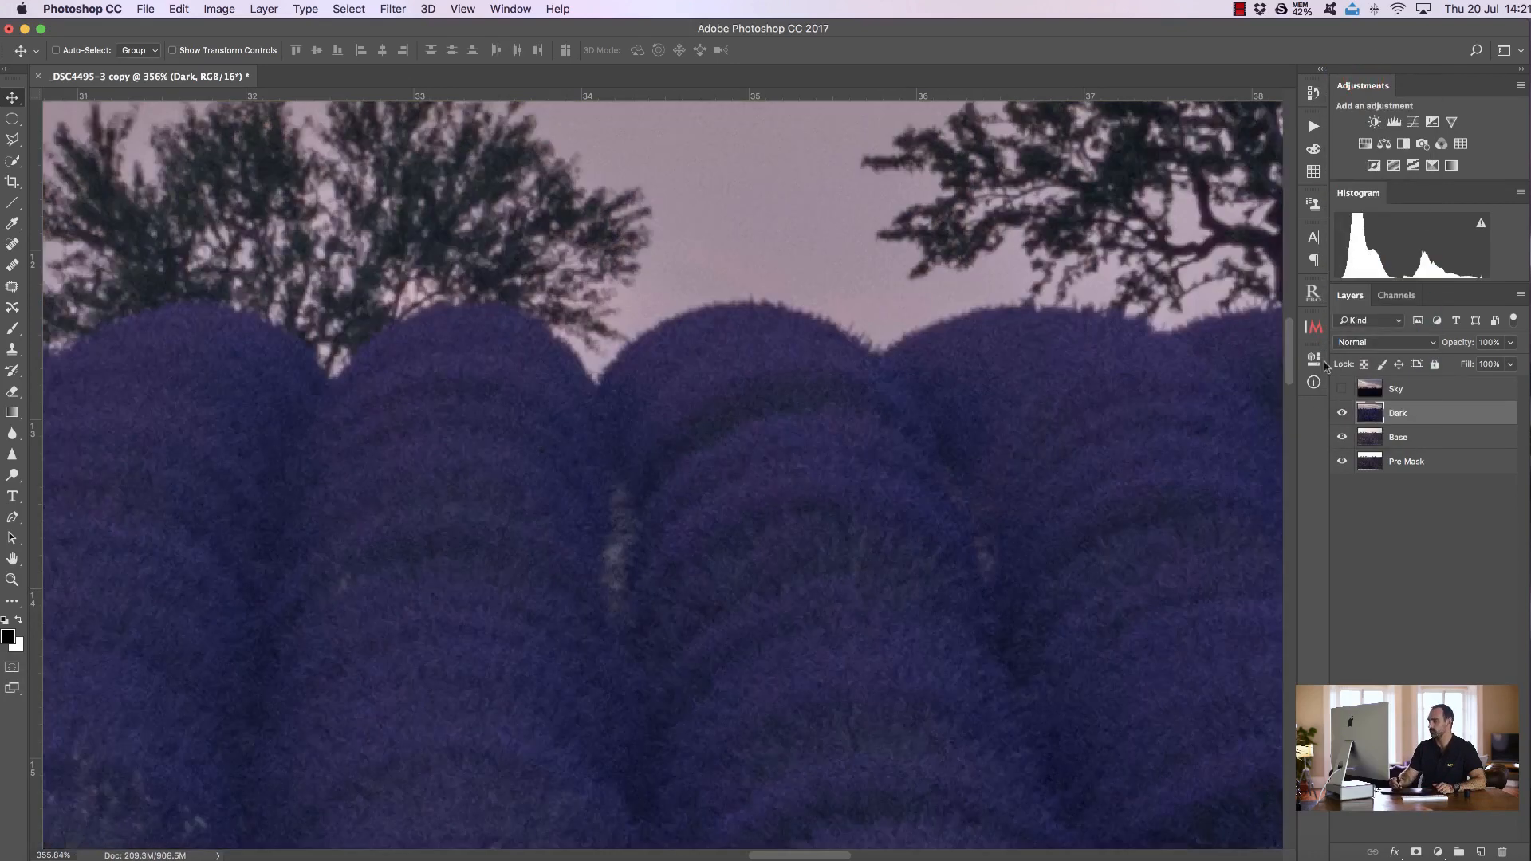
Toggle the Dark layer's visibility to compare its alignment, then fit the whole image on screen
left_click(1341, 412)
left_click(1342, 412)
left_click(1341, 413)
left_click(1342, 412)
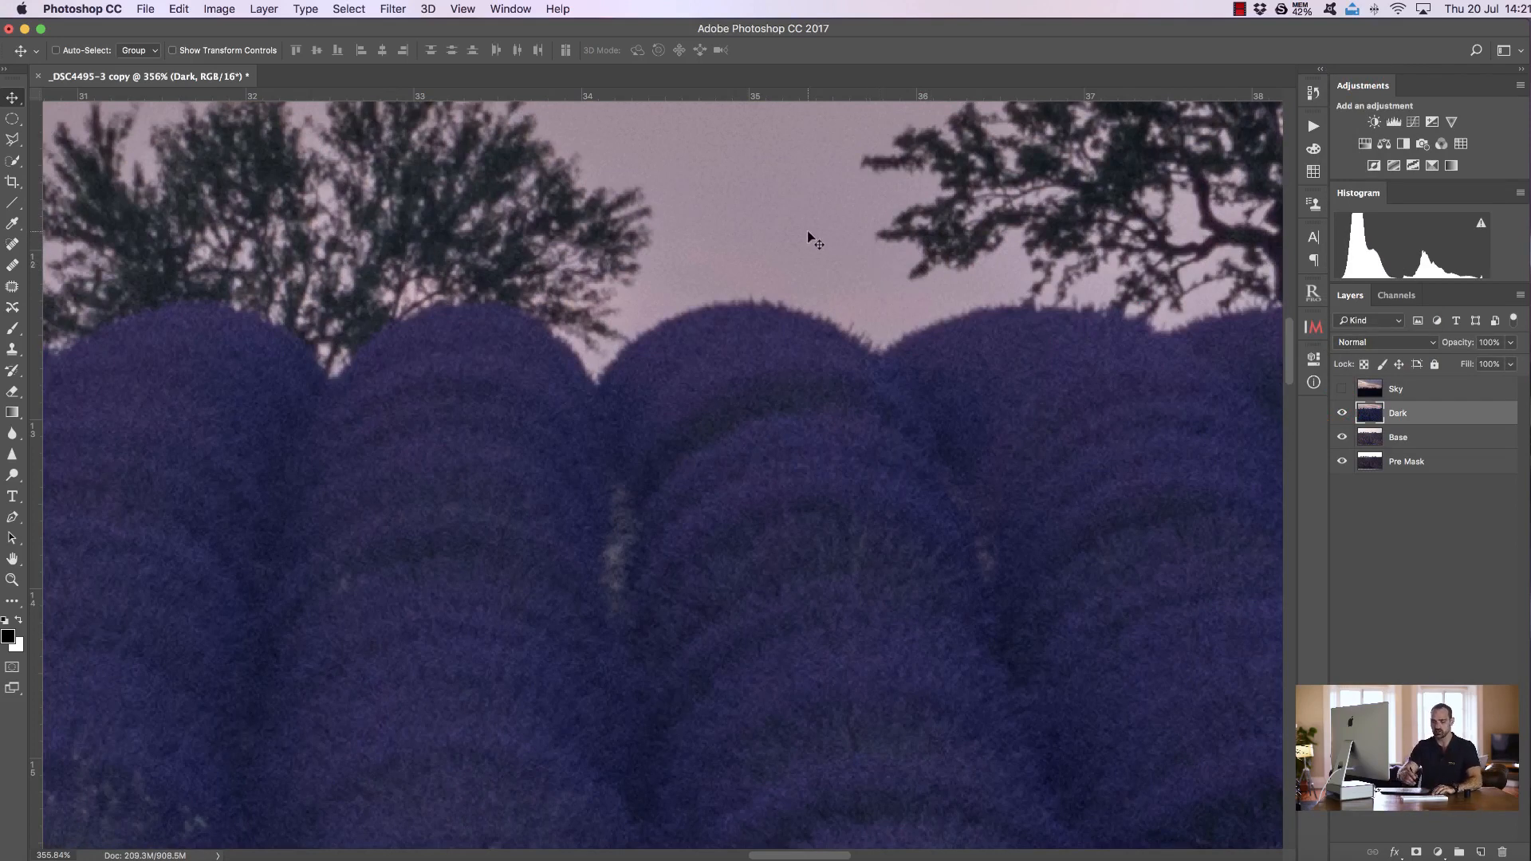
key("super+0")
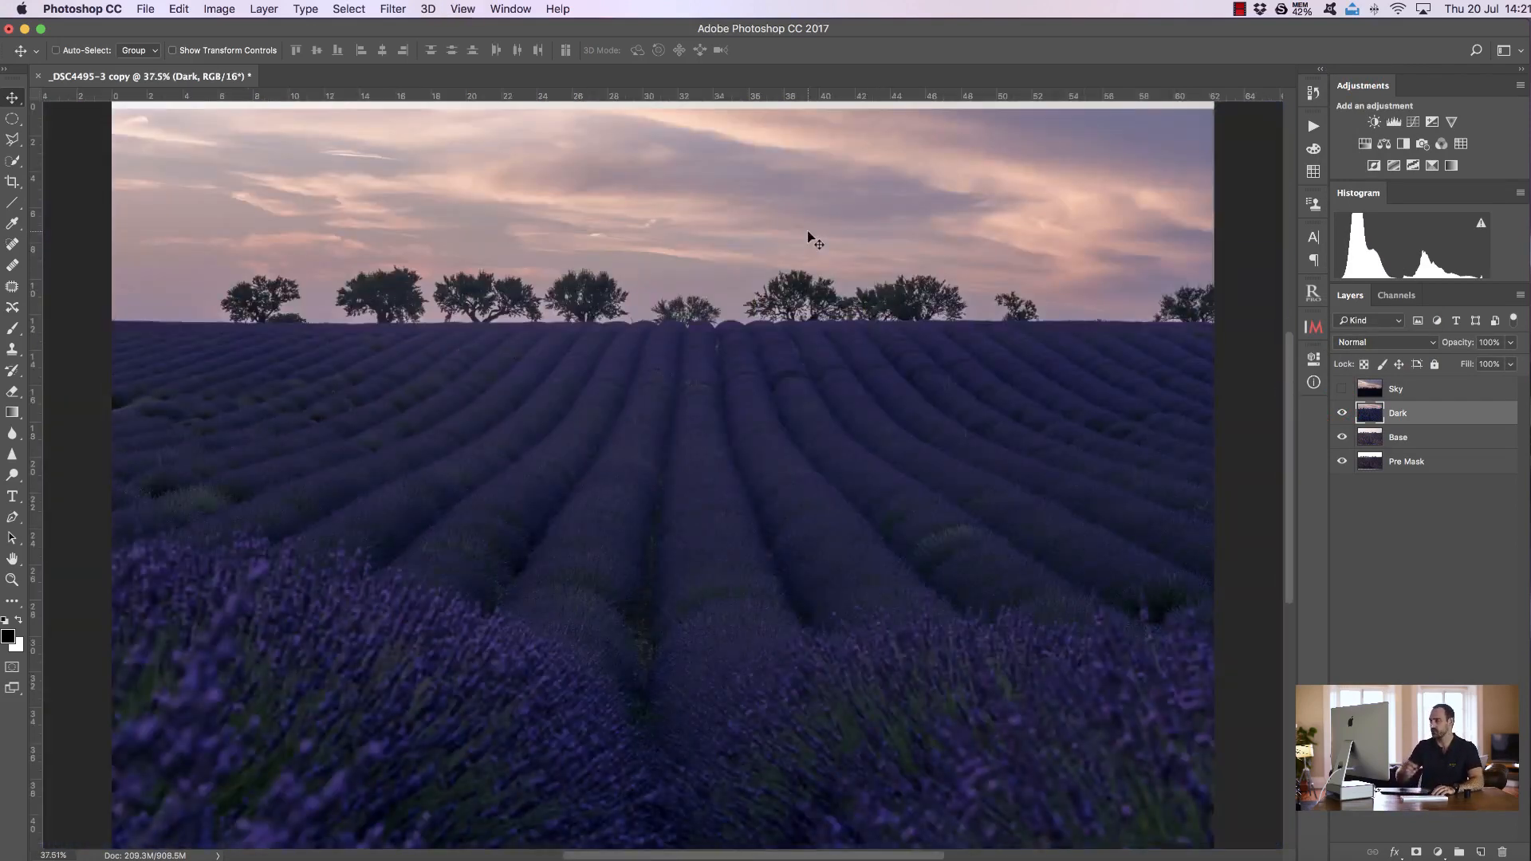
Hide Dark and Base and build an InstaMask brights luminosity mask with the midtone slider at 60, then load it as a selection
left_click(1341, 413)
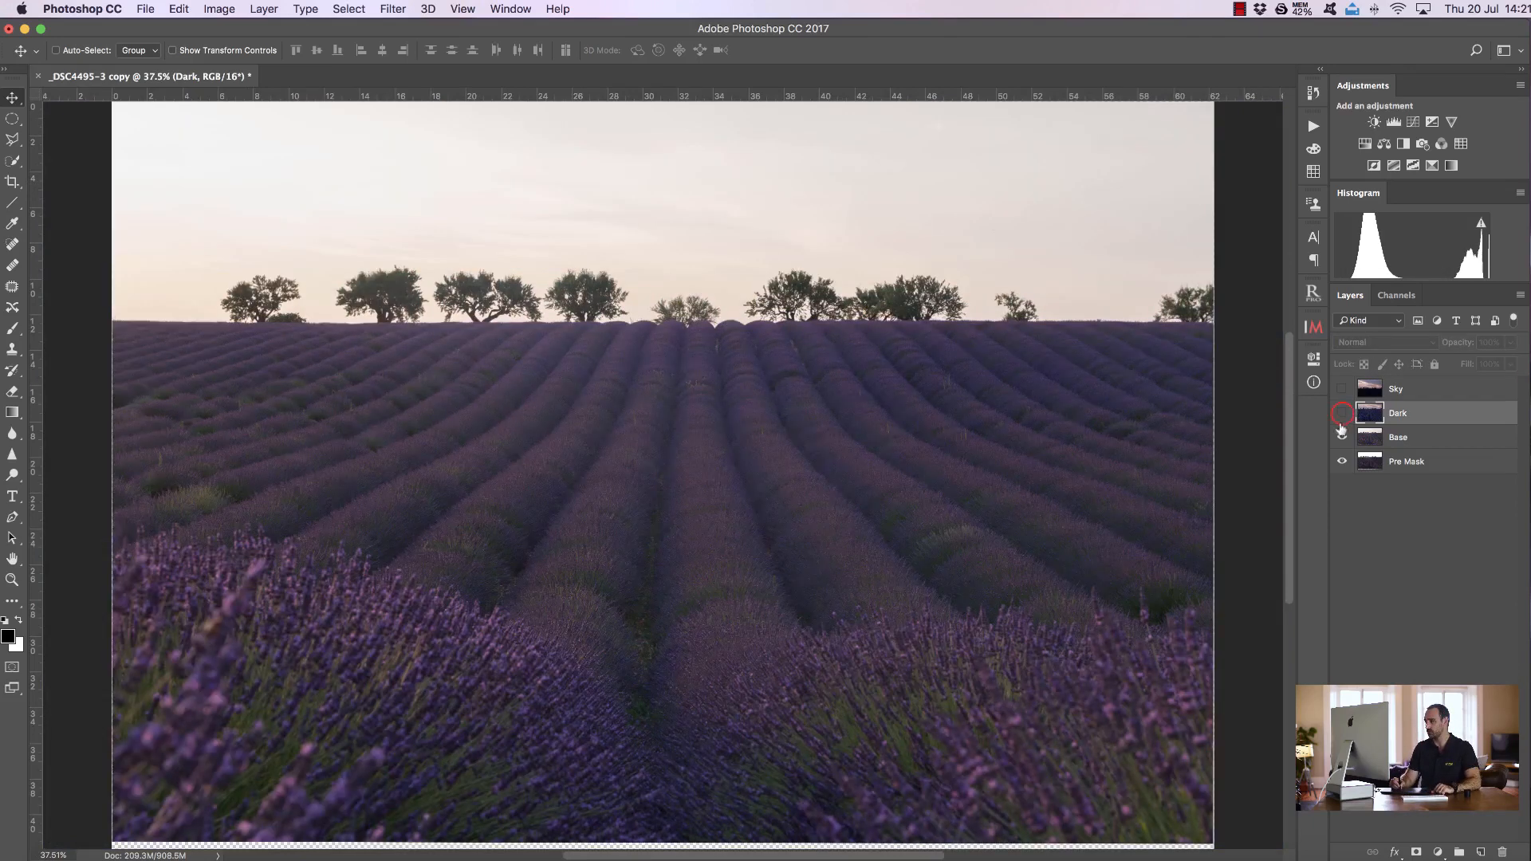
left_click(1341, 437)
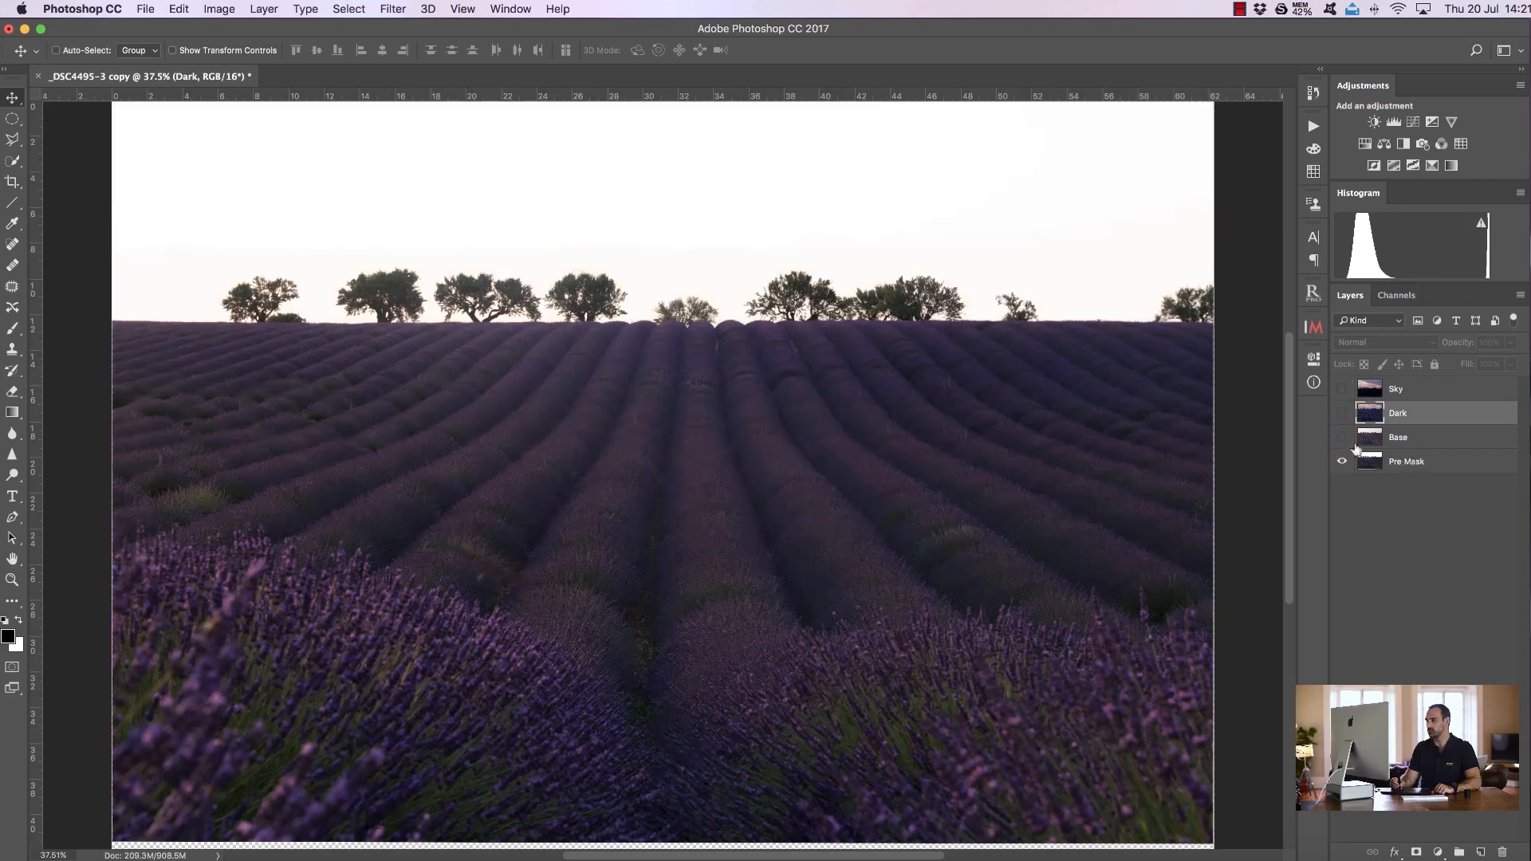
left_click(1312, 327)
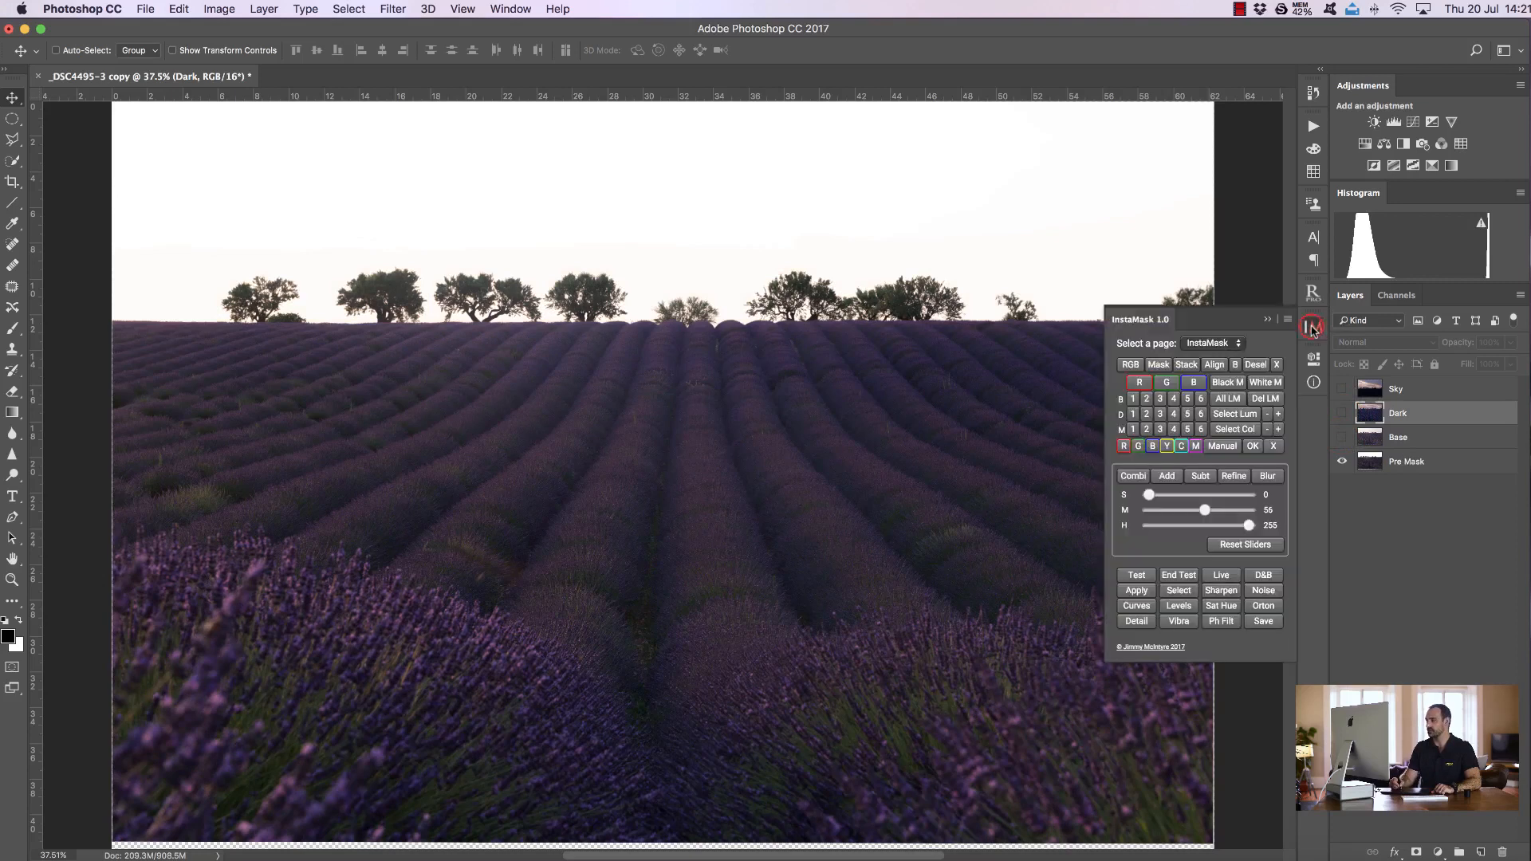
left_click(1133, 398)
left_click_drag(1208, 512, 1207, 514)
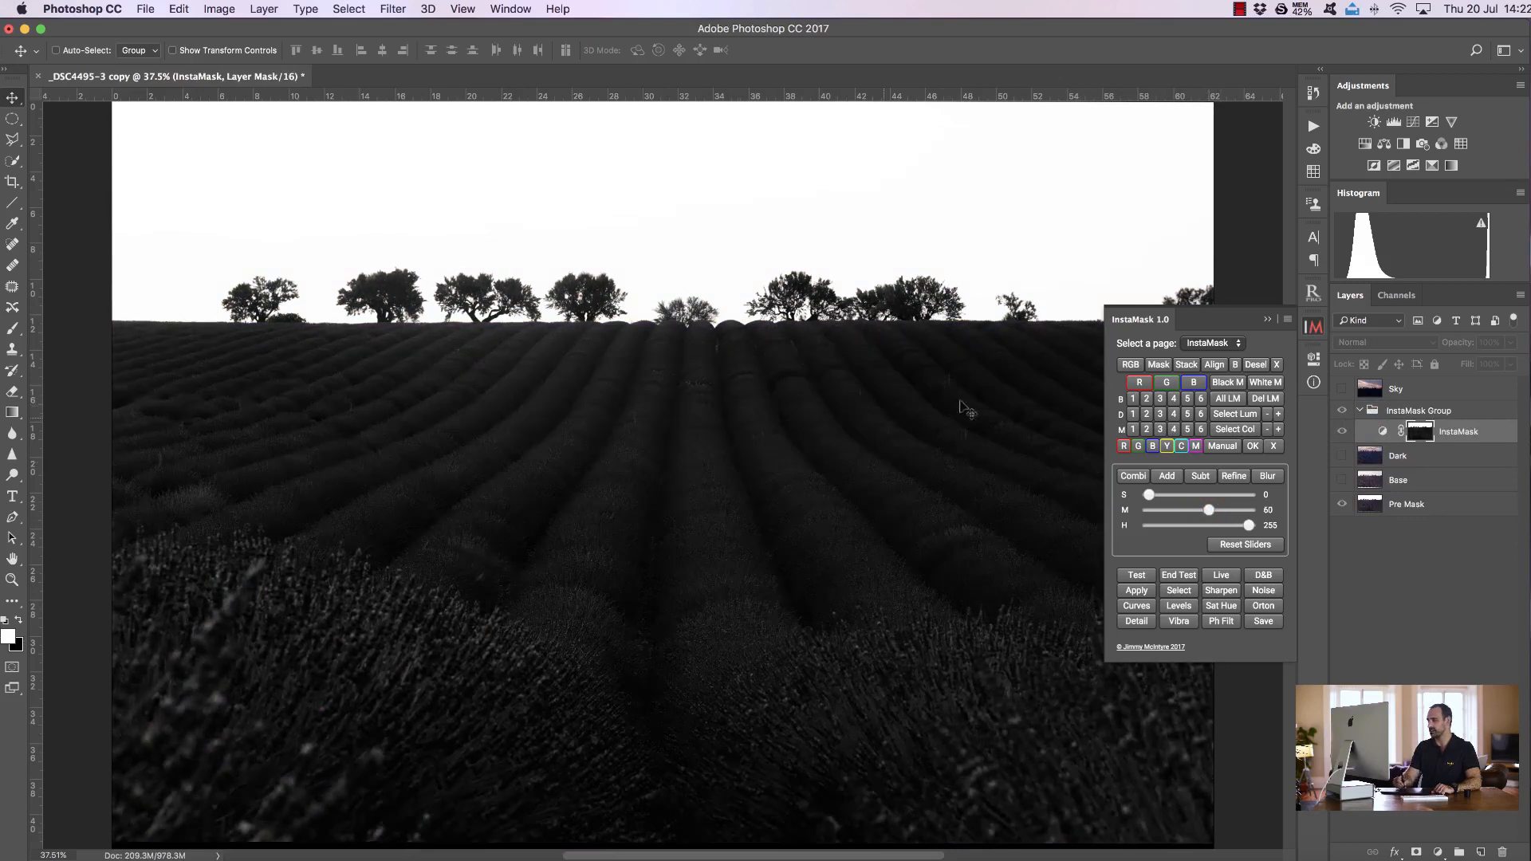
left_click(1179, 590)
Add a black layer mask to the Dark layer and close the InstaMask panel
left_click(1228, 382)
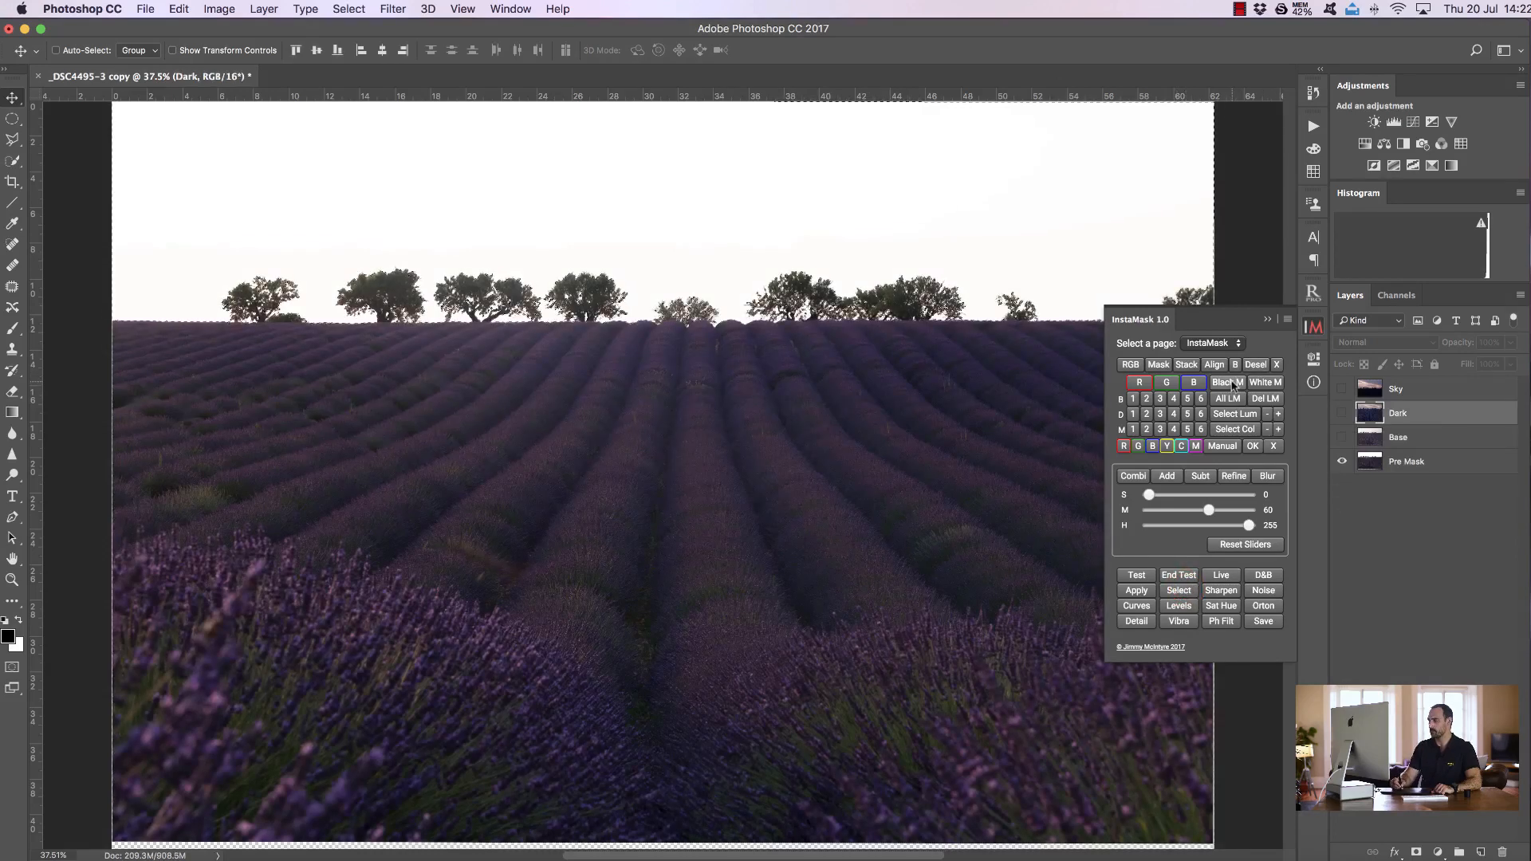
left_click(1235, 364)
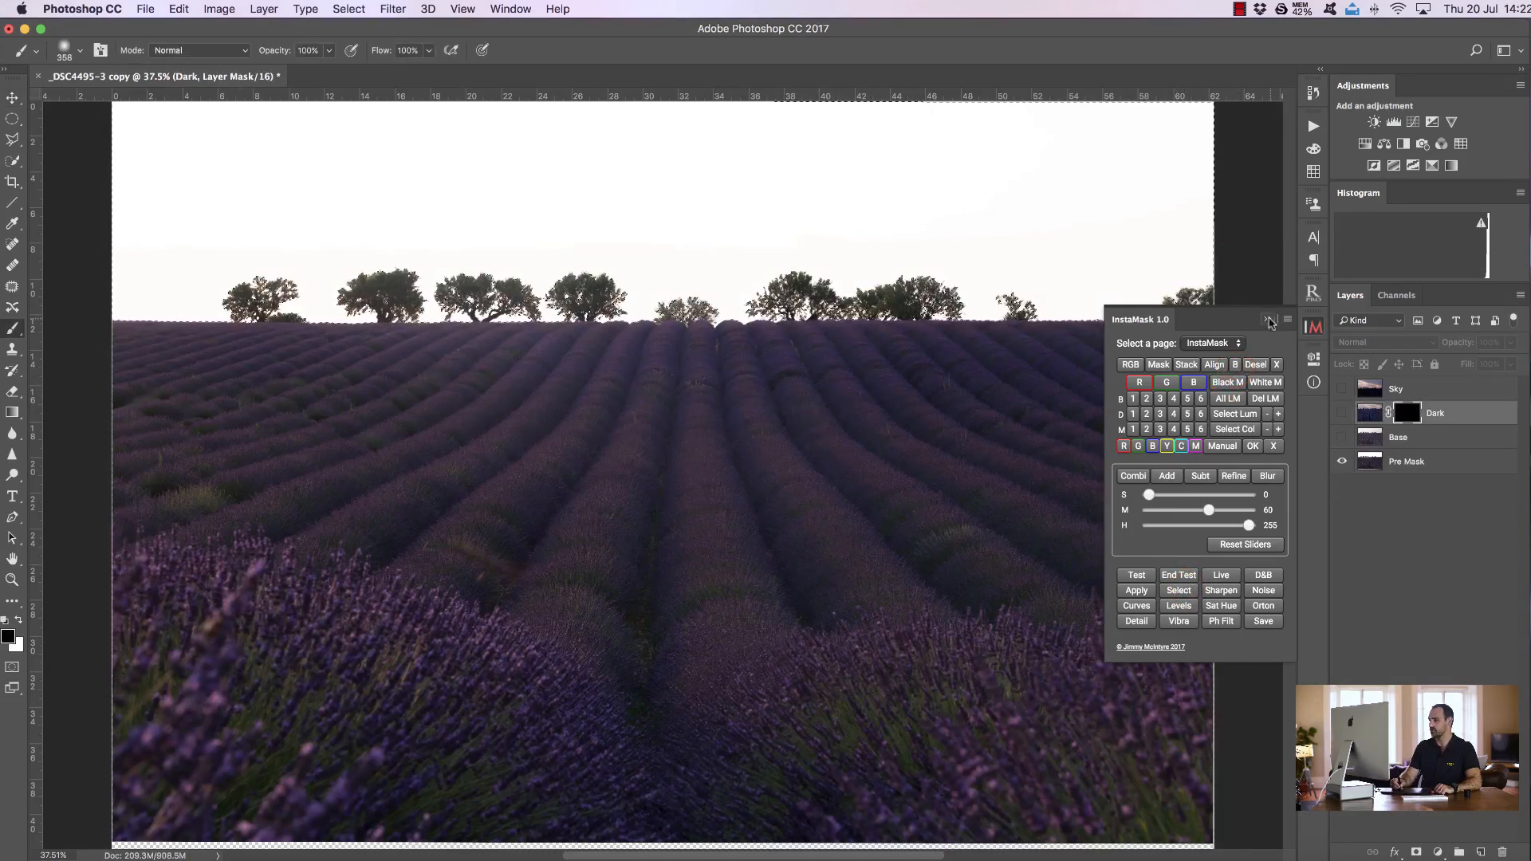
left_click(1267, 319)
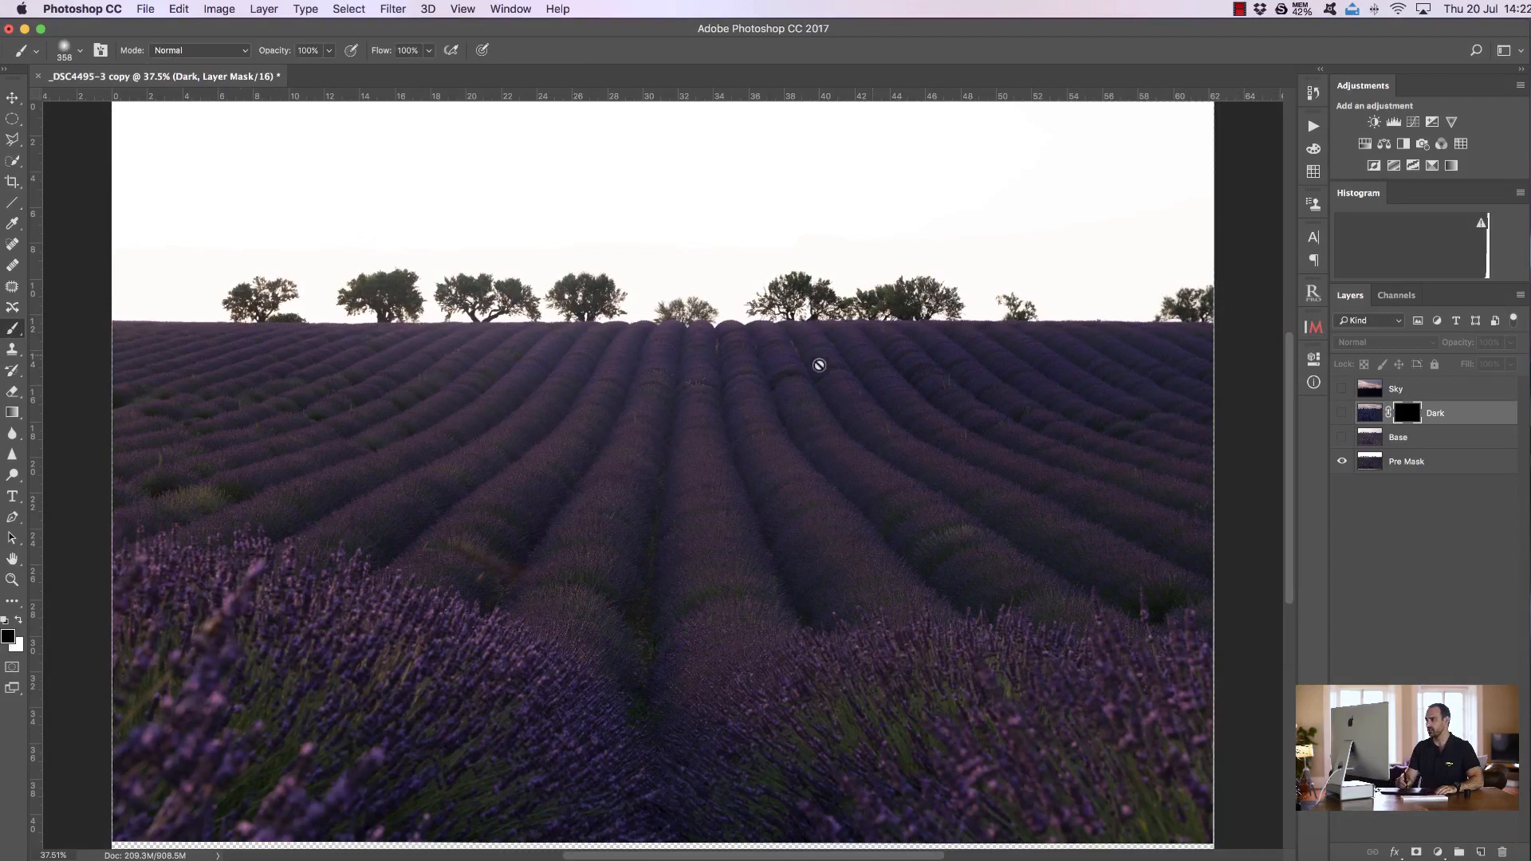
Show Dark and Base again and paint white across the sky on Dark's mask with a brush of about 1909 px
left_click(1341, 412)
left_click(1342, 436)
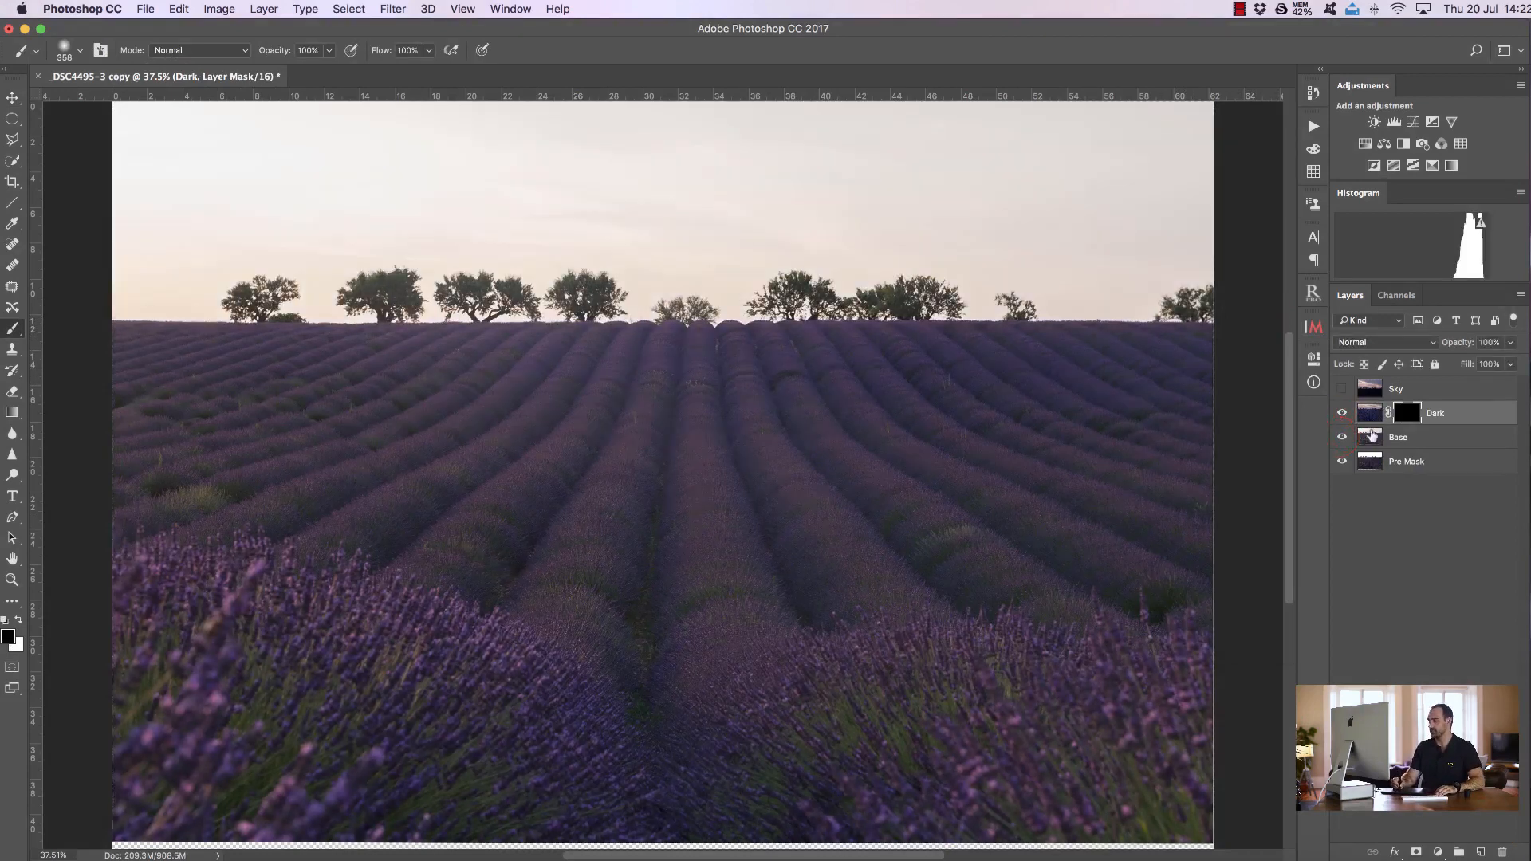
left_click(1405, 413)
mouse_move(406, 345)
left_mouse_down()
mouse_move(619, 393)
mouse_move(646, 377)
left_mouse_up()
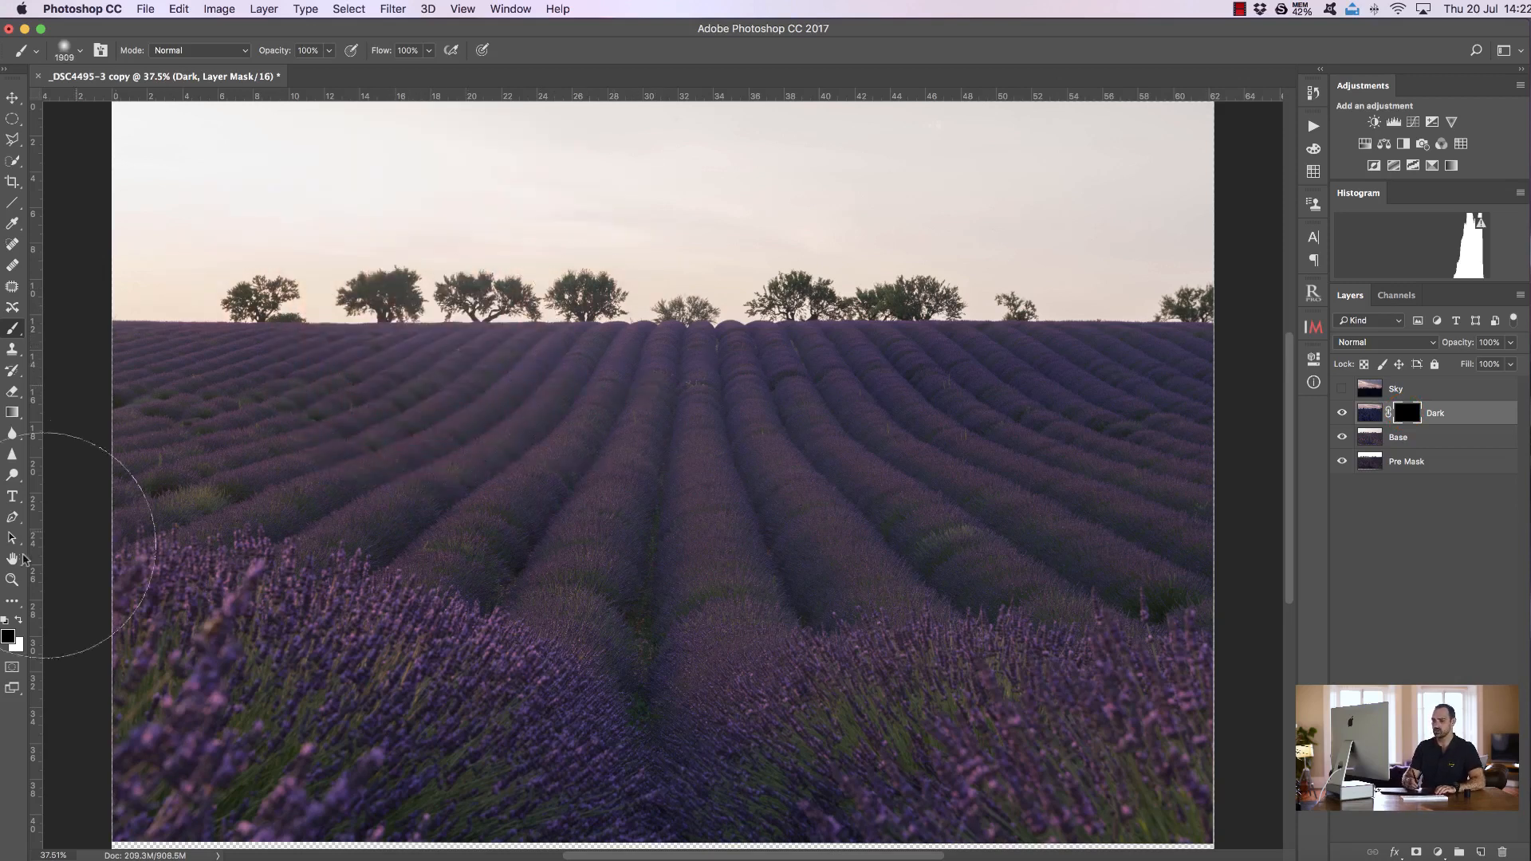
left_click(19, 620)
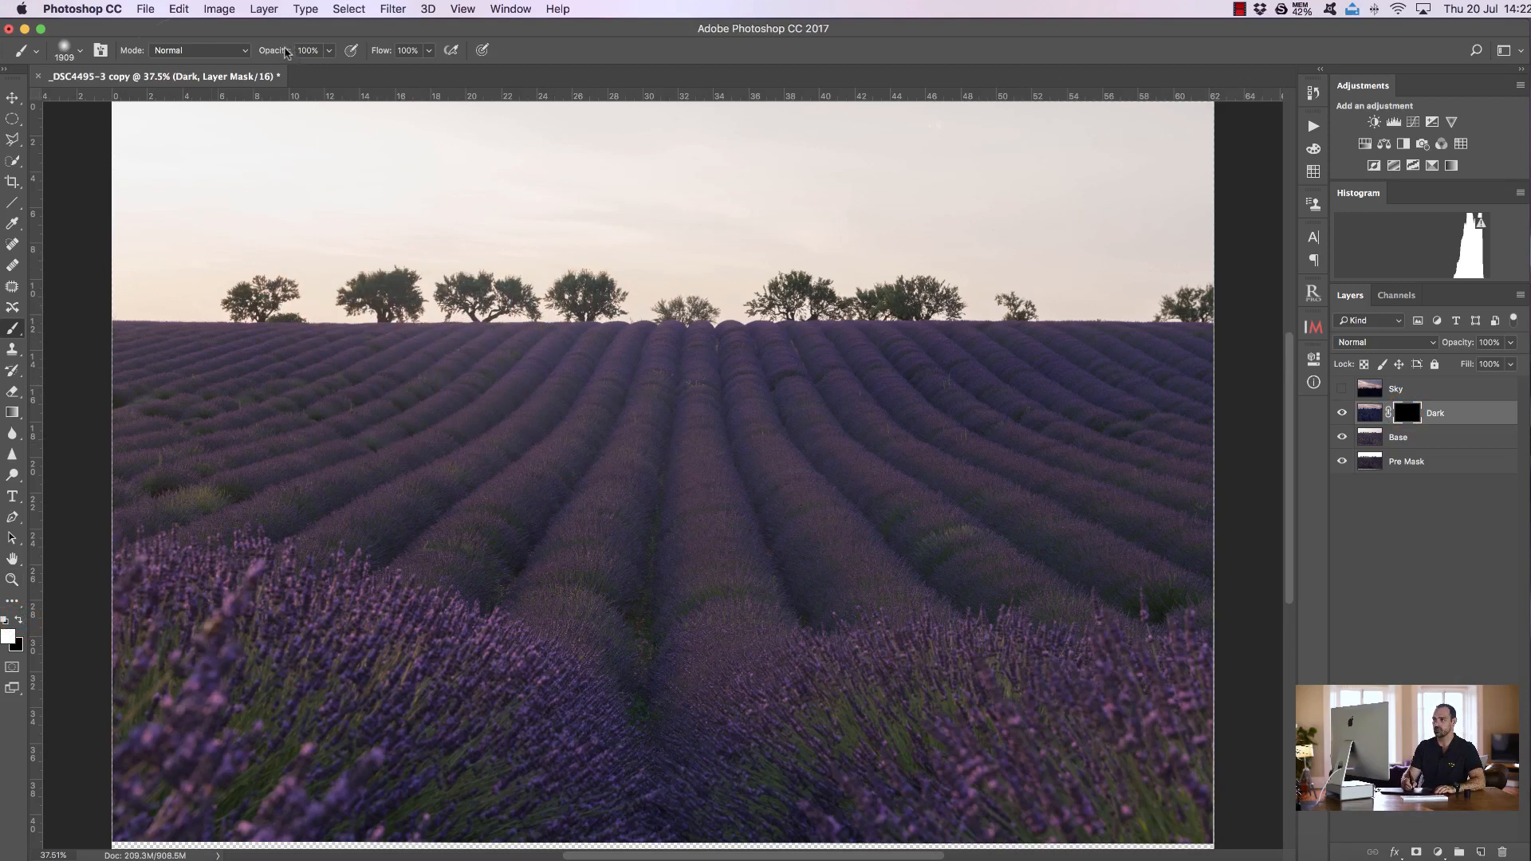
mouse_move(147, 136)
left_mouse_down()
mouse_move(1286, 197)
mouse_move(1133, 224)
mouse_move(485, 229)
mouse_move(54, 285)
mouse_move(1292, 342)
mouse_move(1333, 304)
mouse_move(1020, 282)
mouse_move(1196, 248)
mouse_move(1121, 268)
mouse_move(1172, 279)
left_mouse_up()
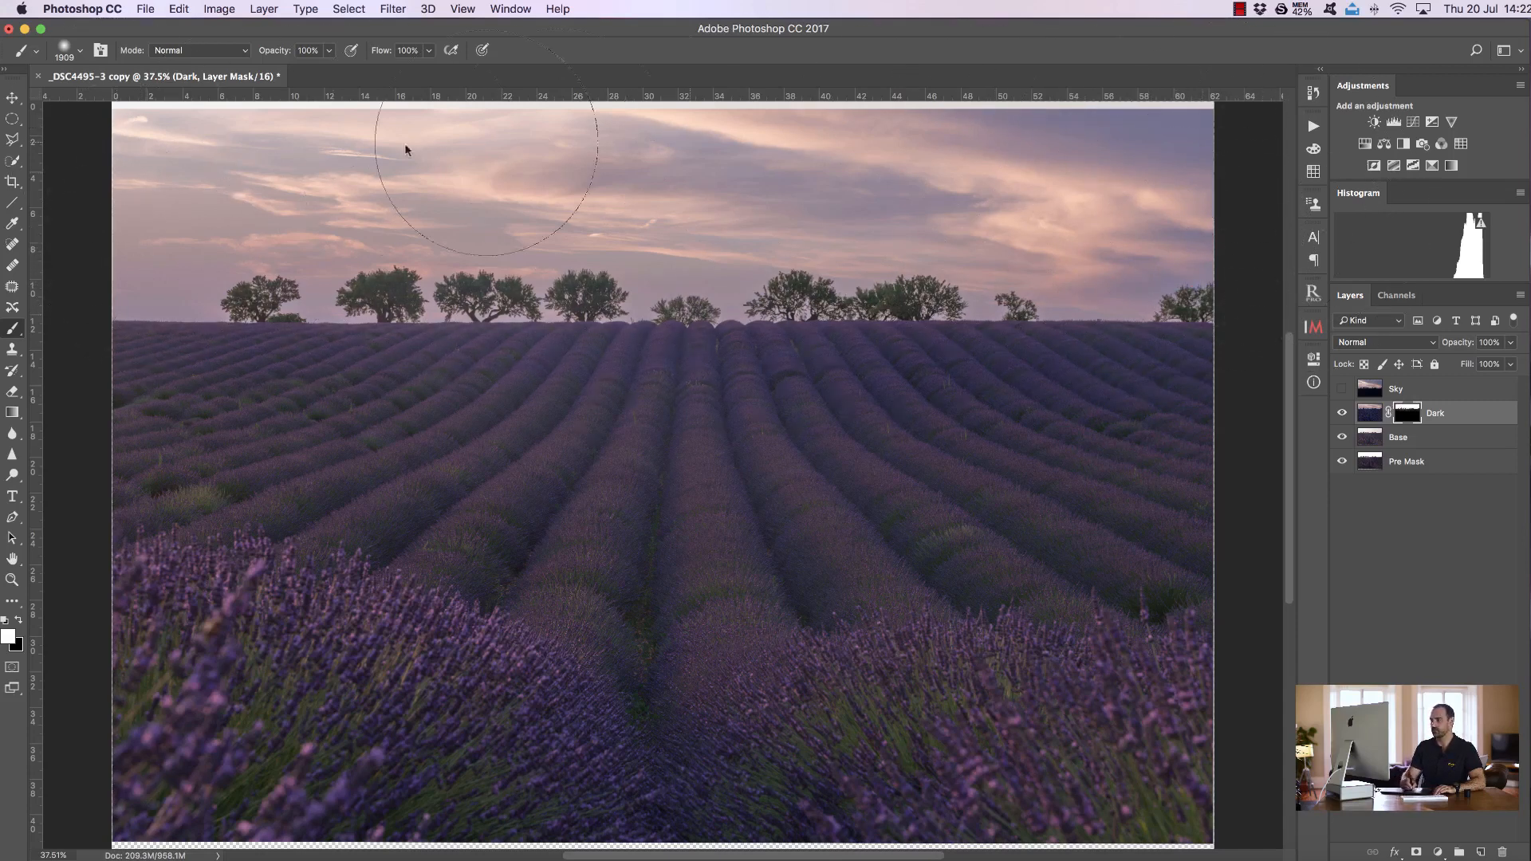
Zoom into the tree line to inspect the blend and set the Dark layer's opacity to 96%
left_click(12, 579)
left_click(380, 50)
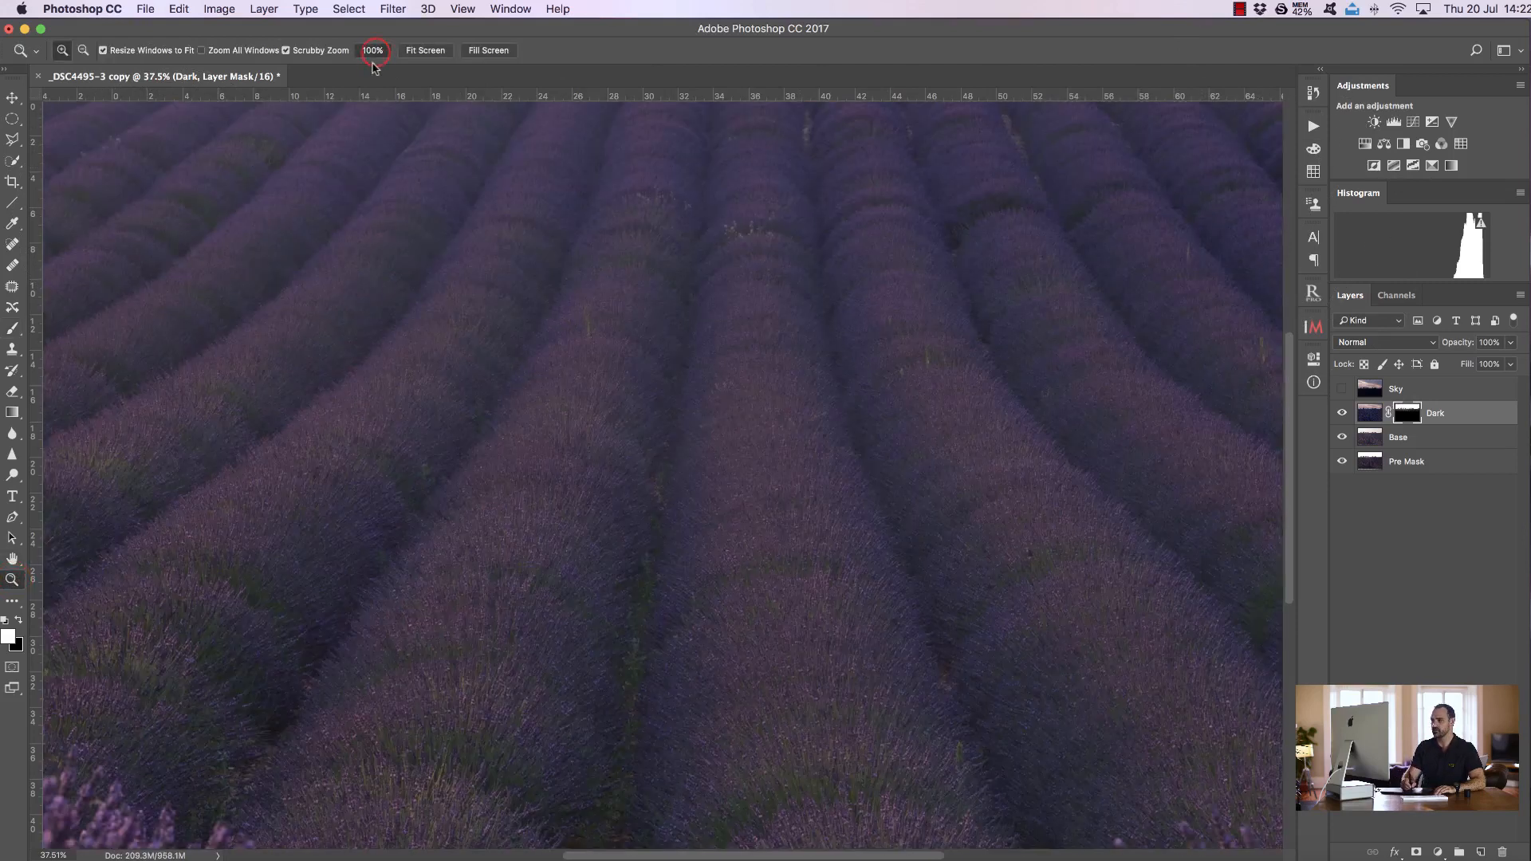
scroll(631, 209, "up", 10)
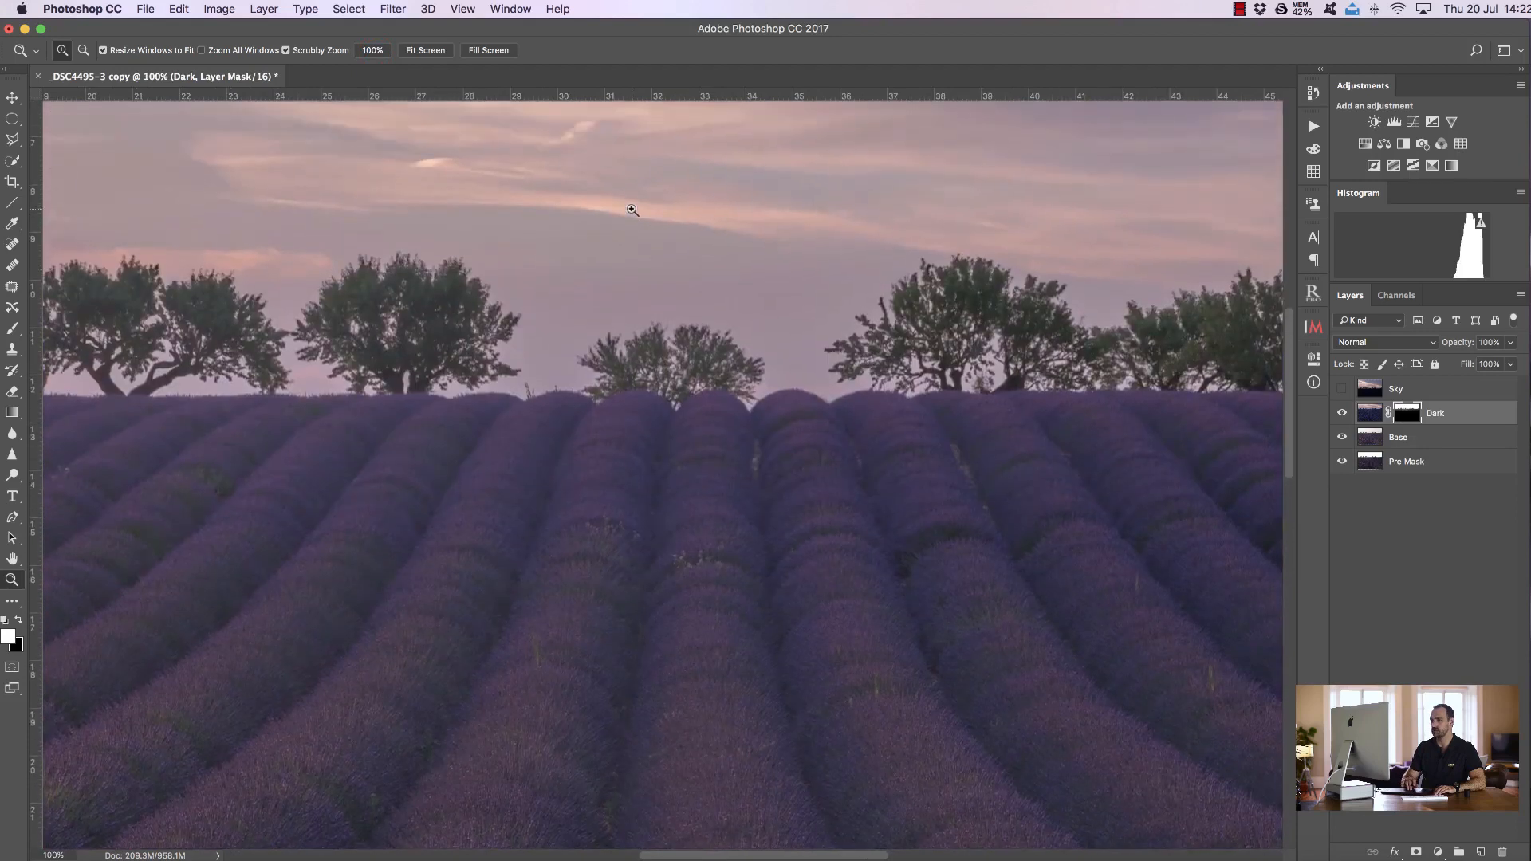
scroll(632, 210, "left", 5)
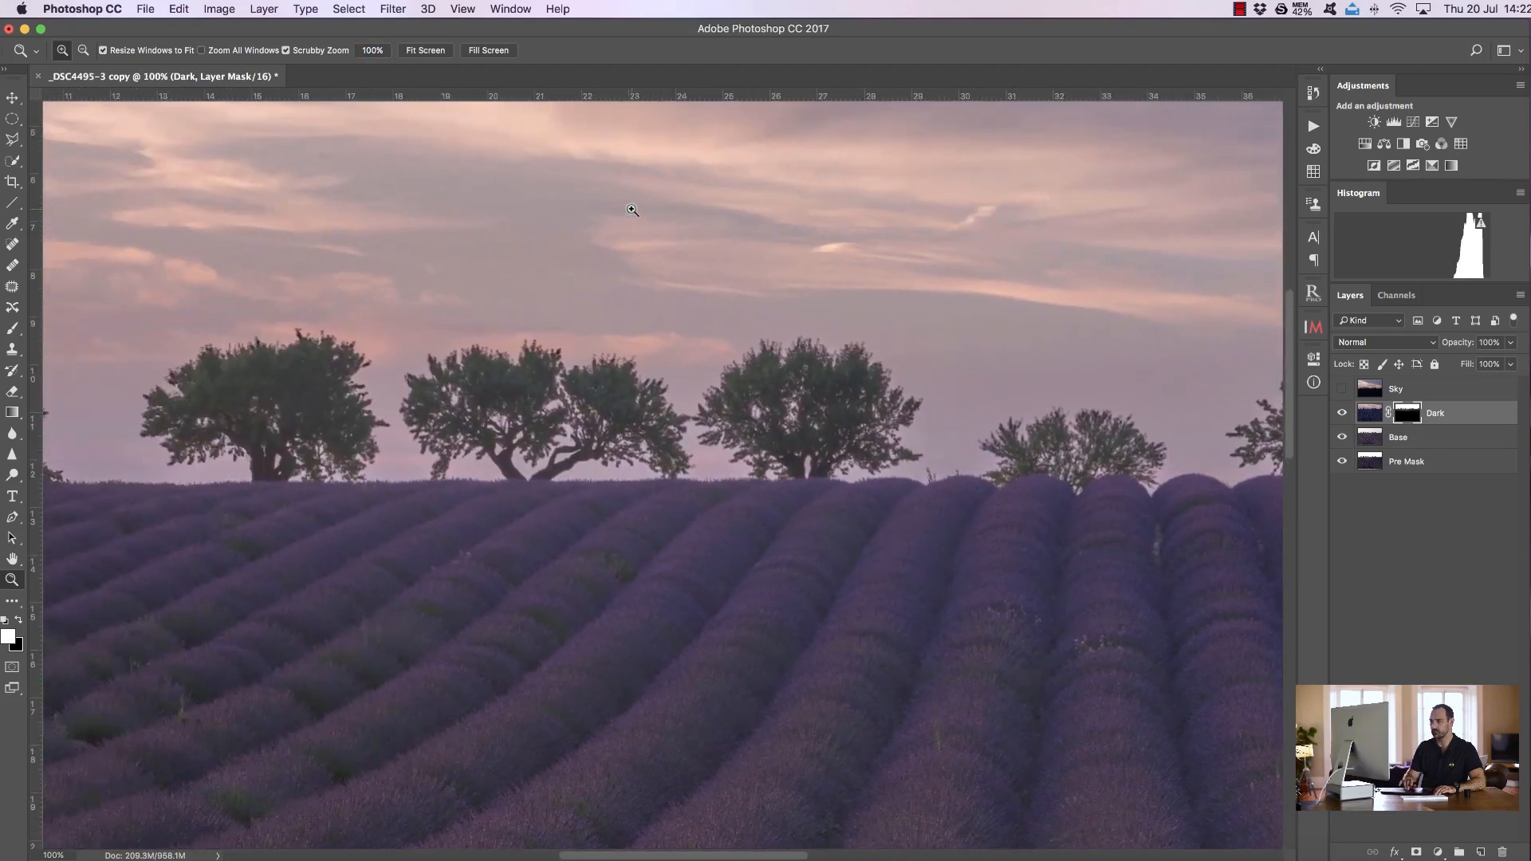
scroll(632, 210, "left", 8)
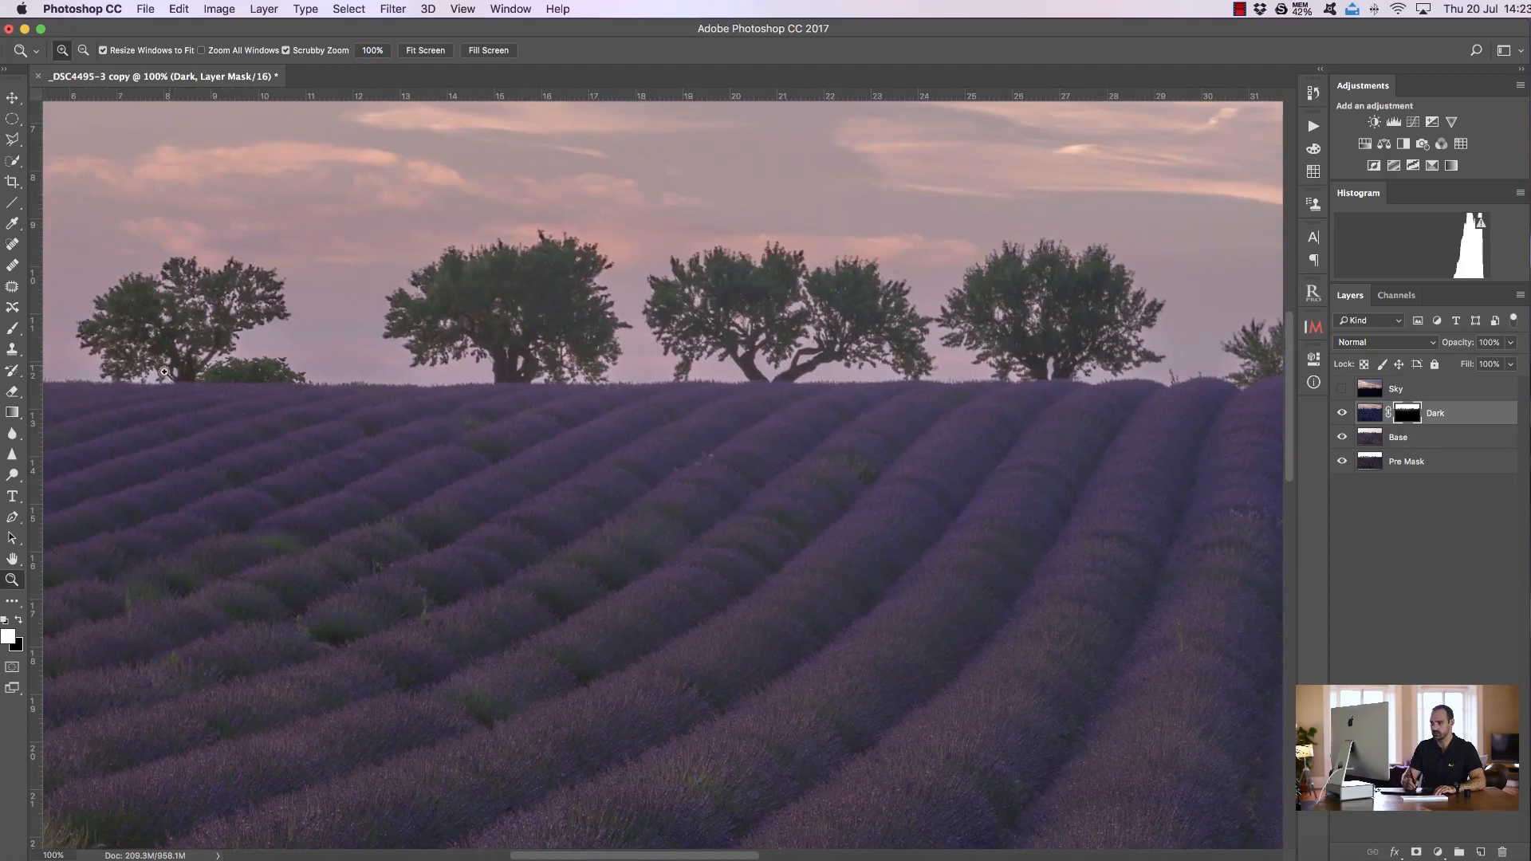
left_click_drag(172, 371, 275, 366)
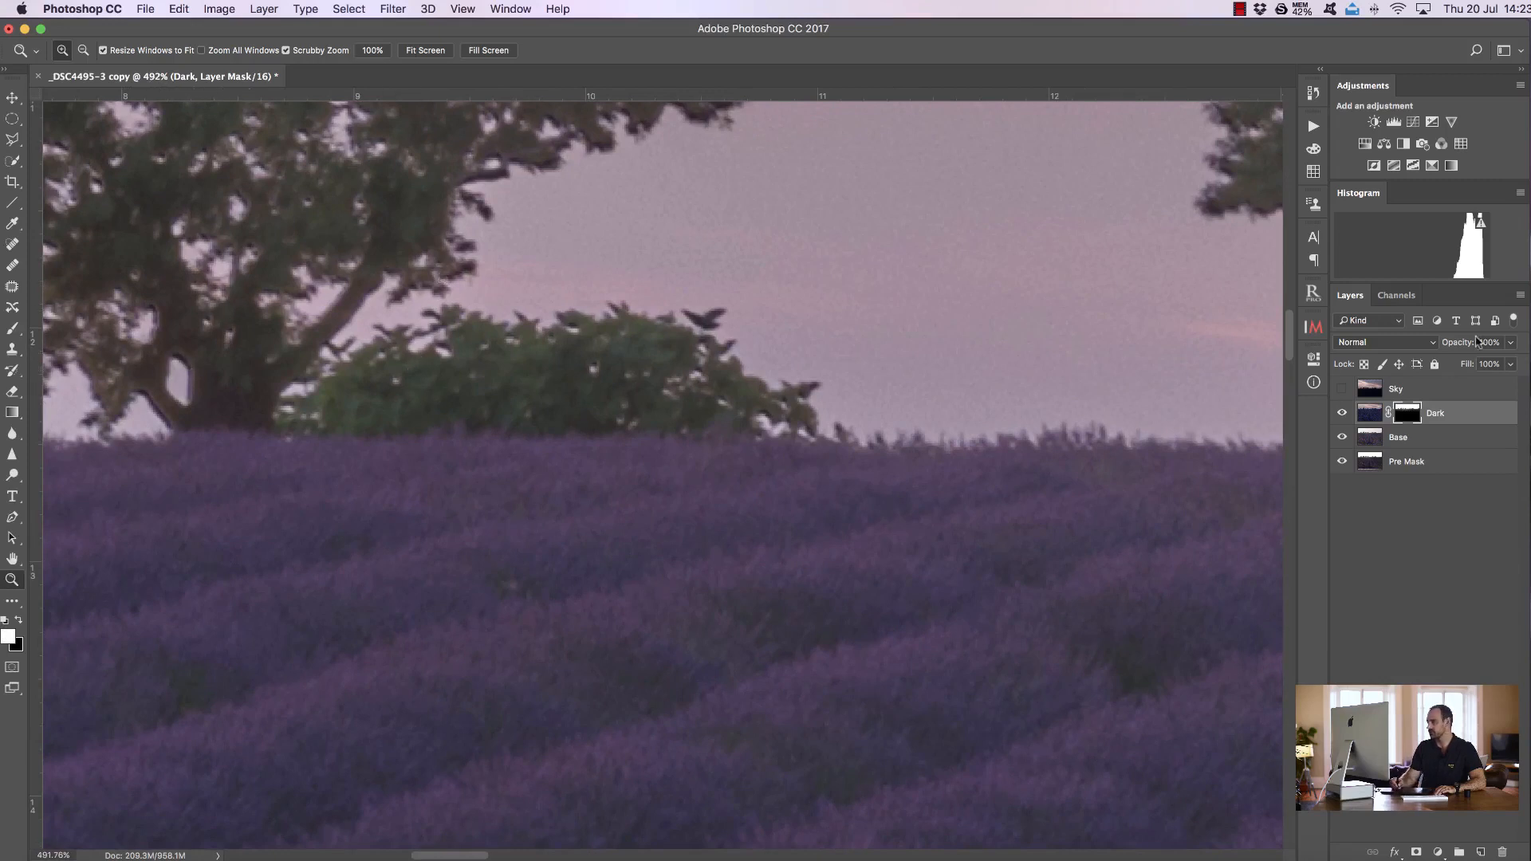
left_click_drag(1464, 347, 1458, 344)
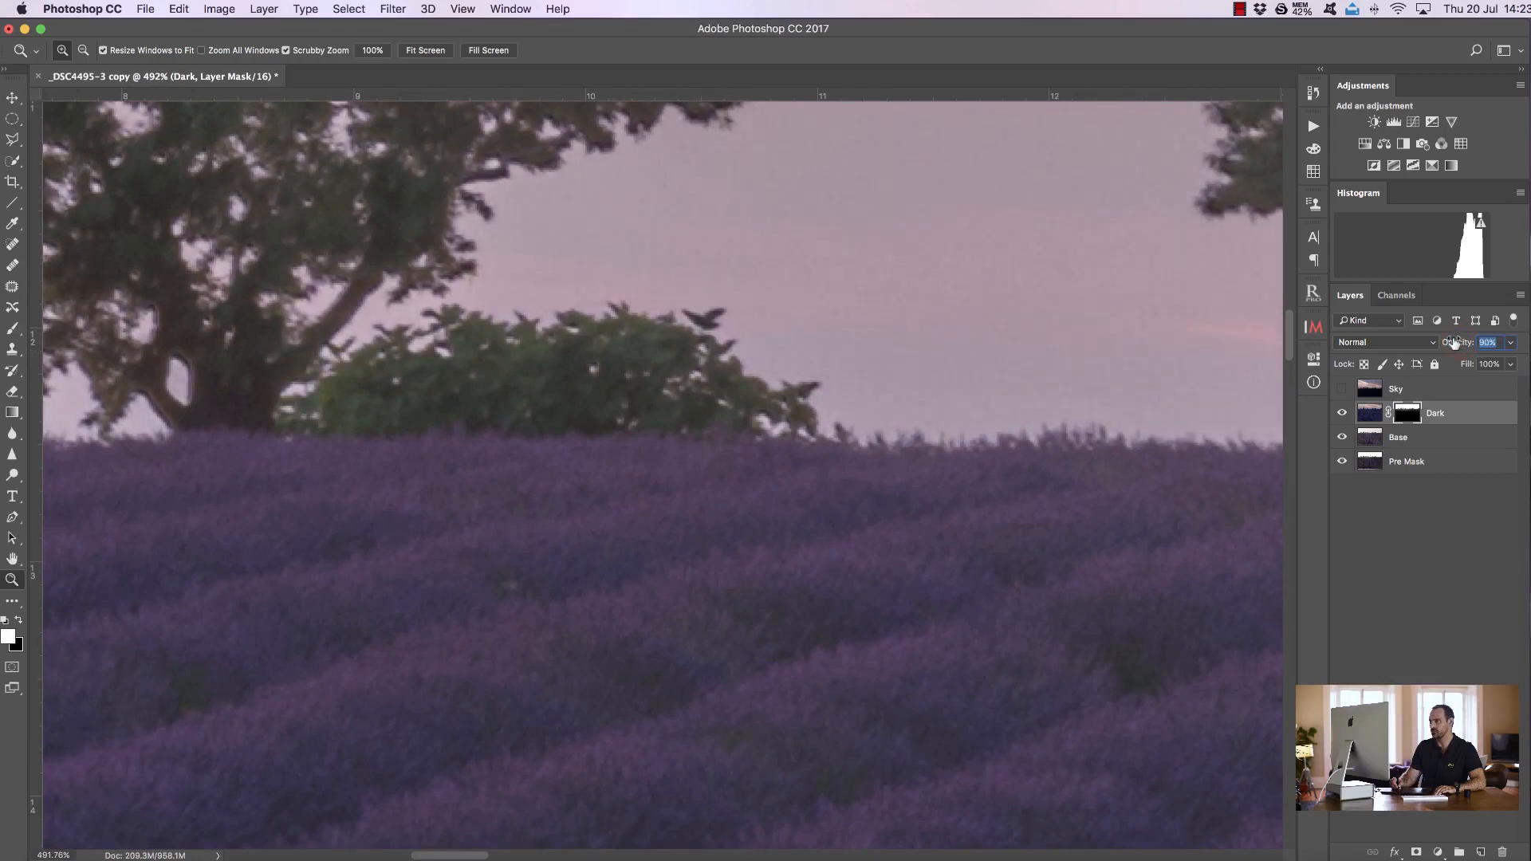
left_click_drag(1450, 341, 1448, 342)
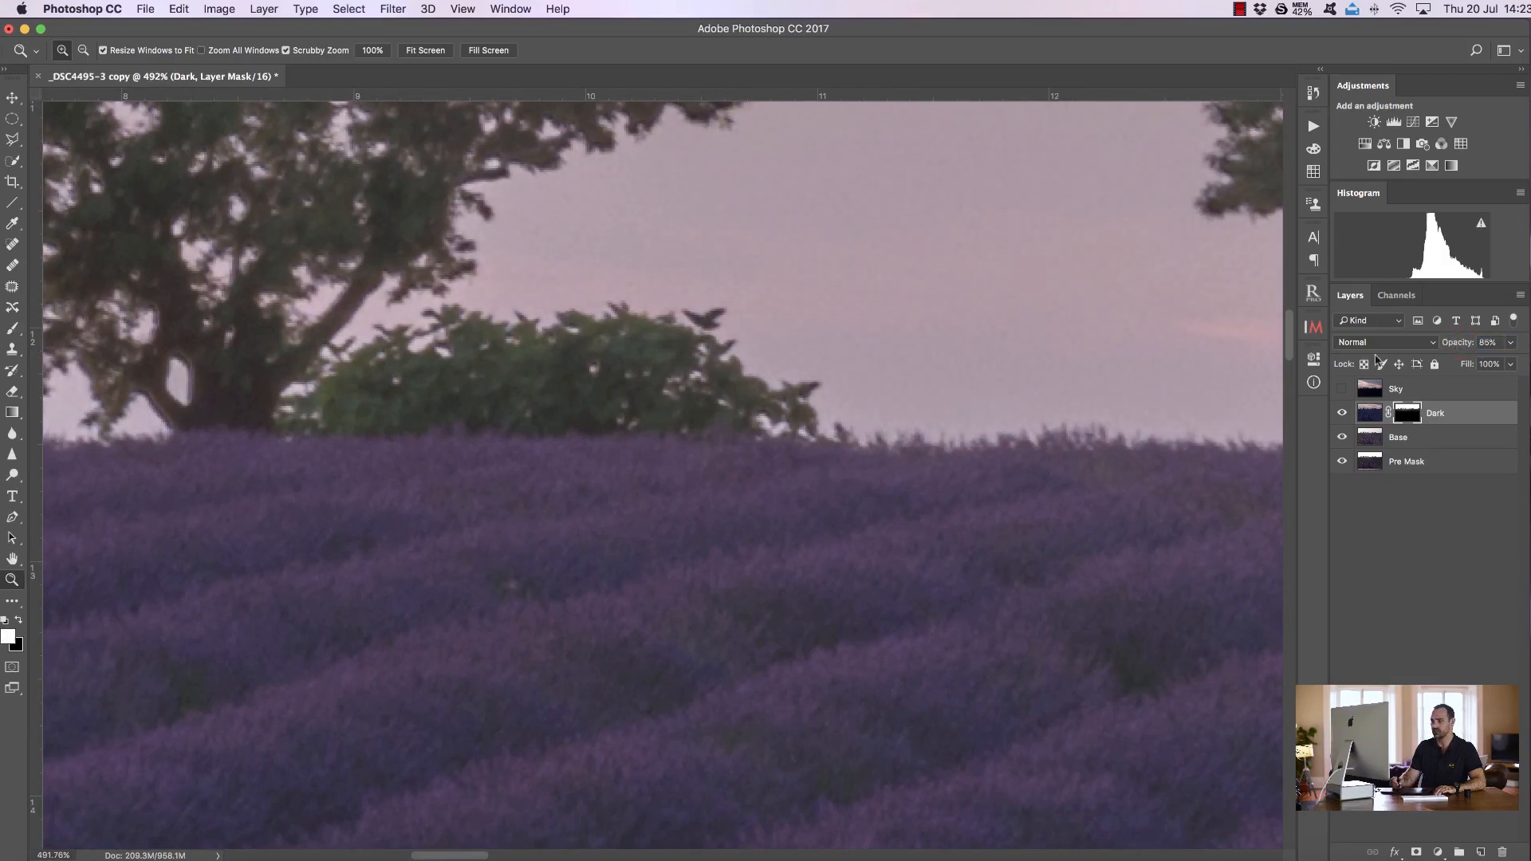
left_click(425, 50)
left_click_drag(594, 273, 593, 274)
left_click_drag(1452, 344, 1461, 343)
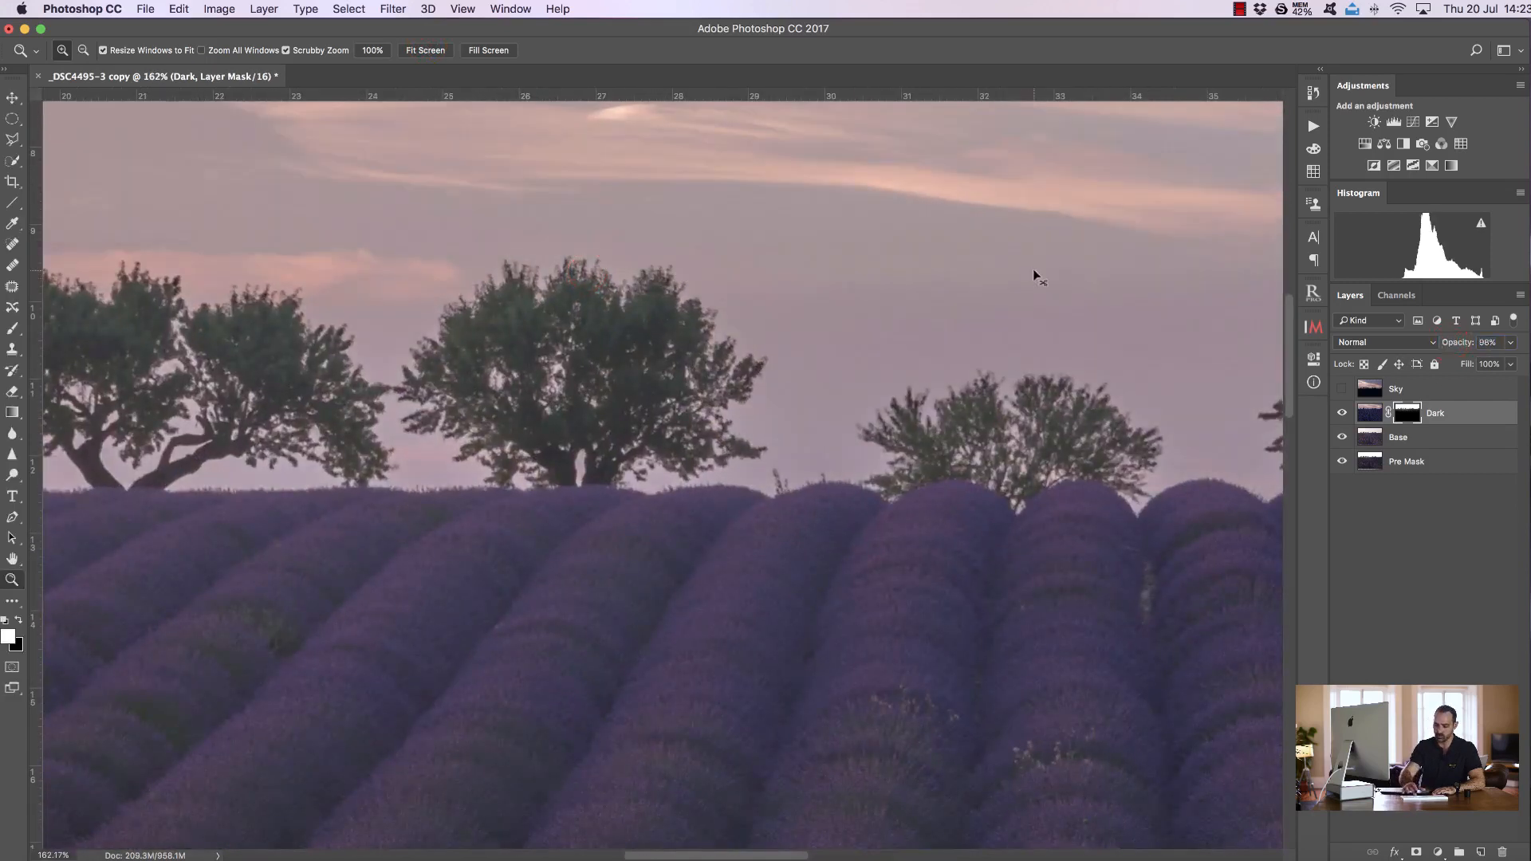
Paint black over the left trees on Dark's mask with the brush at 10% opacity, then zoom into the trees
key("super+0")
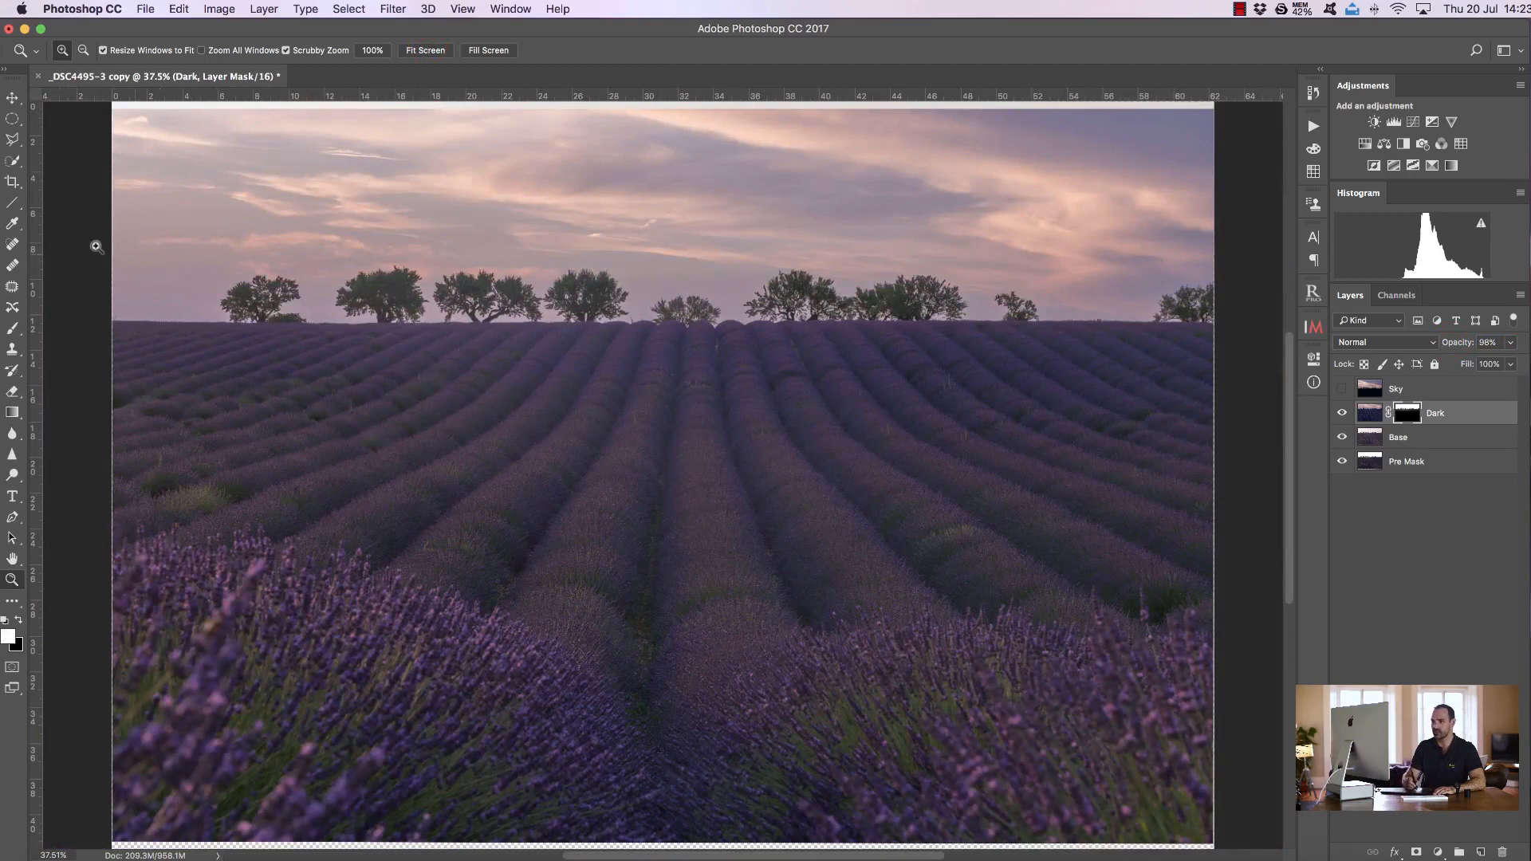
left_click(12, 328)
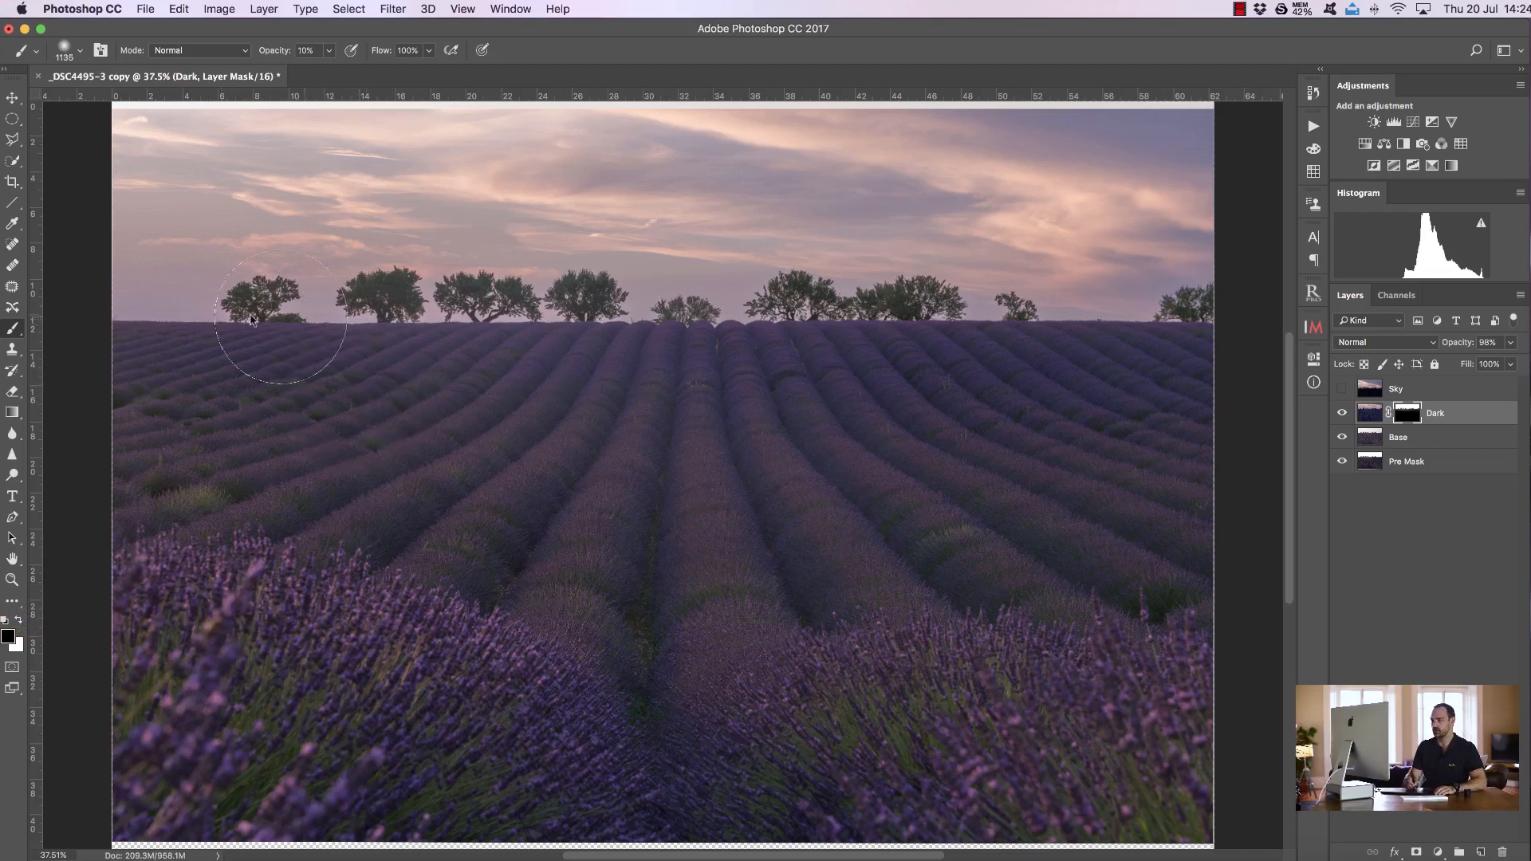
mouse_move(101, 280)
left_mouse_down()
mouse_move(527, 315)
mouse_move(1202, 307)
mouse_move(813, 308)
mouse_move(461, 283)
left_mouse_up()
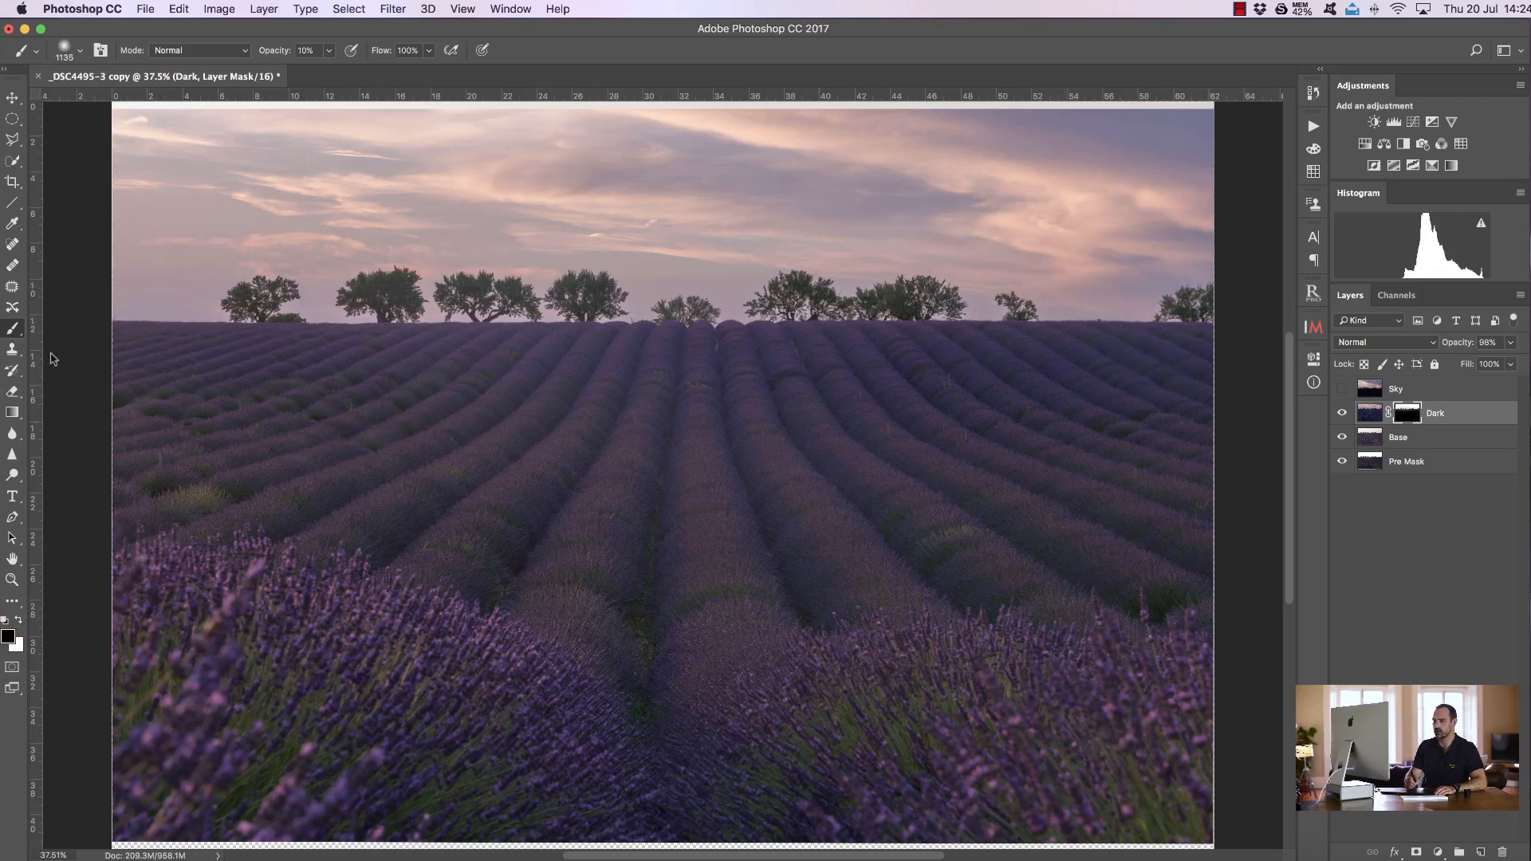
left_click(13, 580)
left_click_drag(486, 272, 992, 342)
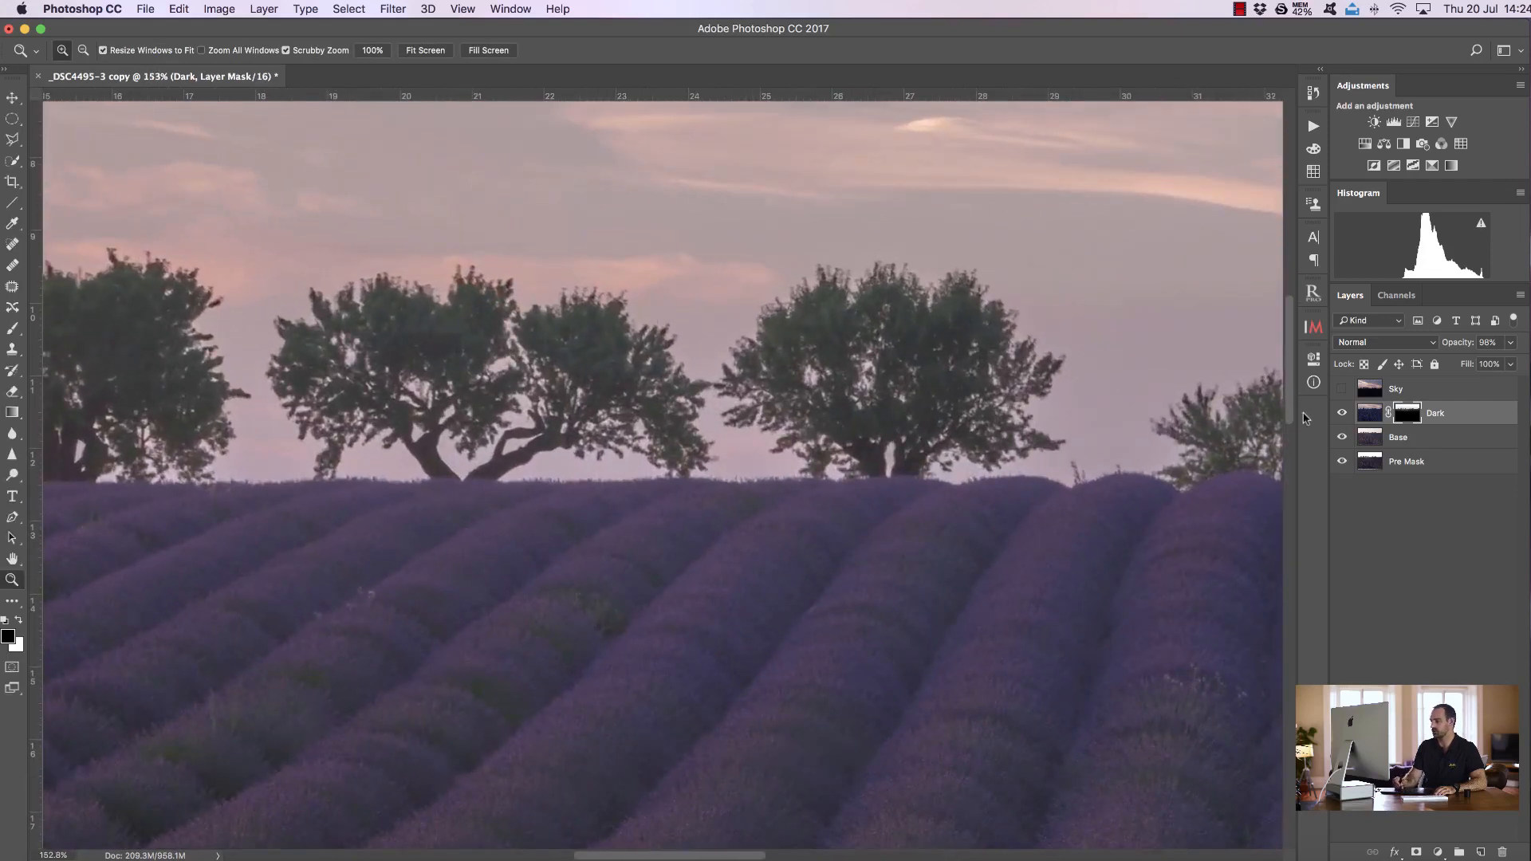
Toggle the Dark layer on and off and view the blended image at fit-screen and 100% zoom to compare
left_click(1341, 413)
left_click(1342, 413)
left_click(1341, 413)
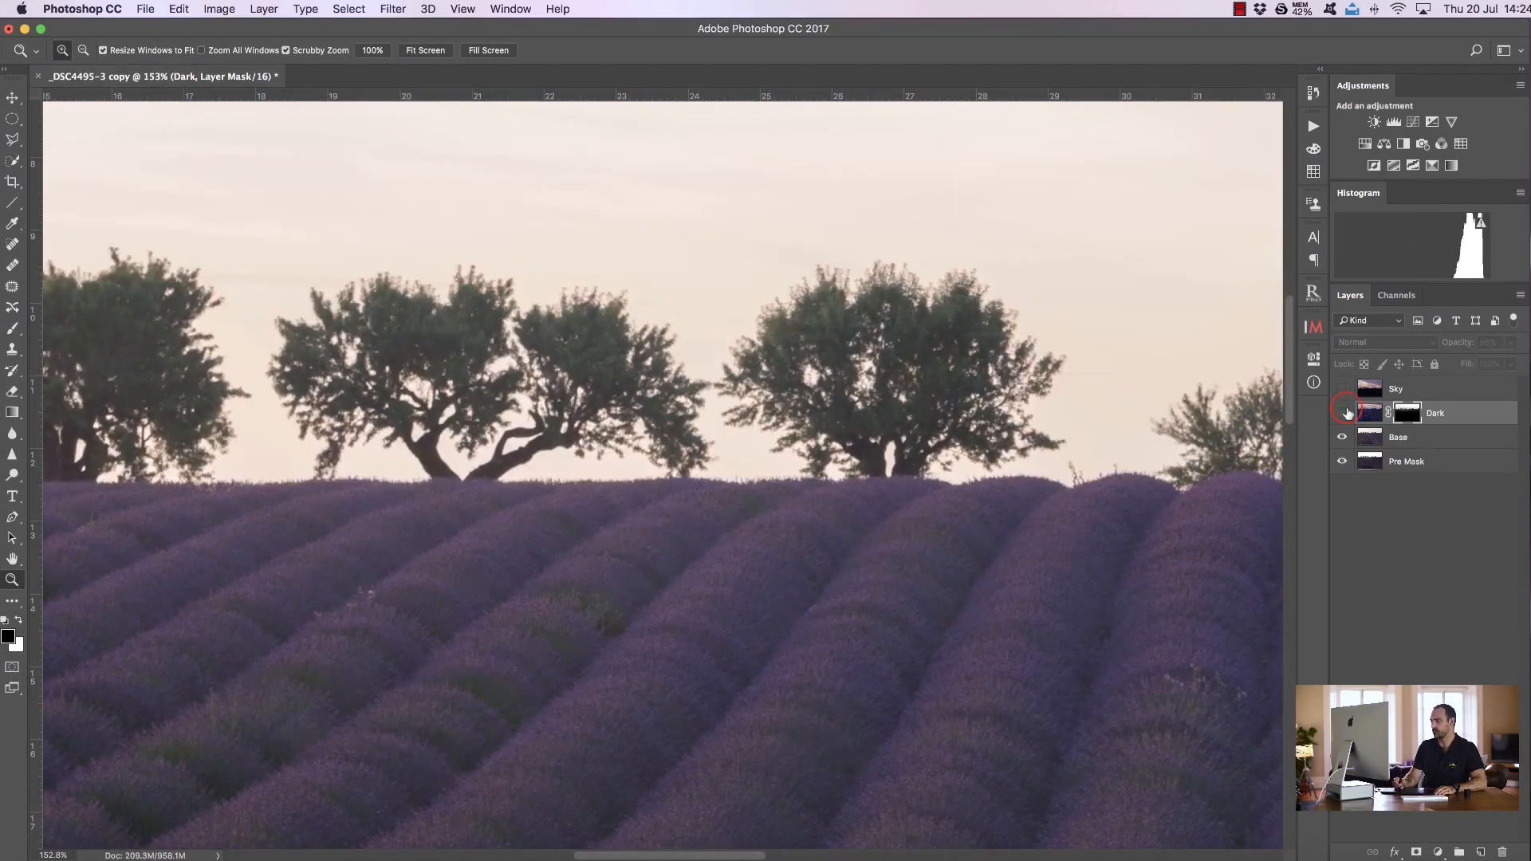
left_click(1342, 413)
key("super+1")
left_click(443, 57)
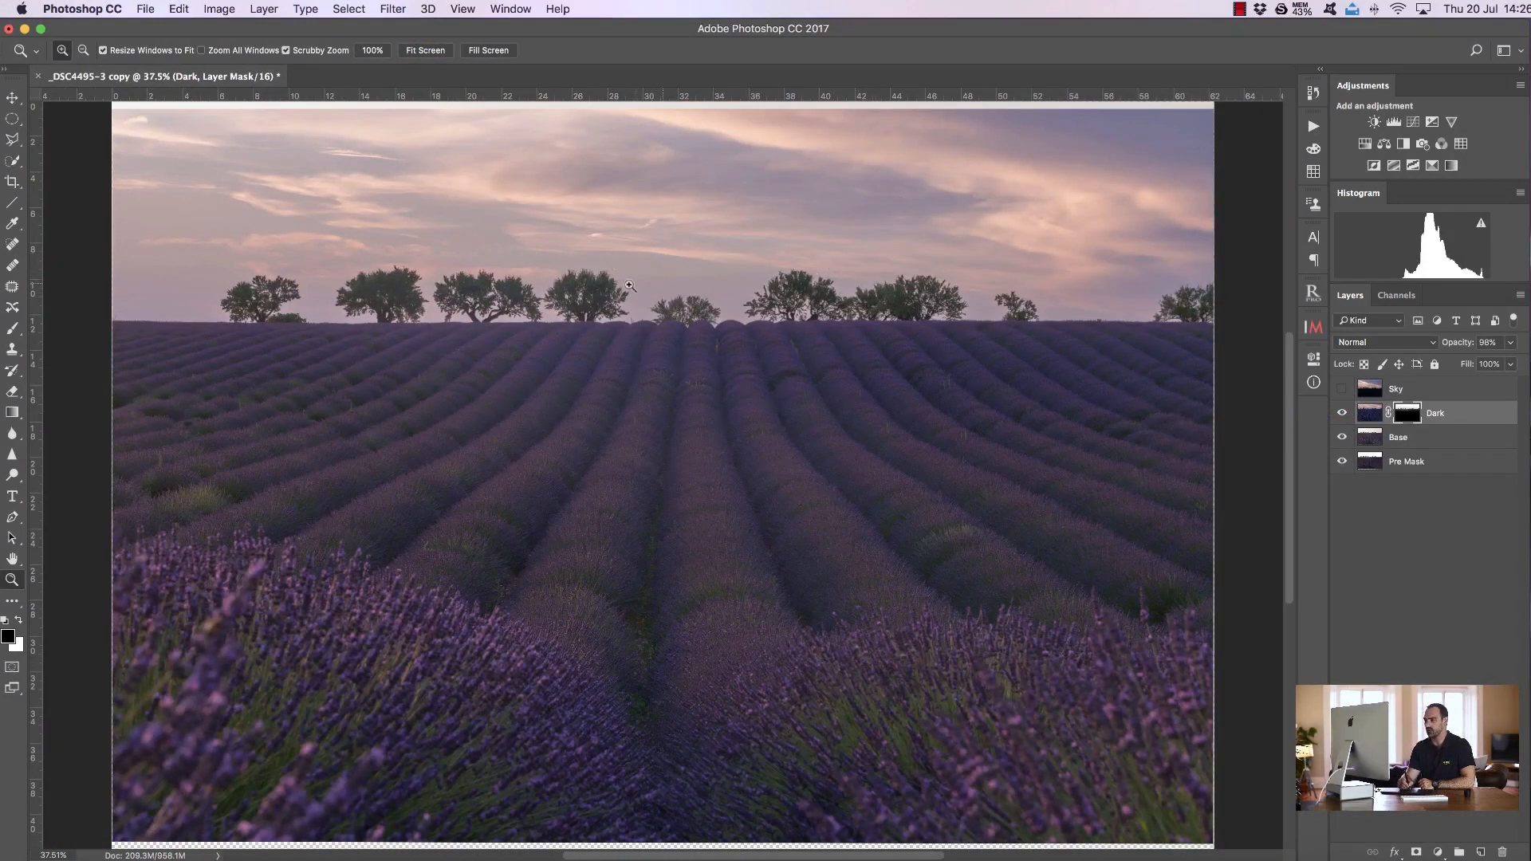
left_click_drag(594, 267, 635, 250)
left_click(423, 52)
left_click(372, 52)
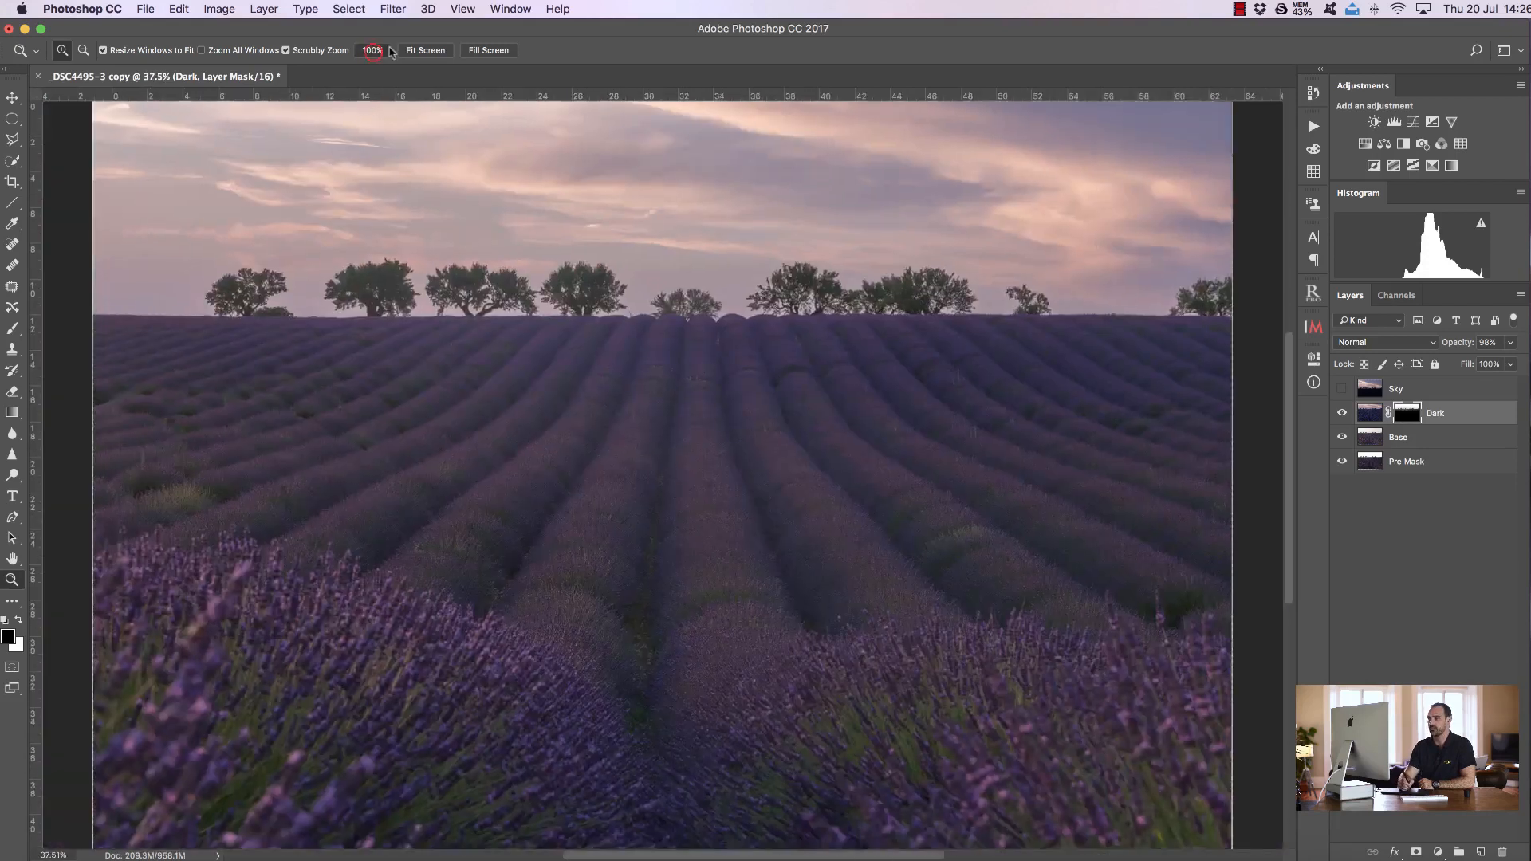
left_click_drag(1292, 428, 1311, 351)
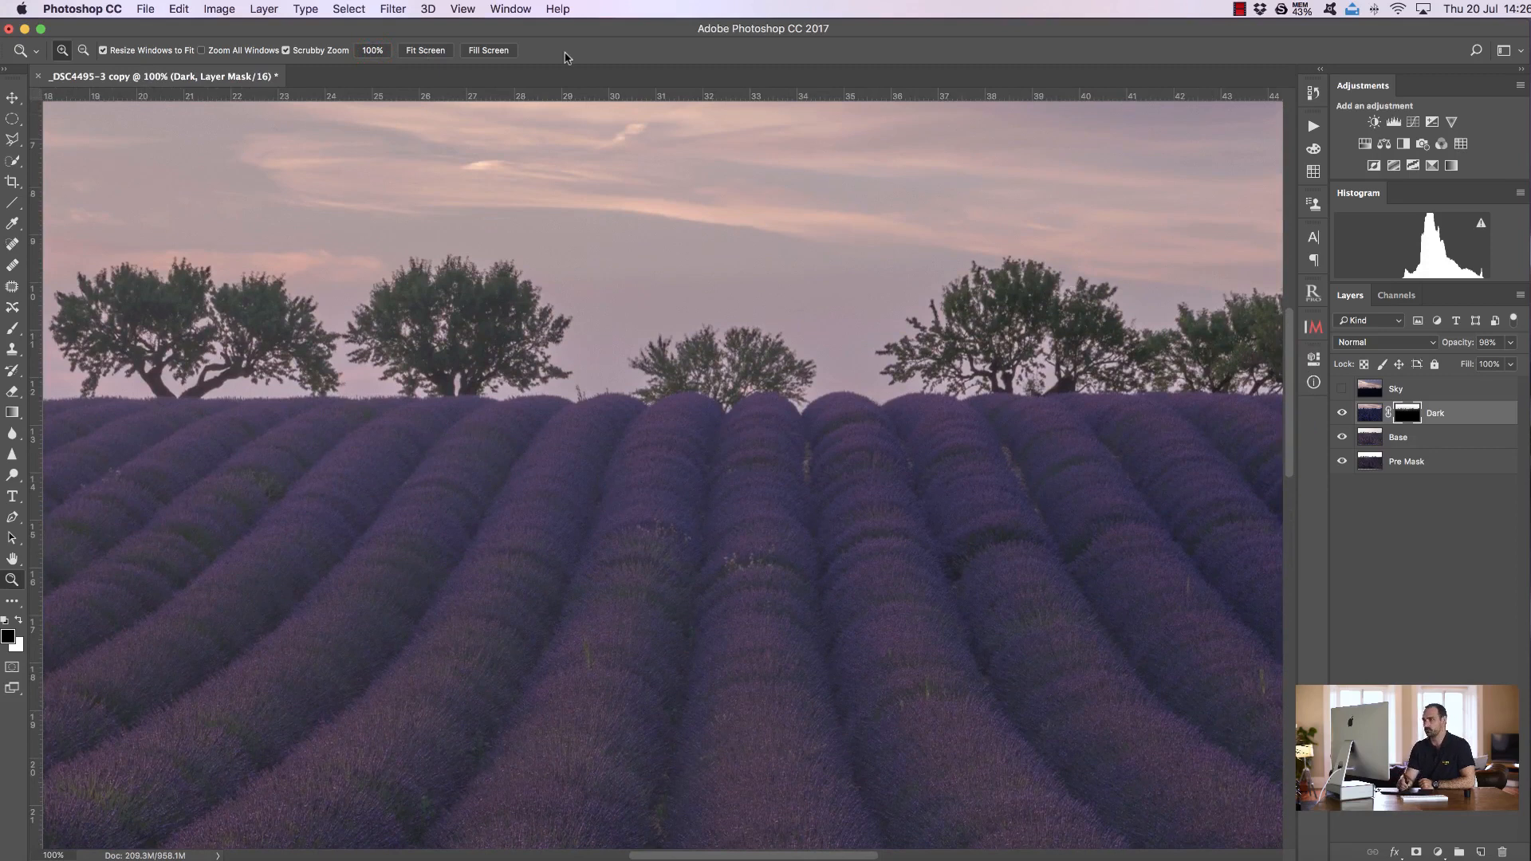
left_click(426, 51)
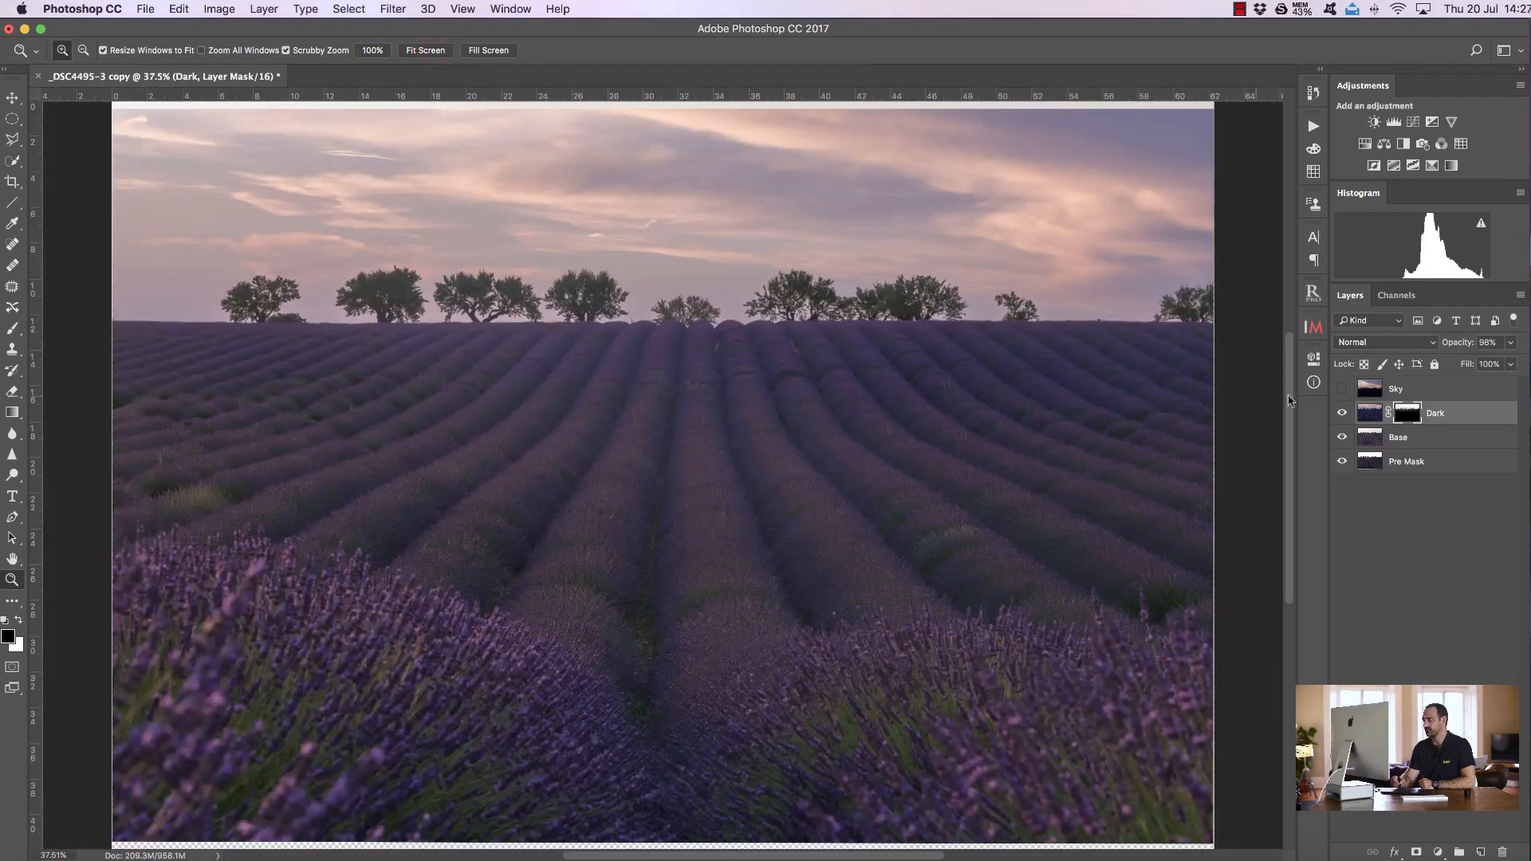
Show and select the Sky layer, then extend the canvas upward with the Crop tool
left_click(1423, 386)
left_click(1342, 388)
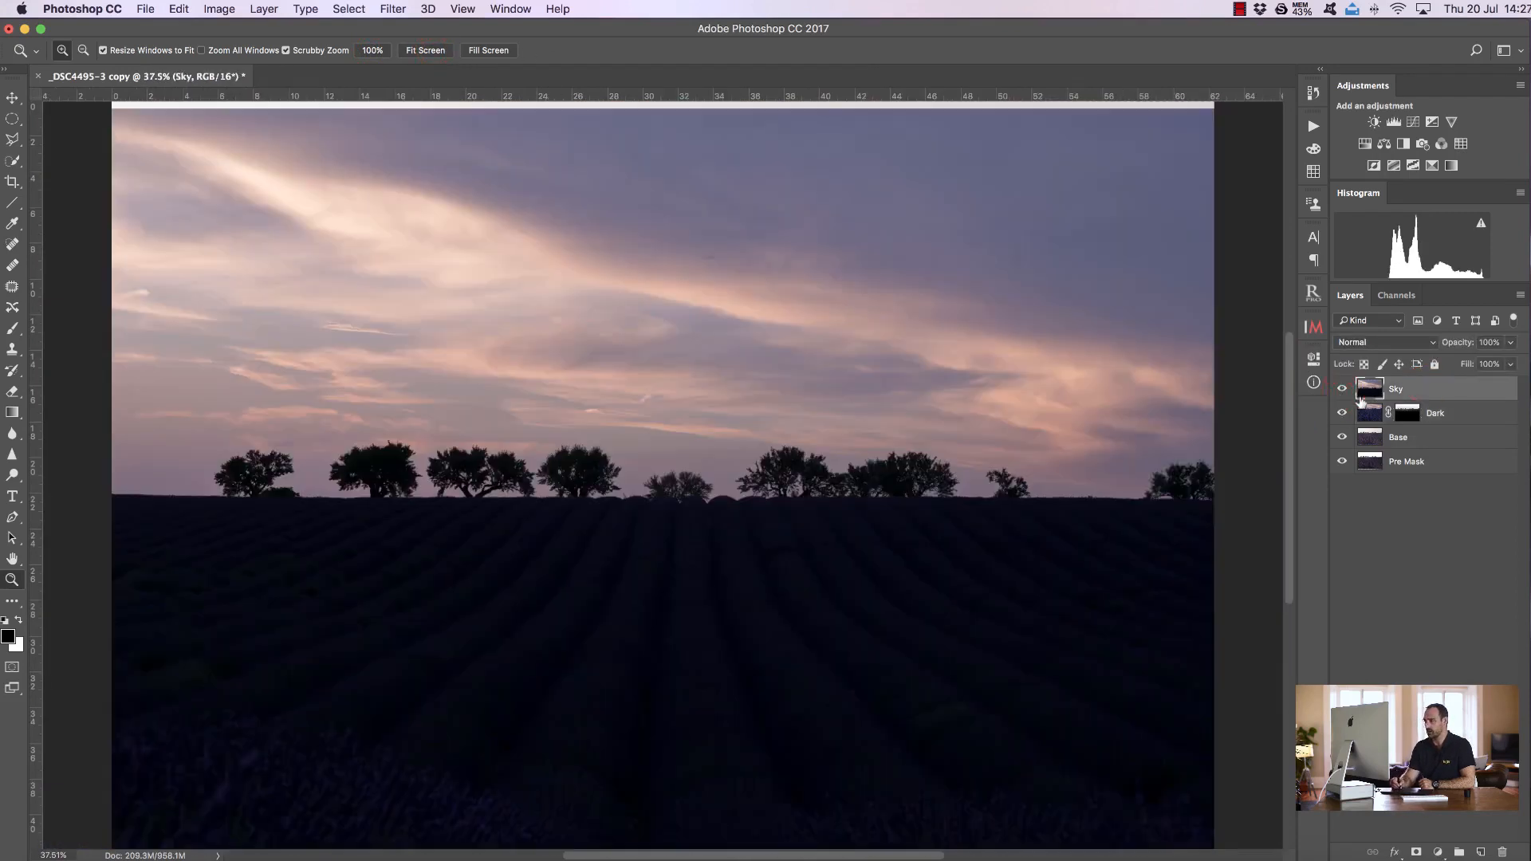
key("c")
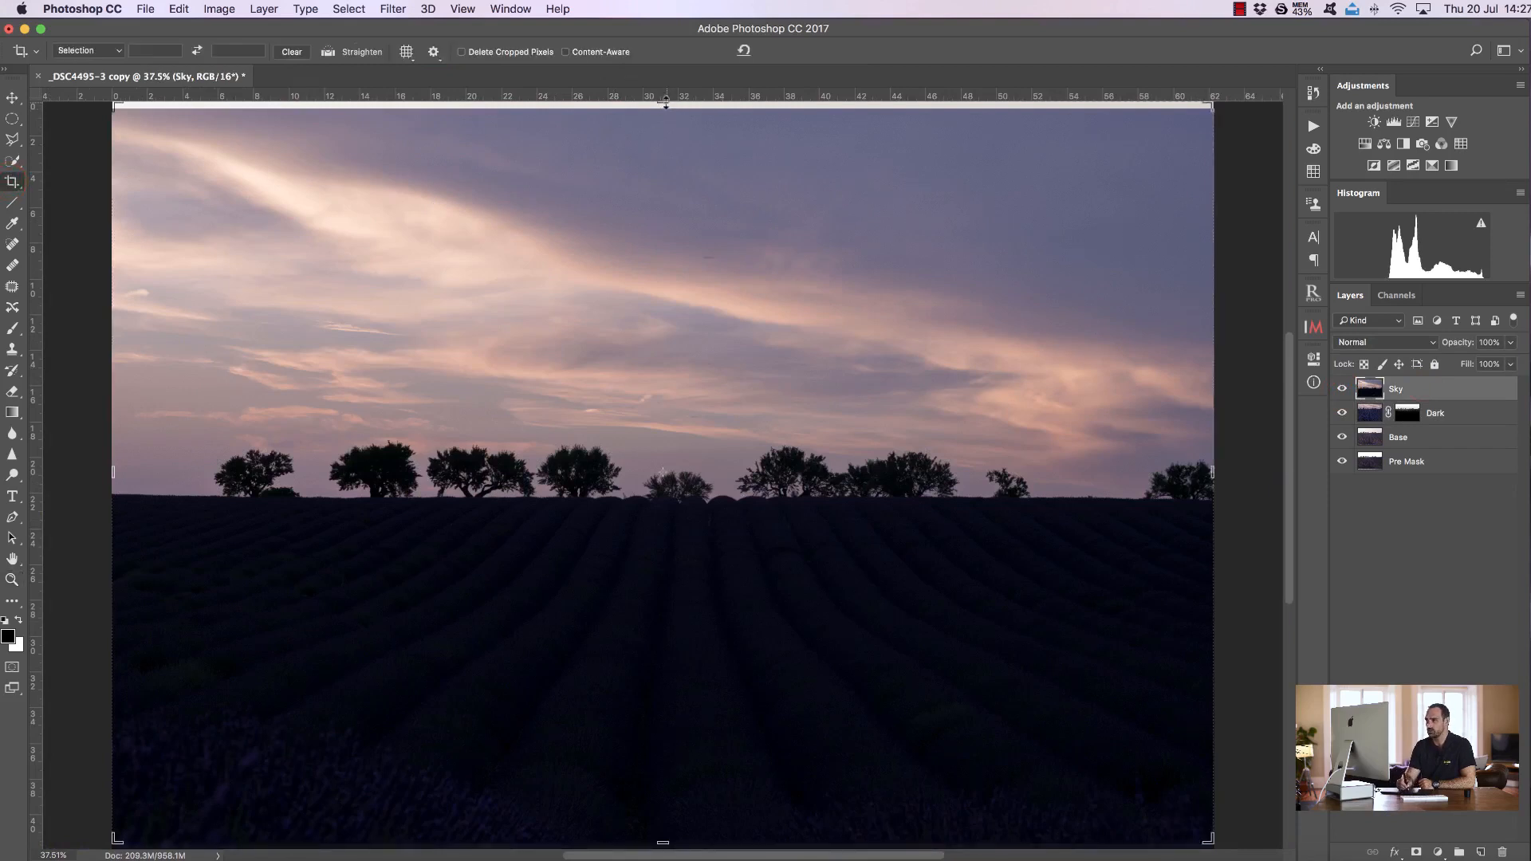
left_click_drag(661, 102, 659, 214)
left_click(798, 51)
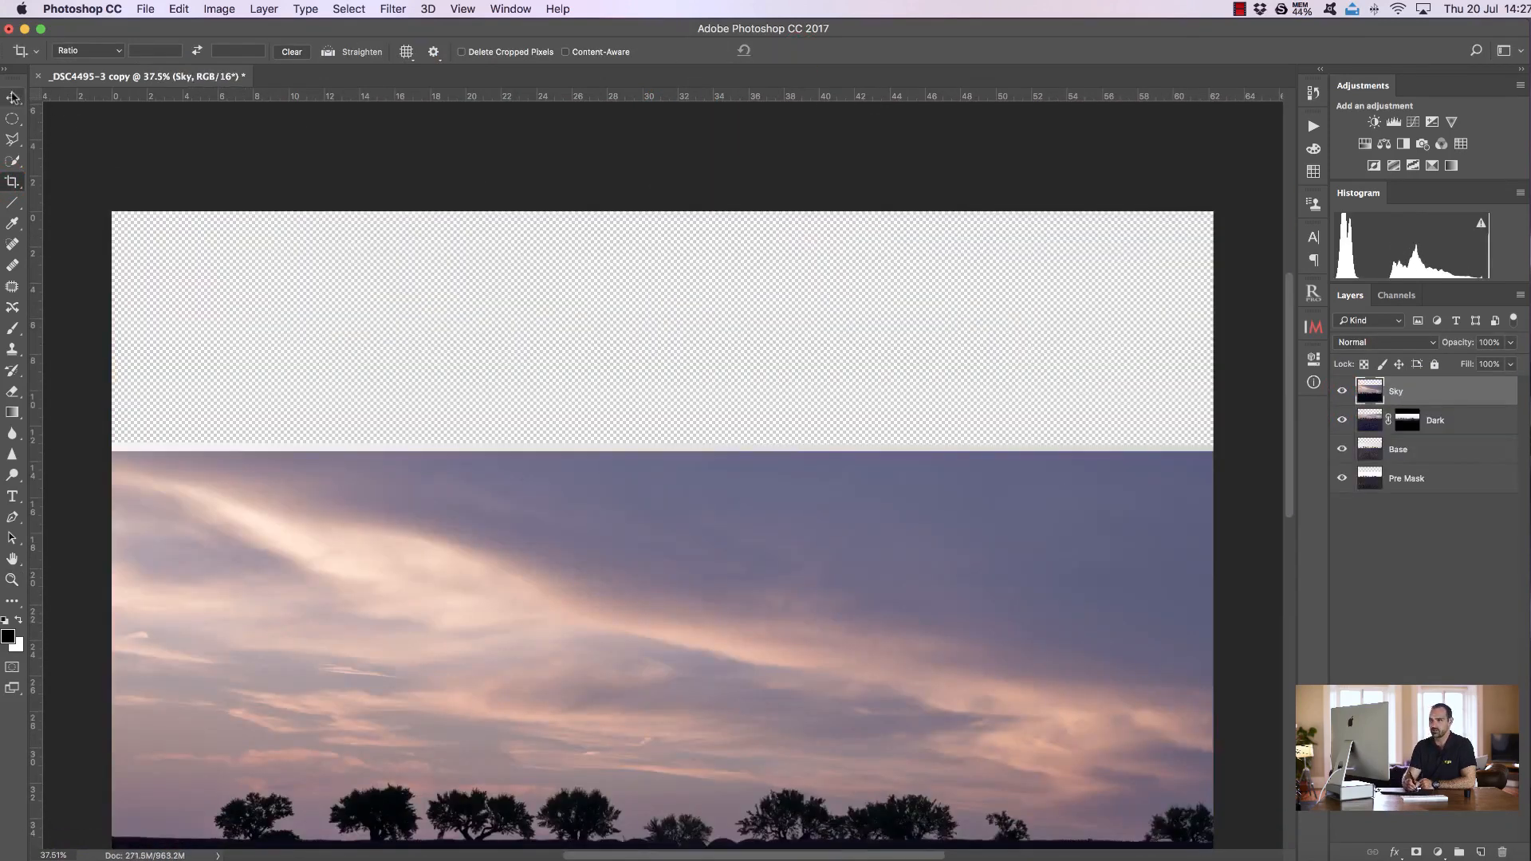
Move the Sky layer upward and set its blend mode to Difference to align it with the layers below
left_click(12, 97)
left_click_drag(706, 582, 707, 508)
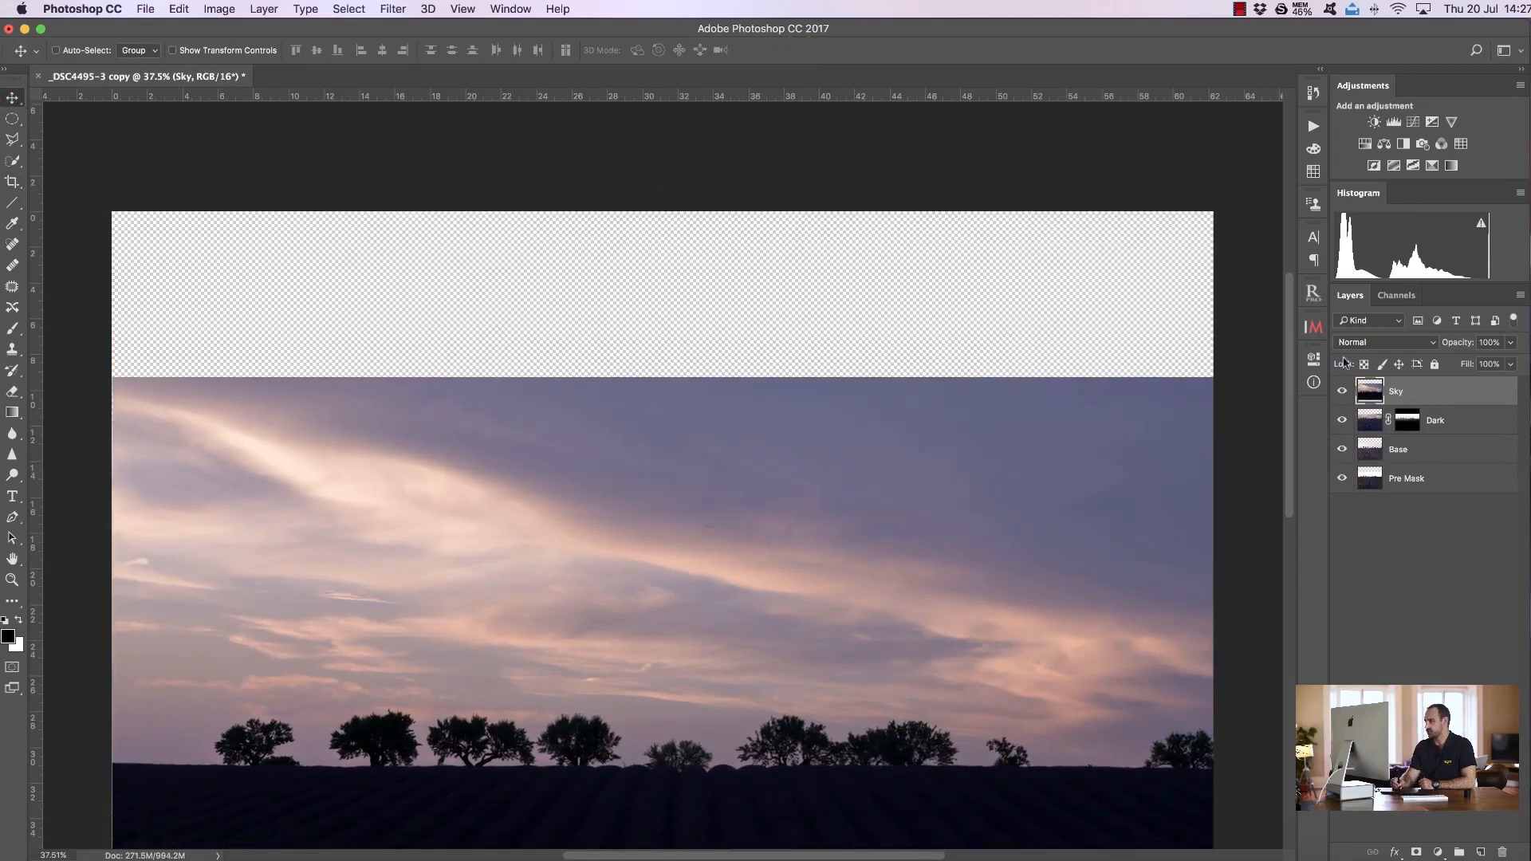
left_click(1371, 342)
left_click(1355, 610)
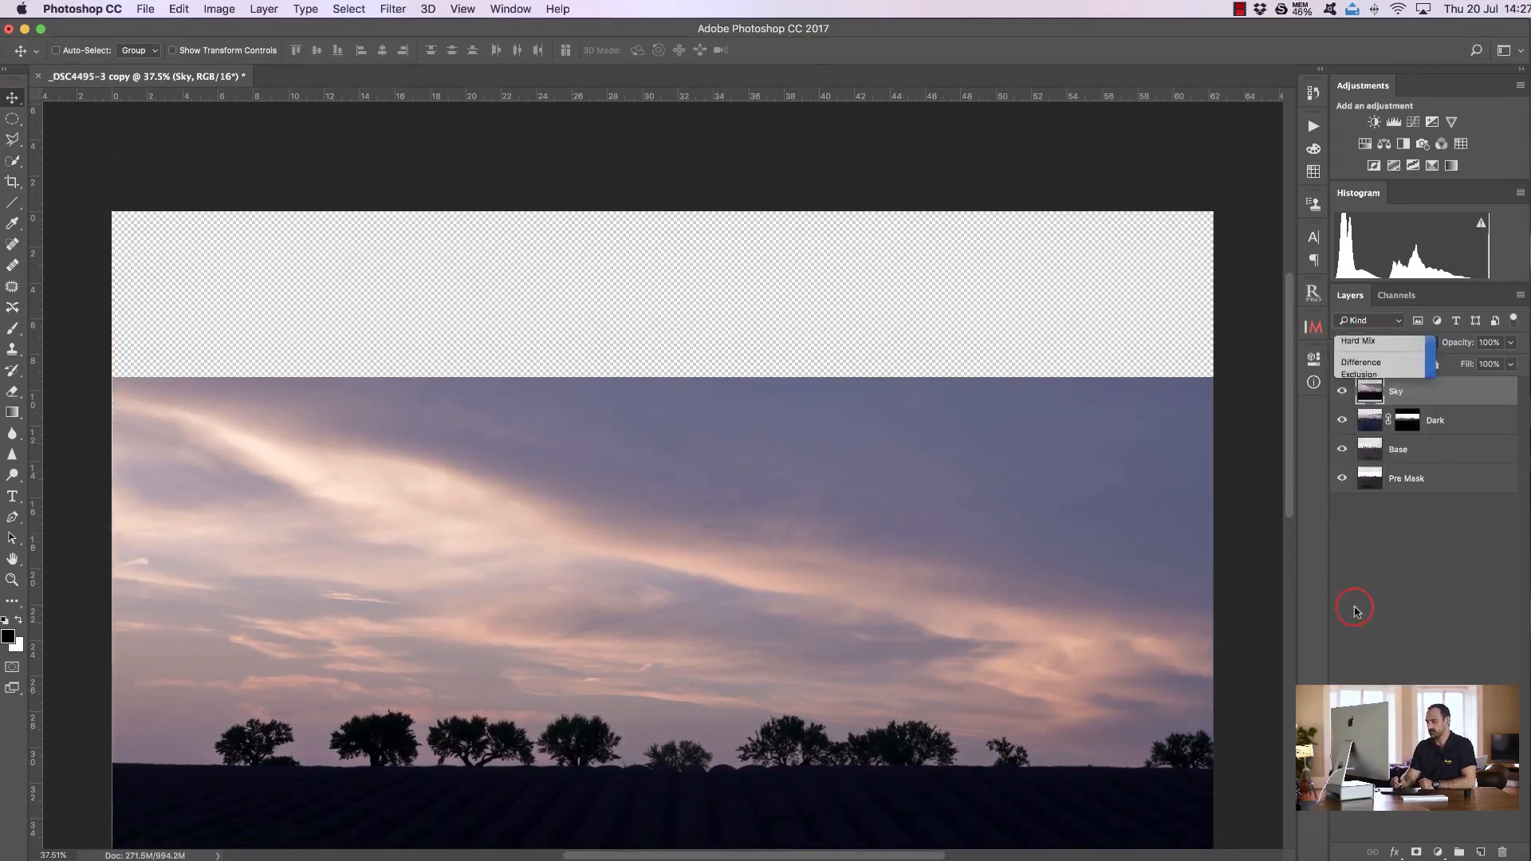
left_click_drag(744, 638, 751, 546)
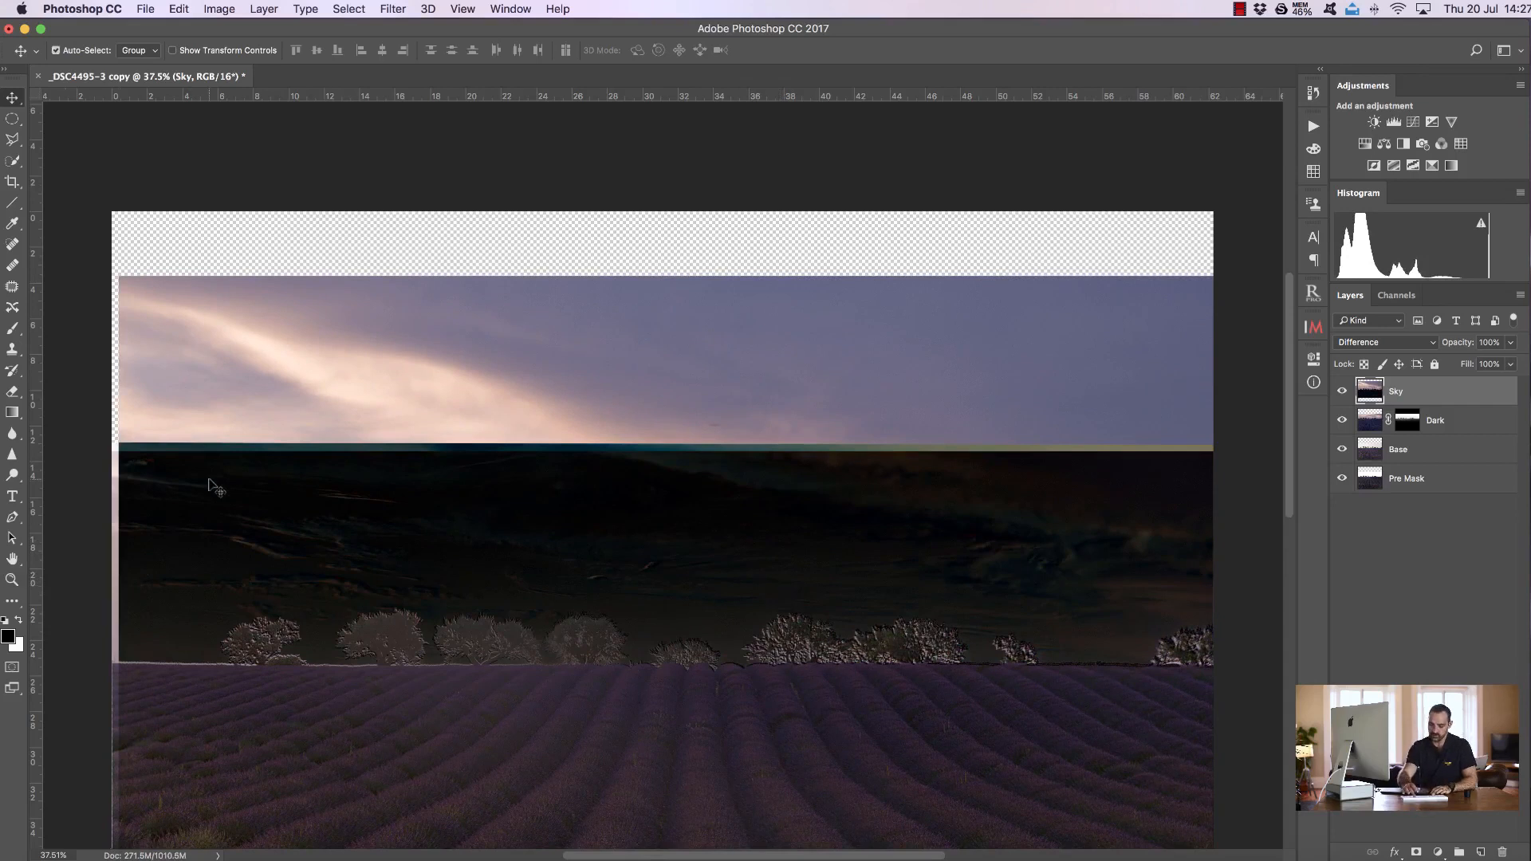
Zoom into the tree line to check the Sky layer's alignment, then set its blend mode back to Normal
scroll(215, 486, "down", 2)
key("z")
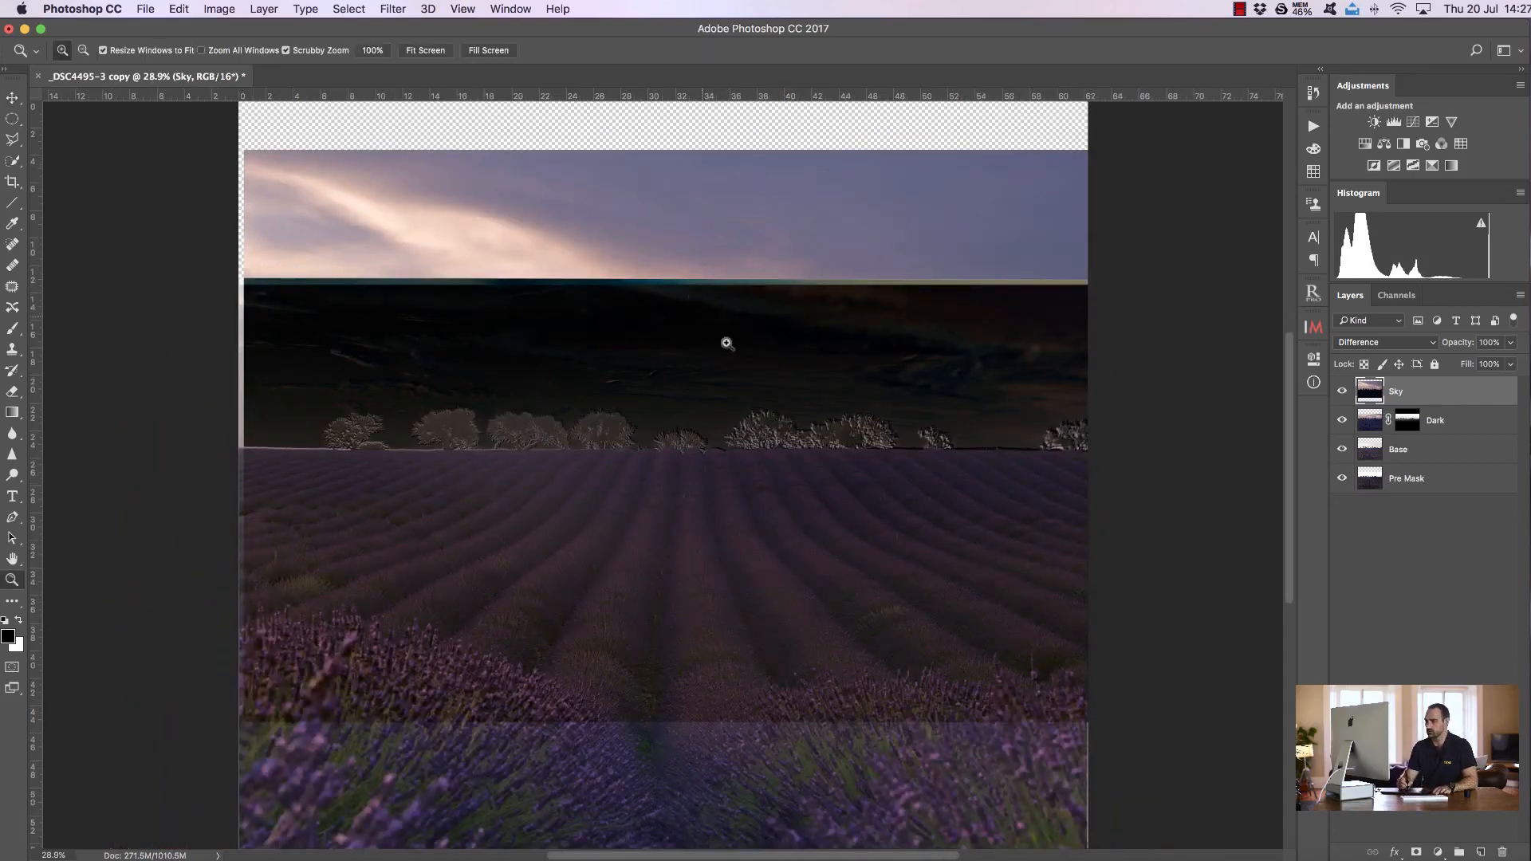
left_click_drag(704, 362, 793, 362)
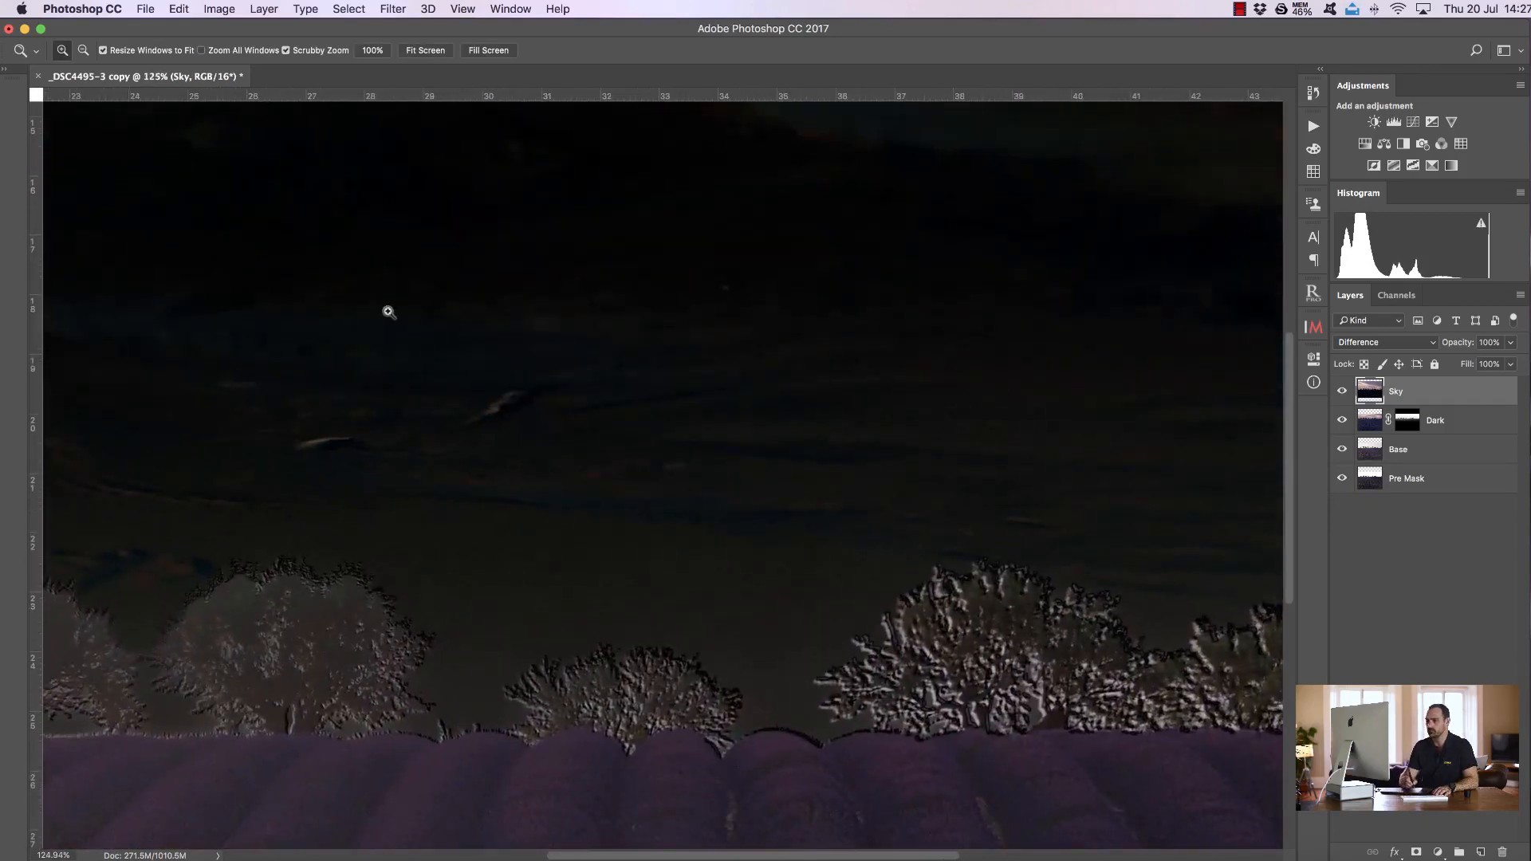
left_click(9, 99)
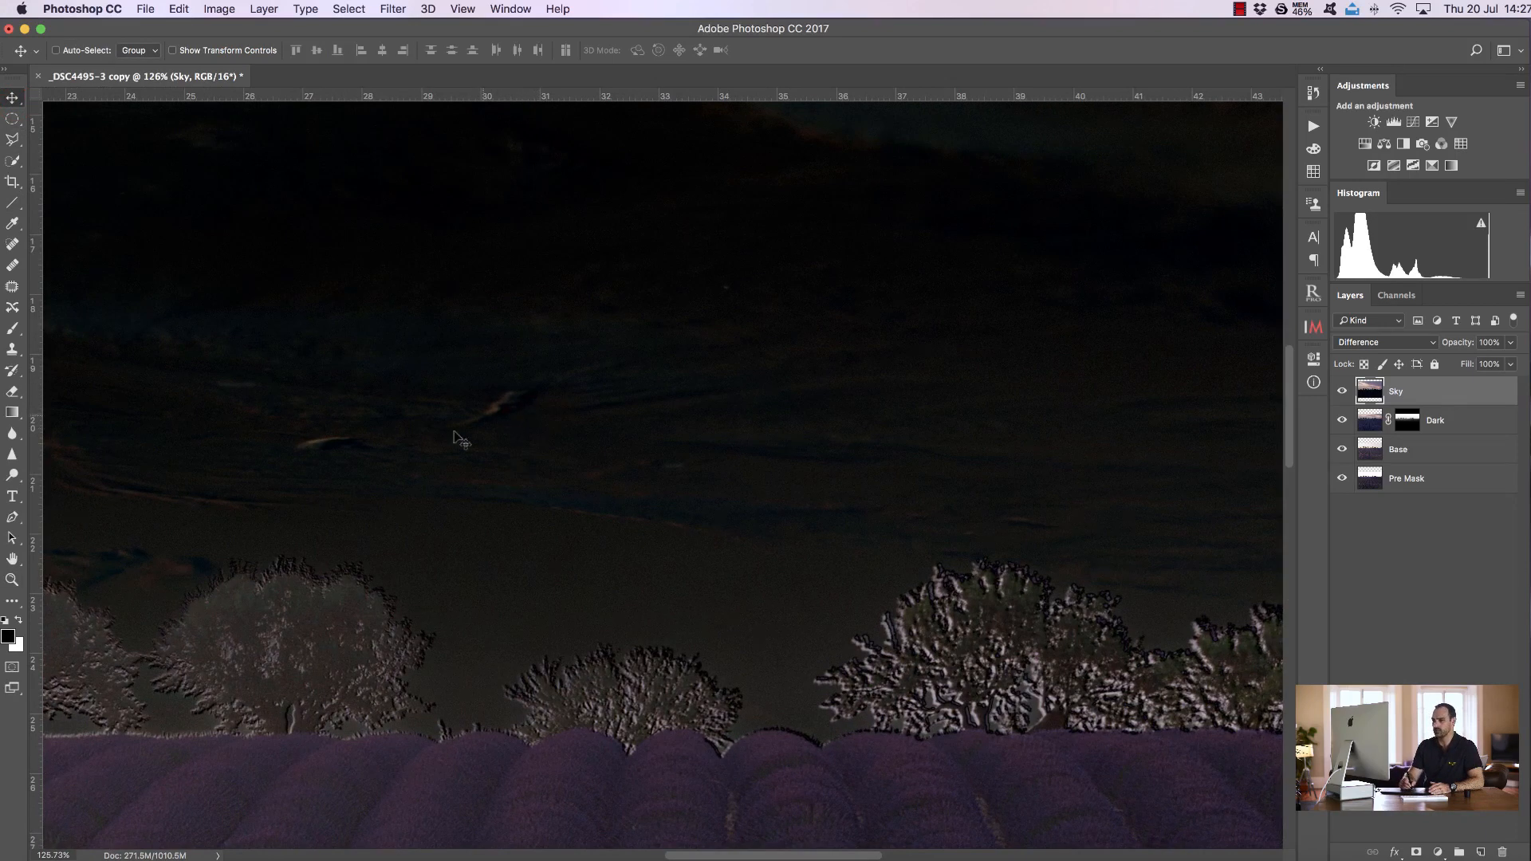
left_click(1405, 342)
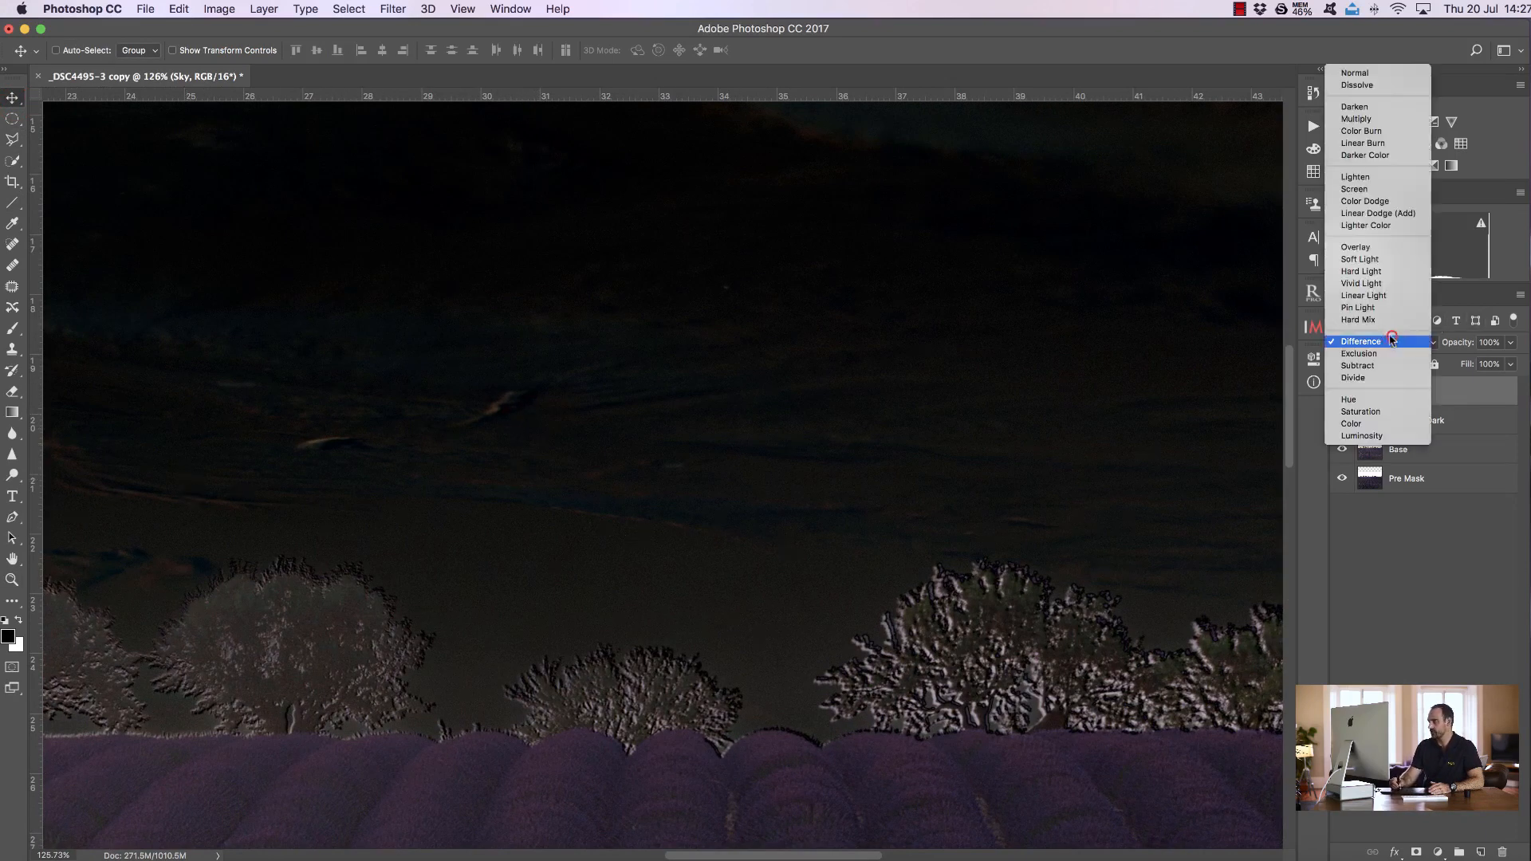
left_click(1371, 75)
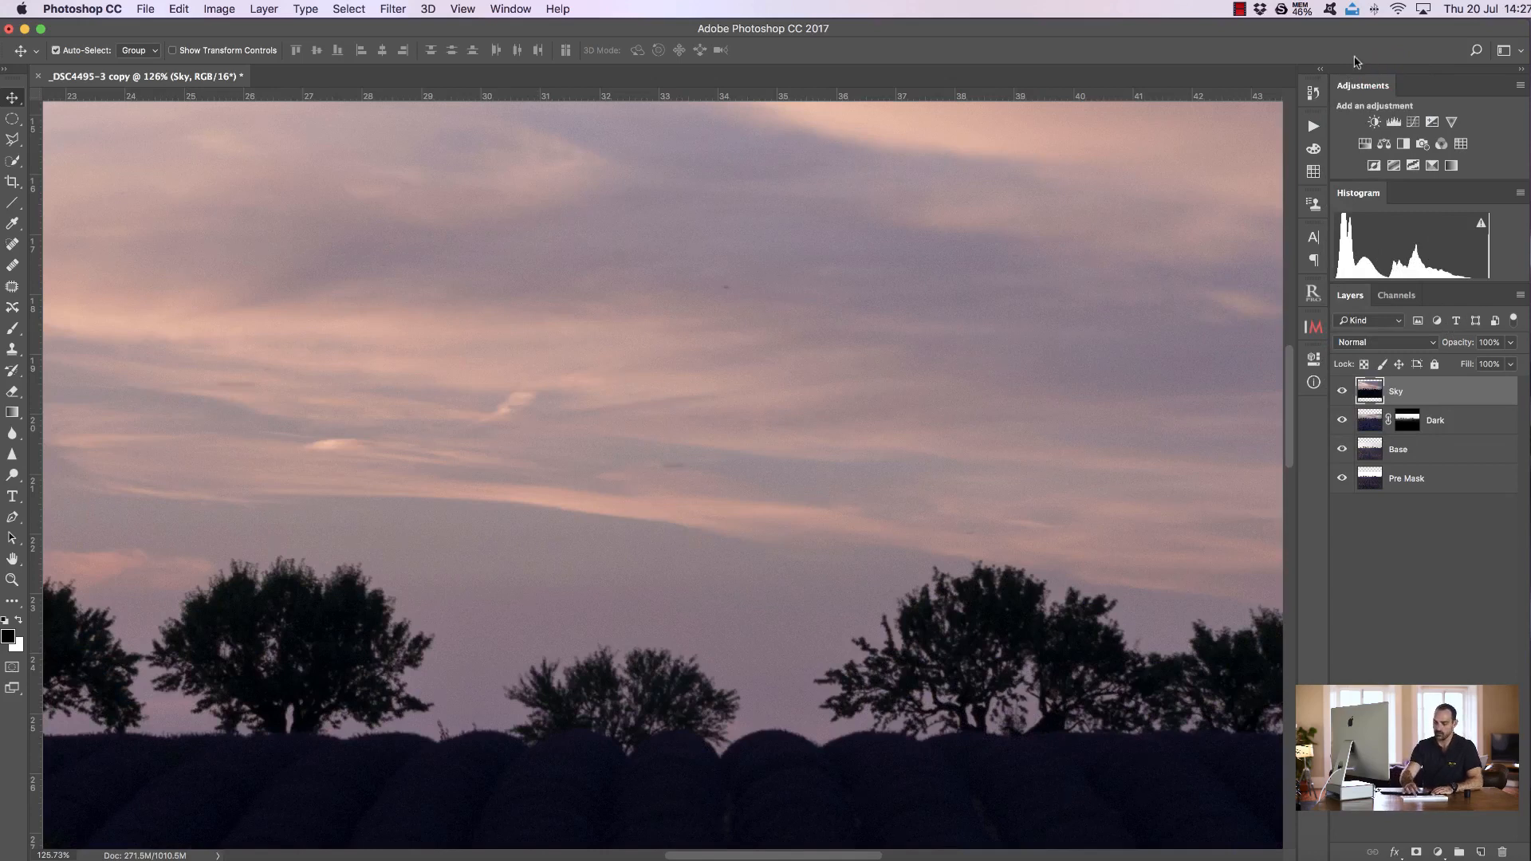
Add a black layer mask to the Sky layer and paint white over the sky with the brush at 100% opacity
key("super+0")
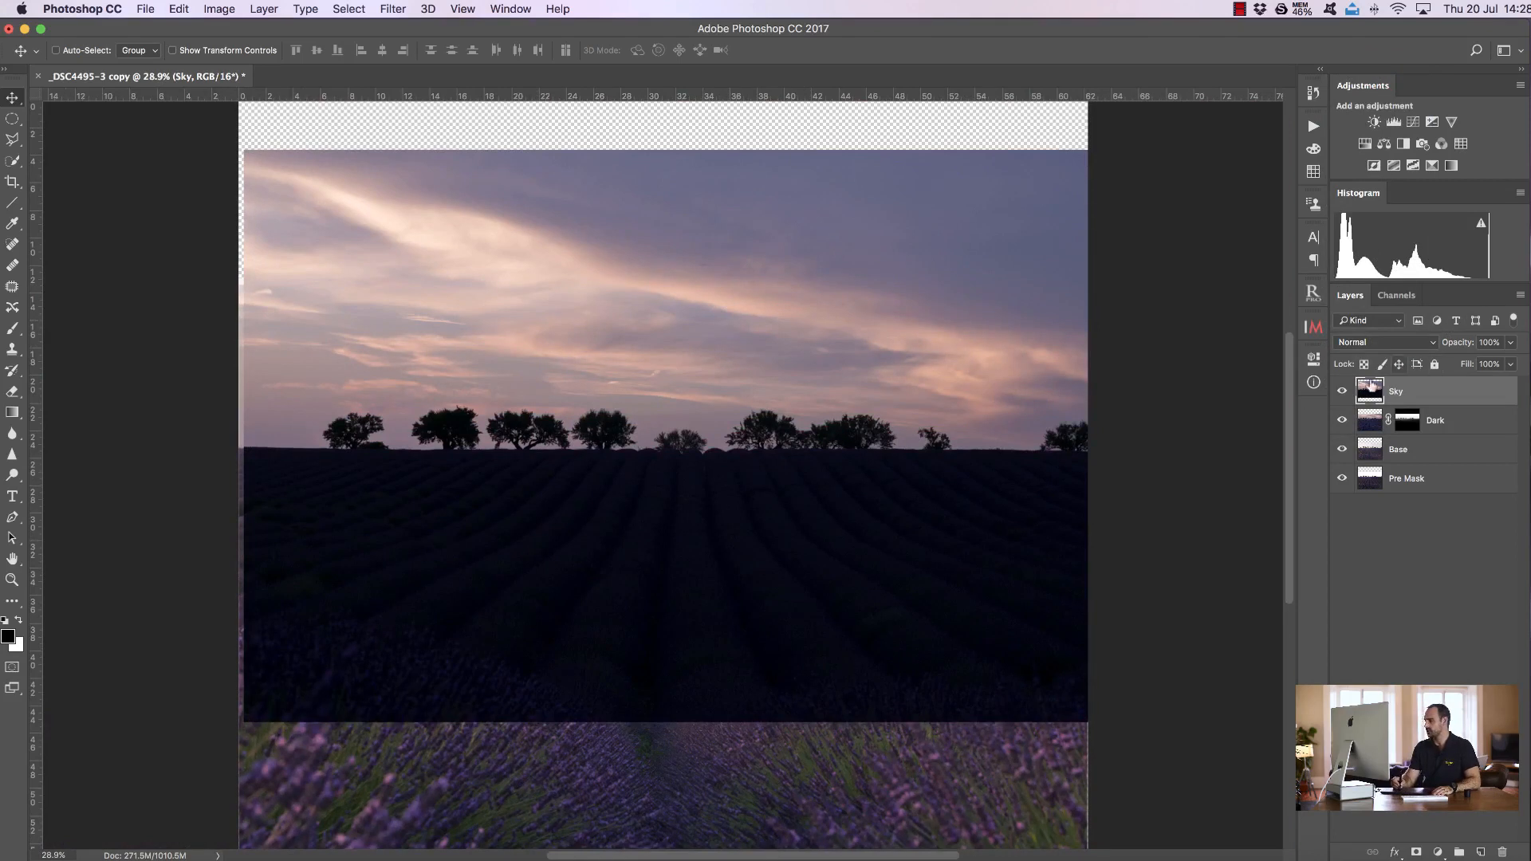
left_click(1413, 851, "alt")
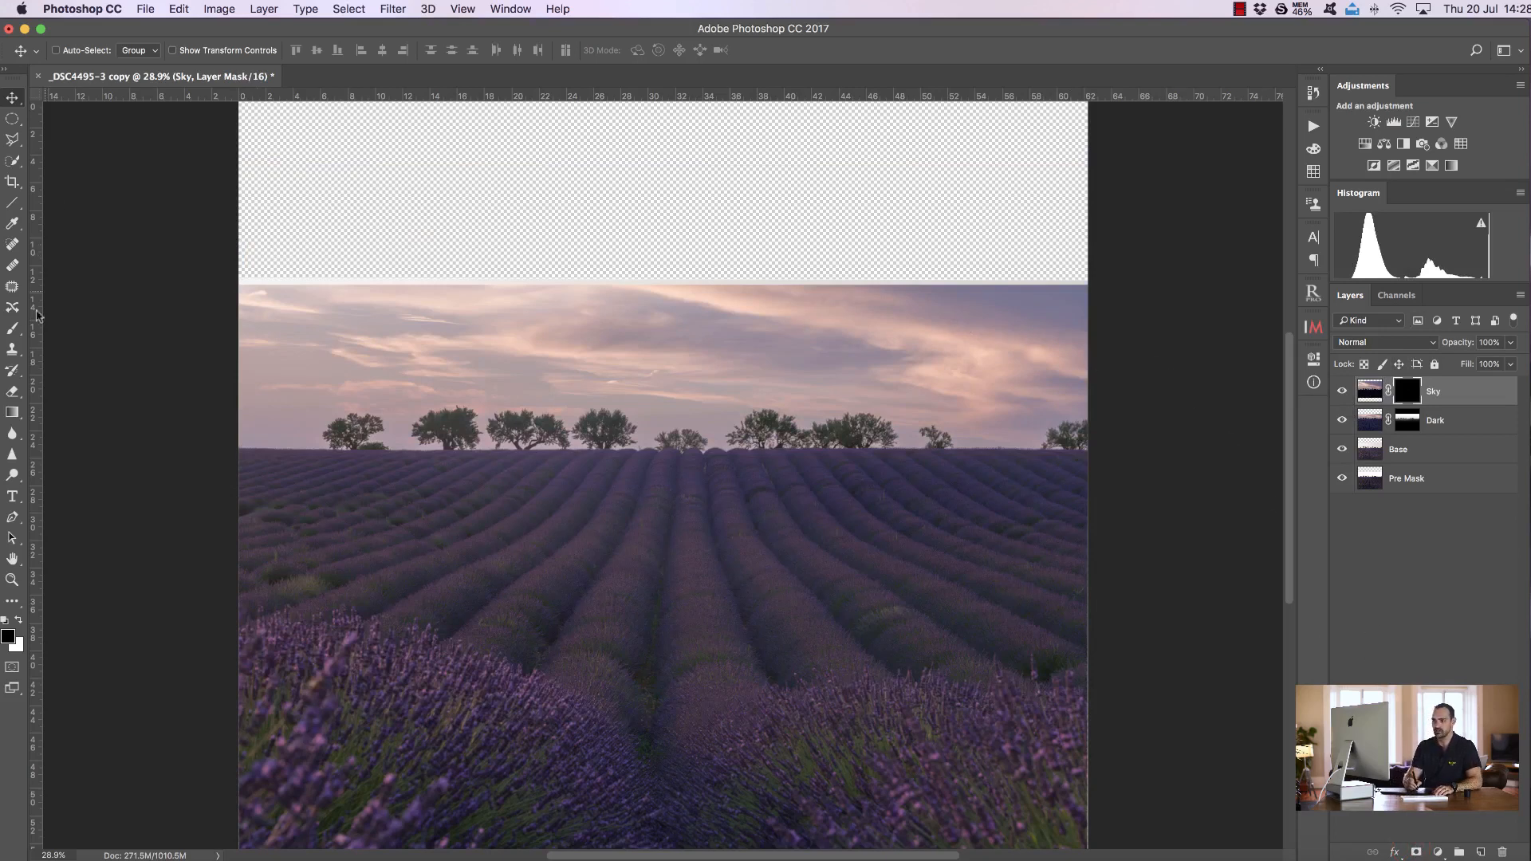
left_click(11, 328)
left_click(18, 619)
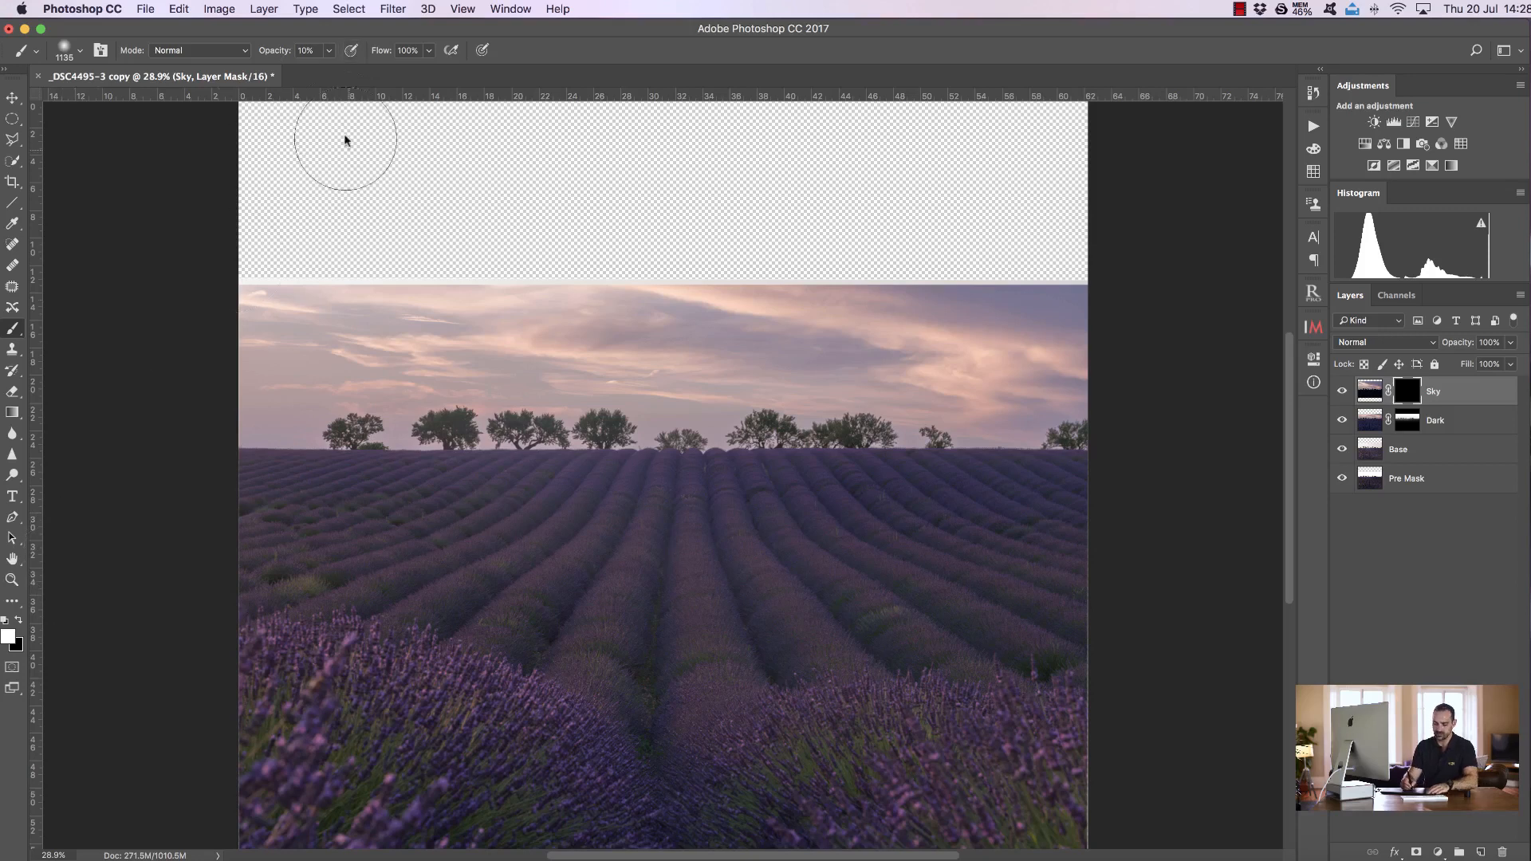
key("0")
mouse_move(239, 266)
left_mouse_down()
mouse_move(650, 262)
mouse_move(1169, 289)
mouse_move(752, 225)
mouse_move(209, 214)
mouse_move(217, 186)
mouse_move(1073, 222)
mouse_move(1223, 211)
mouse_move(548, 166)
mouse_move(1171, 185)
mouse_move(1004, 169)
mouse_move(442, 153)
mouse_move(128, 173)
mouse_move(275, 186)
left_mouse_up()
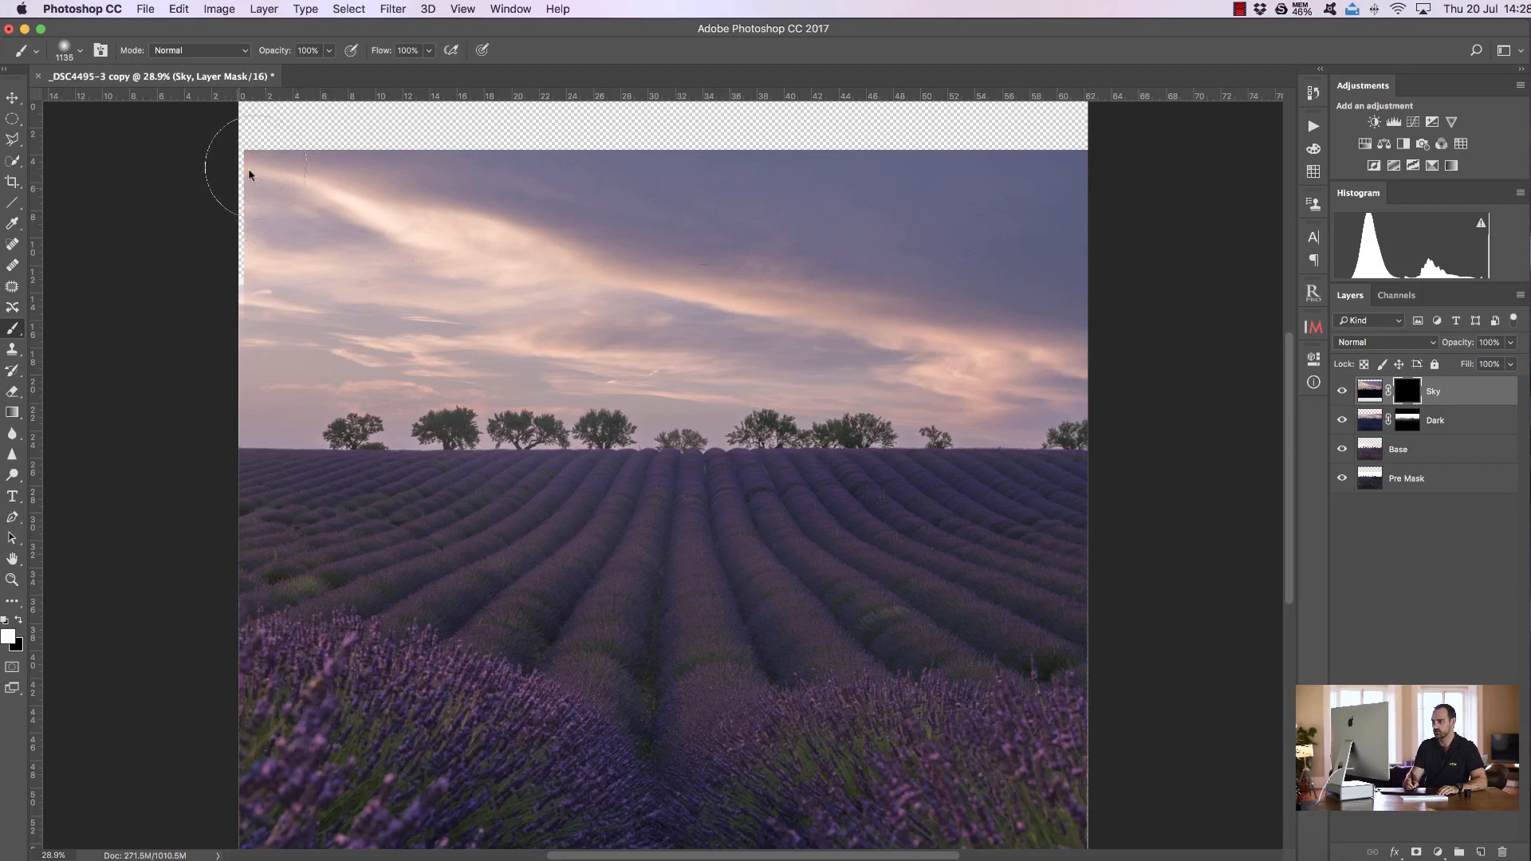
left_click_drag(1289, 469, 1294, 474)
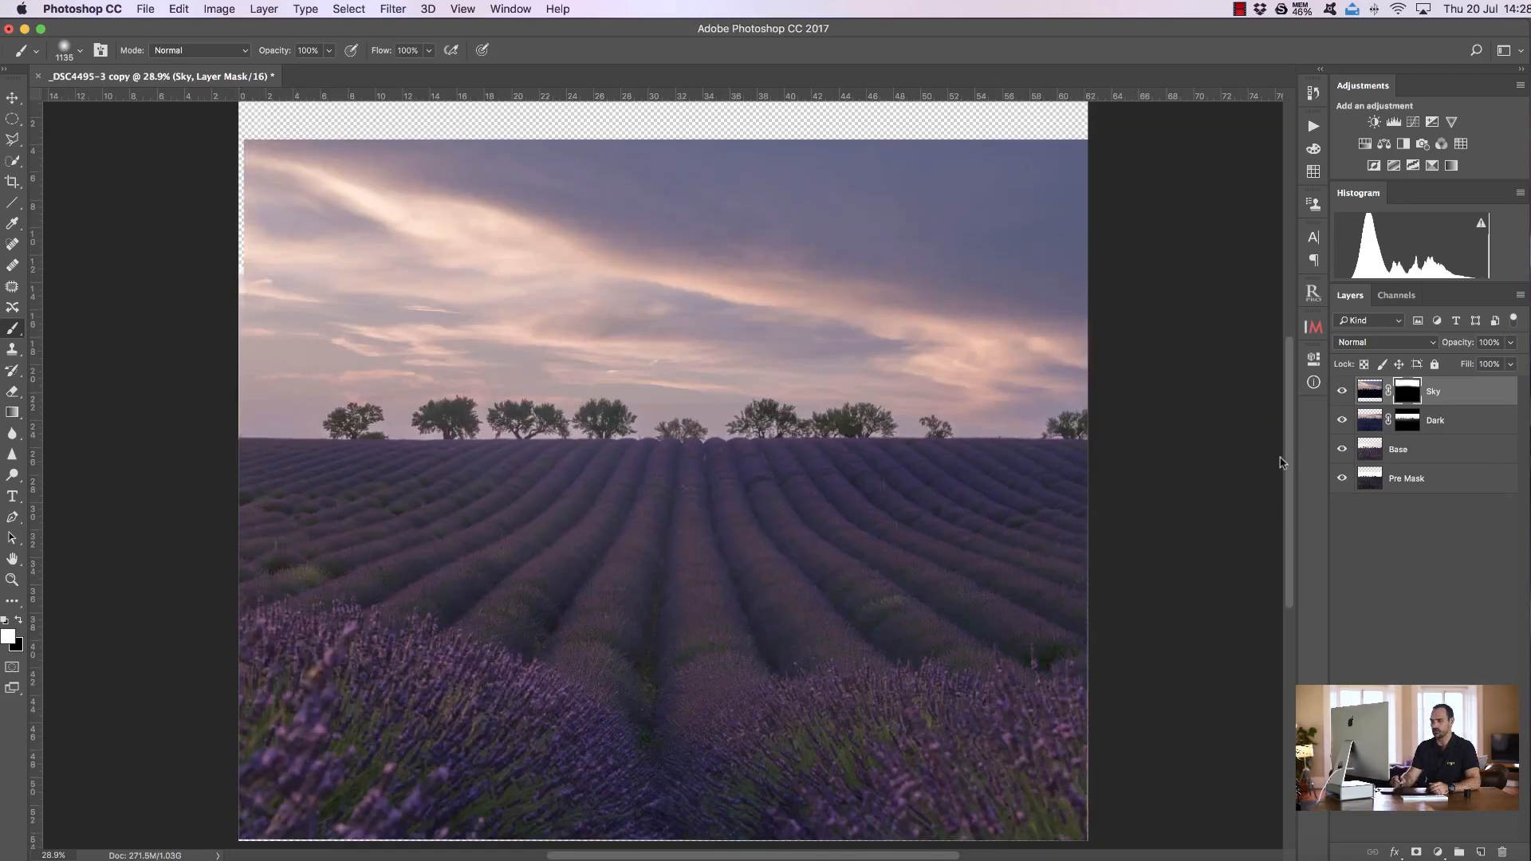
Crop the image to trim away the transparent area at the top and the uneven edges
left_click(13, 181)
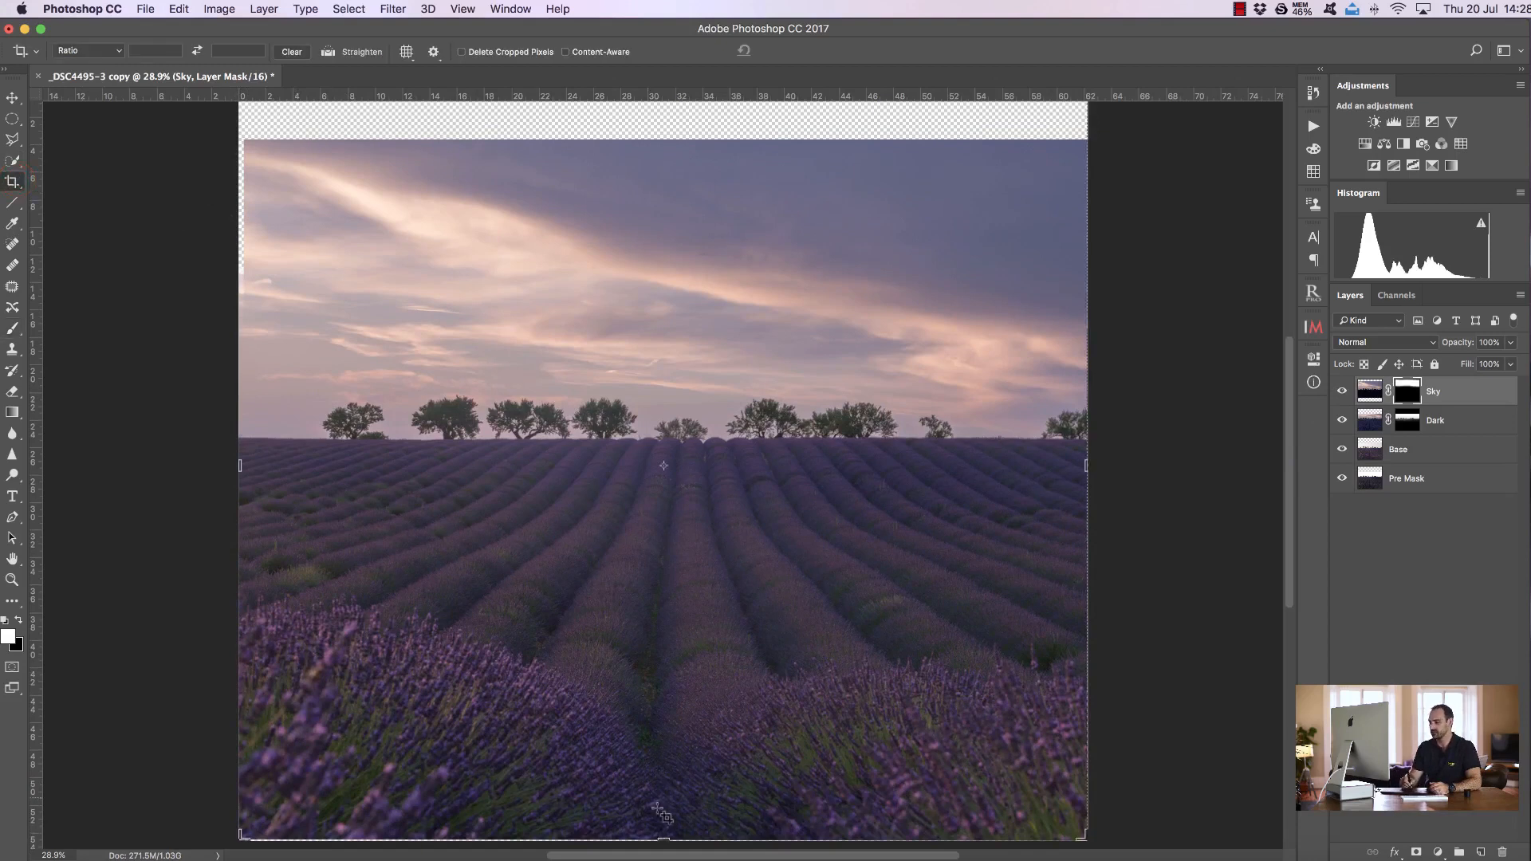
left_click_drag(1293, 456, 1252, 401)
left_click_drag(663, 150, 670, 185)
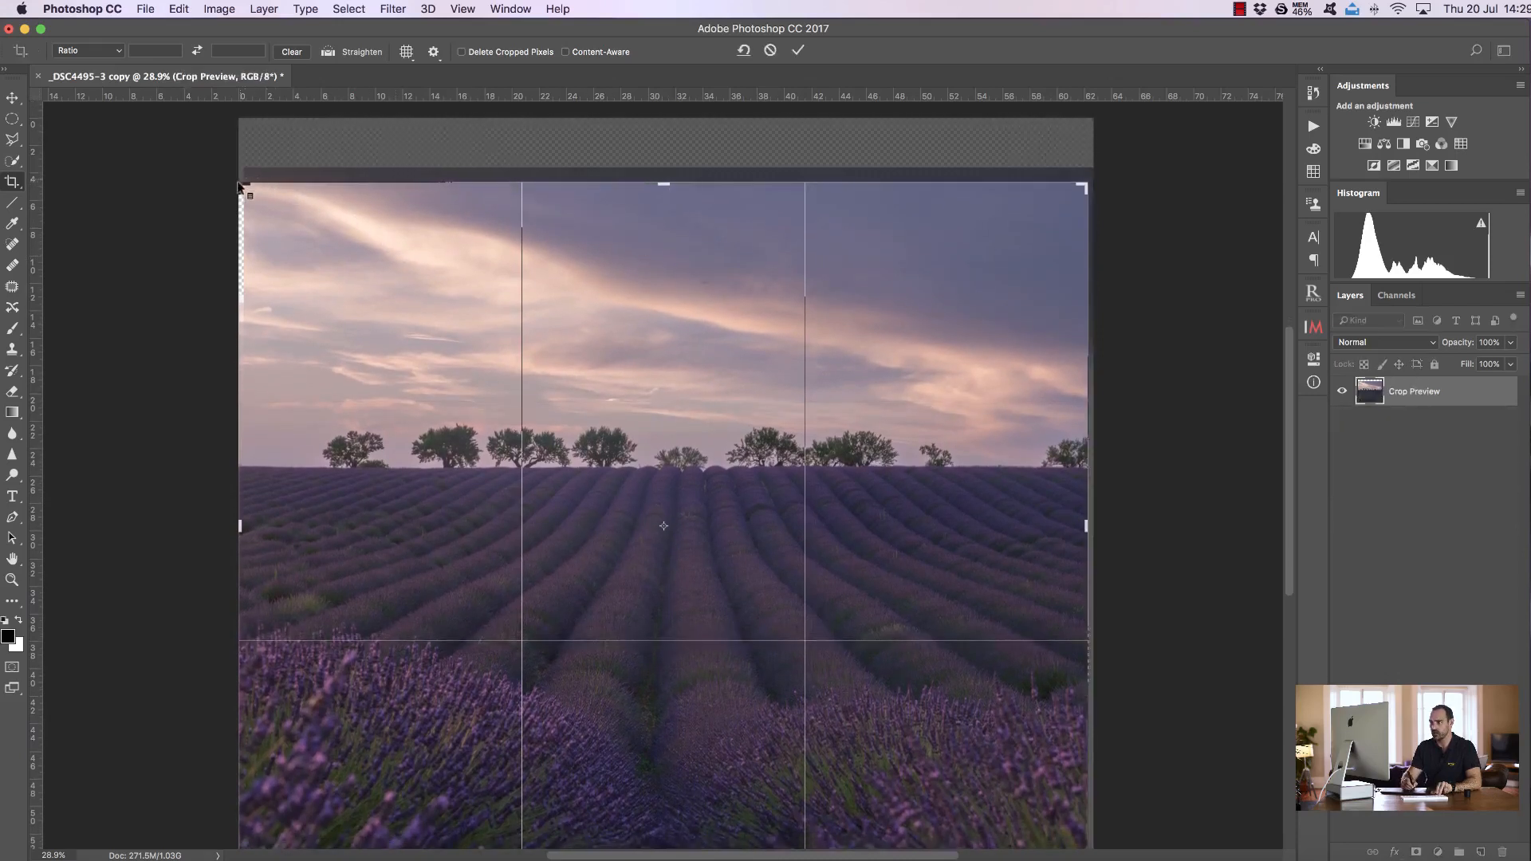
left_click_drag(232, 530, 244, 527)
left_click_drag(1079, 525, 1077, 526)
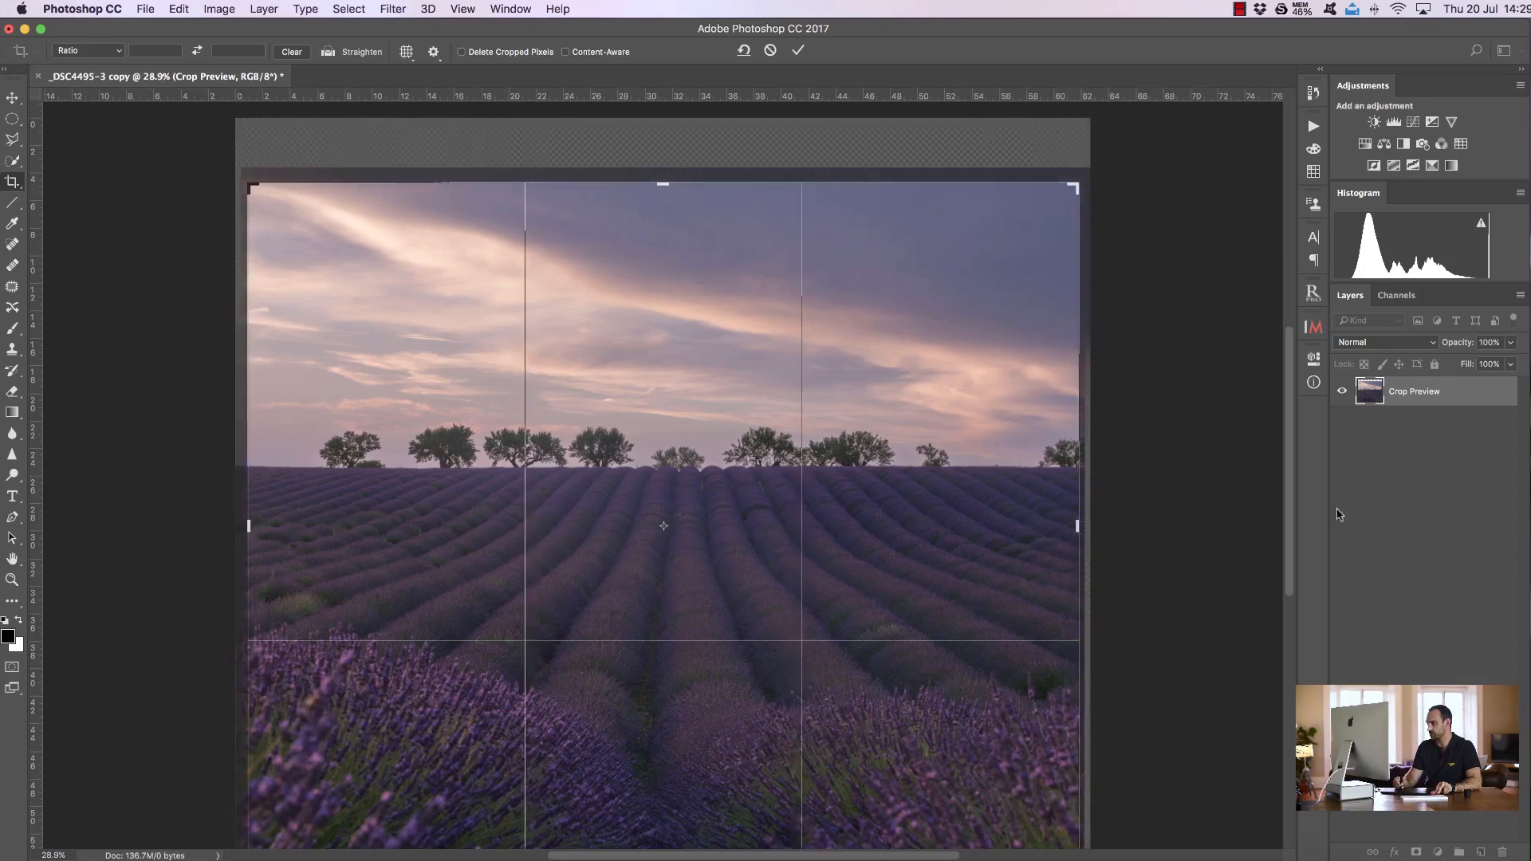
scroll(1291, 536, "down", 4)
left_click_drag(660, 759, 663, 753)
left_click(249, 416)
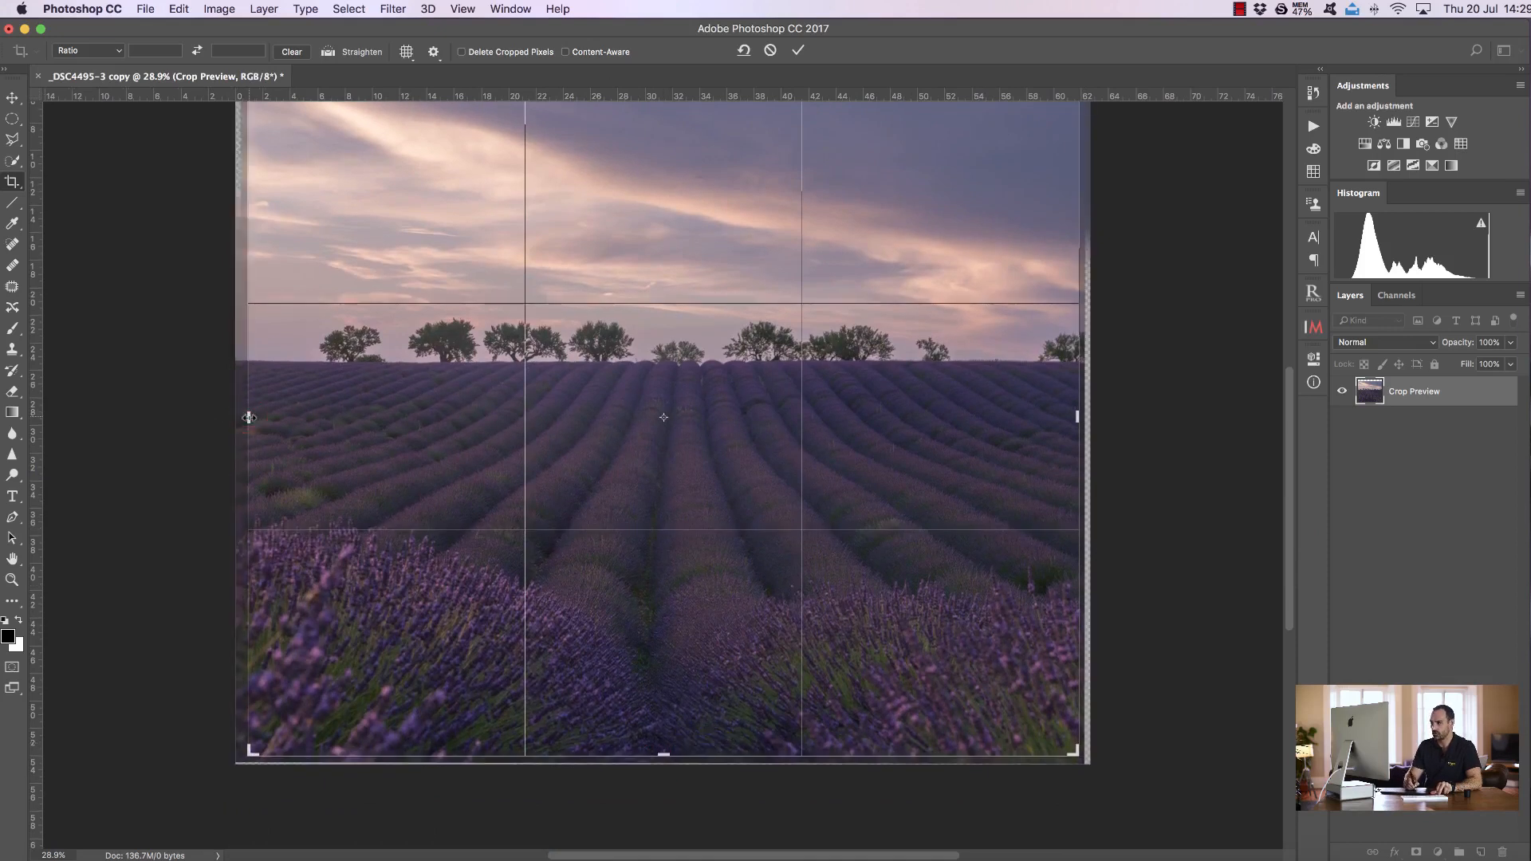
left_click_drag(249, 417, 262, 417)
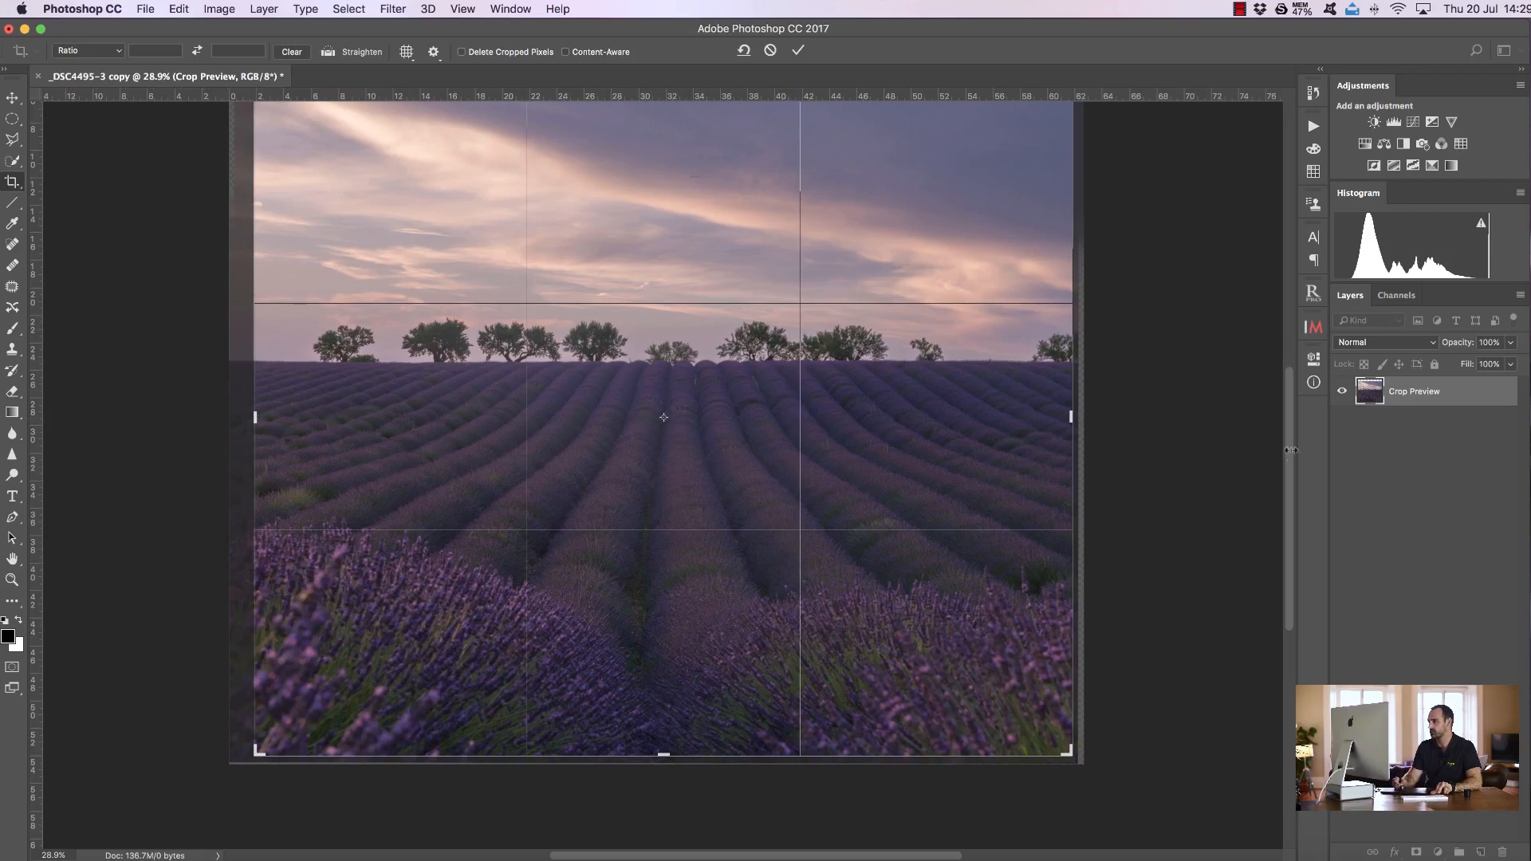
scroll(895, 233, "up", 5)
left_click(798, 51)
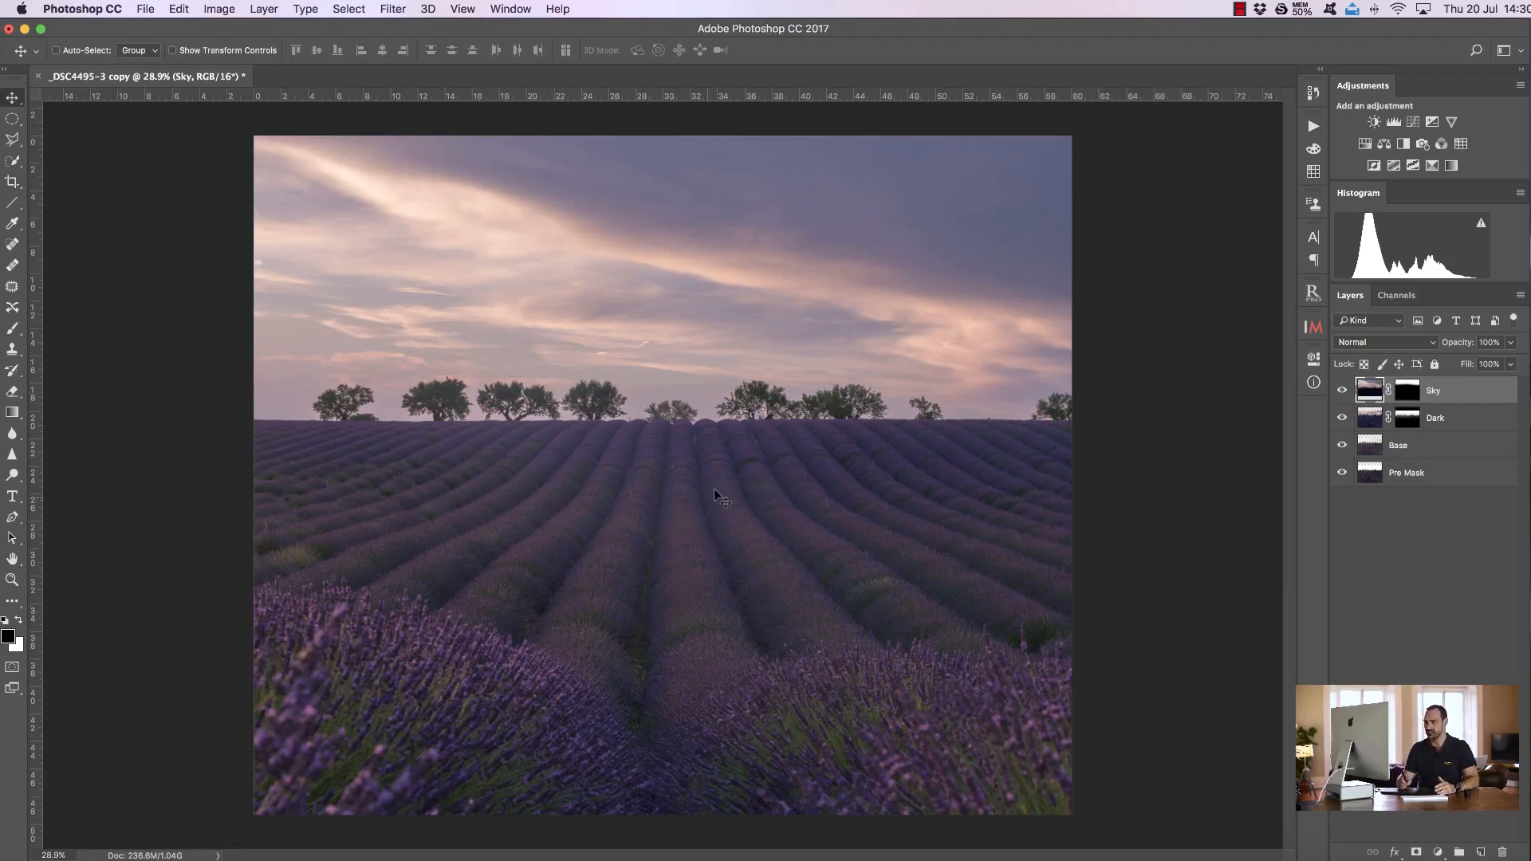
Select all four layers, link them together, and reselect the Sky layer
left_click(1447, 476, "shift")
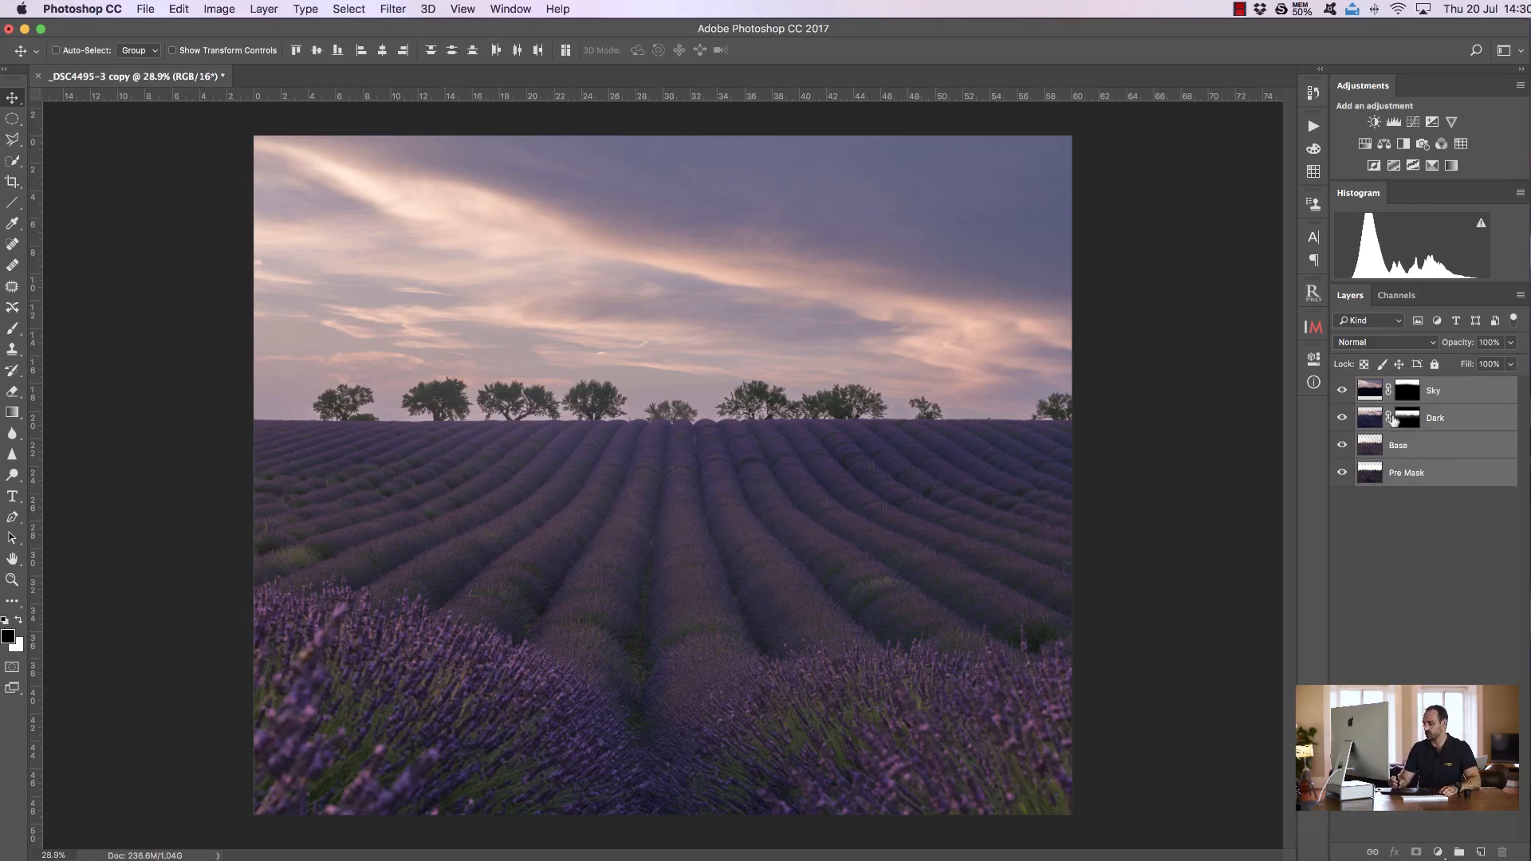
right_click(1433, 440)
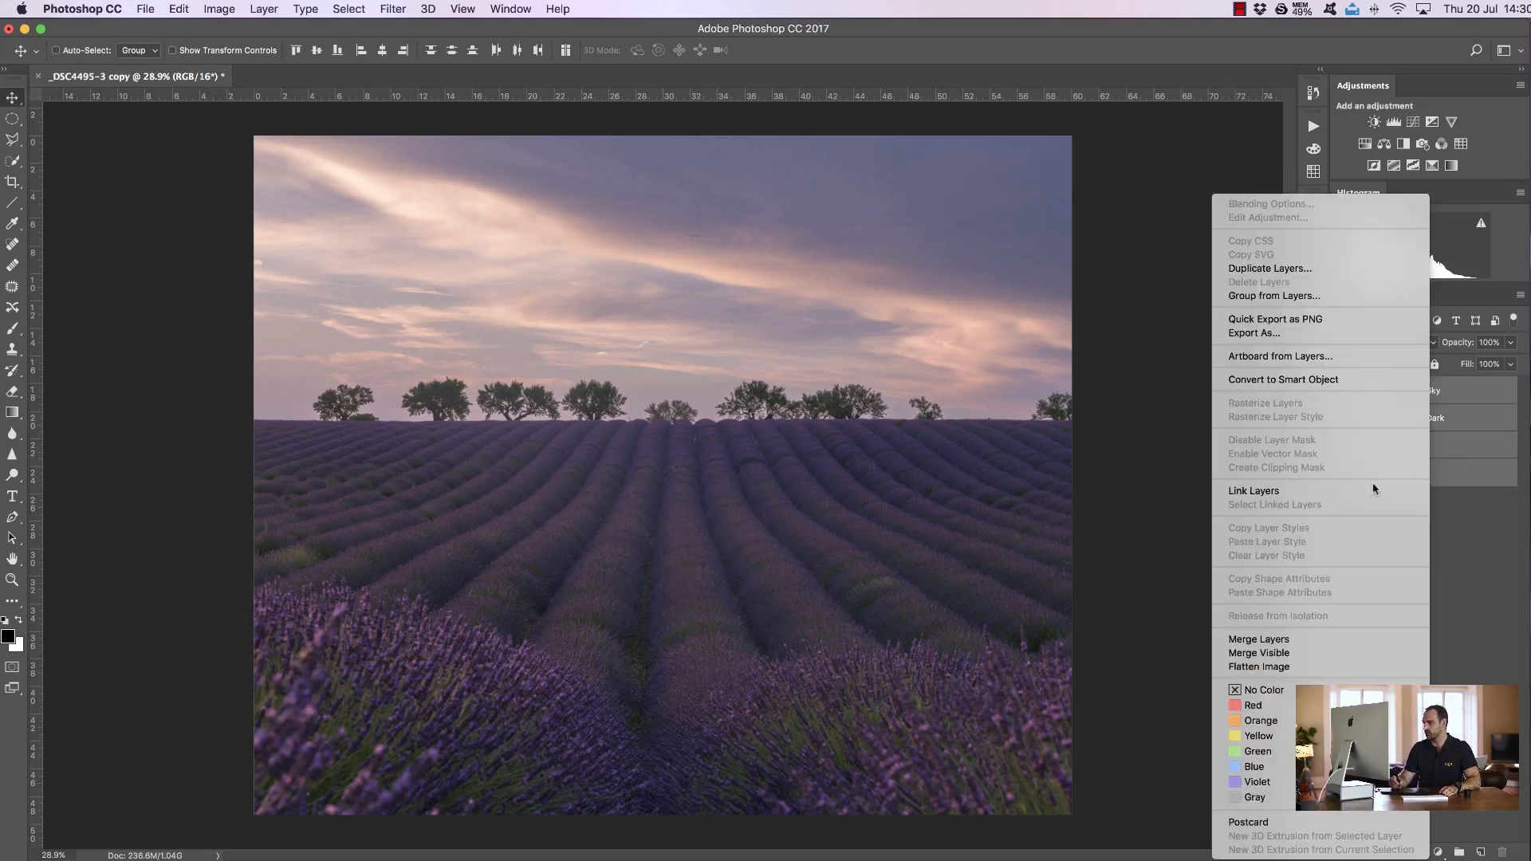
left_click(1312, 493)
left_click(1438, 392)
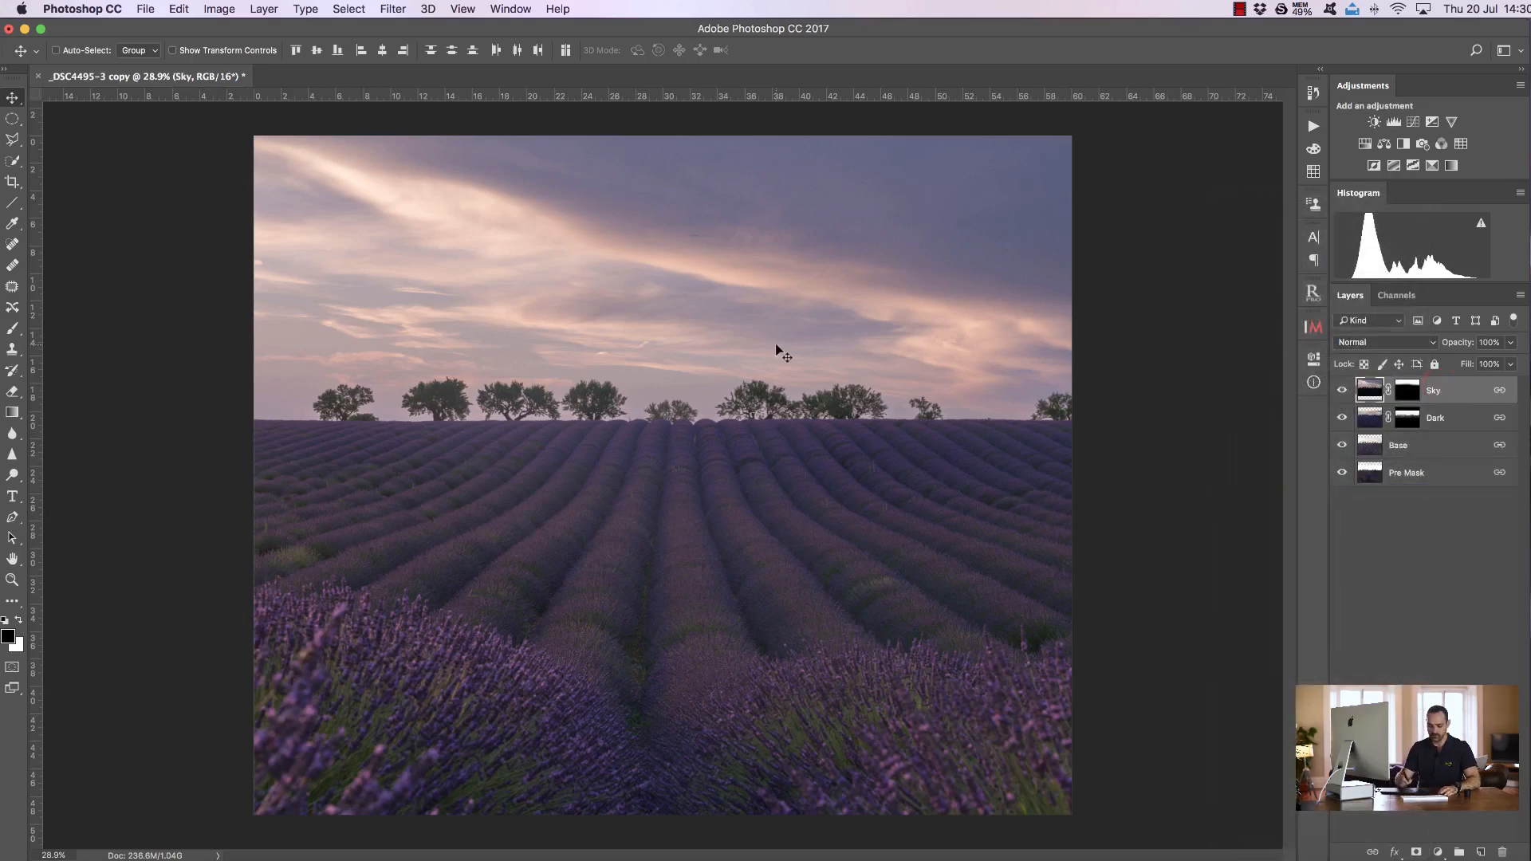
Free Transform the linked layers, stretching them horizontally to about 107% width
key("super+t")
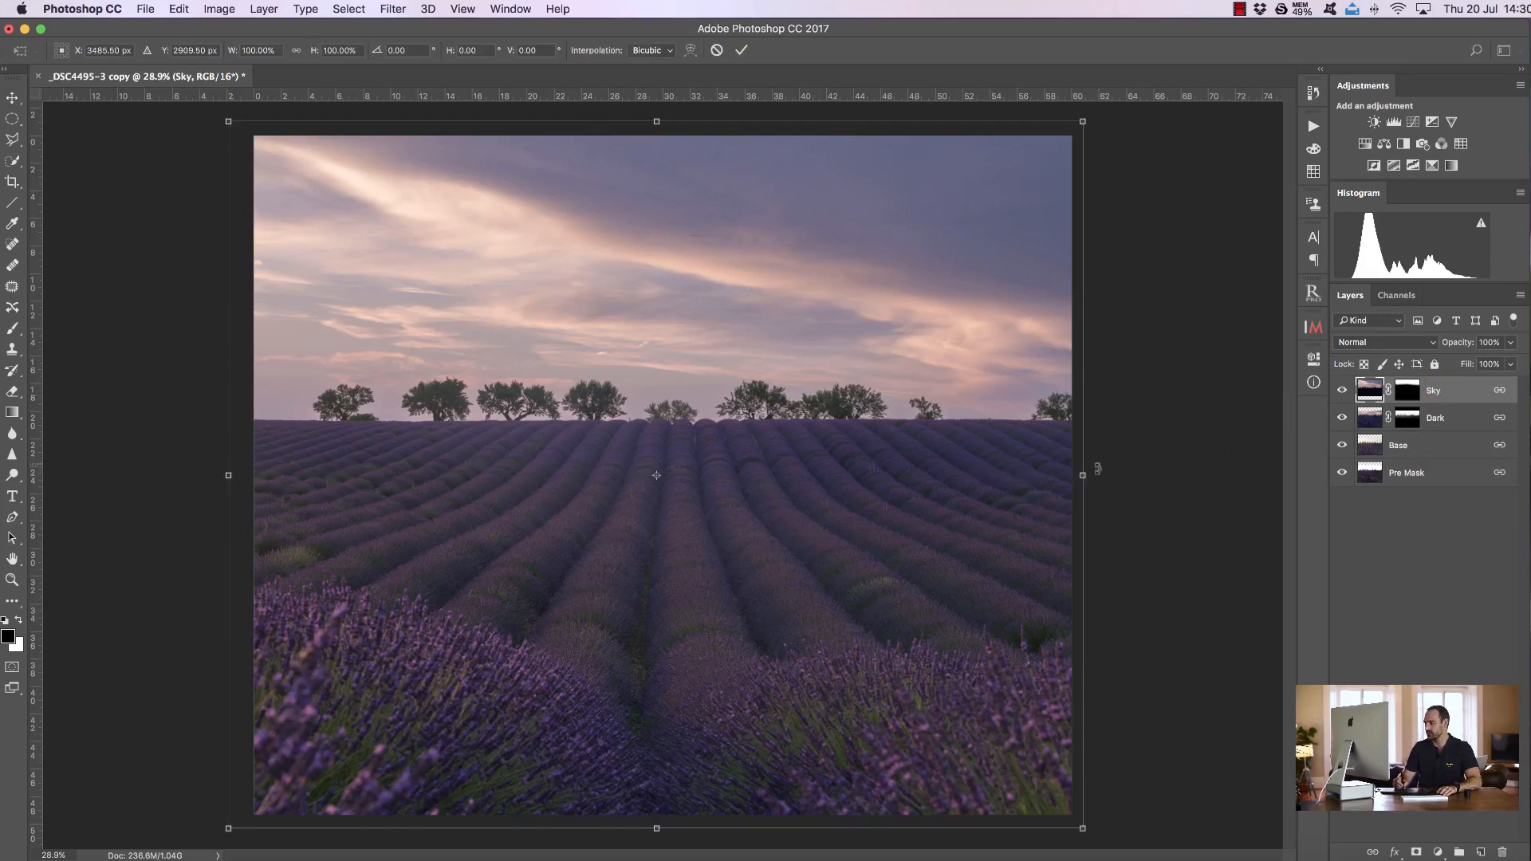
left_click_drag(1082, 473, 1144, 476)
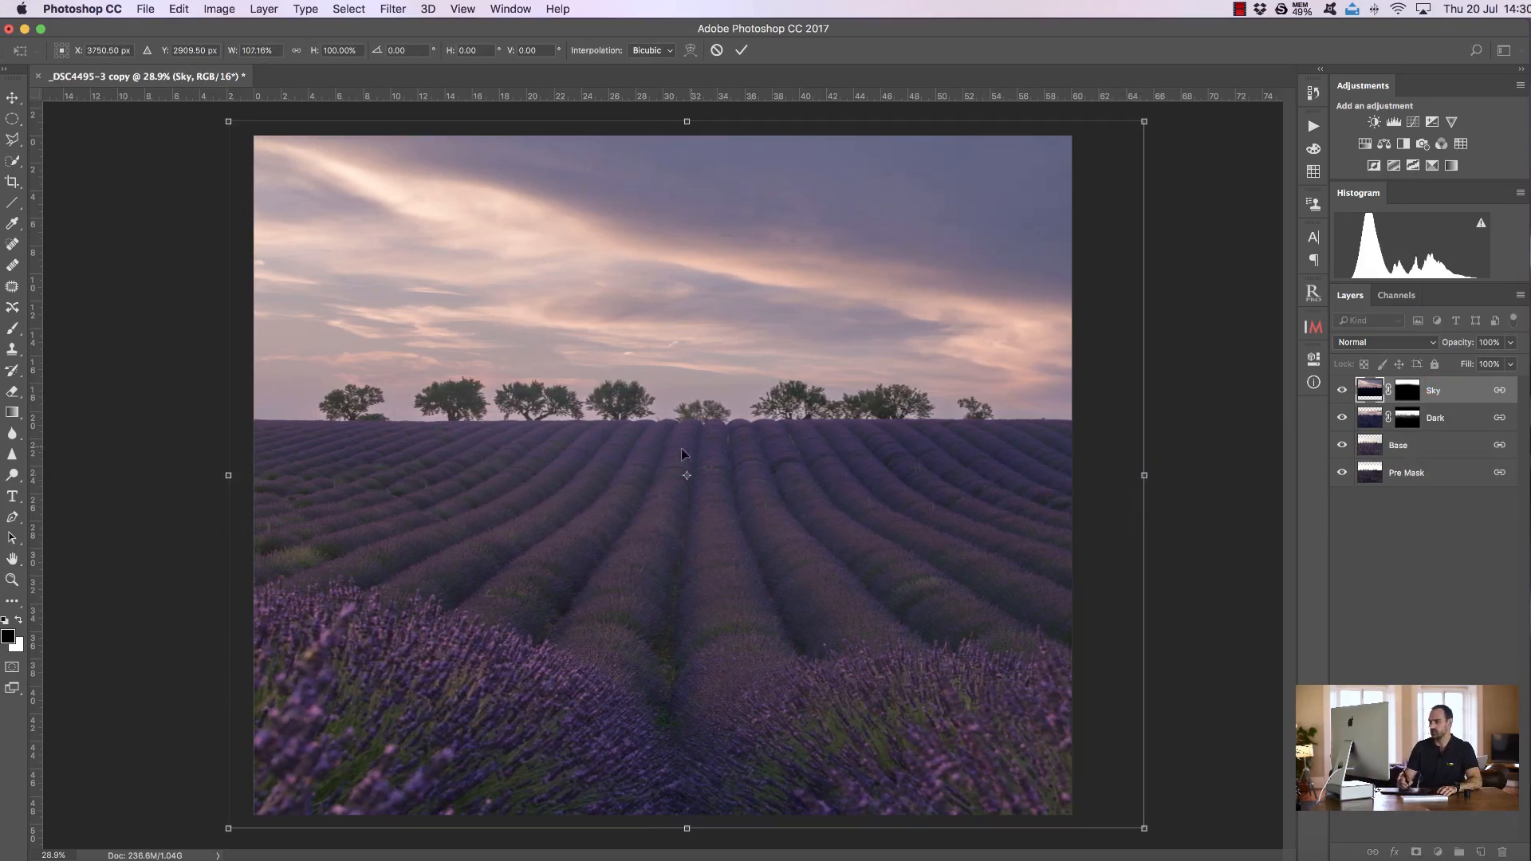
left_click(742, 50)
Crop the image again, extending the right edge to include the stretched area
left_click(12, 181)
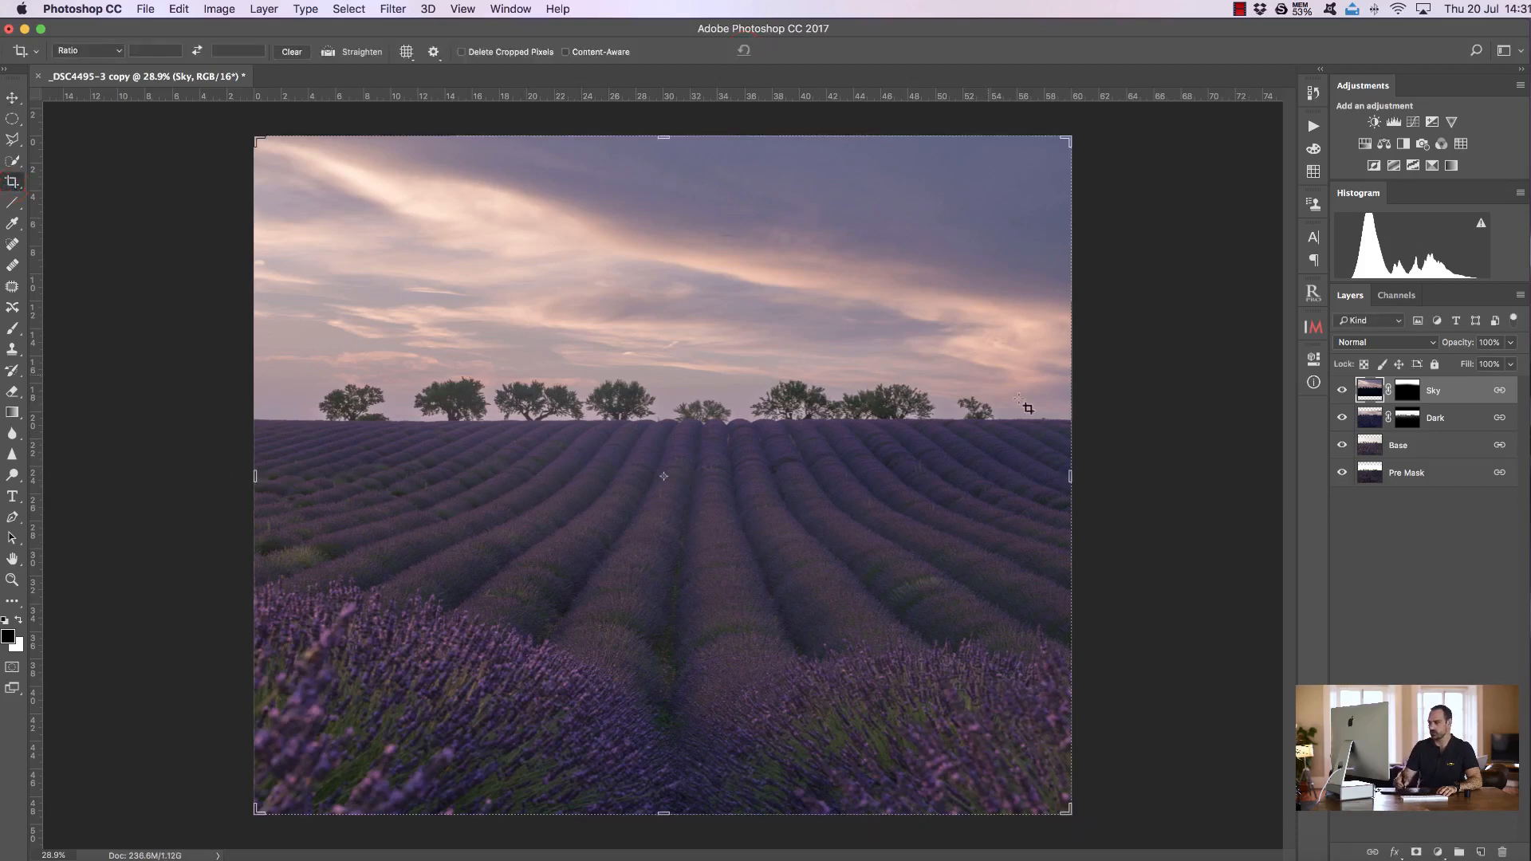
left_click_drag(1071, 478, 1102, 477)
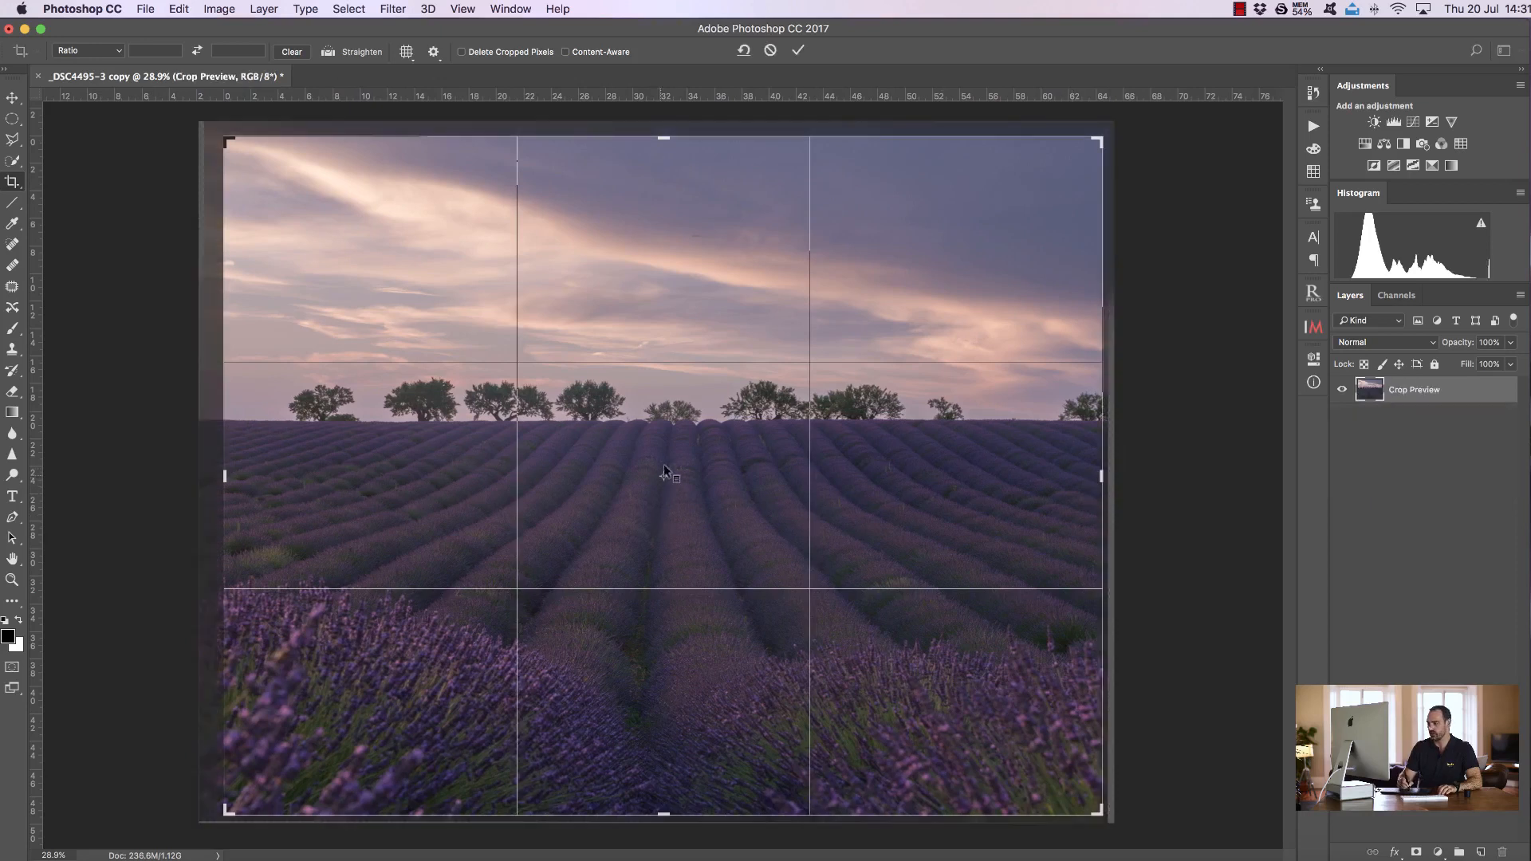
left_click(797, 49)
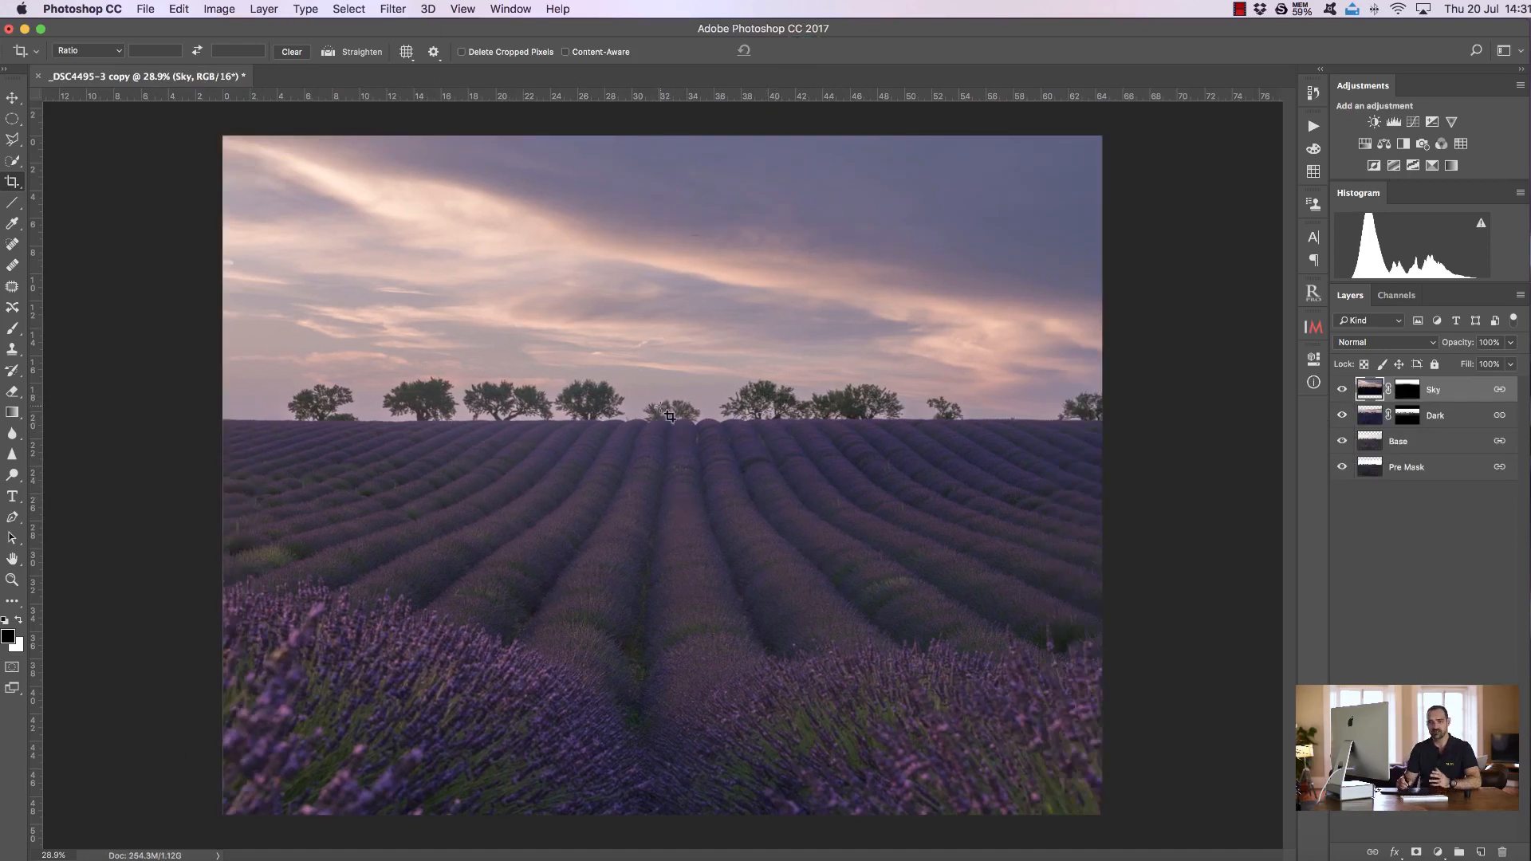
Delete the Pre Mask layer and add a Levels adjustment above Base with input levels 11 and 233, comparing it on and off
left_click_drag(1431, 471, 1502, 852)
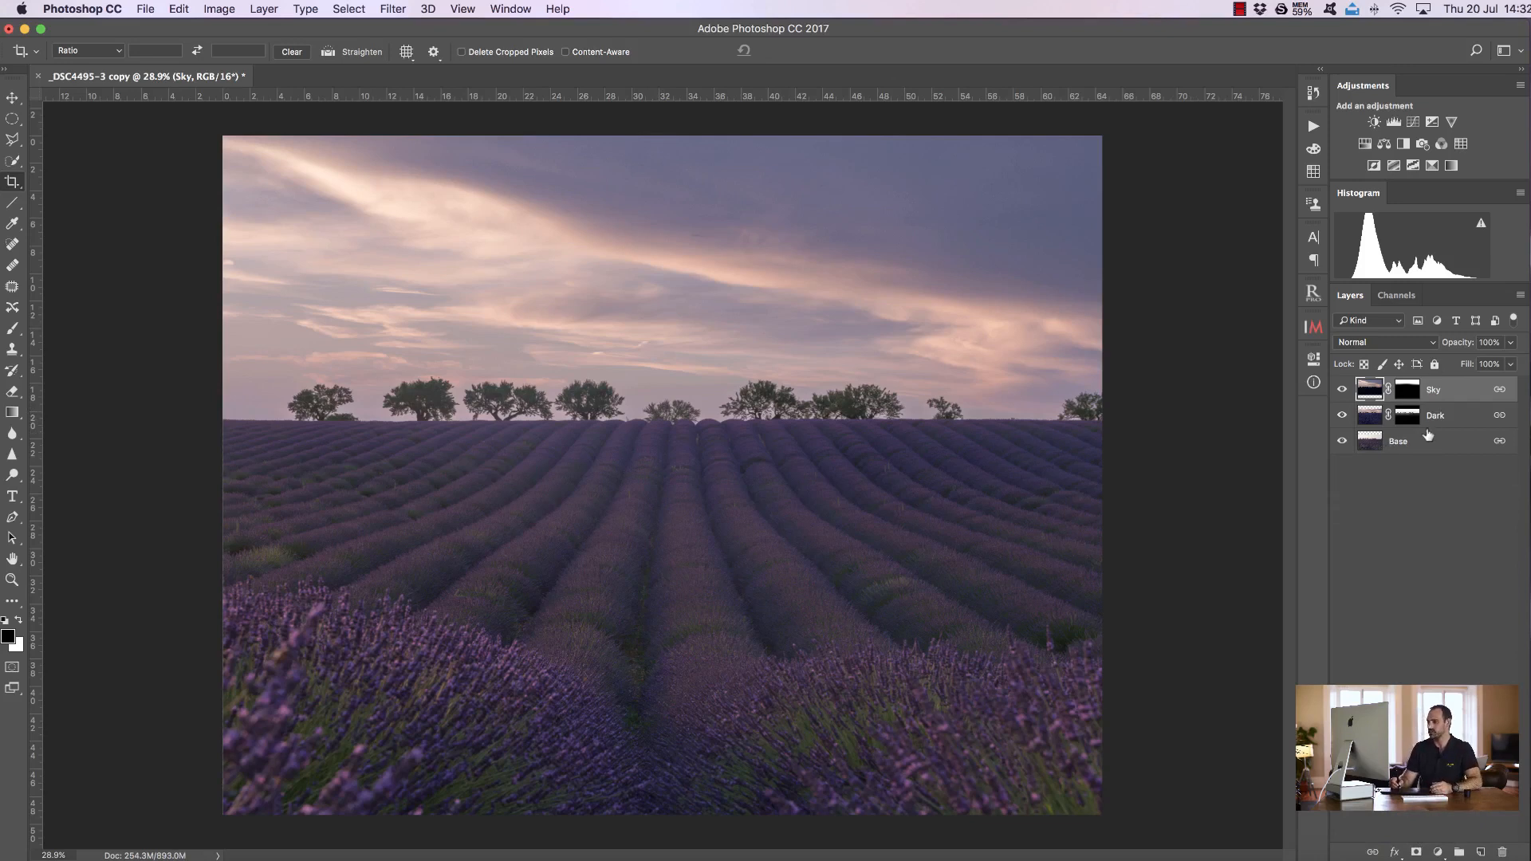
left_click(1408, 456)
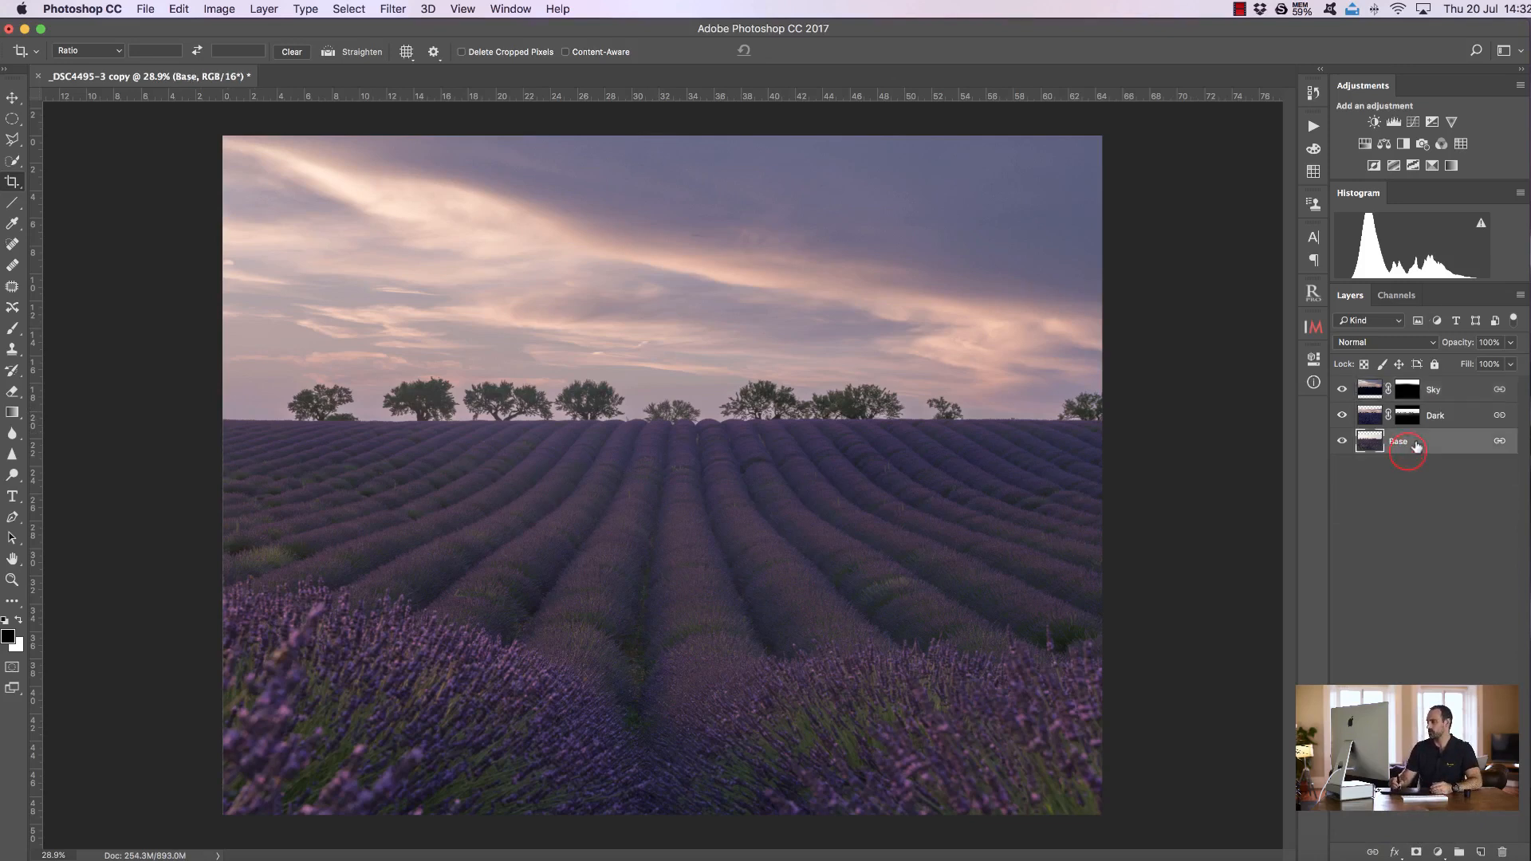
left_click(1394, 123)
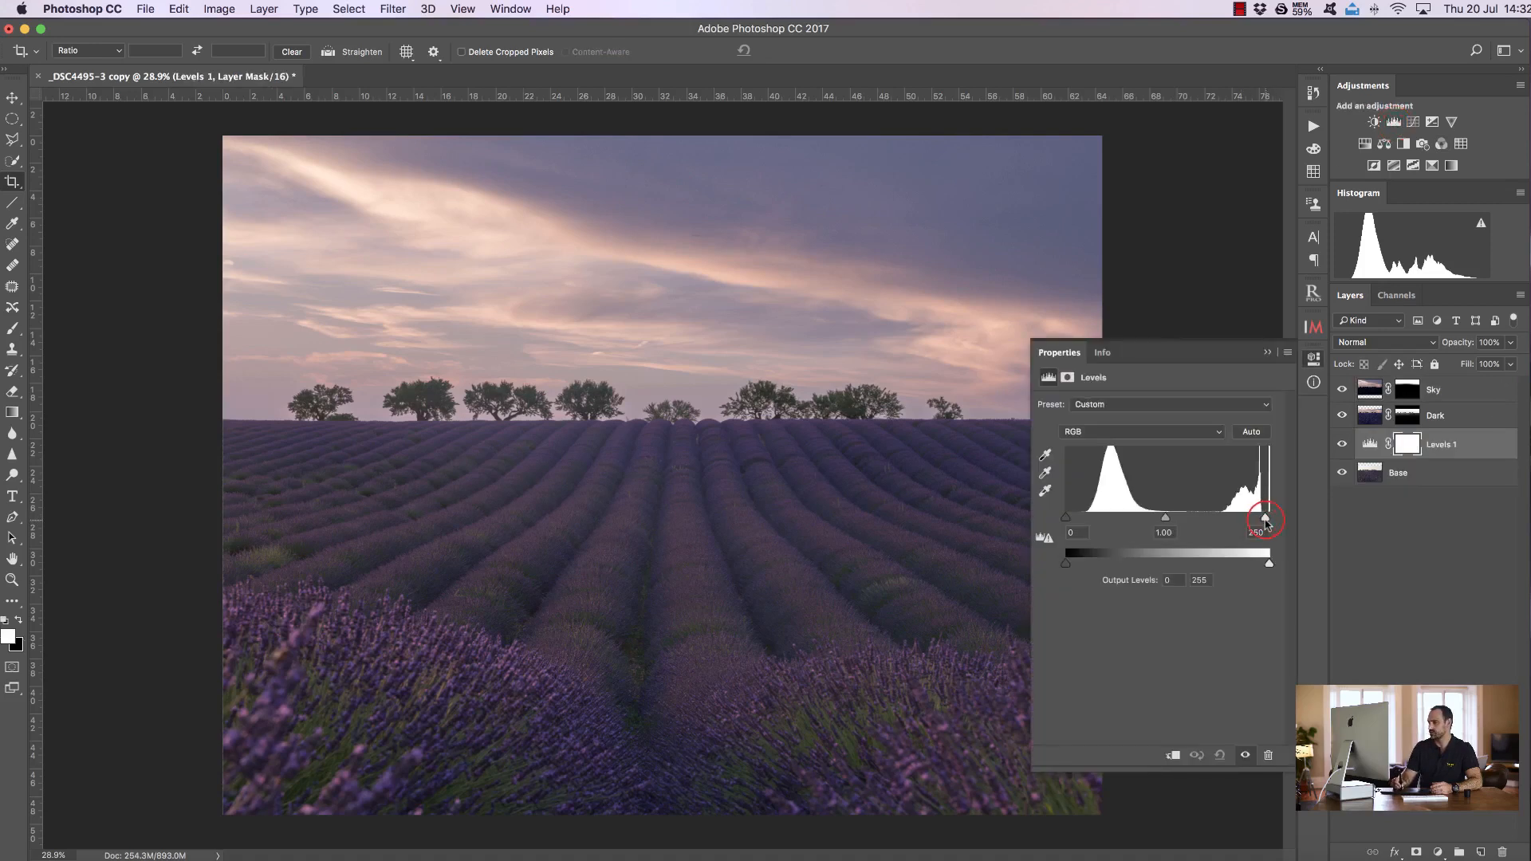
left_click_drag(1252, 523, 1251, 520)
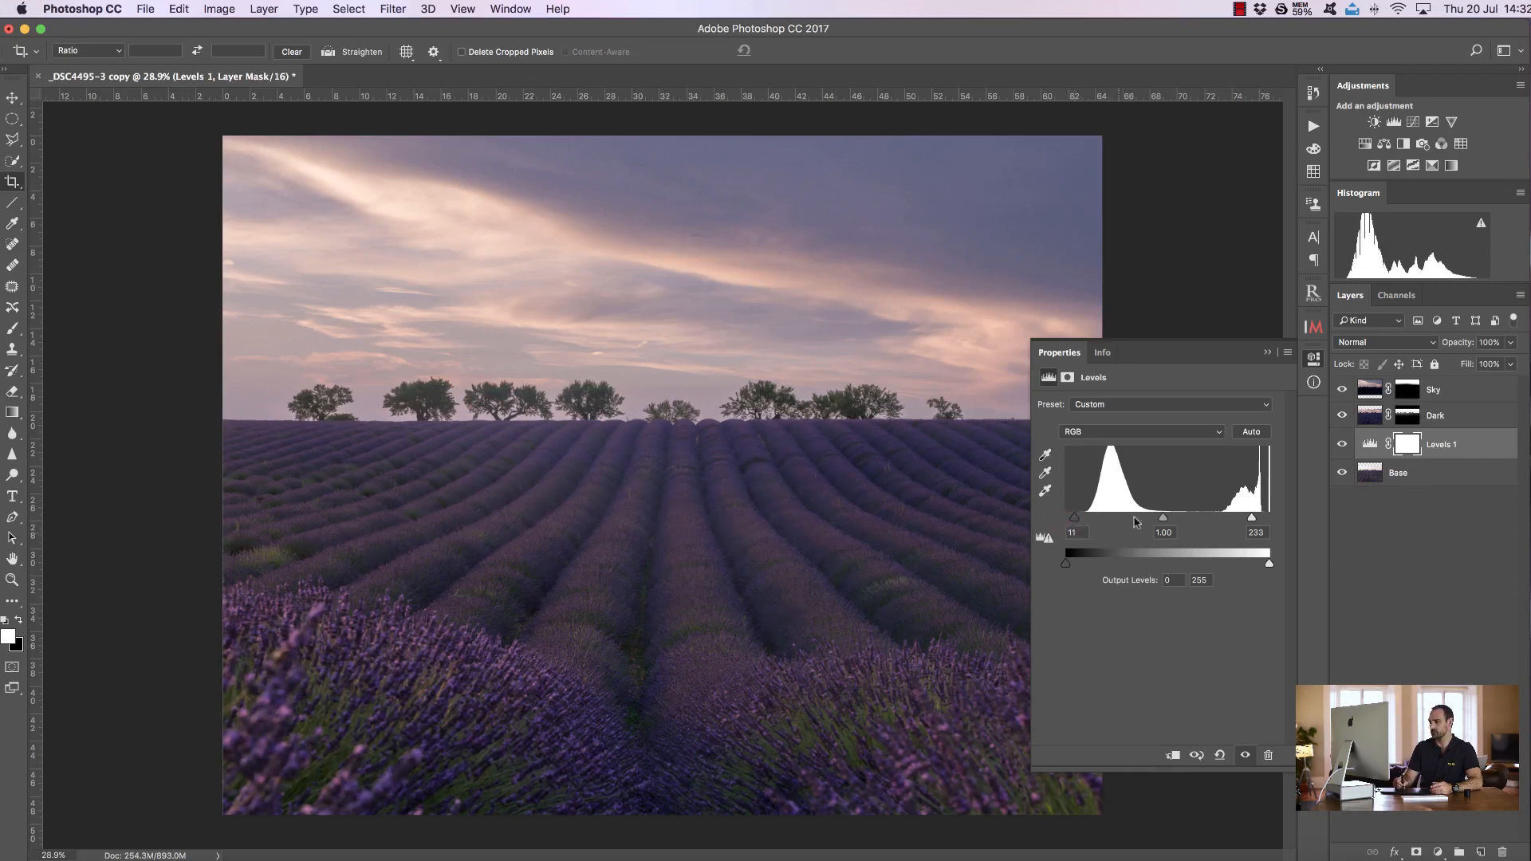
left_click(1268, 353)
left_click(1342, 444)
left_click(1342, 444)
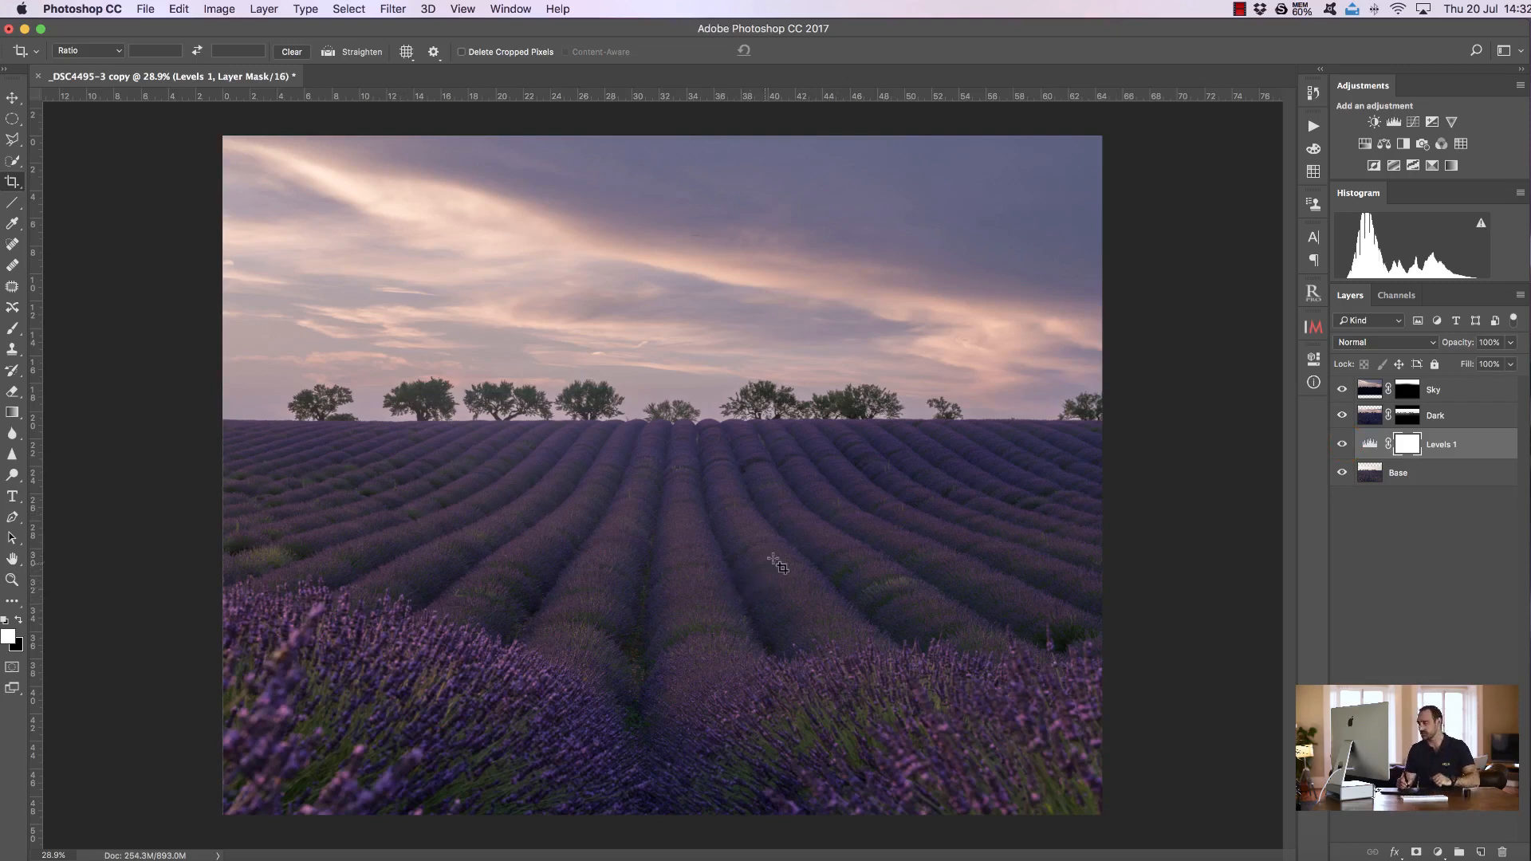
Duplicate the Base layer and rename the copy Detail
left_click(1439, 478)
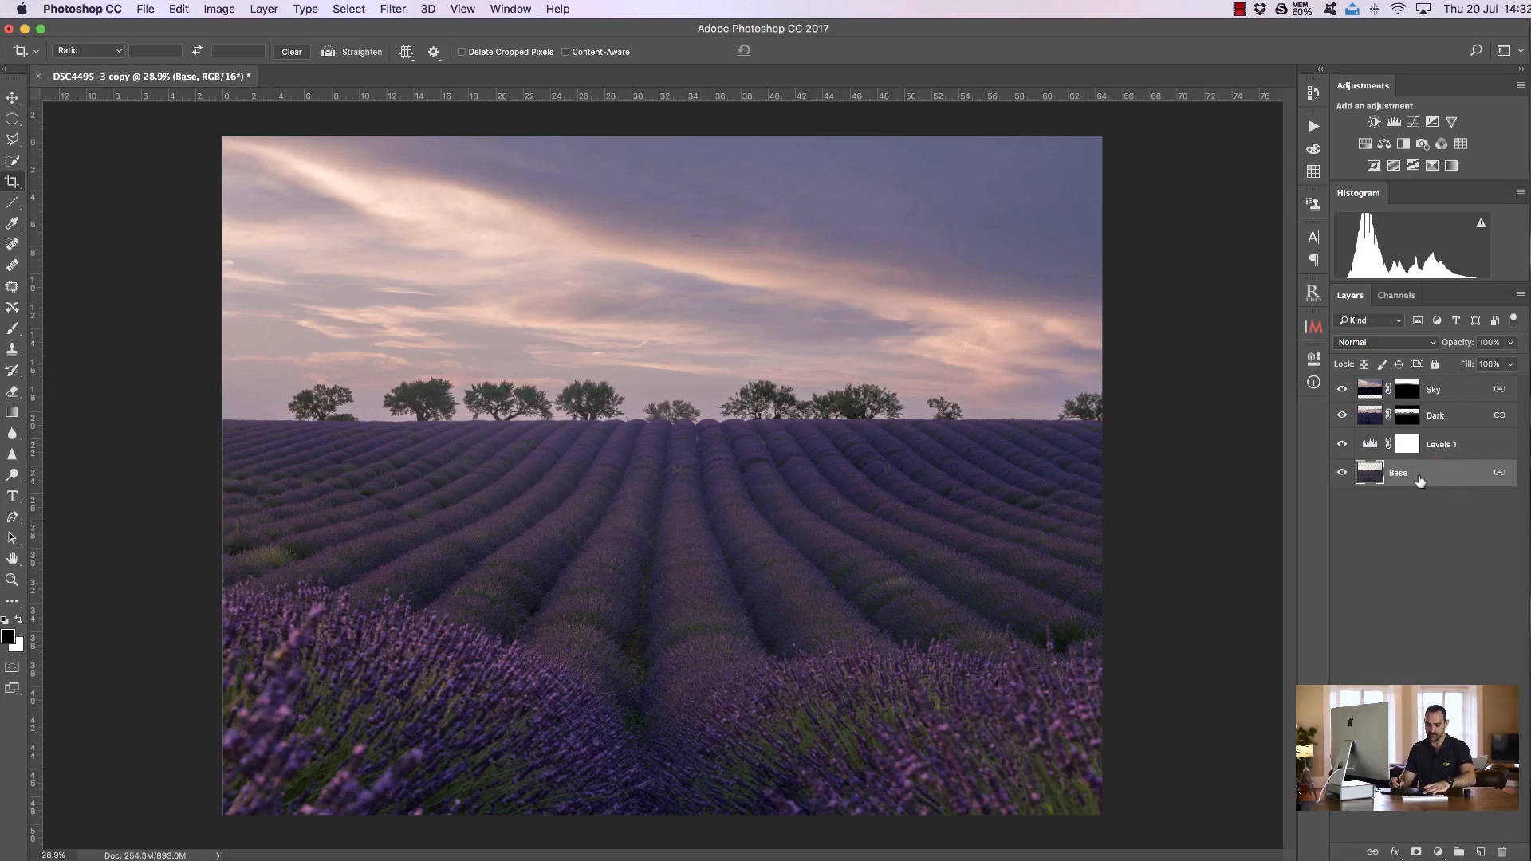
key("super+j")
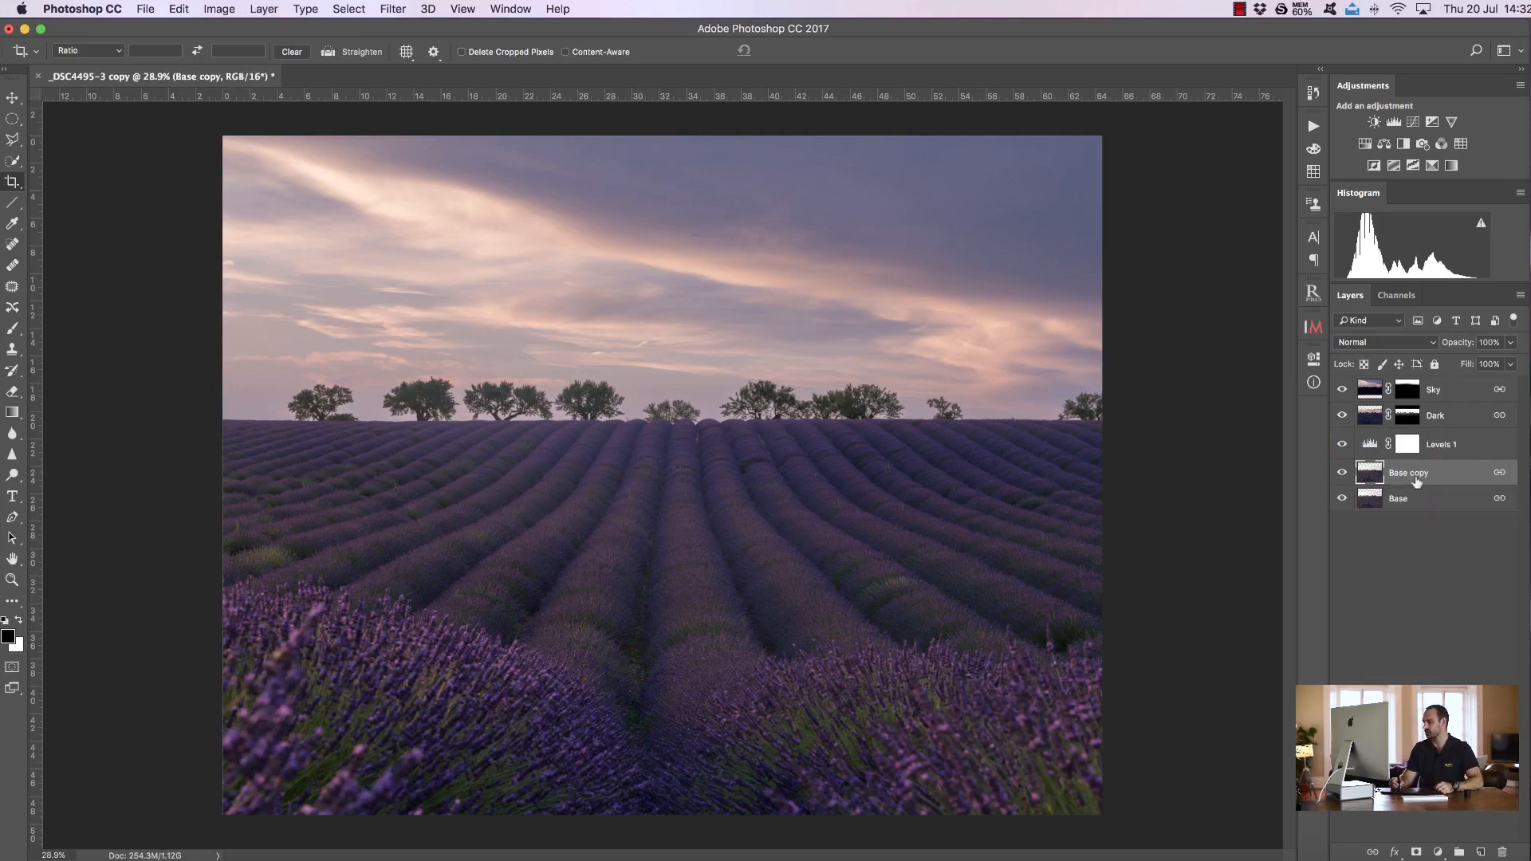
double_click(1415, 473)
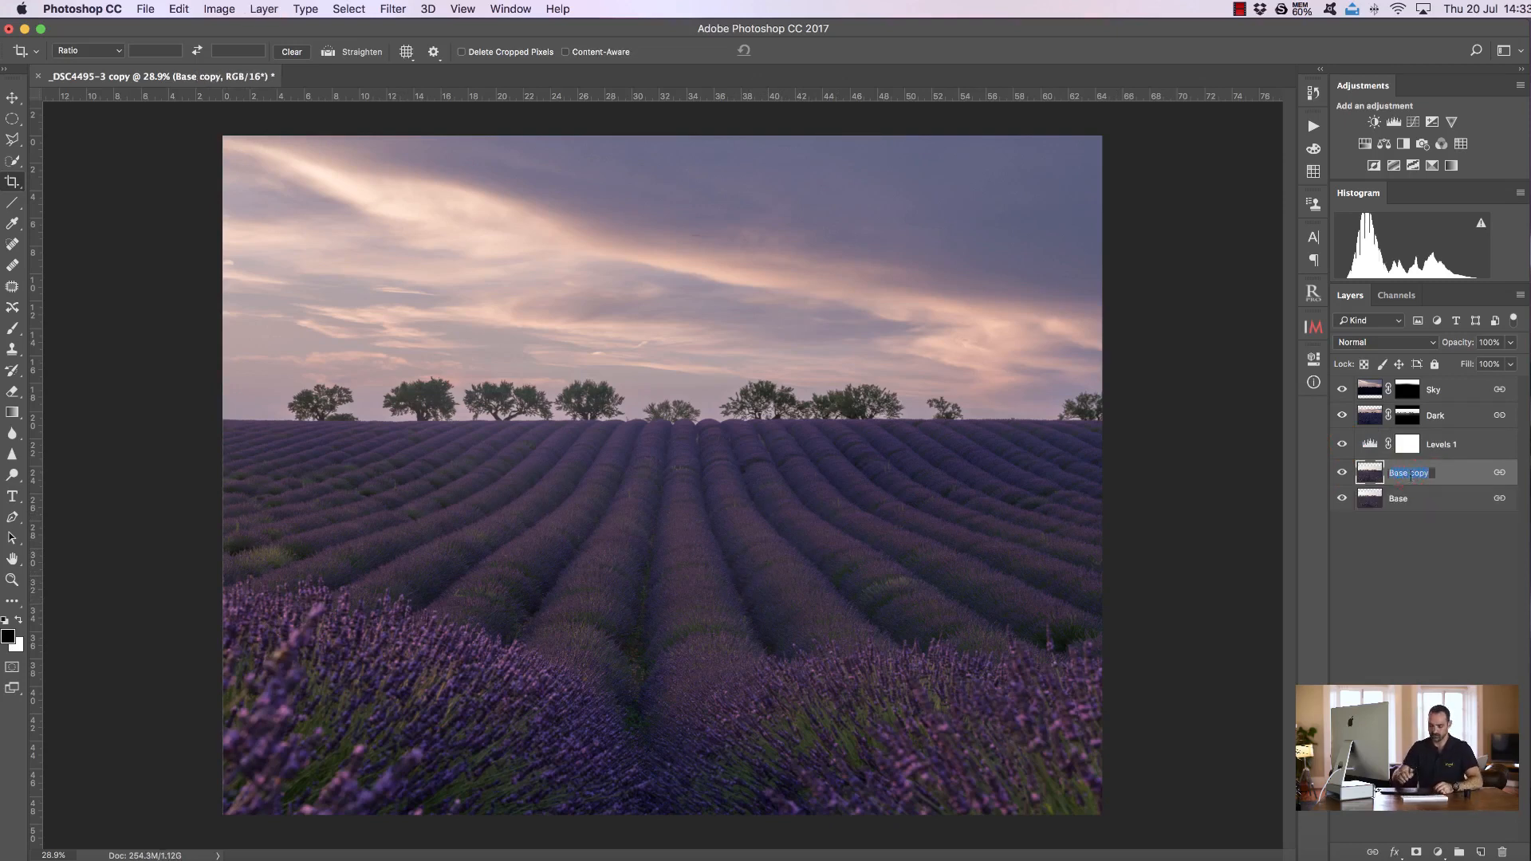
type("Detail")
key("Return")
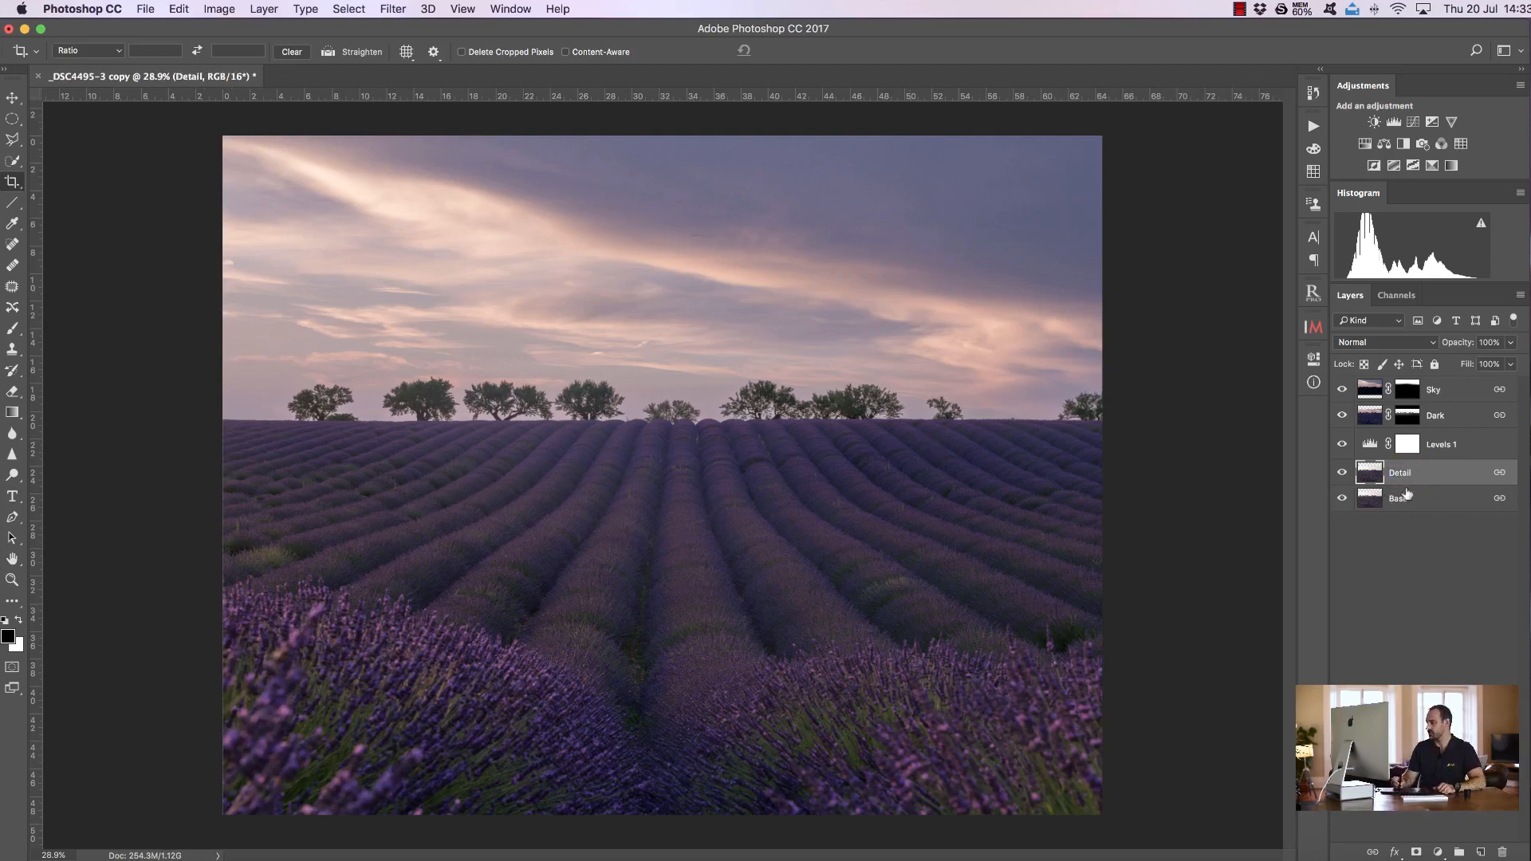
Convert the Detail layer to a smart object and apply a Camera Raw Filter with Clarity set to +80
right_click(1427, 472)
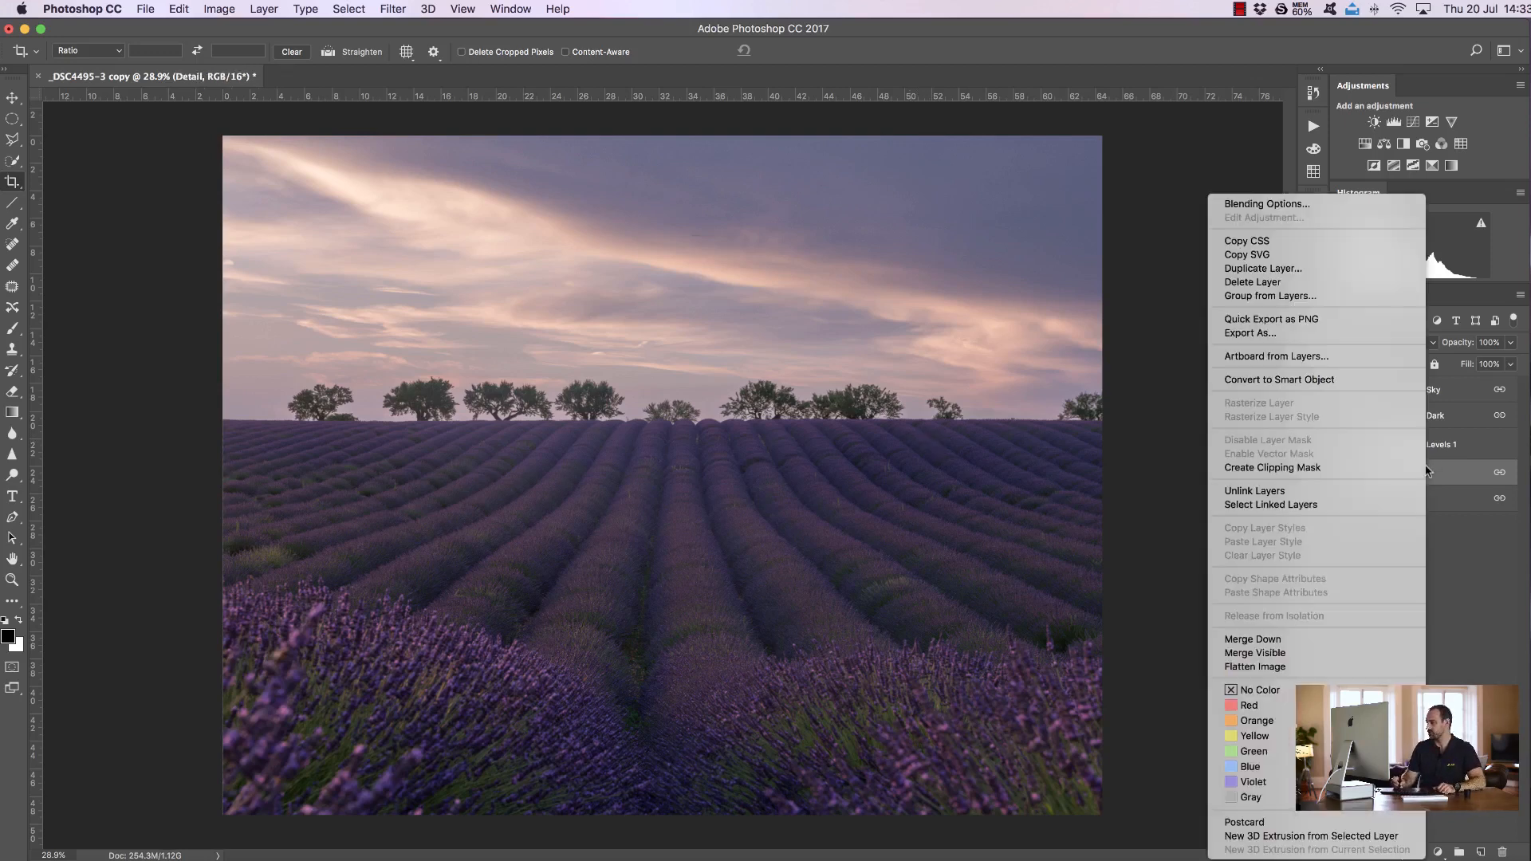
left_click(1301, 380)
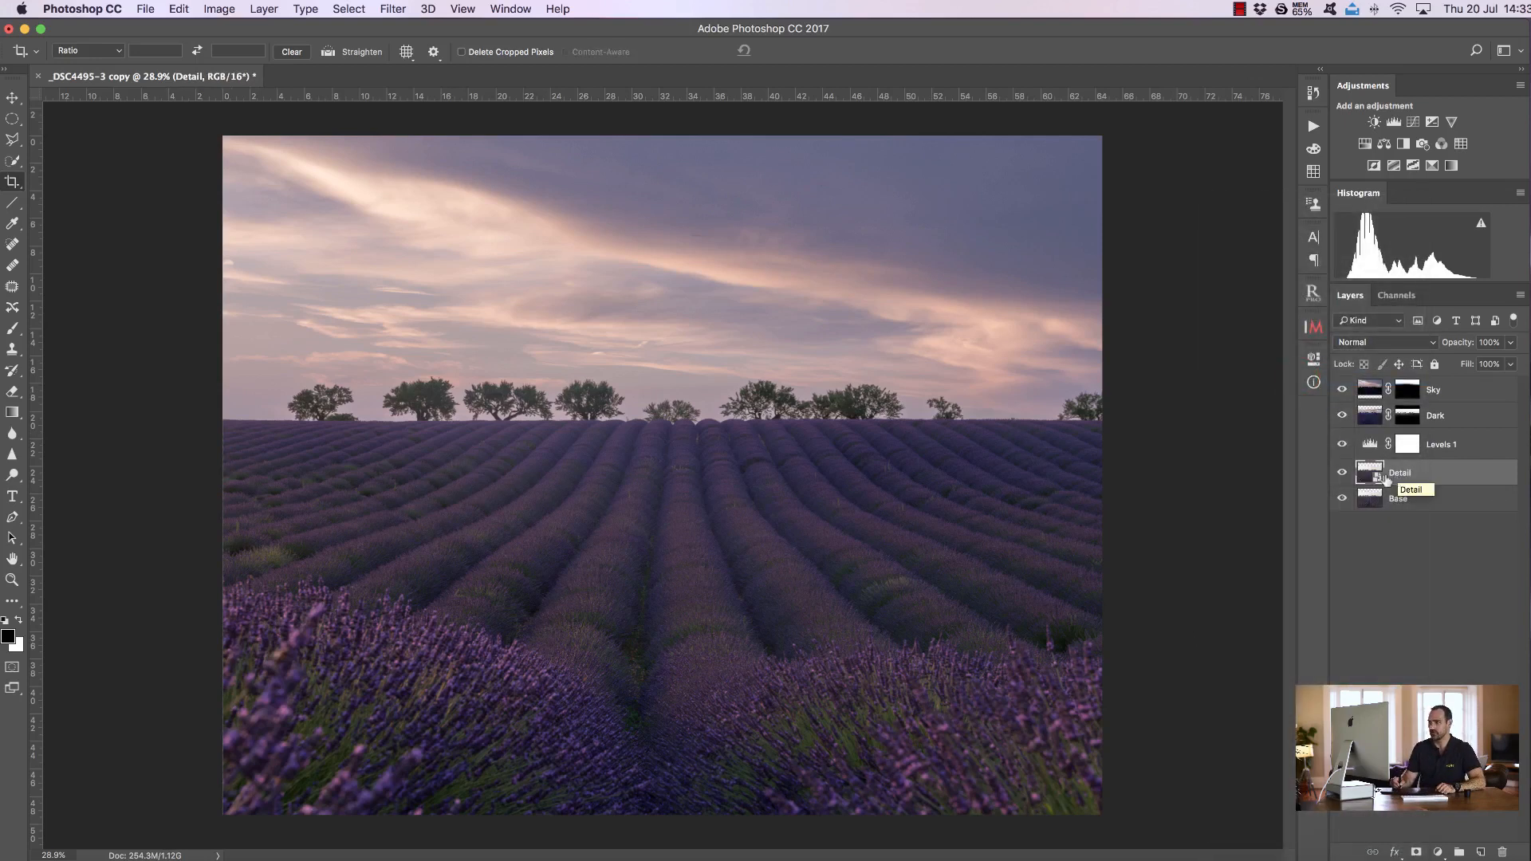
left_click(395, 9)
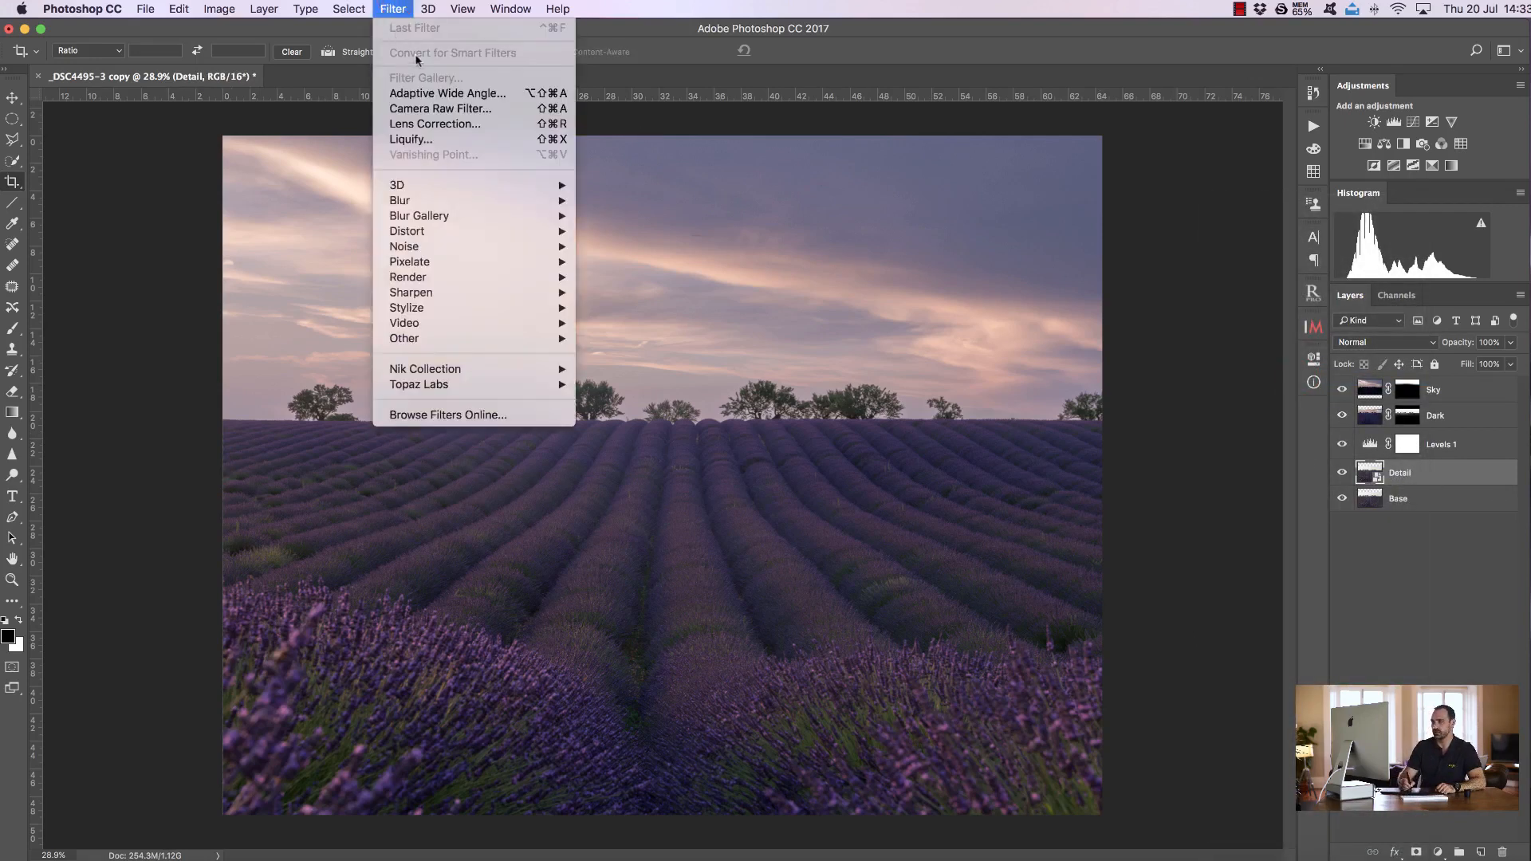
left_click(432, 109)
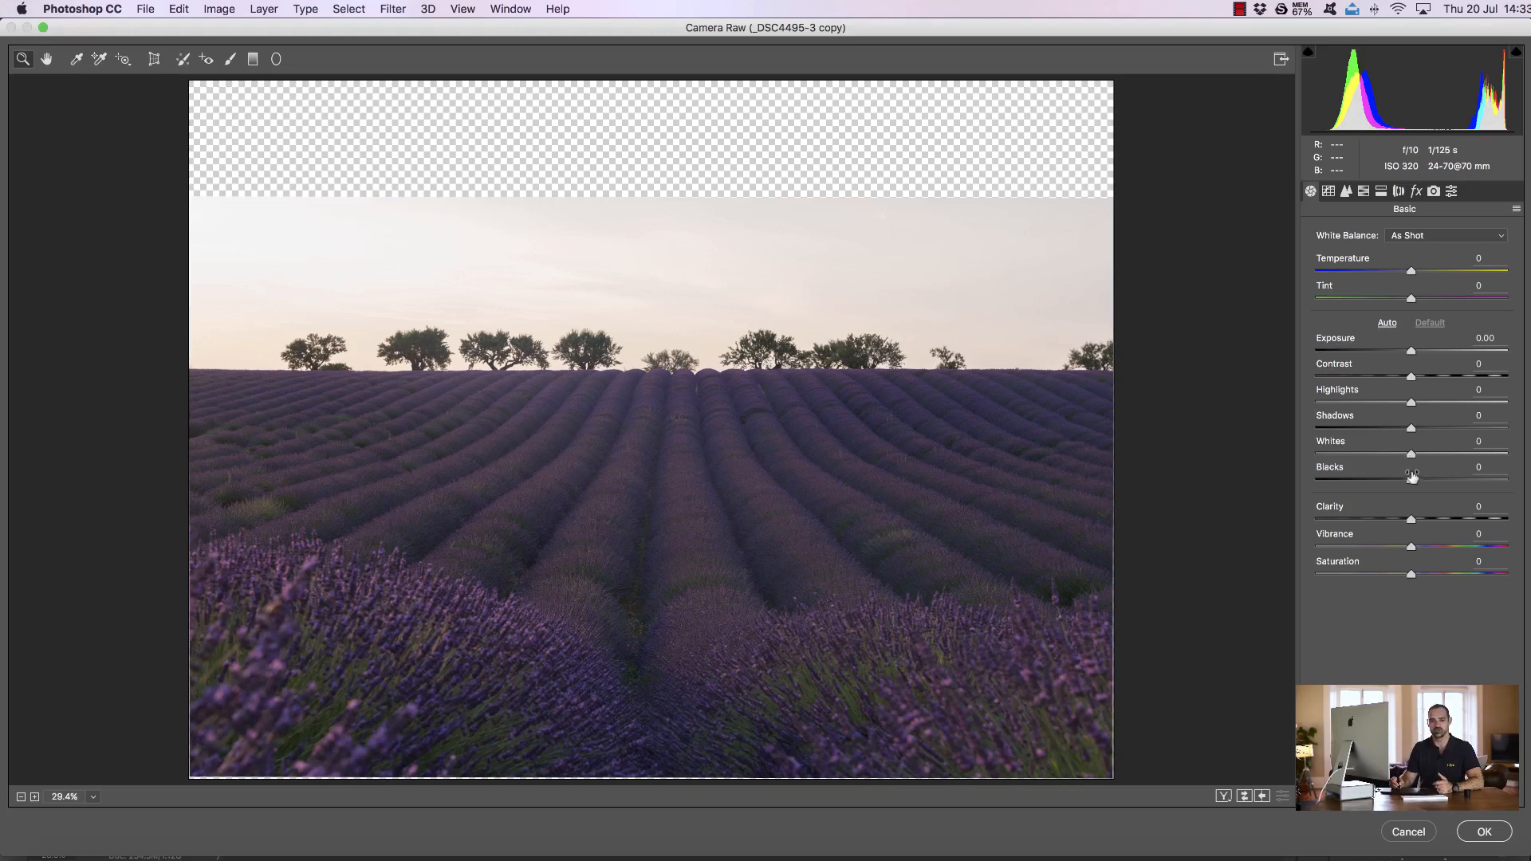
left_click_drag(1411, 516, 1476, 507)
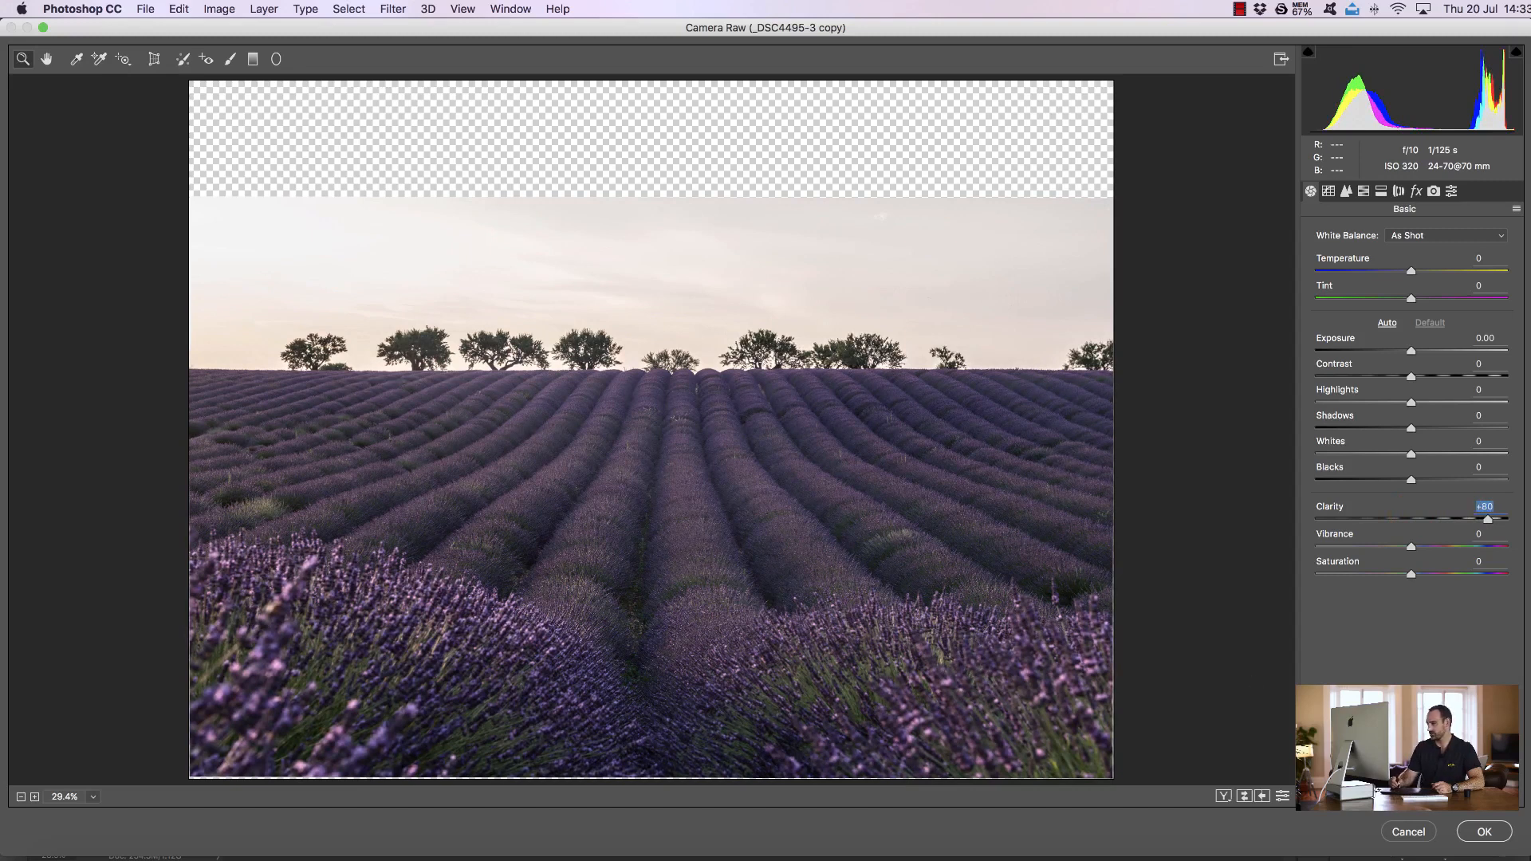
left_click(1484, 832)
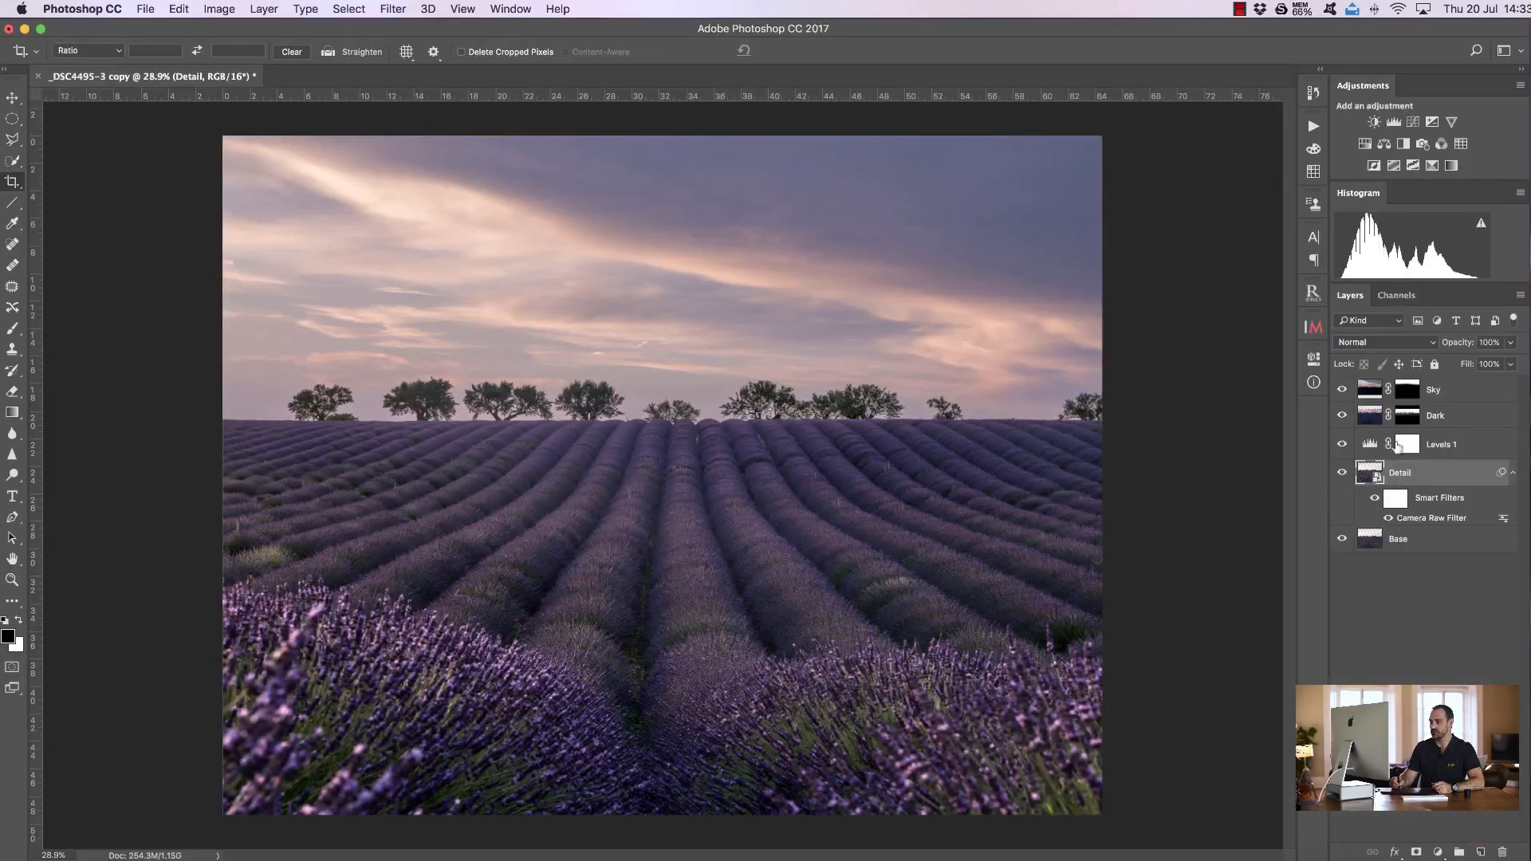
Add a black layer mask to the Detail layer and paint white over the foreground lavender with the Brush tool
left_click(1417, 853, "alt")
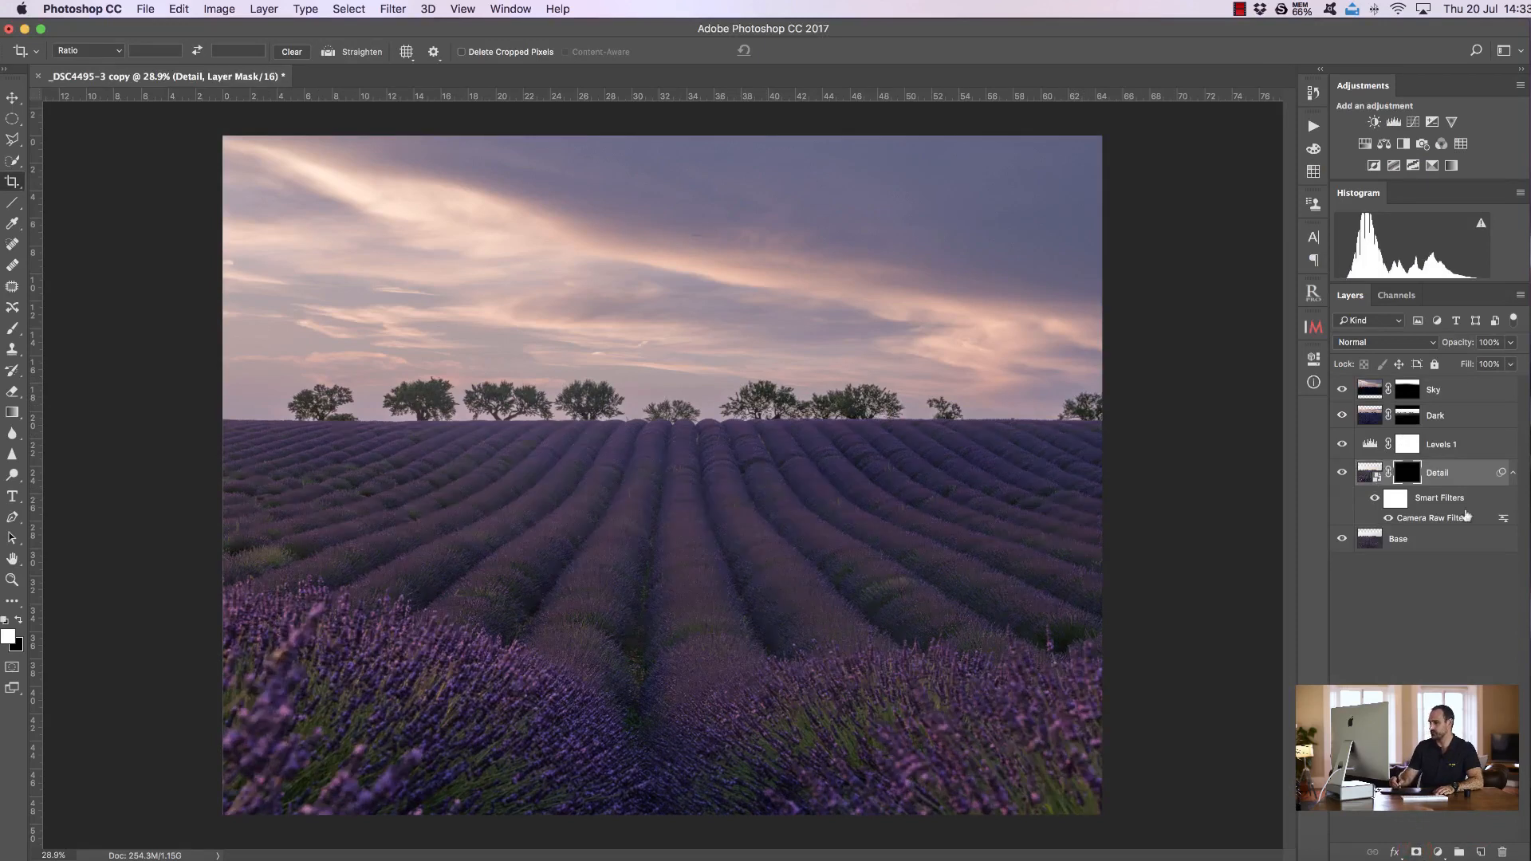
left_click(12, 327)
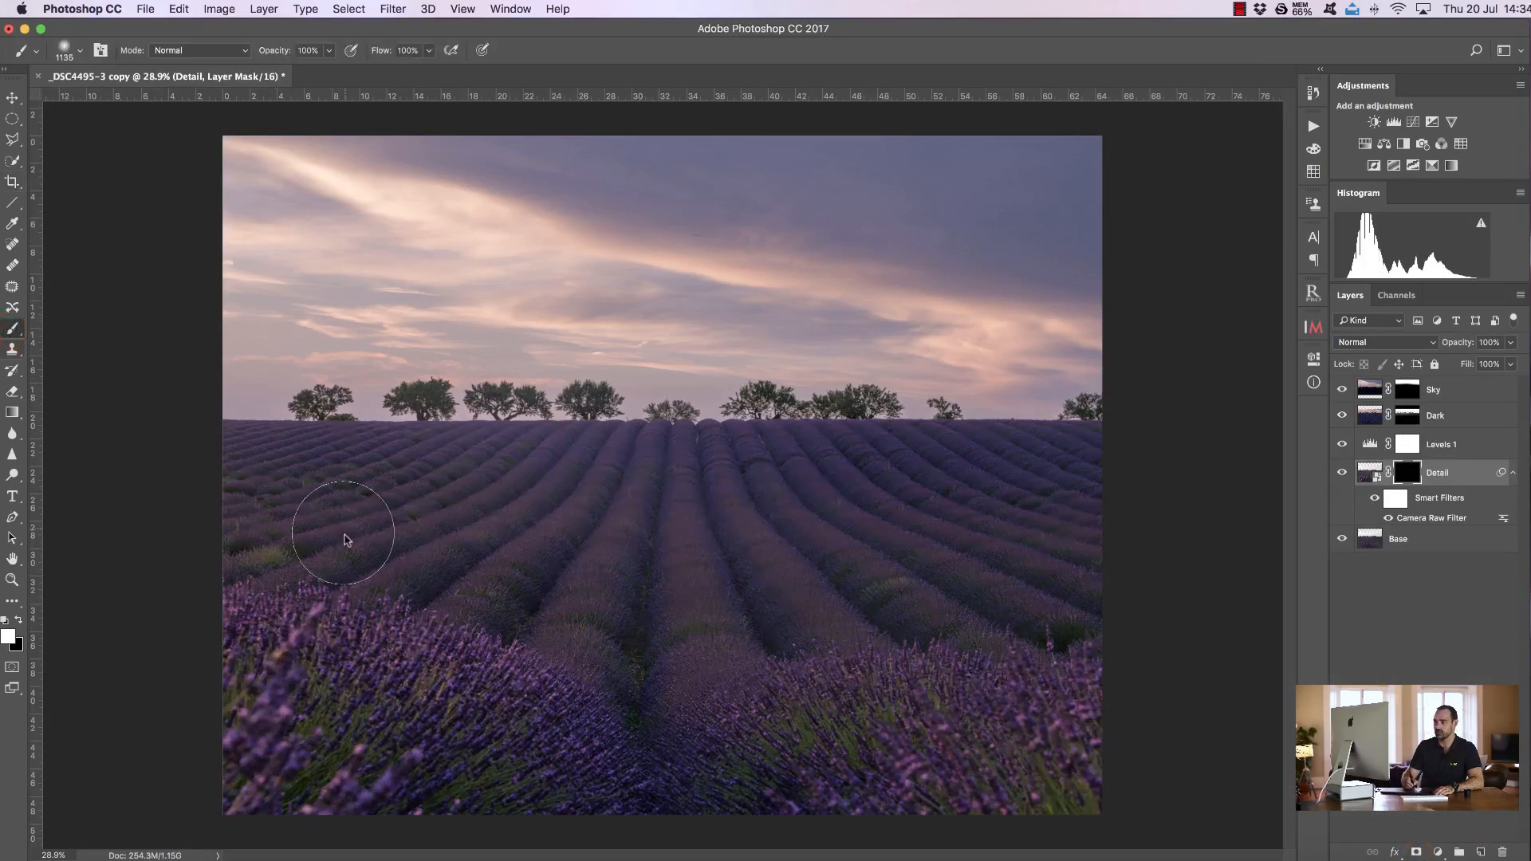
mouse_move(217, 483)
left_mouse_down()
mouse_move(367, 524)
mouse_move(1083, 525)
mouse_move(1031, 584)
mouse_move(297, 577)
mouse_move(233, 649)
mouse_move(1058, 695)
mouse_move(1076, 761)
mouse_move(385, 749)
mouse_move(197, 774)
mouse_move(418, 828)
mouse_move(887, 783)
mouse_move(1099, 628)
mouse_move(1141, 513)
mouse_move(872, 519)
mouse_move(215, 478)
mouse_move(140, 488)
mouse_move(116, 524)
left_mouse_up()
mouse_move(283, 665)
left_mouse_down()
mouse_move(1087, 451)
mouse_move(687, 546)
mouse_move(749, 534)
left_mouse_up()
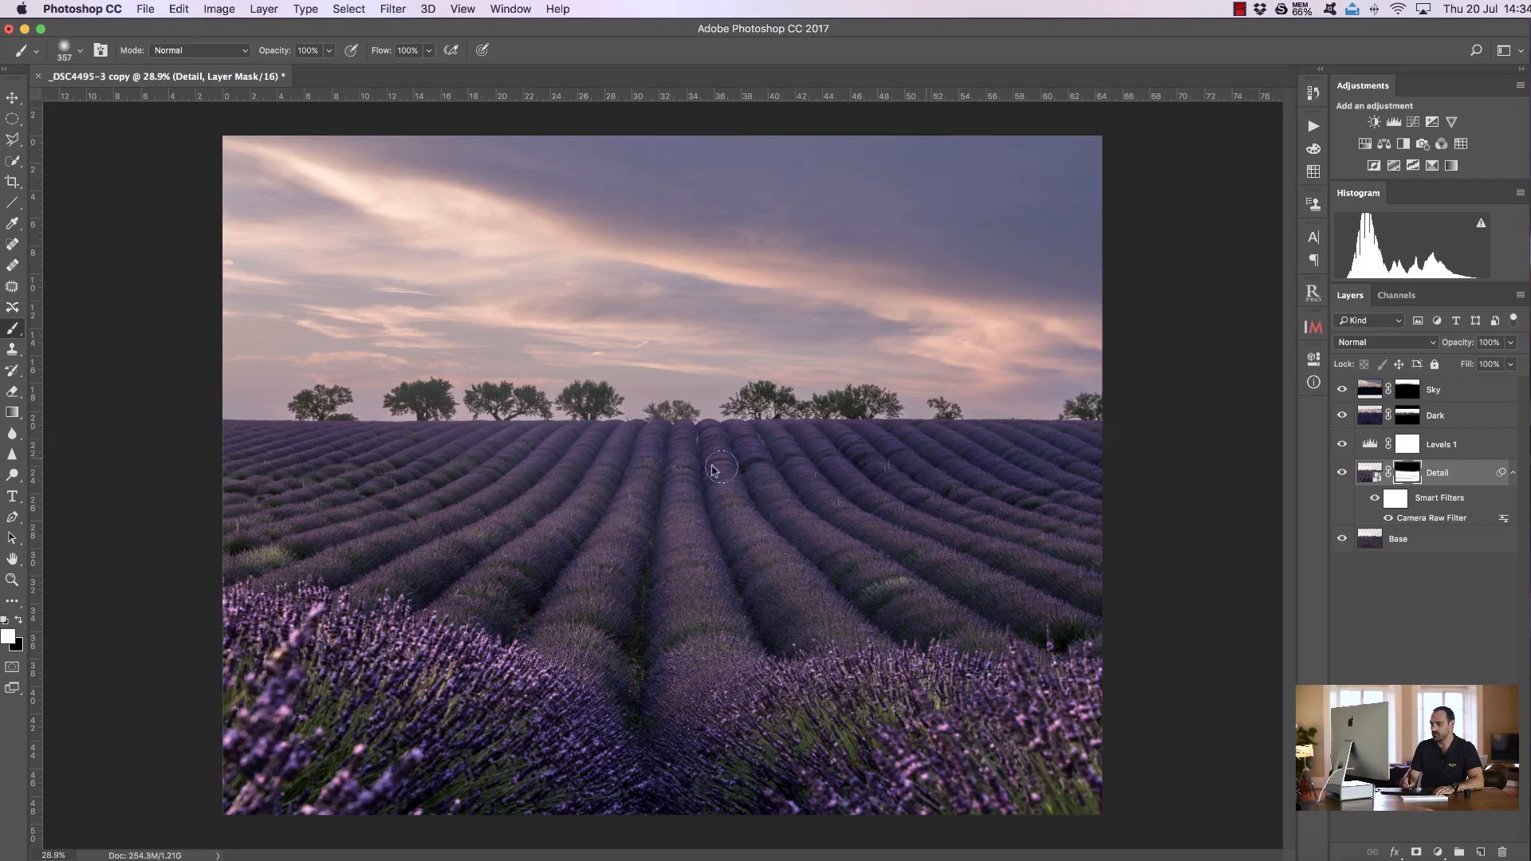
Paint black on the Detail mask along the horizon and tree line to remove the sharpening there
left_click(18, 621)
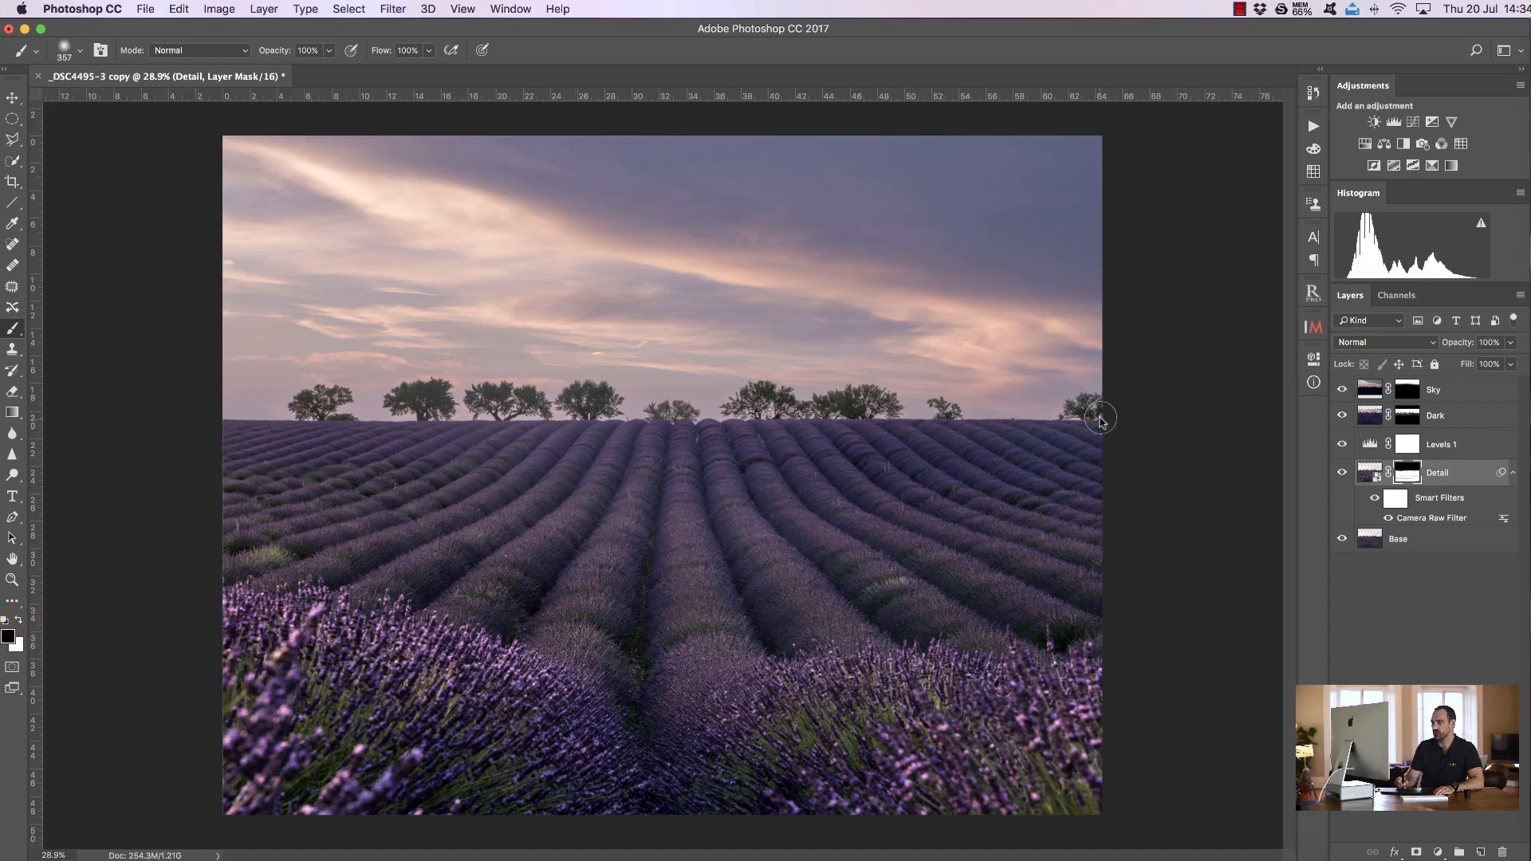
left_click_drag(640, 397, 649, 397)
left_click_drag(260, 400, 225, 424)
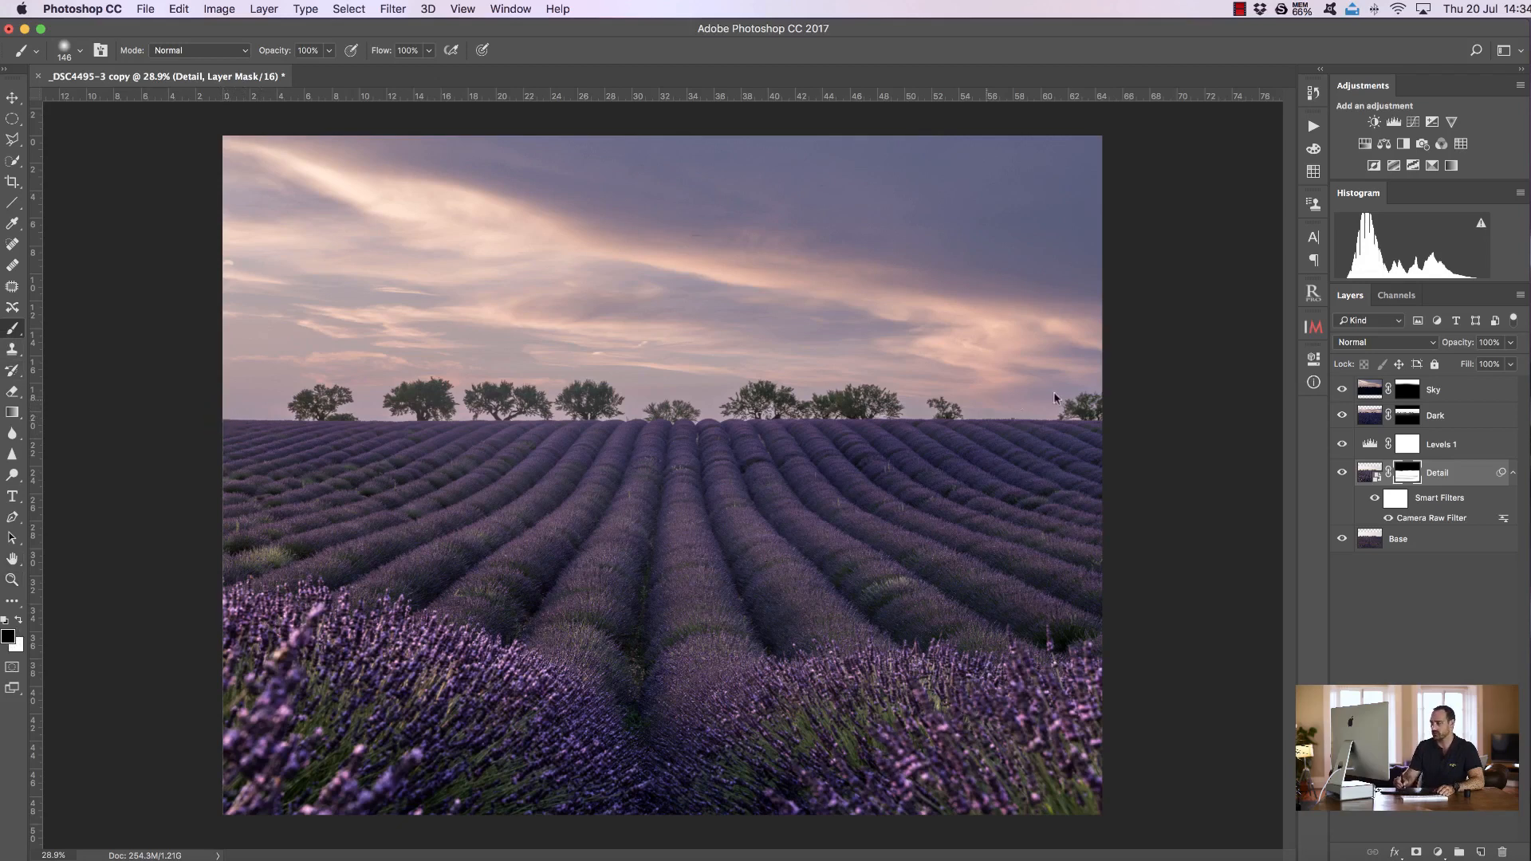
left_click(1099, 422)
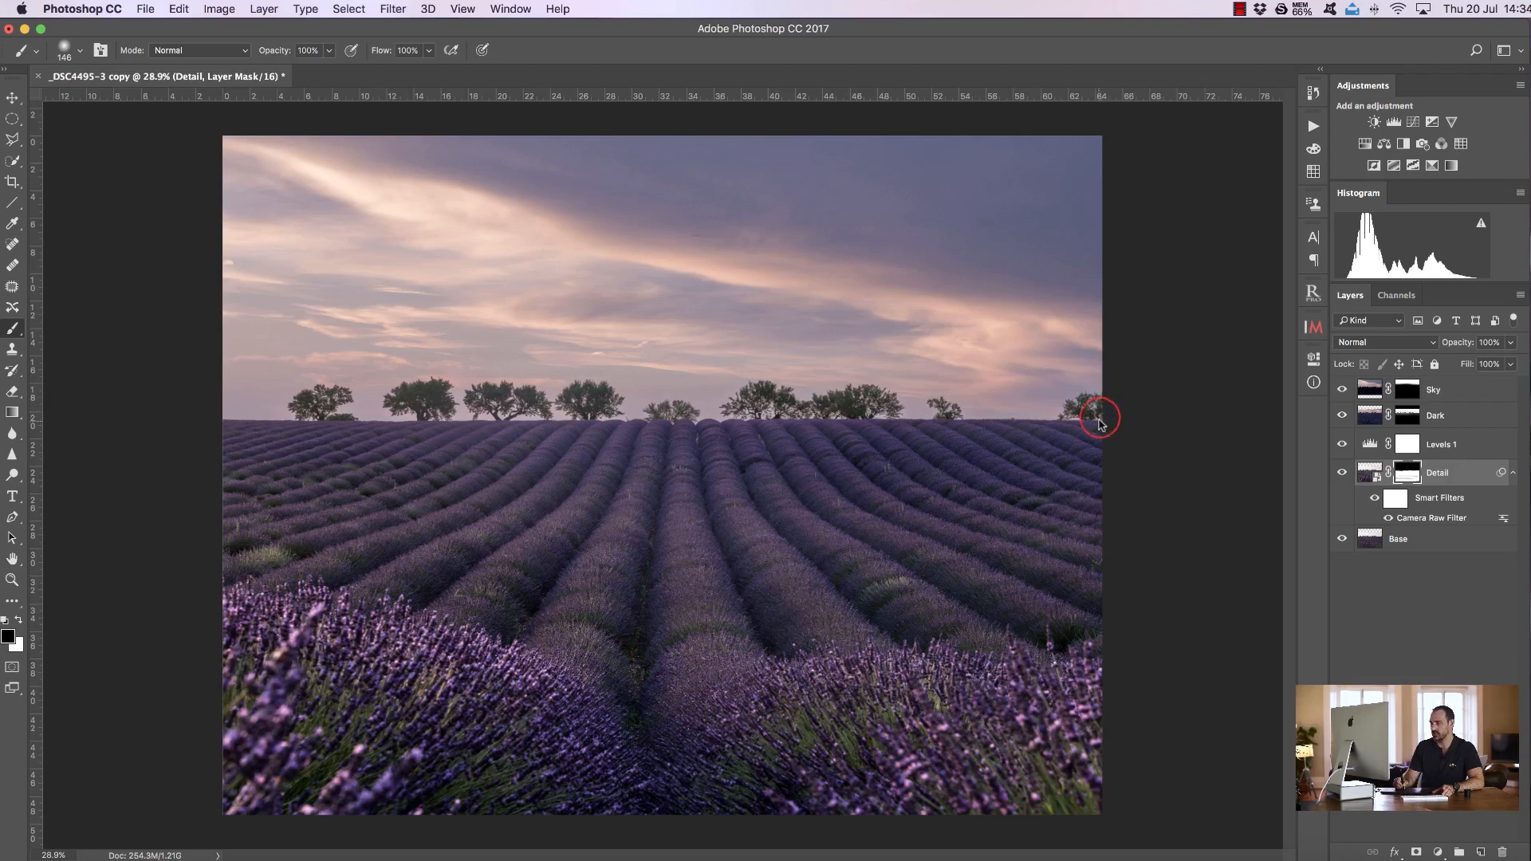
left_click(1481, 853)
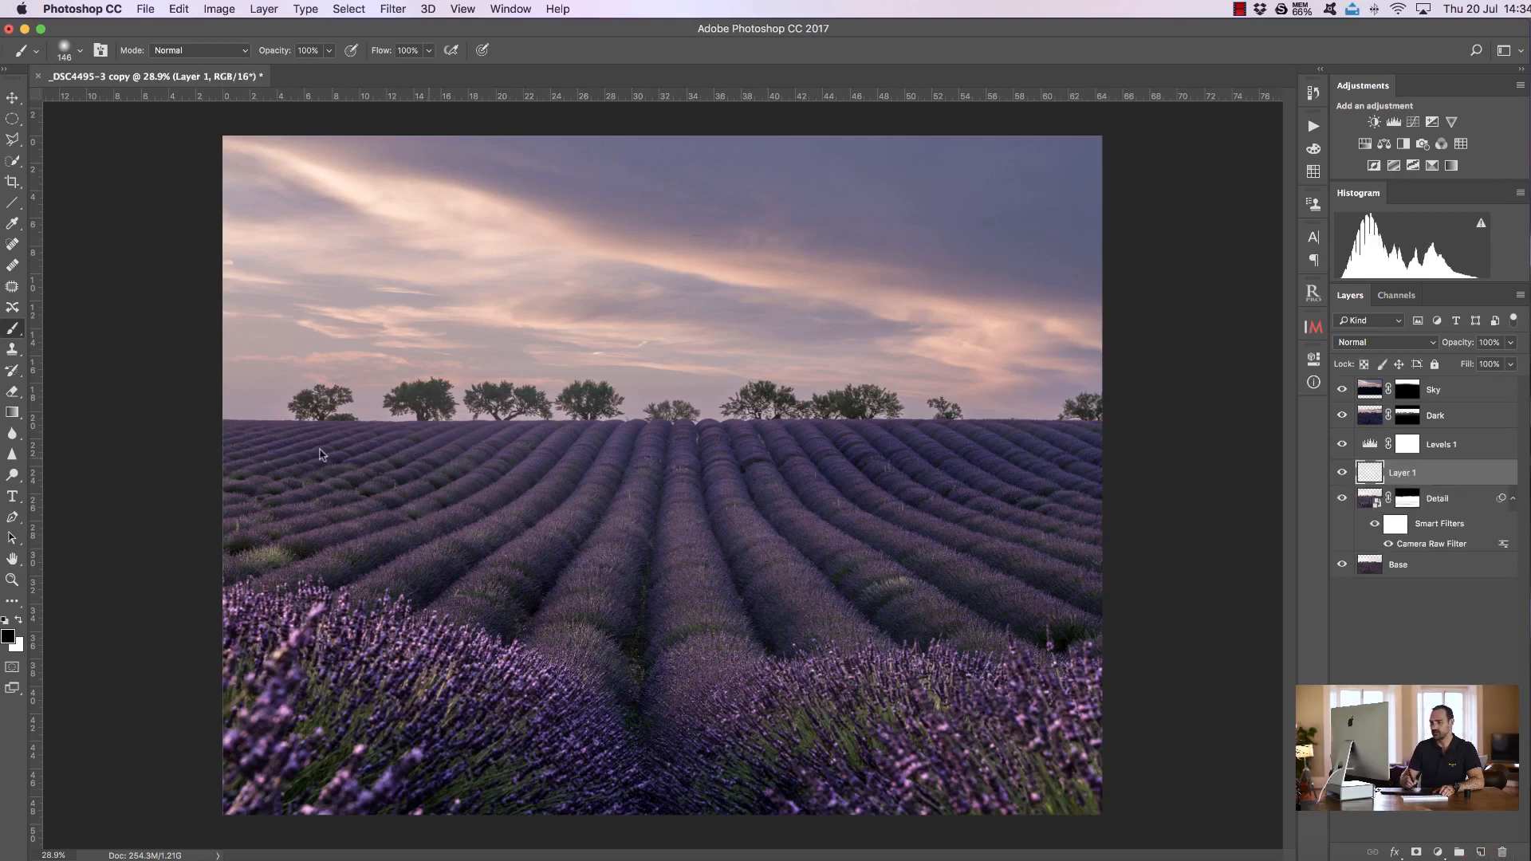
left_click(20, 621)
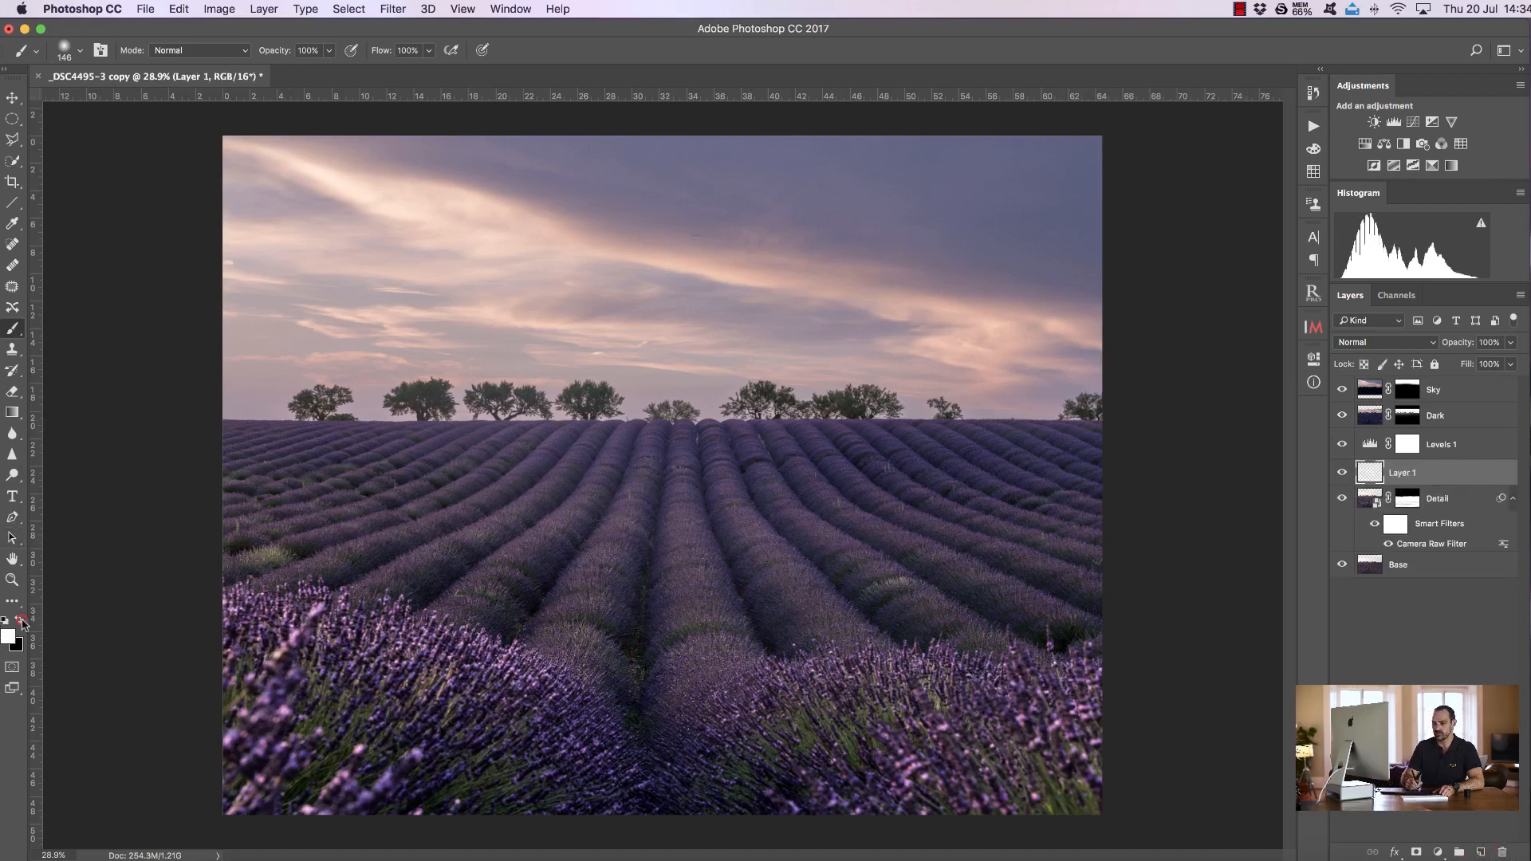
left_click(331, 501)
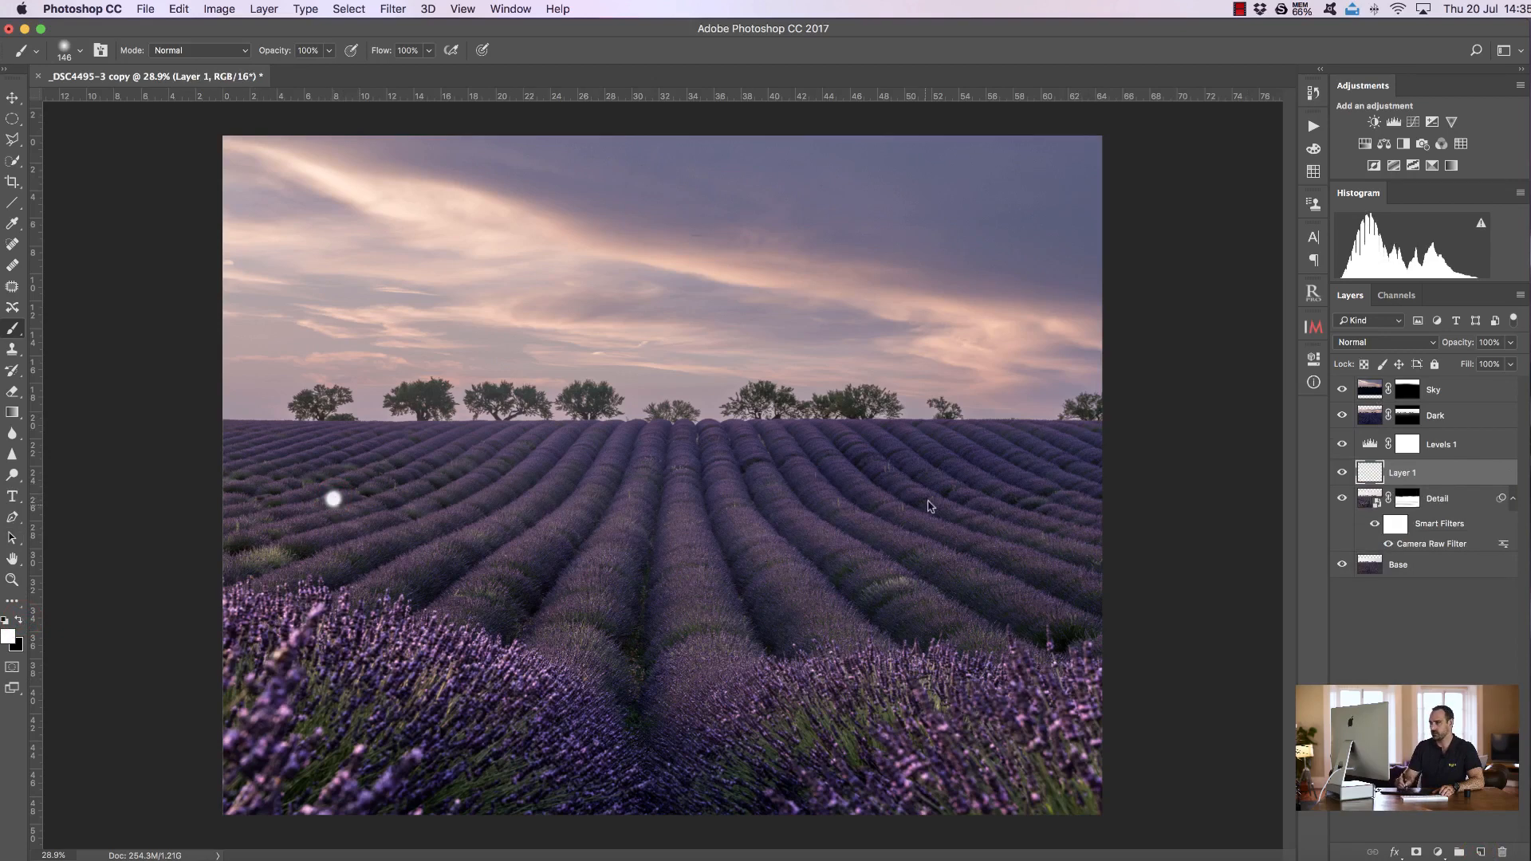
left_click(999, 504, "shift")
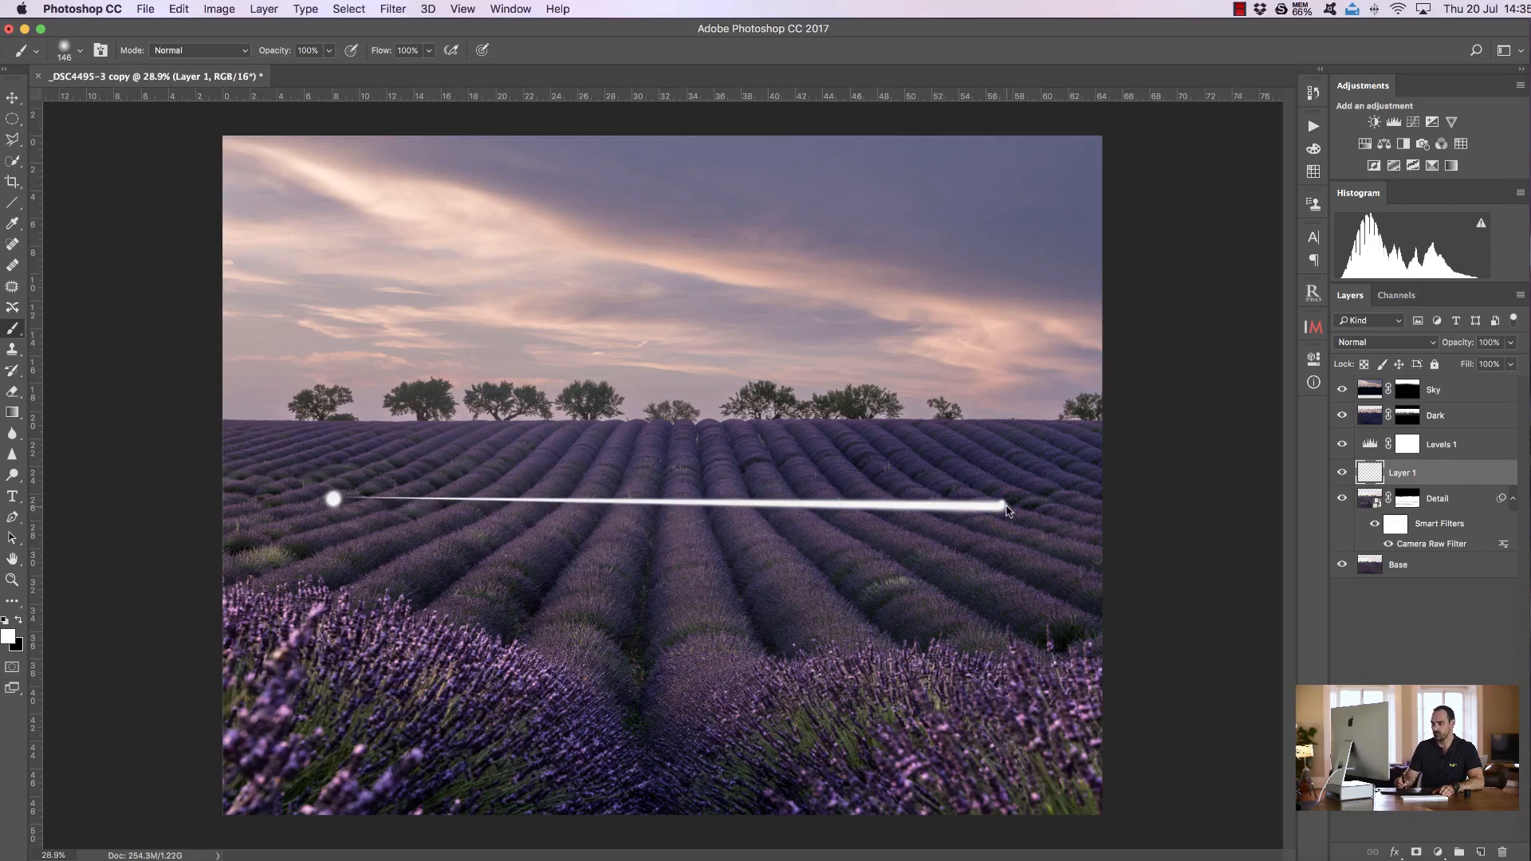
left_click(333, 500, "shift")
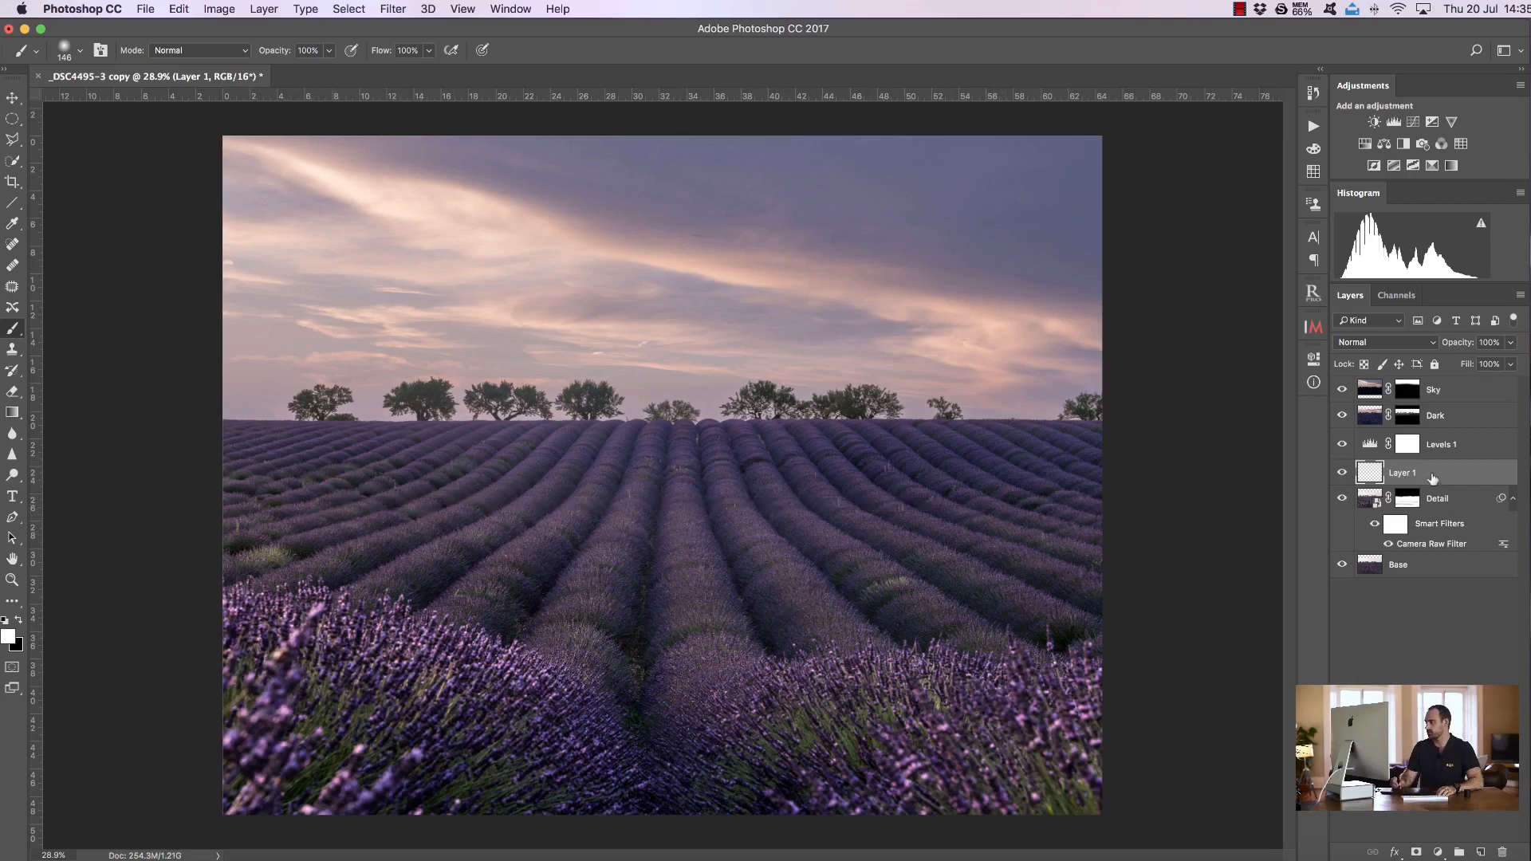
mouse_move(1443, 474)
left_mouse_down()
mouse_move(1495, 660)
mouse_move(1502, 852)
left_mouse_up()
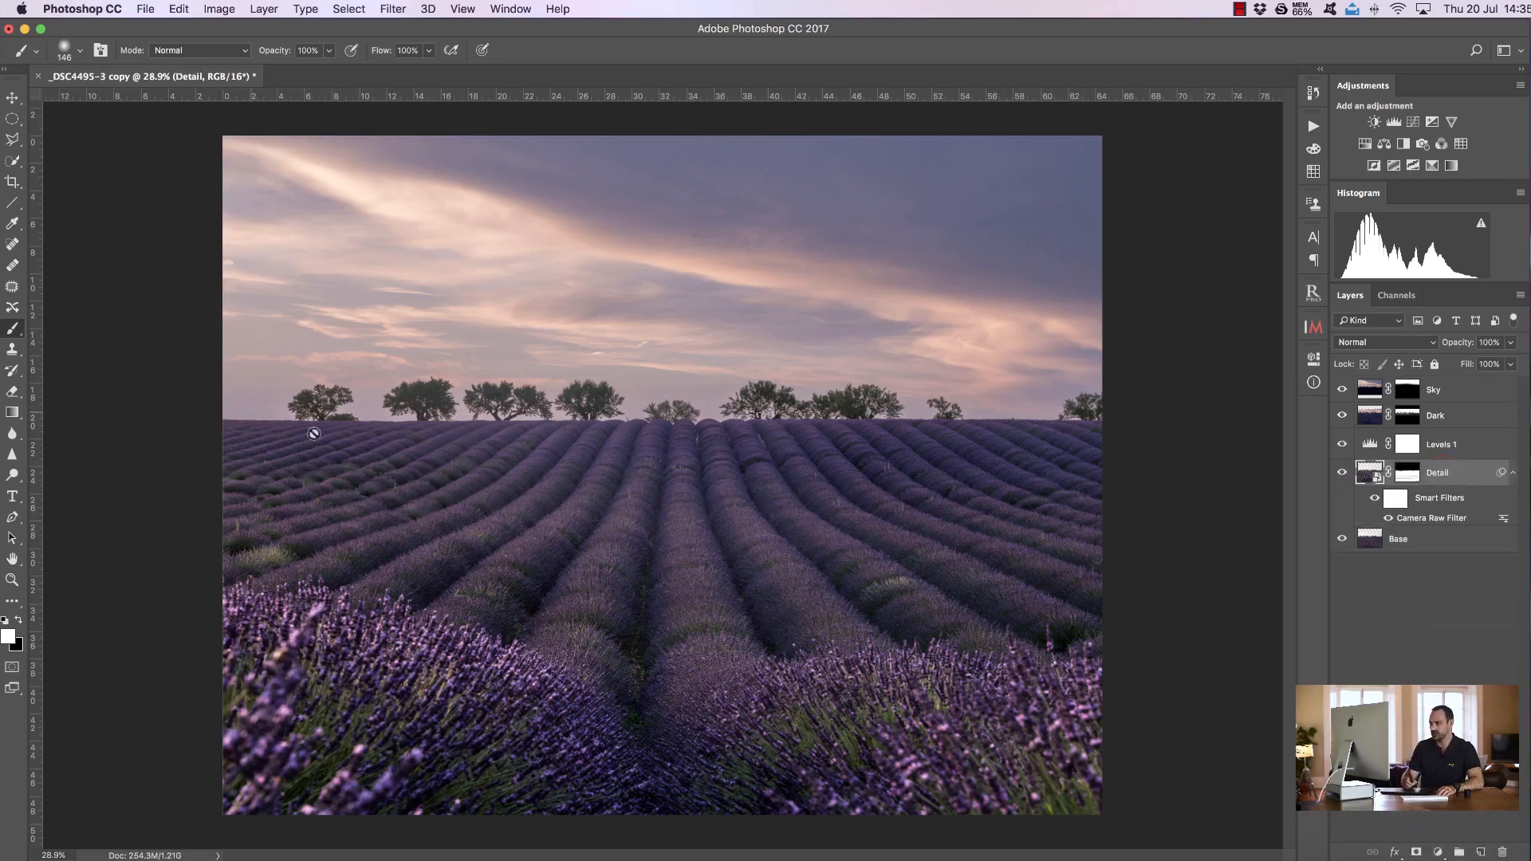
Paint black along the horizon on the Detail layer mask, toggling the layer's visibility to compare the result
left_click(1407, 473)
key("x")
left_click(1343, 473)
left_click_drag(396, 427, 405, 428, "ctrl+alt")
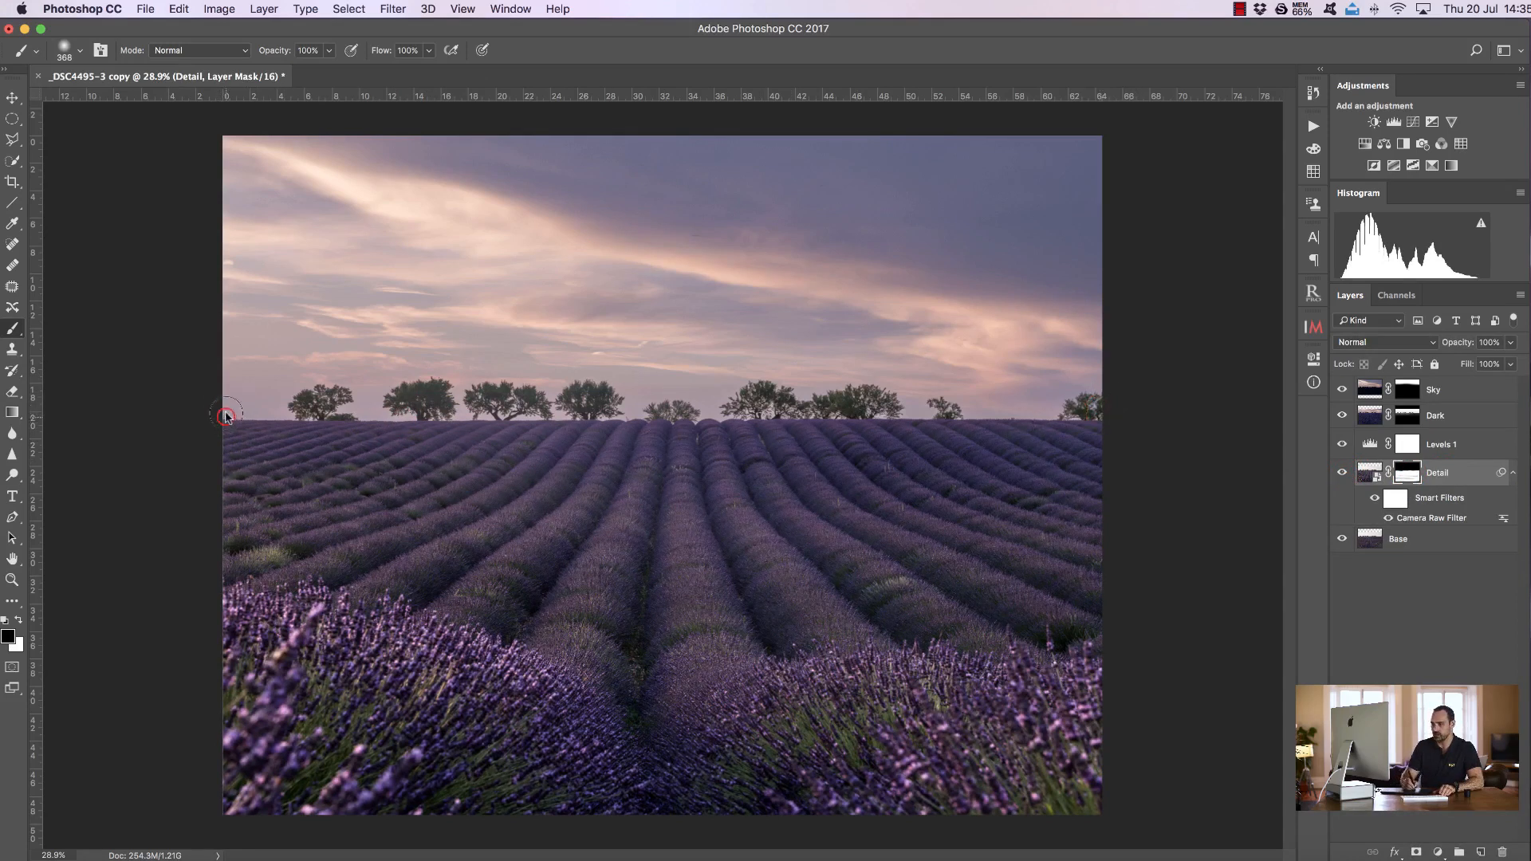
left_click(1342, 473)
left_click(1341, 473)
left_click(1099, 396)
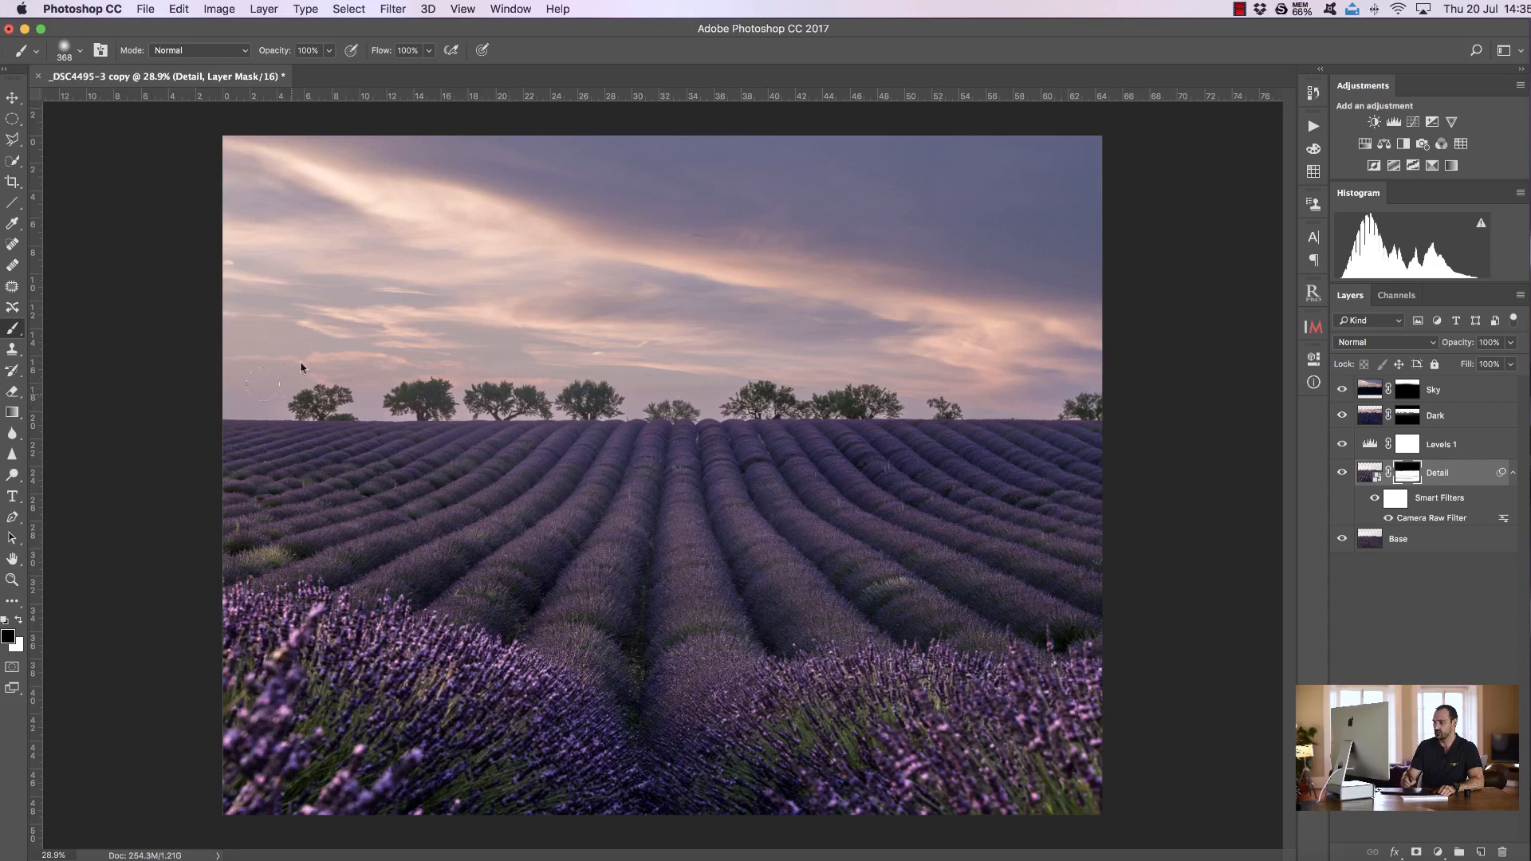
left_click(1342, 473)
left_click(1341, 472)
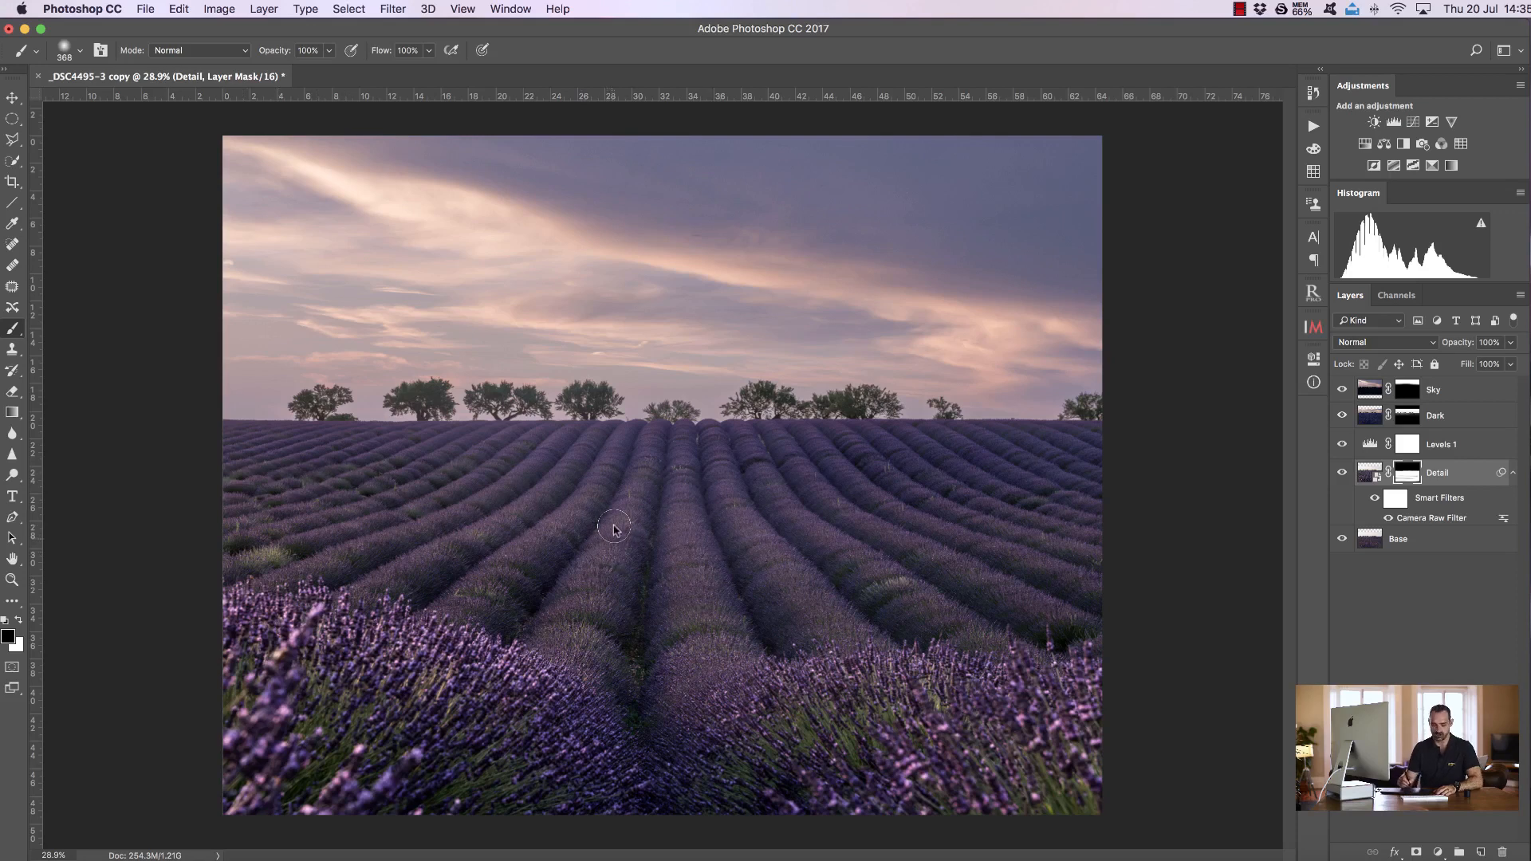
Select the top Sky layer and run the Highlights D&B action from the Jimmy McIntyre Easy Actions set
scroll(614, 524, "up", 1)
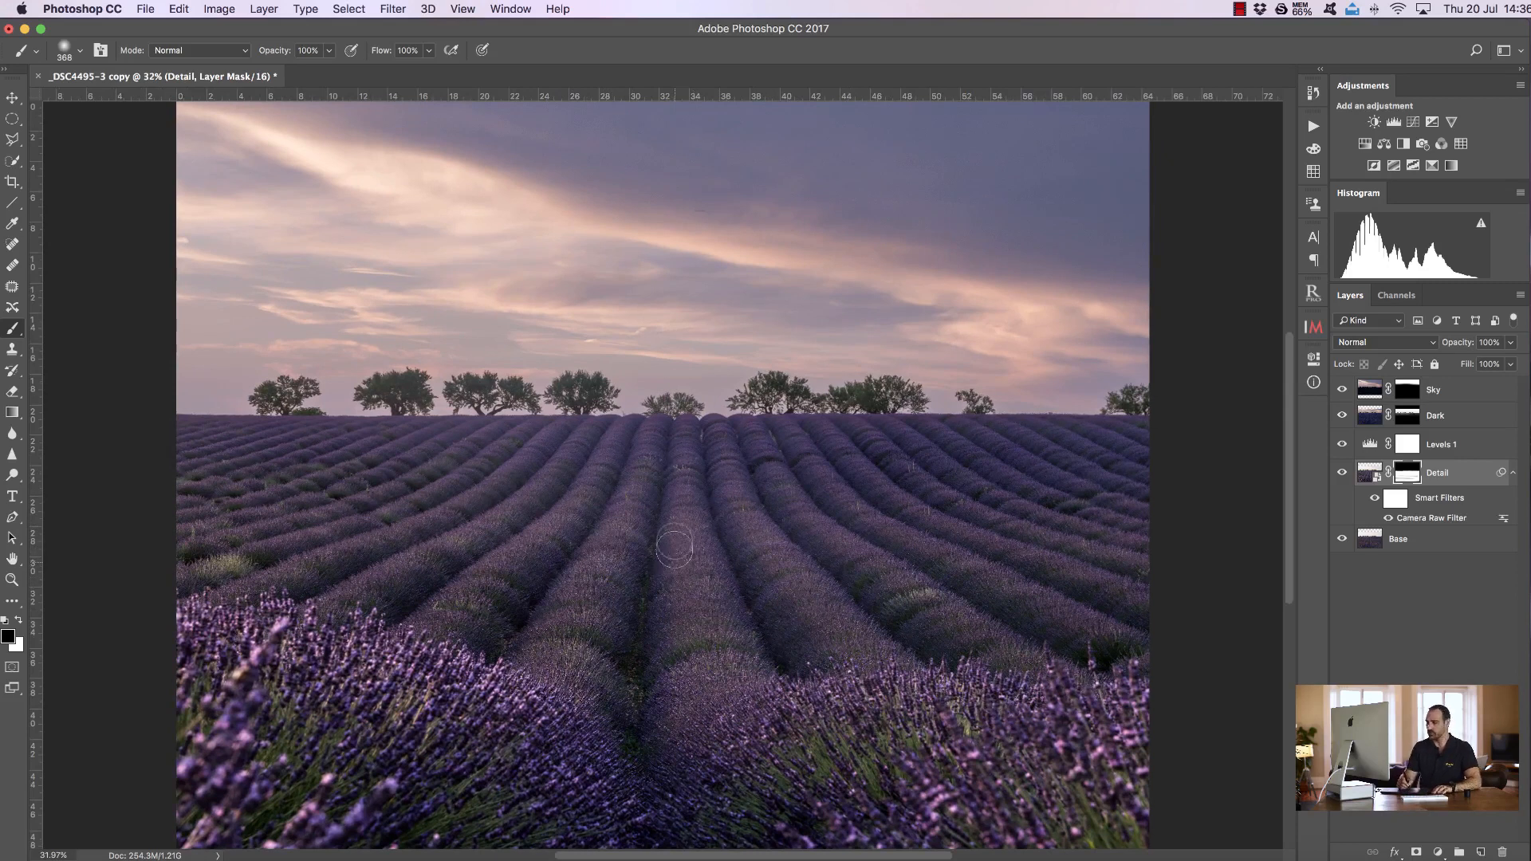
left_click(1452, 396)
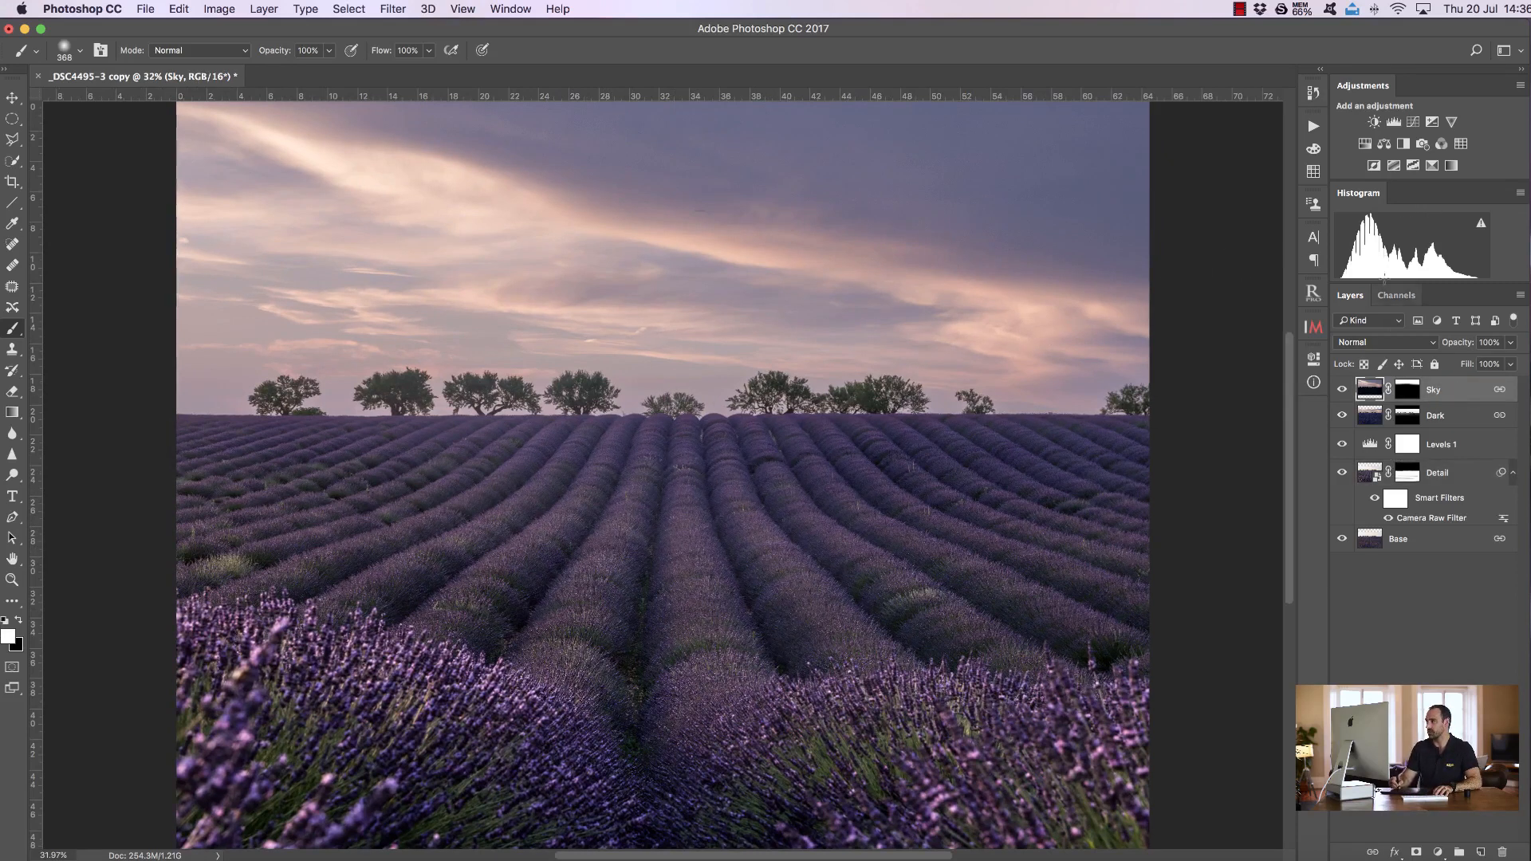
left_click(1313, 127)
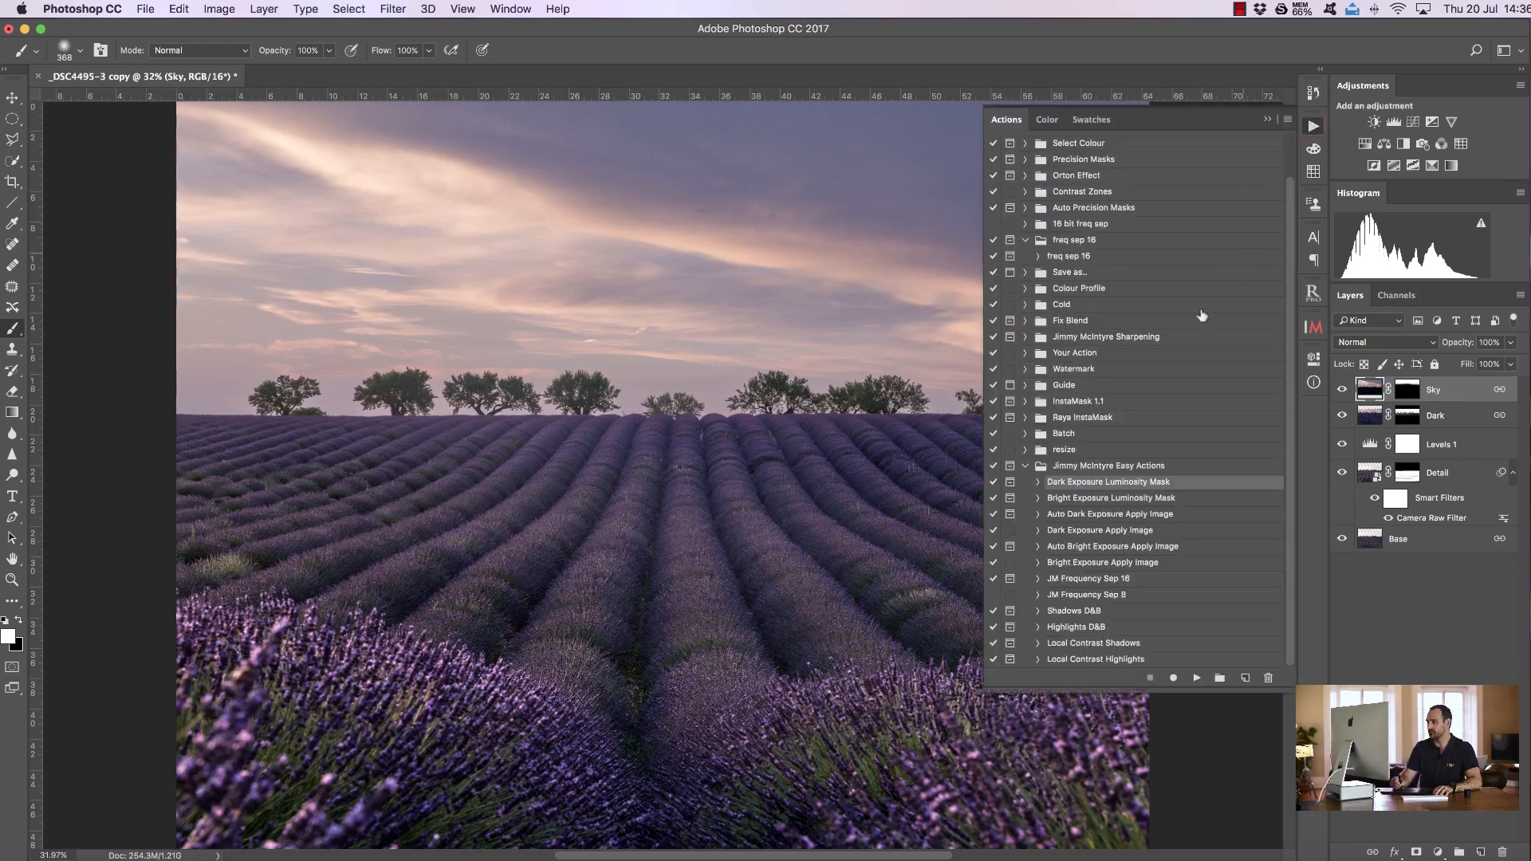
left_click(1093, 629)
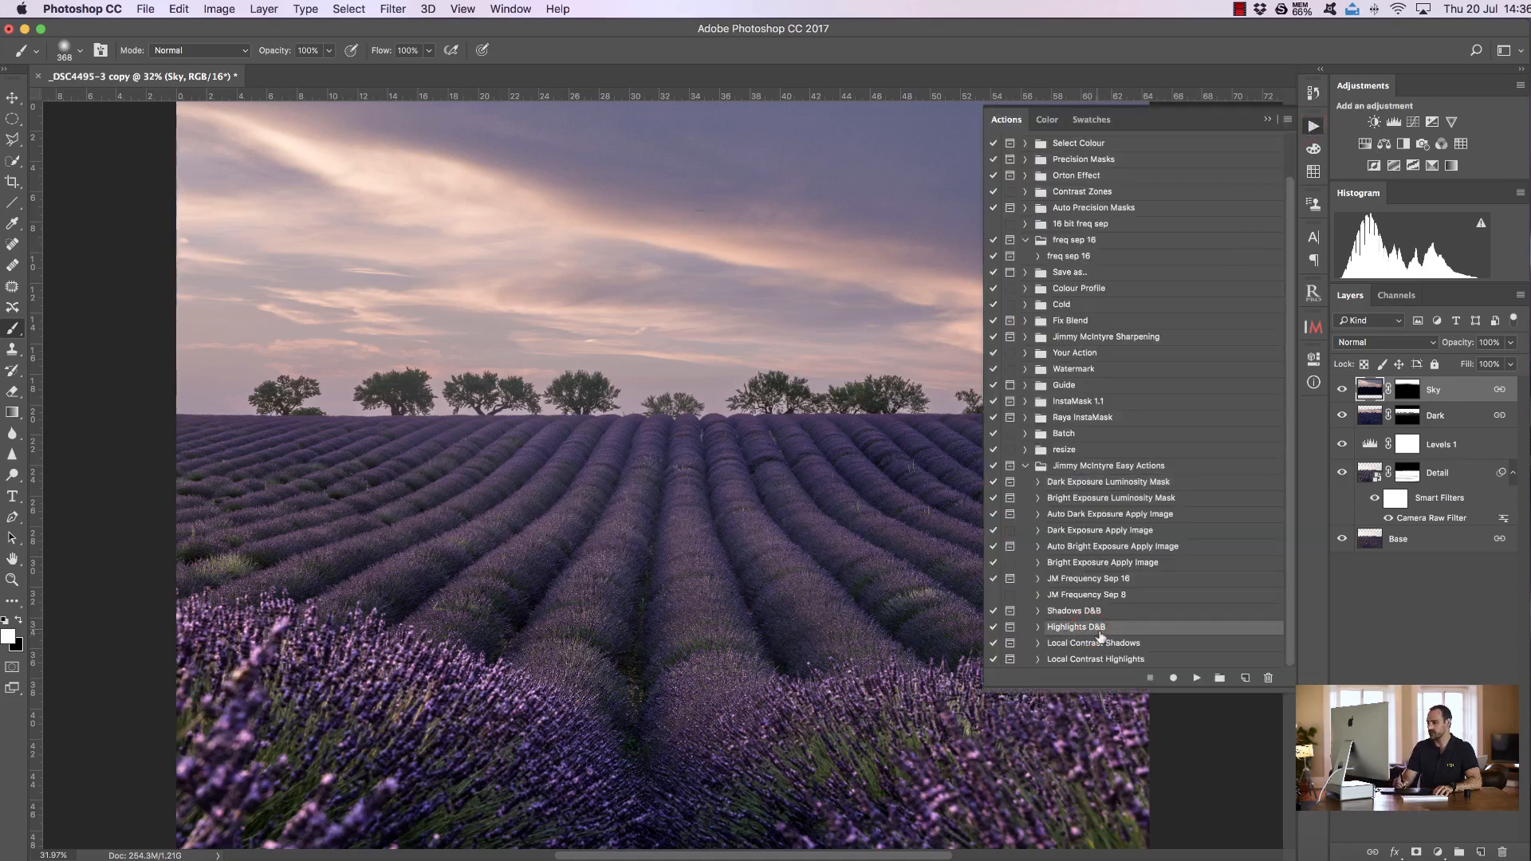
left_click(1196, 678)
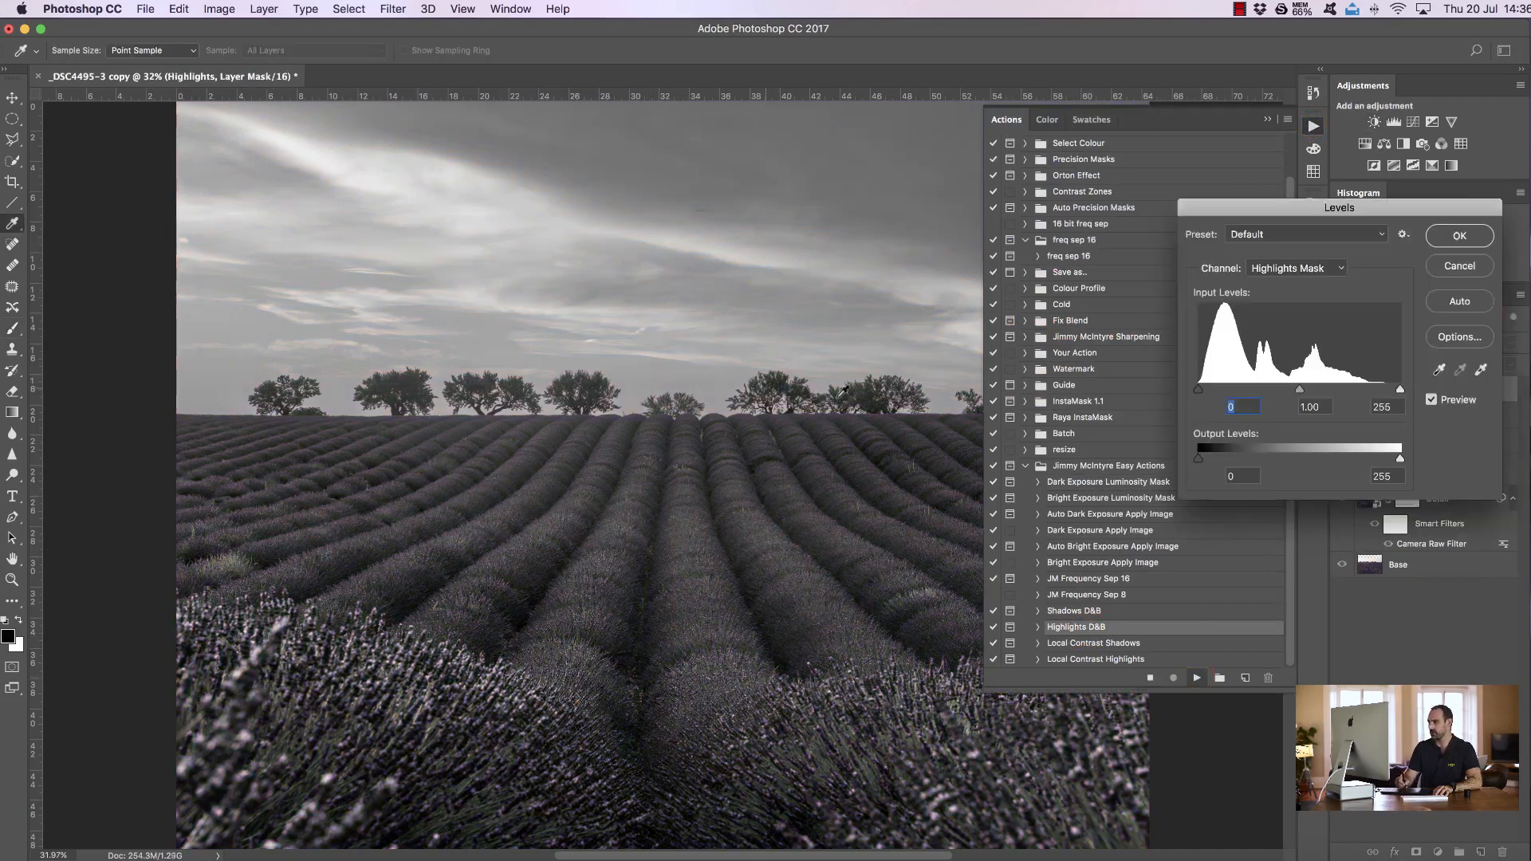
Adjust the Highlights Mask levels to input values 0, 0.51 and 94, then confirm
left_click_drag(1399, 391, 1317, 389)
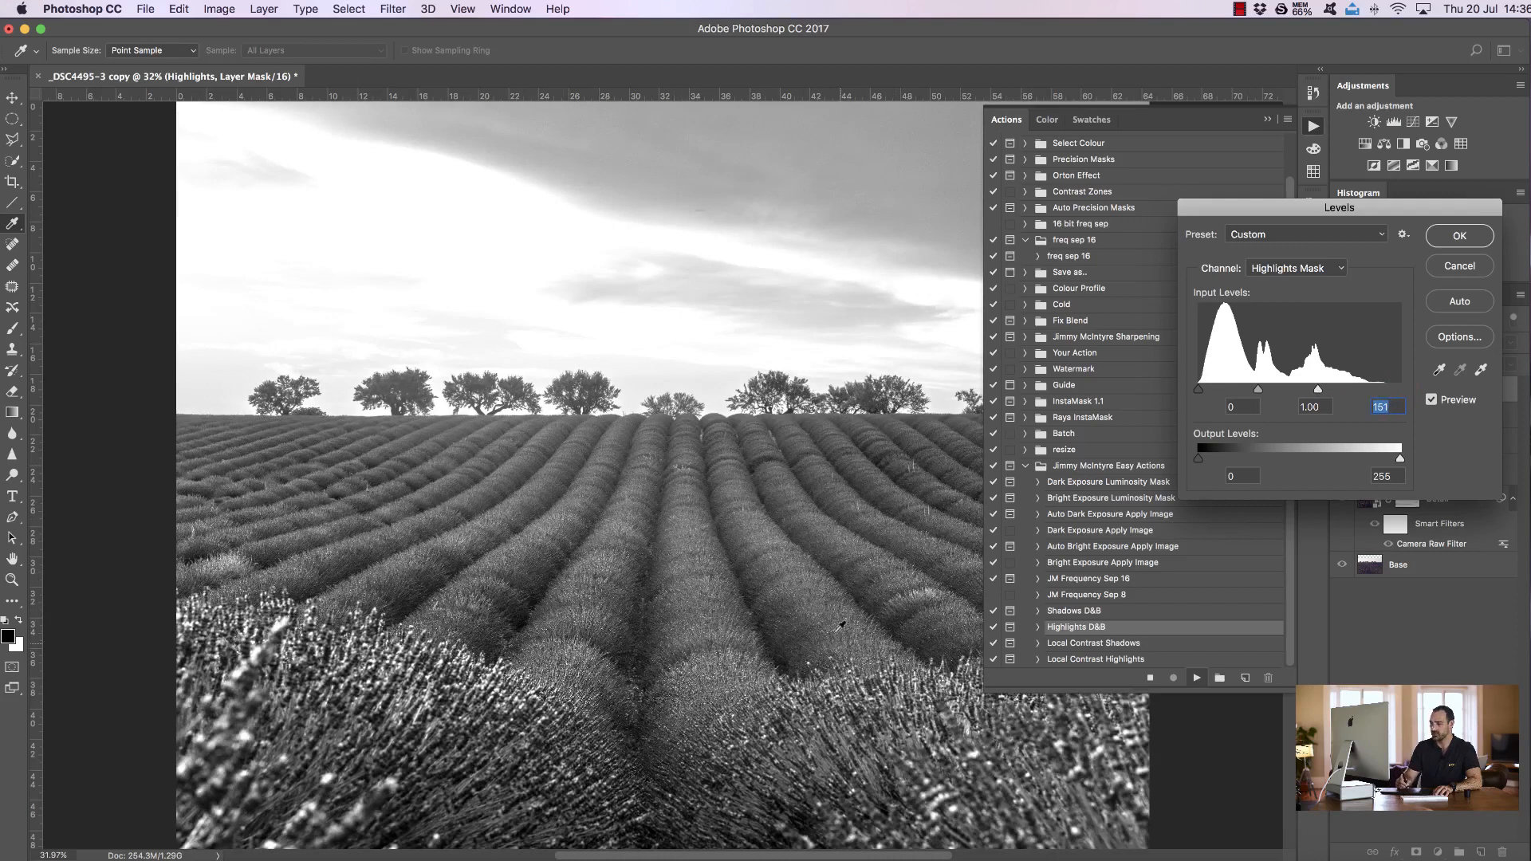
mouse_move(1257, 390)
left_mouse_down()
mouse_move(1309, 390)
mouse_move(1253, 394)
left_mouse_up()
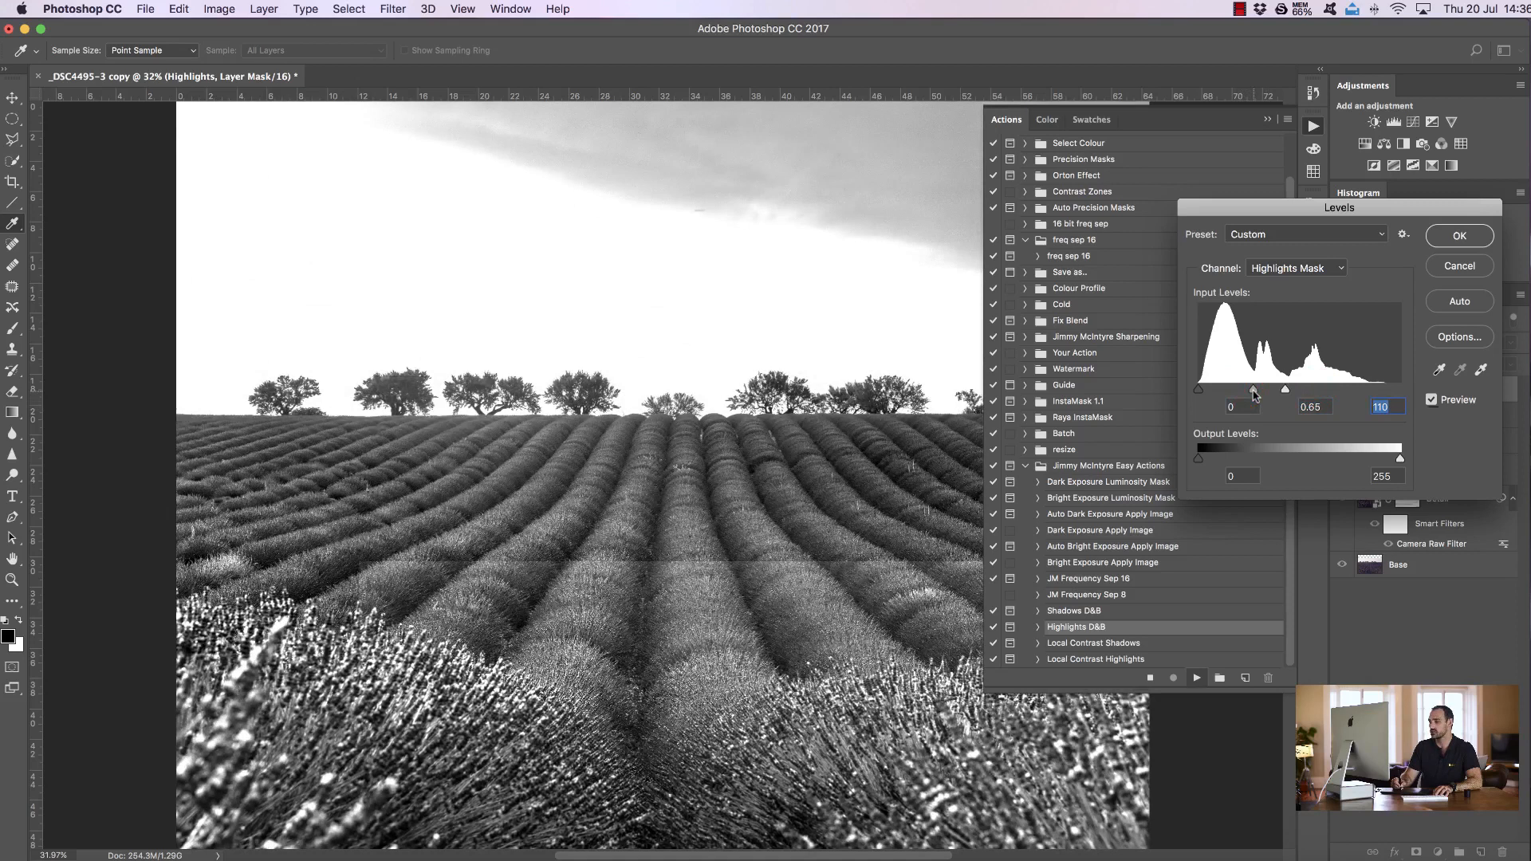
key("Down")
key("Down")
key("Down")
key("Down")
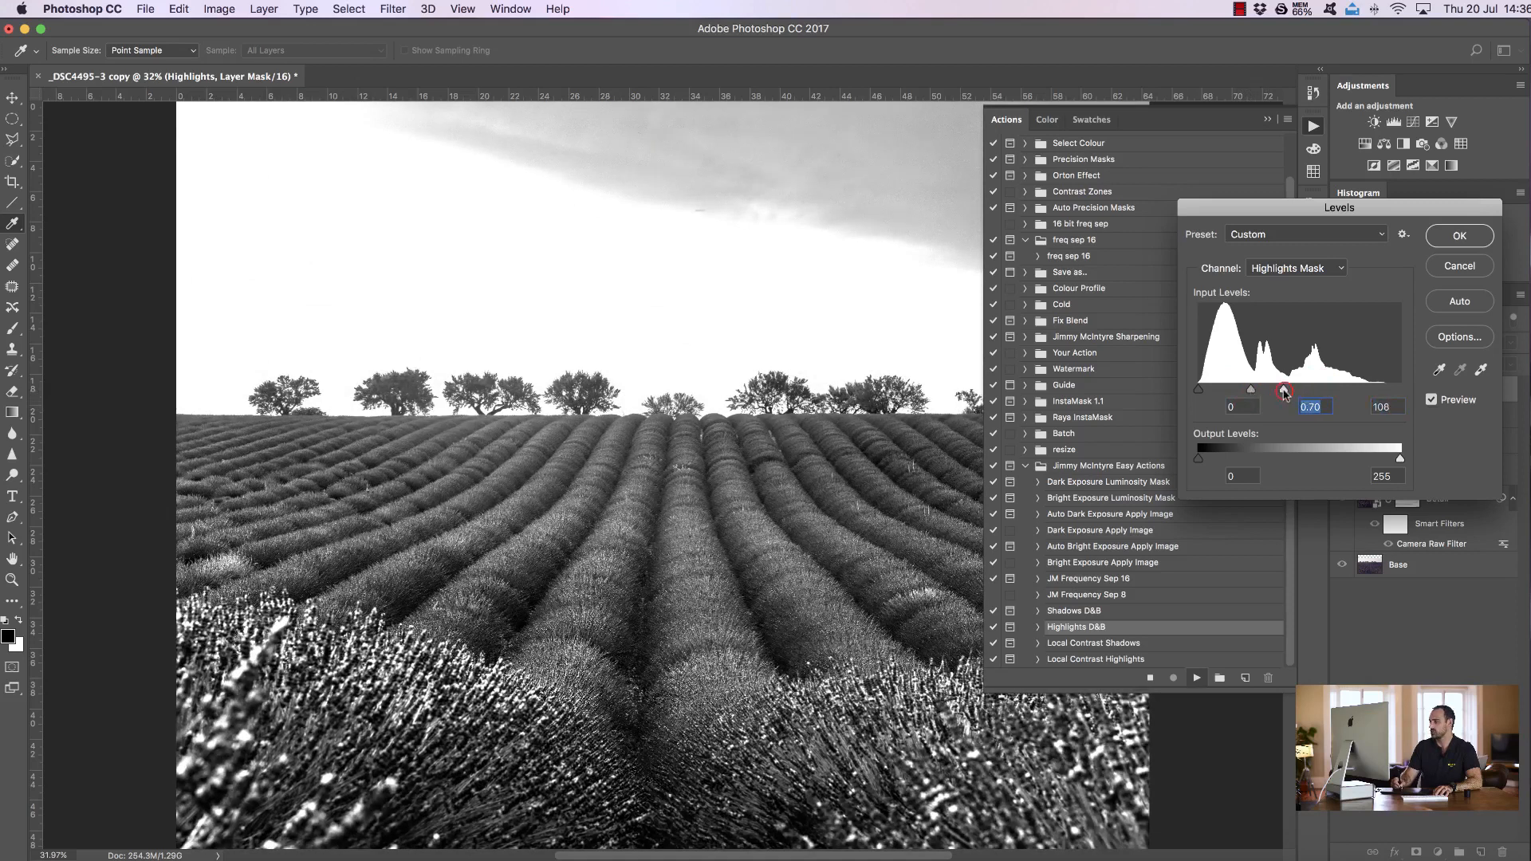
left_click_drag(1251, 393, 1257, 396)
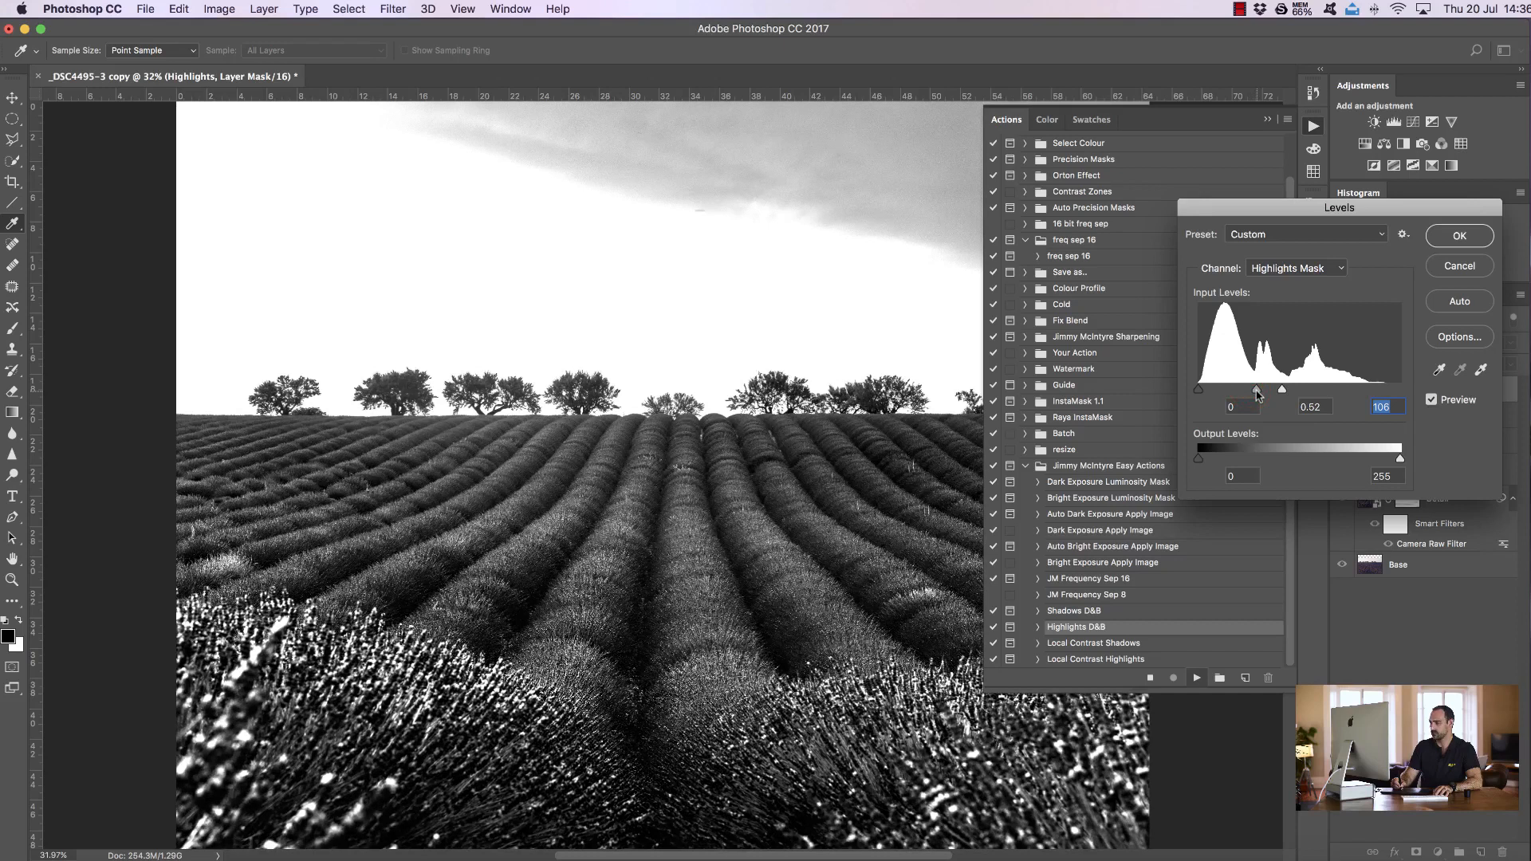
left_click_drag(1281, 391, 1255, 394)
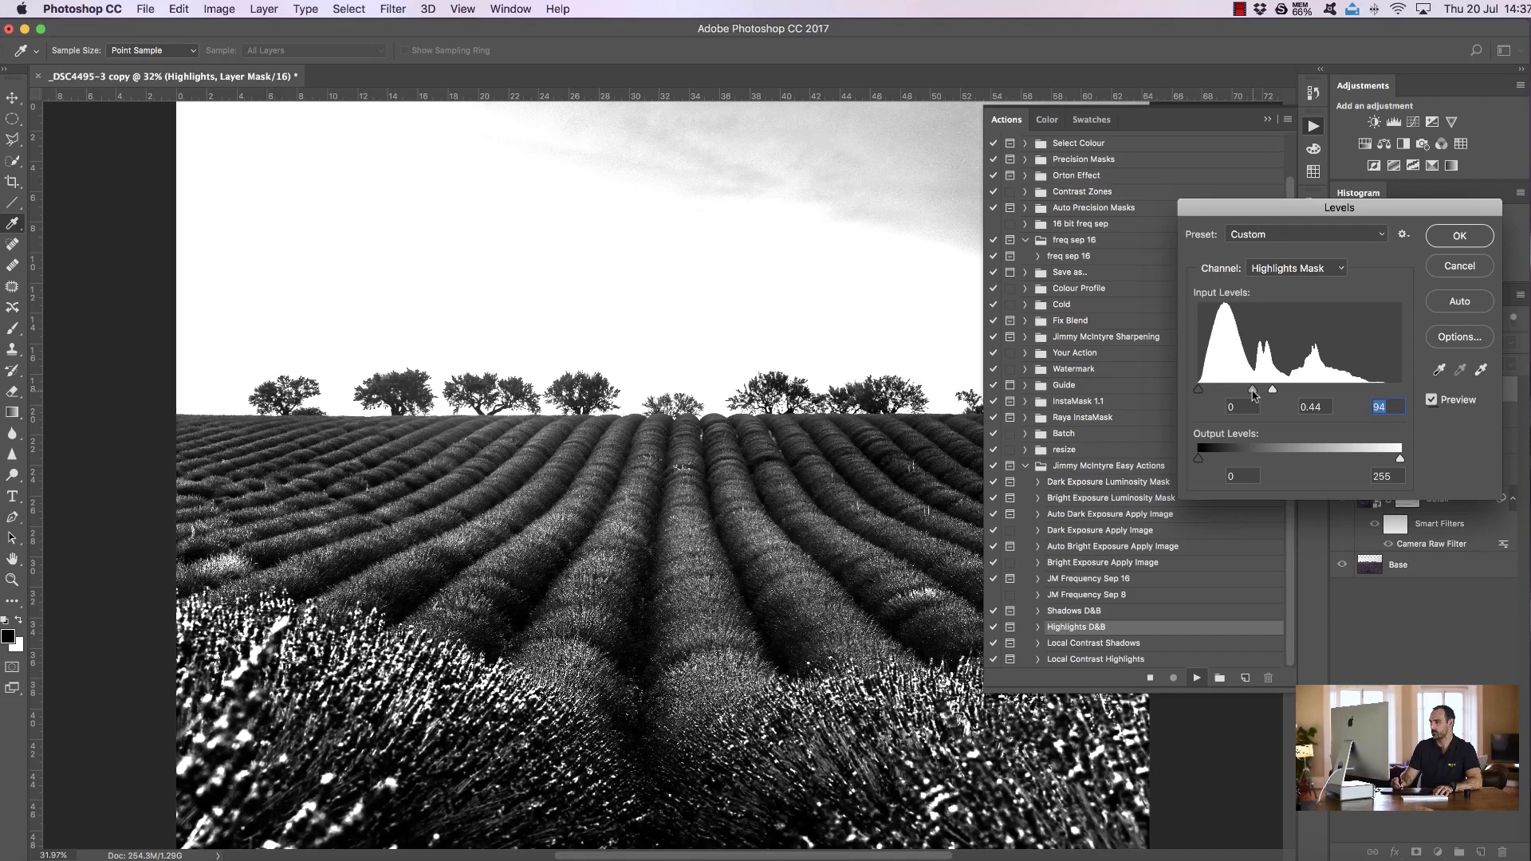
left_click_drag(1250, 391, 1250, 393)
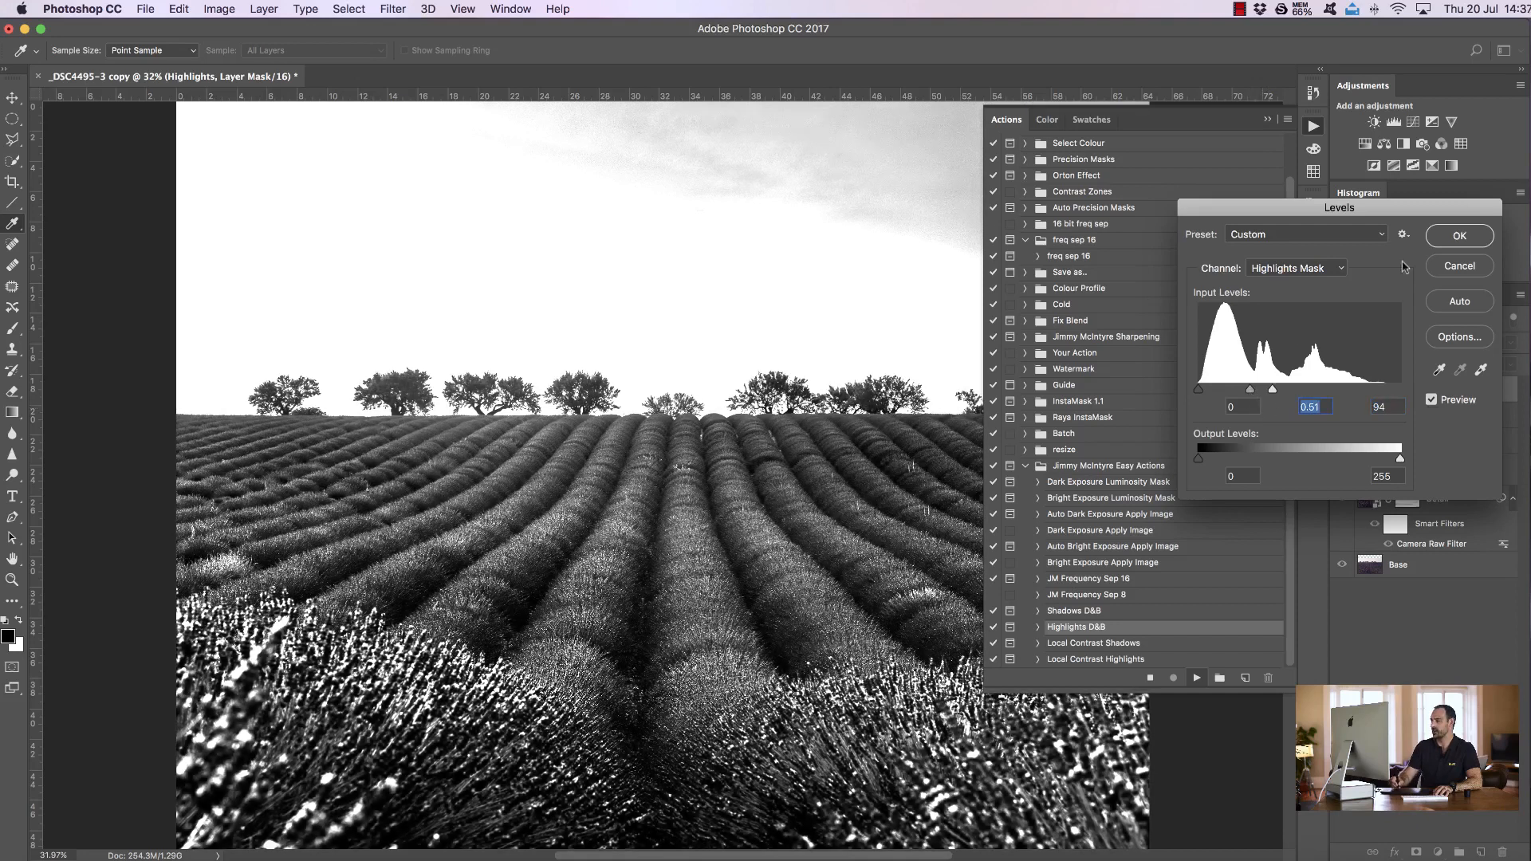
left_click(1473, 237)
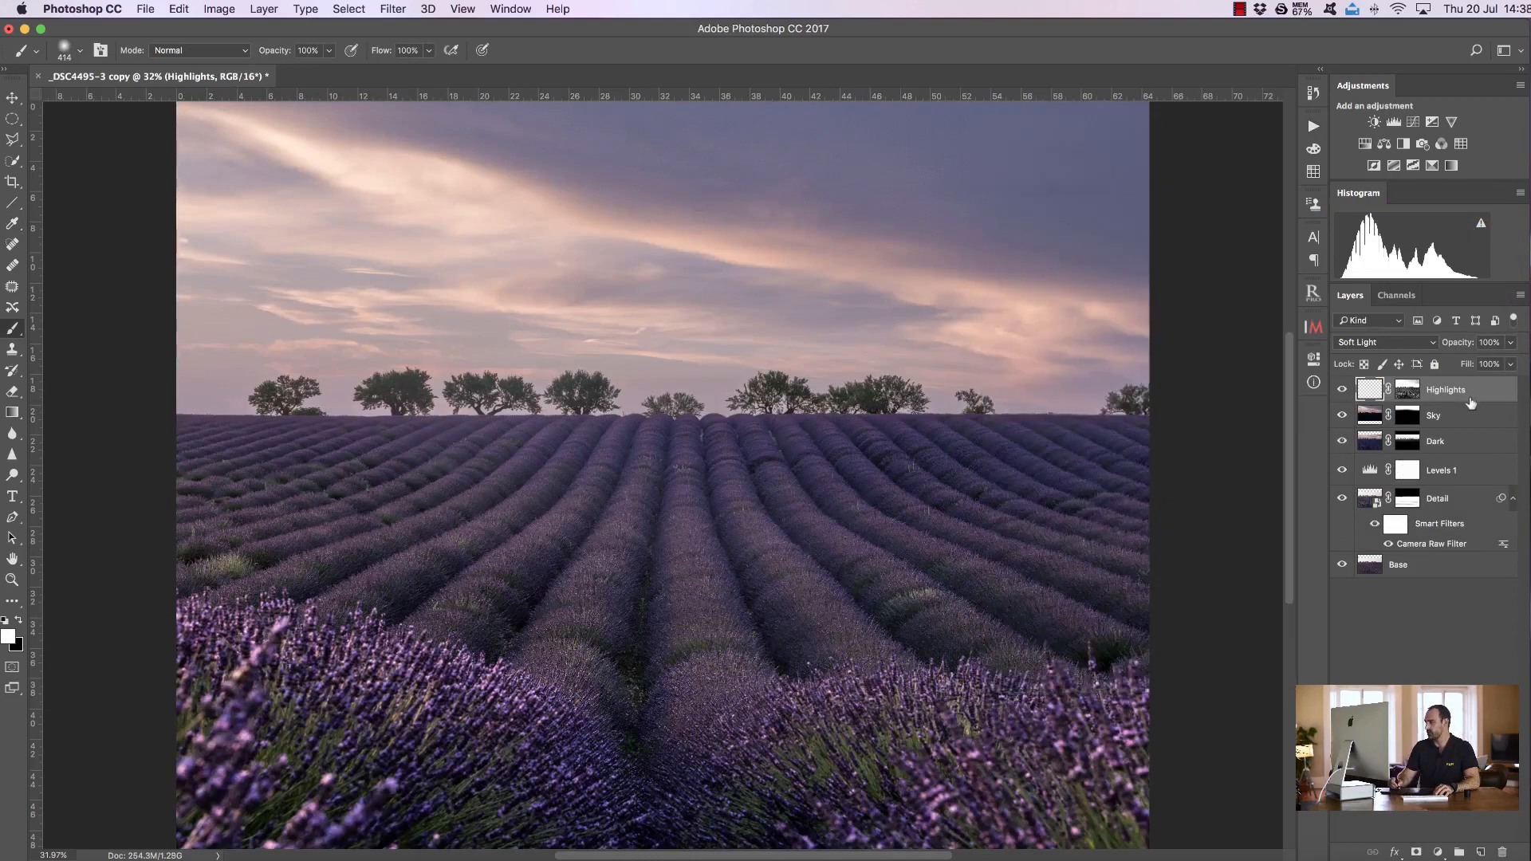
Move the Highlights layer below the Dark layer and set the foreground colour to warm orange ffc97b
left_click_drag(1447, 389, 1447, 460)
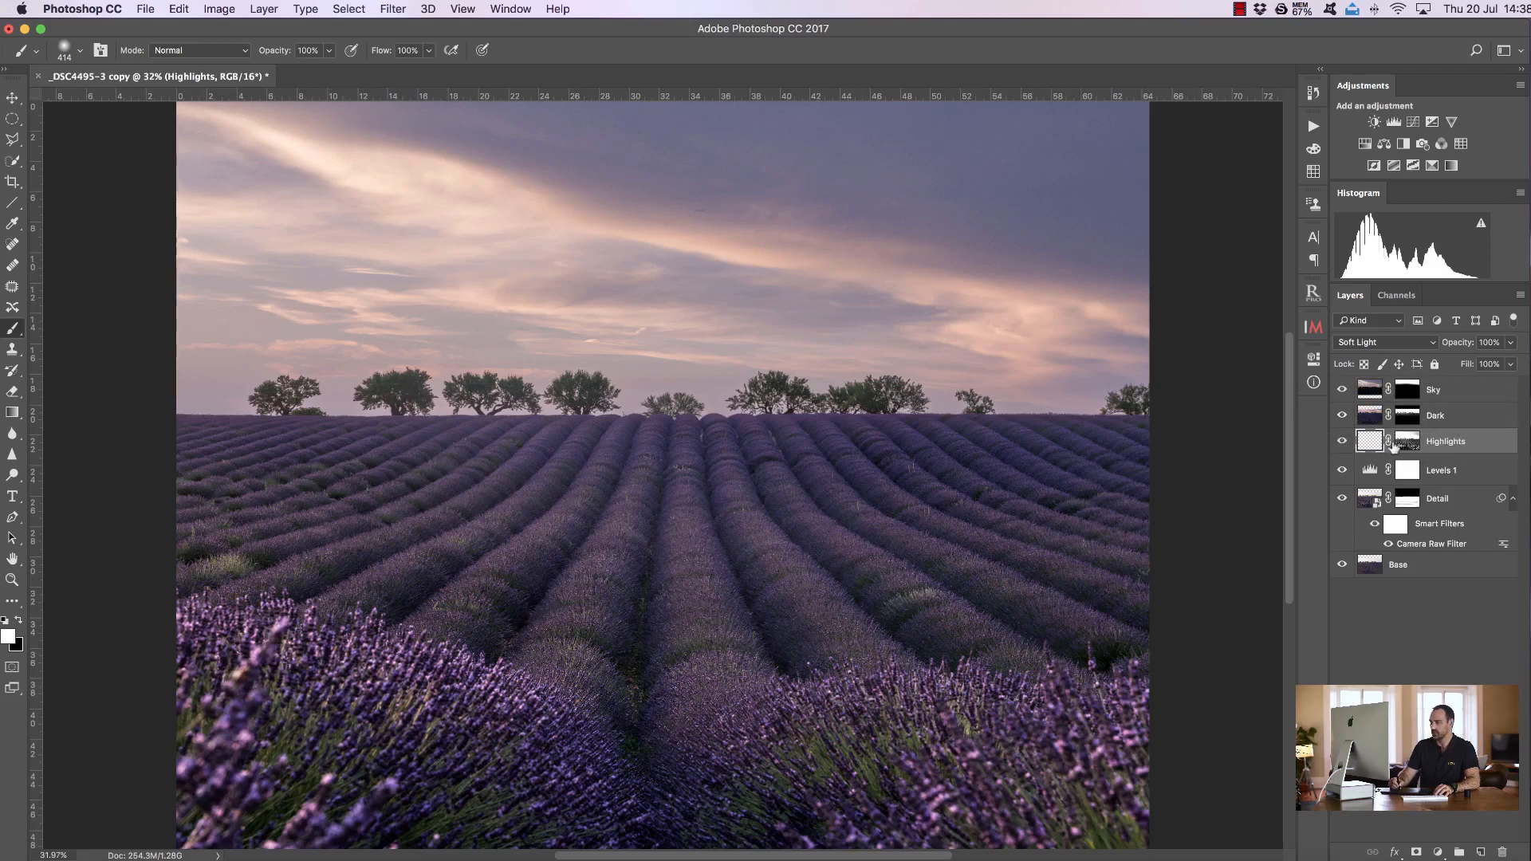
left_click(8, 636)
left_click_drag(1299, 399, 1296, 378)
left_click_drag(1166, 233, 1170, 190)
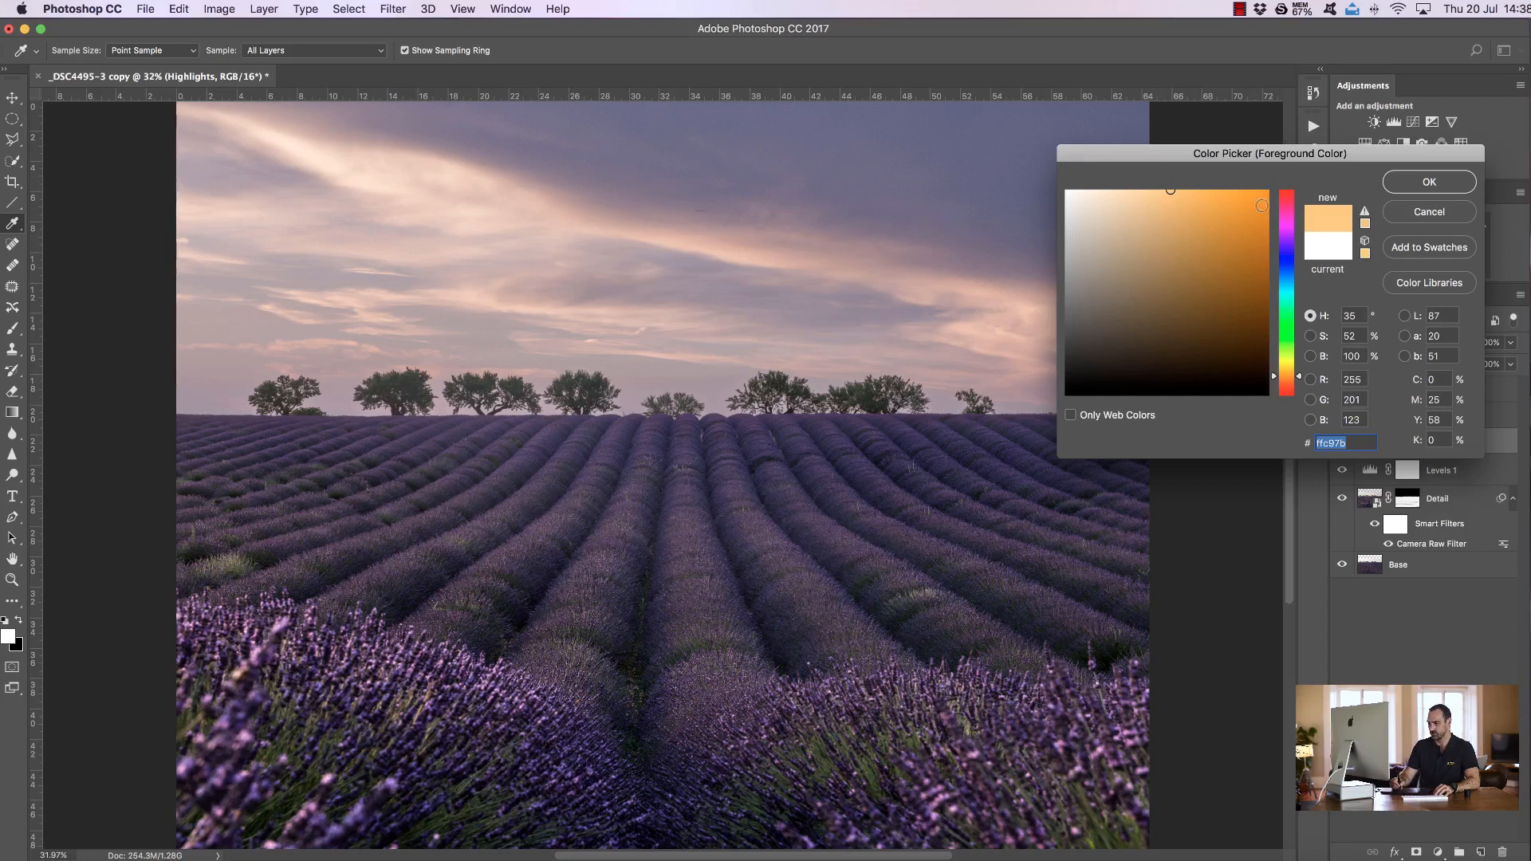
left_click(1427, 183)
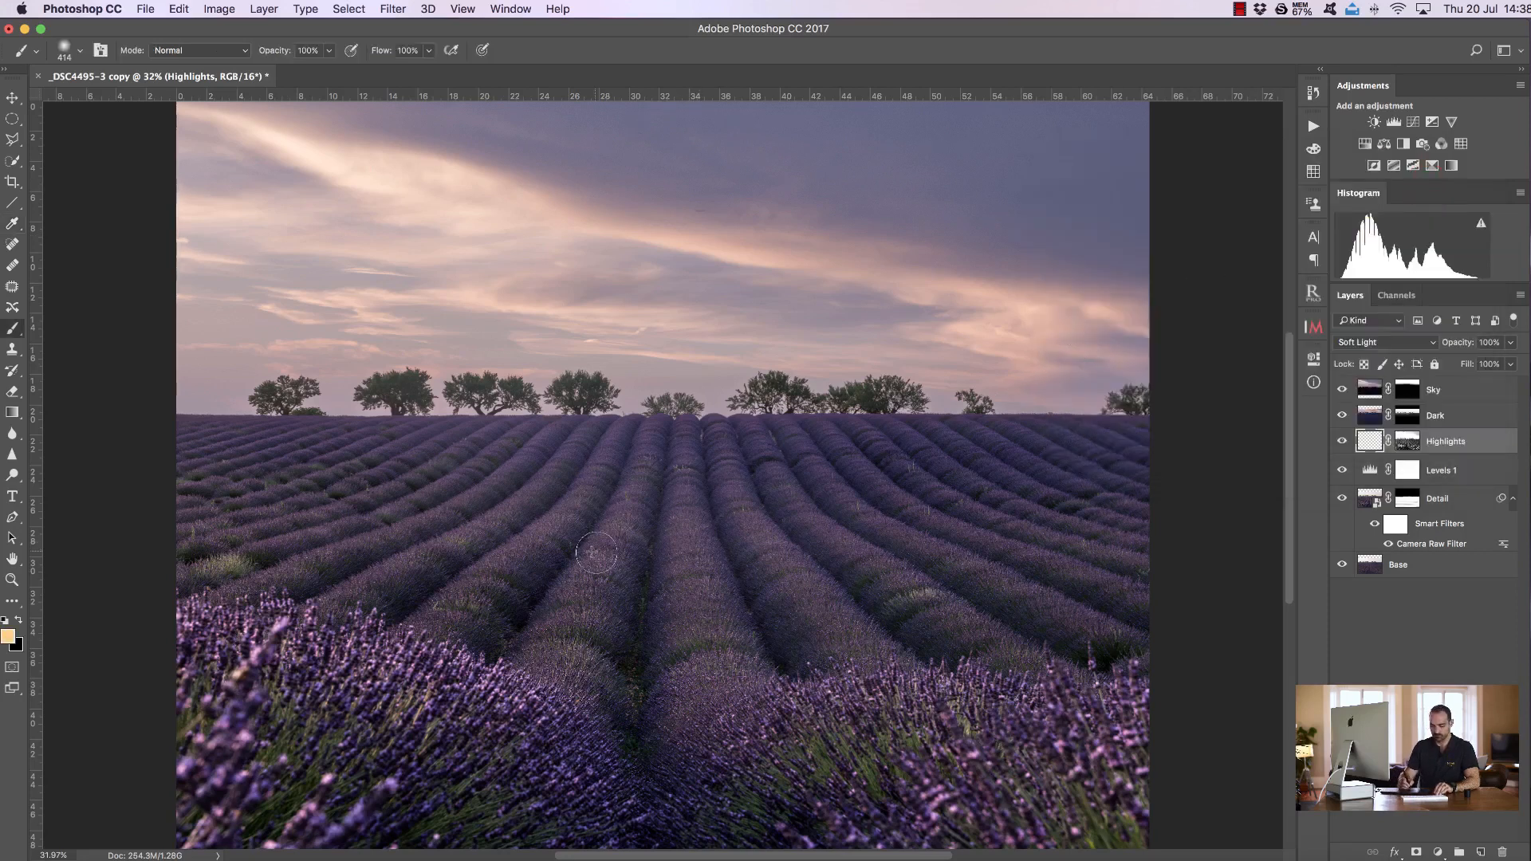
Paint the orange colour with a large soft brush over the lavender field and horizon on the Highlights layer
left_click_drag(584, 550, 689, 550)
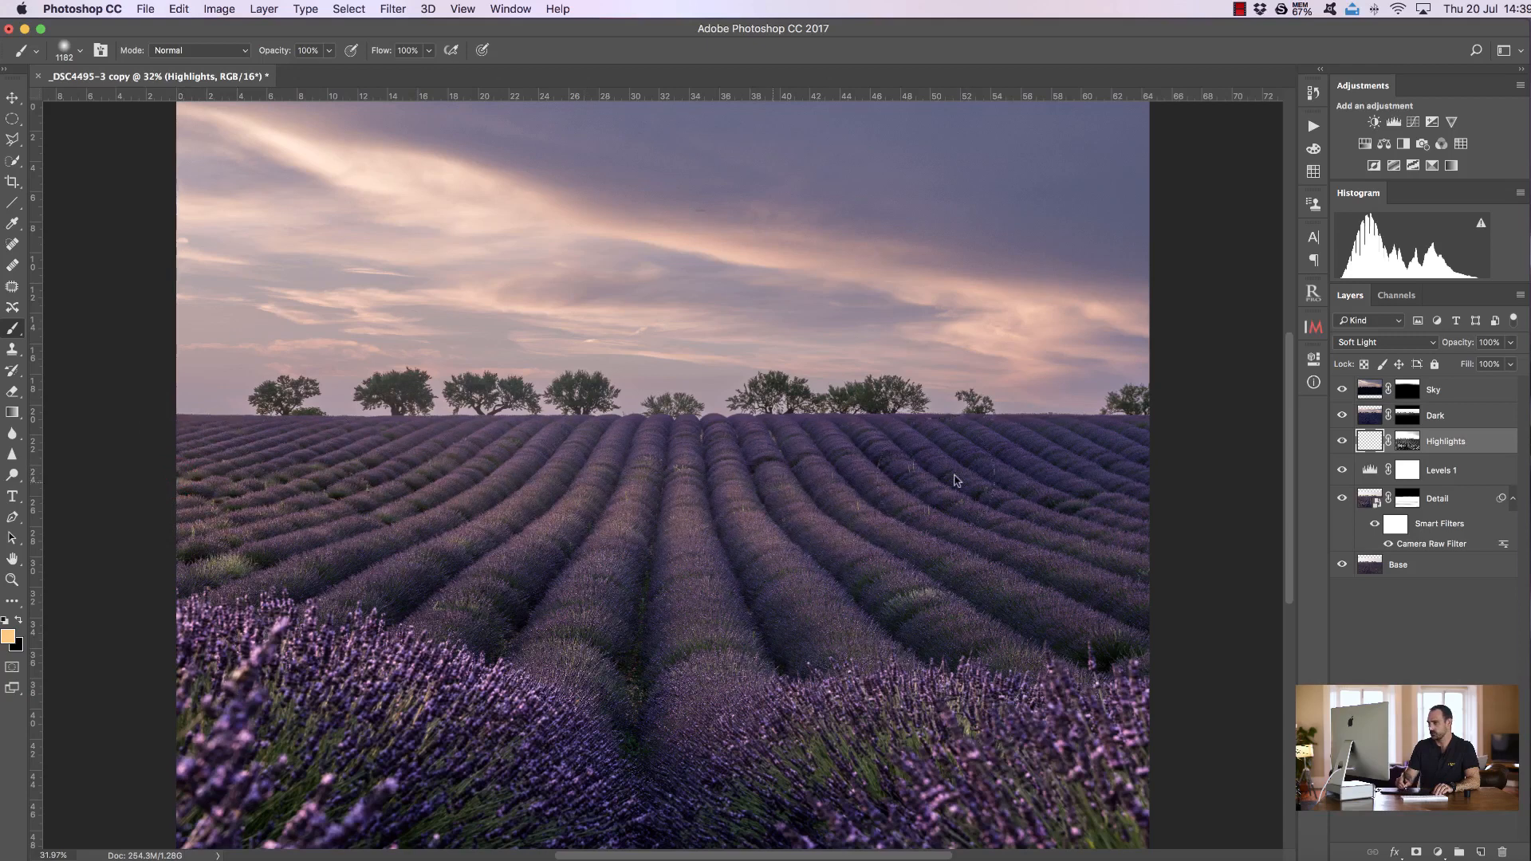
mouse_move(148, 482)
left_mouse_down()
mouse_move(581, 570)
mouse_move(1145, 529)
mouse_move(1100, 630)
mouse_move(522, 688)
mouse_move(315, 610)
mouse_move(195, 630)
mouse_move(383, 701)
mouse_move(363, 799)
mouse_move(757, 738)
mouse_move(1117, 797)
mouse_move(426, 789)
mouse_move(411, 673)
left_mouse_up()
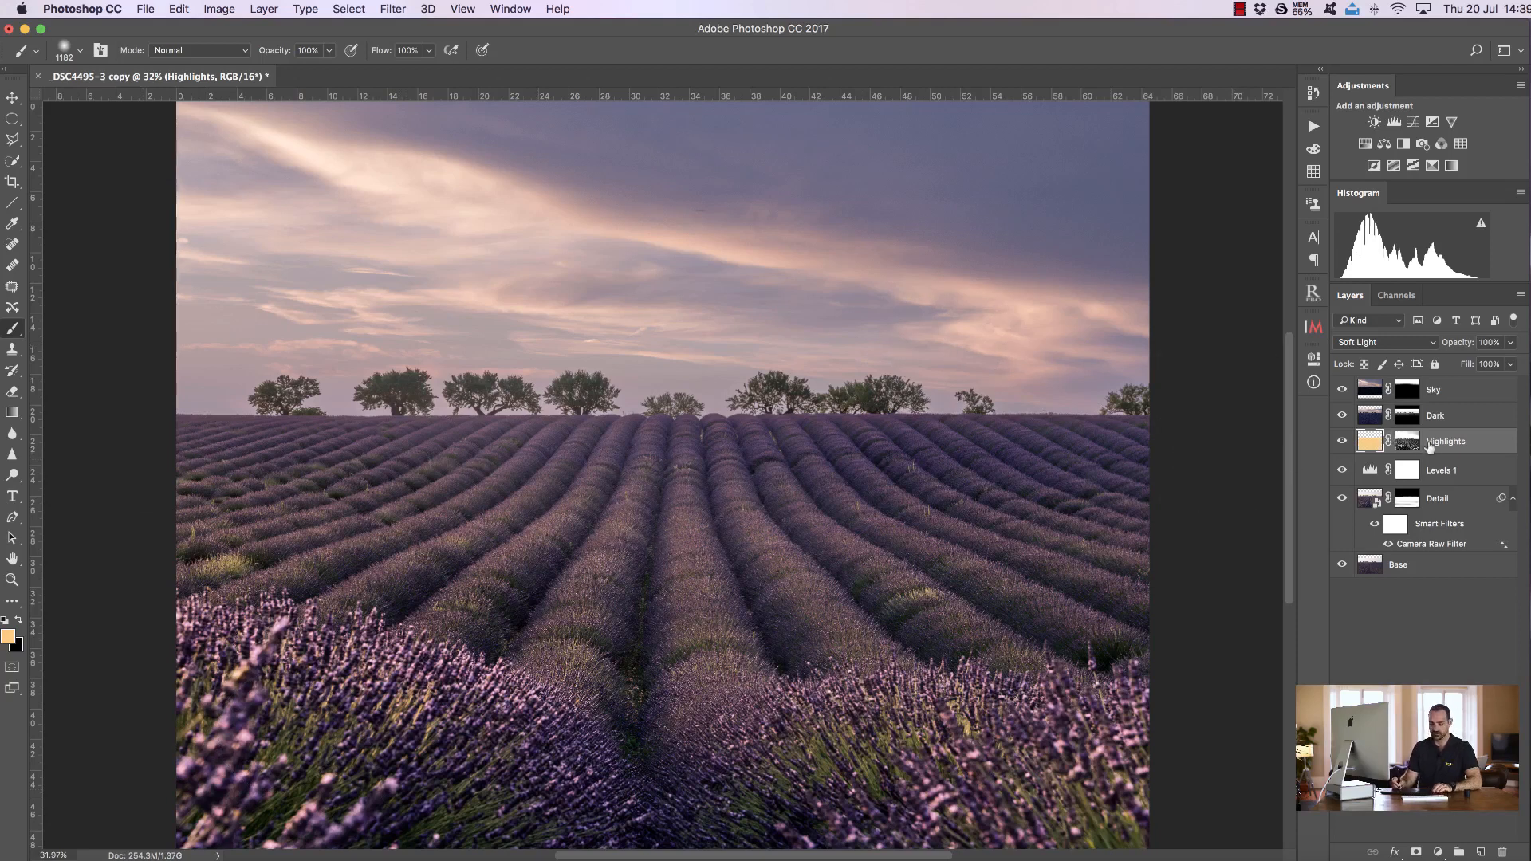
left_click(1342, 415)
mouse_move(183, 387)
left_mouse_down()
mouse_move(535, 417)
mouse_move(772, 394)
mouse_move(1121, 400)
left_mouse_up()
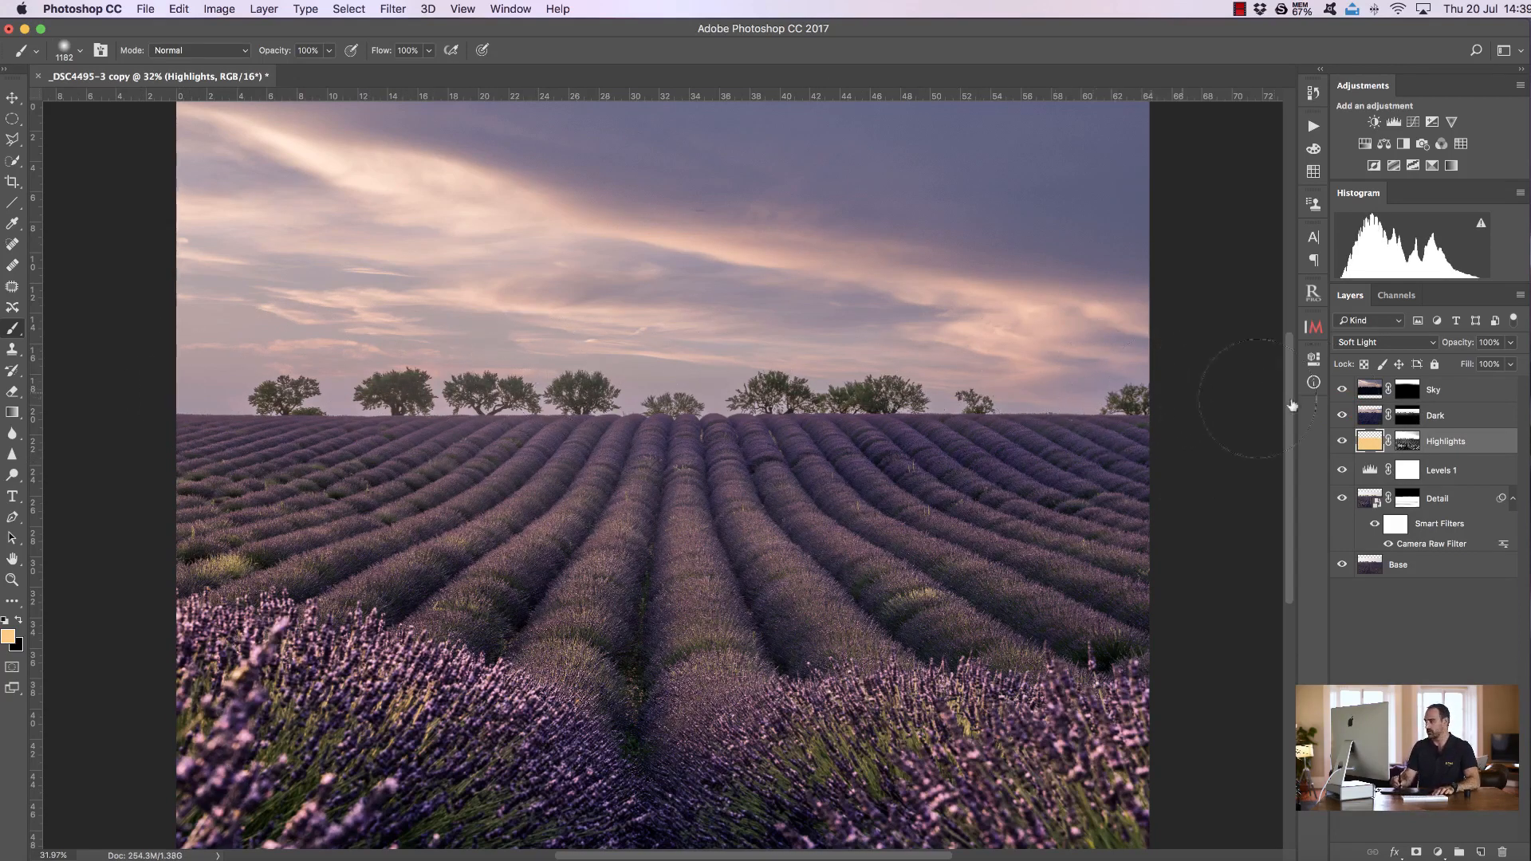
Move the Highlights layer to the top of the stack and back below the Dark layer
left_click_drag(1453, 439, 1433, 380)
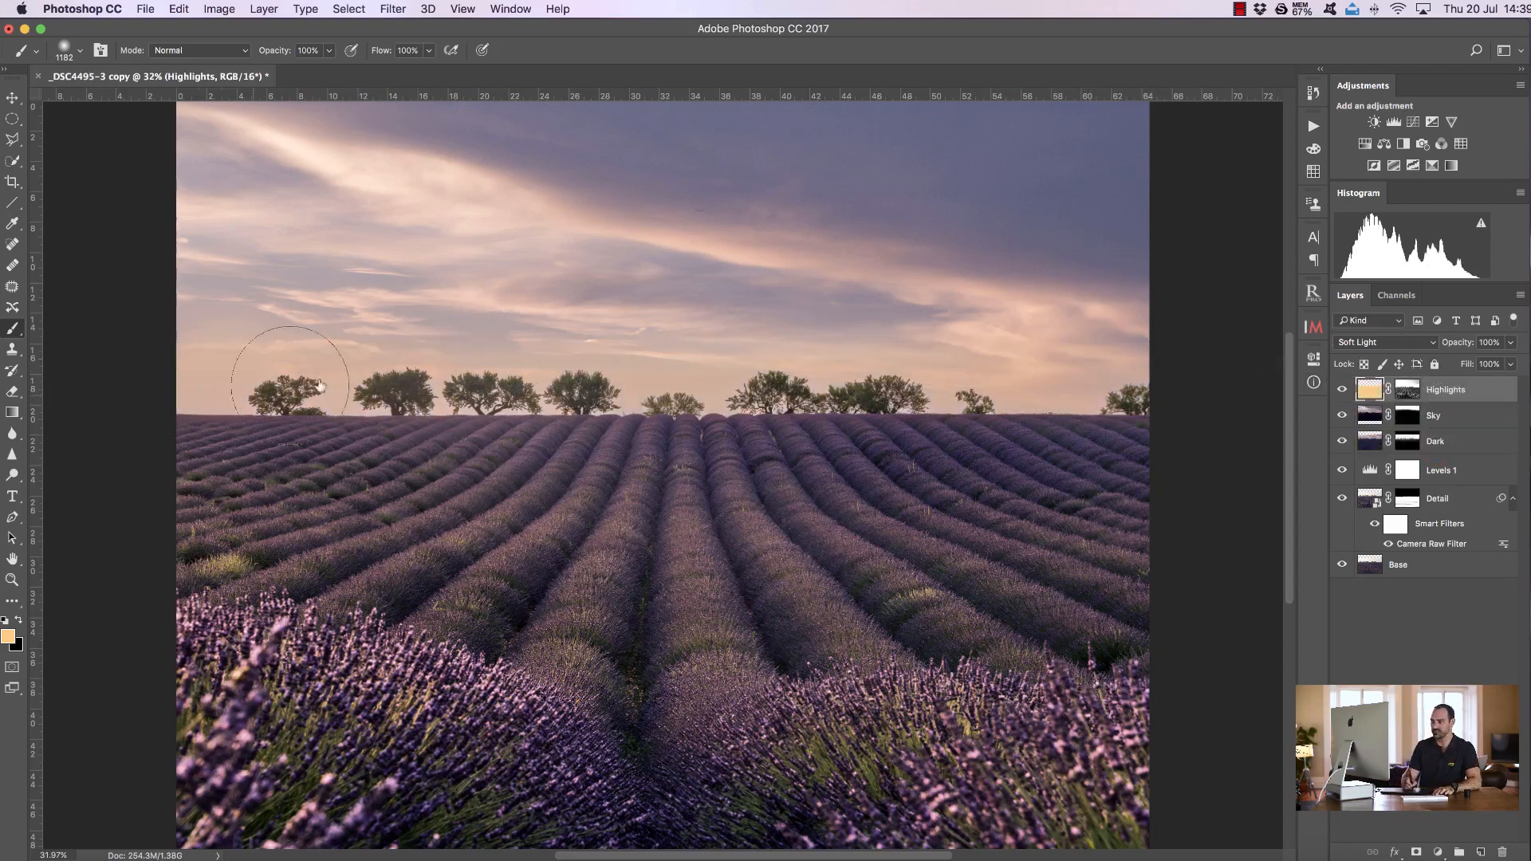
left_click_drag(1458, 397, 1399, 460)
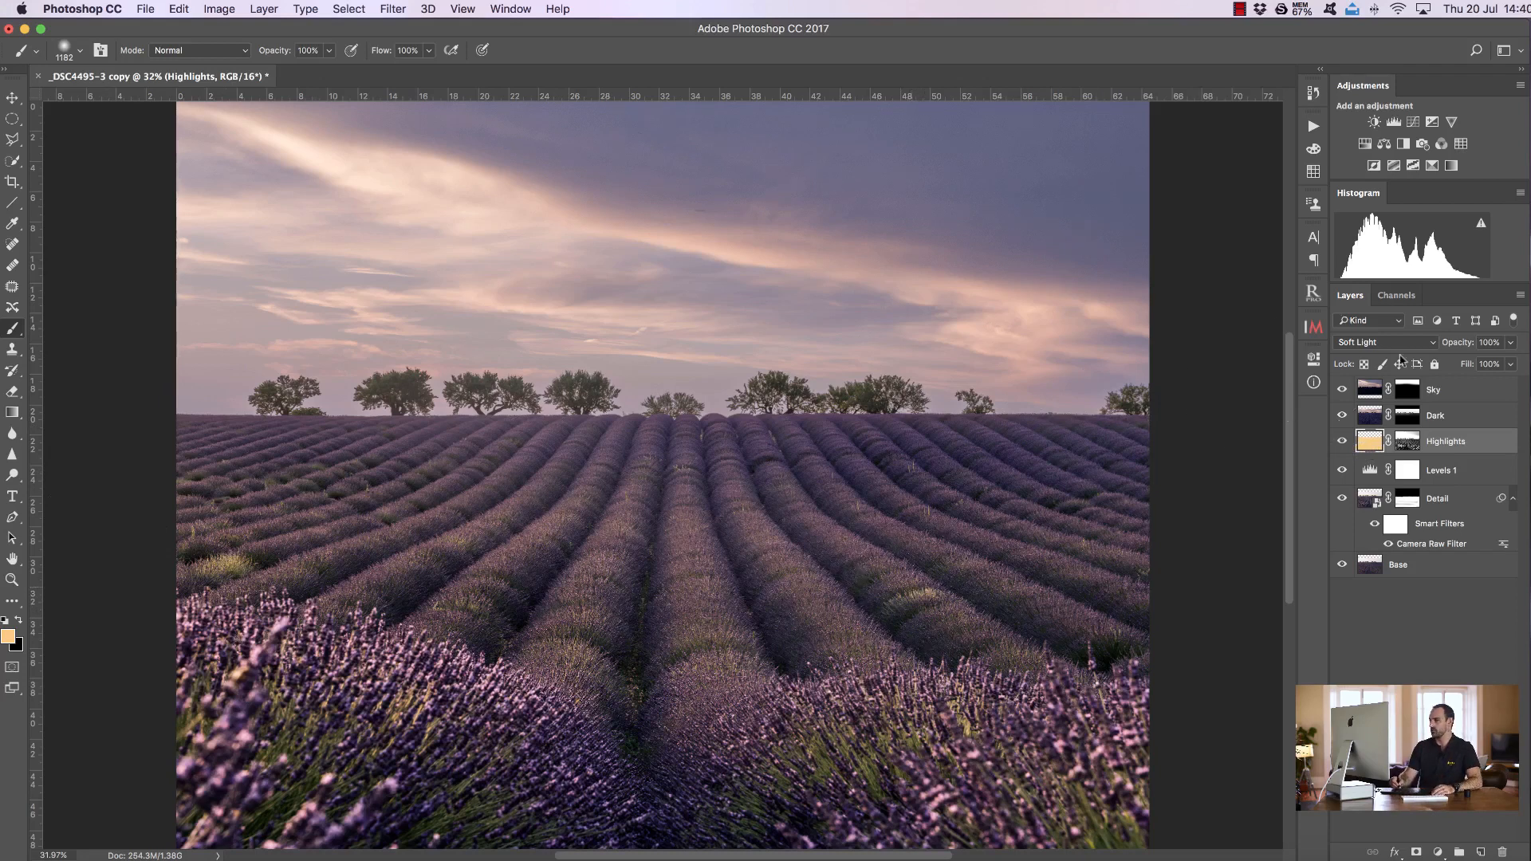
Add a Levels adjustment above Sky with input levels about 4, 0.89 and 243, toggling it to compare
left_click(1449, 396)
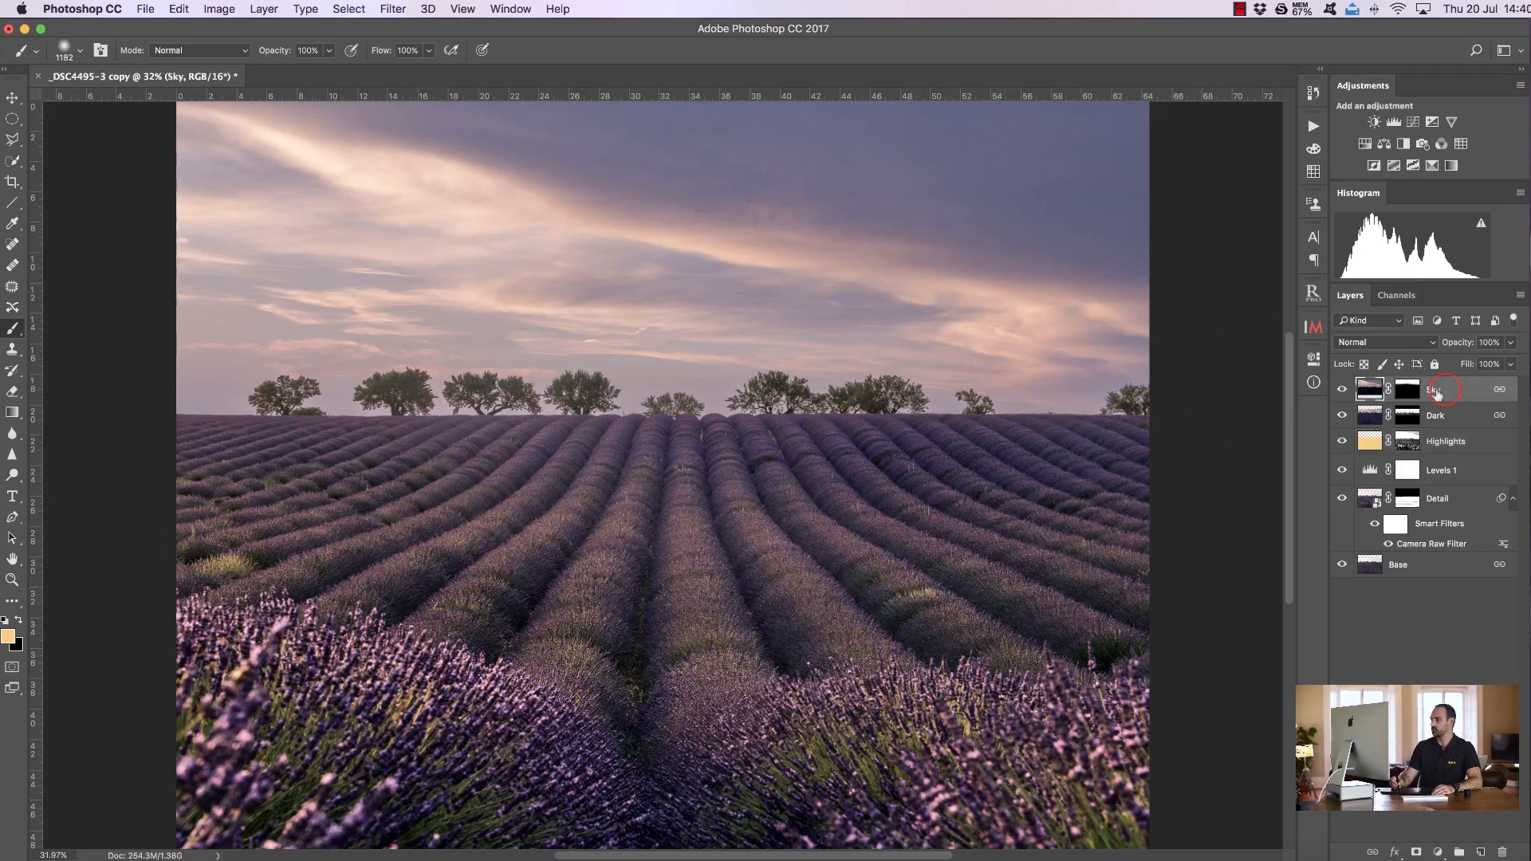
left_click(1393, 123)
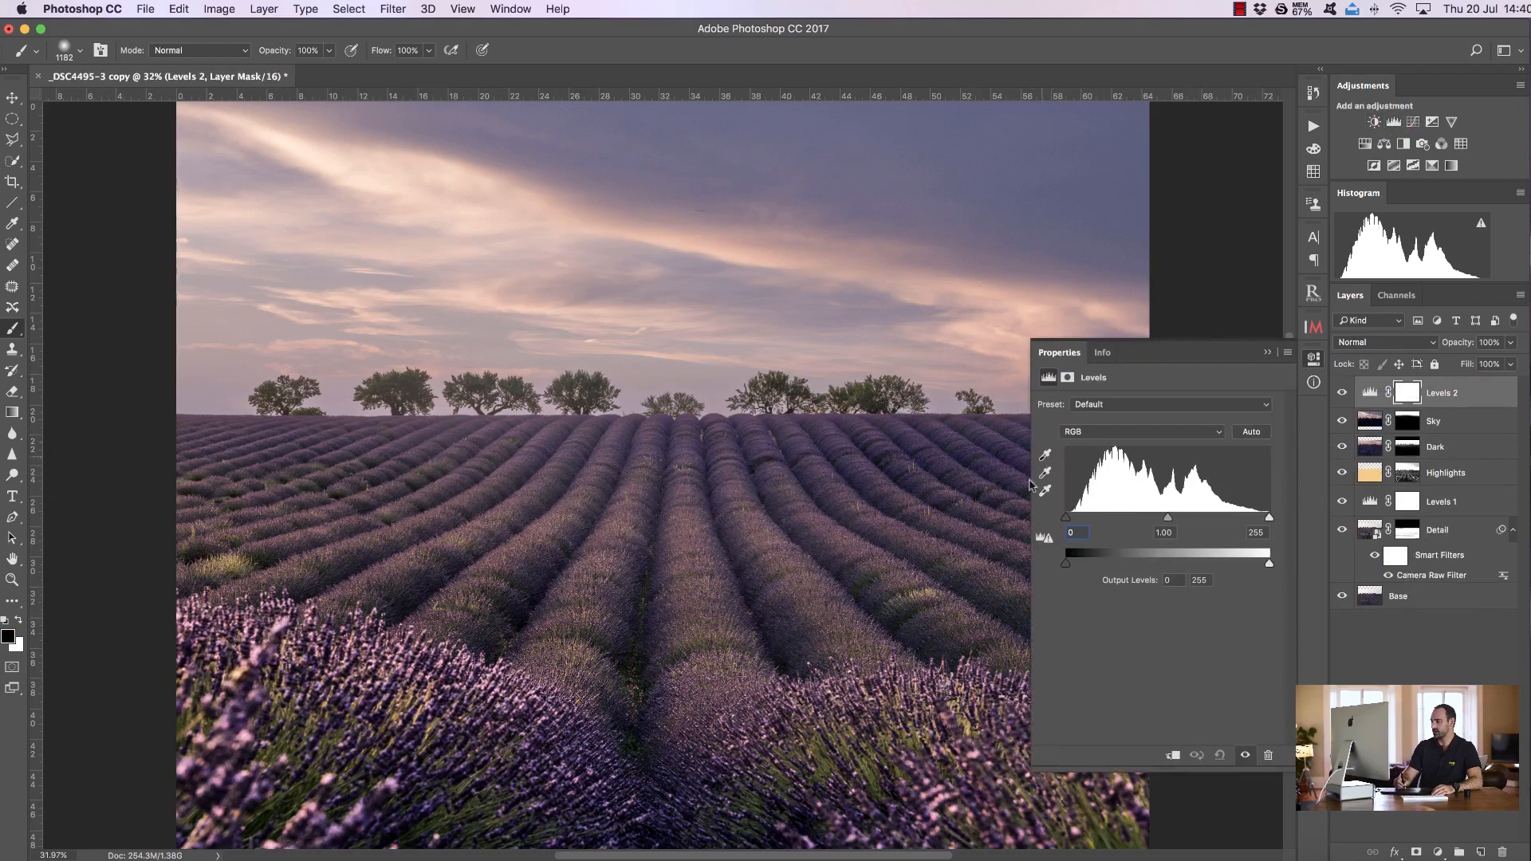
left_click_drag(1069, 520, 1072, 520)
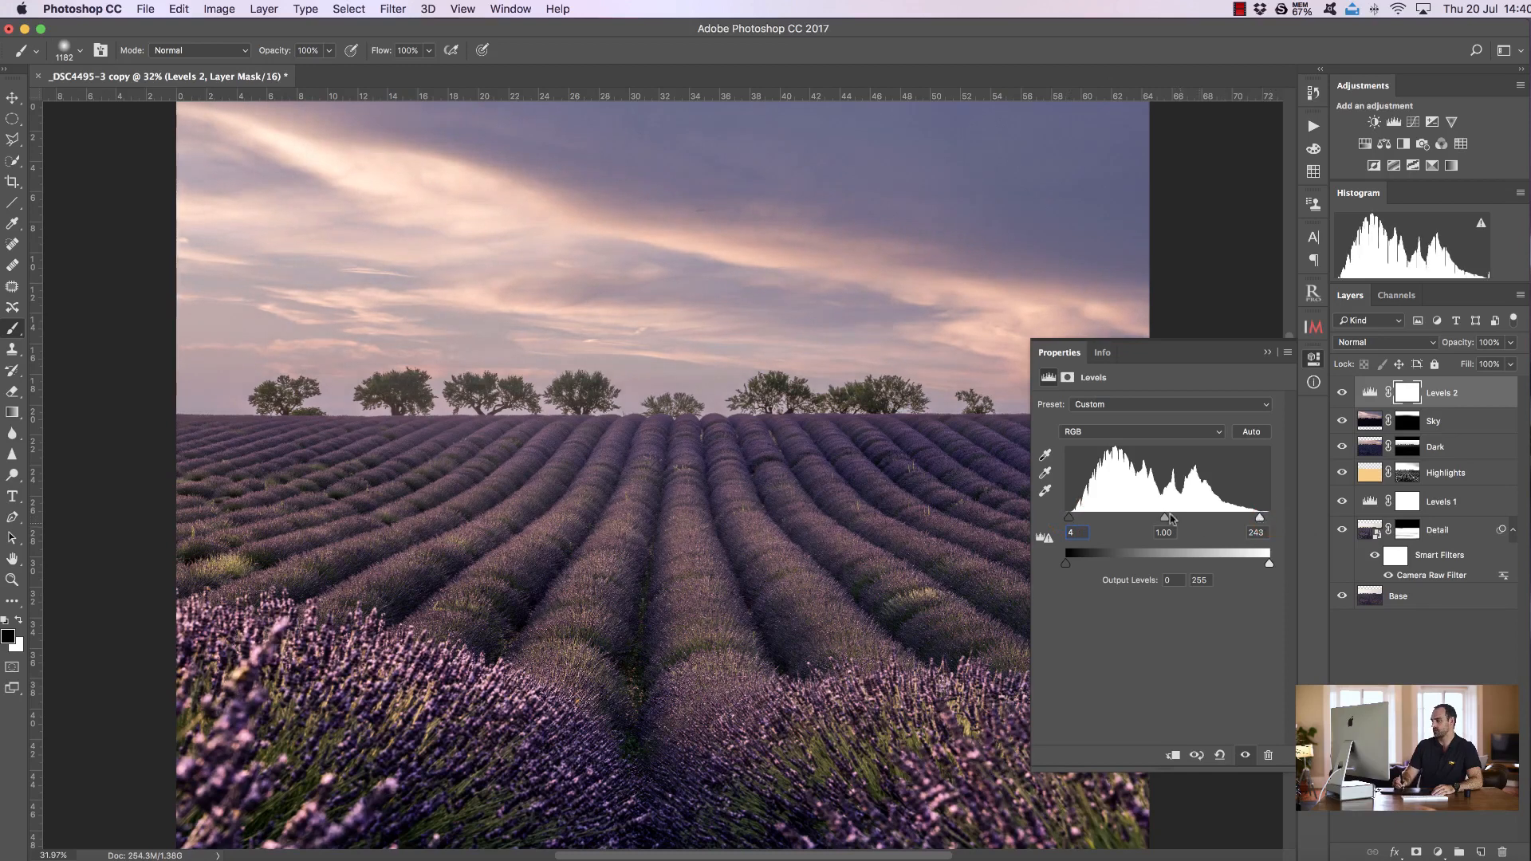
left_click_drag(1168, 522, 1173, 521)
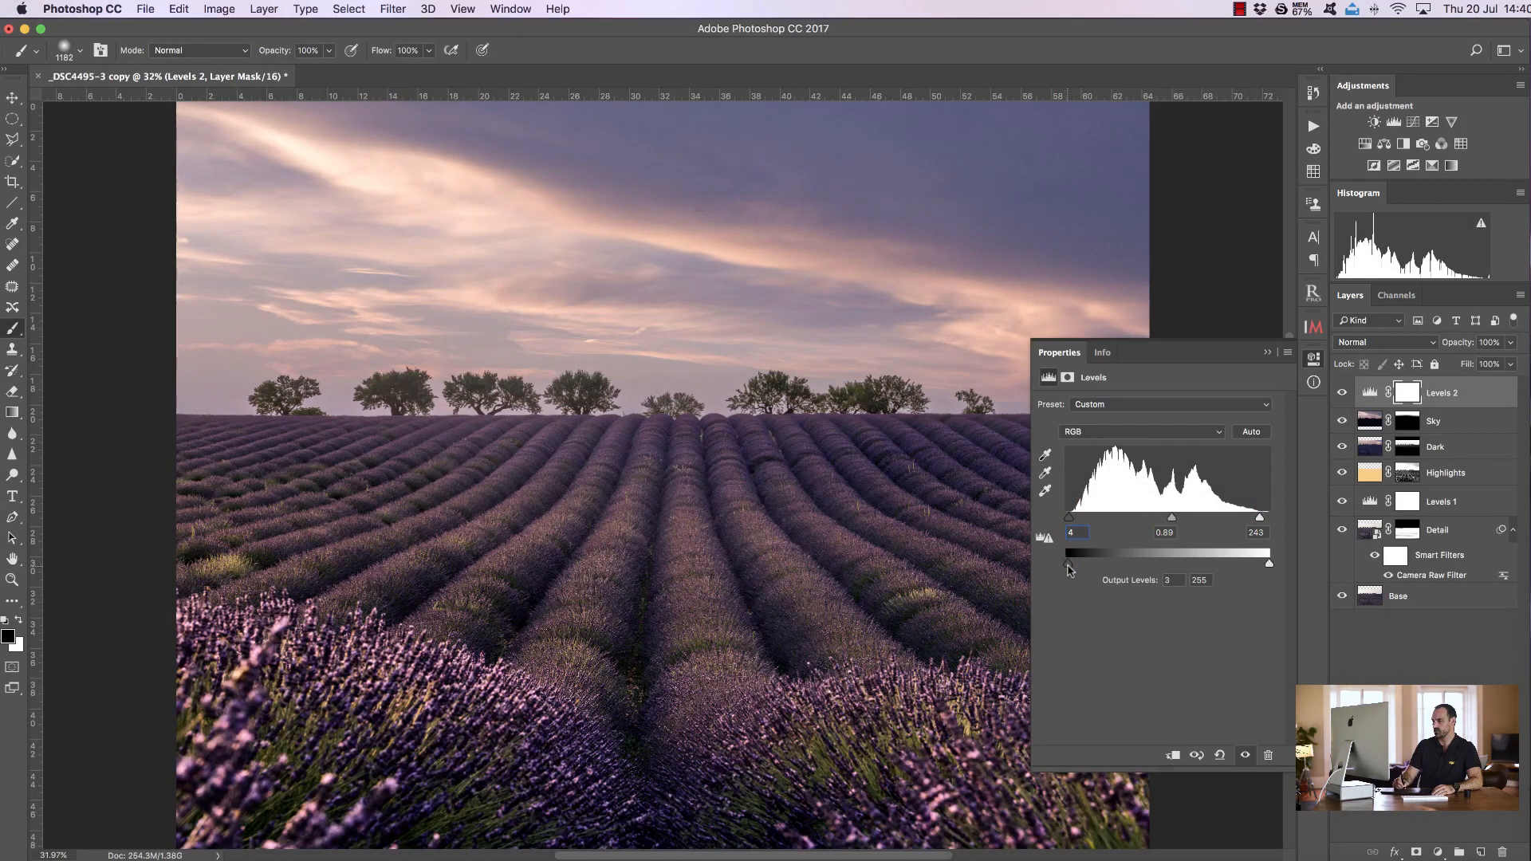
left_click(1266, 354)
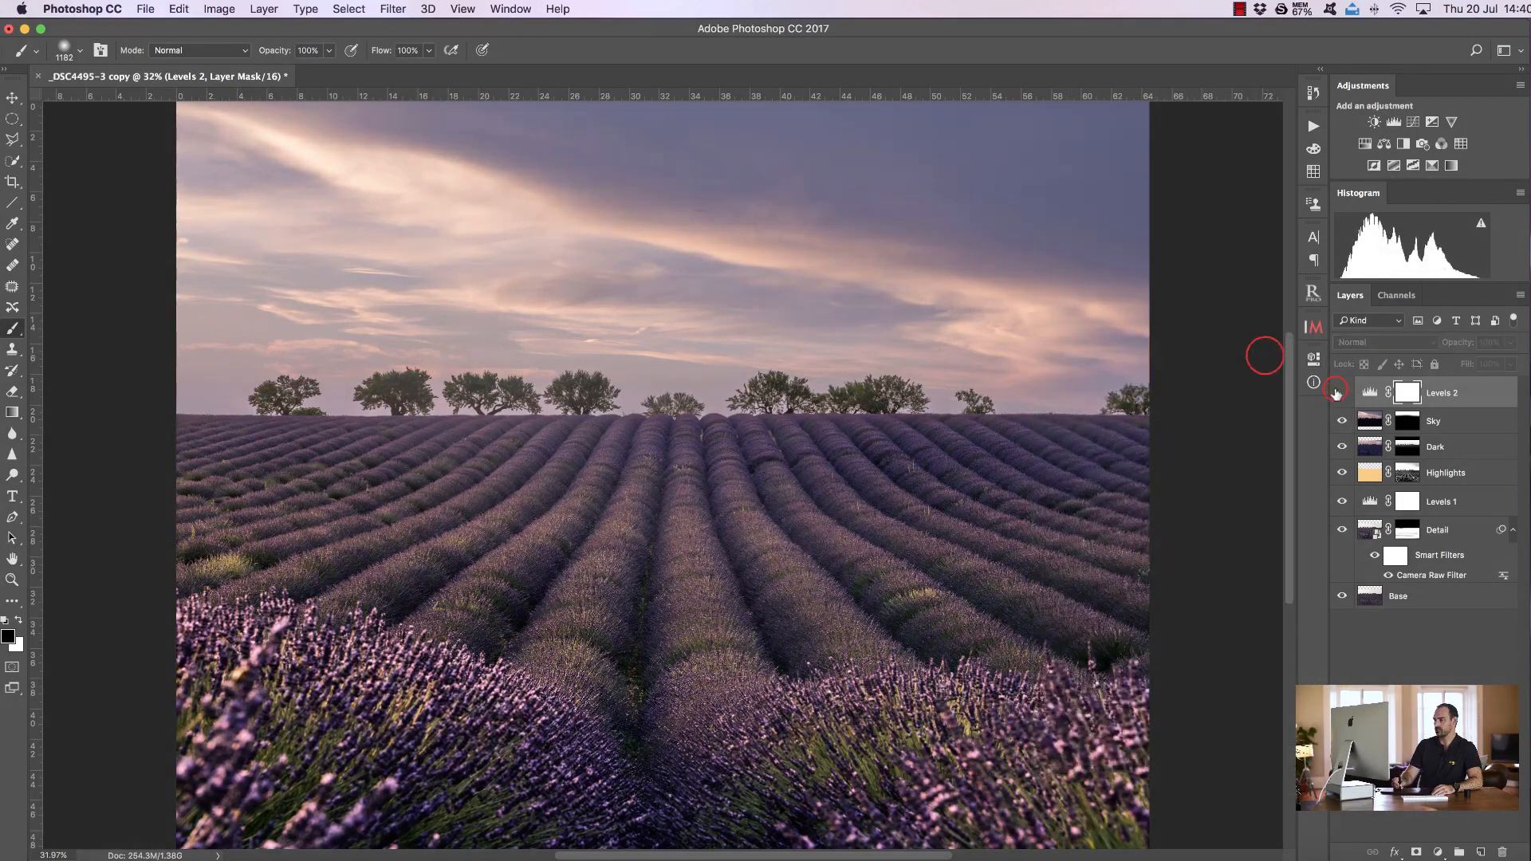
left_click(1341, 393)
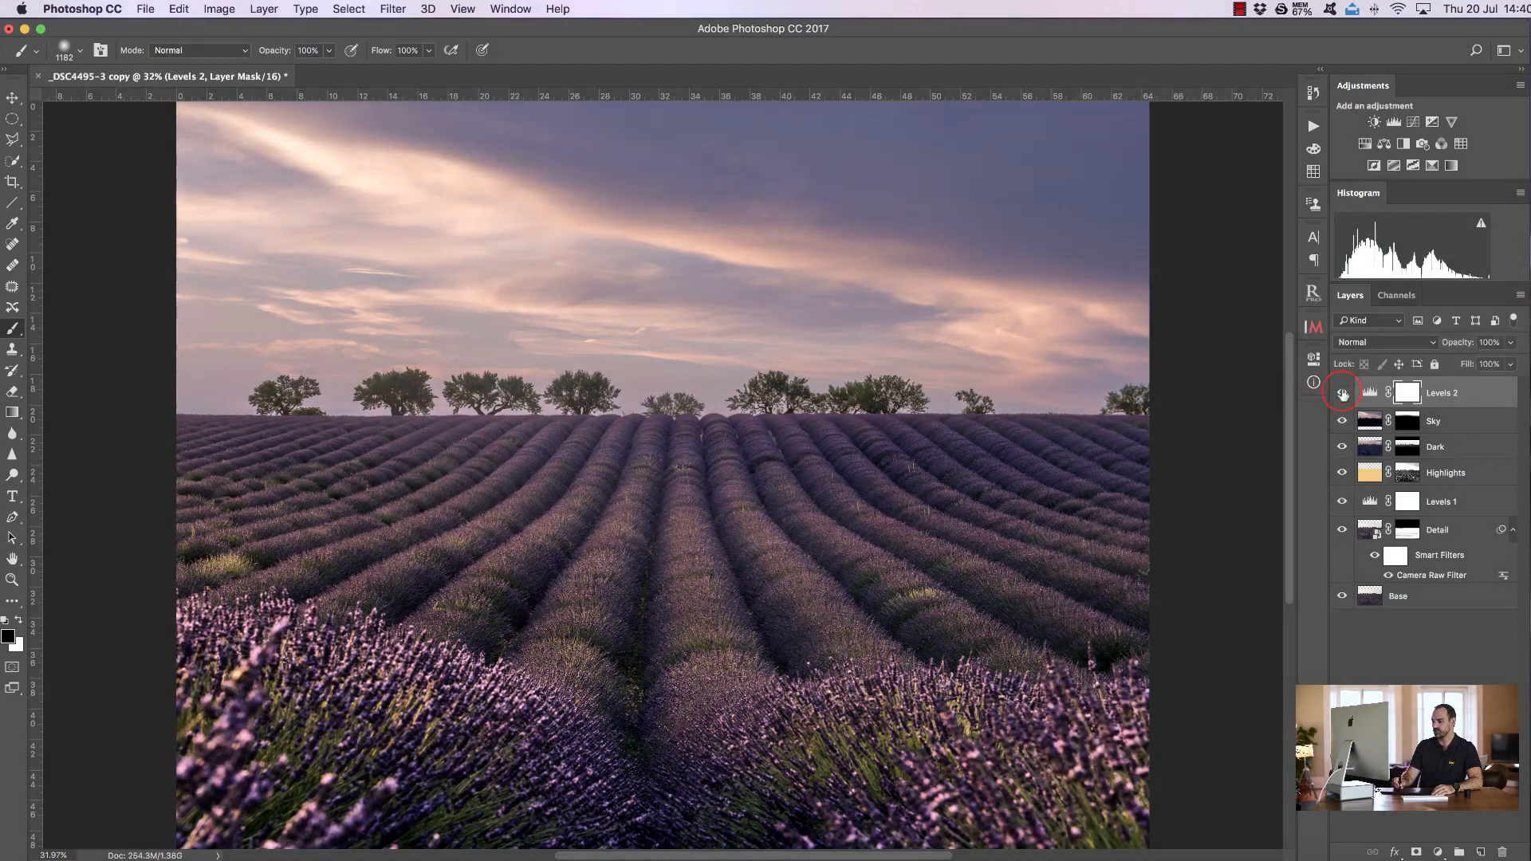
left_click(1341, 393)
left_click(1341, 393)
left_click(1341, 393)
Add a second Levels adjustment with the white input at 228 and invert its mask to black
left_click(1391, 122)
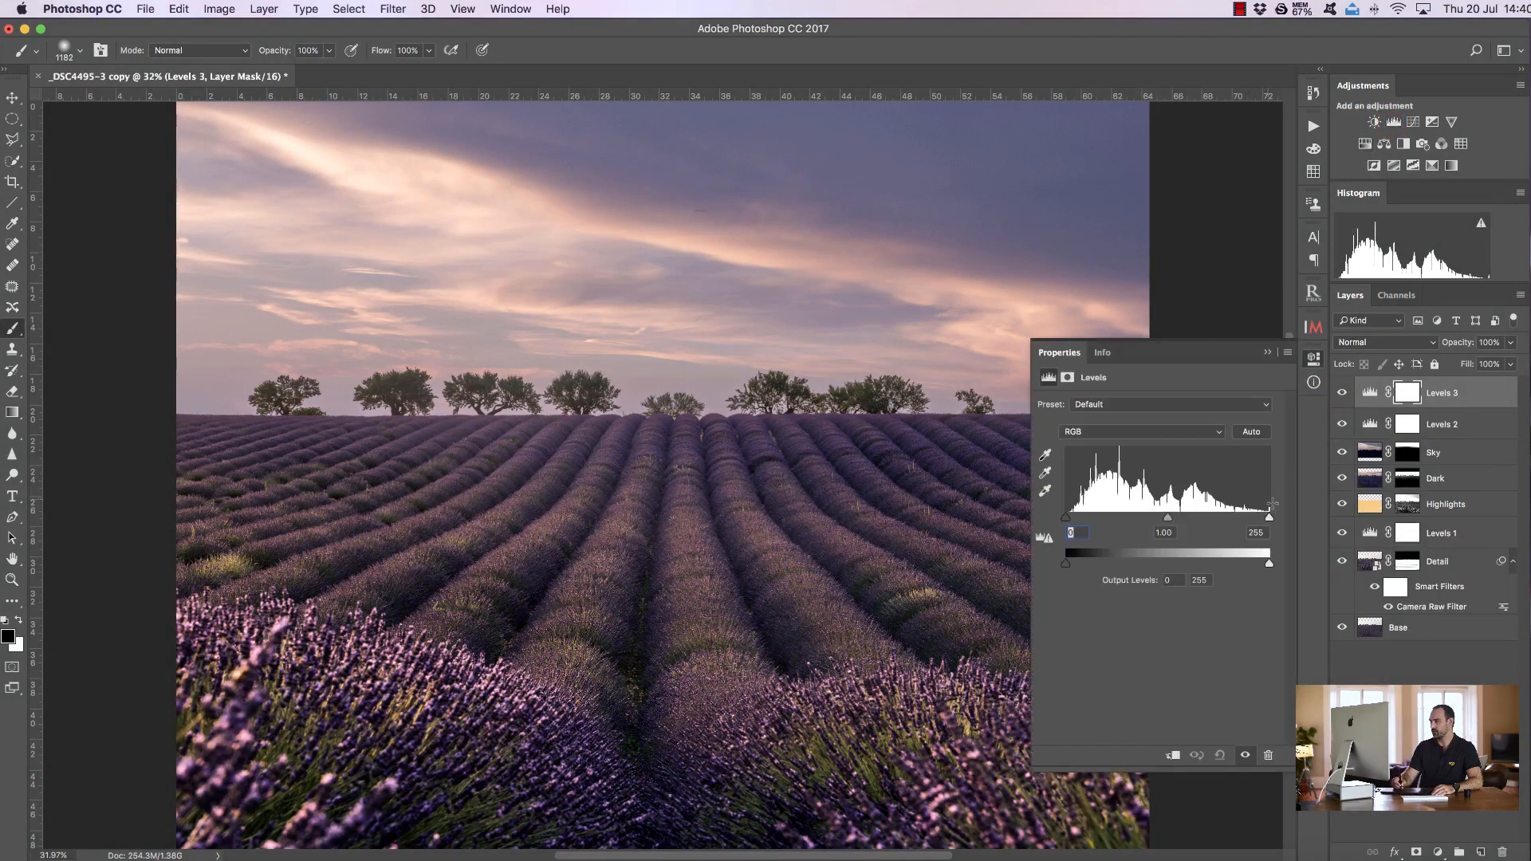
left_click_drag(1269, 521, 1253, 520)
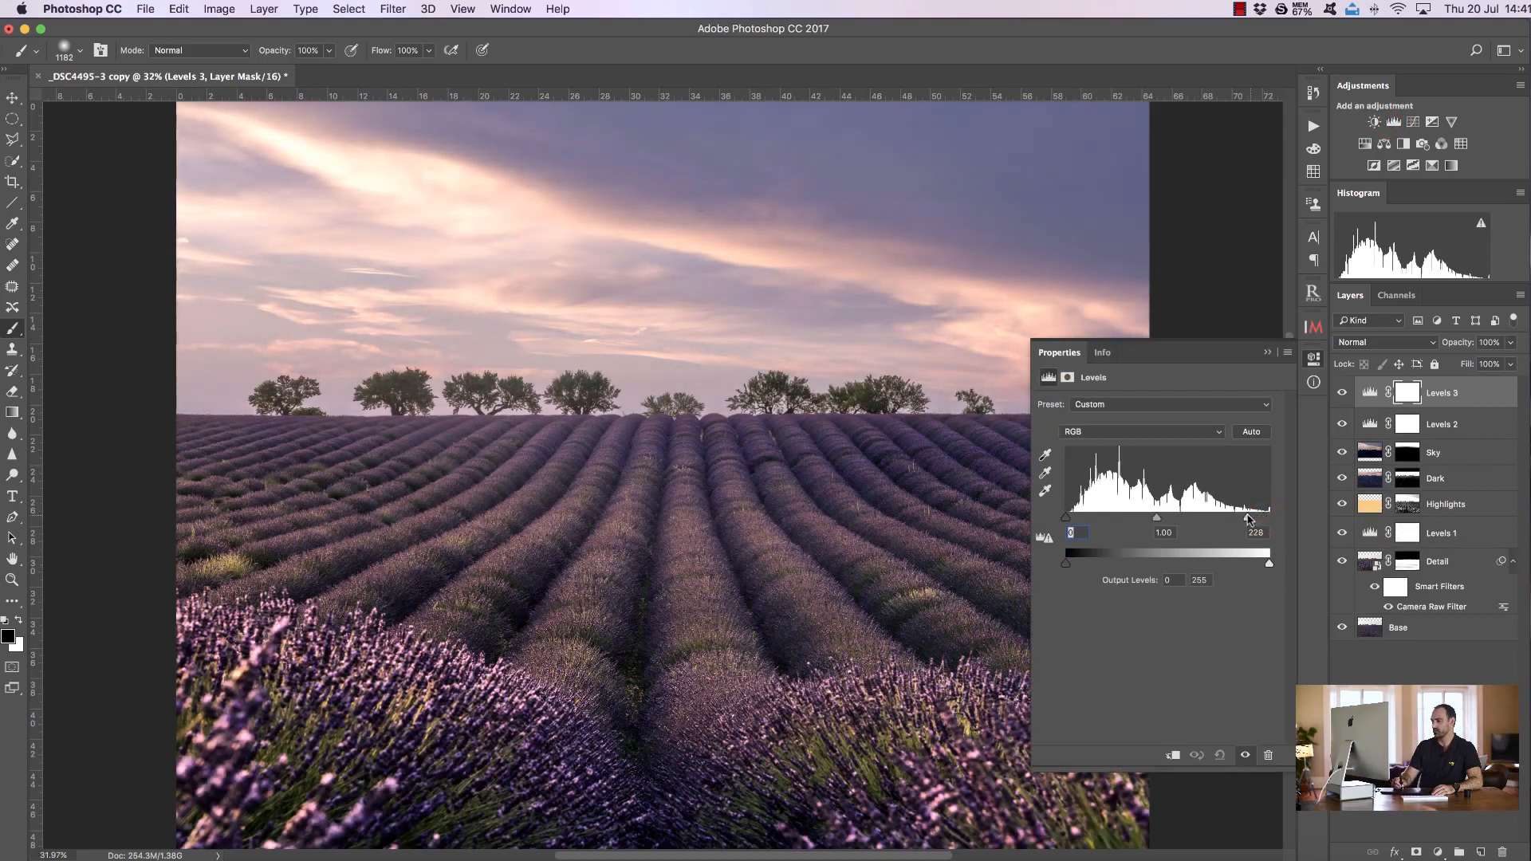
left_click(1267, 351)
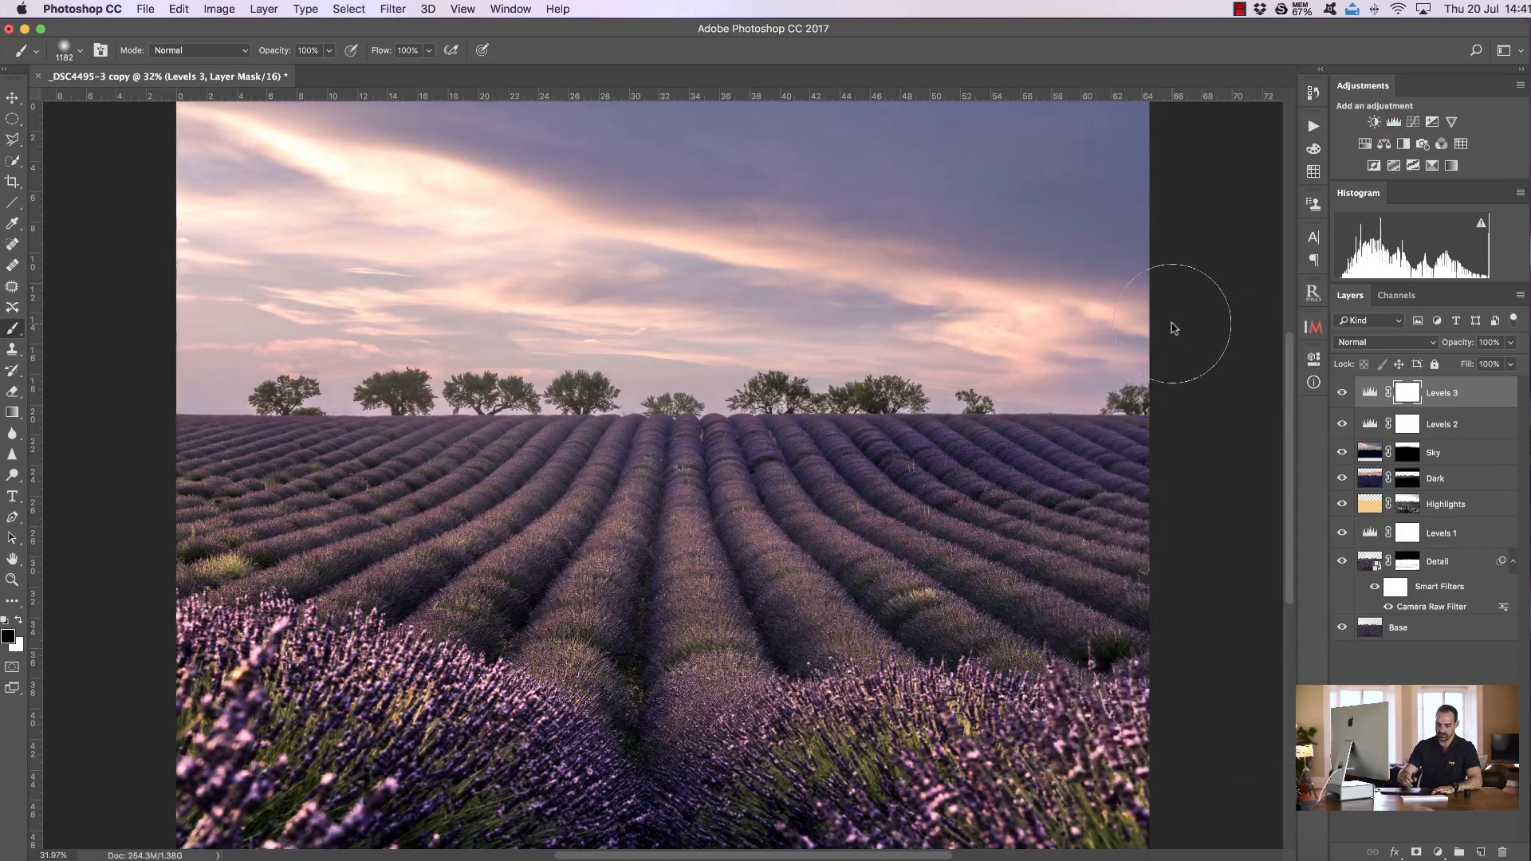
key("super+i")
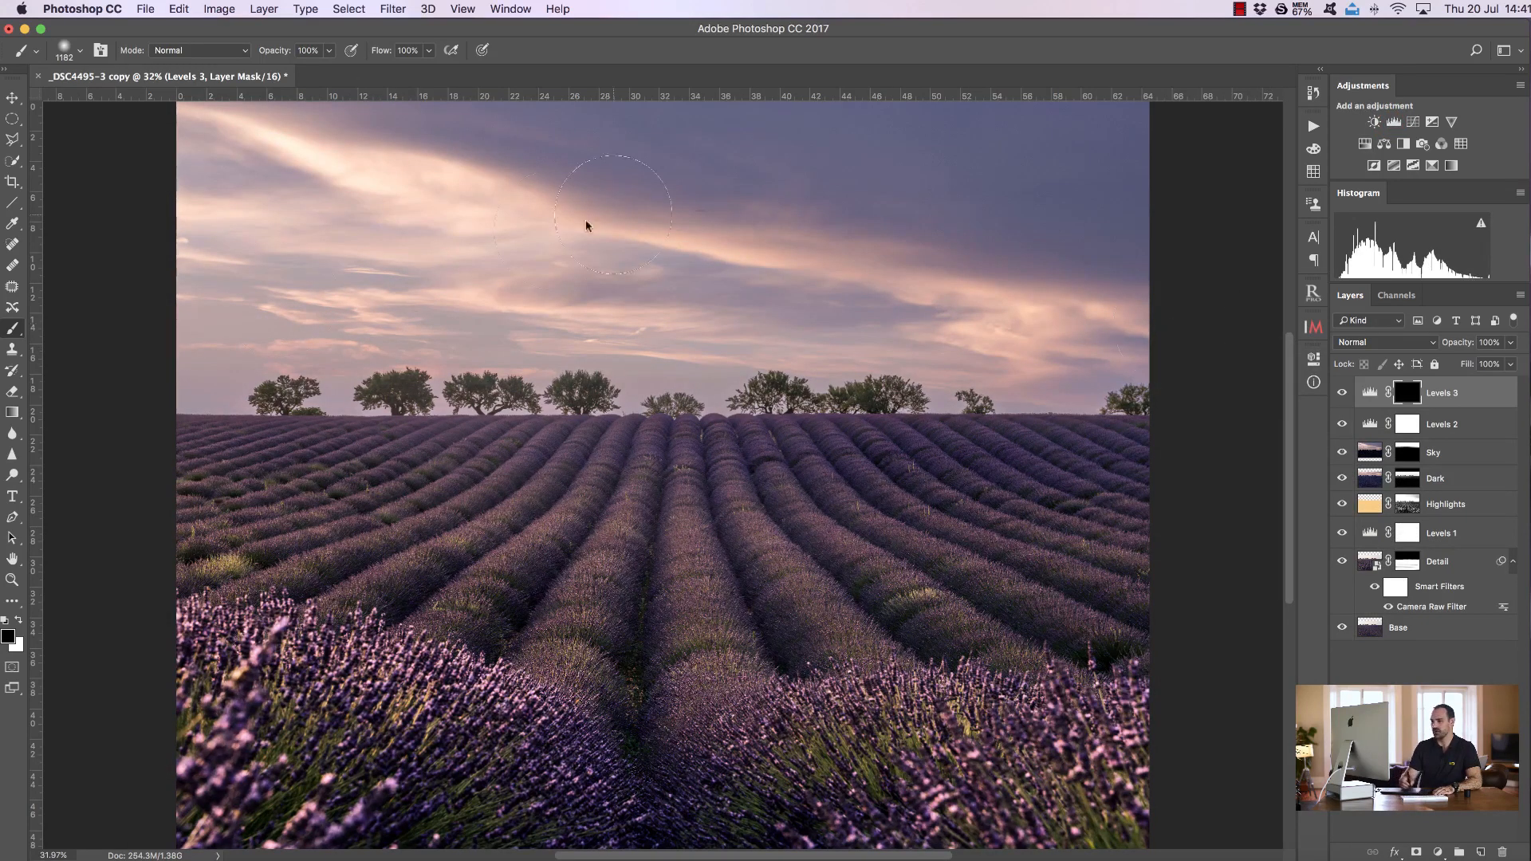
Reset default colours and draw a short foreground-to-background gradient on the Levels 3 mask near the horizon, toggling the layer to compare
left_click(19, 620)
left_click(18, 623)
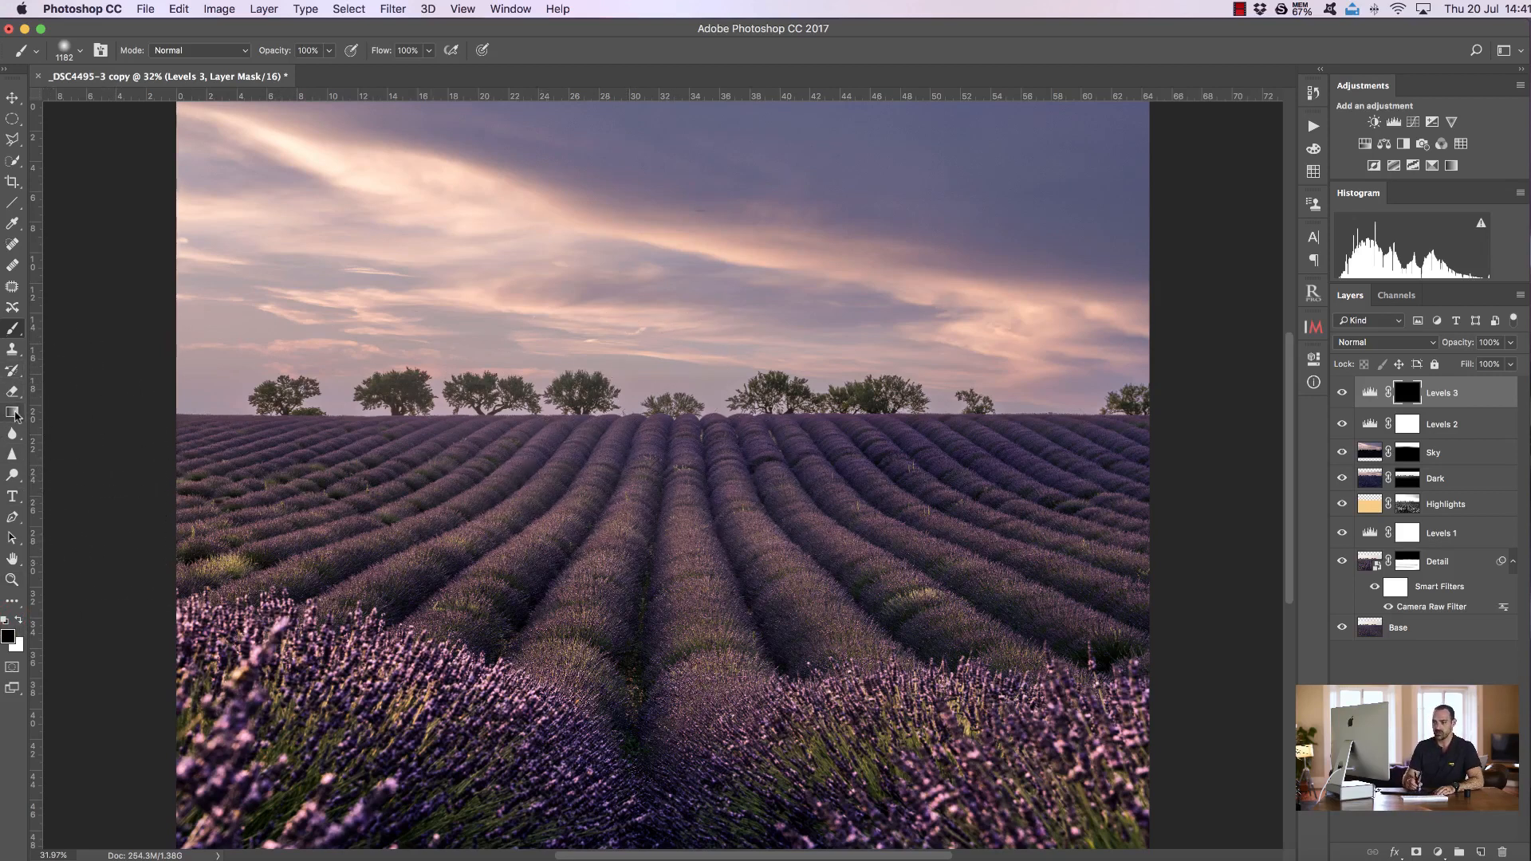
left_click(12, 413)
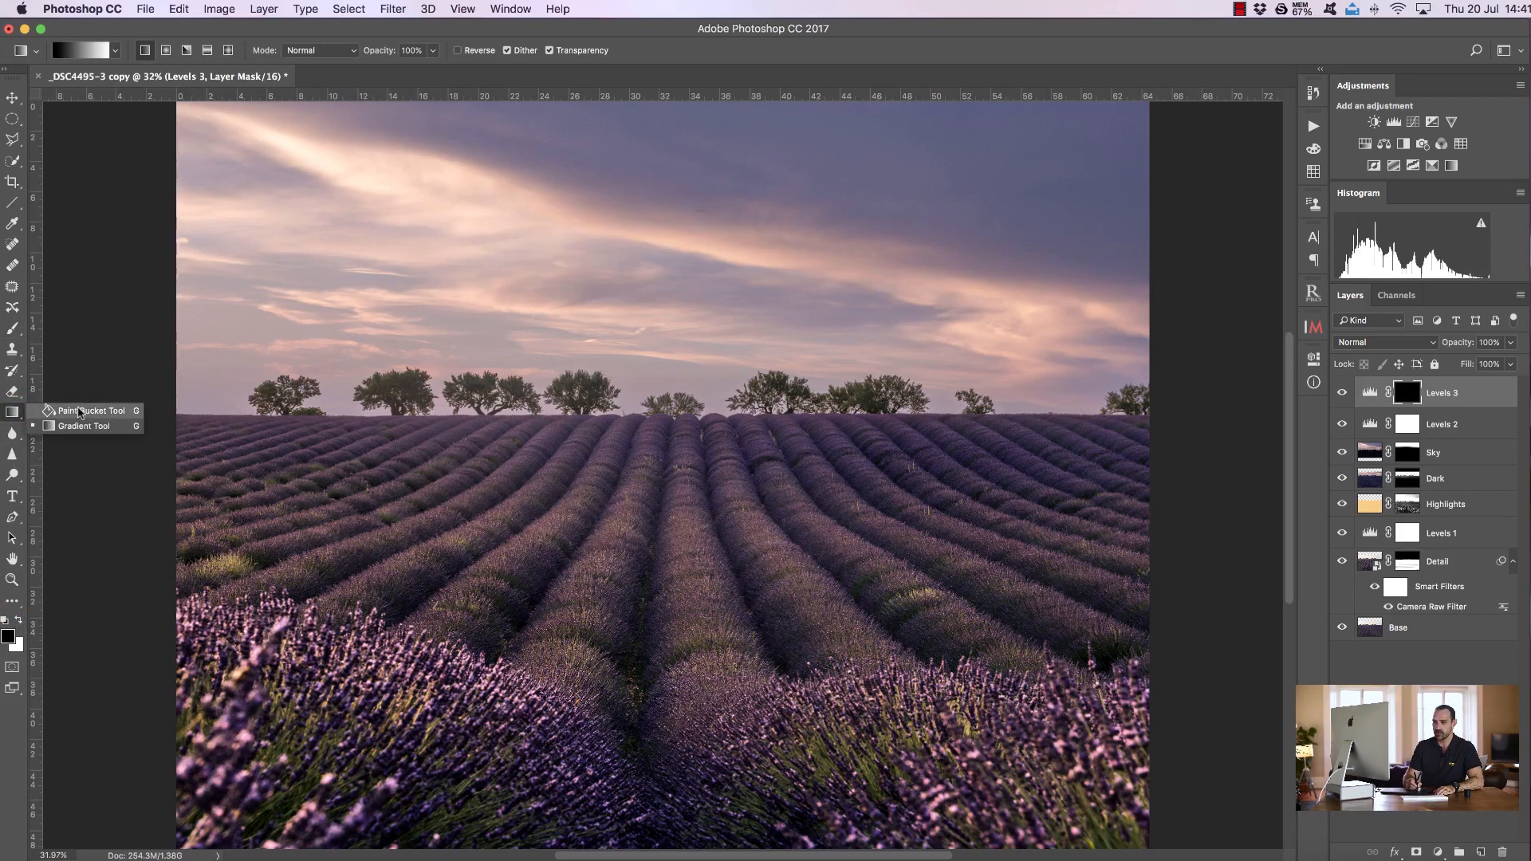
left_click(83, 411)
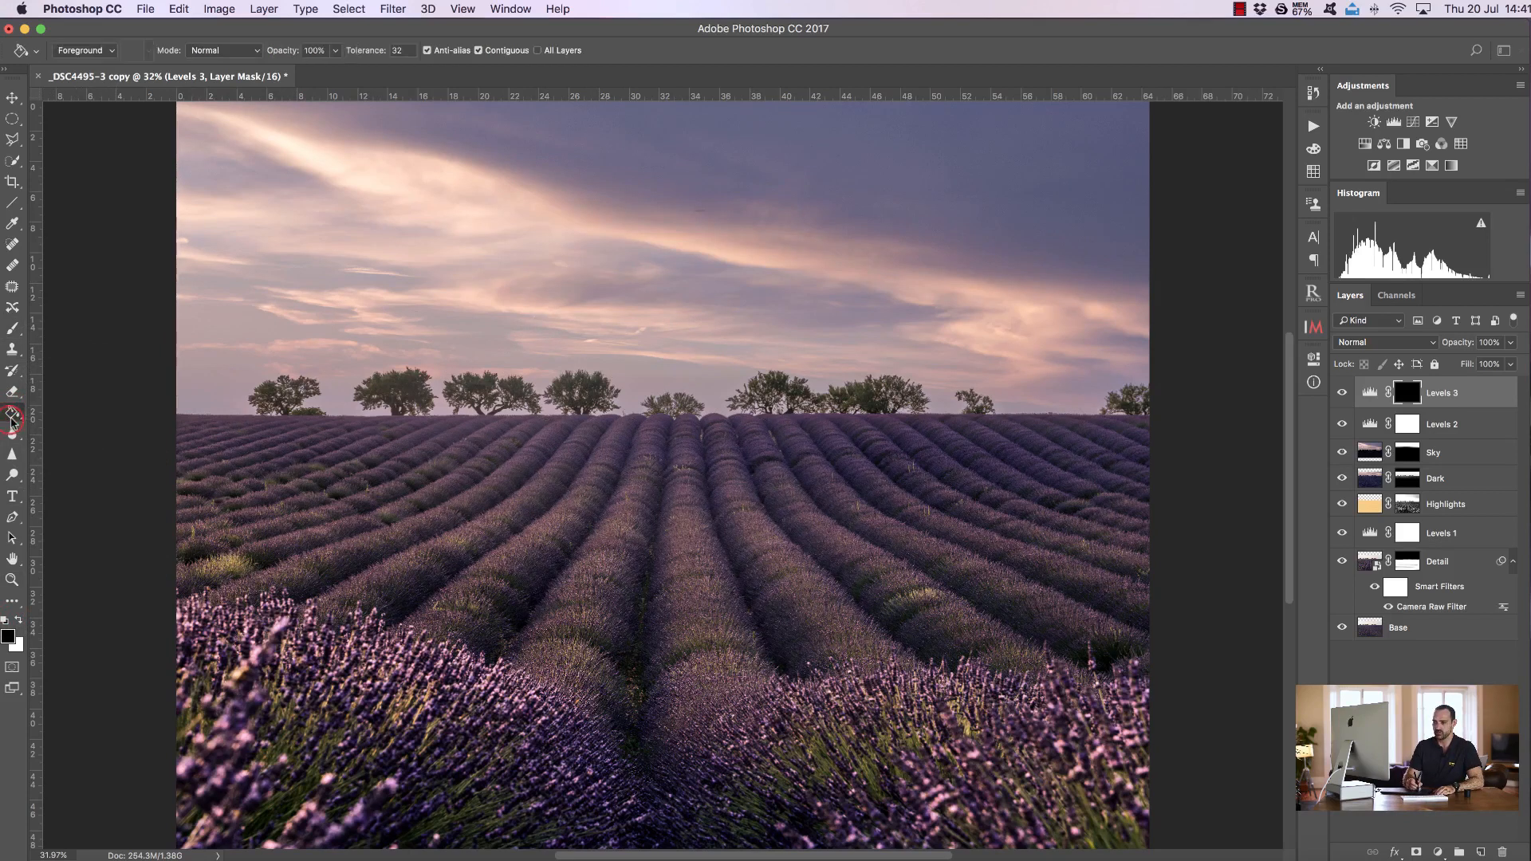
left_click(11, 415)
left_click(78, 426)
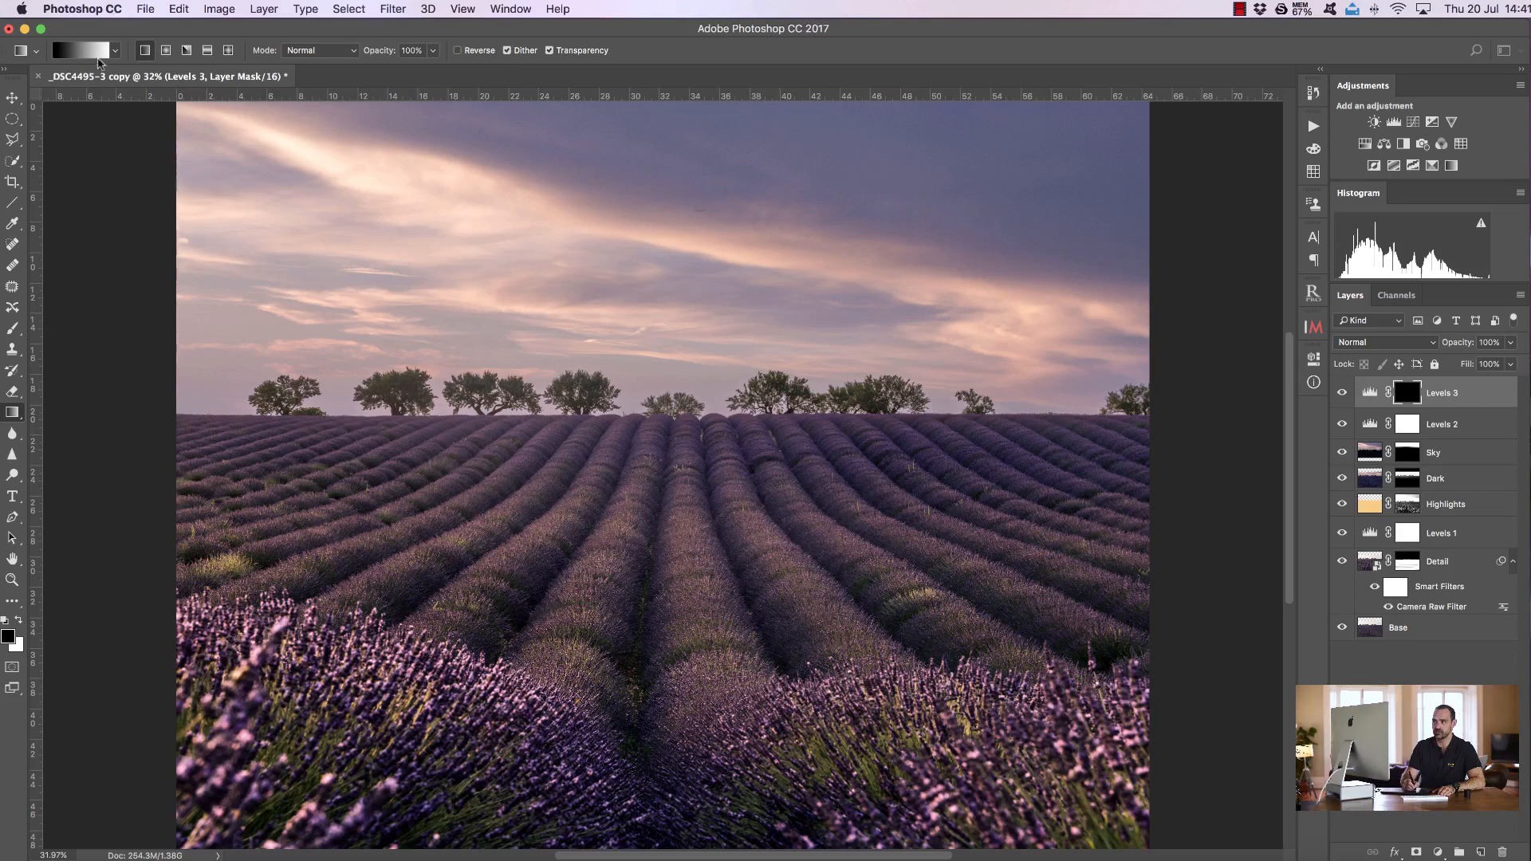
left_click(83, 53)
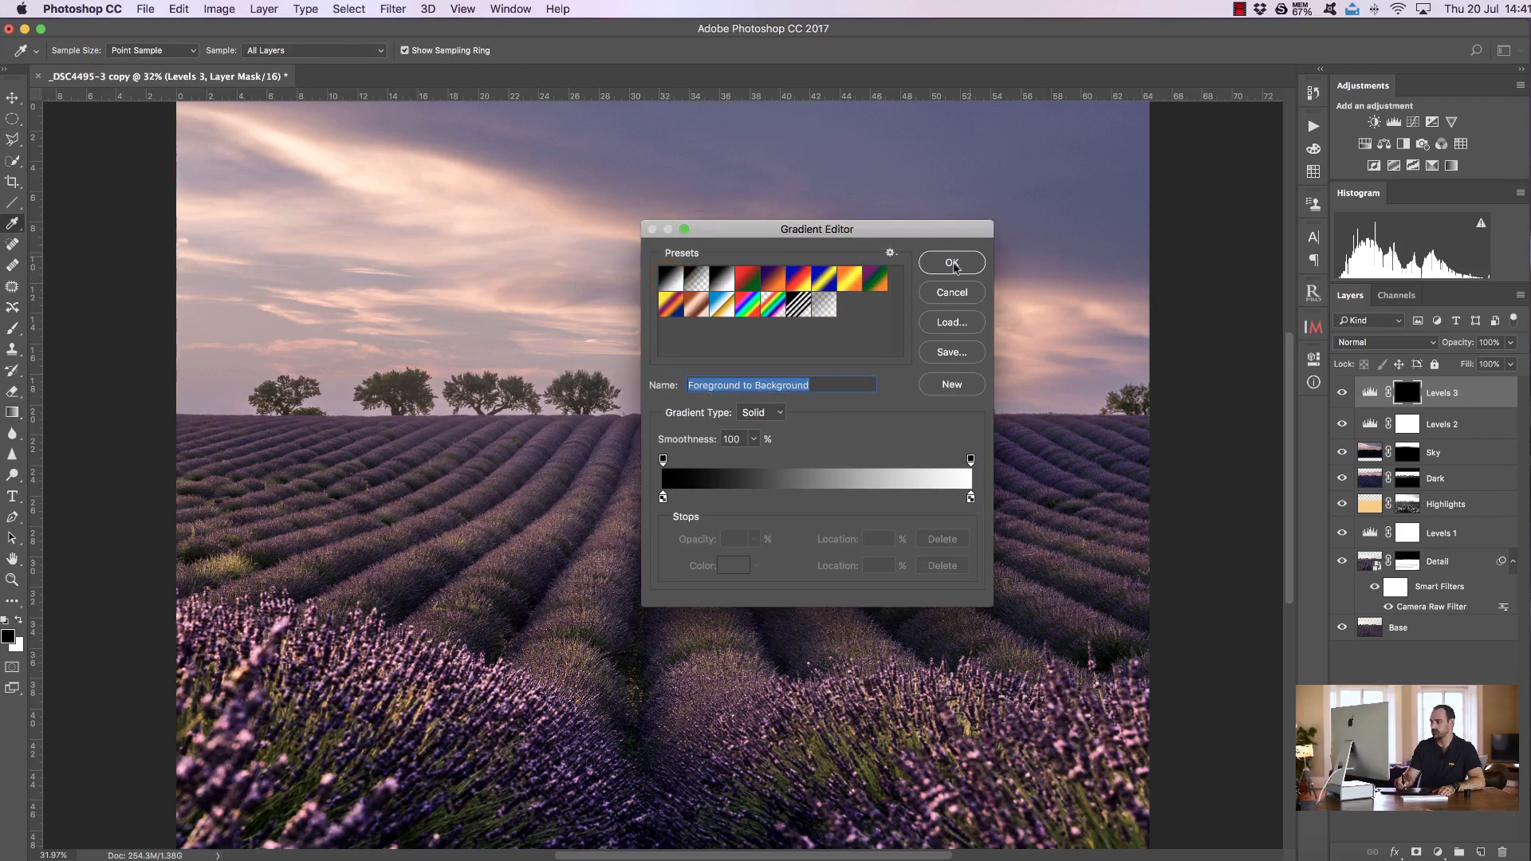
left_click(952, 263)
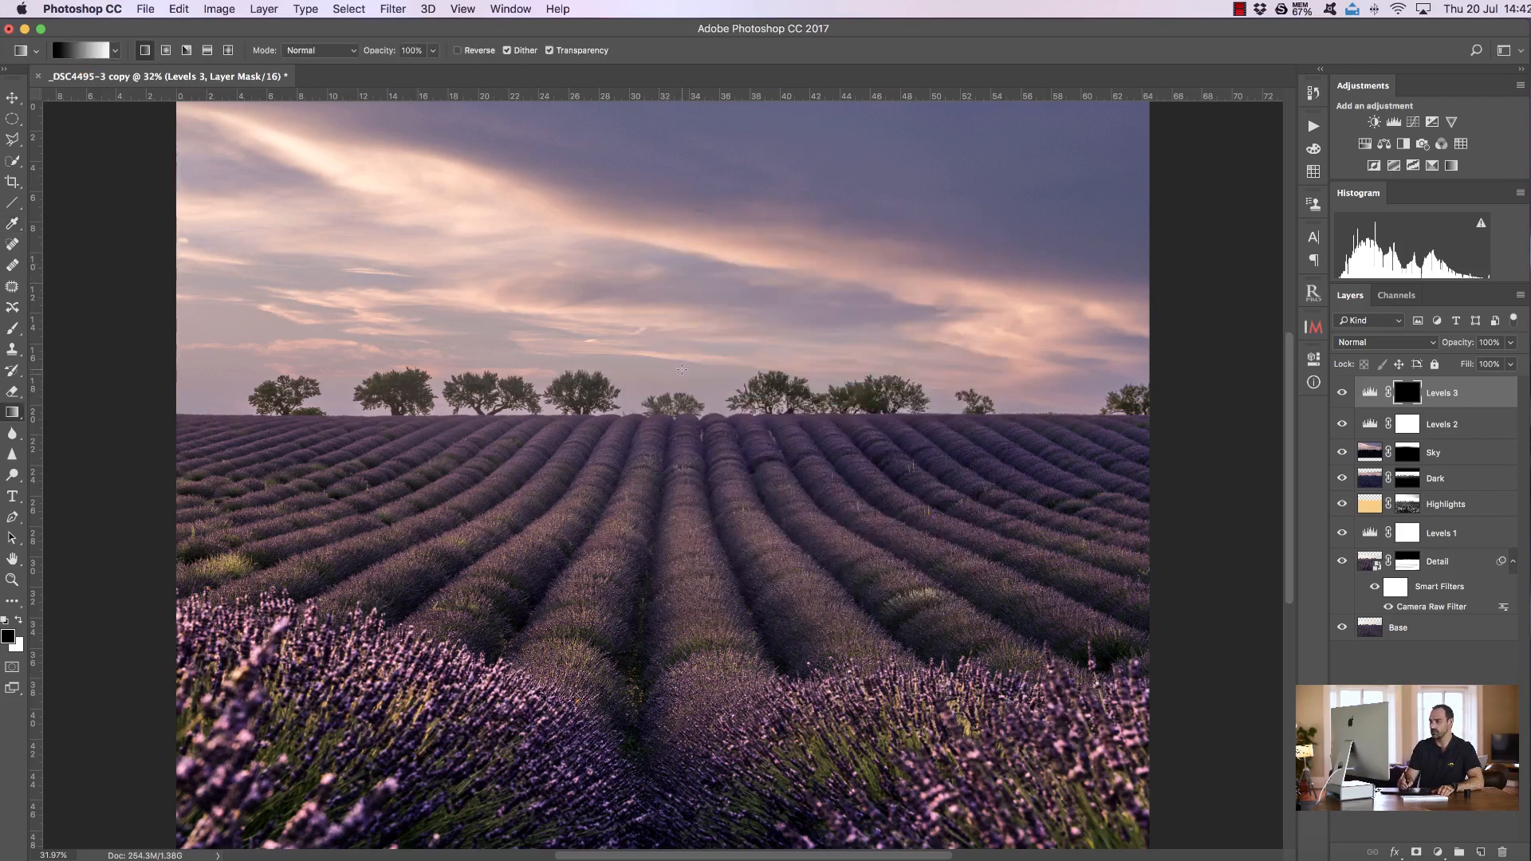
left_click_drag(683, 381, 684, 380)
left_click_drag(684, 458, 684, 459)
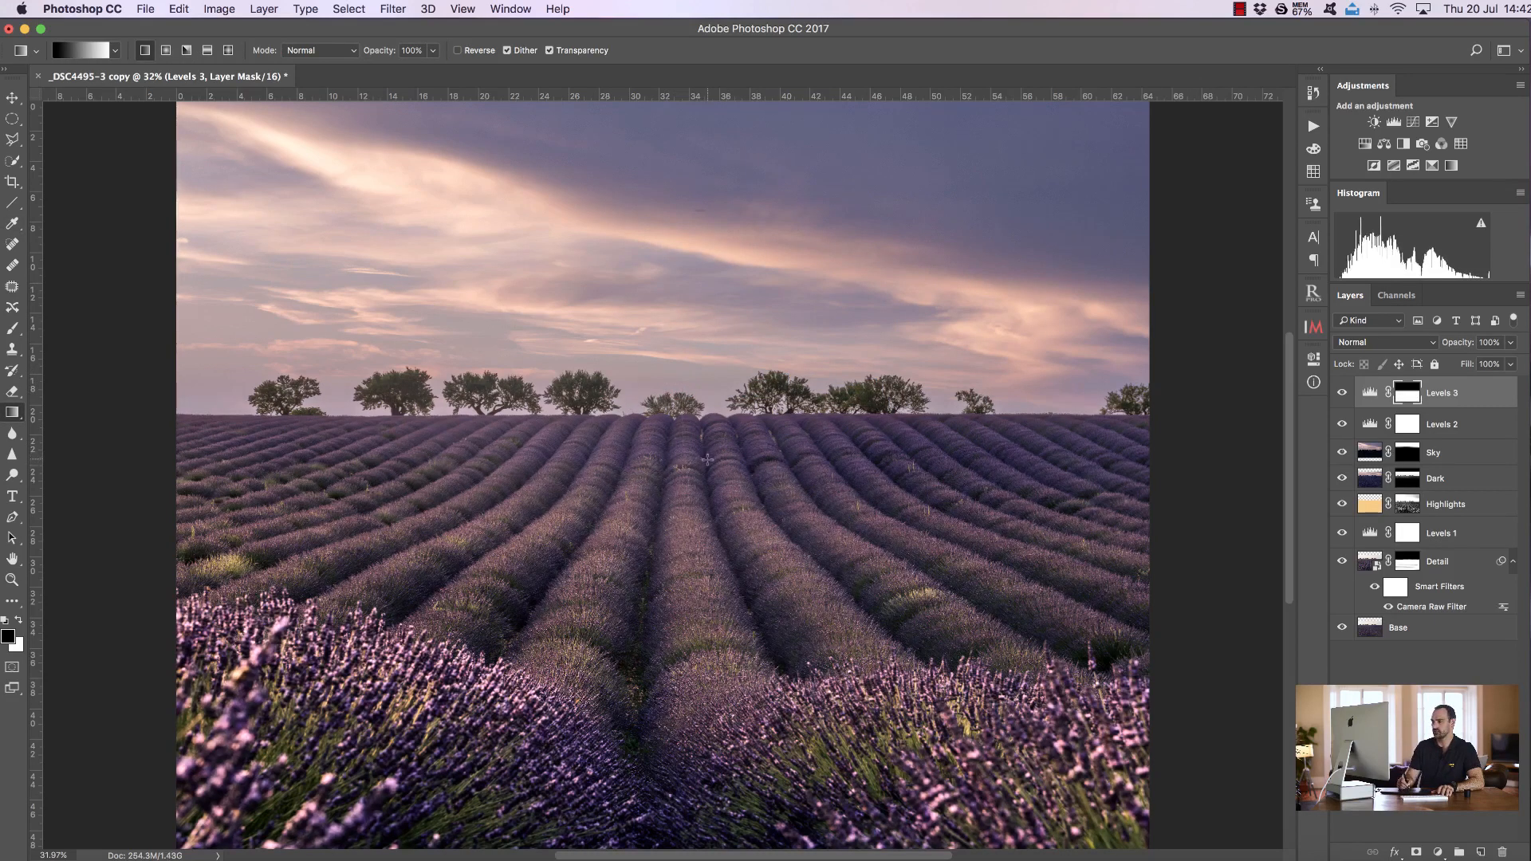
left_click(1341, 392)
left_click(1341, 393)
left_click(1341, 392)
left_click(1341, 392)
left_click(1342, 393)
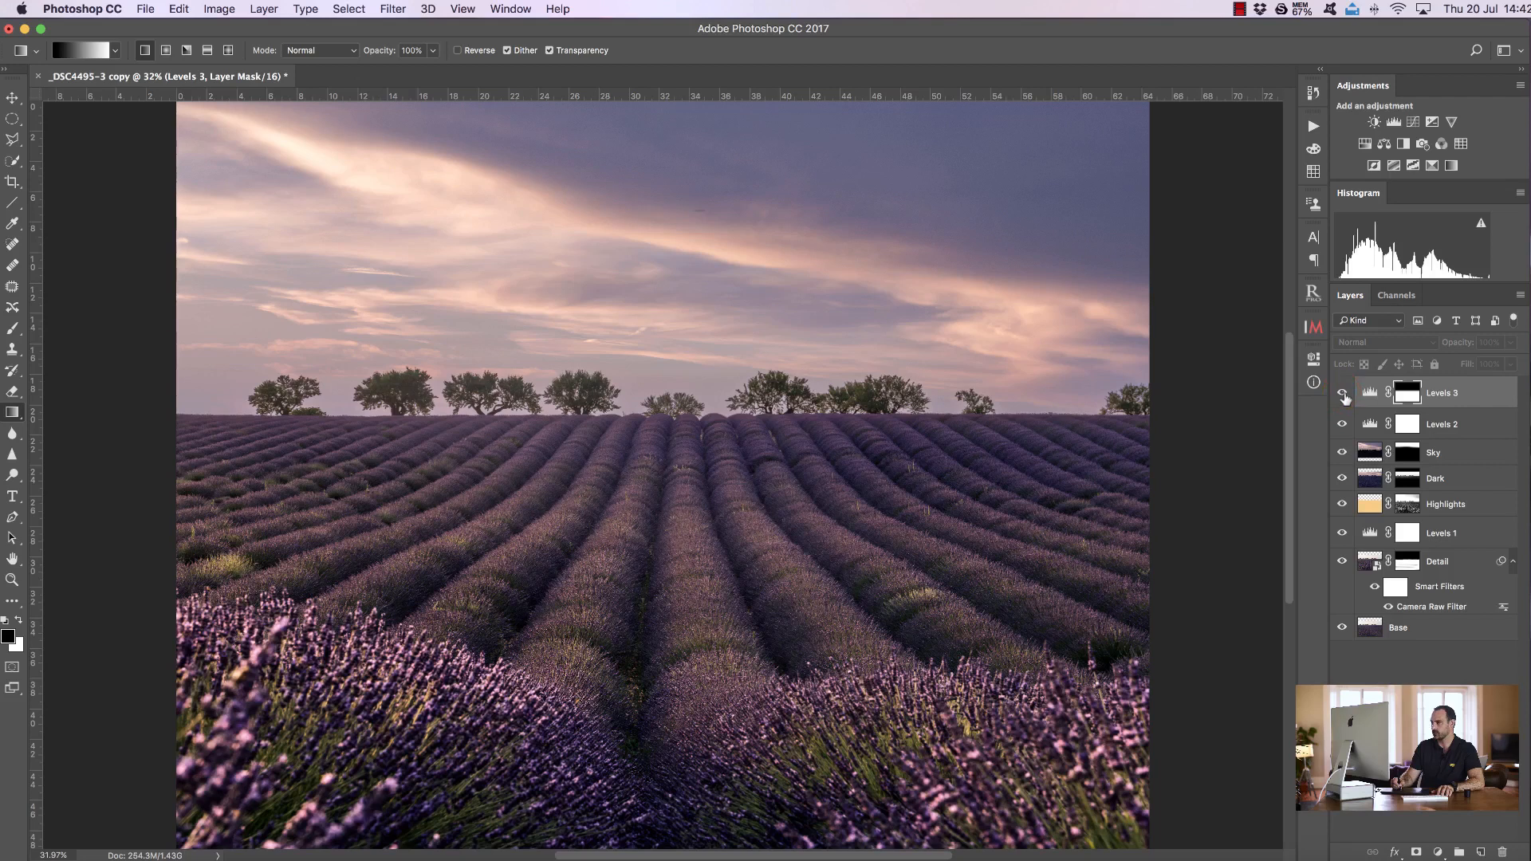
left_click(1342, 393)
left_click(1343, 393)
left_click(1342, 393)
left_click(1342, 393)
left_click(1343, 393)
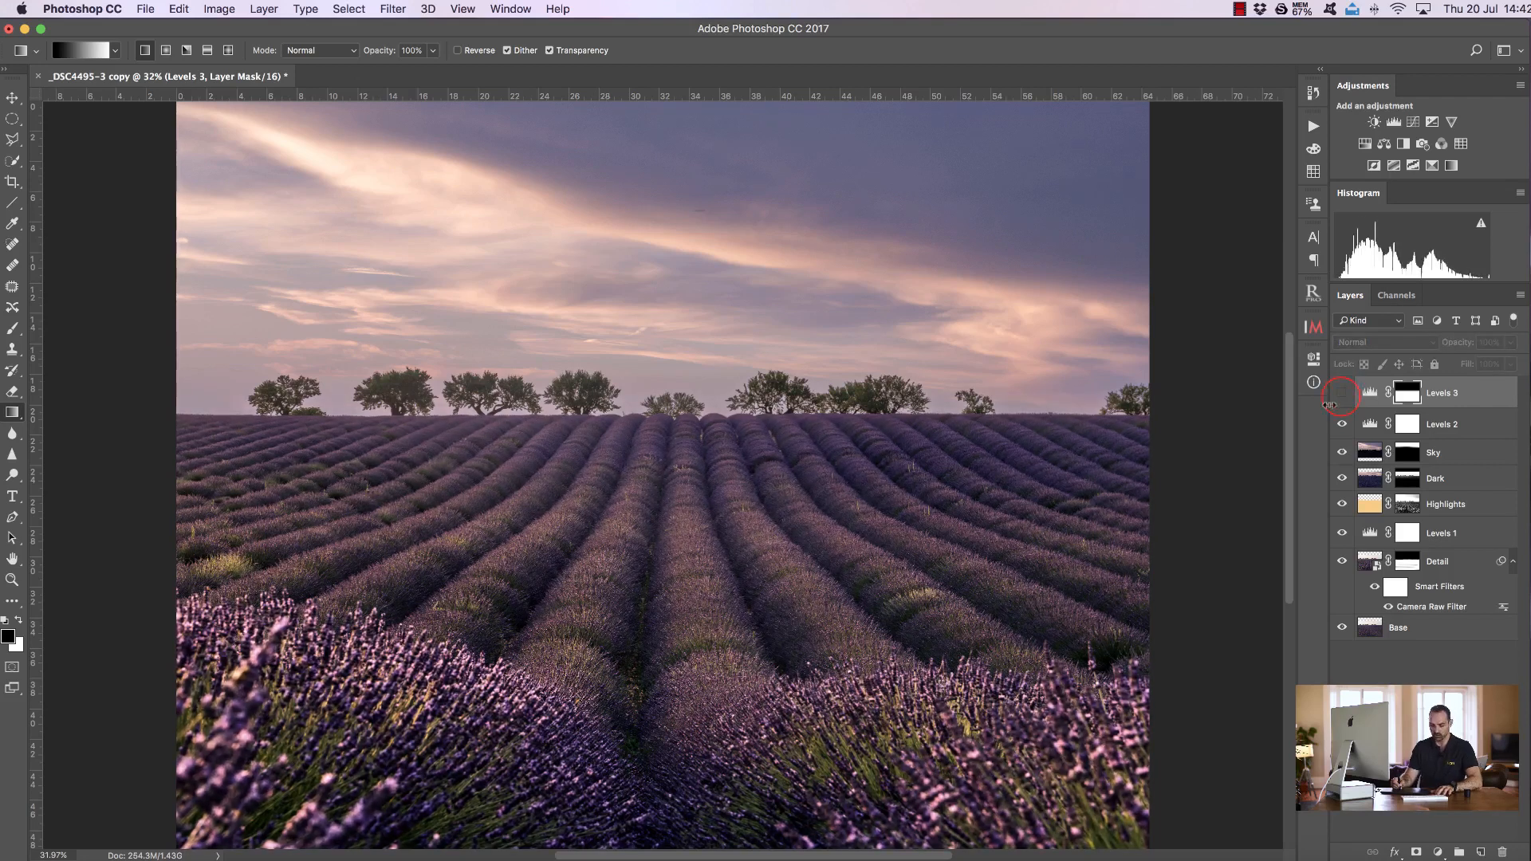
Undo the gradient and redraw it just below the horizon on the Levels 3 mask, toggling its visibility to compare
key("super+z")
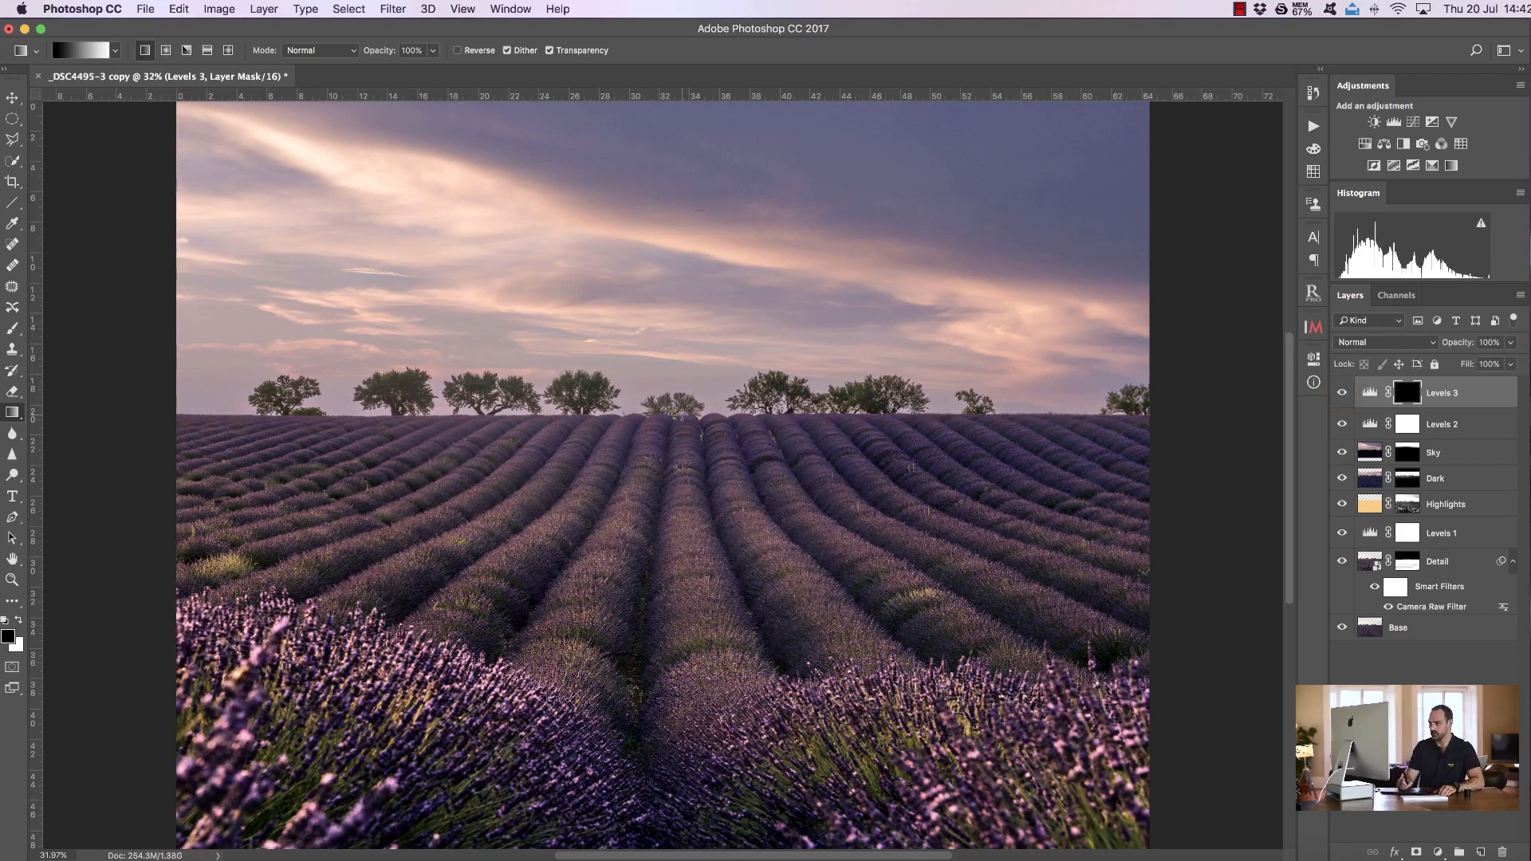
left_click_drag(684, 470, 684, 472)
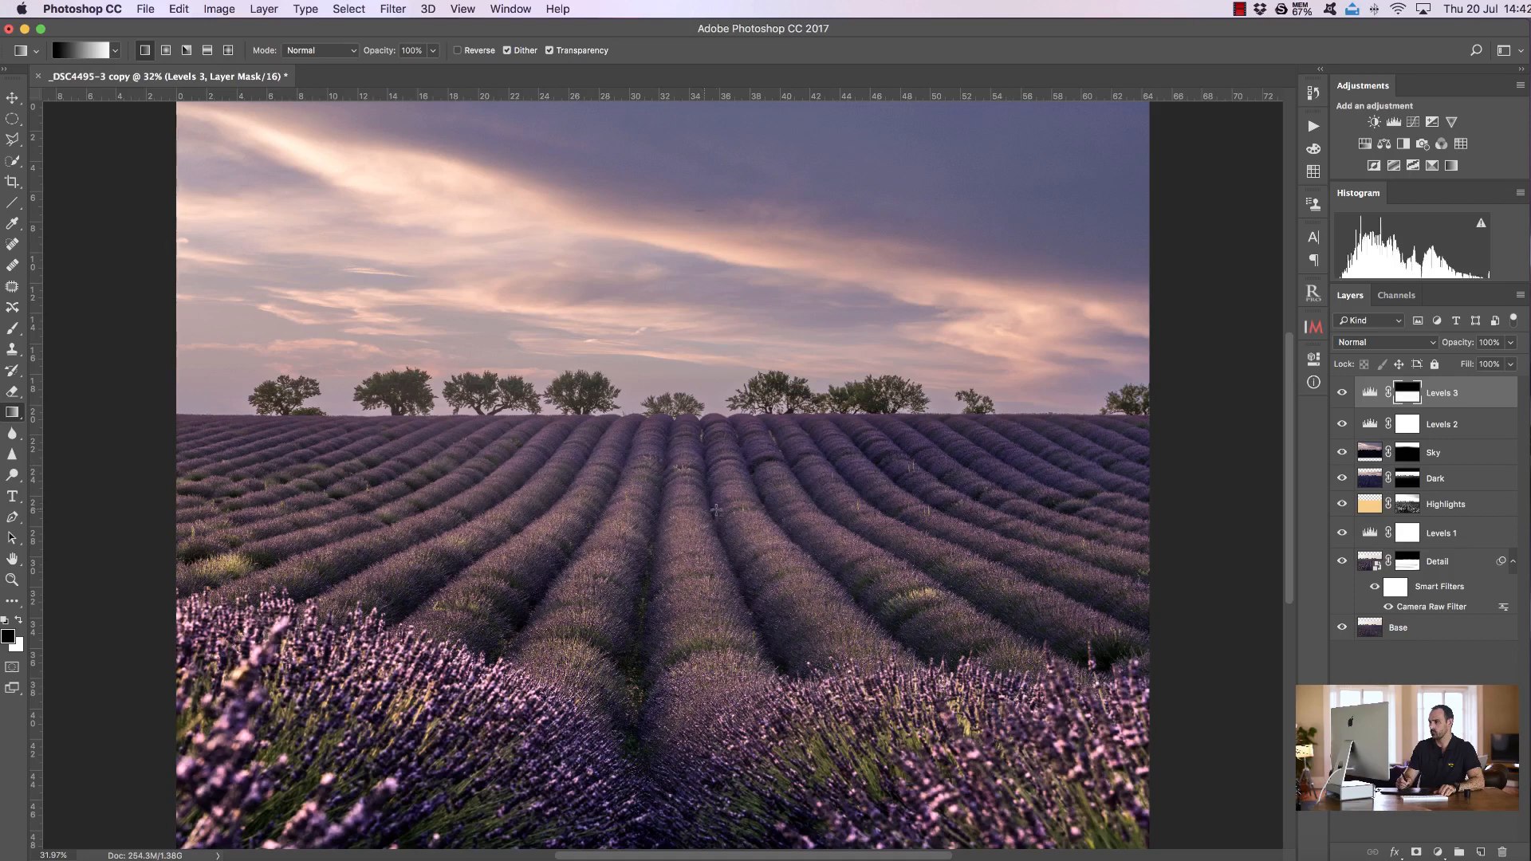
left_click(1340, 395)
left_click(1339, 408)
left_click(1342, 396)
left_click(1343, 395)
left_click(1341, 395)
left_click(1341, 396)
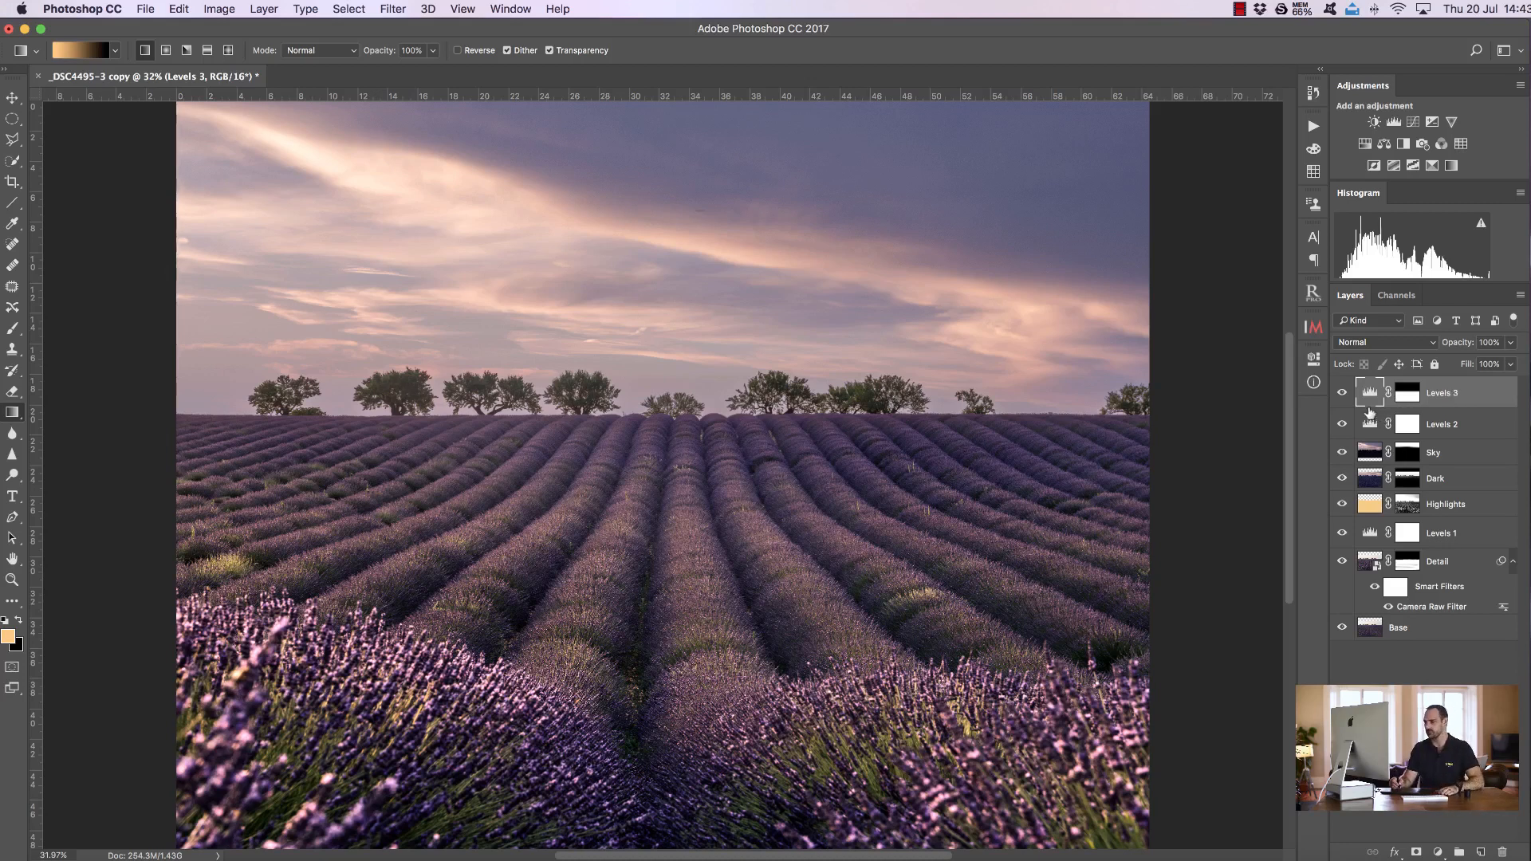
left_click(1342, 392)
left_click(1342, 392)
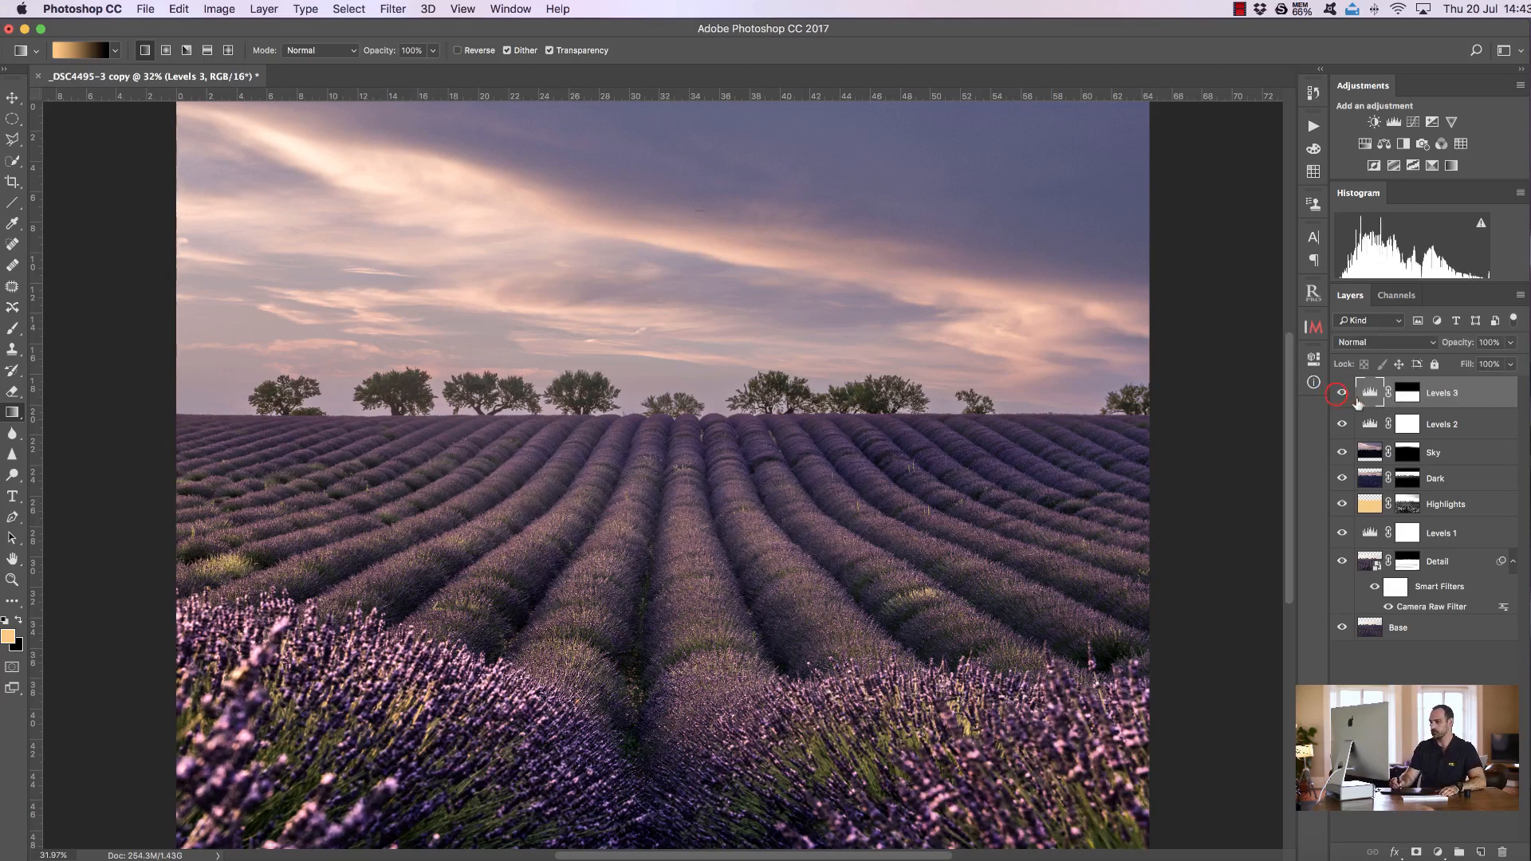
Paint black with the brush across the foreground lavender on the Levels 3 mask
left_click(1397, 403)
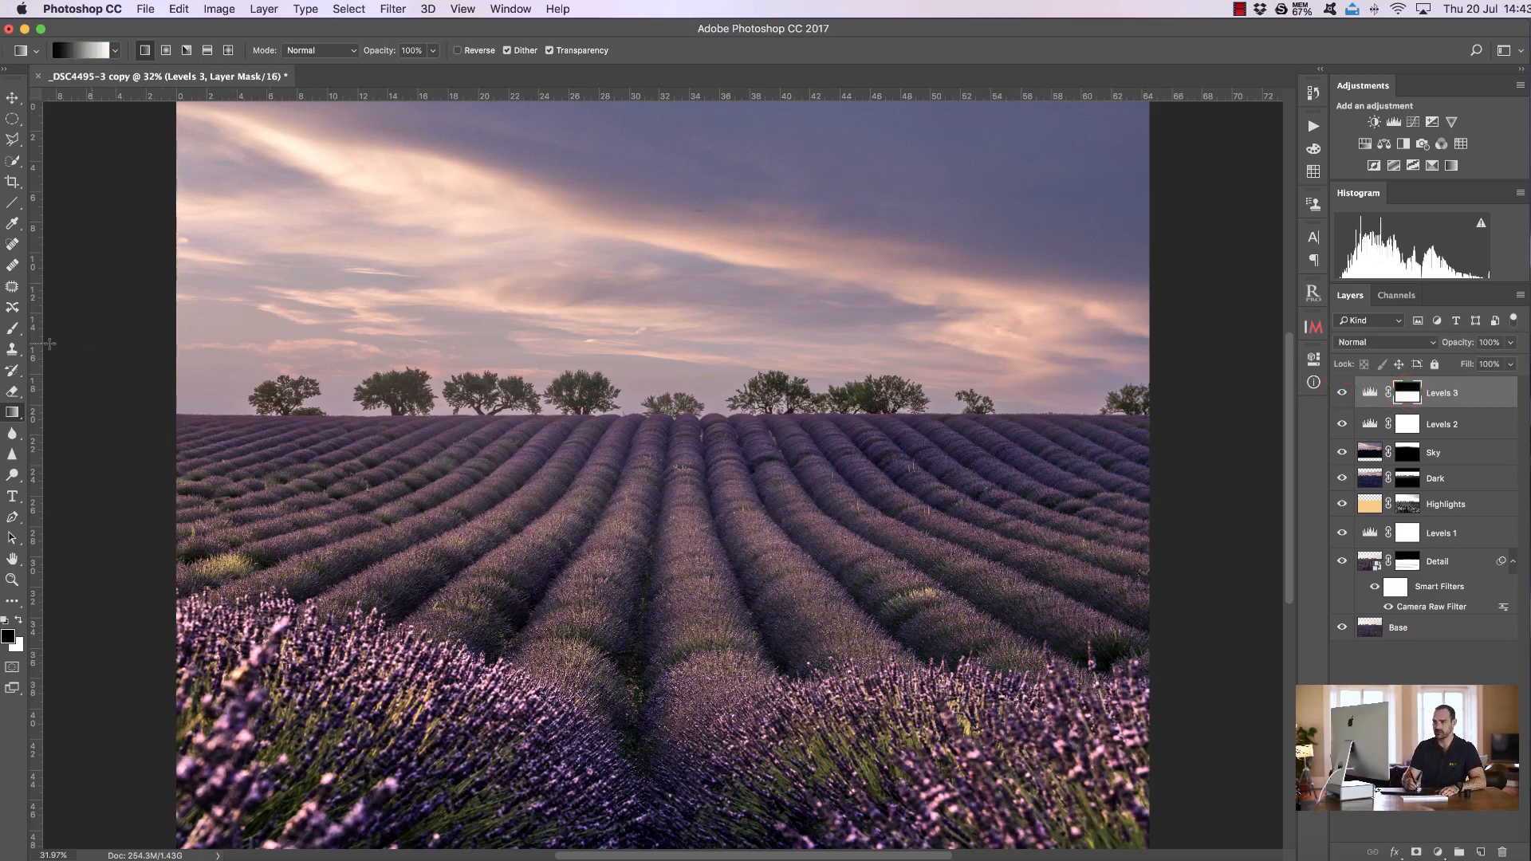
left_click(12, 328)
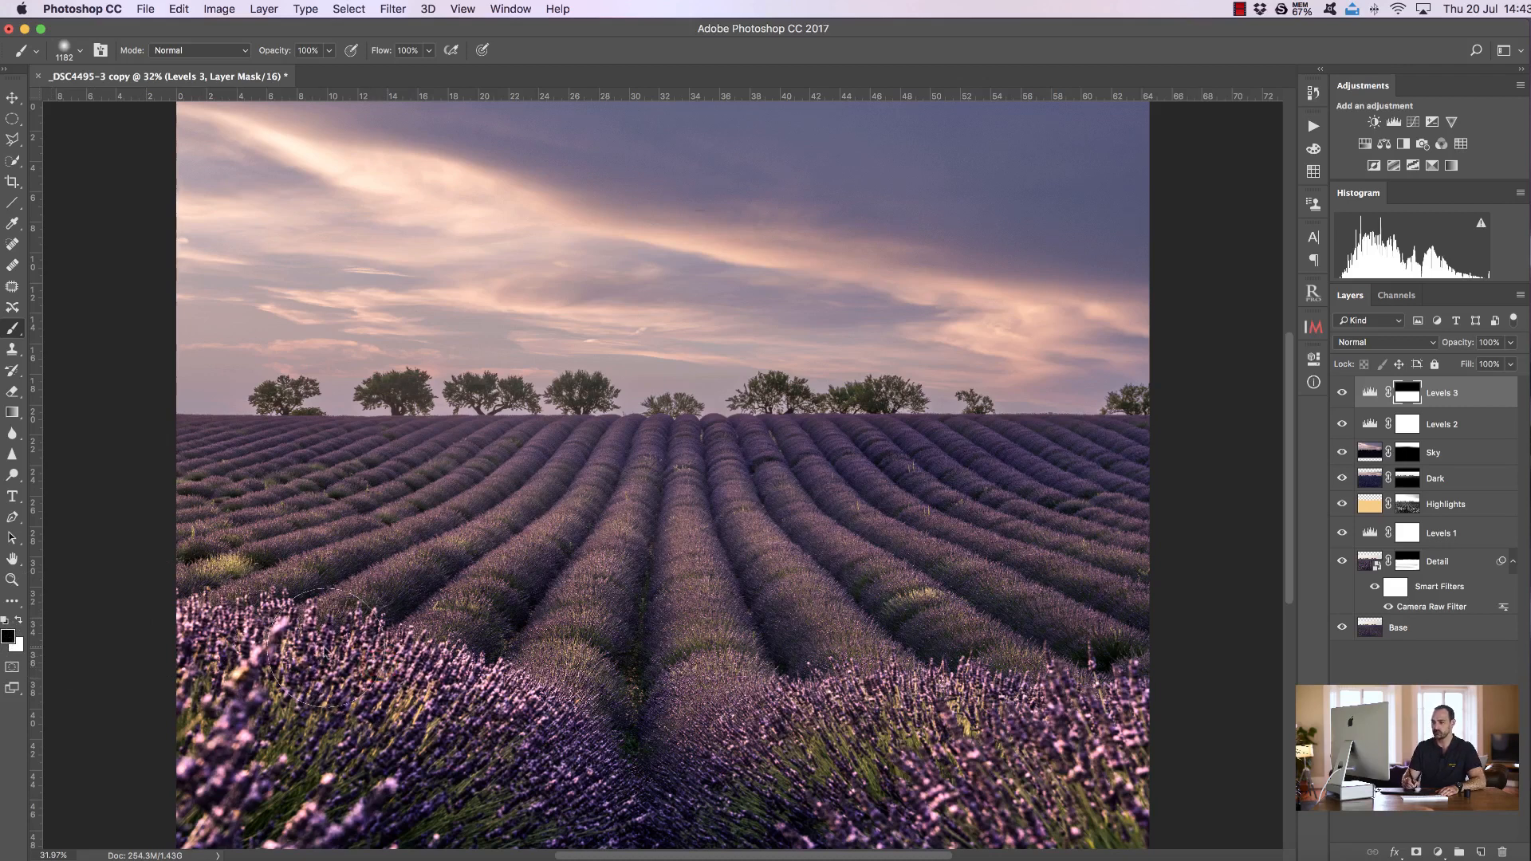
mouse_move(478, 705)
left_mouse_down()
mouse_move(239, 738)
mouse_move(243, 695)
mouse_move(314, 737)
mouse_move(345, 790)
mouse_move(507, 737)
mouse_move(778, 738)
left_mouse_up()
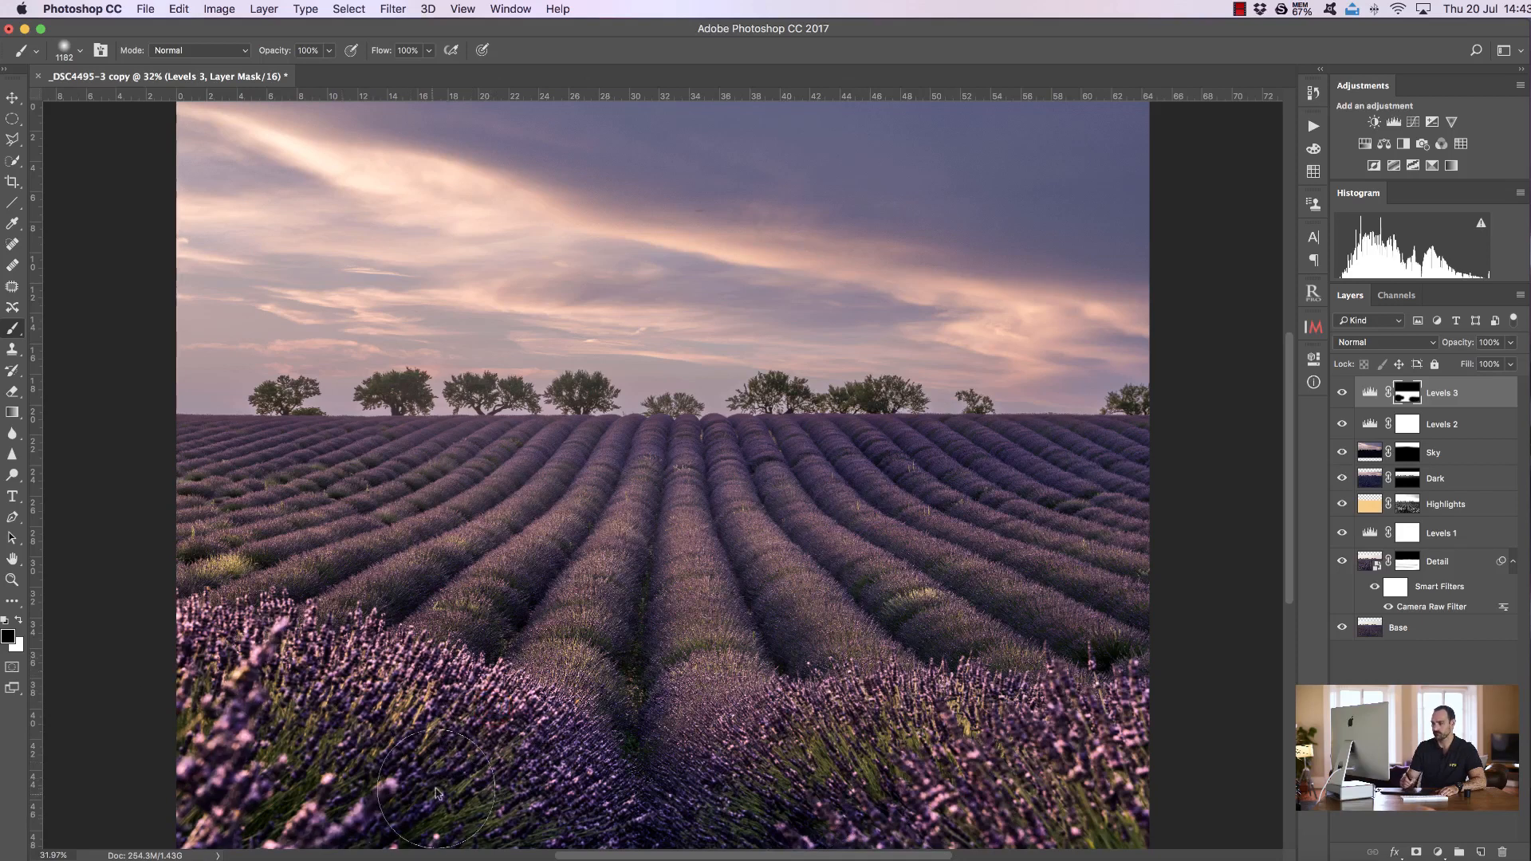
Add a Curves adjustment and move it below Levels 2, just above the Sky layer
left_click(1413, 122)
left_click_drag(1459, 392, 1440, 443)
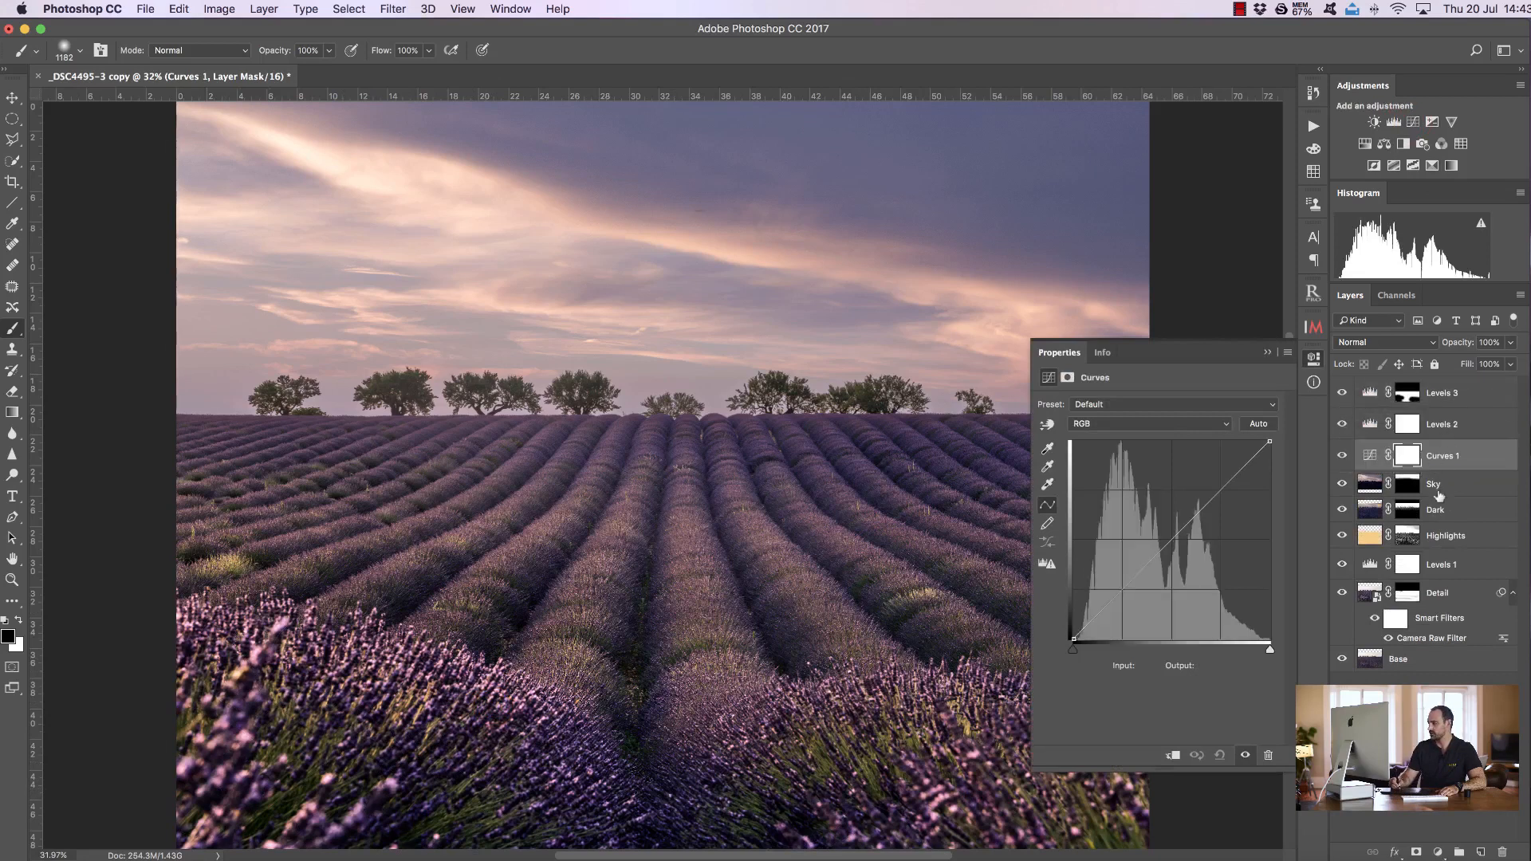
Group the Sky and Dark layers together and name the group Sky
left_click(1442, 488)
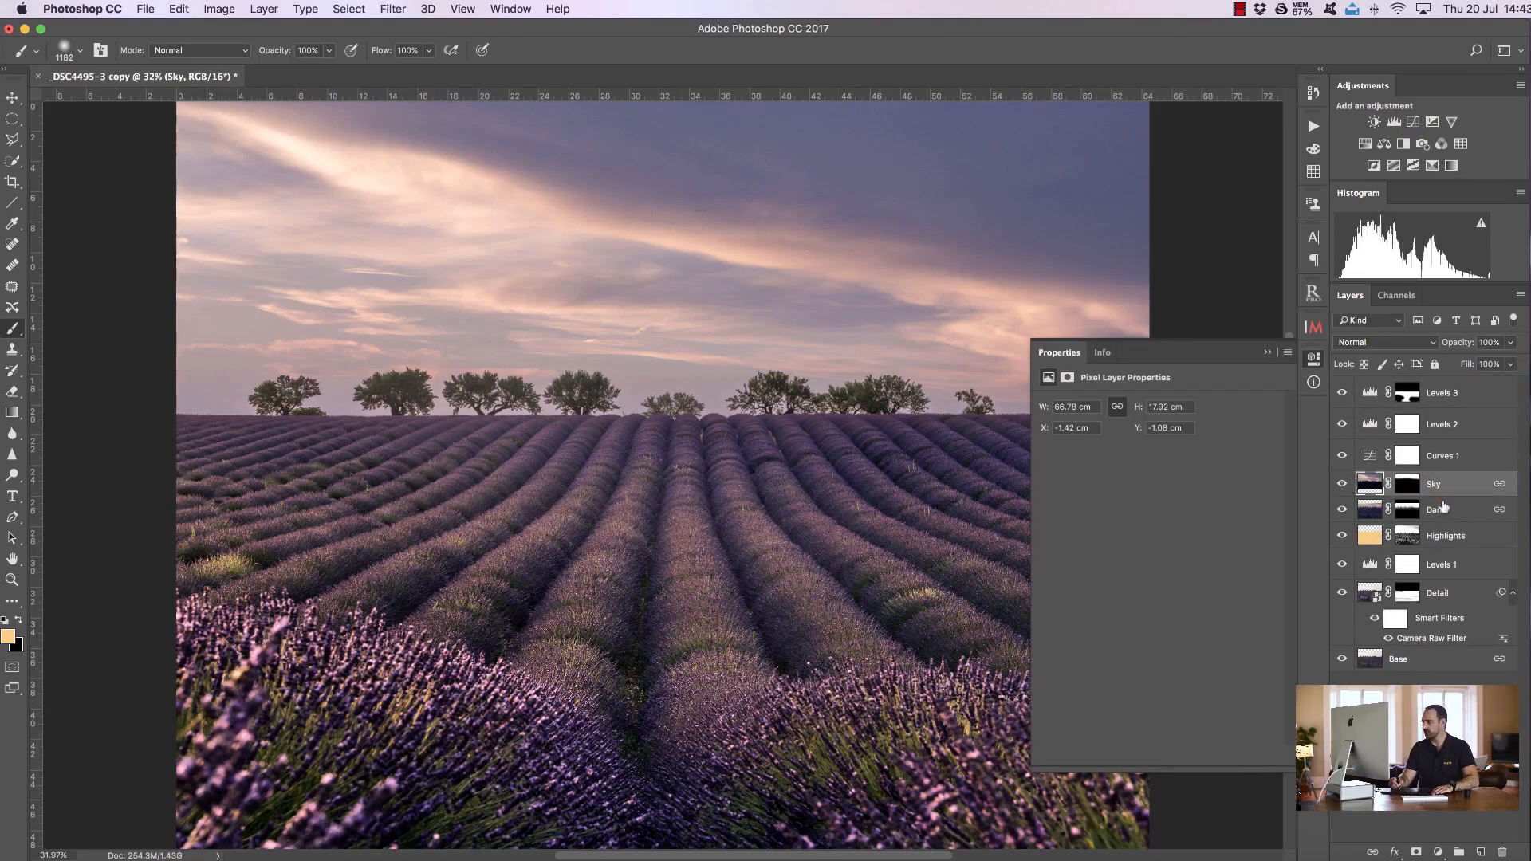
left_click(1444, 510, "shift")
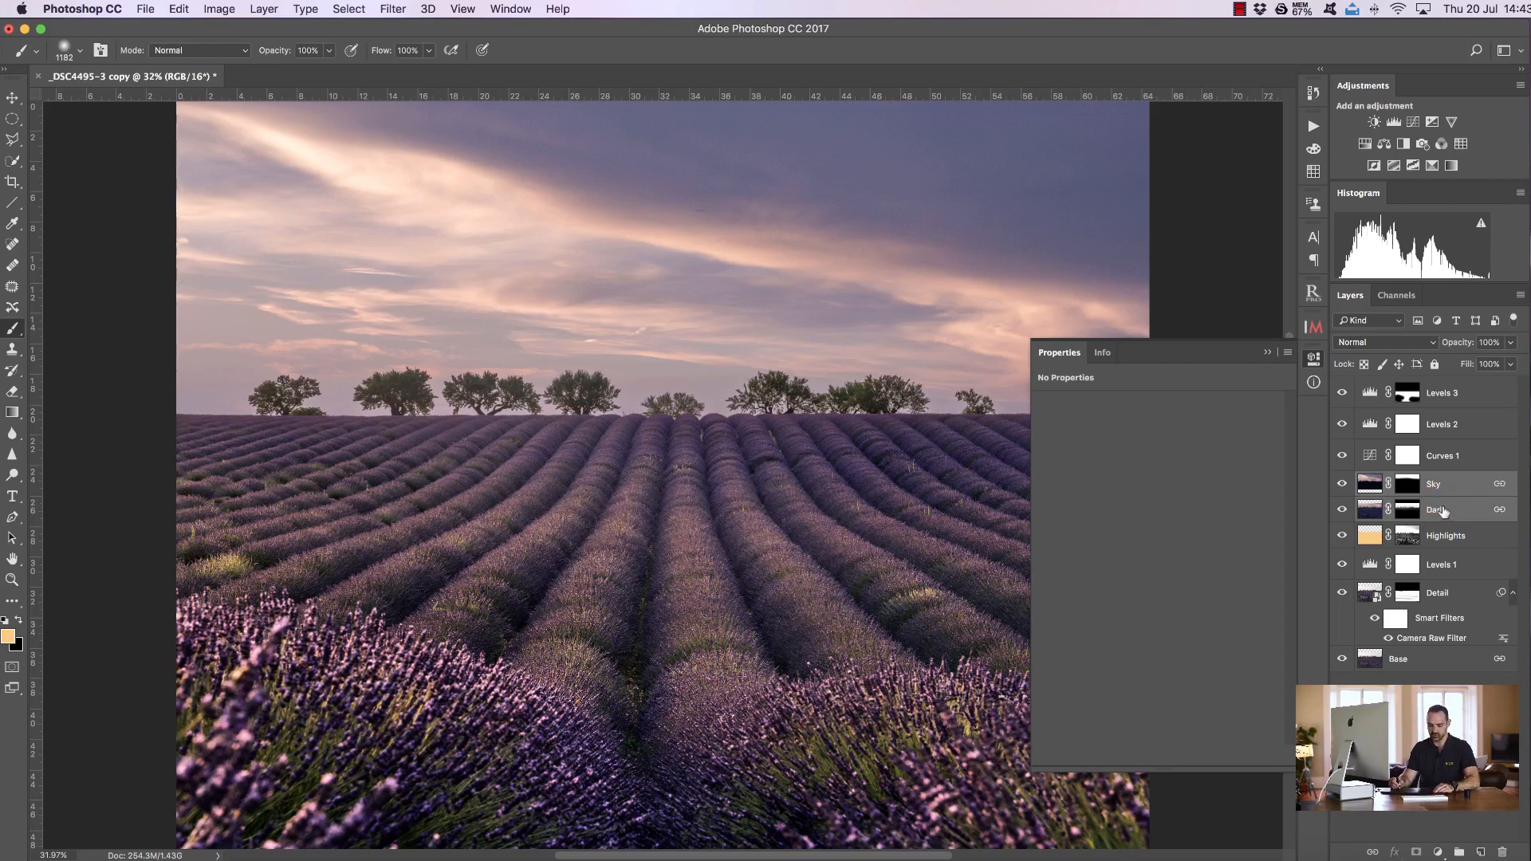
key("super+g")
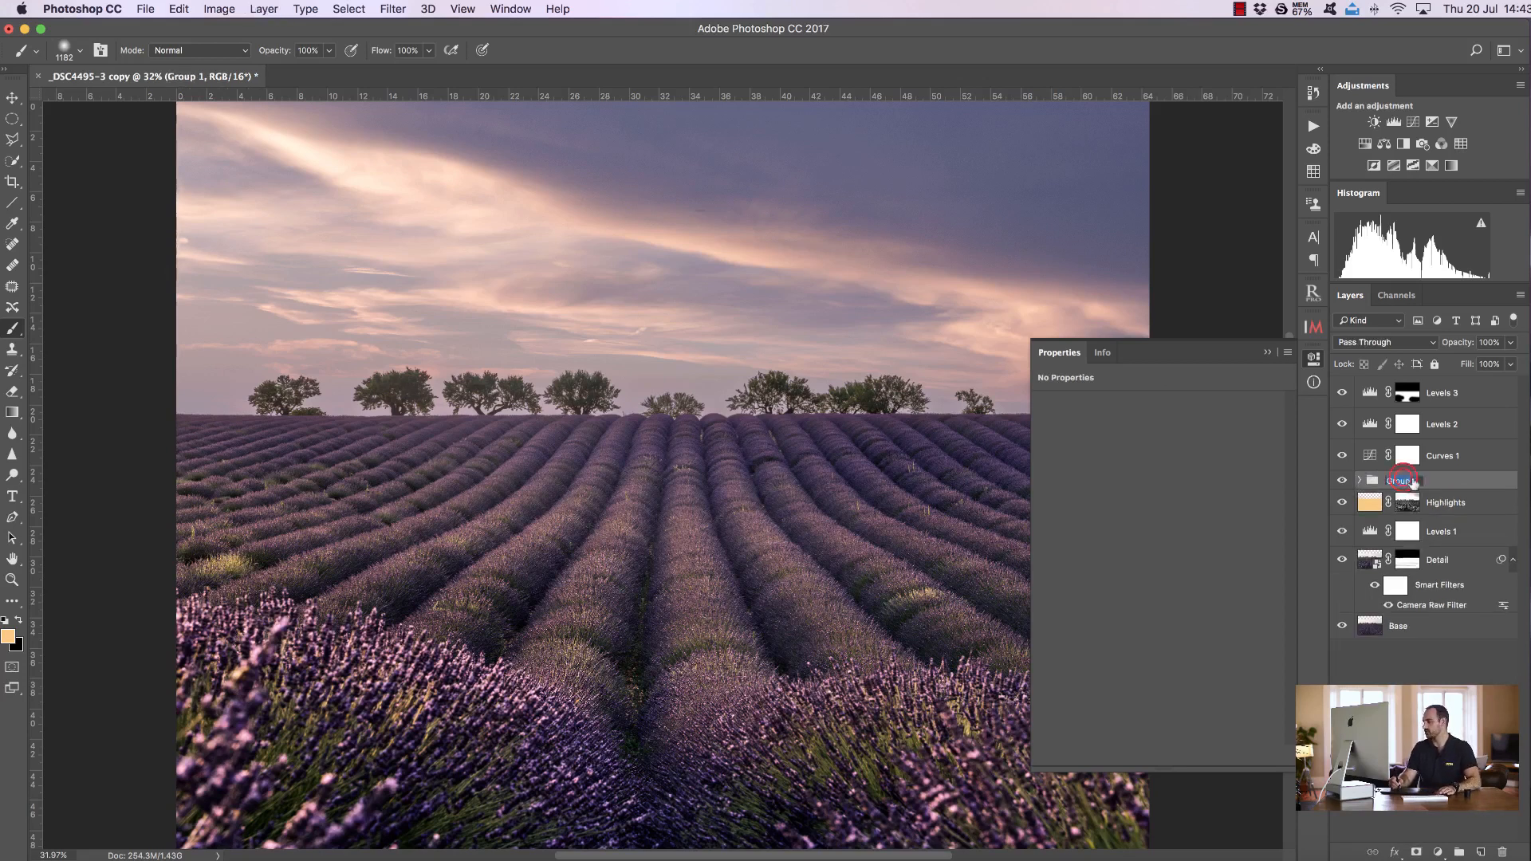
type("S")
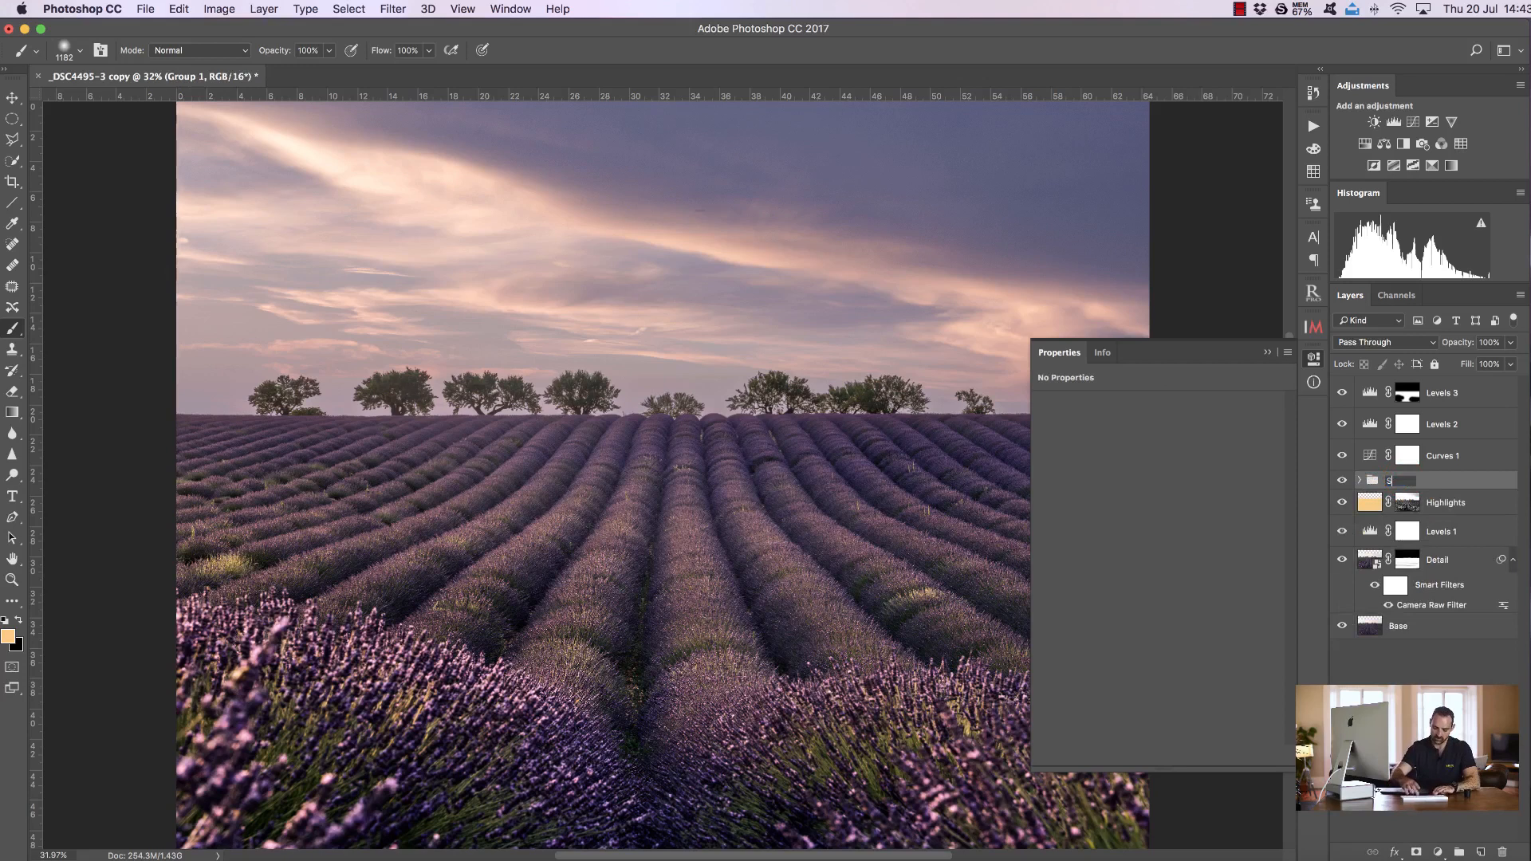
type("ky")
key("Return")
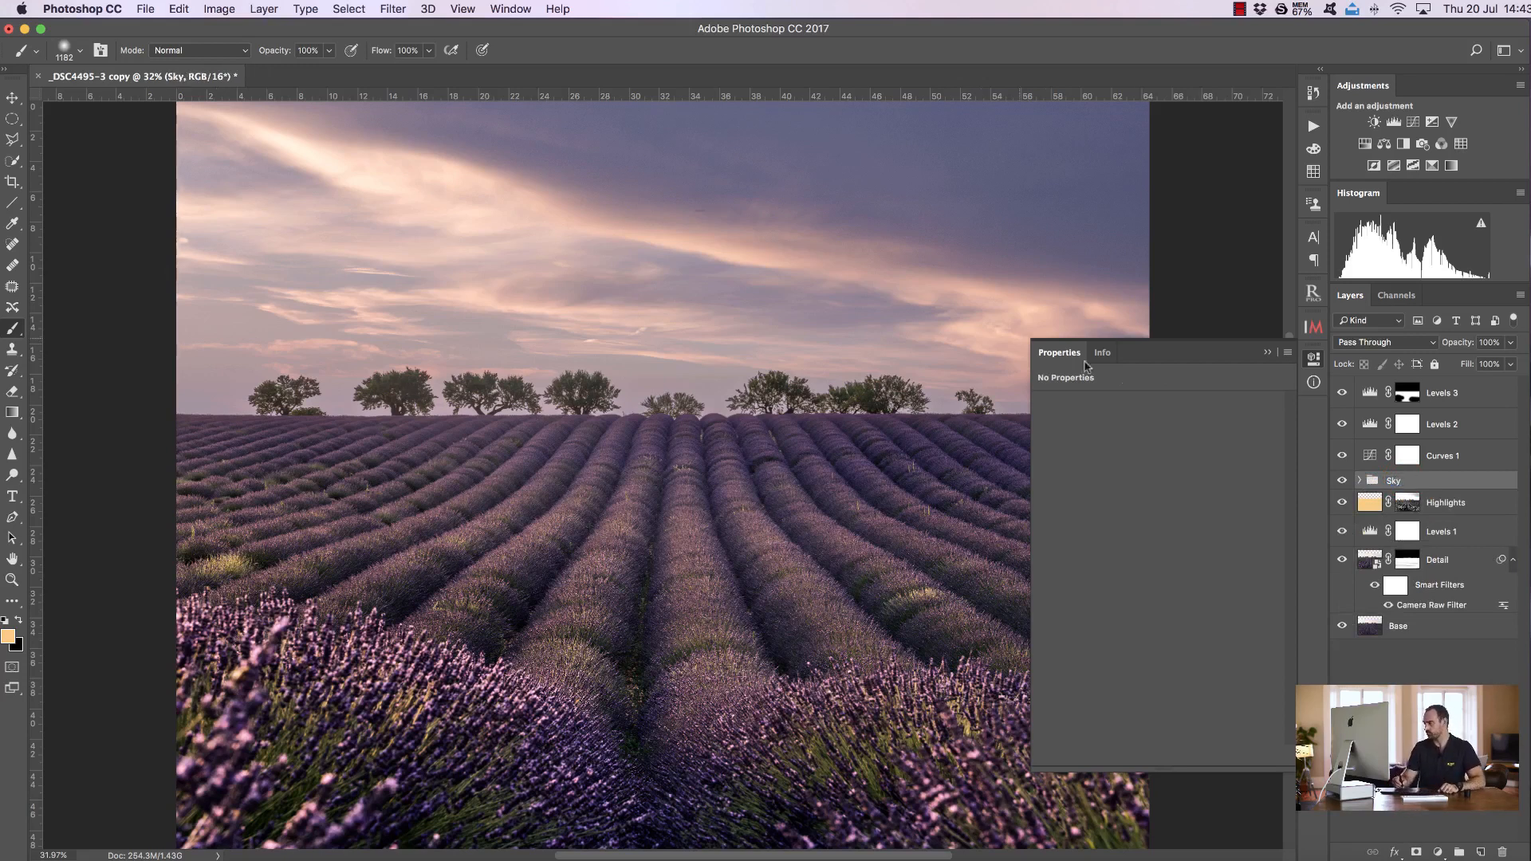
Clip Curves 1 to the Sky group and shape an S-curve with points near 78/61 and 223/228
left_click(1371, 460)
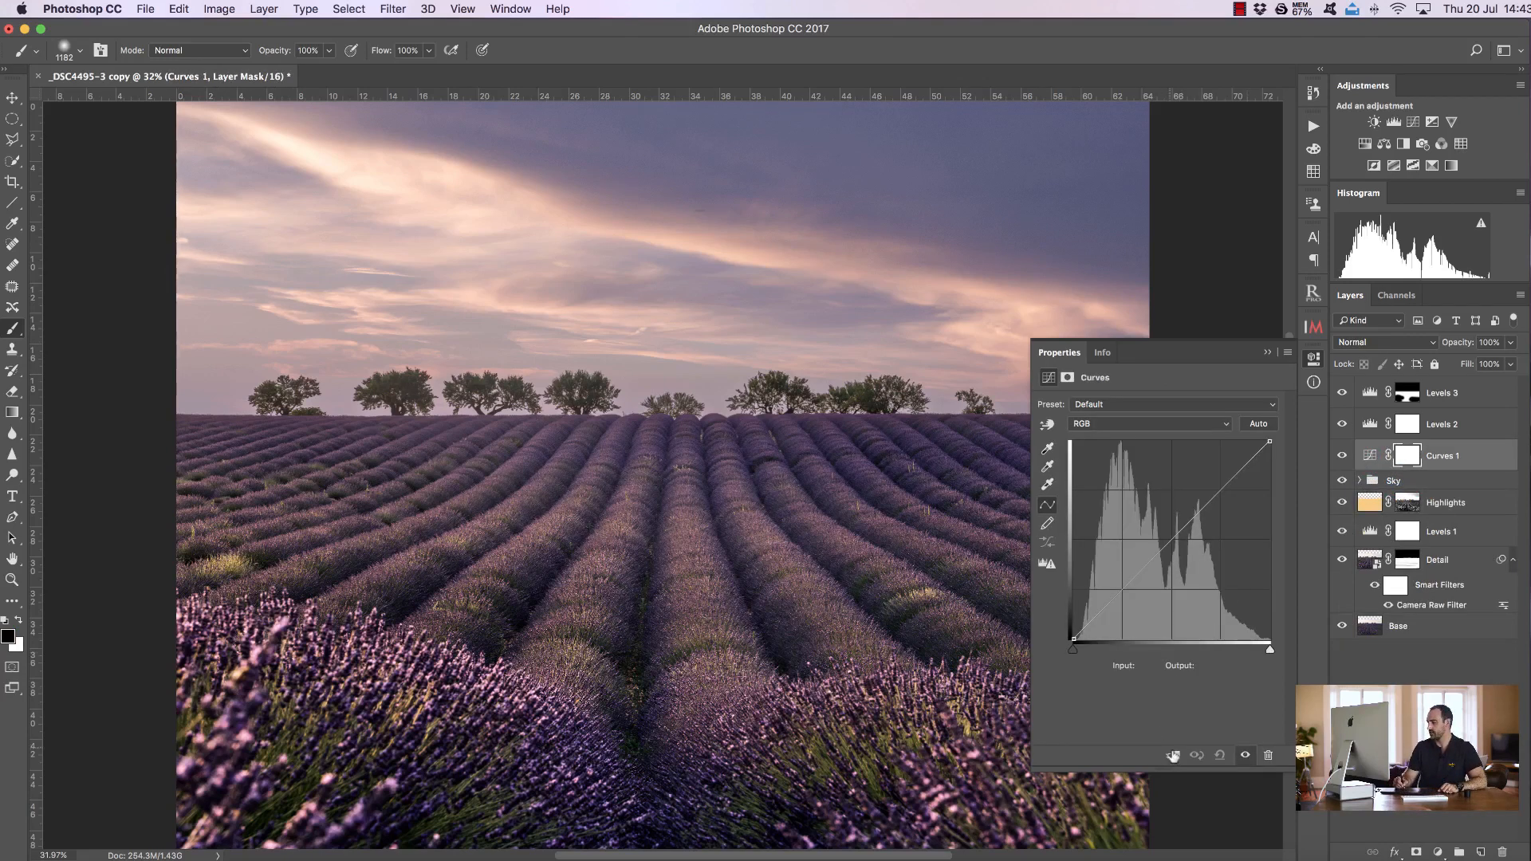
left_click(1172, 758)
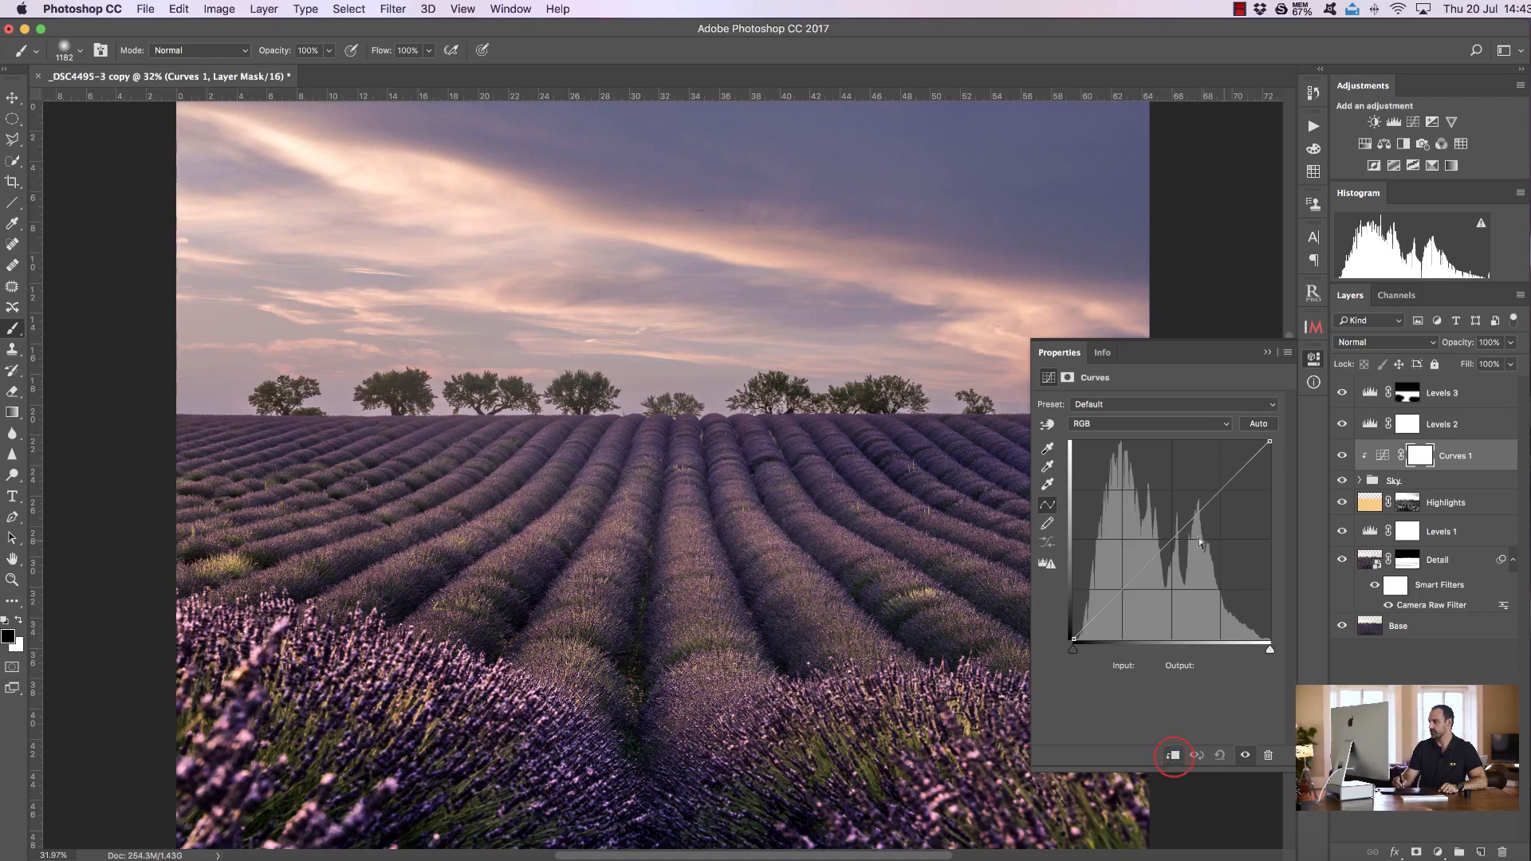
mouse_move(1117, 596)
left_mouse_down()
mouse_move(1106, 606)
mouse_move(1131, 598)
left_mouse_up()
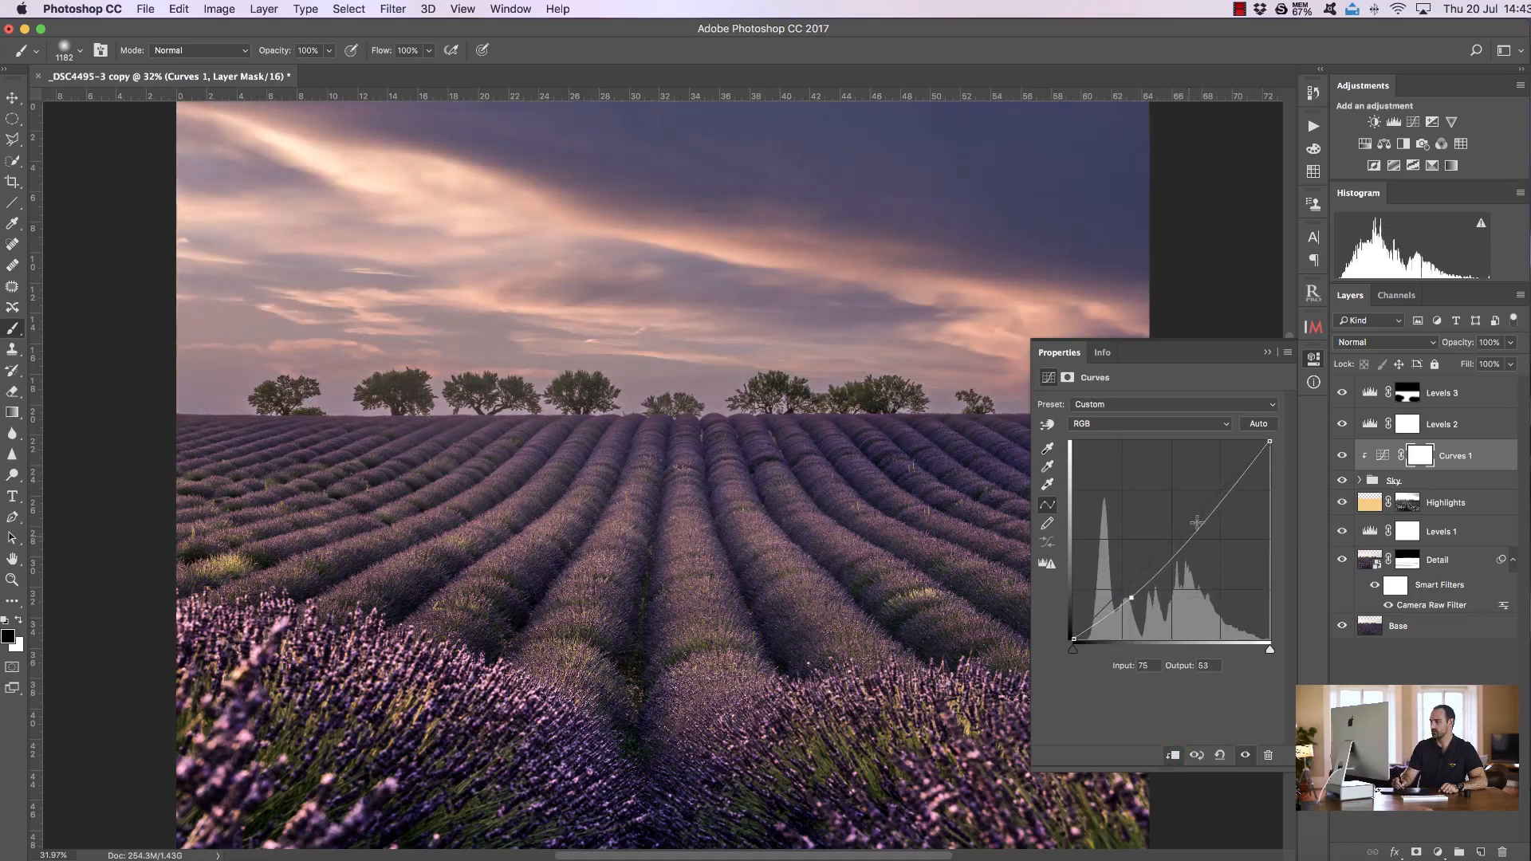
left_click_drag(1240, 477, 1244, 468)
left_click_drag(1130, 598, 1133, 591)
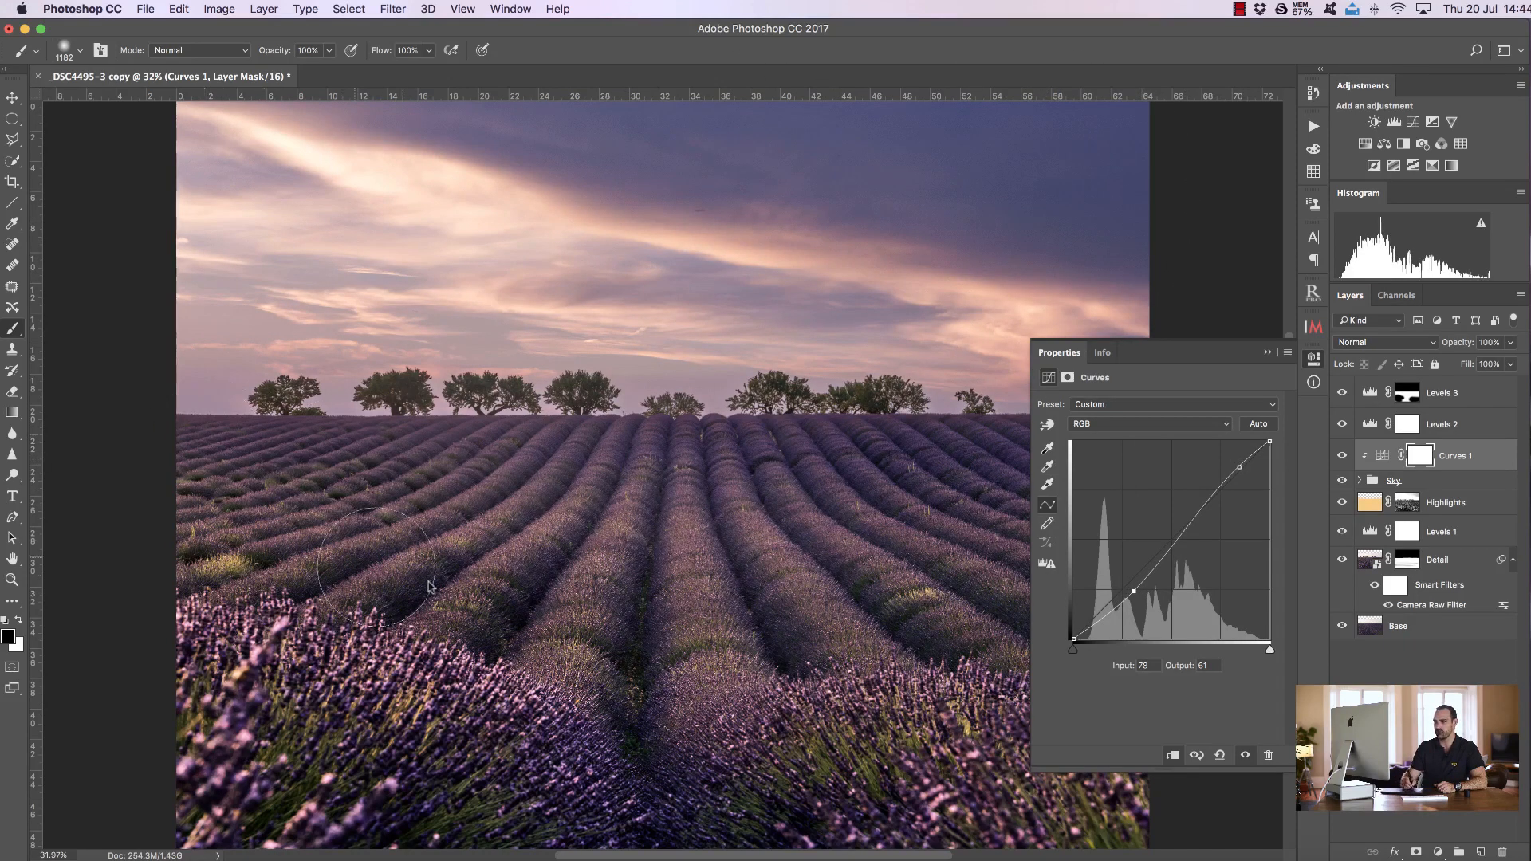
left_click_drag(1239, 466, 1249, 463)
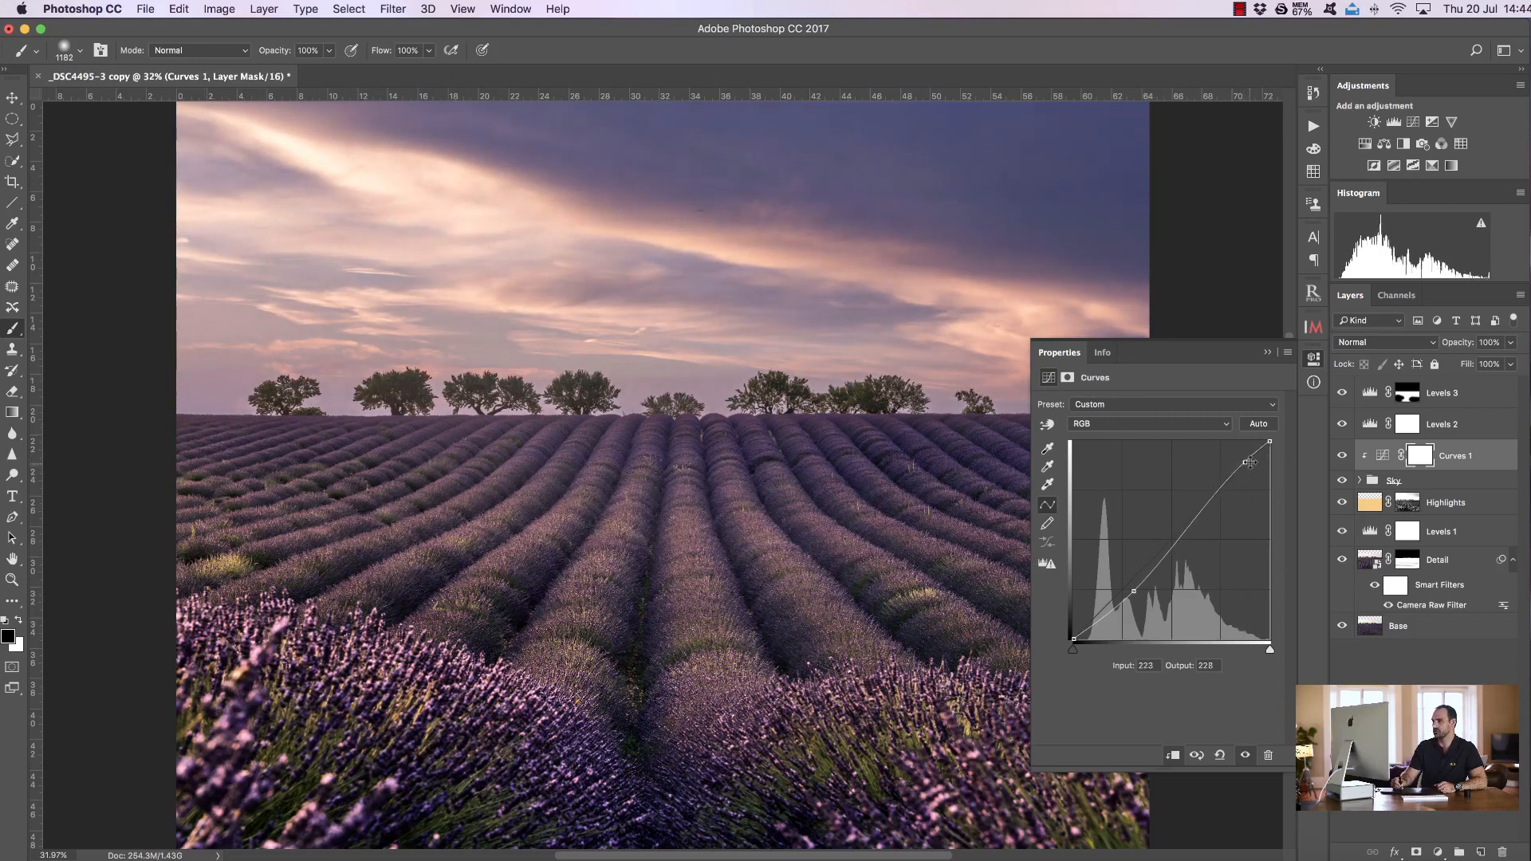
left_click(1268, 353)
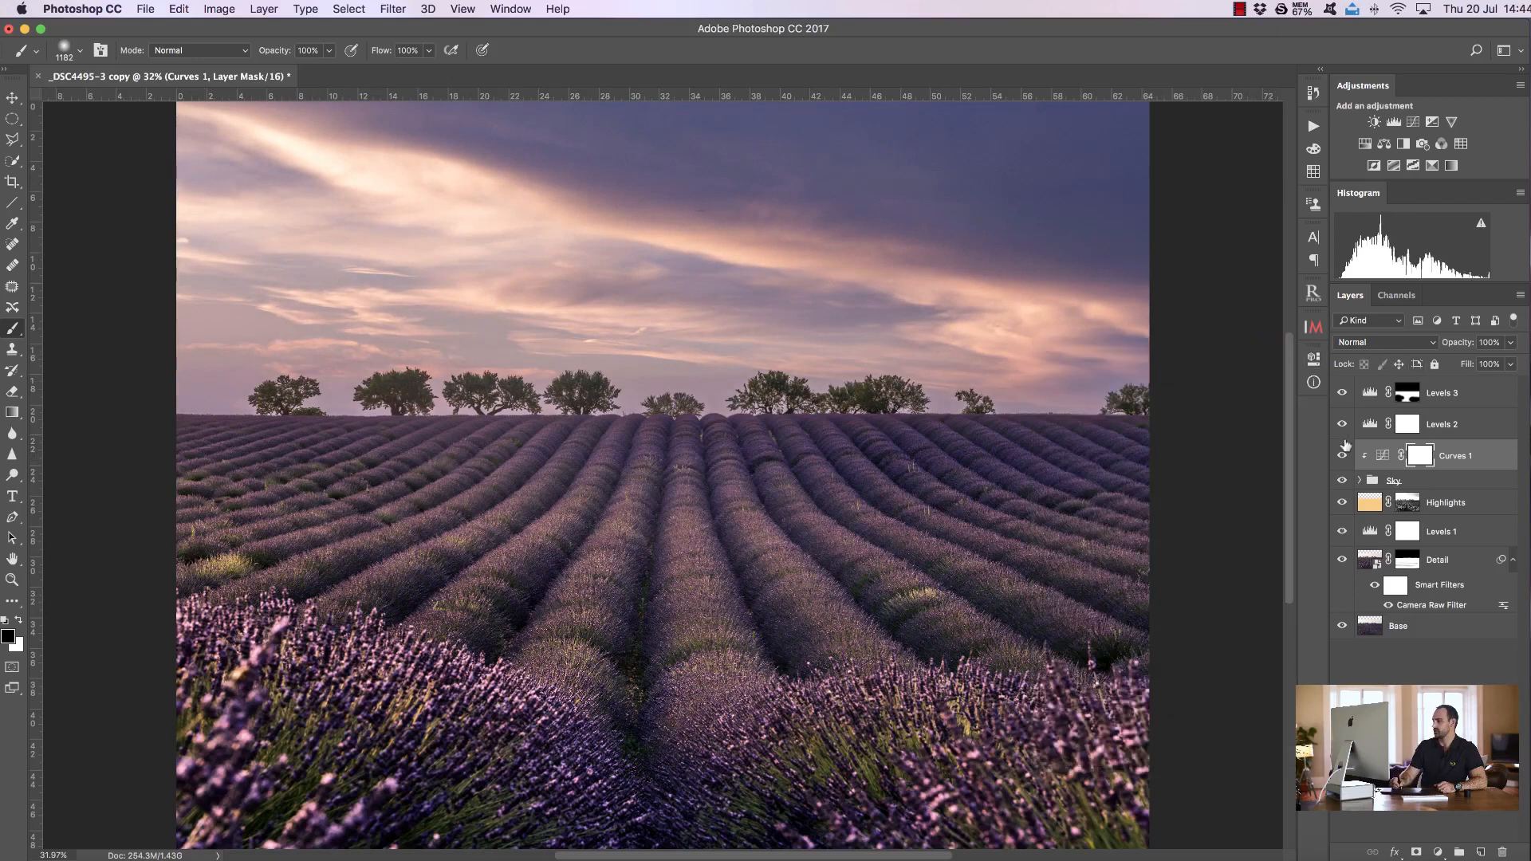
Toggle Curves 1 to compare and set its blend mode to Luminosity
left_click(1342, 457)
left_click(1342, 456)
left_click(1381, 344)
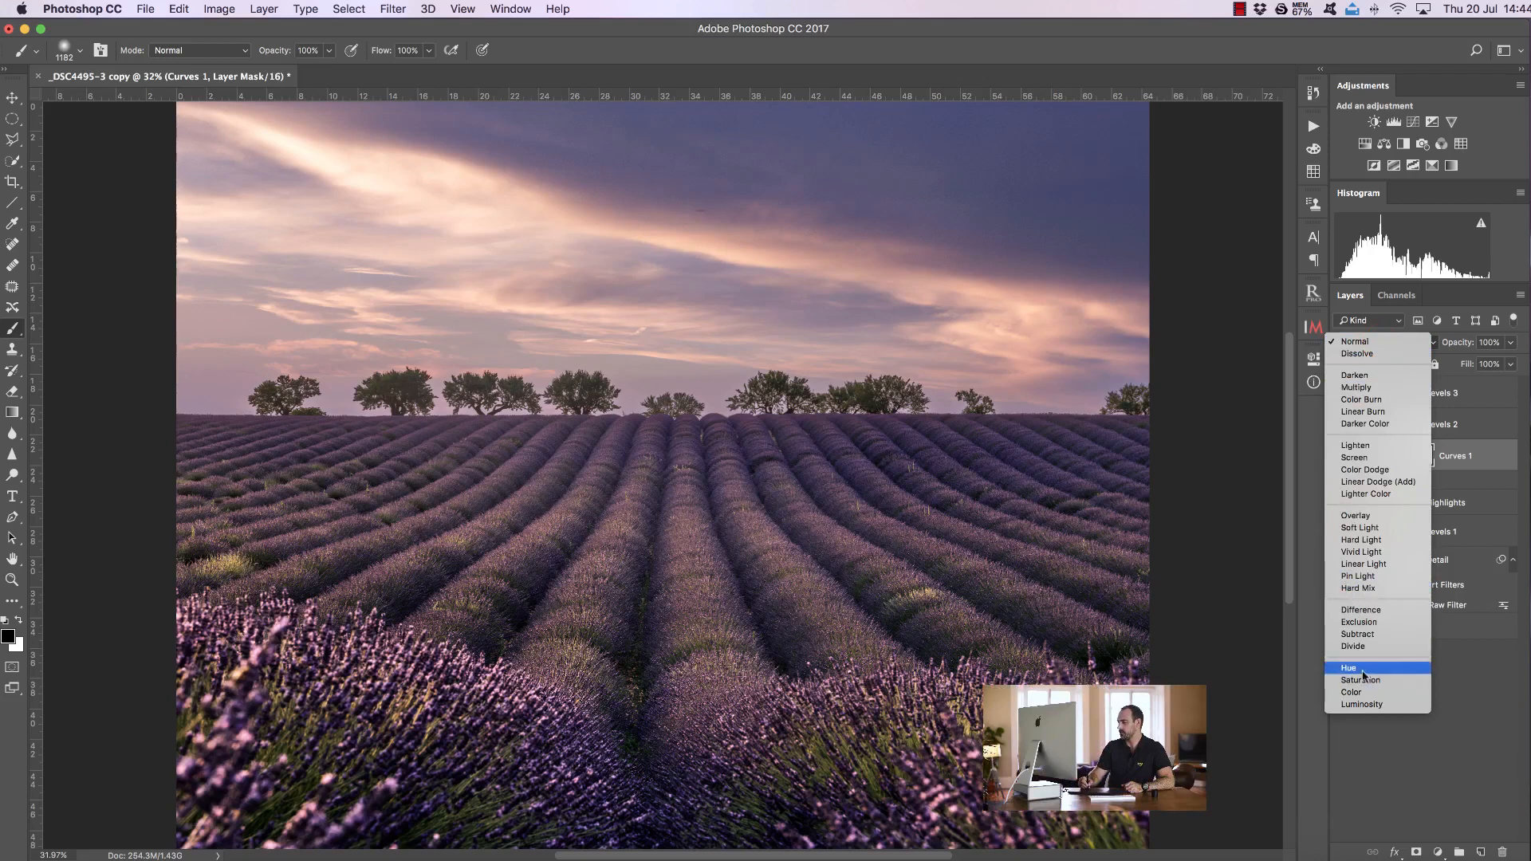
left_click(1394, 706)
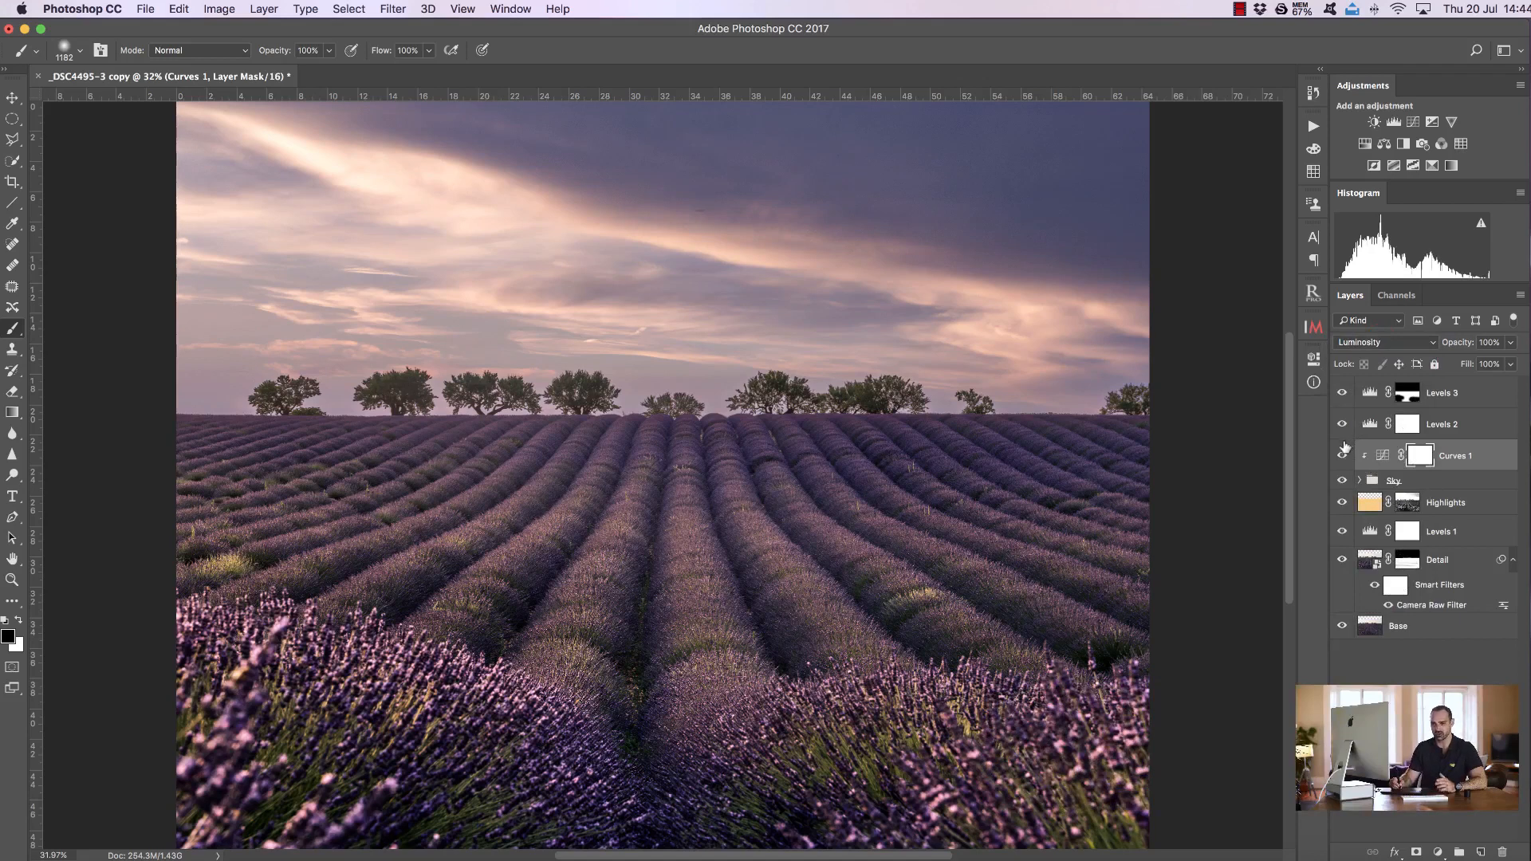
Paint black with a large soft brush across the trees and lavender field on the Curves 1 mask, toggling it to compare
key("z")
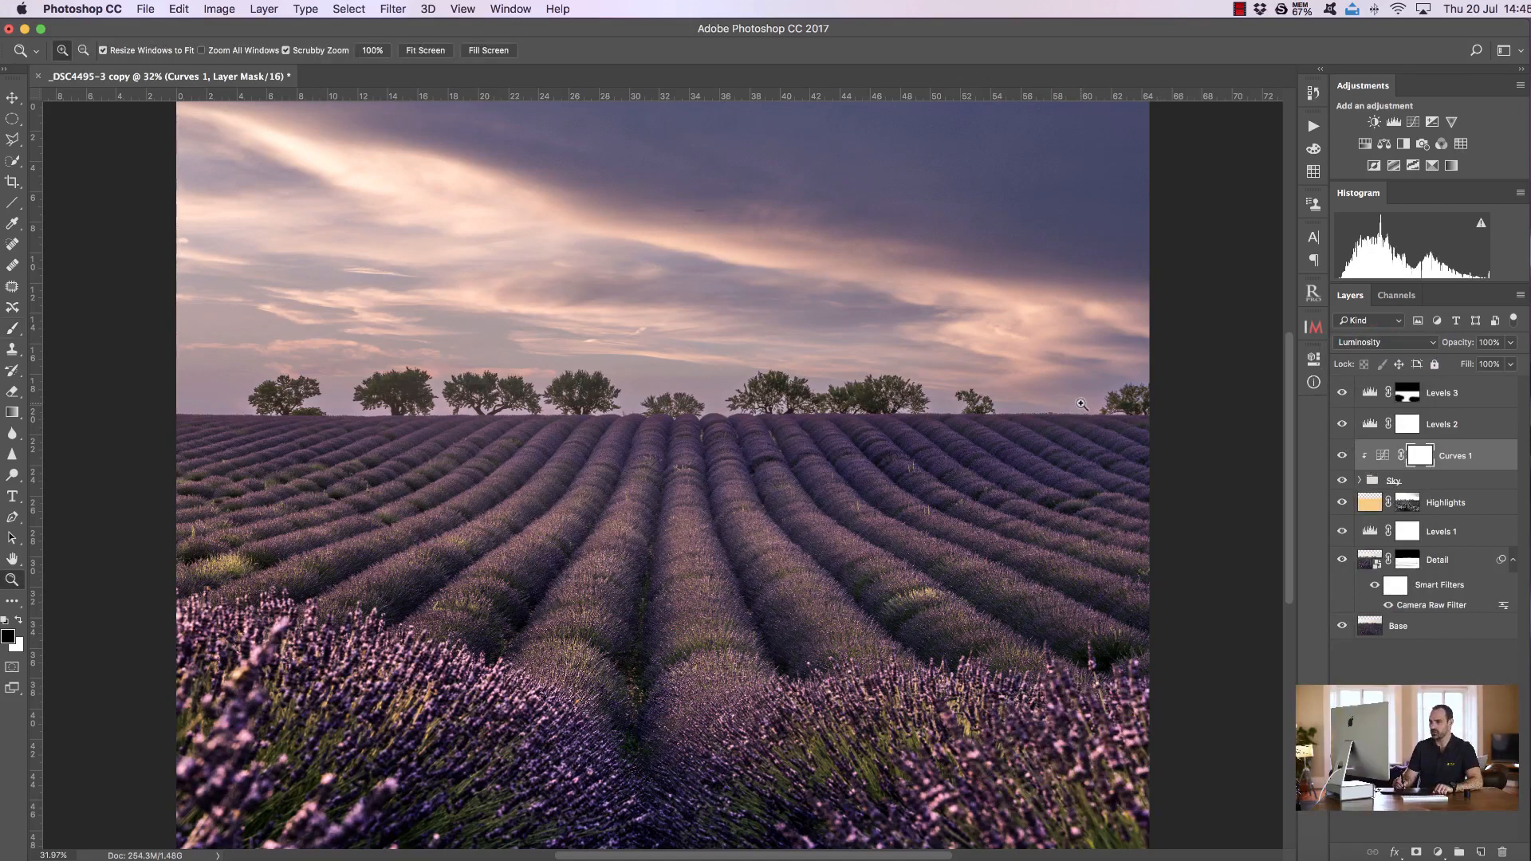
left_click(12, 327)
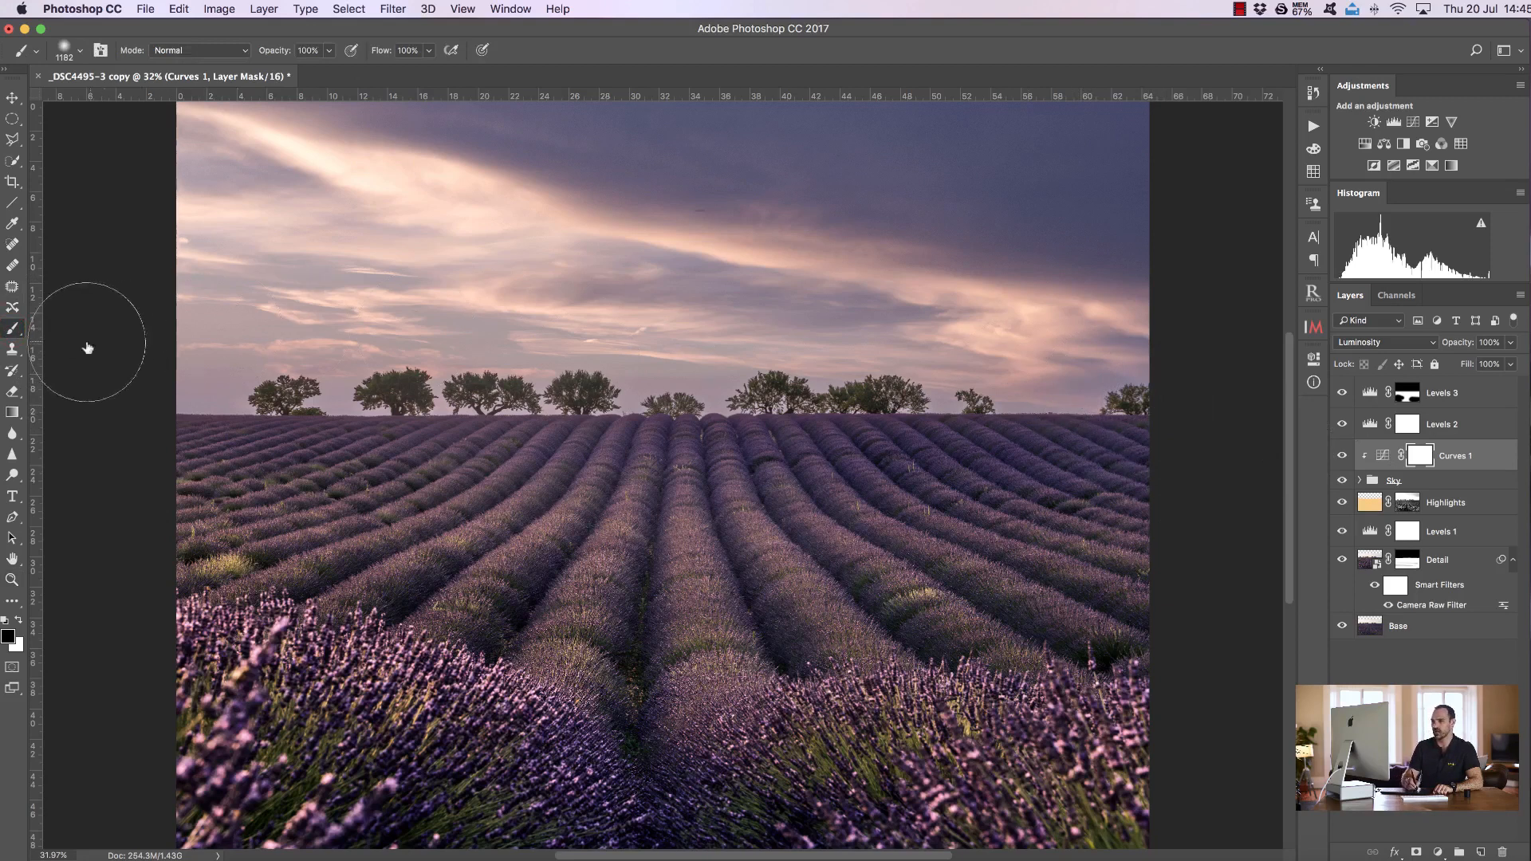
left_click_drag(315, 389, 355, 390)
mouse_move(170, 353)
left_mouse_down()
mouse_move(354, 369)
mouse_move(583, 331)
mouse_move(1158, 428)
left_mouse_up()
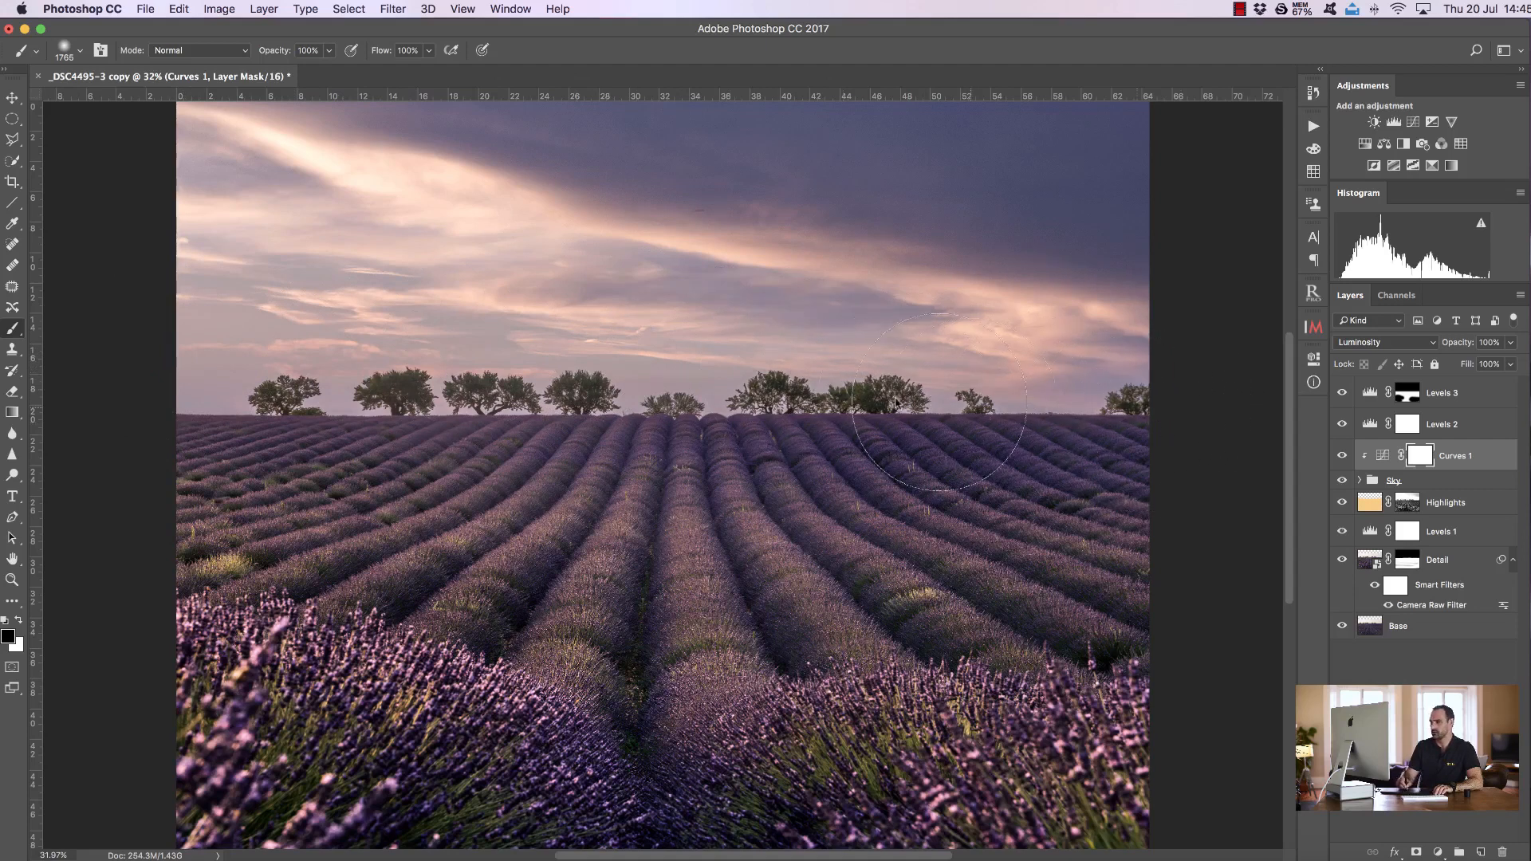
mouse_move(162, 378)
left_mouse_down()
mouse_move(511, 384)
mouse_move(1100, 458)
left_mouse_up()
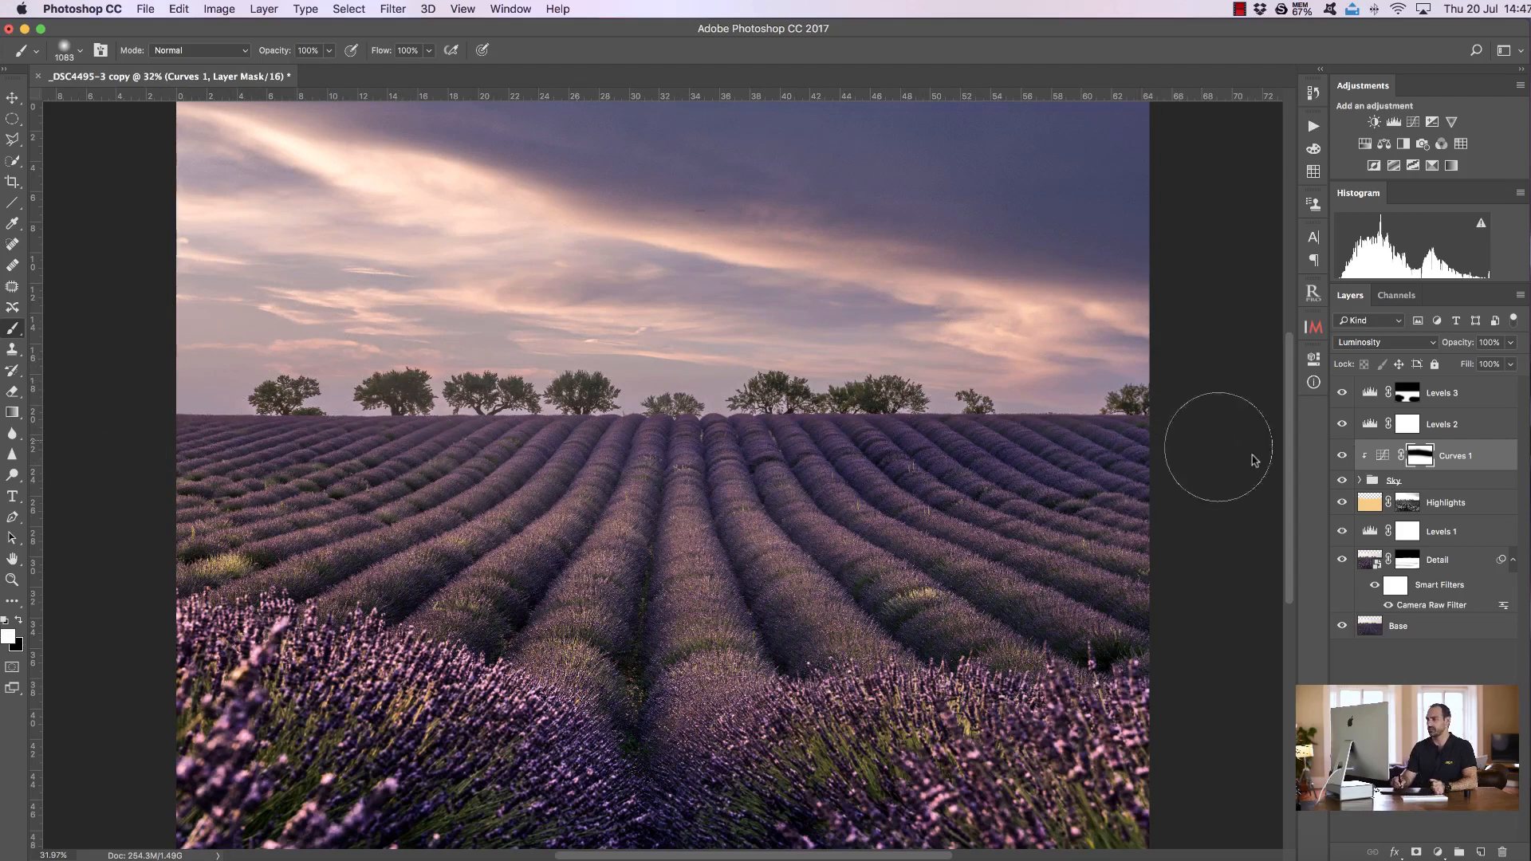
left_click(1342, 455)
left_click(1342, 455)
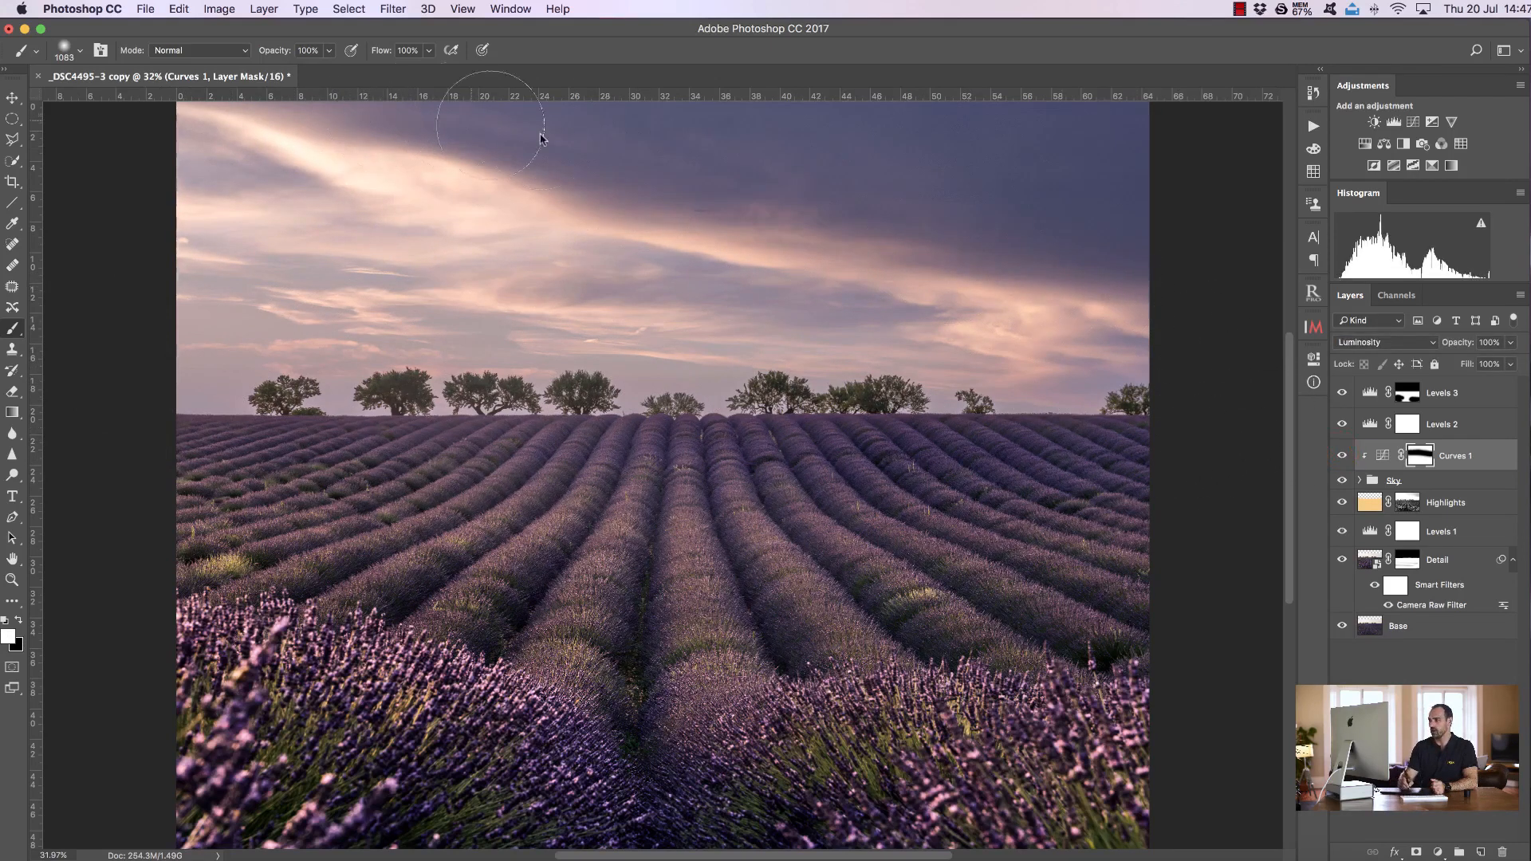
Toggle the Curves 1 layer's visibility off and on to compare the effect
left_click(1342, 456)
left_click(1343, 455)
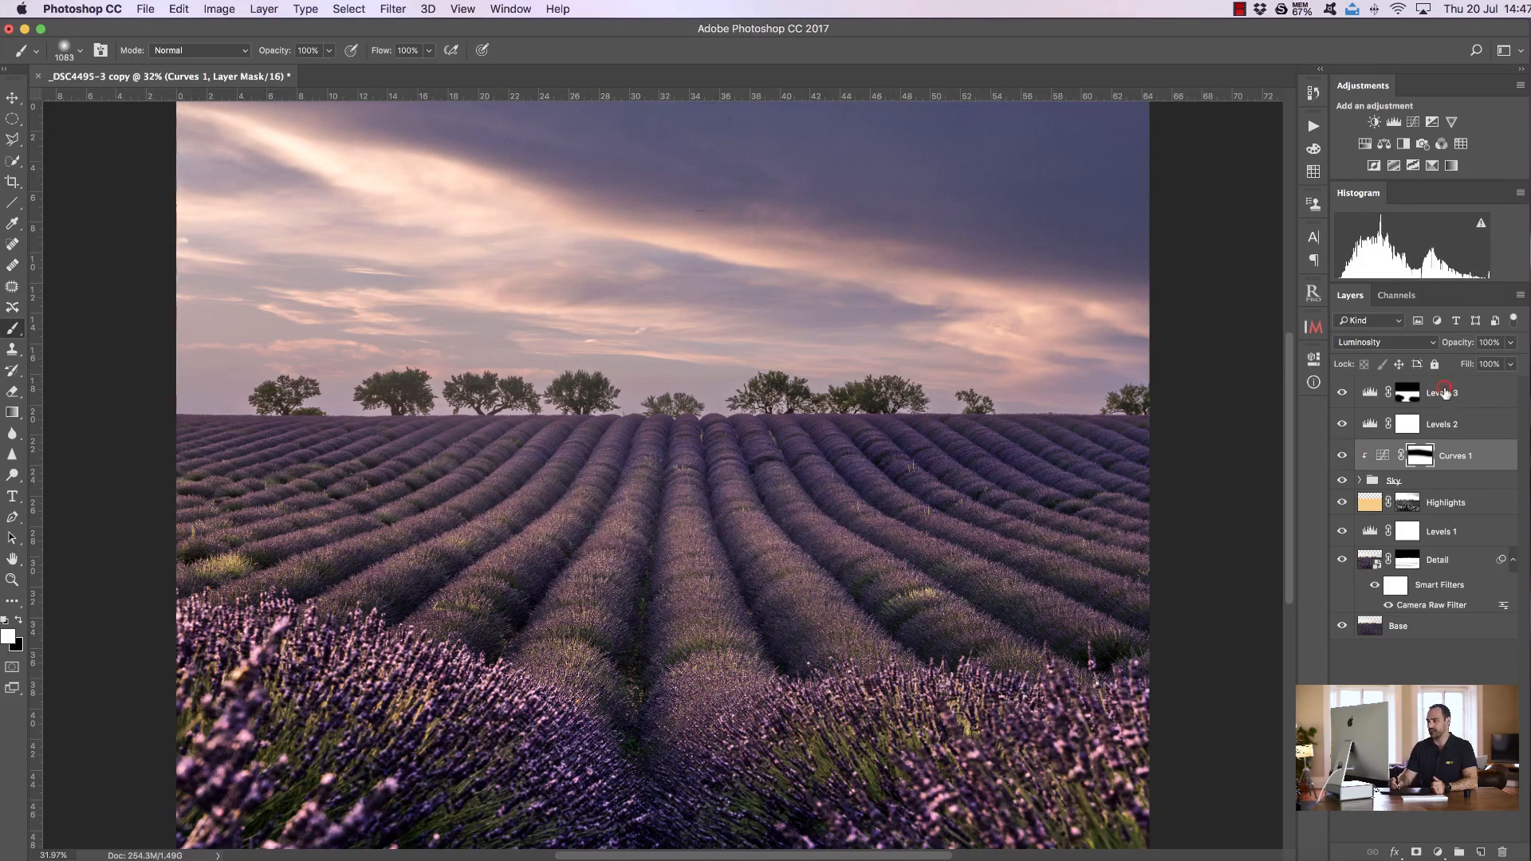
Add a Vibrance adjustment layer above Levels 3 with Vibrance set to +32 and Saturation to +6
left_click(1444, 393)
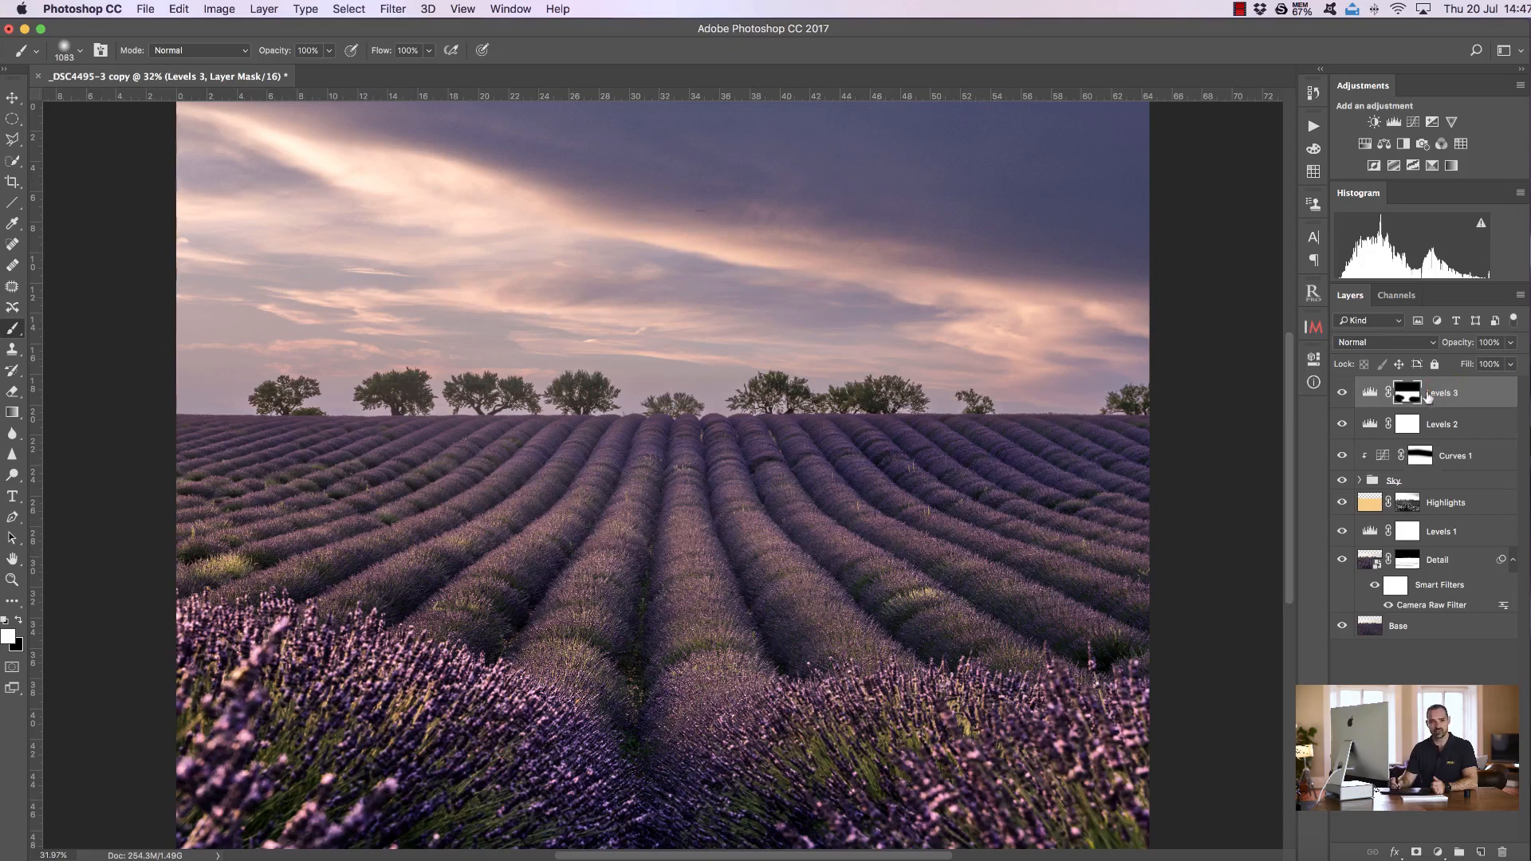
left_click(1452, 122)
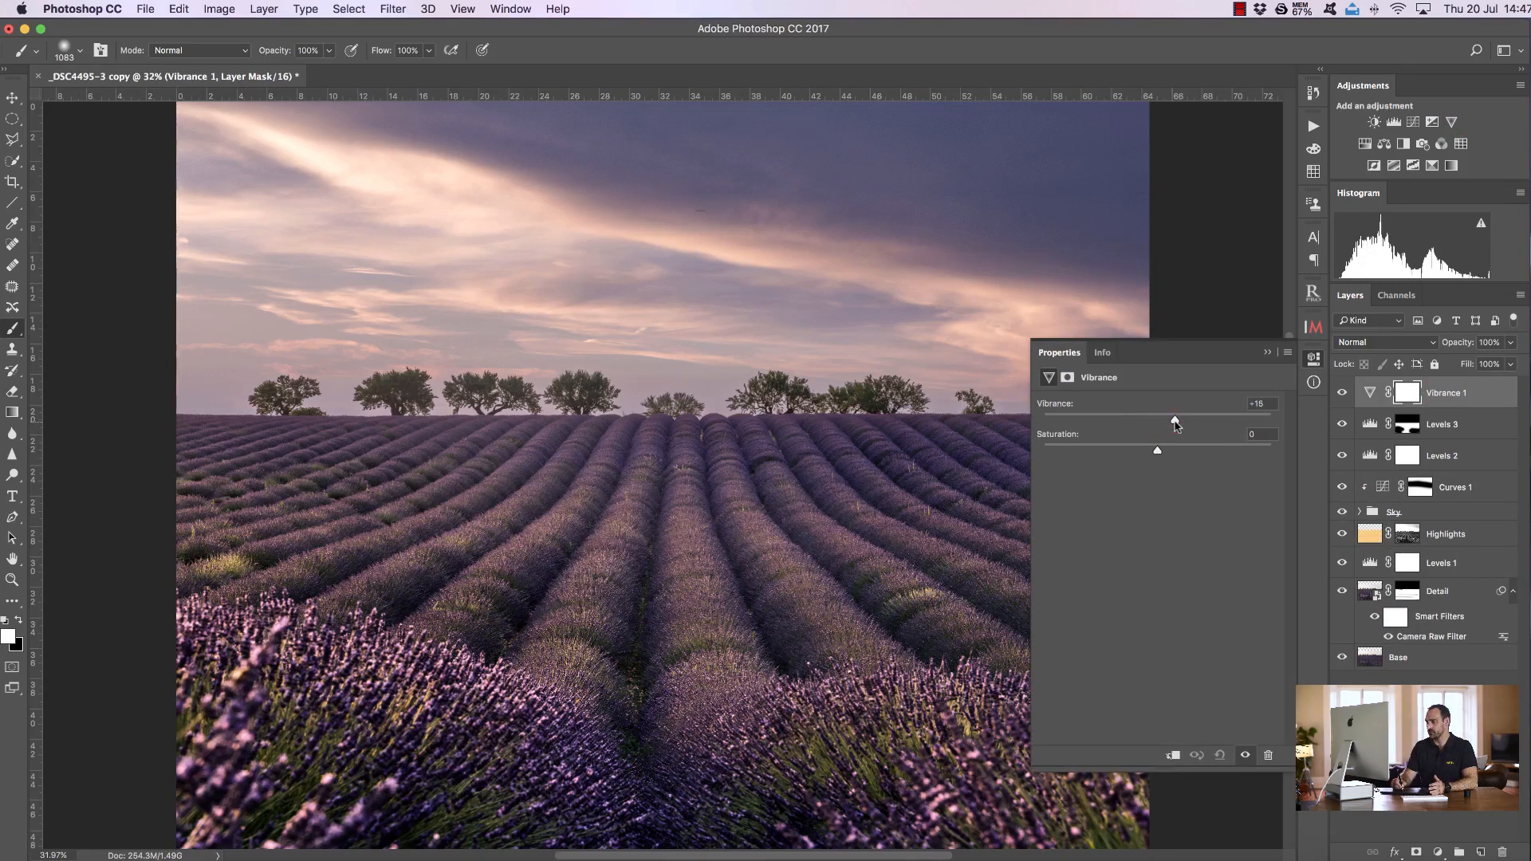
left_click_drag(1192, 423, 1193, 422)
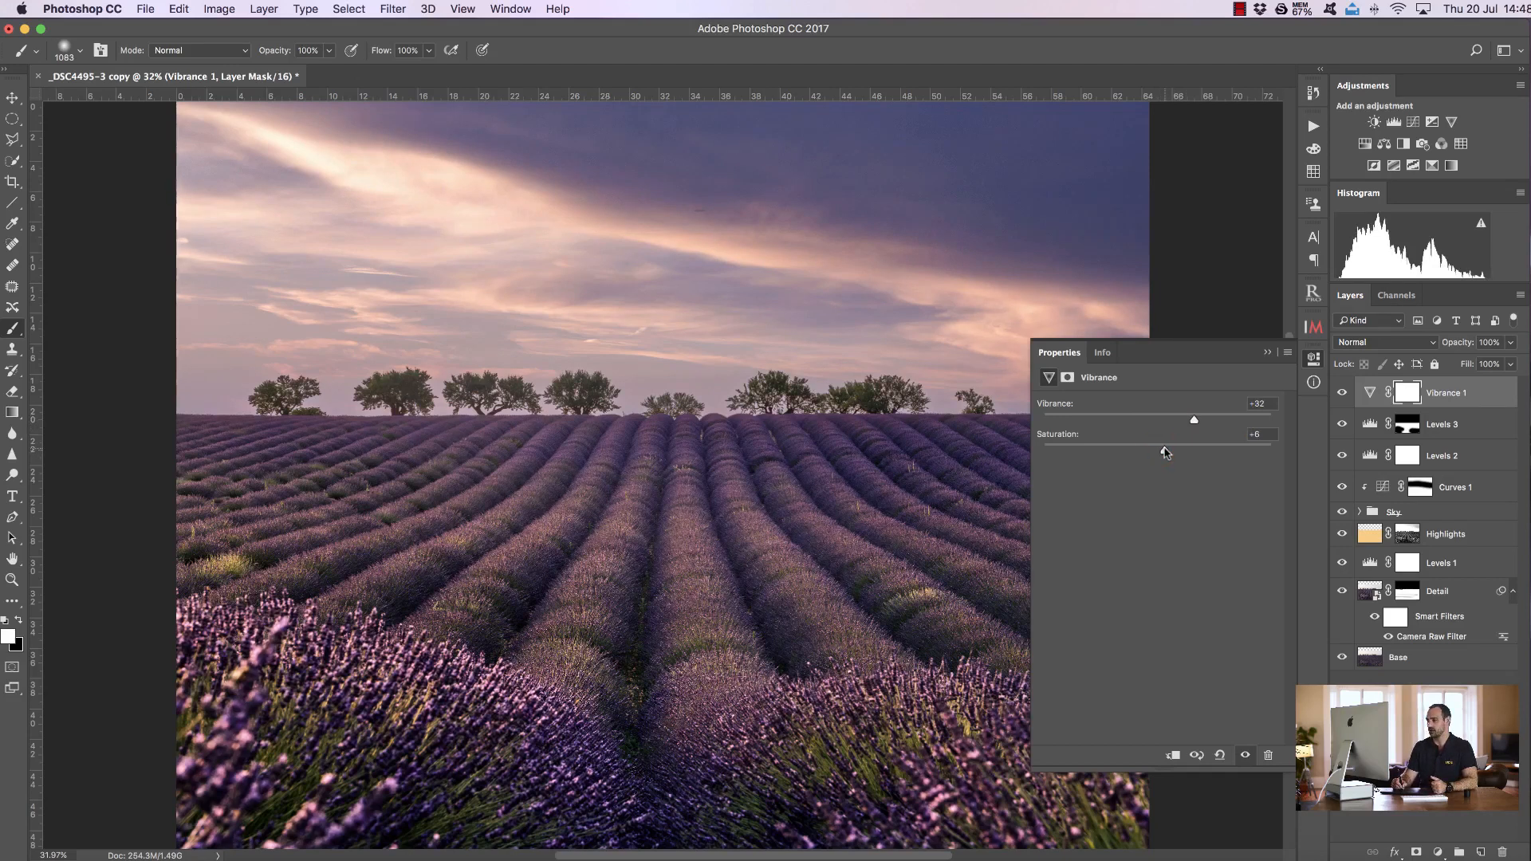
left_click_drag(1163, 452, 1162, 450)
left_click(1267, 353)
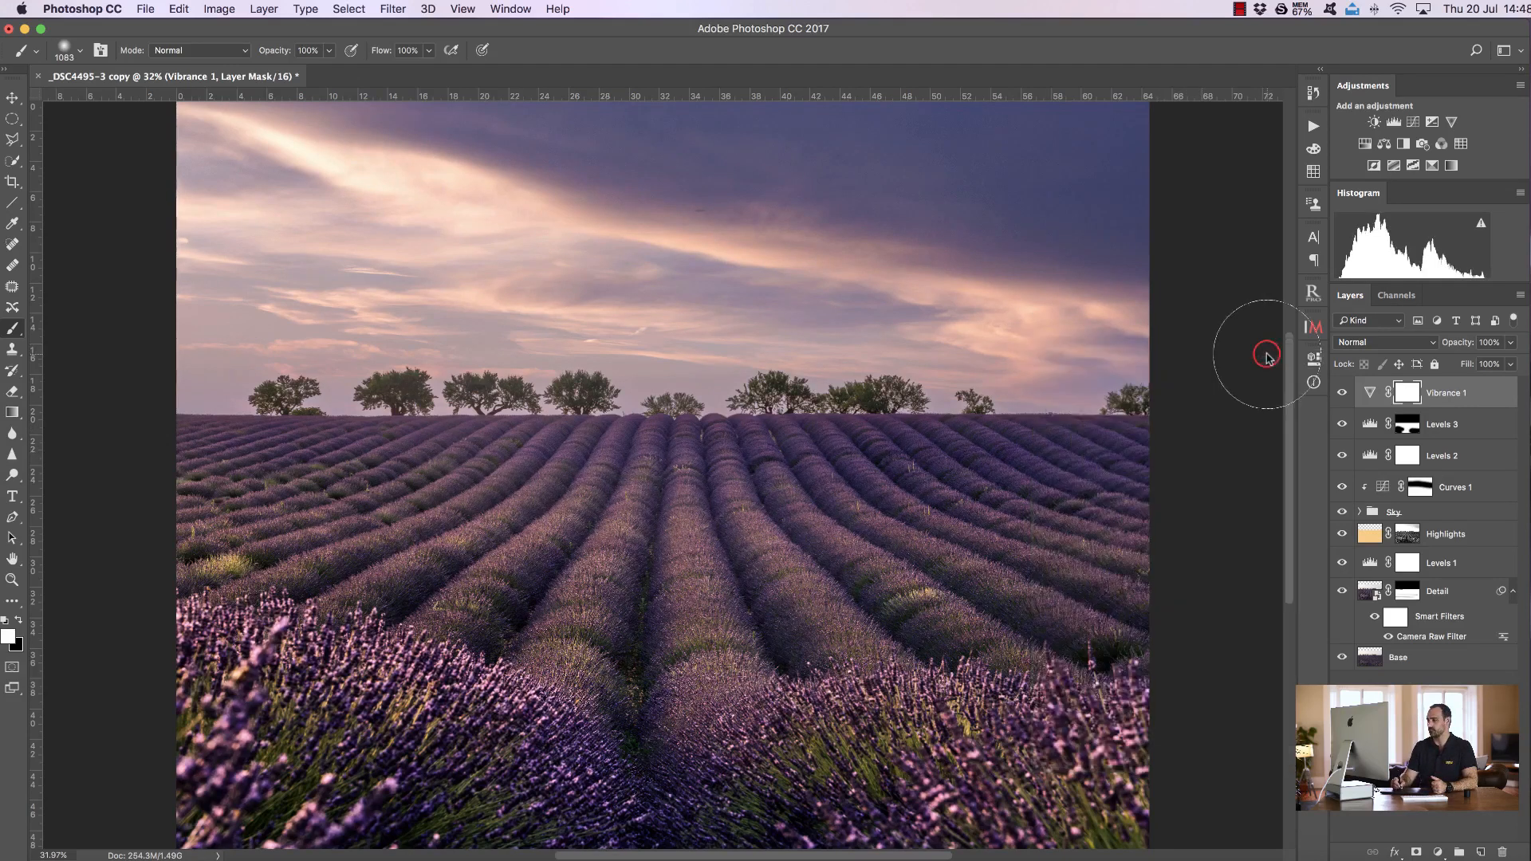
Paint black with a large soft brush across the sky on the Vibrance 1 mask
left_click(19, 620)
mouse_move(372, 311)
left_mouse_down()
mouse_move(516, 325)
mouse_move(502, 325)
left_mouse_up()
left_click_drag(271, 152, 831, 188)
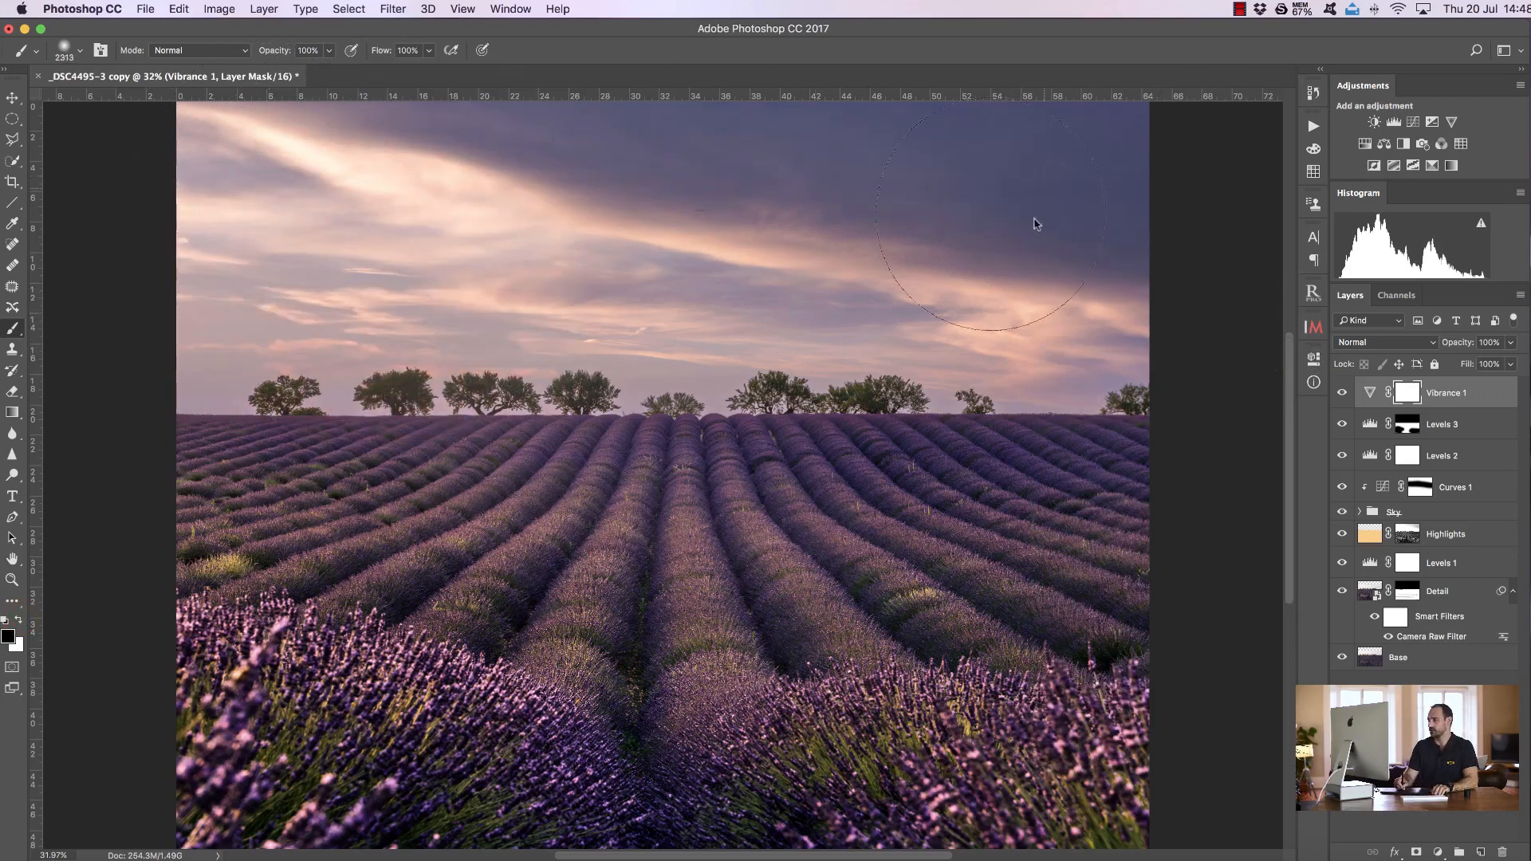
mouse_move(784, 286)
left_mouse_down()
mouse_move(257, 280)
mouse_move(308, 128)
mouse_move(414, 156)
left_mouse_up()
Set brush opacity to 30% and paint black over the distant lavender rows on the Vibrance 1 mask
key("3")
left_click_drag(1026, 437, 919, 443, "ctrl+alt")
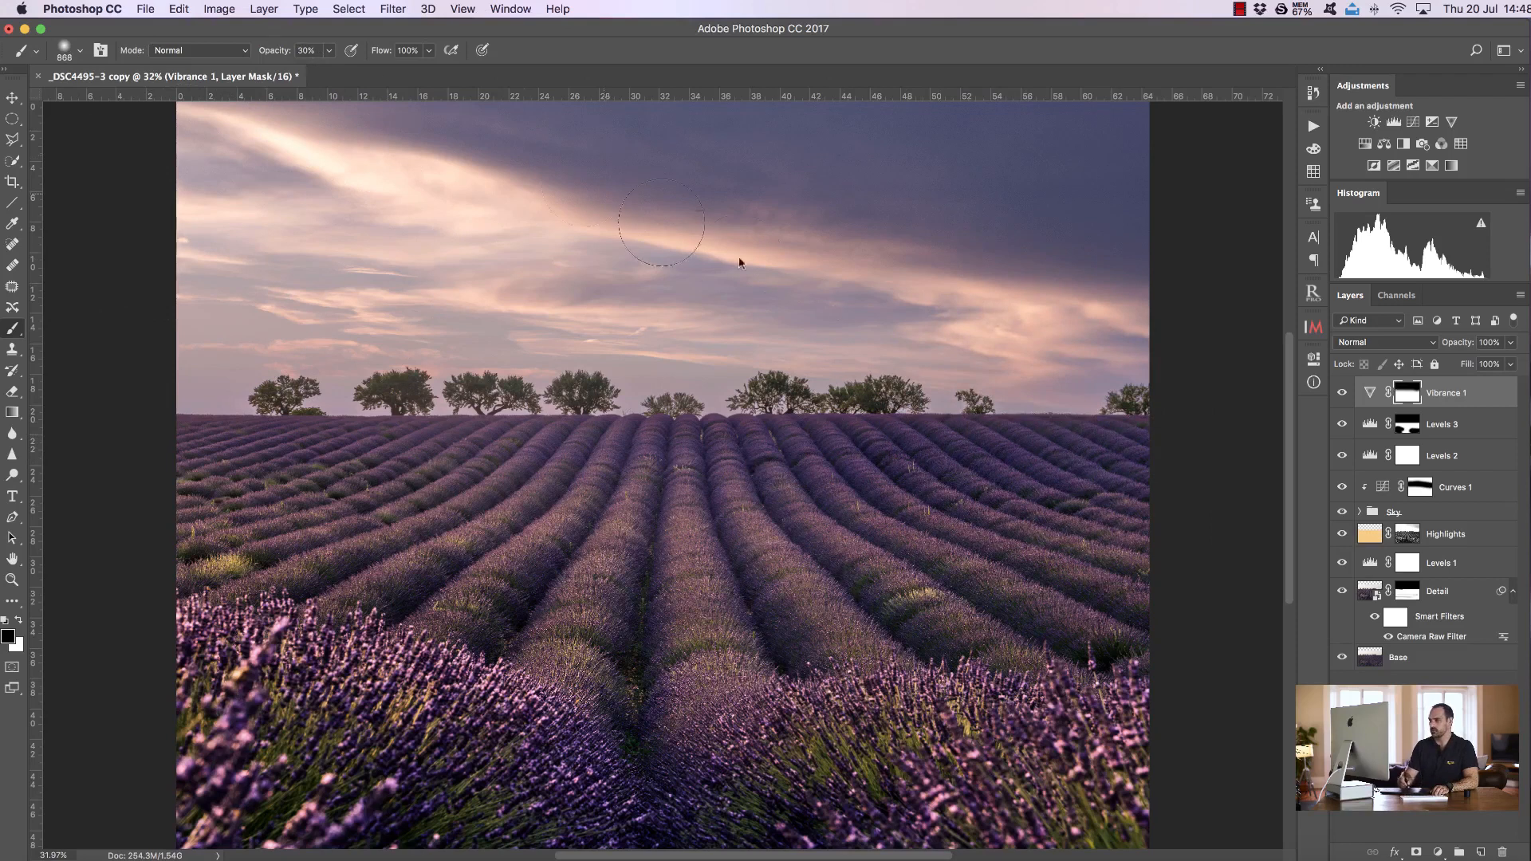
left_click_drag(1144, 455, 1022, 459)
left_click_drag(1148, 466, 827, 428)
left_click_drag(939, 461, 861, 440)
left_click_drag(1158, 439, 1039, 461)
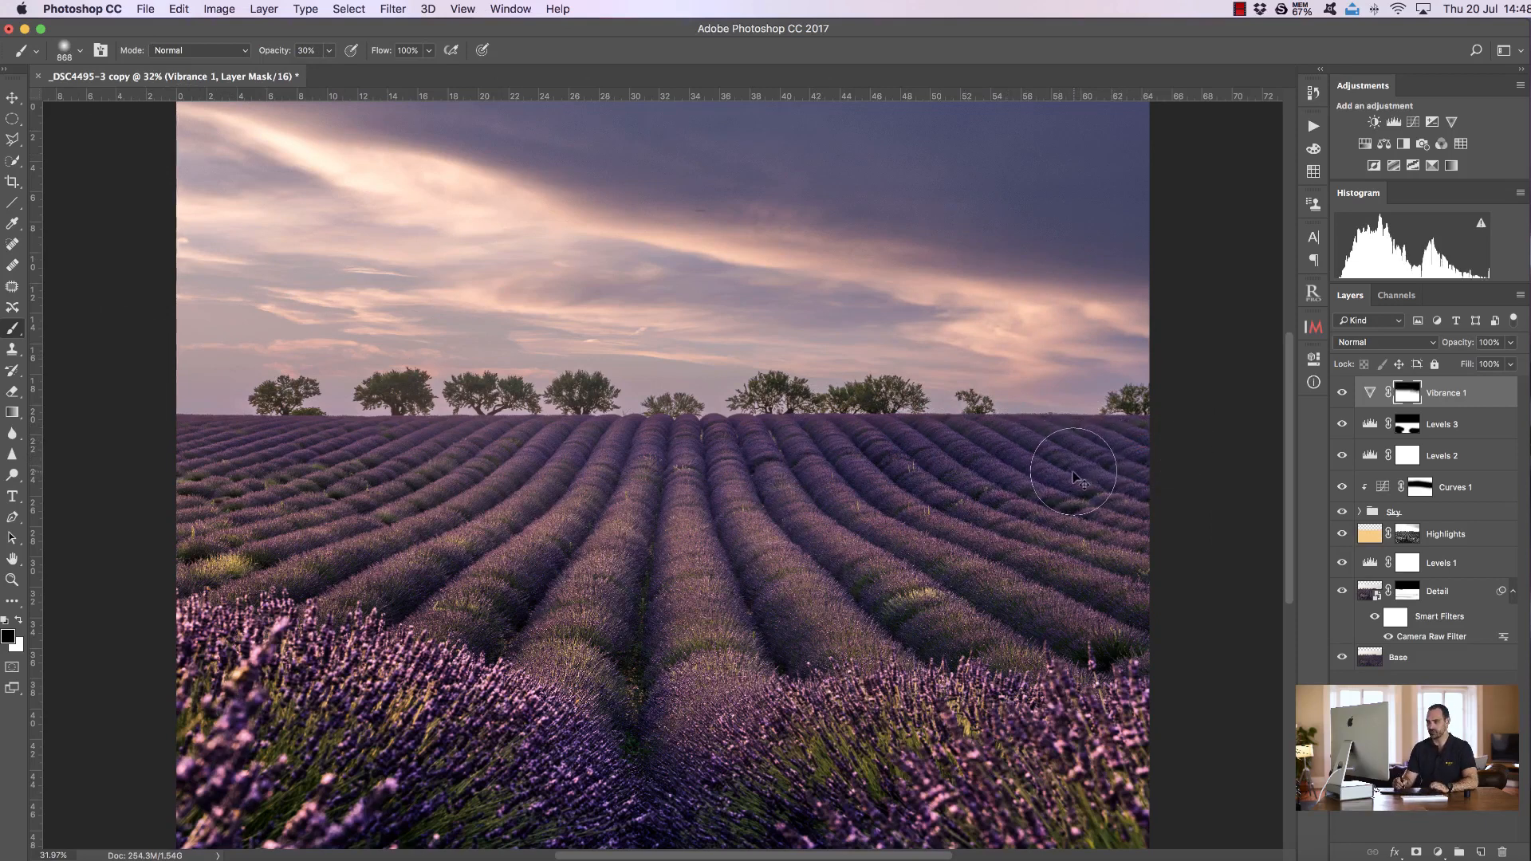
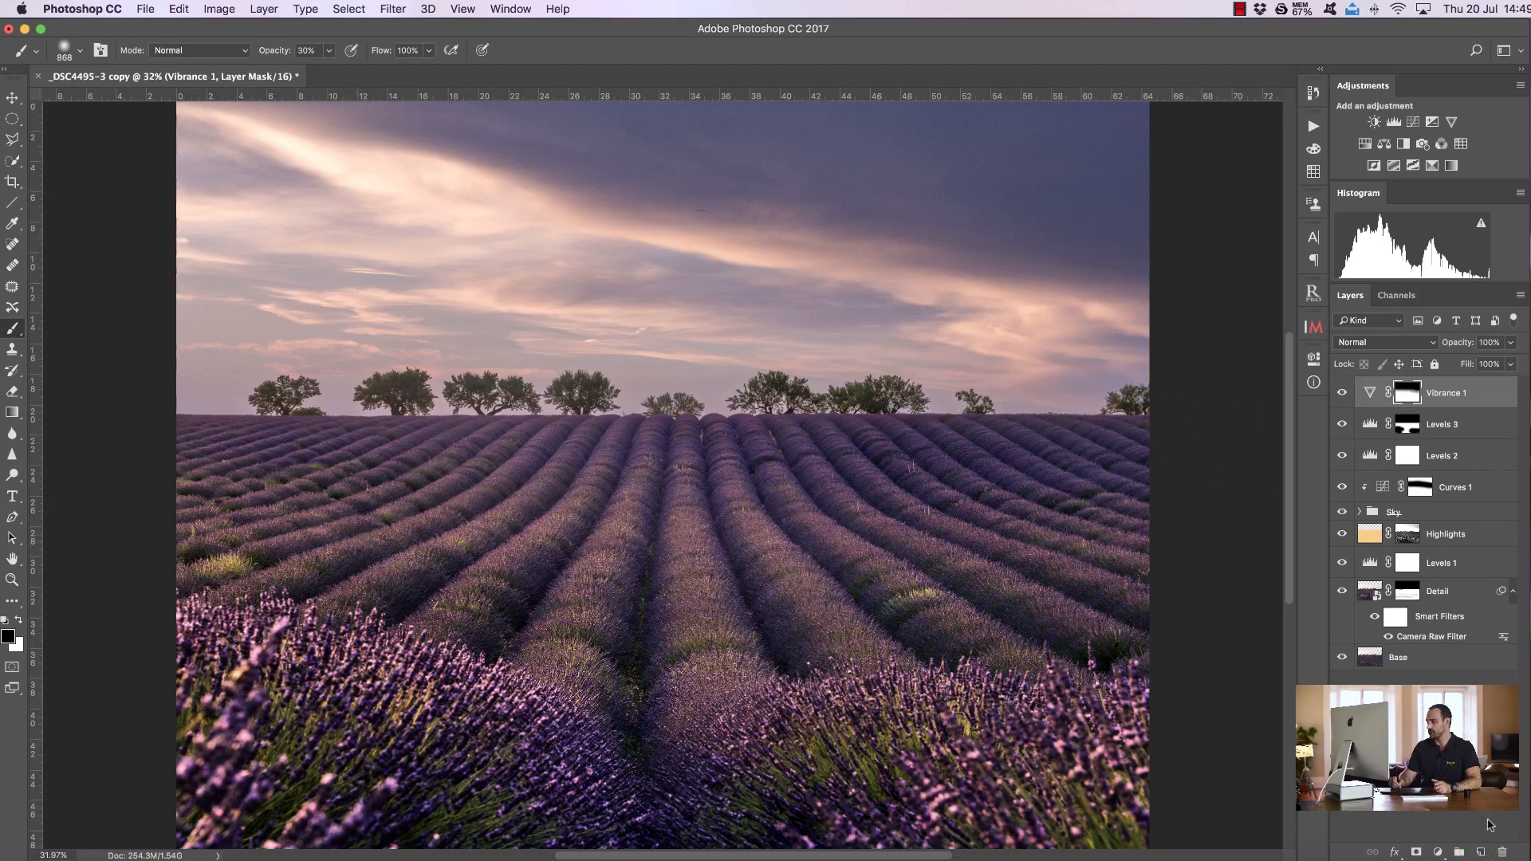
Add a new empty layer above Vibrance 1 and set the foreground colour to a warm orange, ffbc7b
left_click(1480, 853)
left_click_drag(423, 441, 627, 475)
key("0")
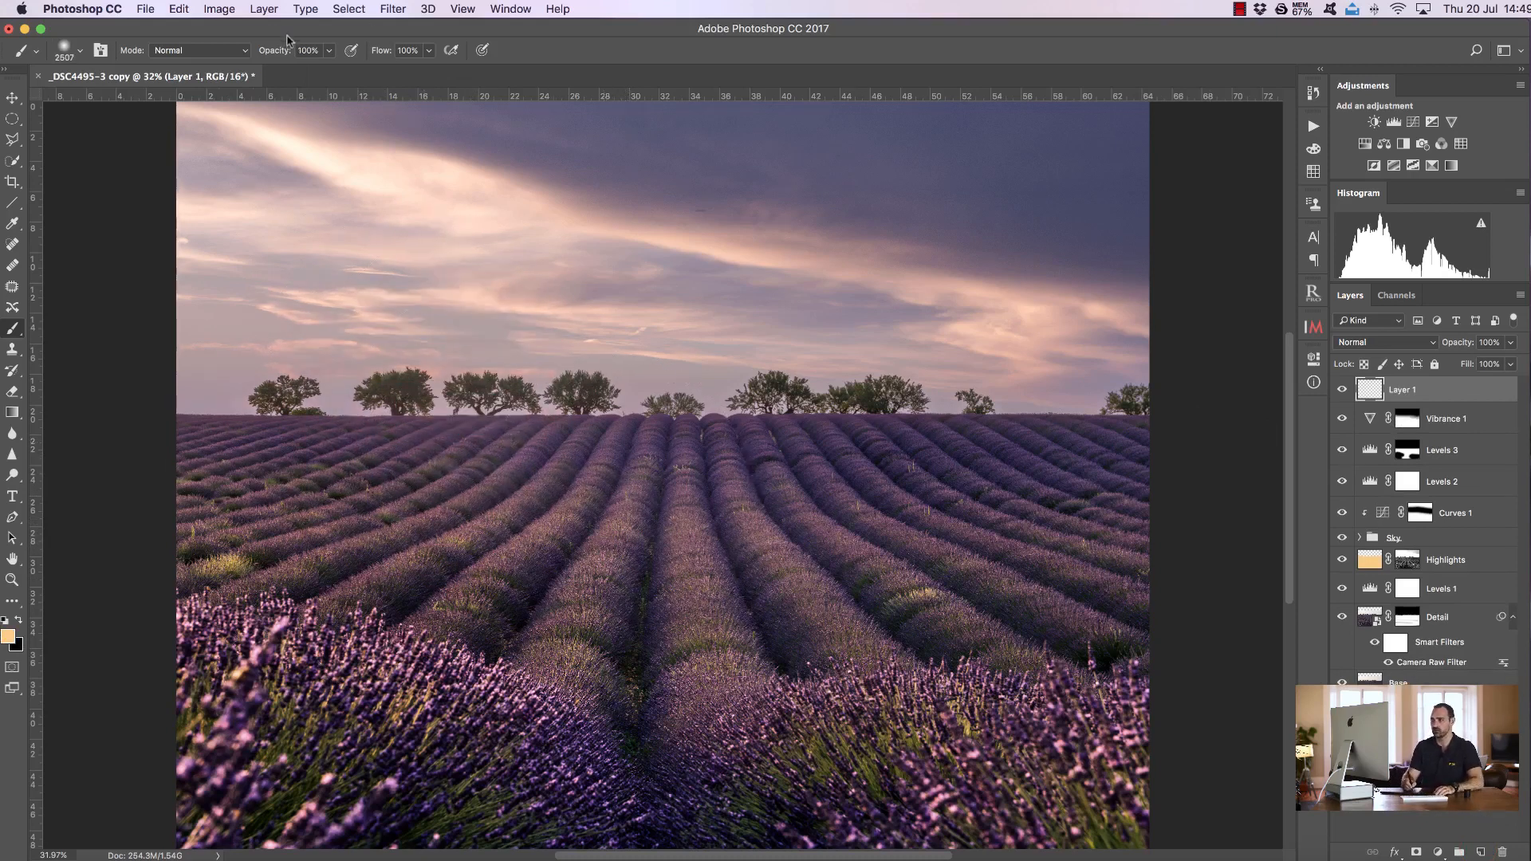
left_click(9, 637)
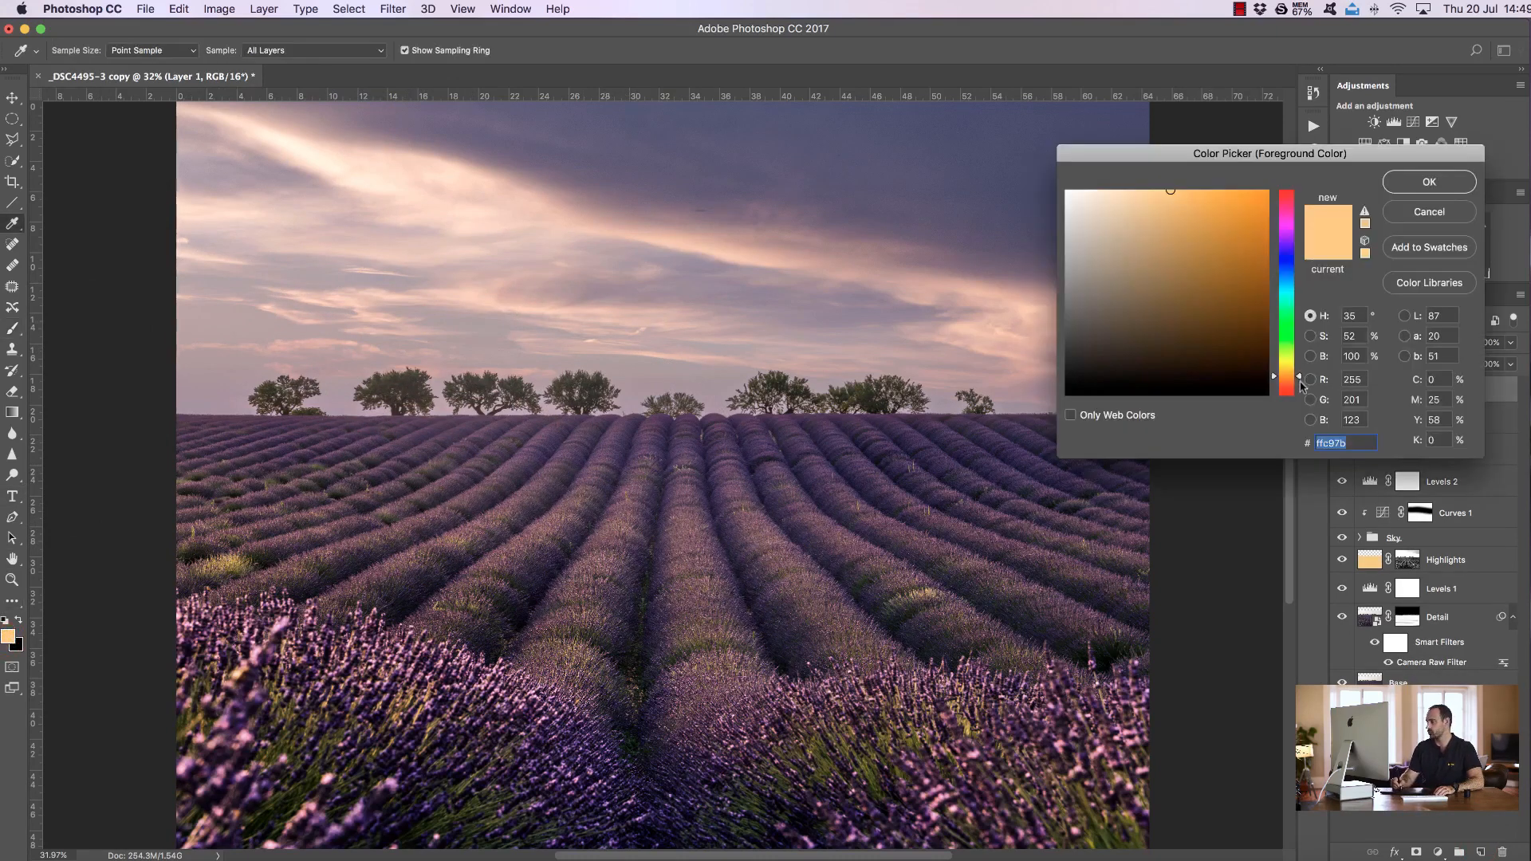
left_click_drag(1297, 380, 1285, 378)
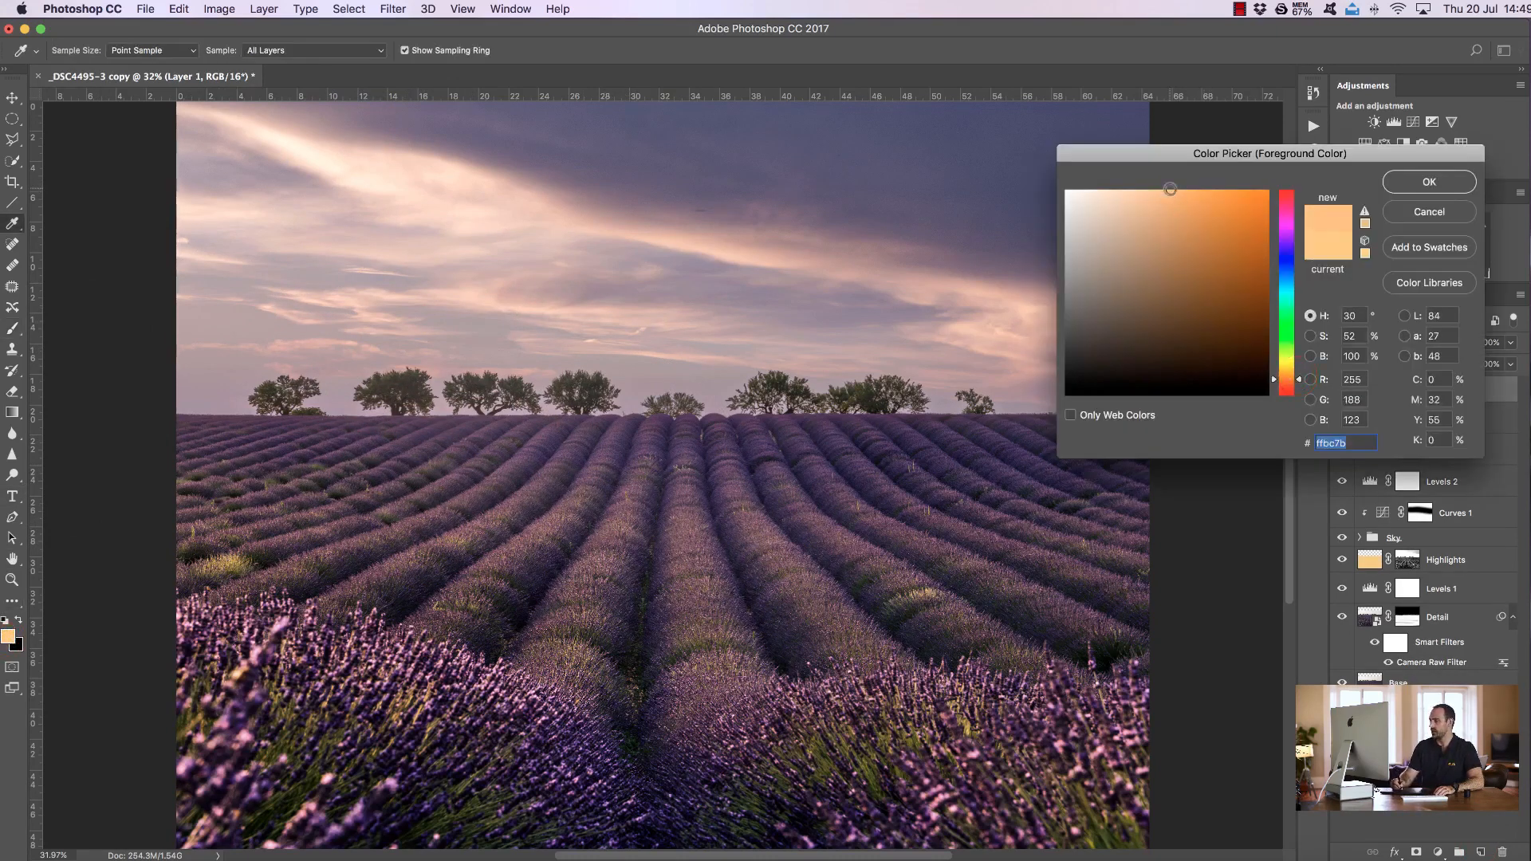
left_click(1408, 187)
Paint orange with a large soft brush down the left edge of the image at 100% and then 50% opacity
key("b")
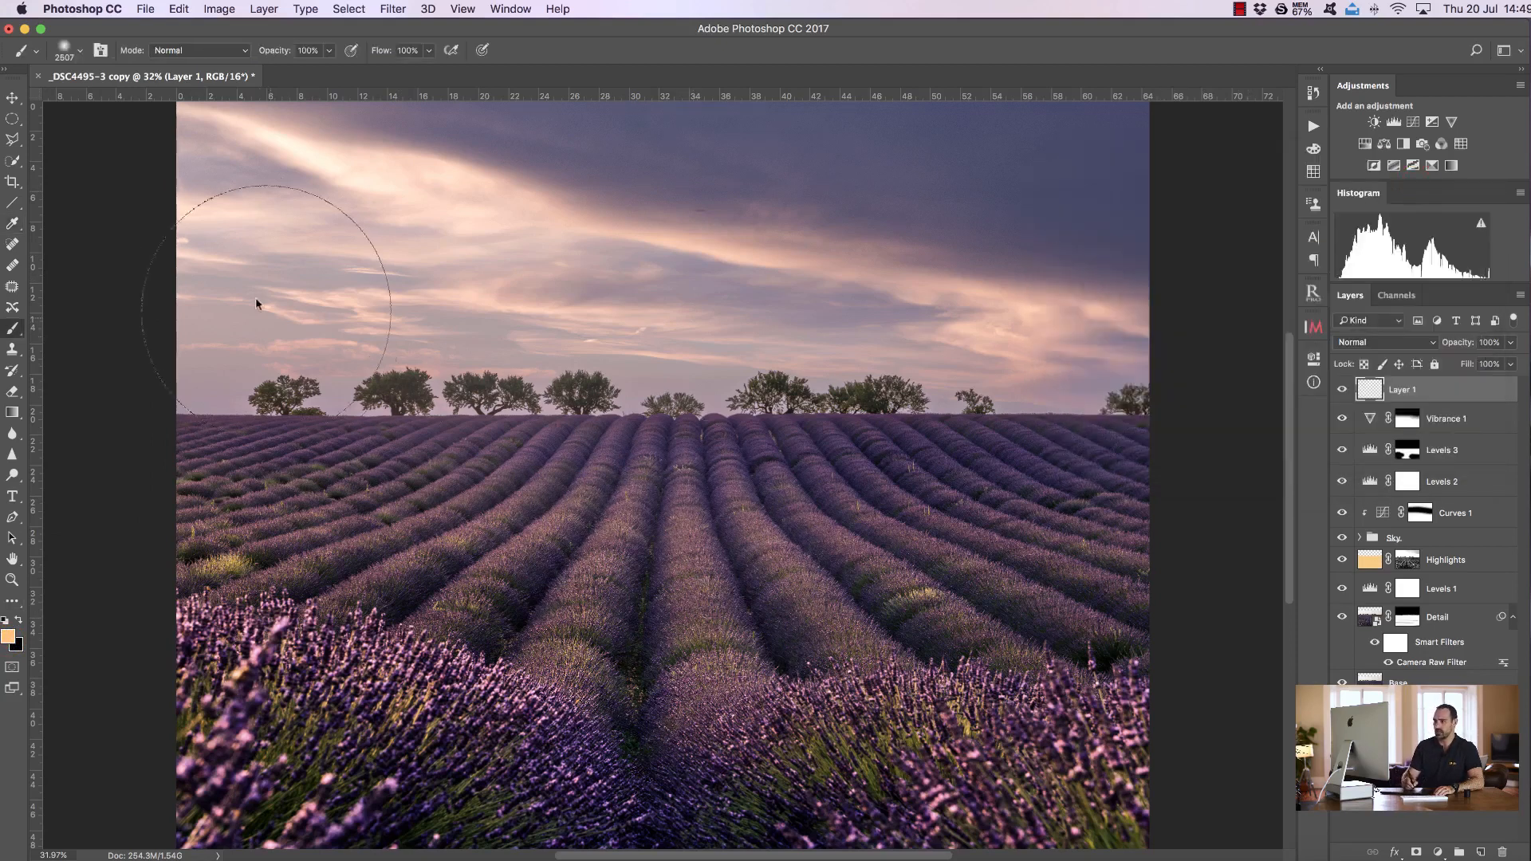
mouse_move(226, 229)
left_mouse_down()
mouse_move(213, 376)
mouse_move(175, 481)
mouse_move(150, 287)
mouse_move(161, 215)
mouse_move(216, 233)
mouse_move(214, 363)
mouse_move(232, 349)
mouse_move(193, 375)
mouse_move(151, 428)
left_mouse_up()
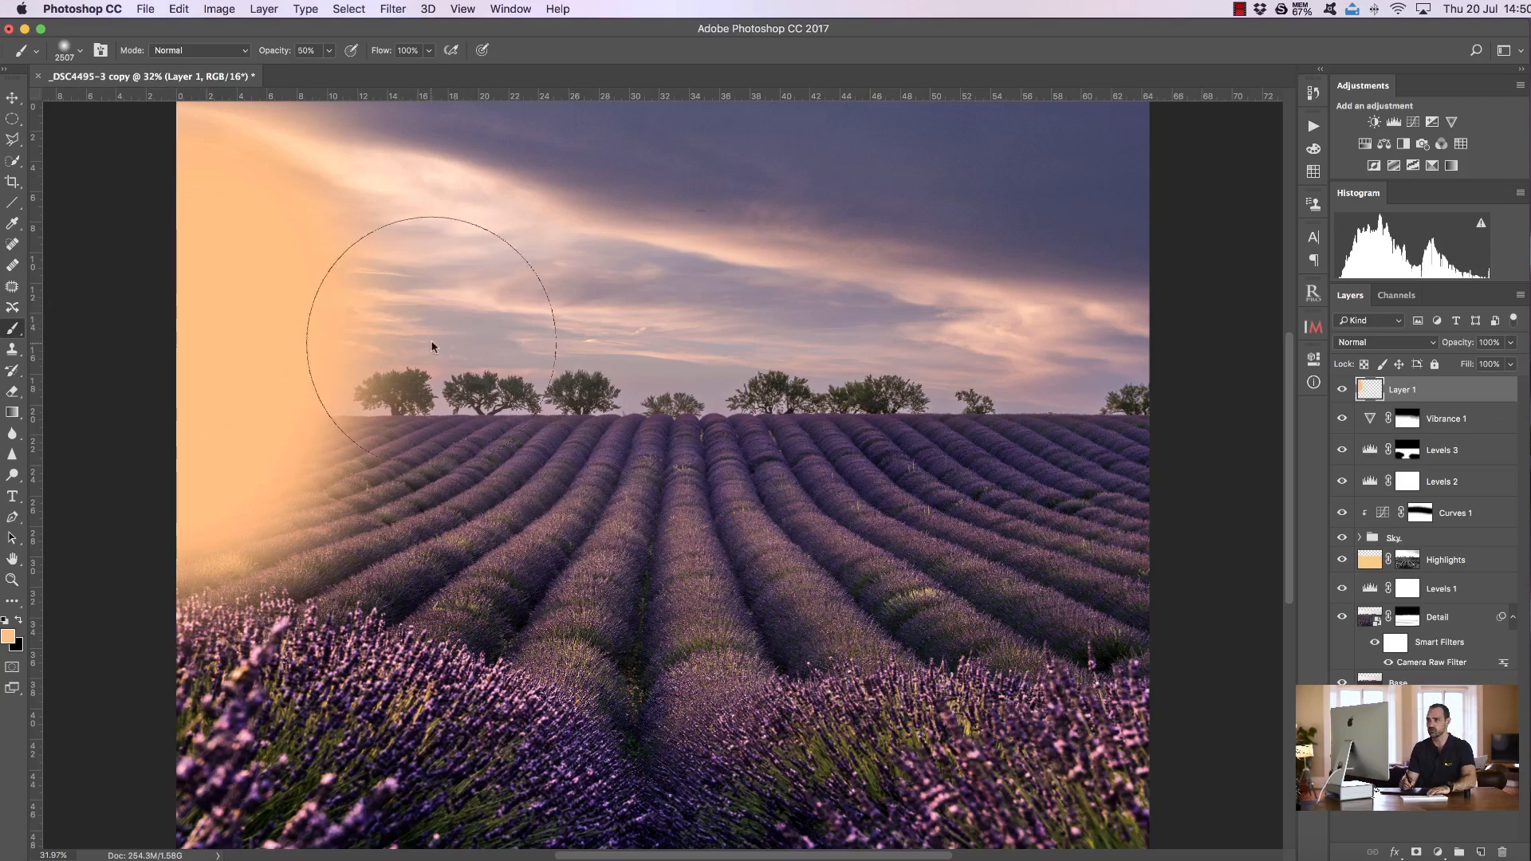
key("5")
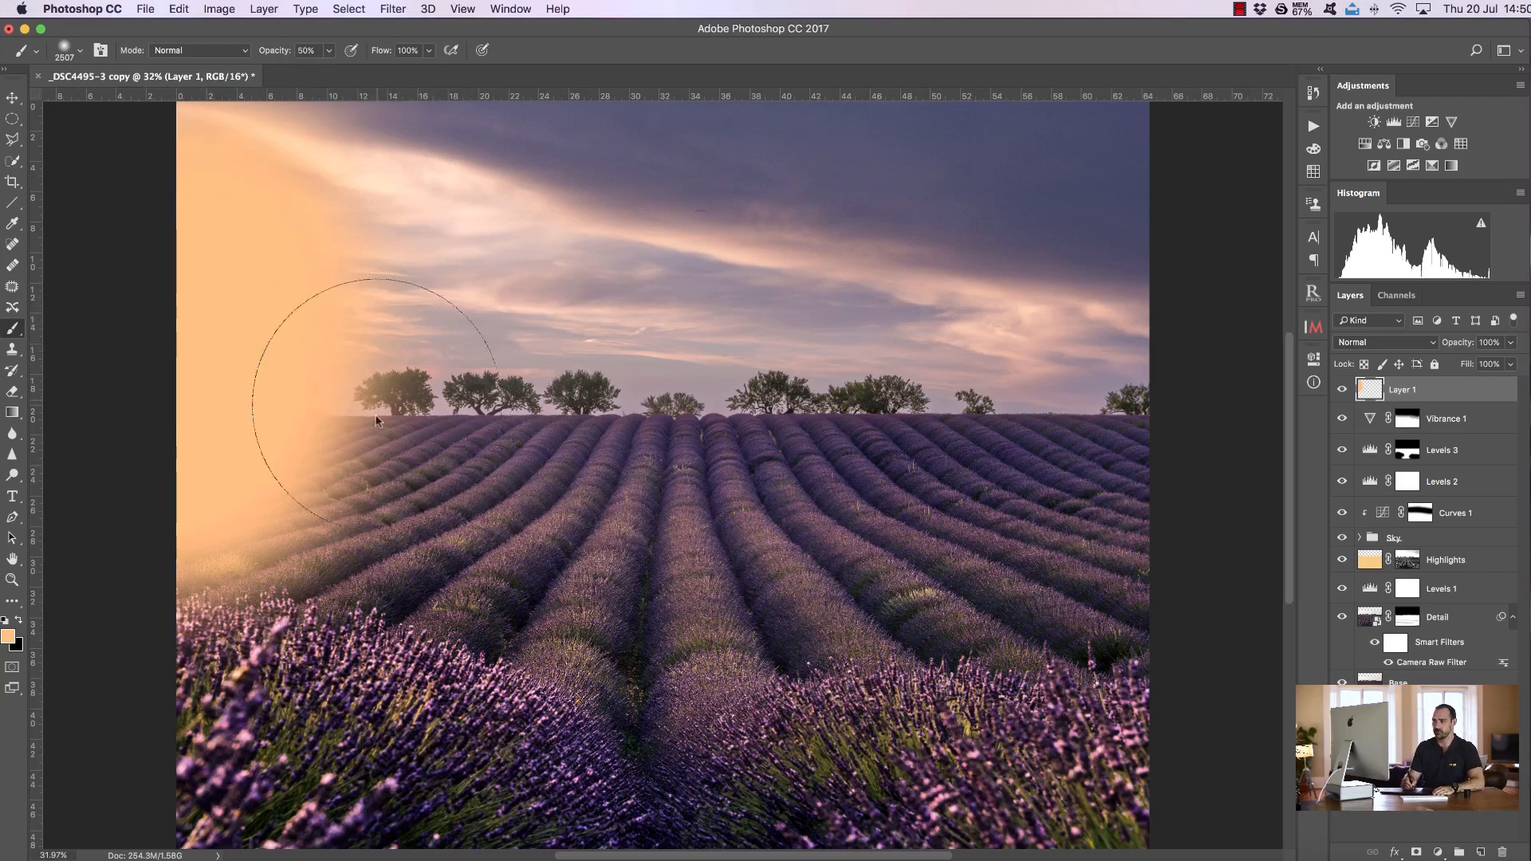
mouse_move(341, 375)
left_mouse_down()
mouse_move(383, 417)
mouse_move(295, 533)
mouse_move(363, 481)
mouse_move(403, 477)
mouse_move(382, 466)
mouse_move(360, 479)
mouse_move(406, 523)
mouse_move(403, 489)
mouse_move(438, 424)
mouse_move(328, 363)
left_mouse_up()
Set brush opacity to 20% and paint orange glow across the left and middle lavender rows
key("2")
mouse_move(547, 482)
left_mouse_down()
mouse_move(522, 547)
mouse_move(552, 522)
mouse_move(622, 590)
left_mouse_up()
mouse_move(503, 574)
left_mouse_down()
mouse_move(542, 517)
mouse_move(500, 576)
mouse_move(556, 541)
mouse_move(625, 534)
mouse_move(619, 612)
mouse_move(735, 613)
left_mouse_up()
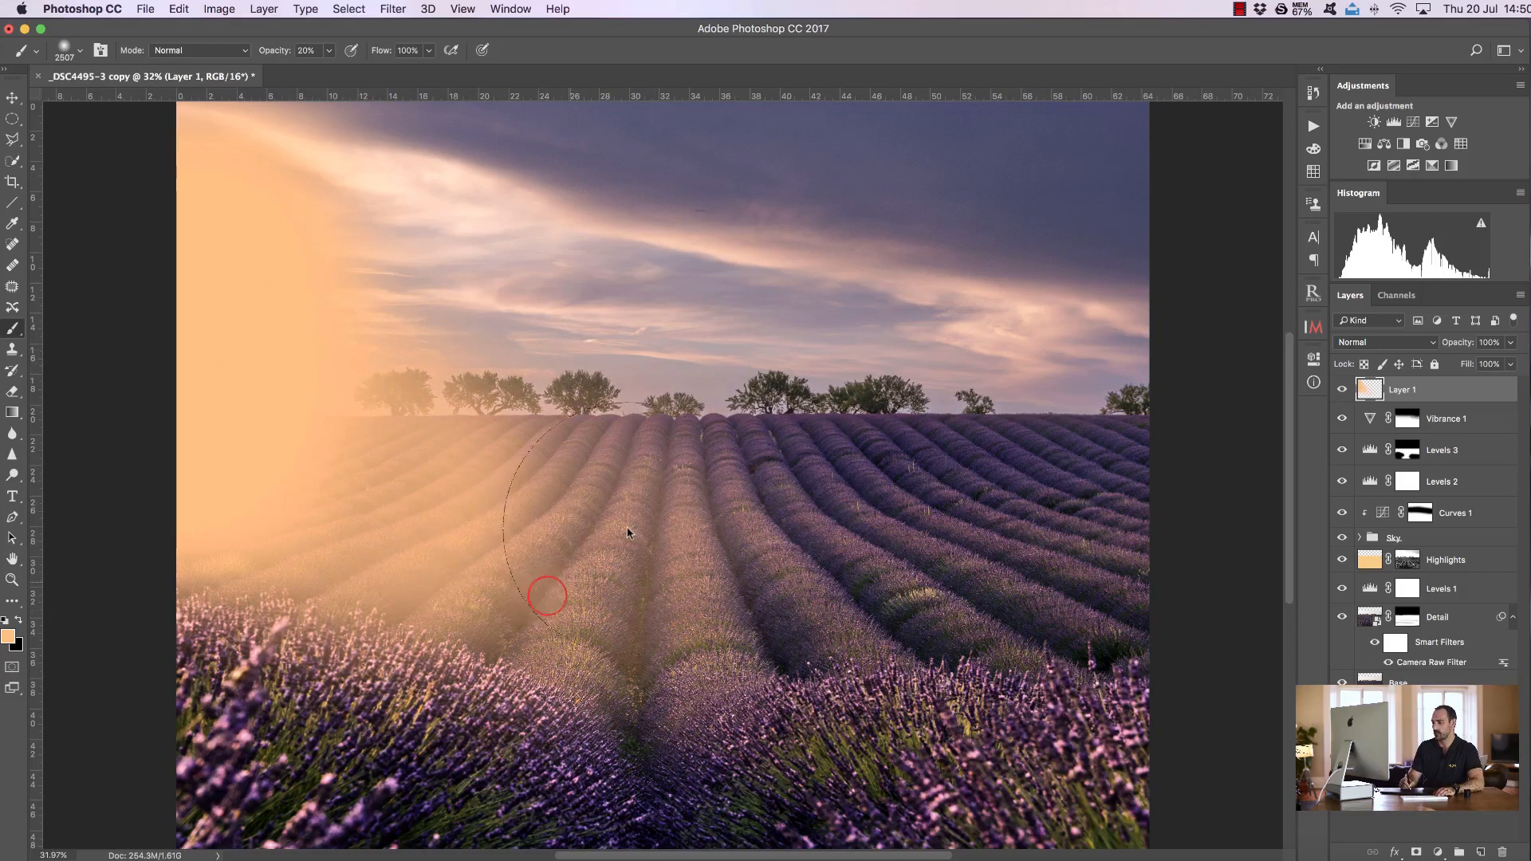
left_click_drag(630, 533, 631, 571)
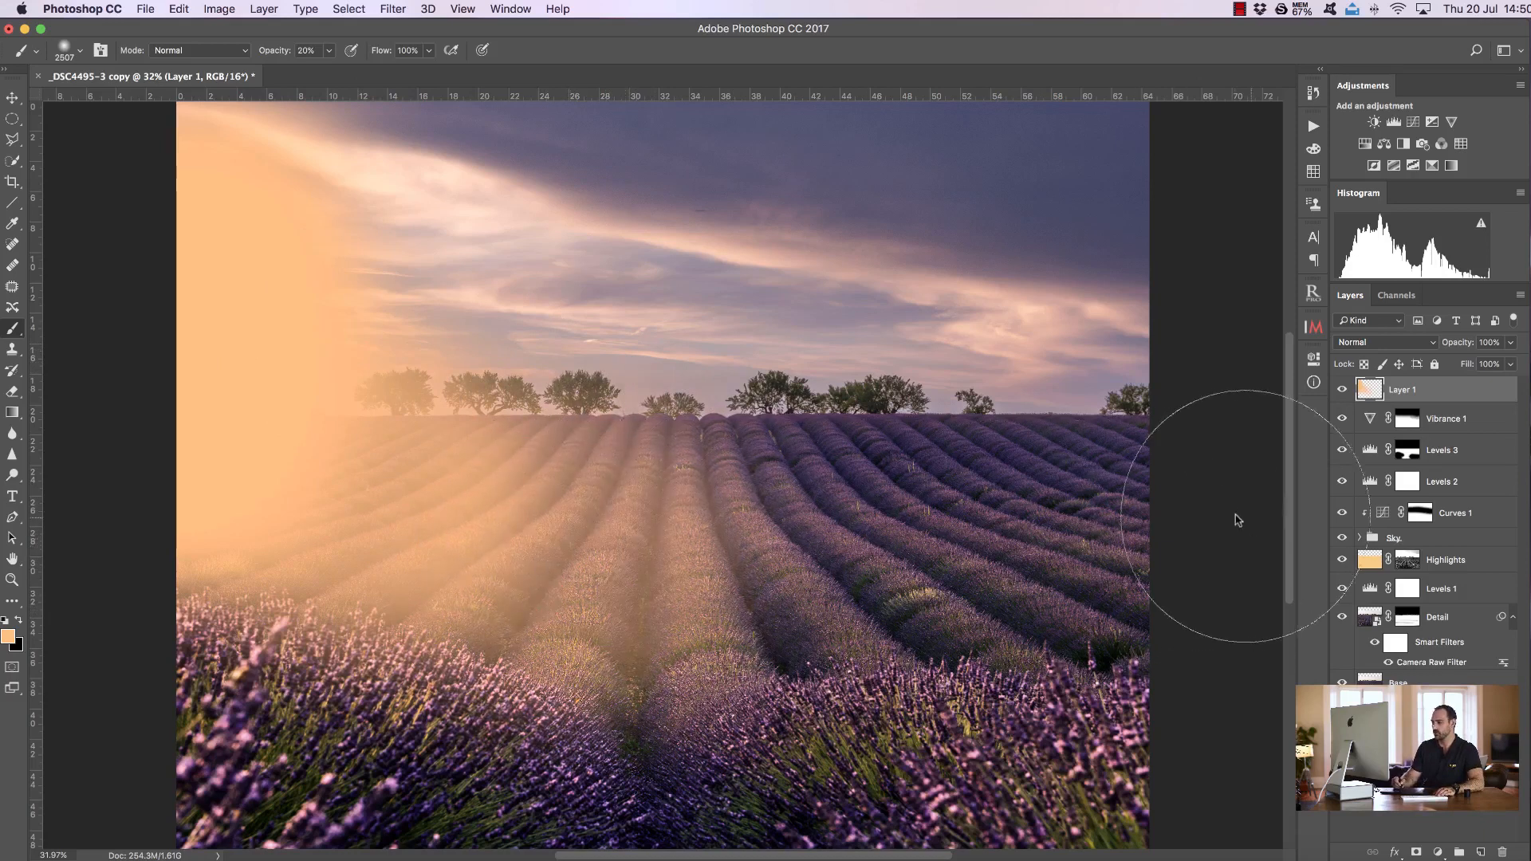
Set Layer 1's blend mode to Soft Light and toggle its visibility to compare the glow
left_click(1403, 343)
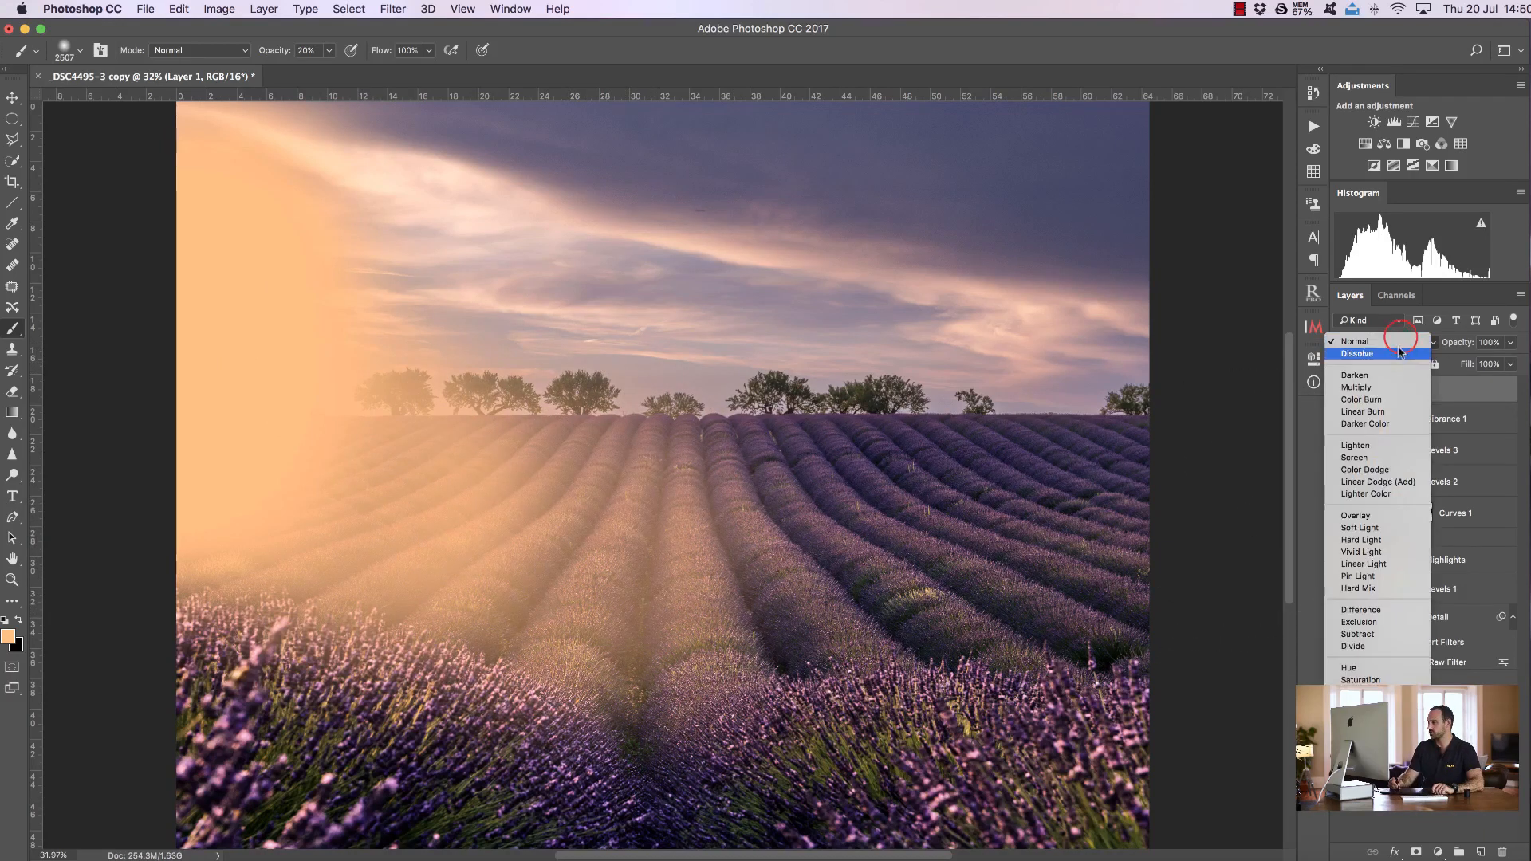
left_click(1376, 520)
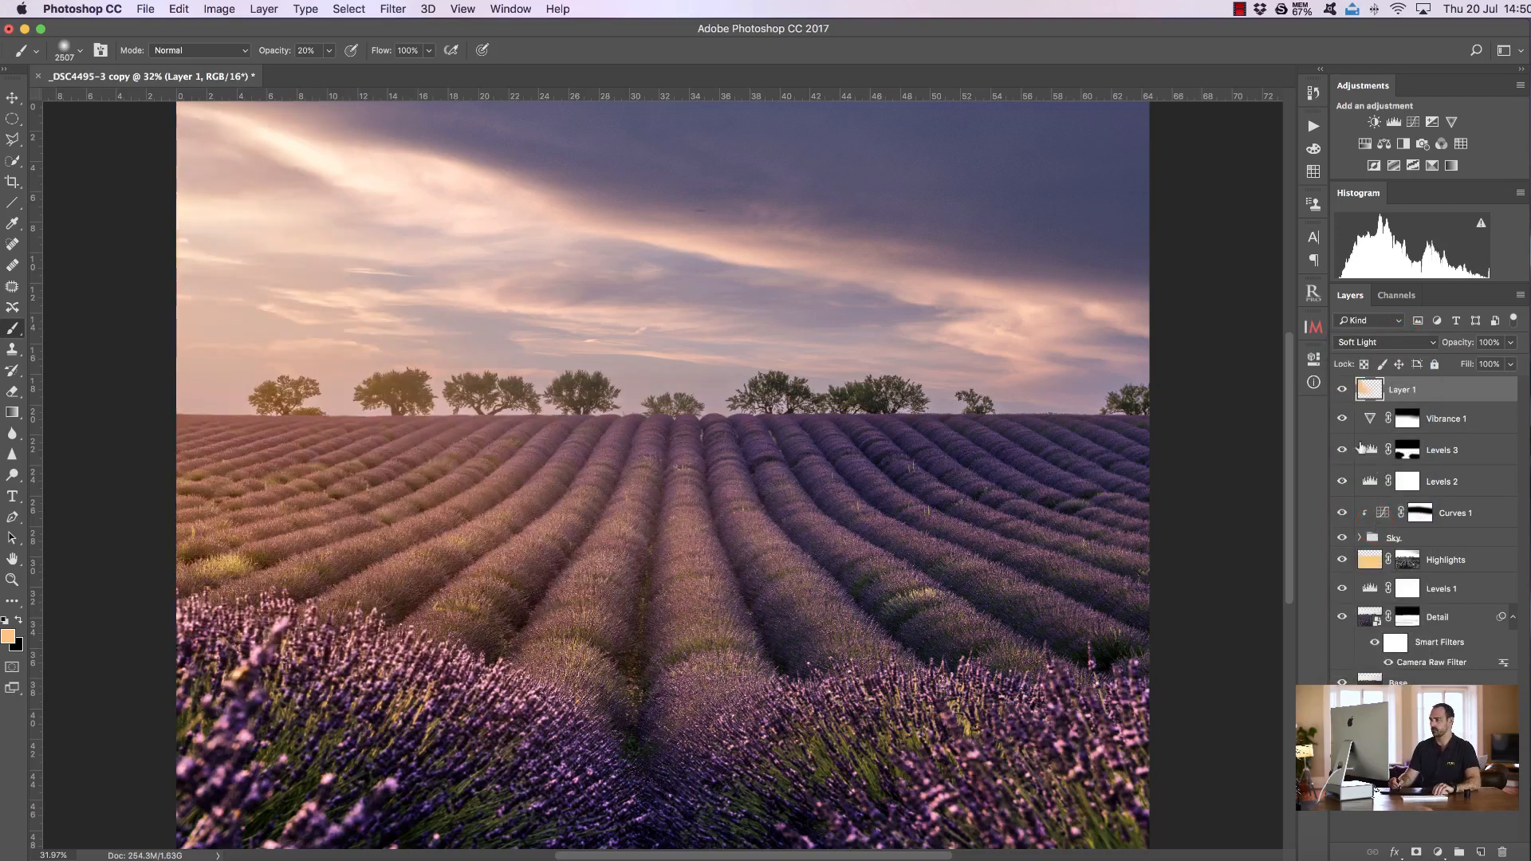
left_click(1342, 390)
left_click(1342, 390)
left_click(1342, 390)
left_click(1342, 390)
left_click(1342, 390)
left_click(1342, 390)
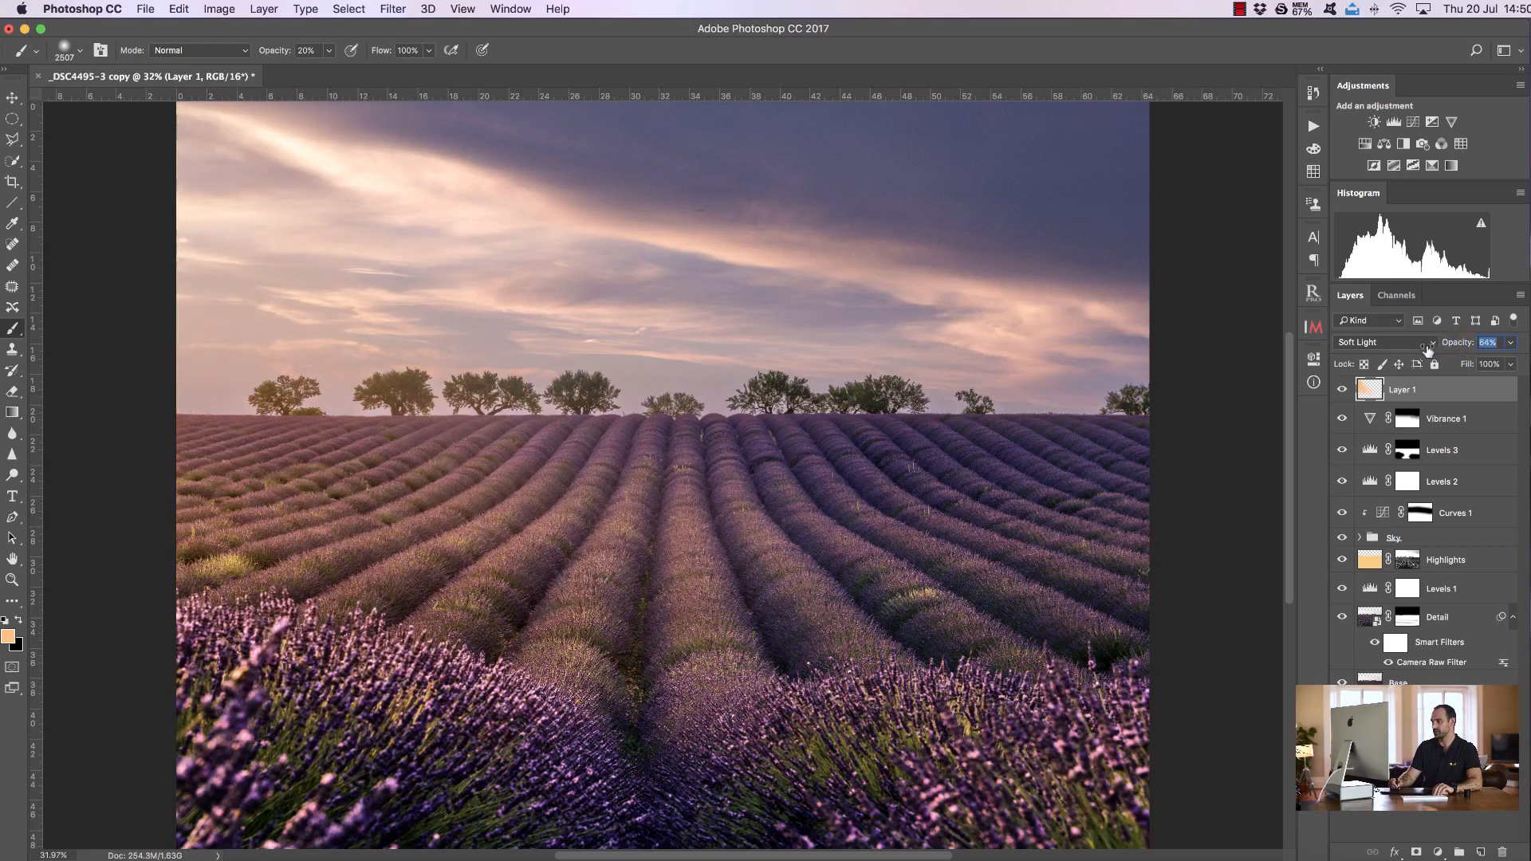
Lower Layer 1's opacity to 64% and toggle its visibility to compare
left_click_drag(1427, 349, 1426, 349)
left_click(1342, 390)
left_click(1342, 390)
left_click(1341, 390)
left_click(1342, 390)
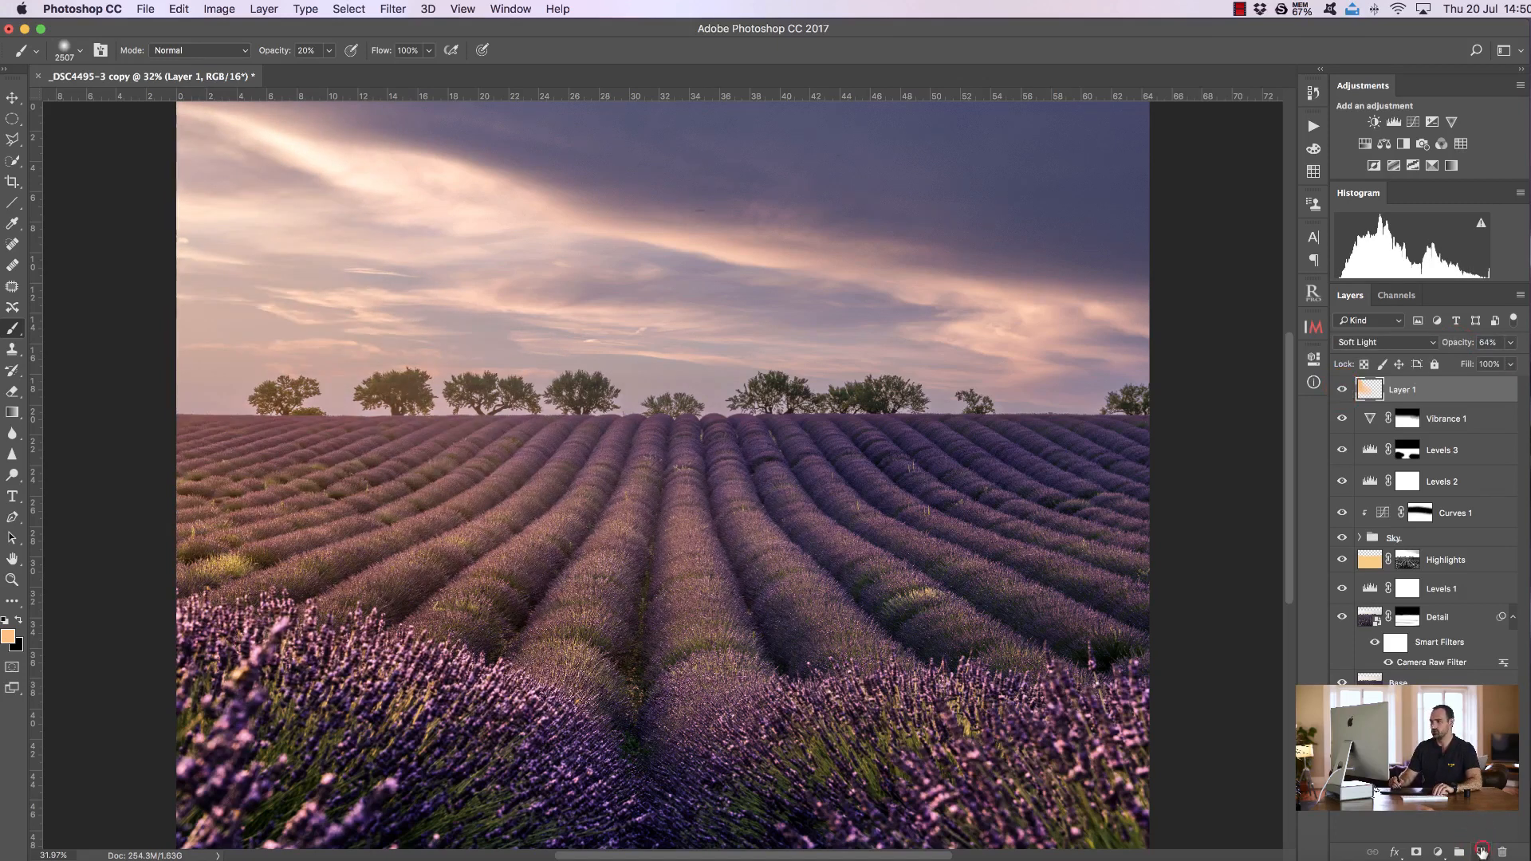
Add another new layer and paint orange at 100% opacity along the left edge of the sky
left_click(1481, 851)
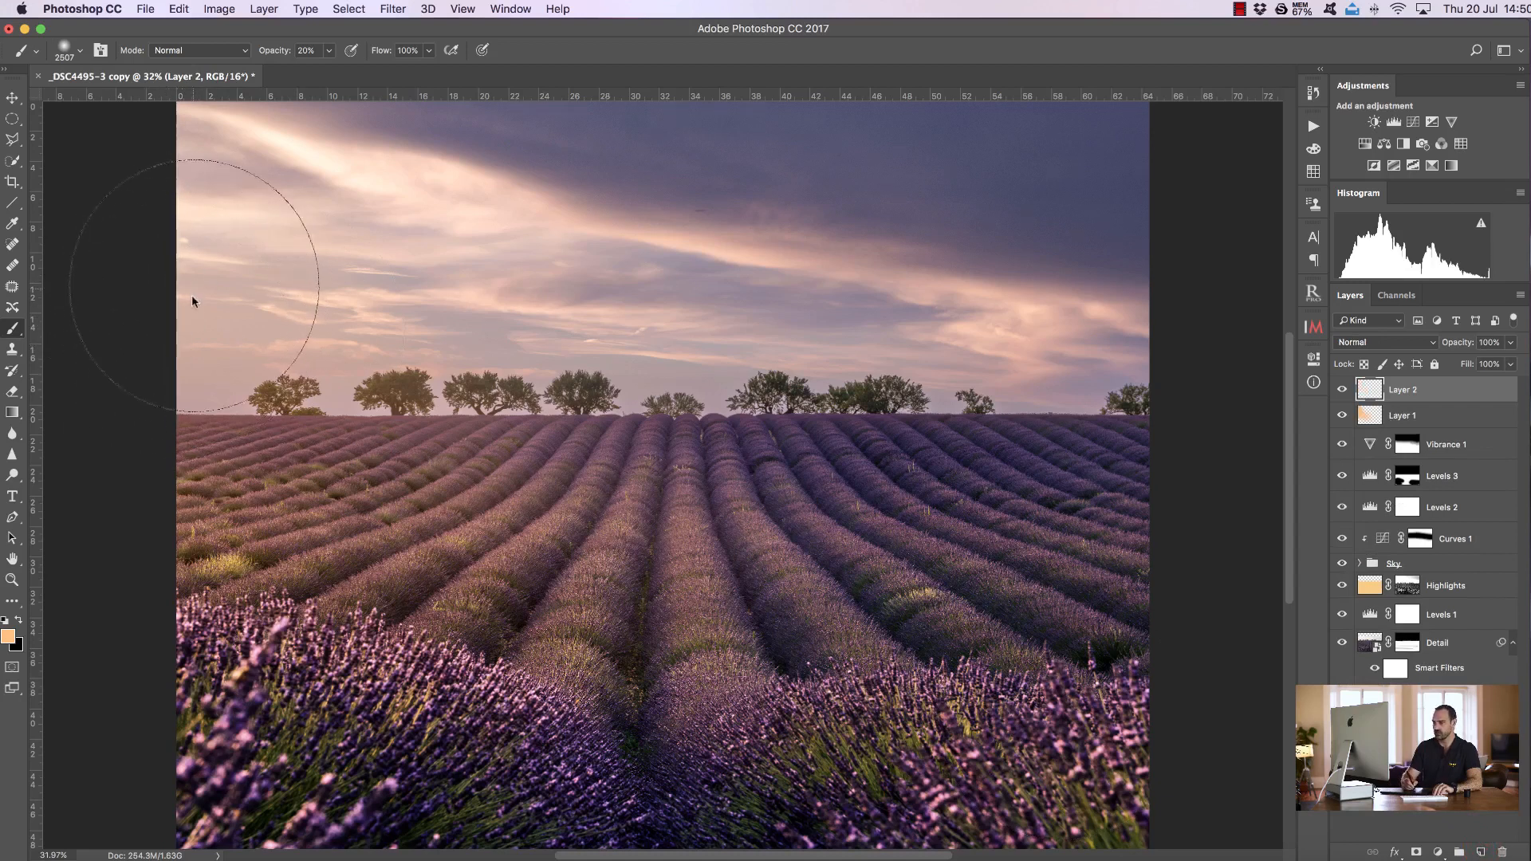
key("0")
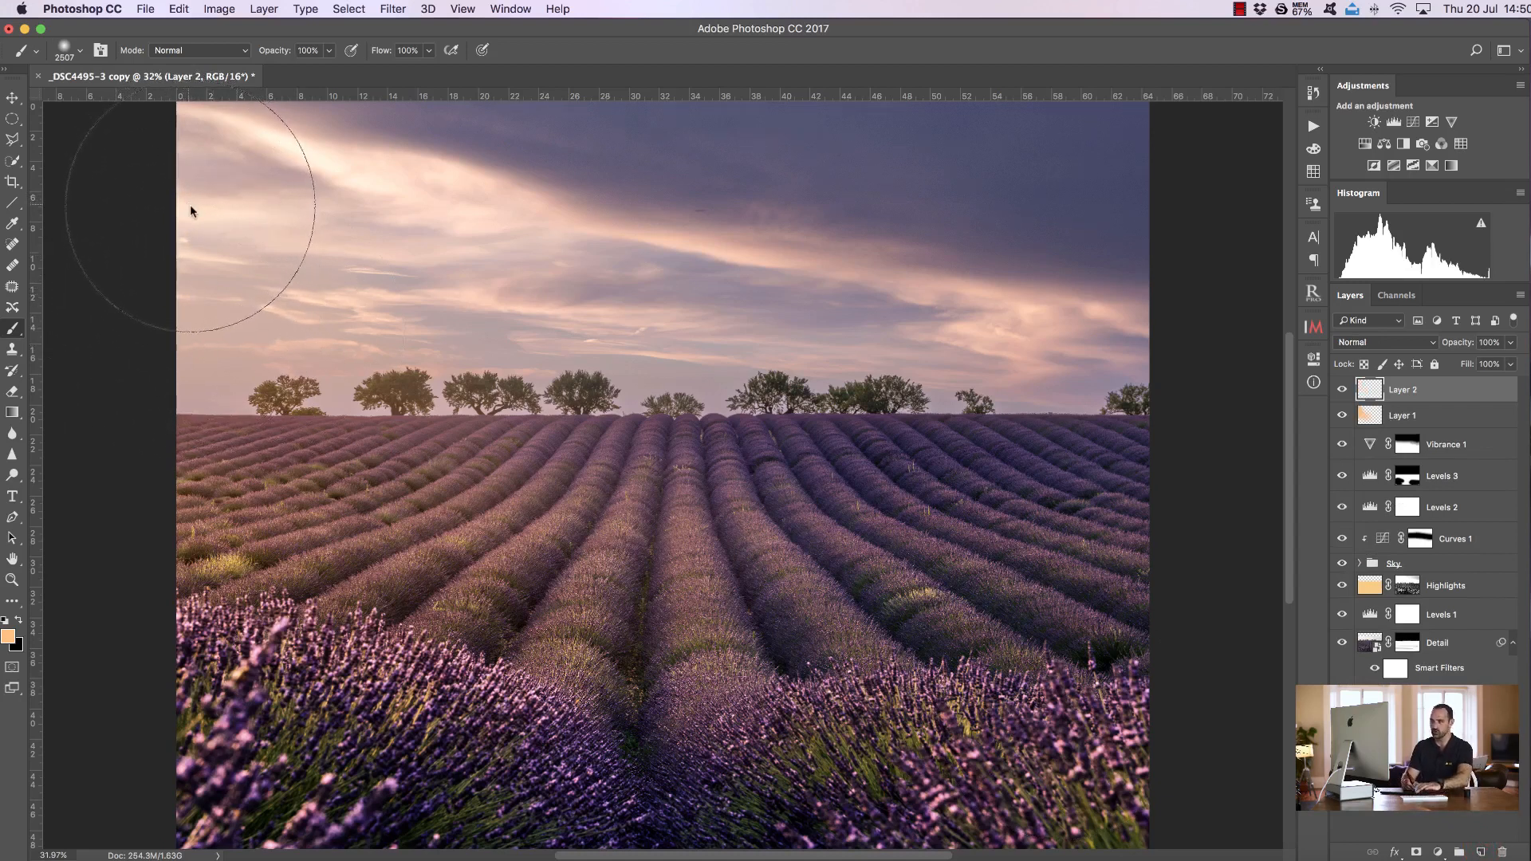
mouse_move(204, 194)
left_mouse_down()
mouse_move(123, 461)
mouse_move(133, 373)
mouse_move(165, 321)
mouse_move(122, 244)
mouse_move(128, 226)
mouse_move(140, 235)
mouse_move(116, 266)
left_mouse_up()
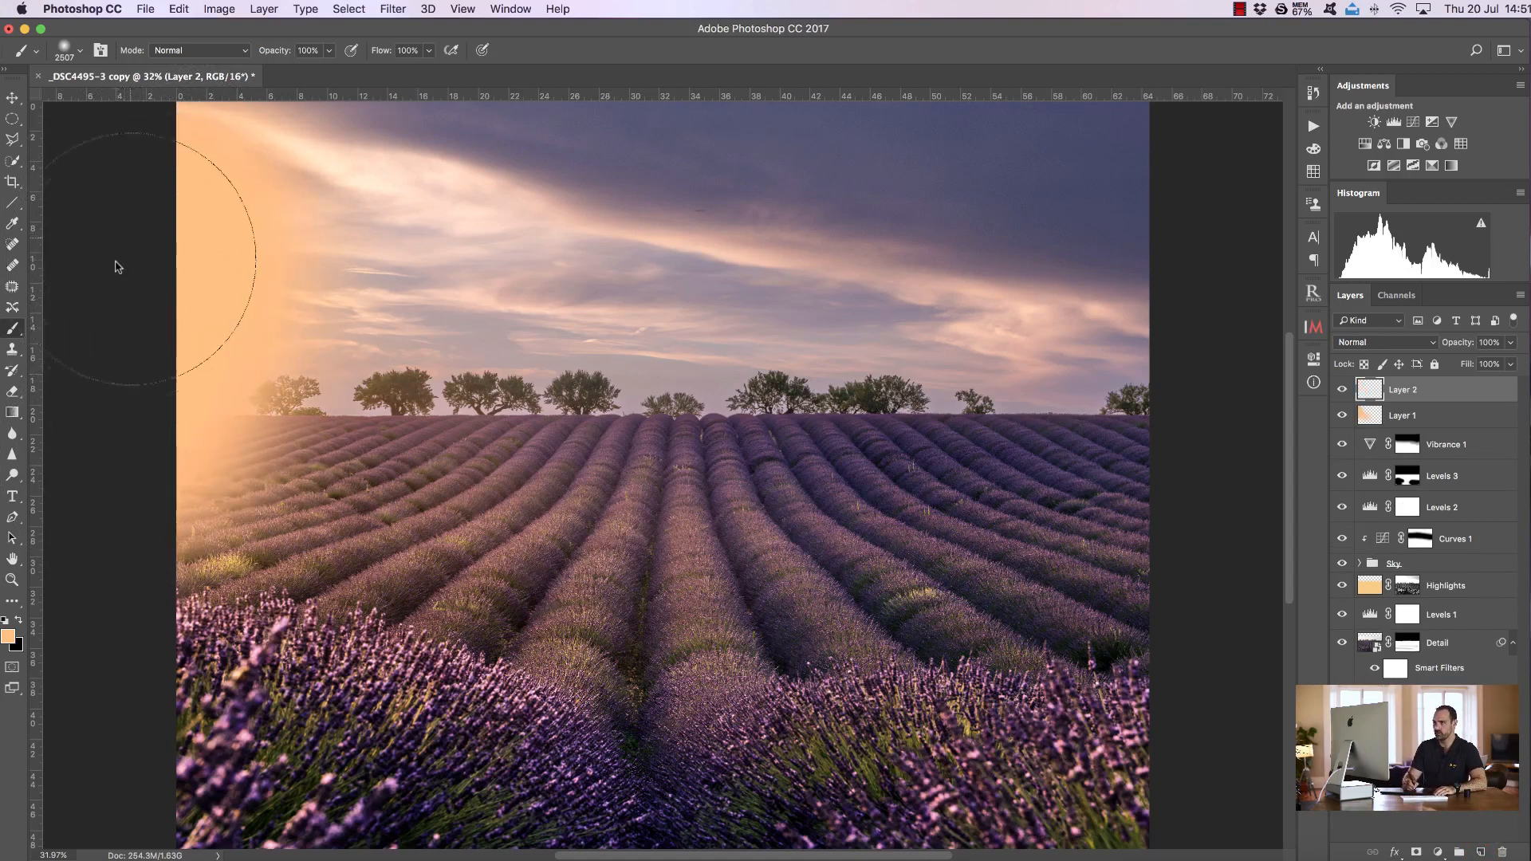
Set Layer 2's blend mode to Soft Light with opacity 29%
left_click(1413, 347)
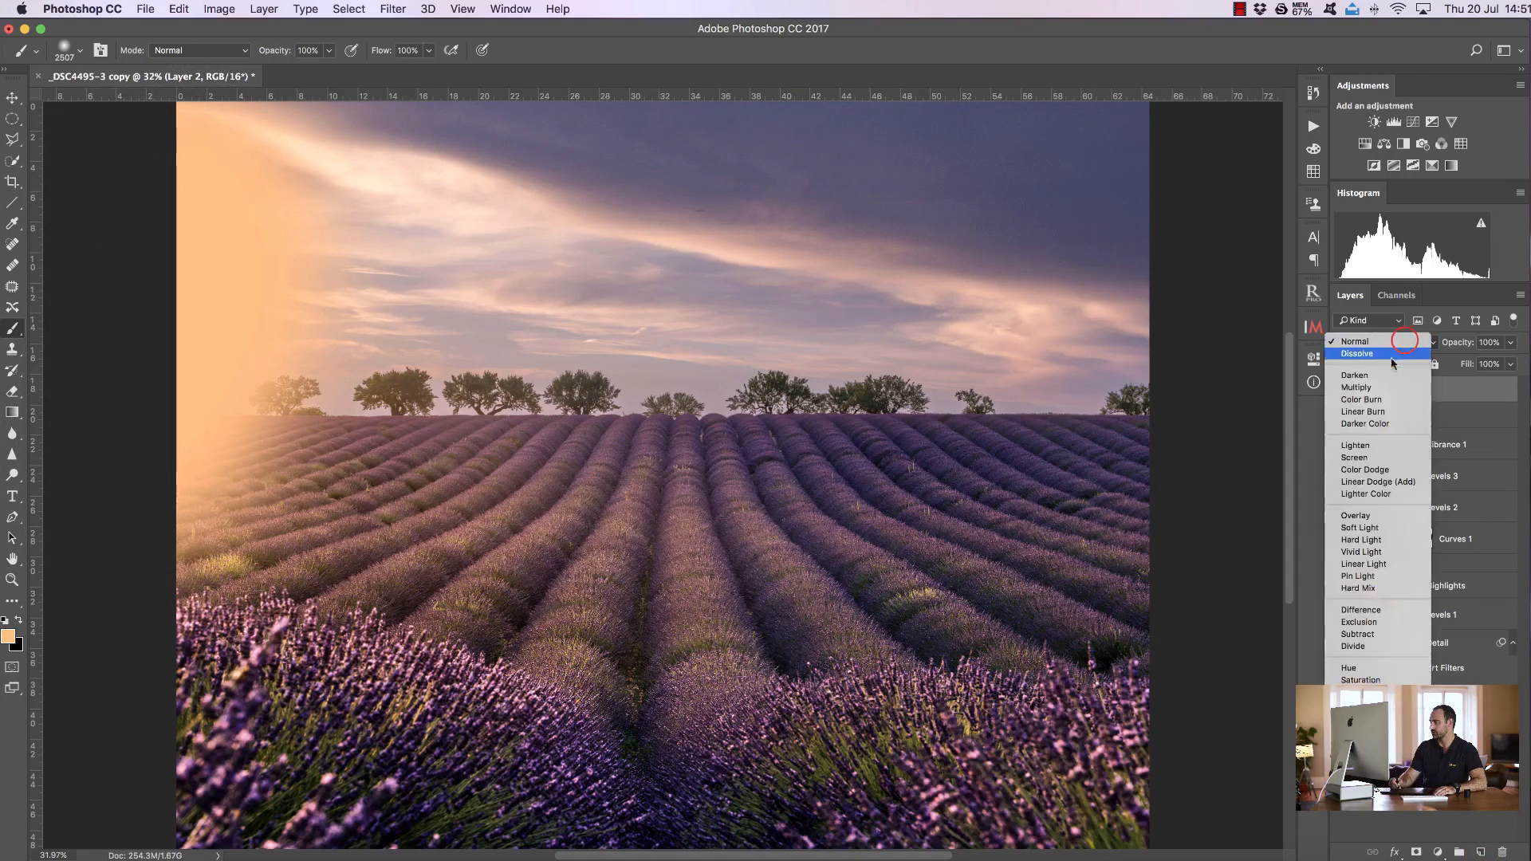
left_click(1387, 533)
left_click_drag(1463, 349, 1418, 345)
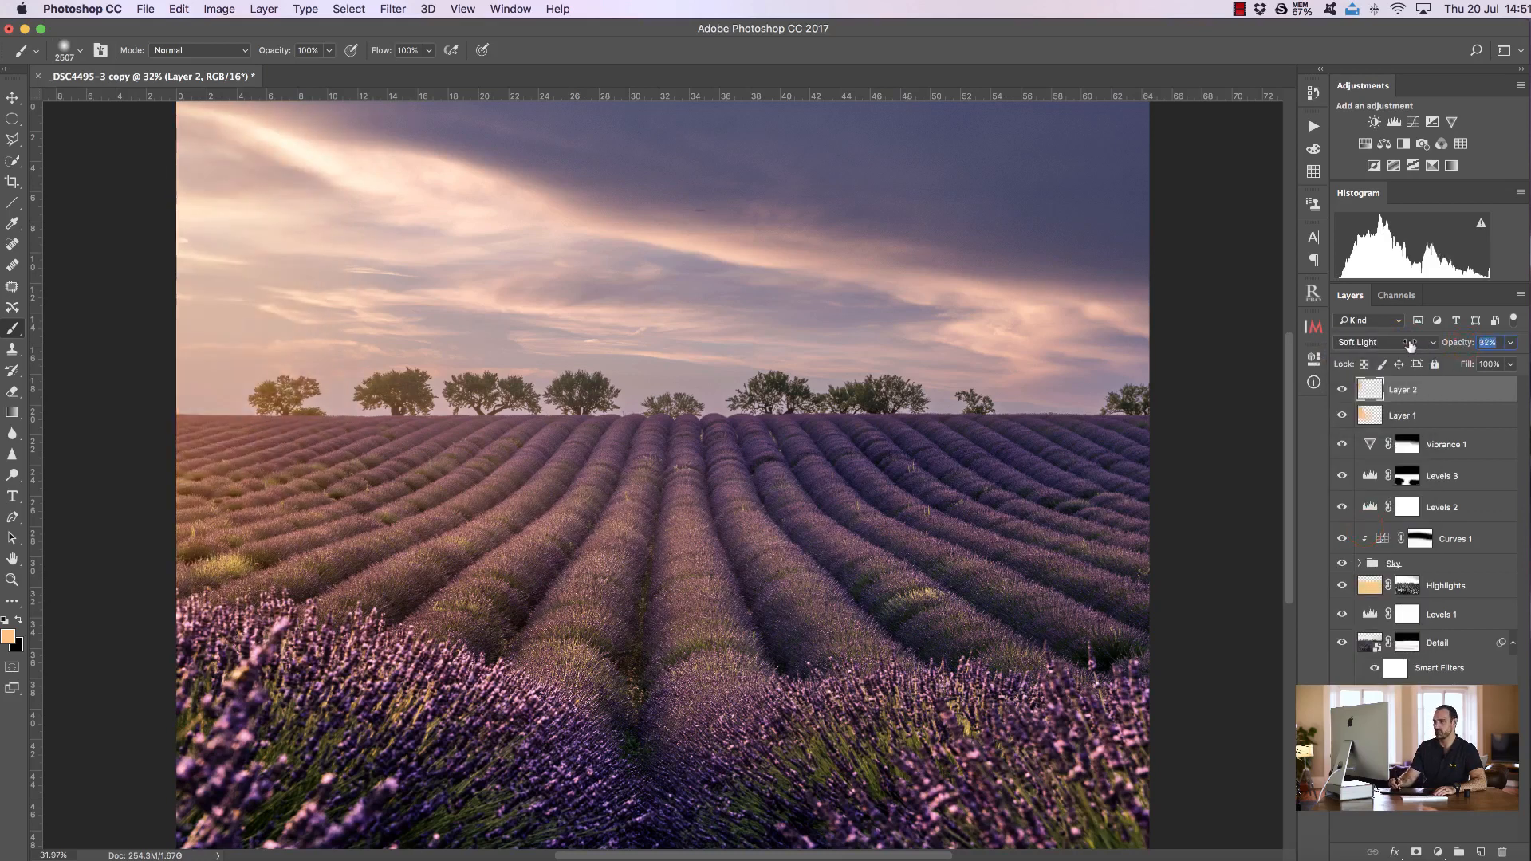
Toggle the visibility of Layer 2 and Layer 1 to compare the warm glow layers
left_click(1341, 389)
left_click(1341, 389)
left_click(1340, 389)
left_click(1341, 389)
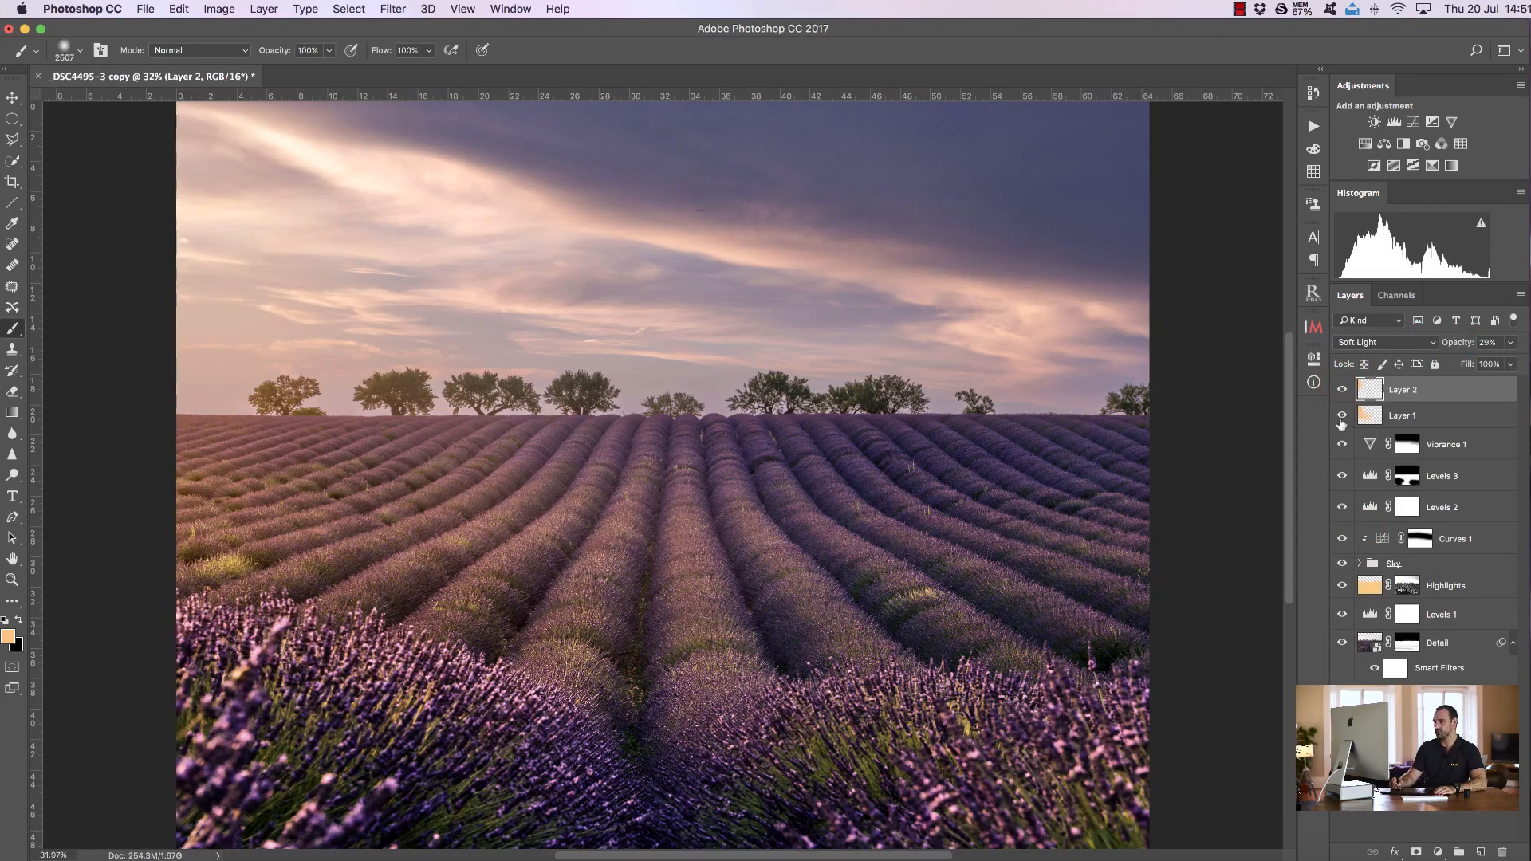
left_click_drag(1341, 417, 1343, 390)
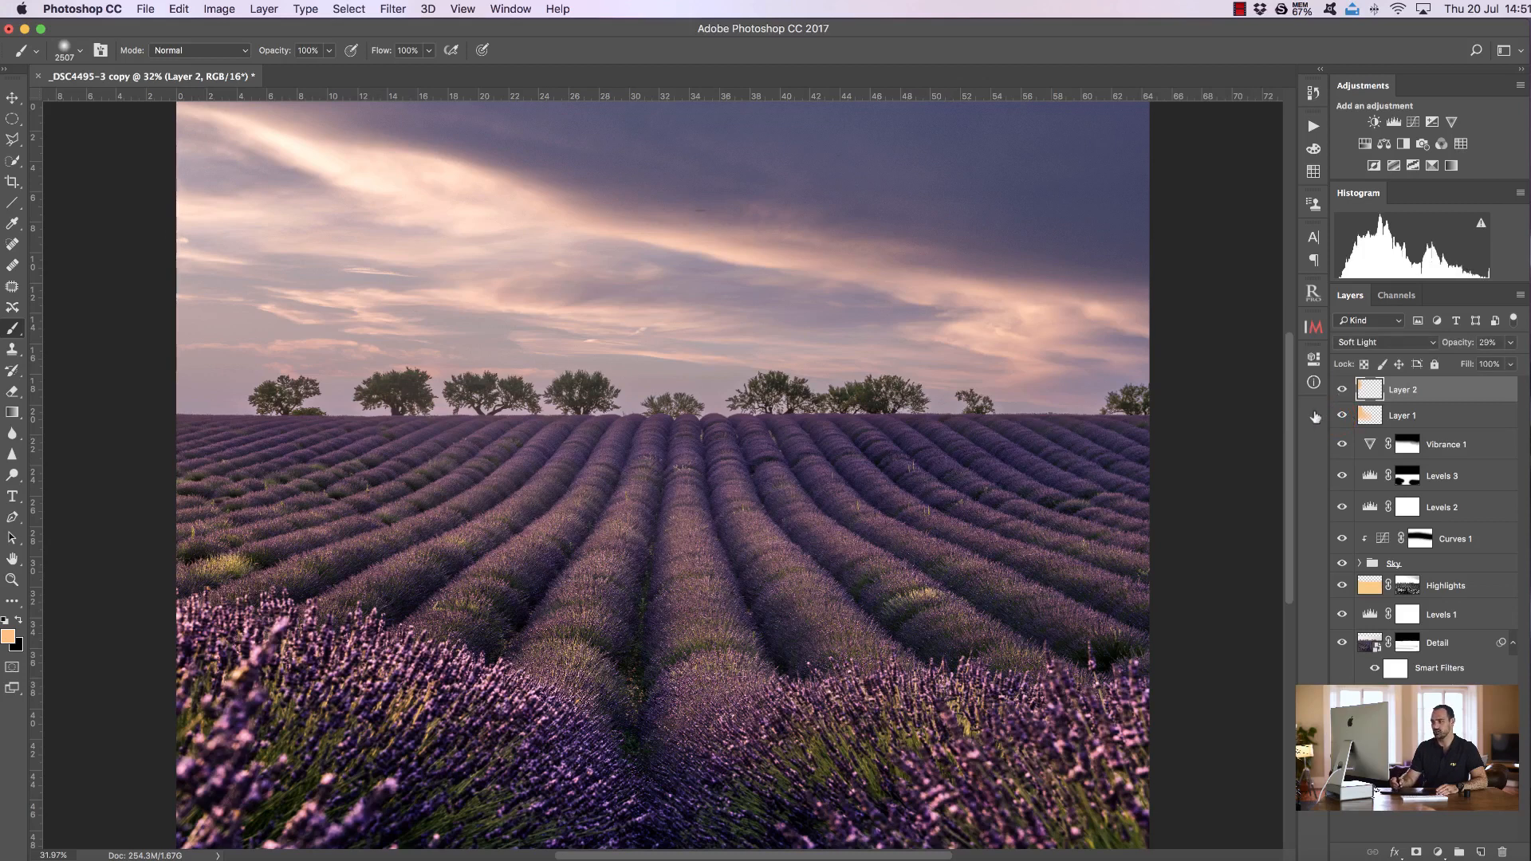
left_click(1342, 390)
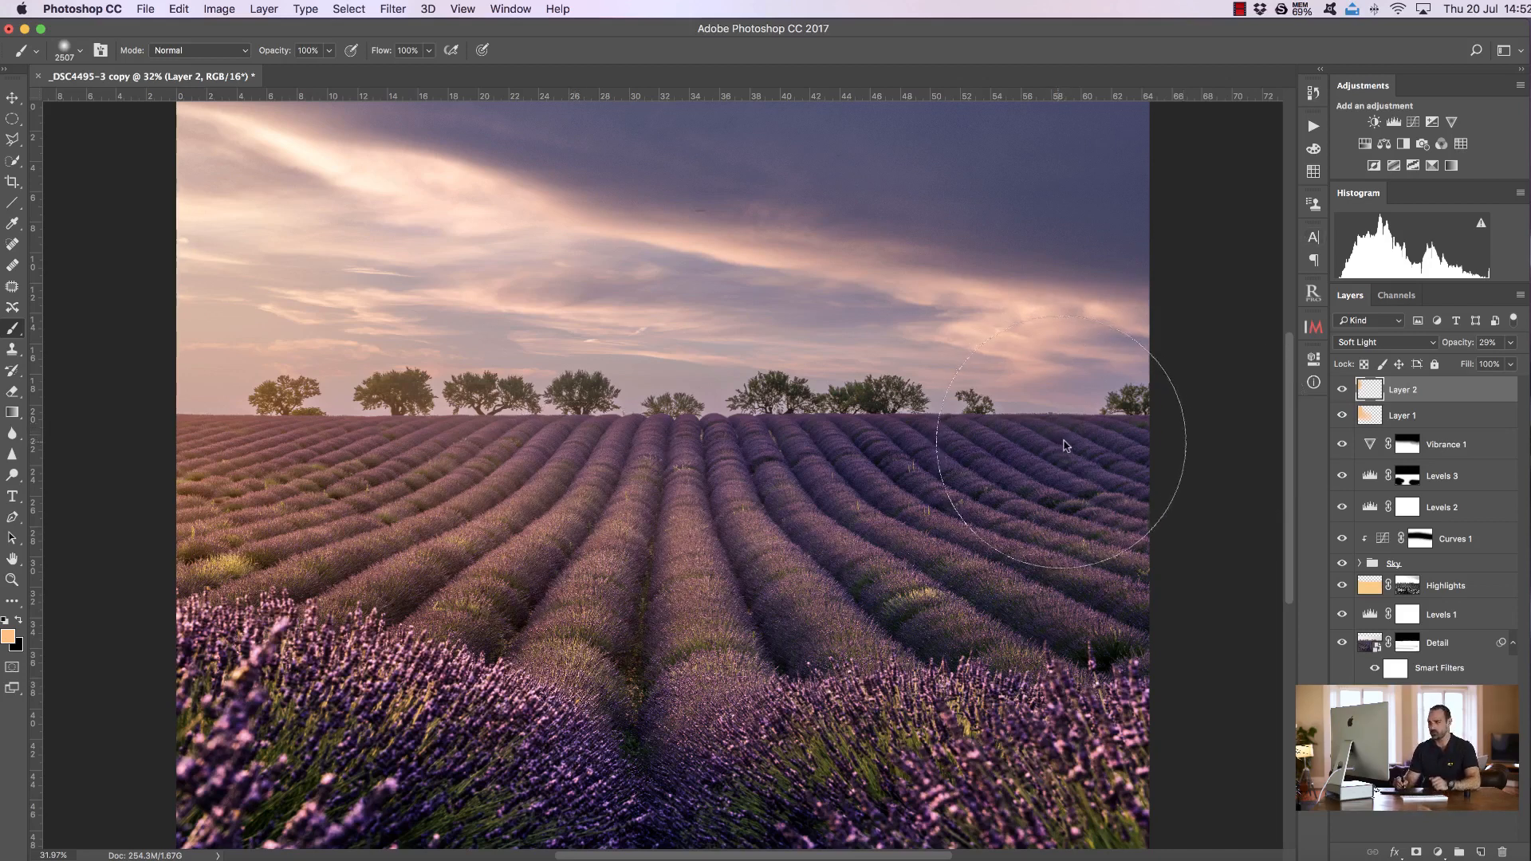
Add a Levels adjustment layer with the white input set to 237 and toggle it to compare
left_click(1392, 122)
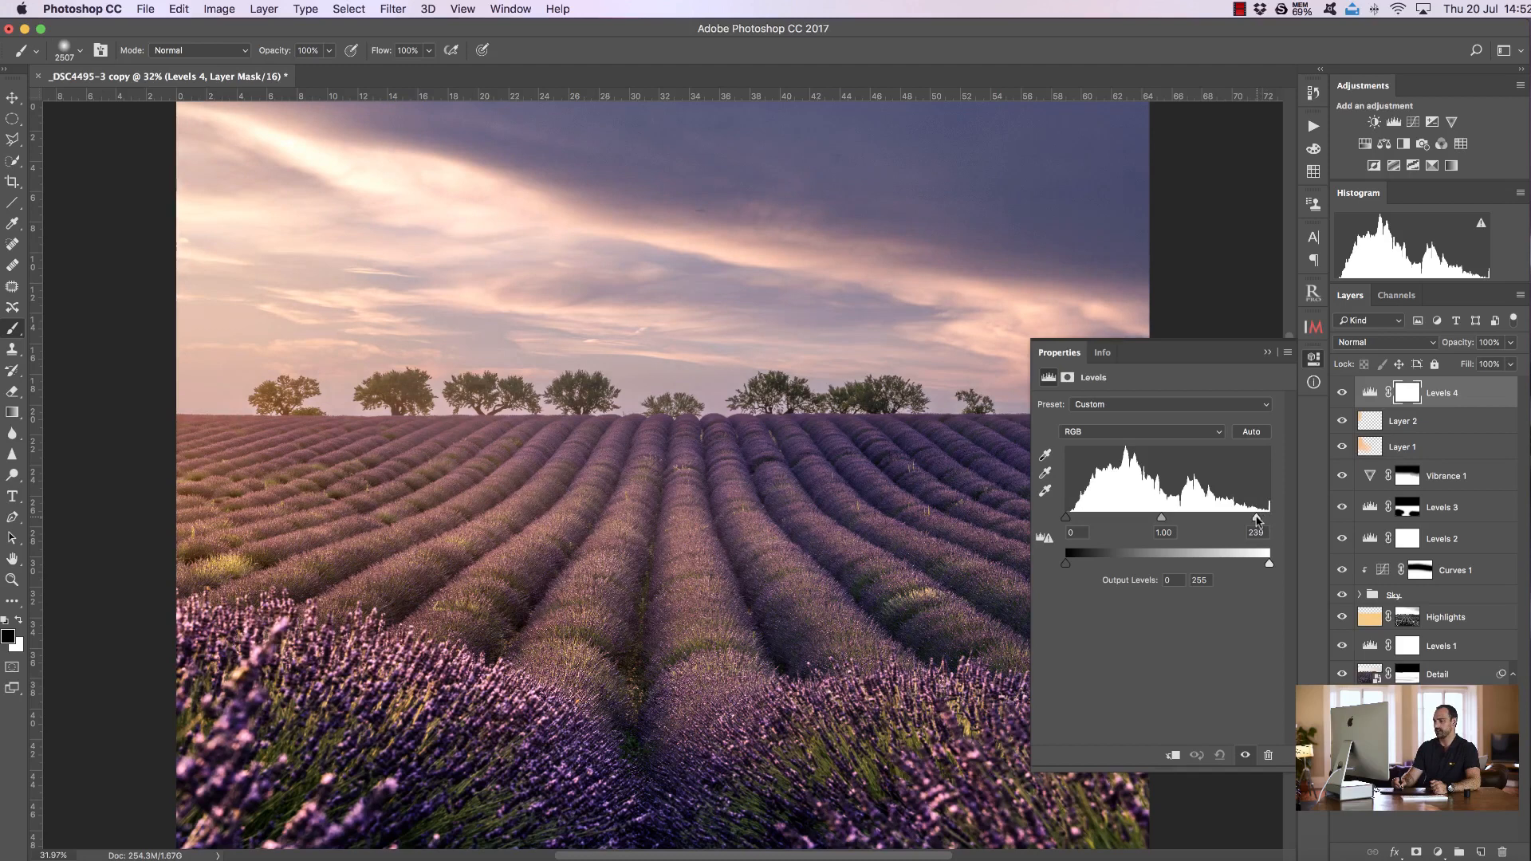
left_click_drag(1257, 520, 1254, 519)
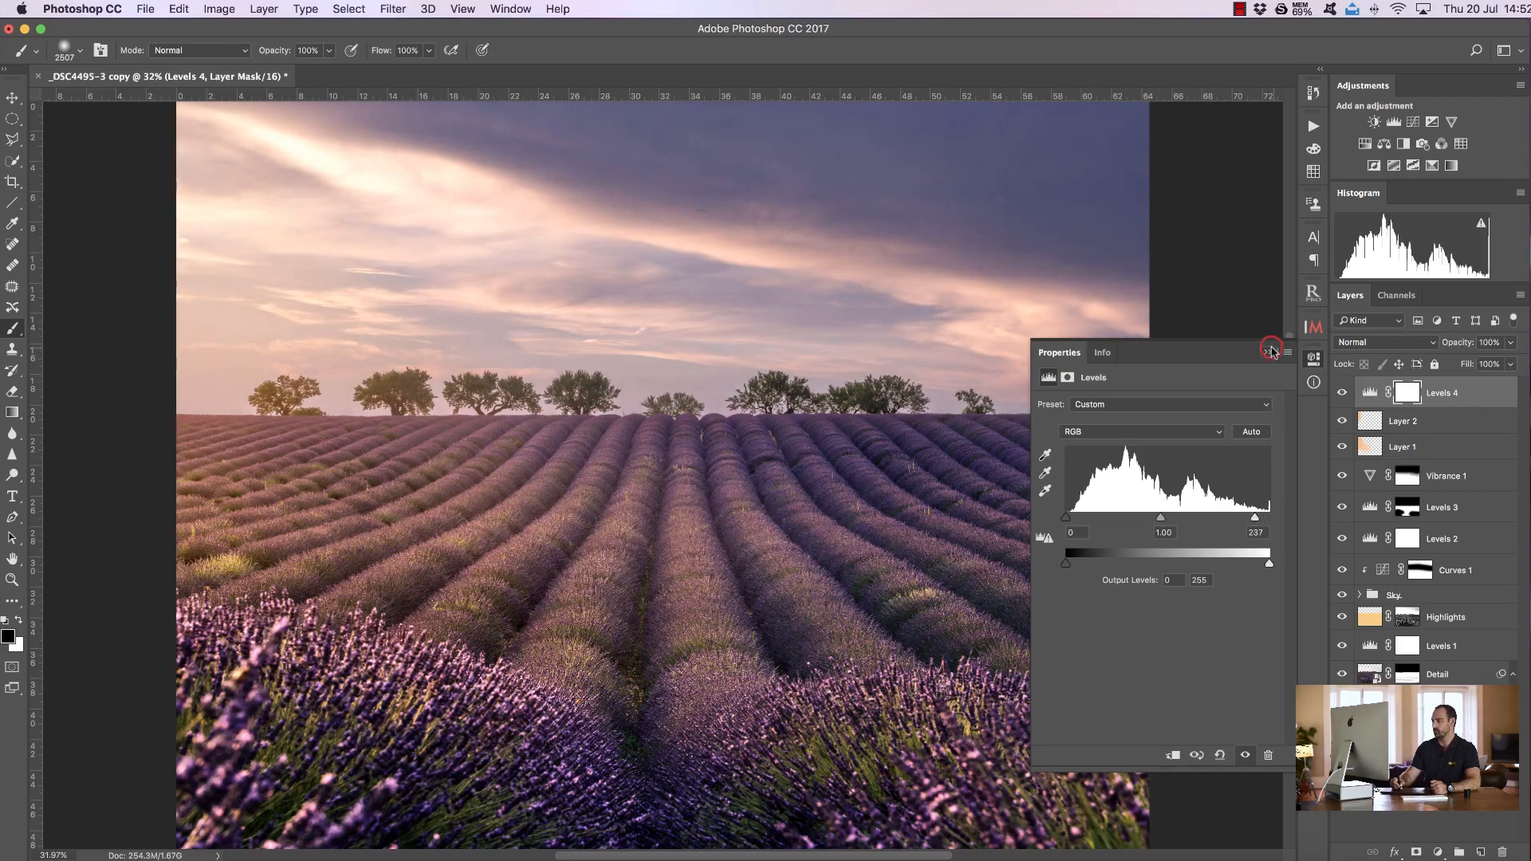
left_click(1269, 352)
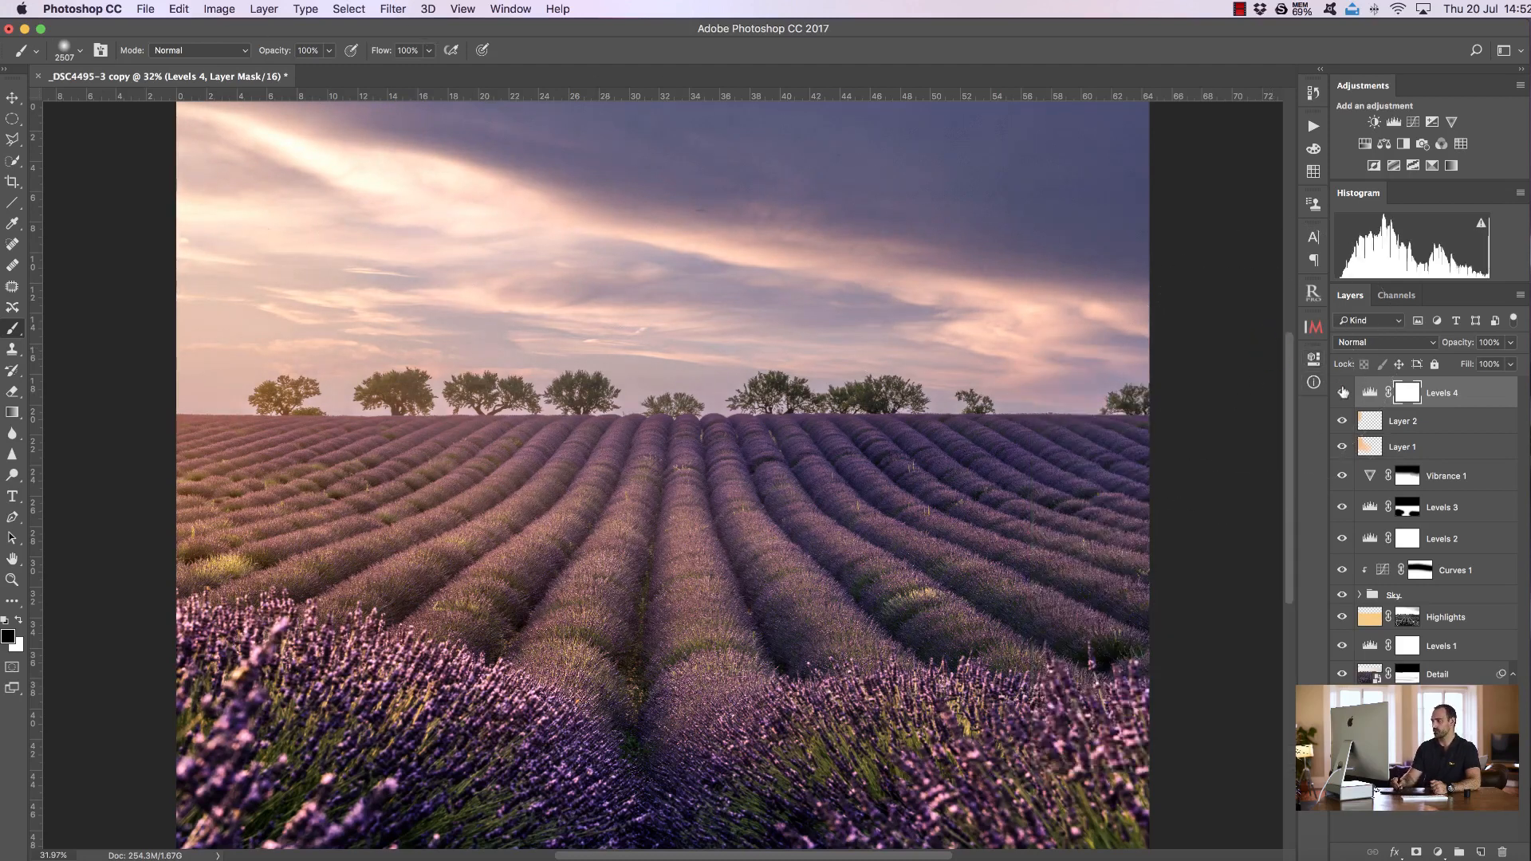
left_click(1343, 393)
left_click(1340, 392)
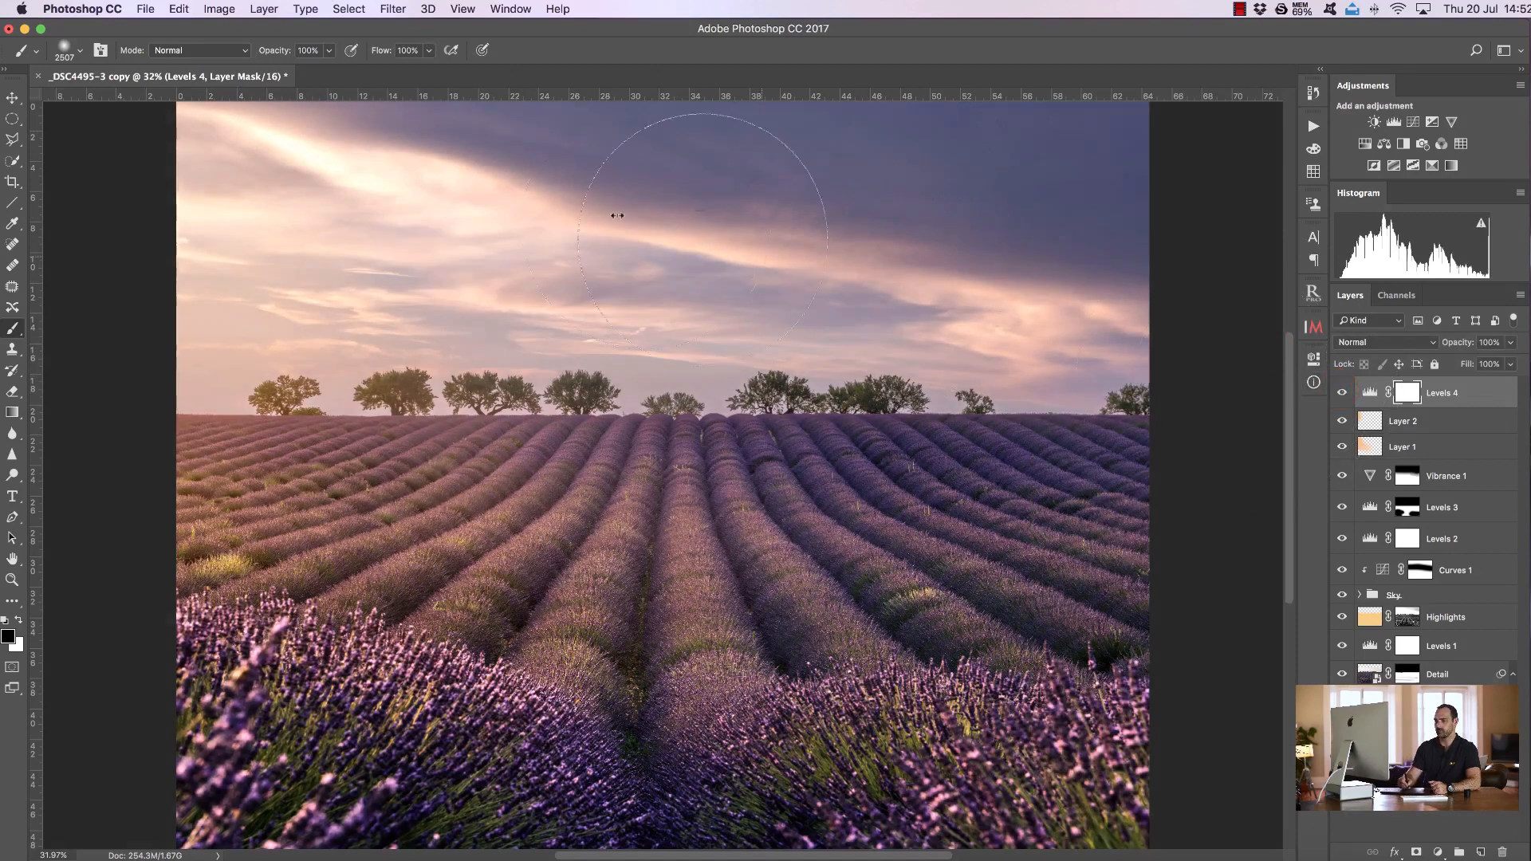
Paint black across the upper sky on the Levels 4 mask and toggle the layer to compare
mouse_move(215, 188)
left_mouse_down()
mouse_move(519, 231)
mouse_move(970, 232)
mouse_move(1199, 185)
left_mouse_up()
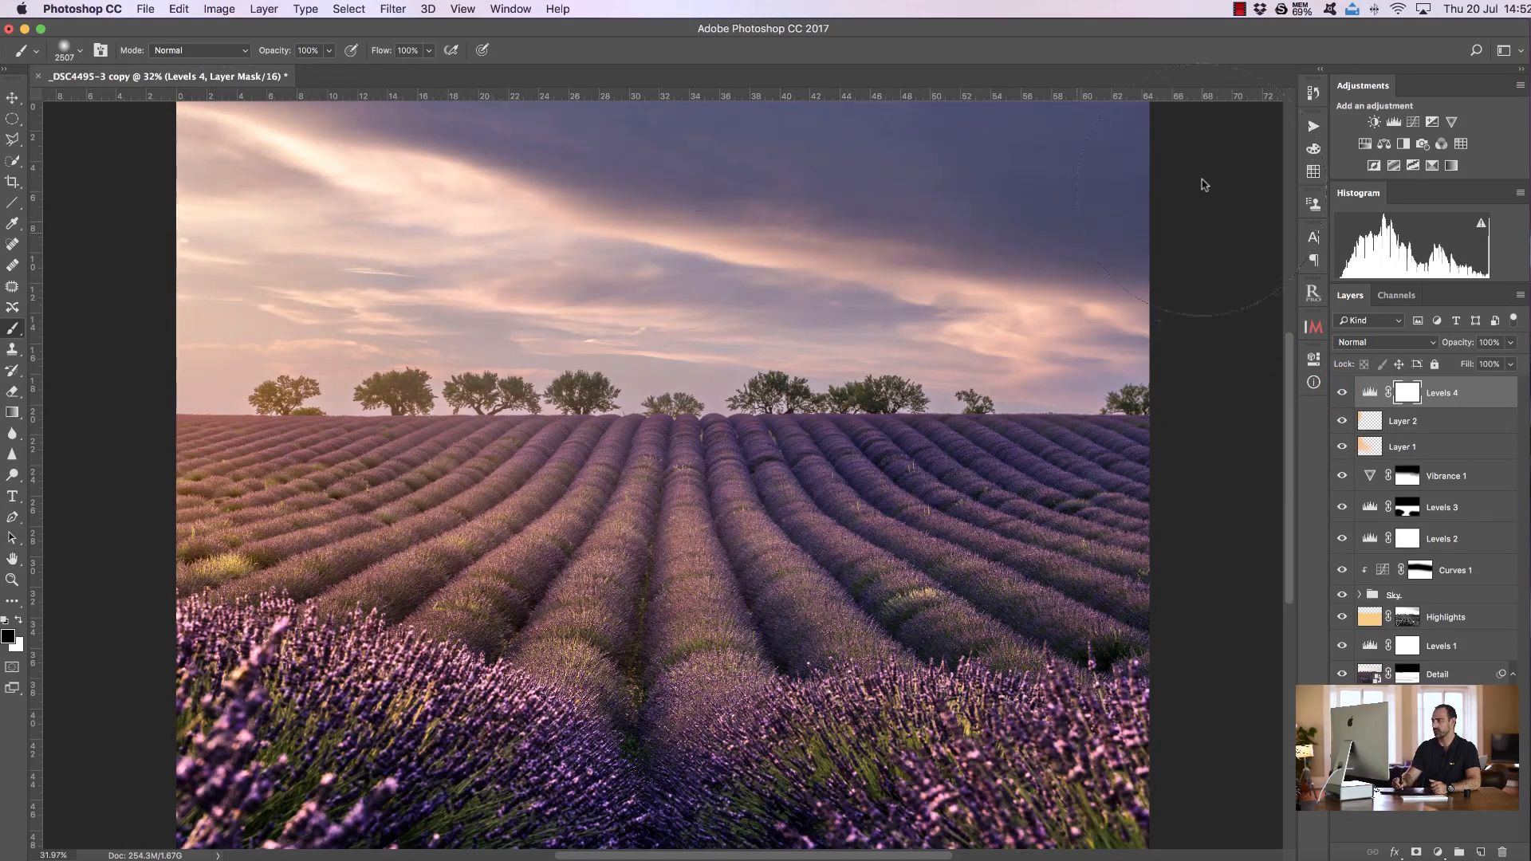
left_click(1340, 392)
left_click(1341, 392)
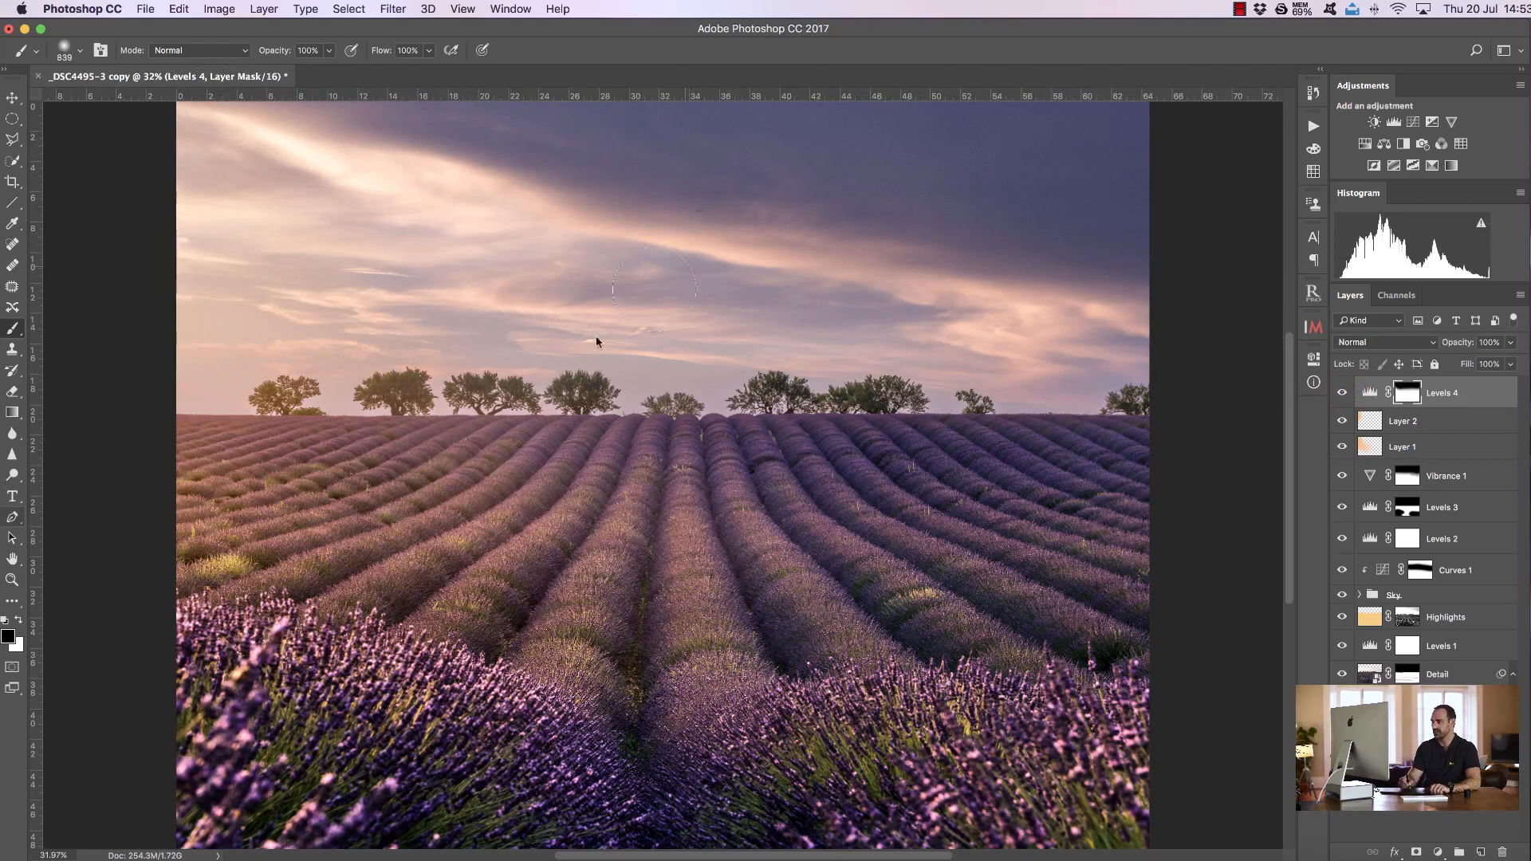
Zoom in to inspect the upper sky closely, then fit the image back to the screen
left_click(12, 579)
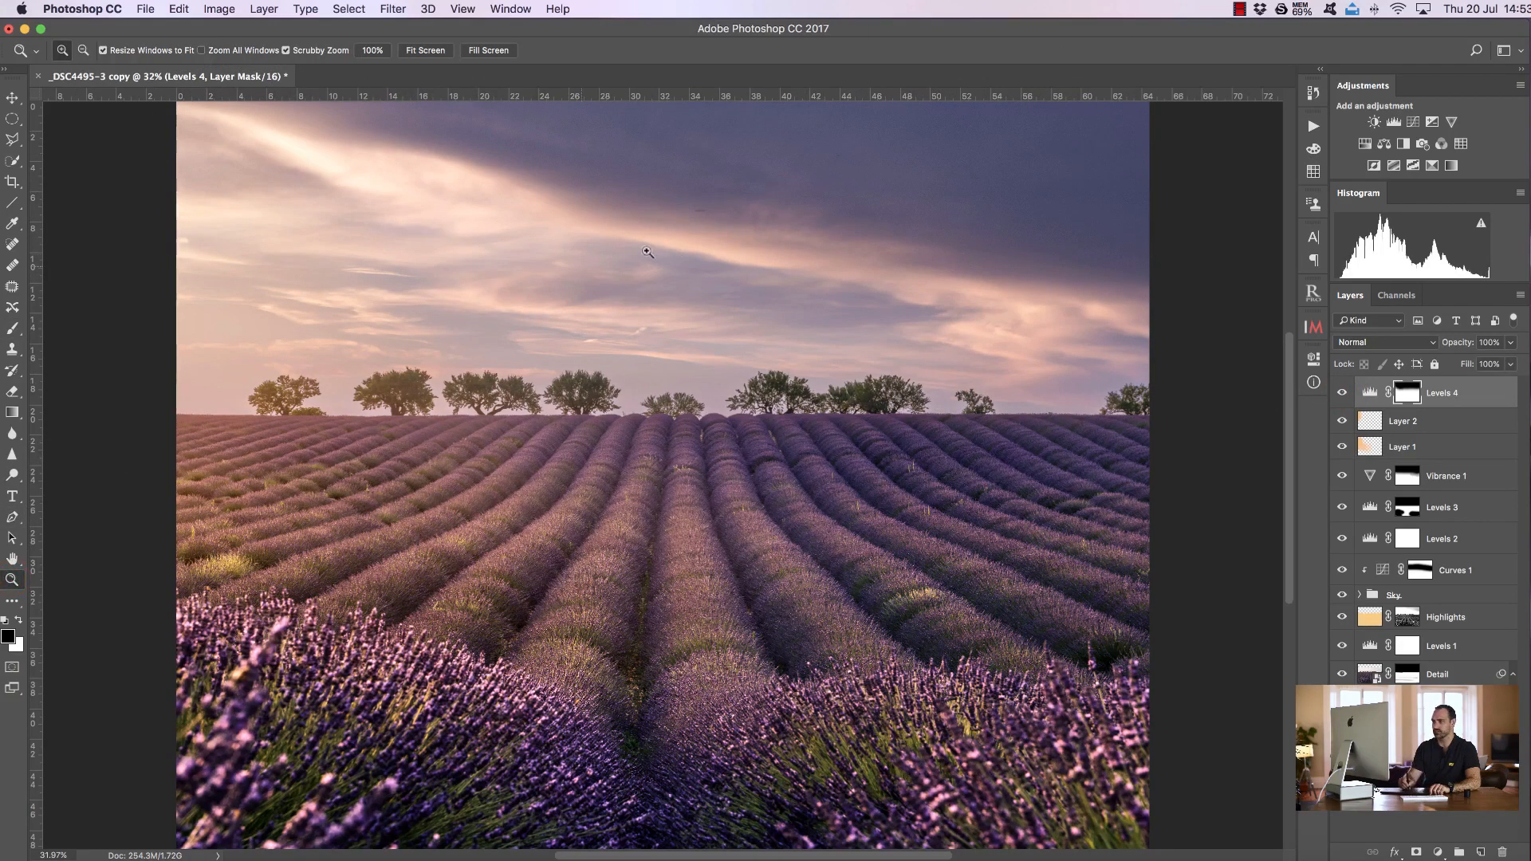
left_click(698, 191)
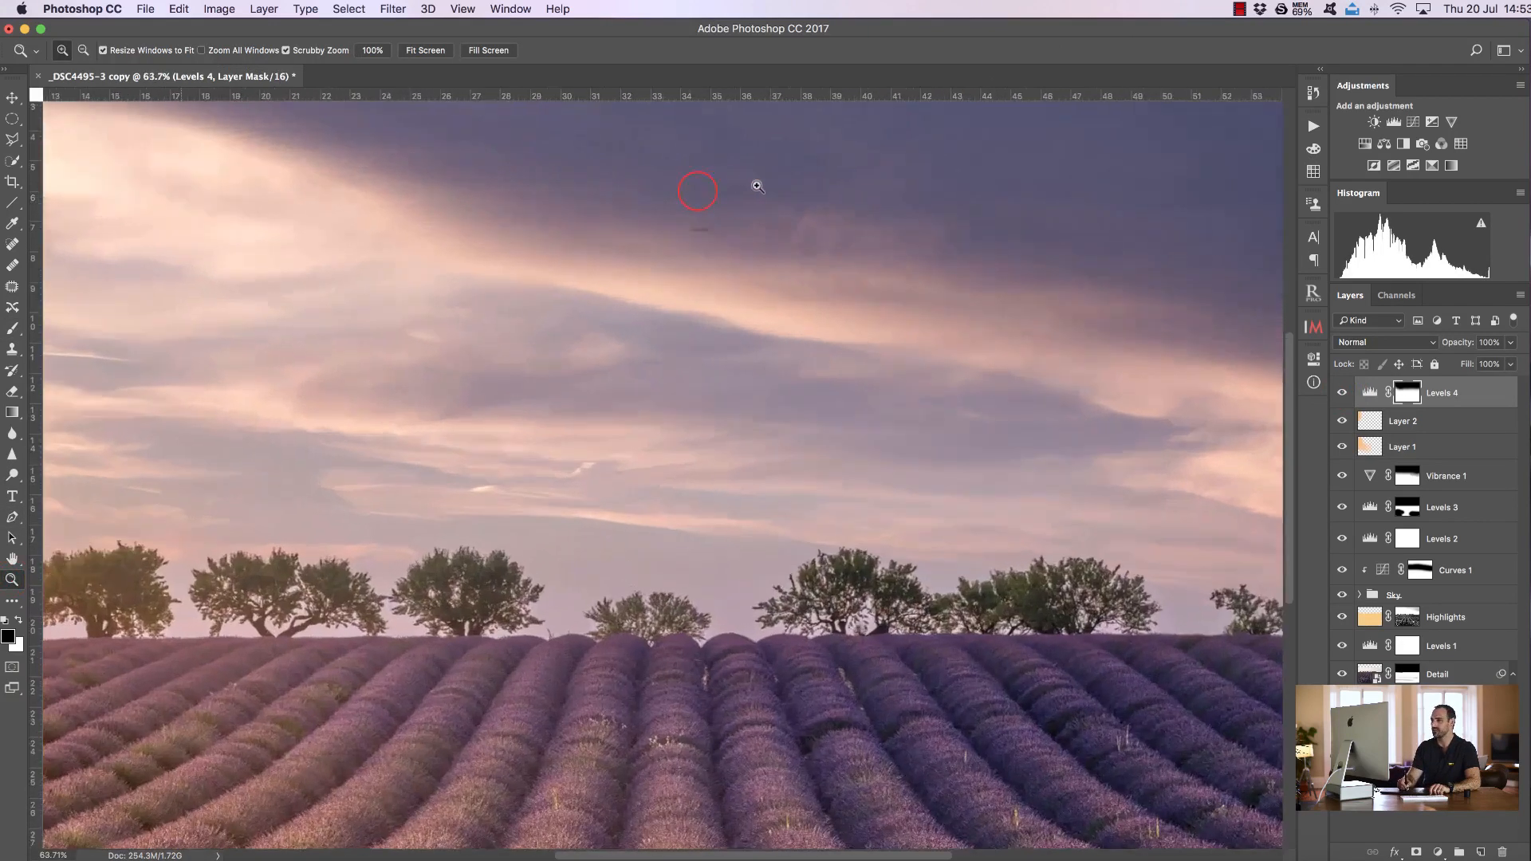
left_click(782, 187)
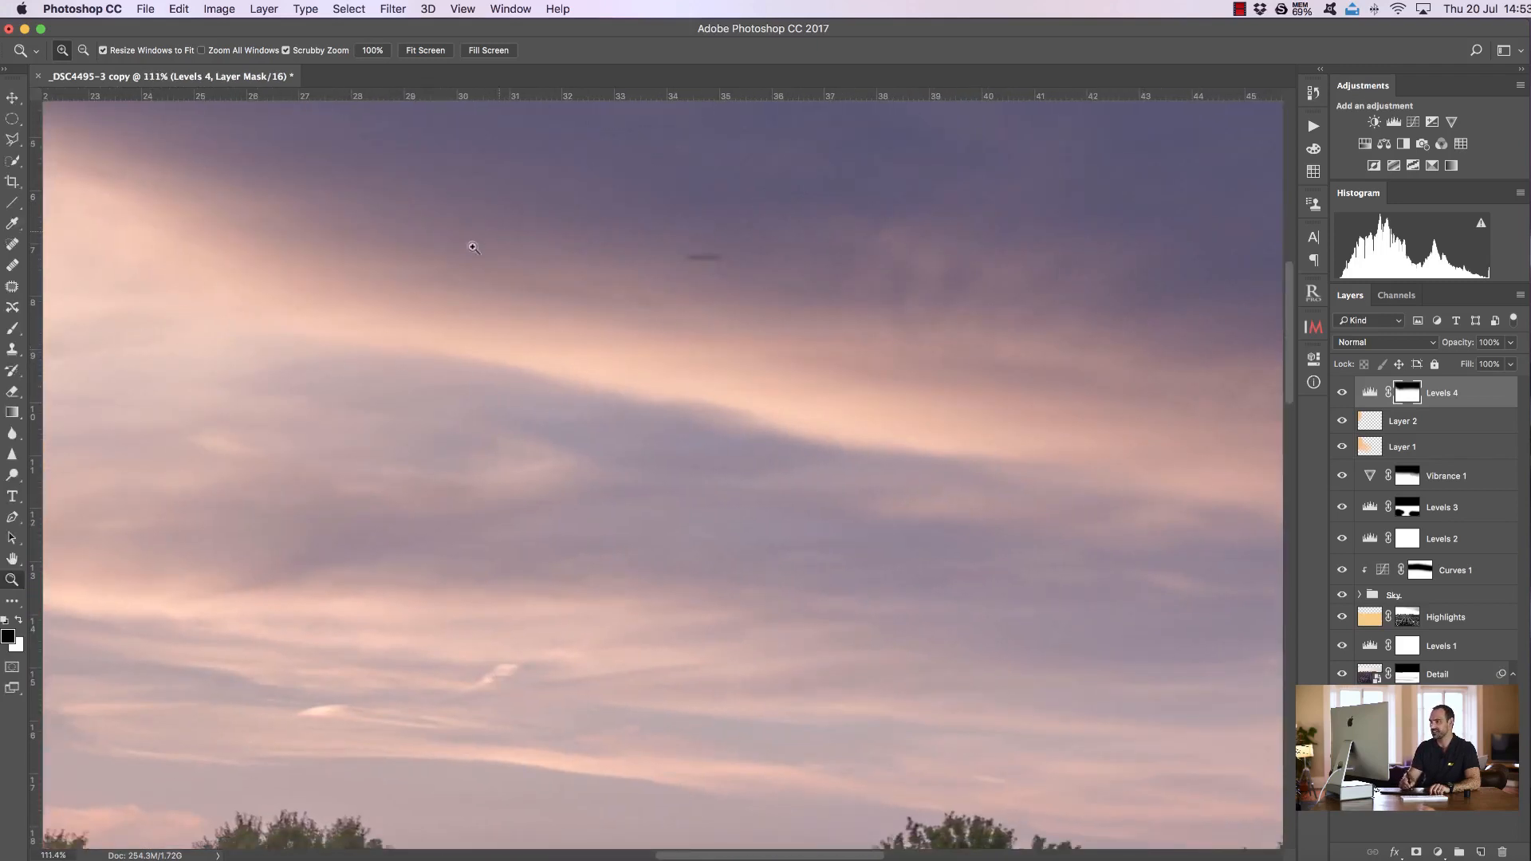
left_click(428, 51)
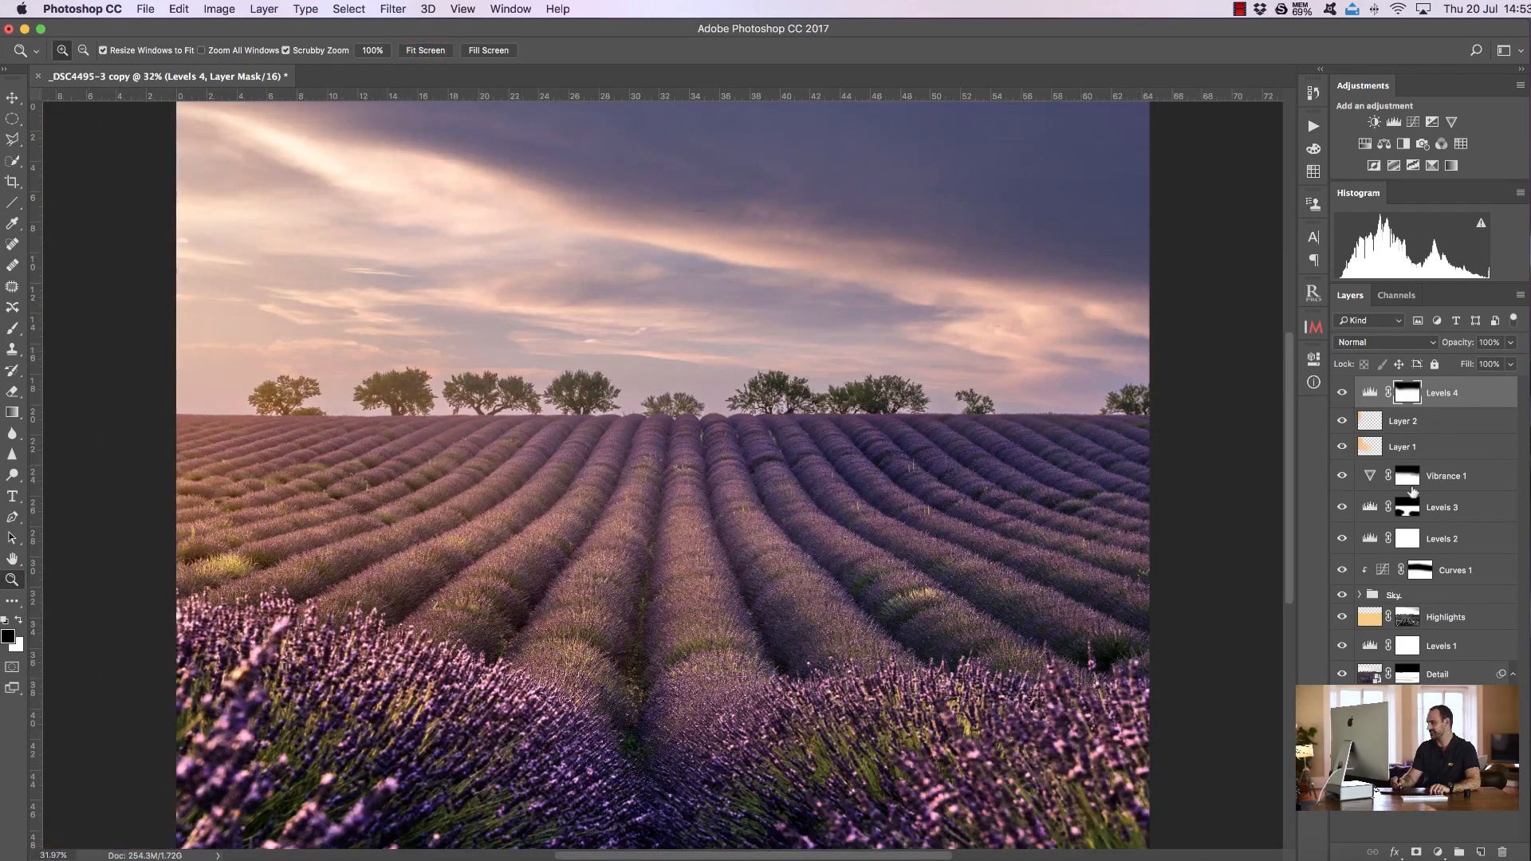
Expand the Sky group and paint white on the Sky layer's mask across the clouds
left_click(1359, 594)
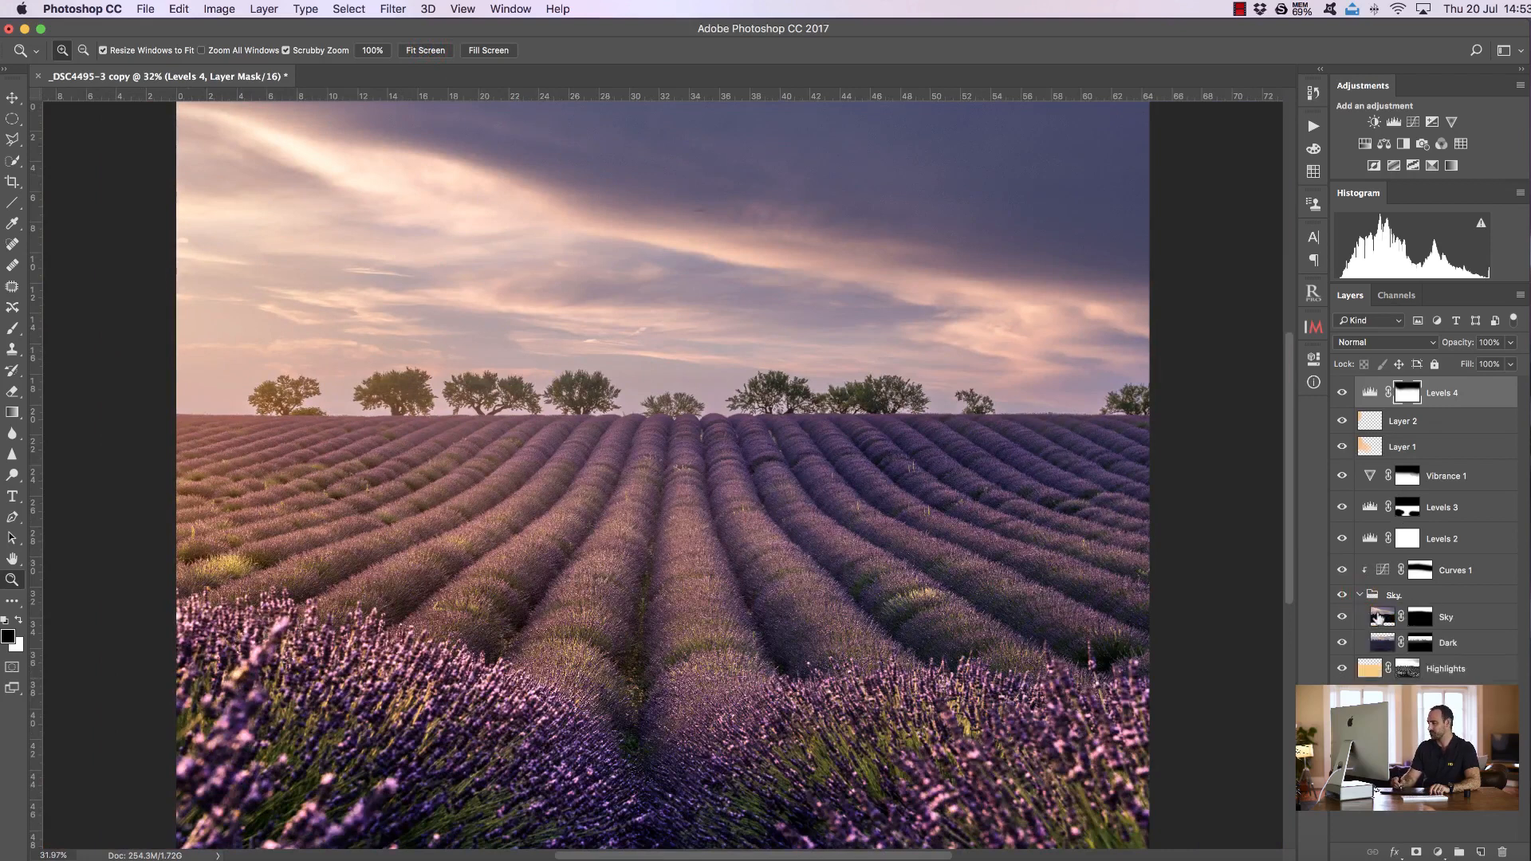
left_click(1379, 618)
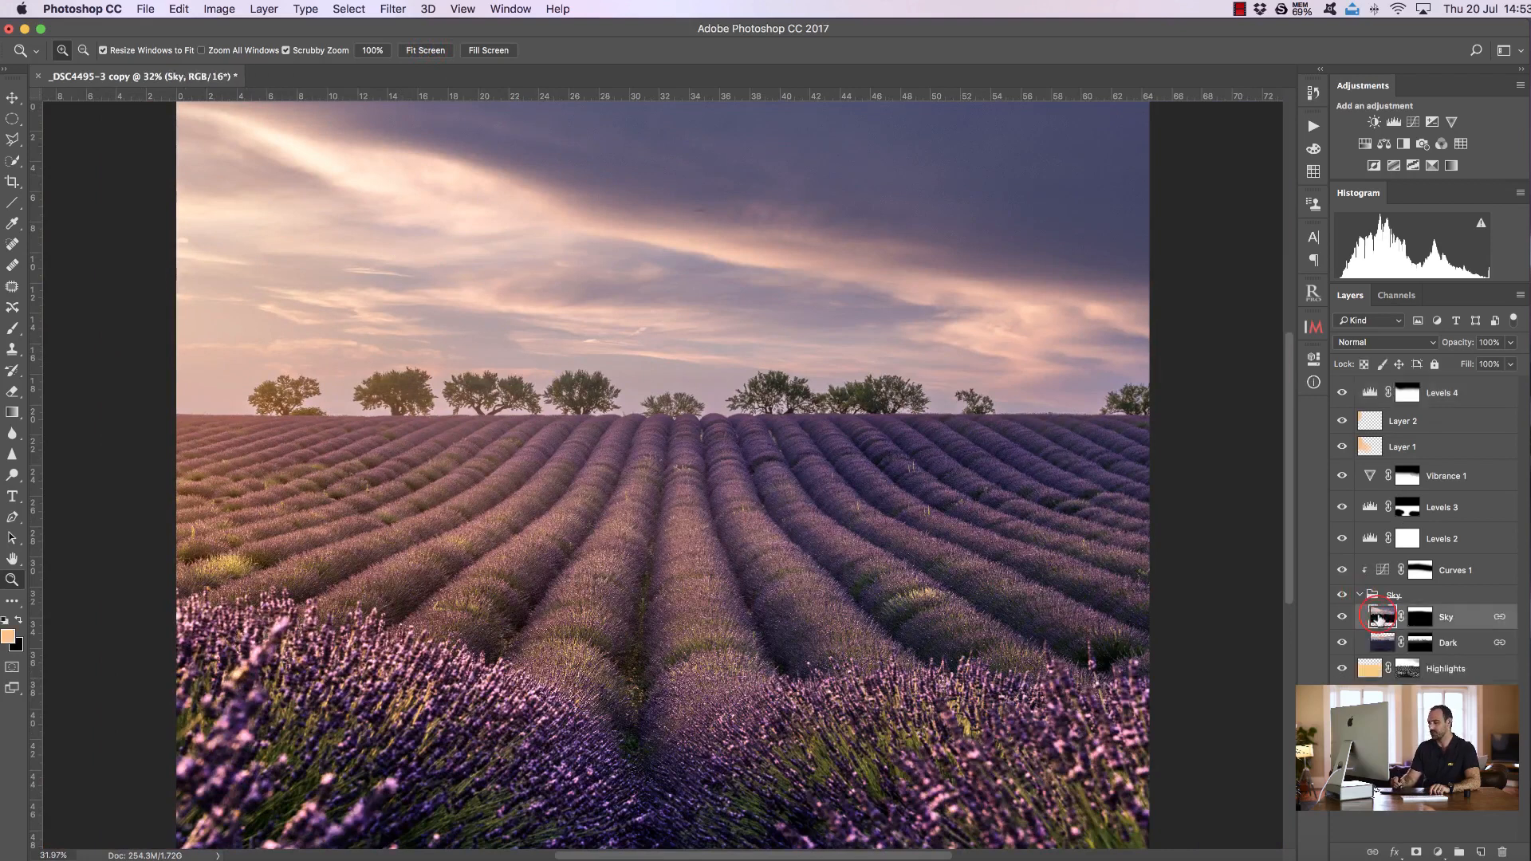
left_click(1421, 619)
left_click_drag(714, 183, 776, 188)
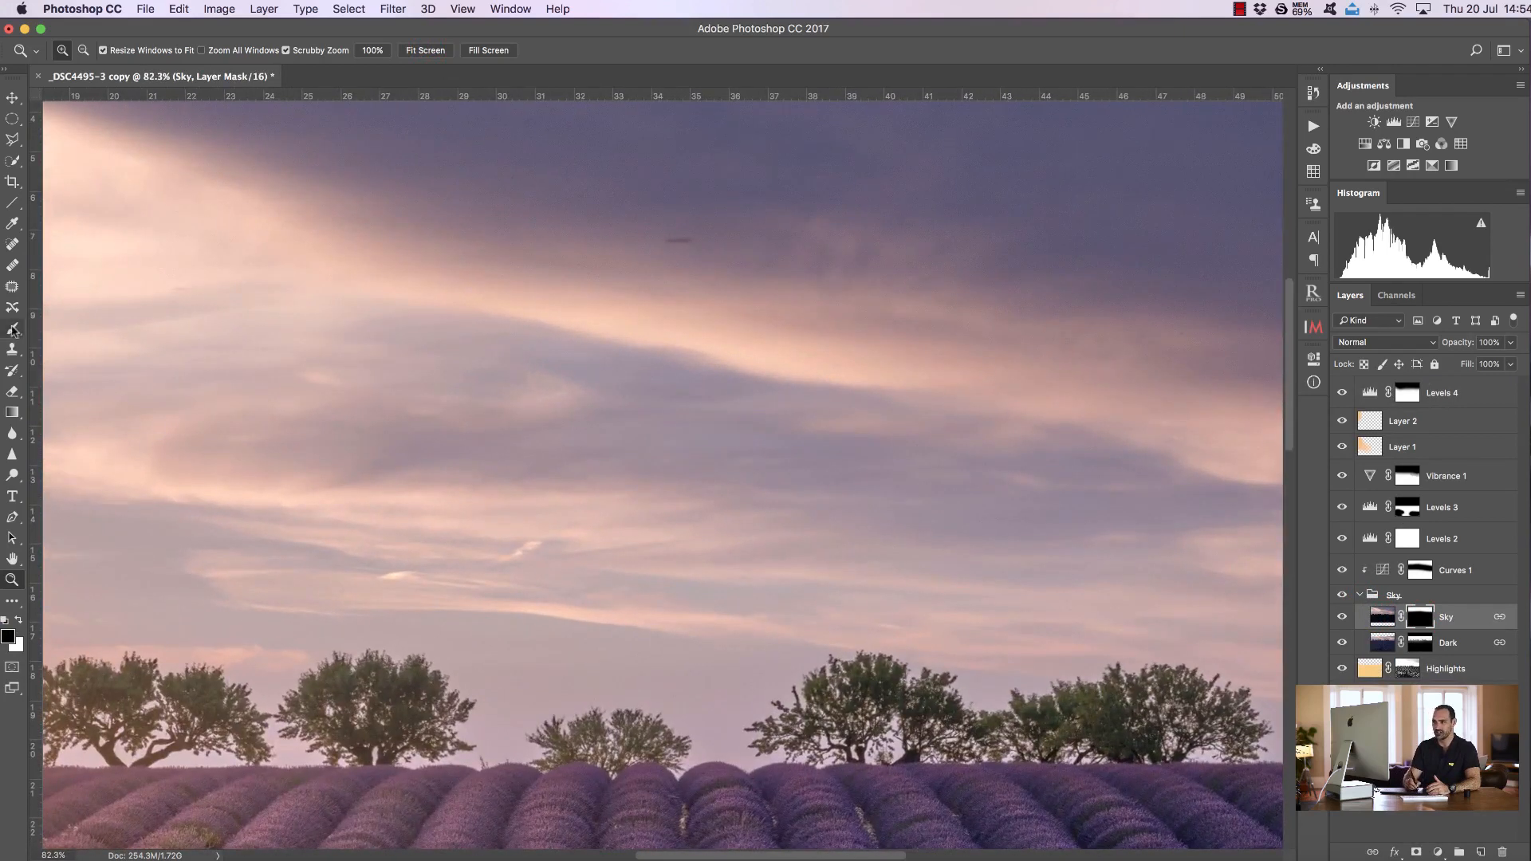
left_click(14, 330)
left_click(18, 621)
mouse_move(725, 295)
left_mouse_down()
mouse_move(601, 287)
mouse_move(604, 271)
left_mouse_up()
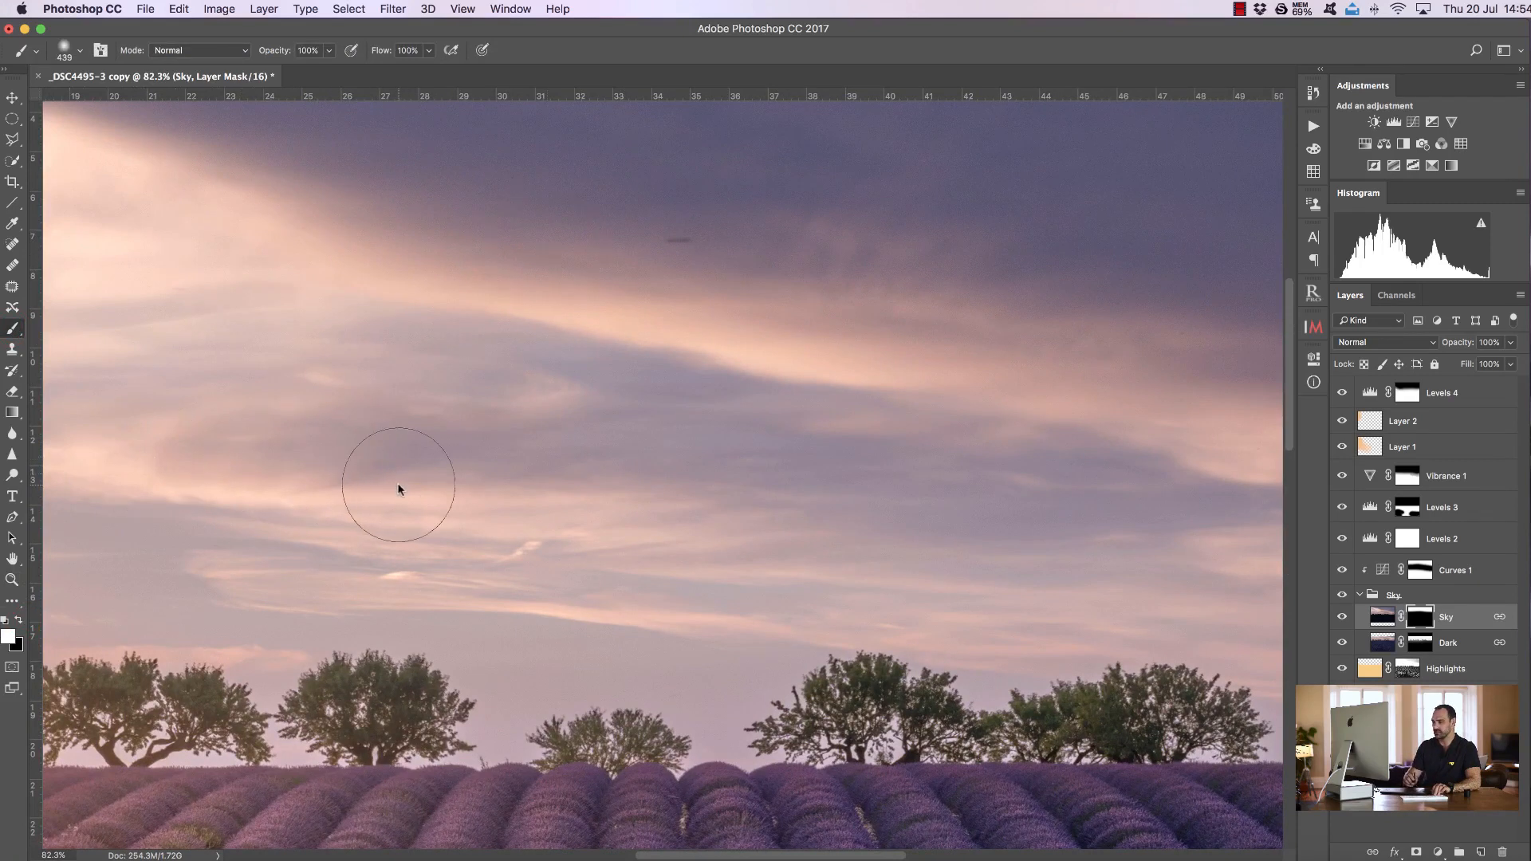
left_click_drag(646, 854, 472, 841)
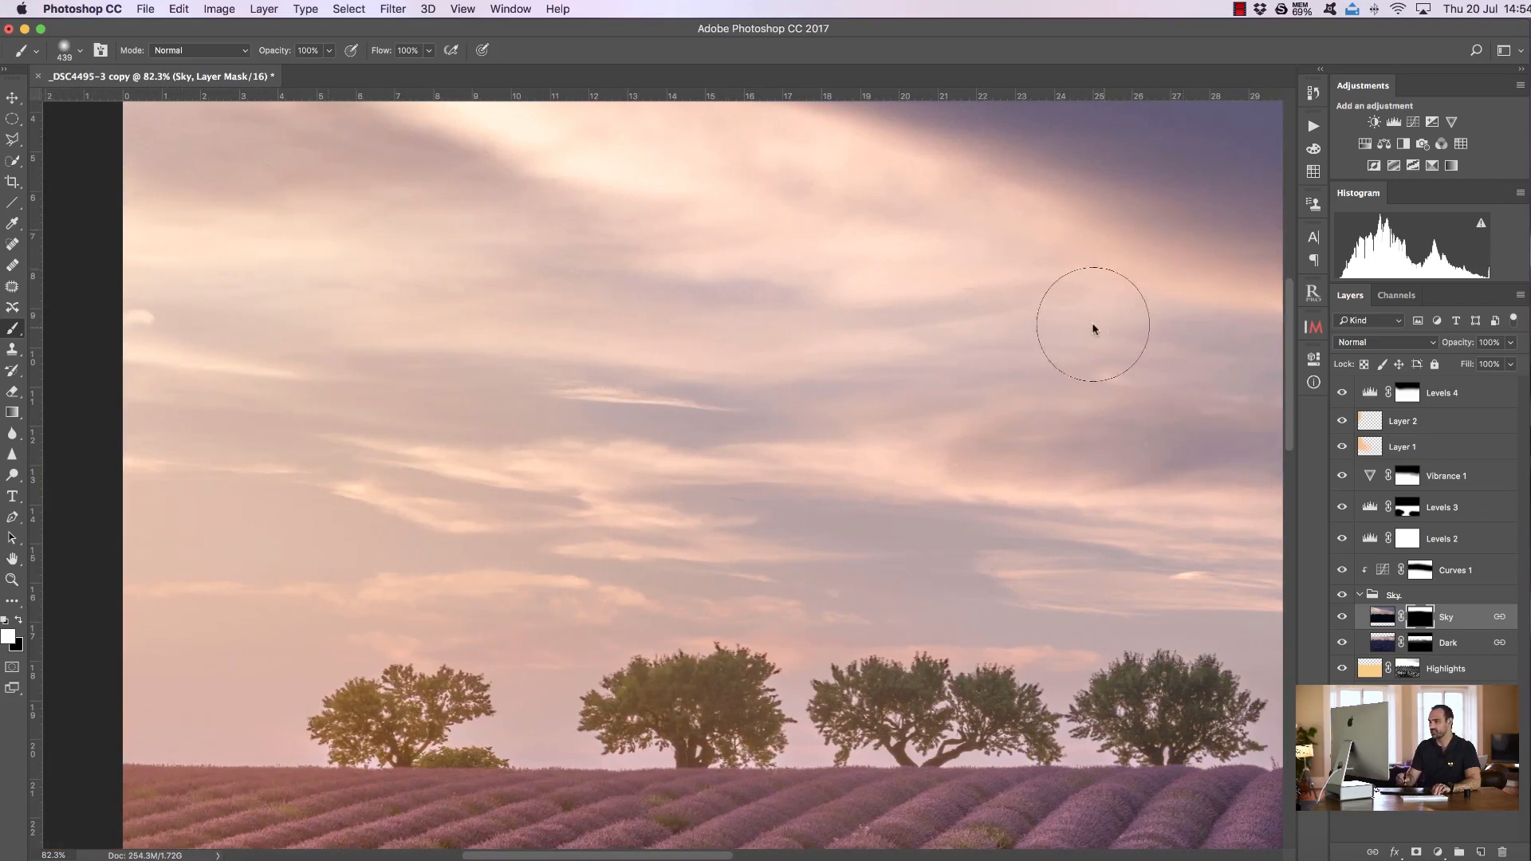
mouse_move(710, 856)
left_mouse_down()
mouse_move(1029, 856)
mouse_move(731, 853)
mouse_move(719, 834)
left_mouse_up()
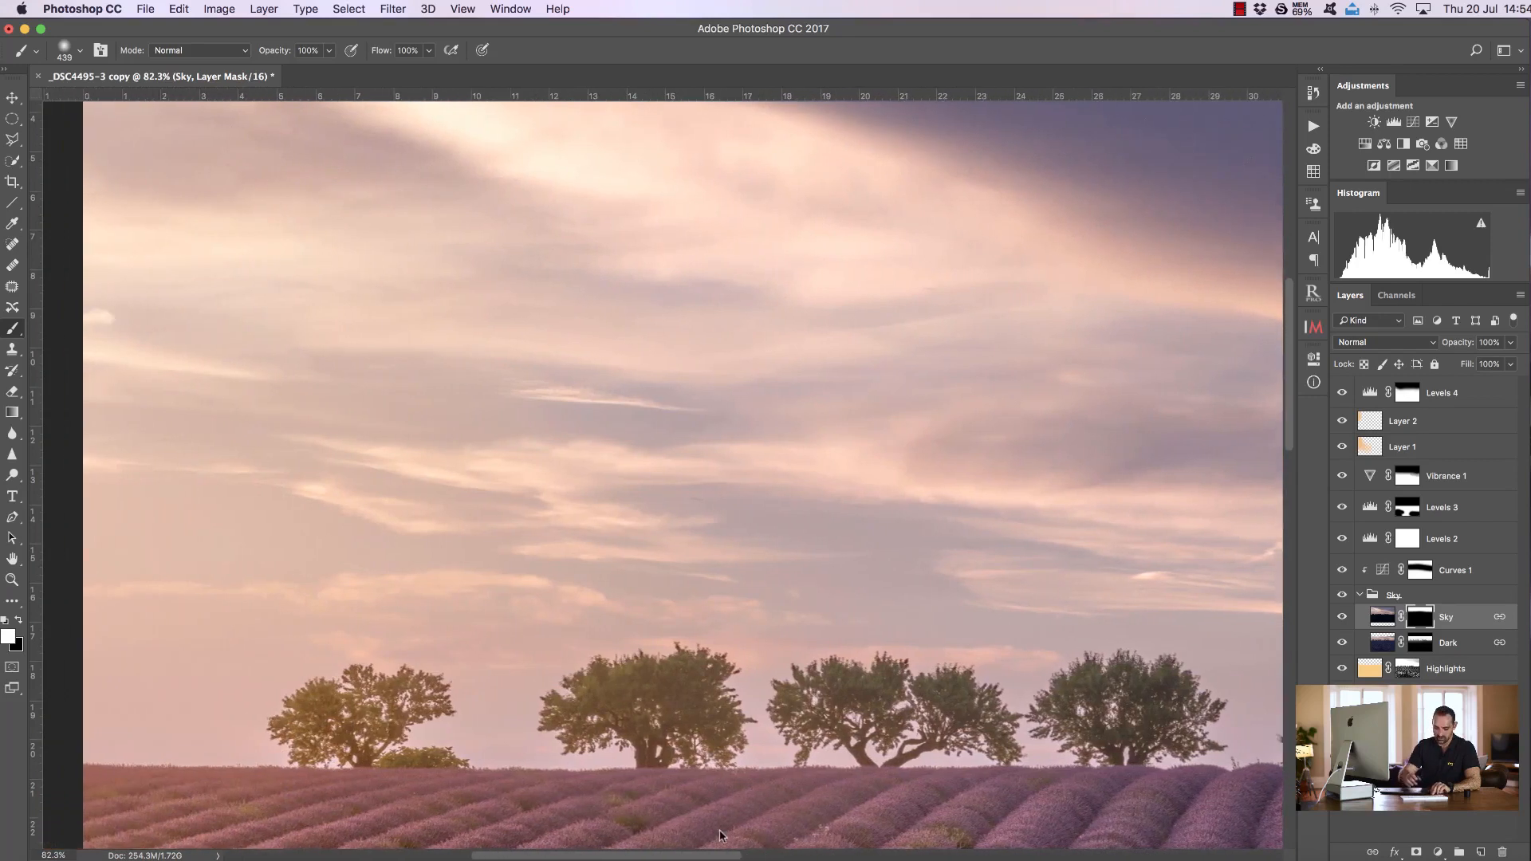
key("super+0")
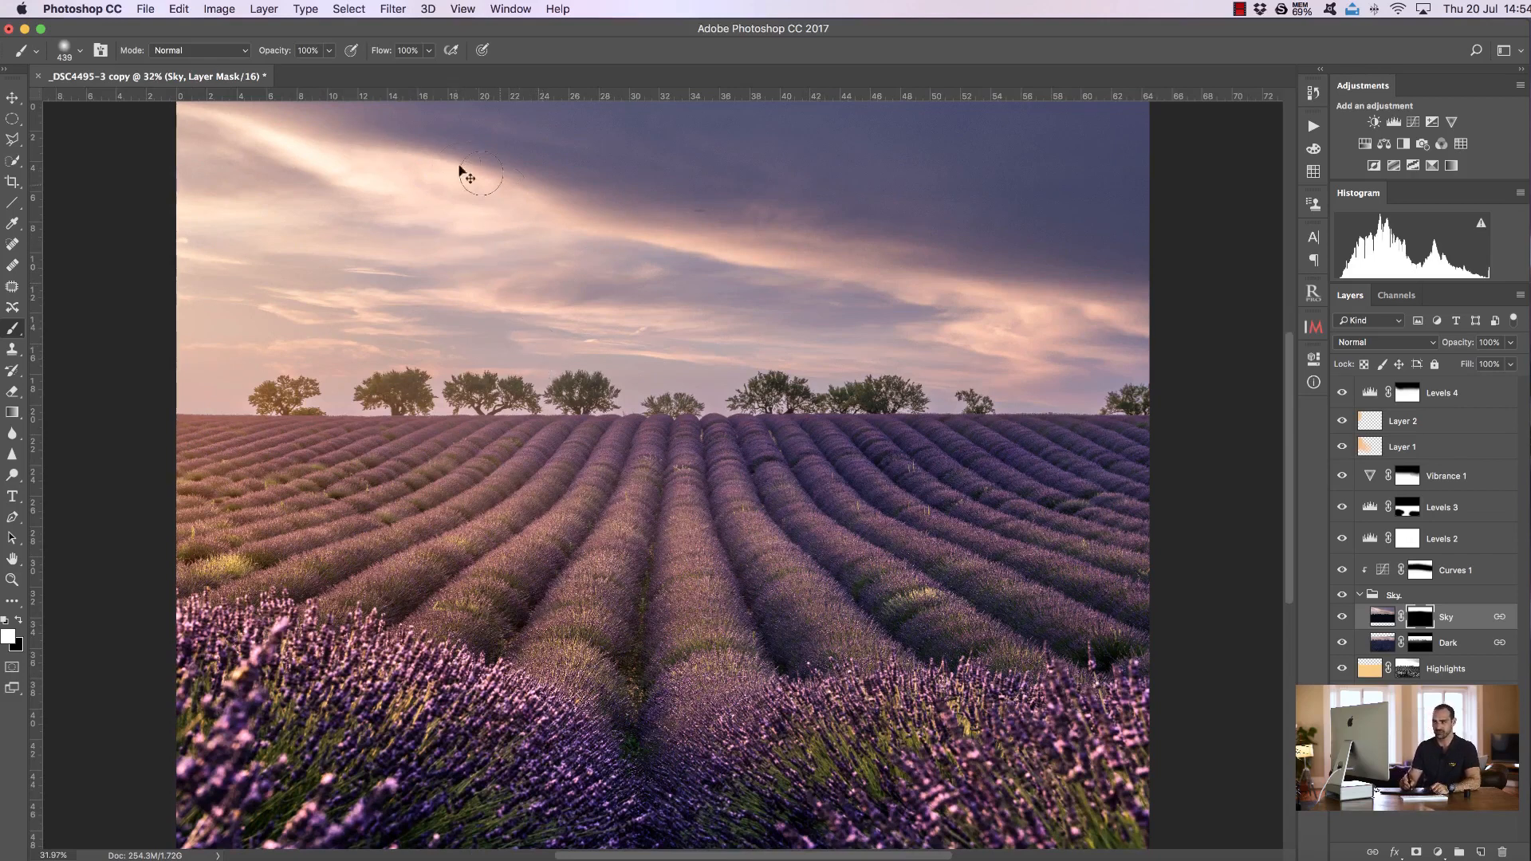
Run the Highlights D&B action above Levels 4, setting the mask's Levels white input to 200 and midtone to 0.39
left_click(1457, 401)
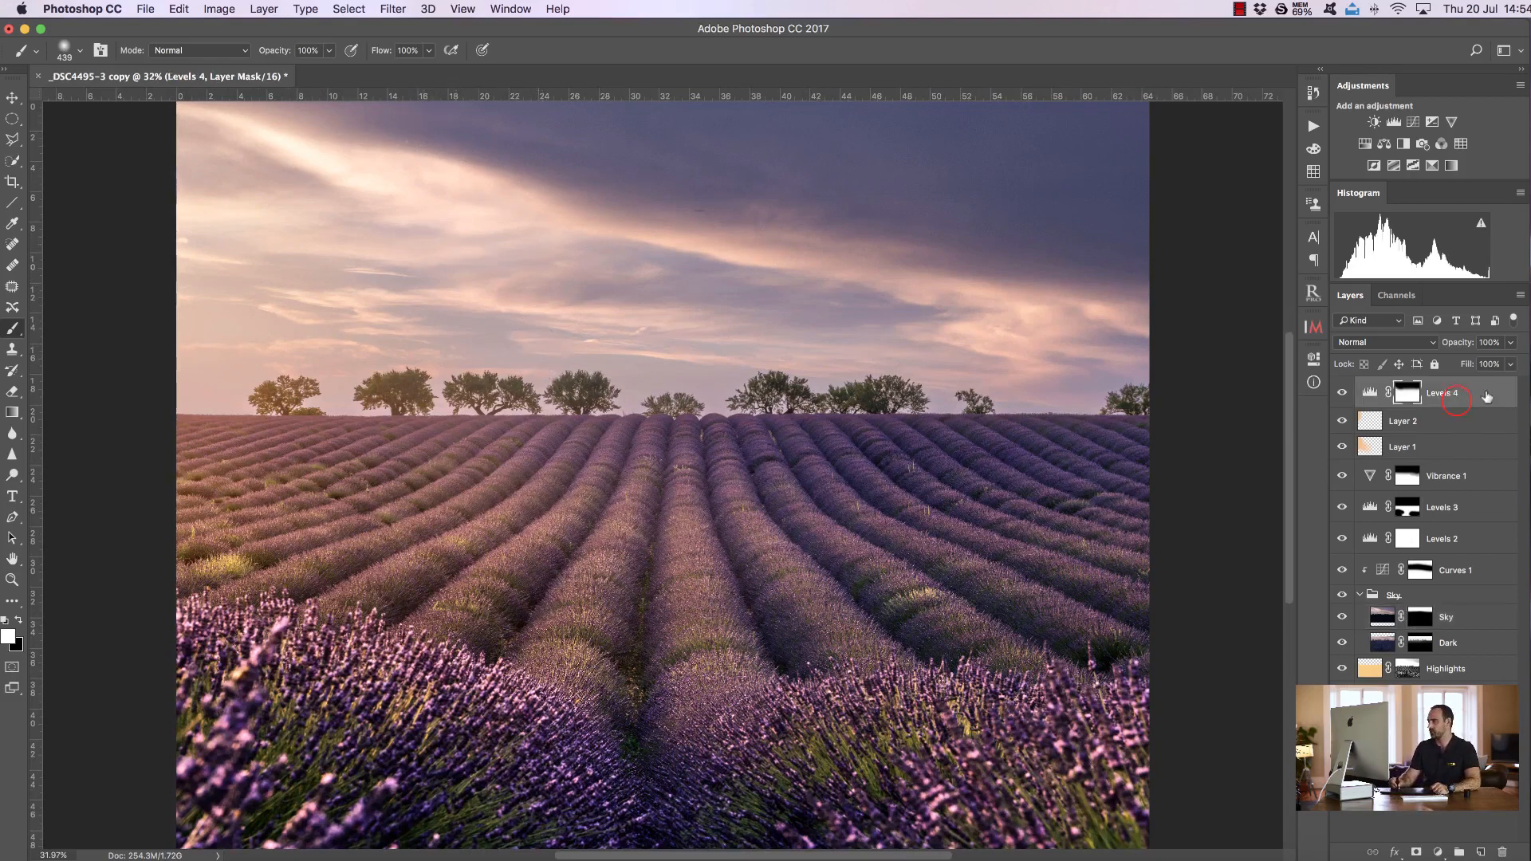
left_click(1313, 126)
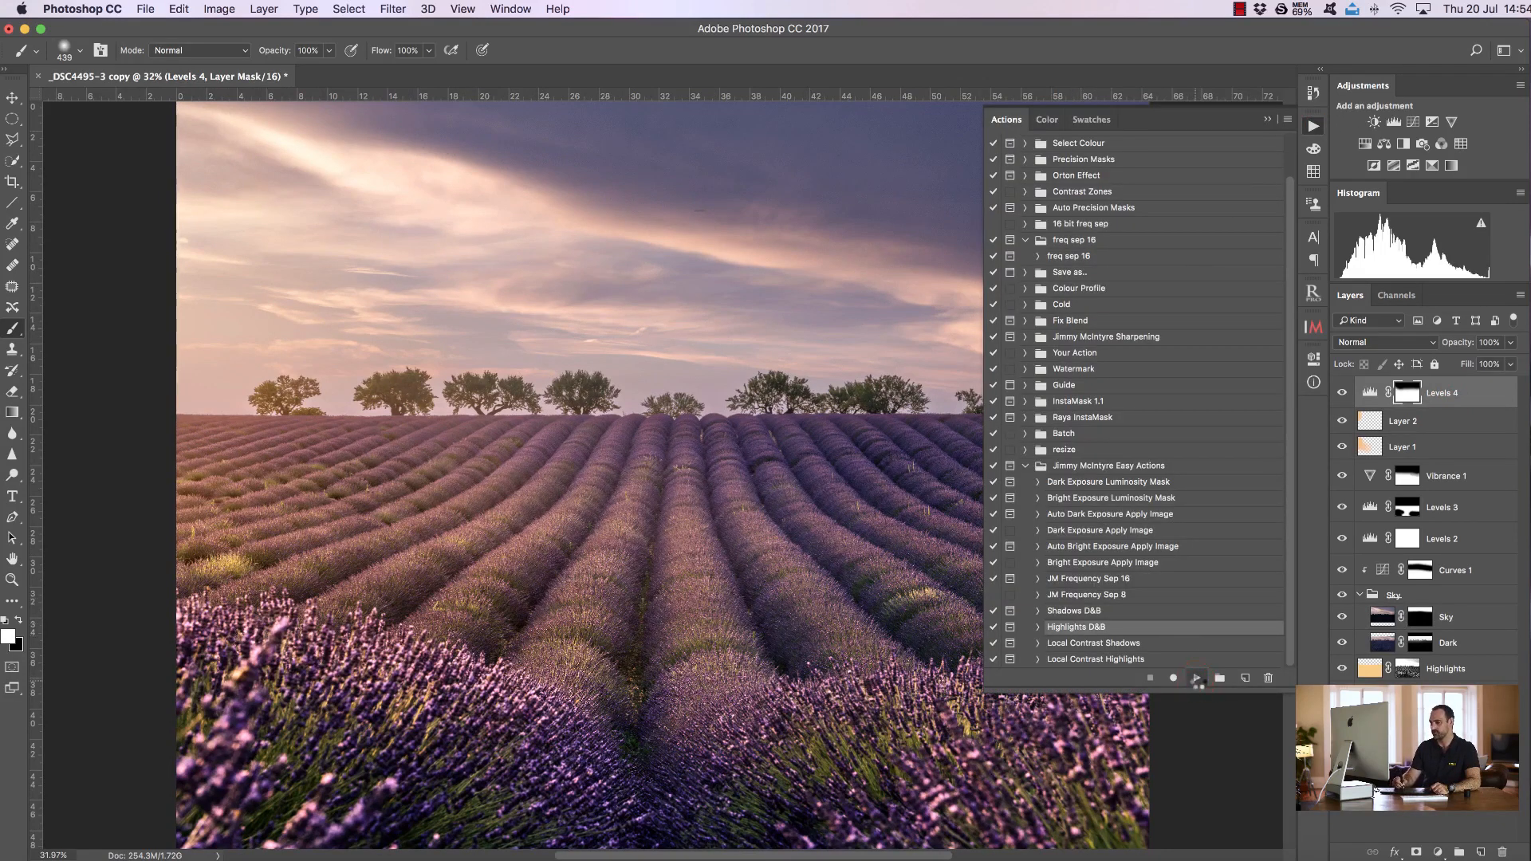
left_click(1197, 677)
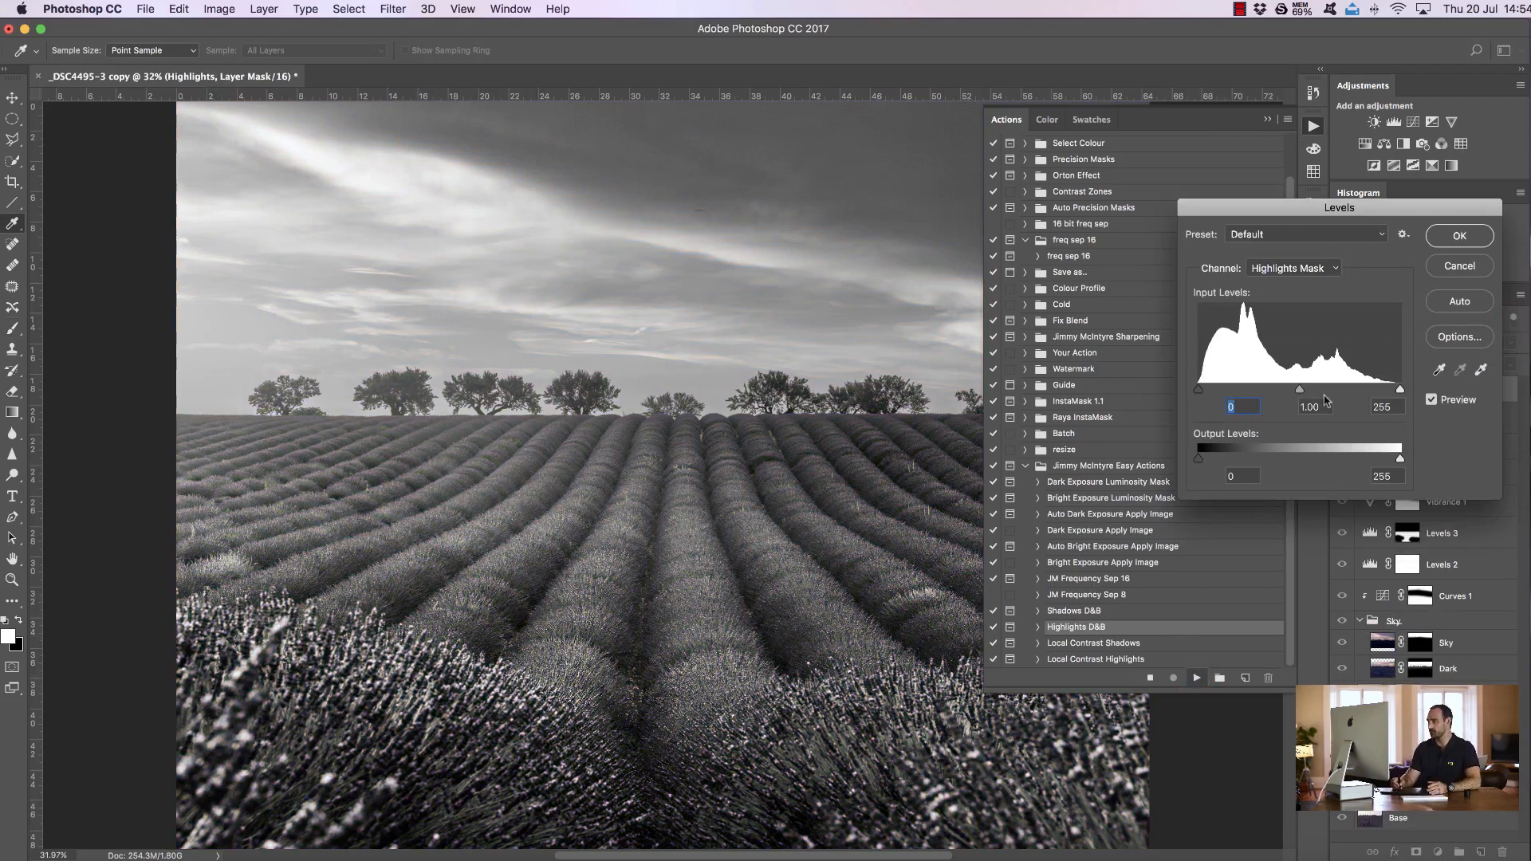
mouse_move(1399, 389)
left_mouse_down()
mouse_move(1299, 389)
mouse_move(1356, 391)
left_mouse_up()
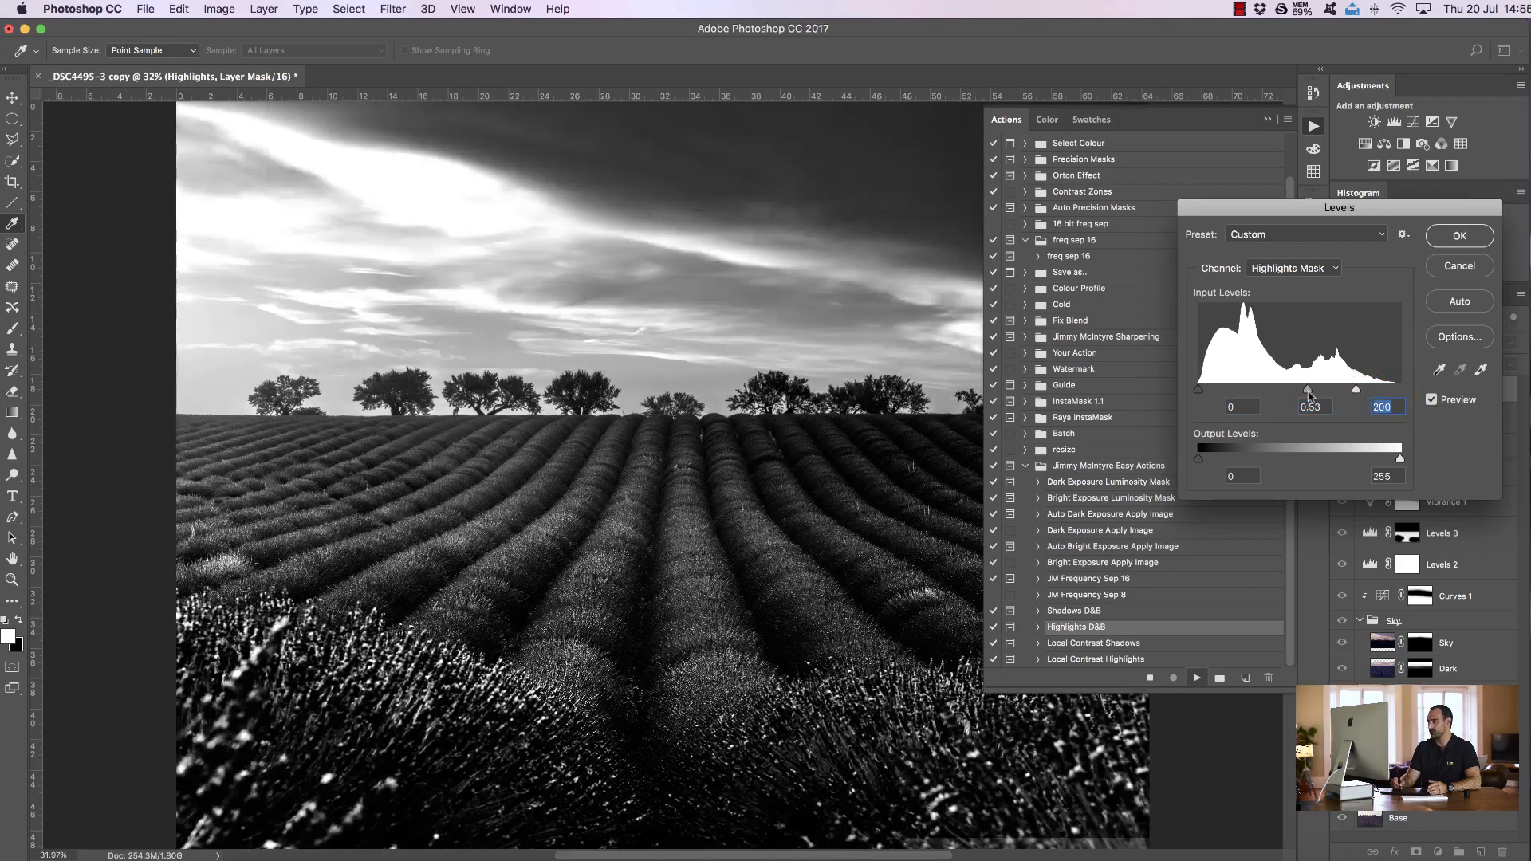
left_click_drag(1312, 393, 1315, 397)
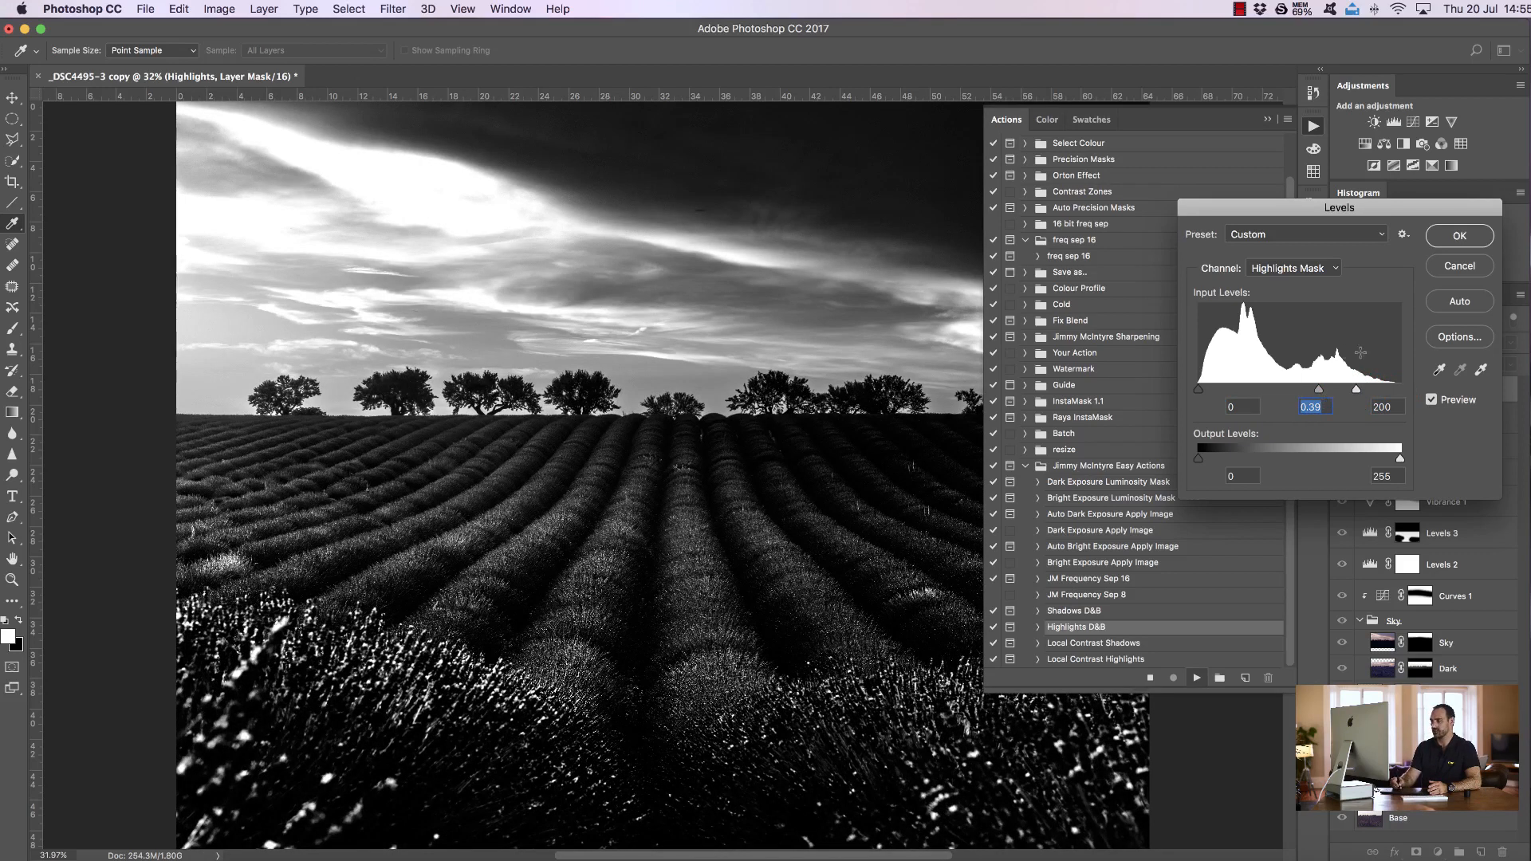
left_click(1458, 238)
left_click(1268, 120)
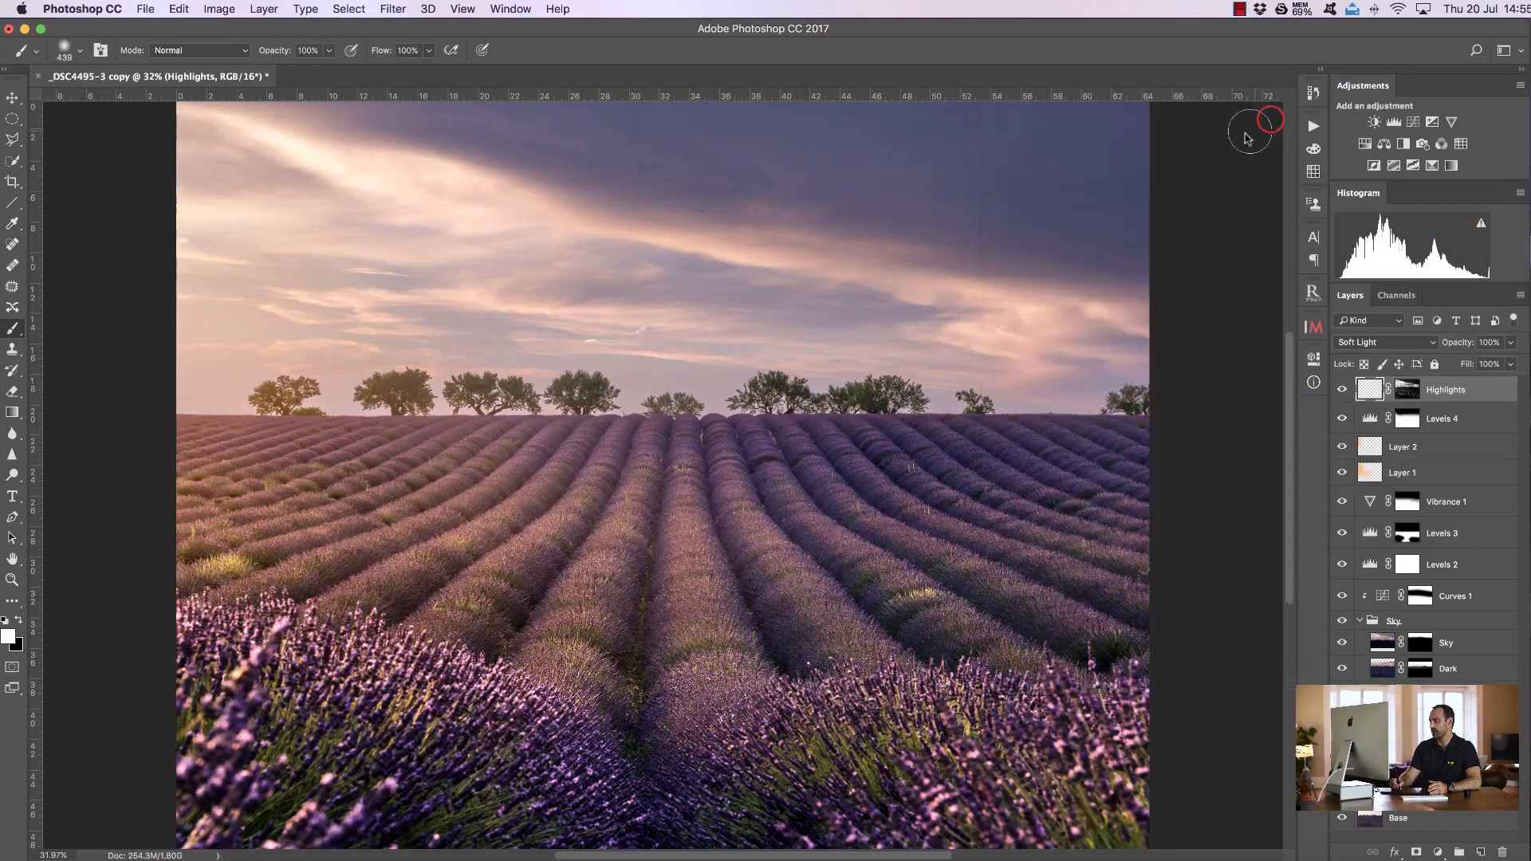
Paint across the clouds on the Highlights layer with a large brush and lower its opacity to 65%
left_click(19, 621)
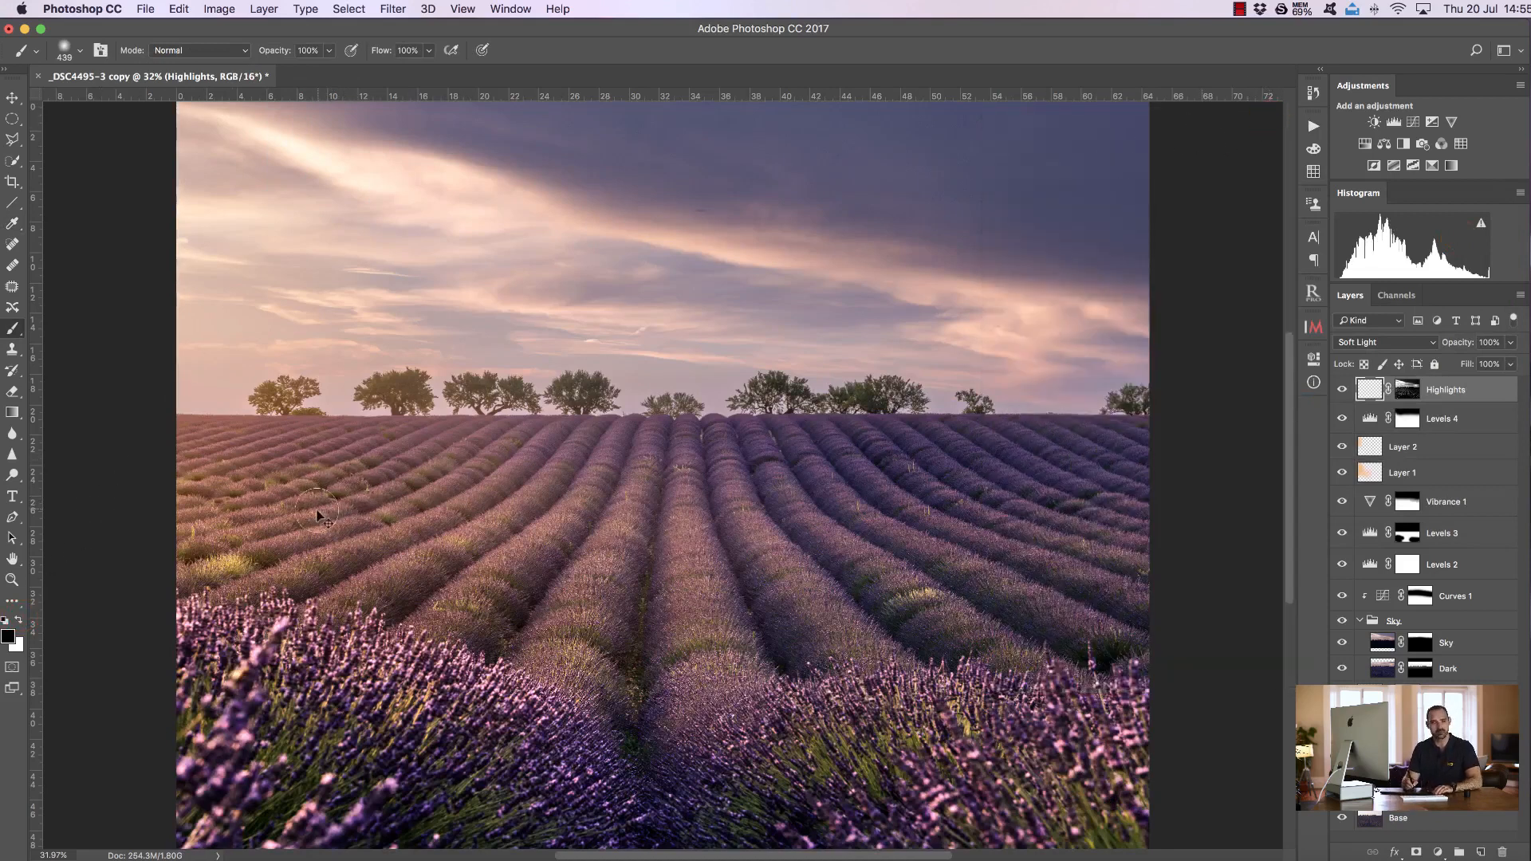
left_click_drag(330, 502, 478, 497)
mouse_move(207, 154)
left_mouse_down()
mouse_move(228, 185)
mouse_move(350, 174)
mouse_move(459, 232)
mouse_move(781, 266)
mouse_move(1124, 335)
left_mouse_up()
mouse_move(454, 243)
left_mouse_down()
mouse_move(297, 256)
mouse_move(188, 205)
mouse_move(304, 264)
mouse_move(988, 318)
mouse_move(975, 372)
mouse_move(245, 371)
mouse_move(102, 388)
left_mouse_up()
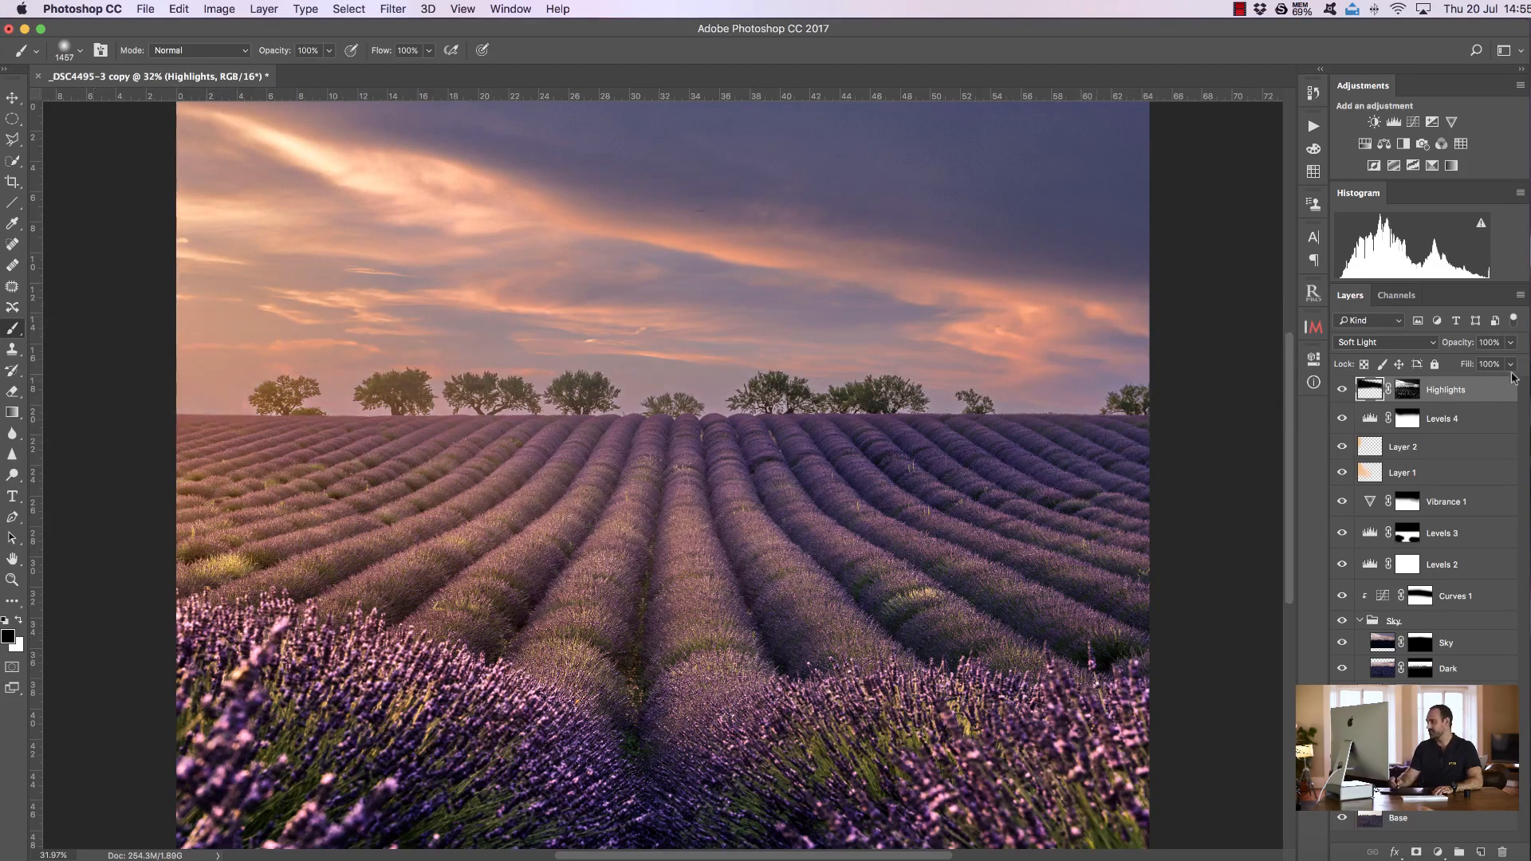
left_click_drag(1474, 351, 1424, 343)
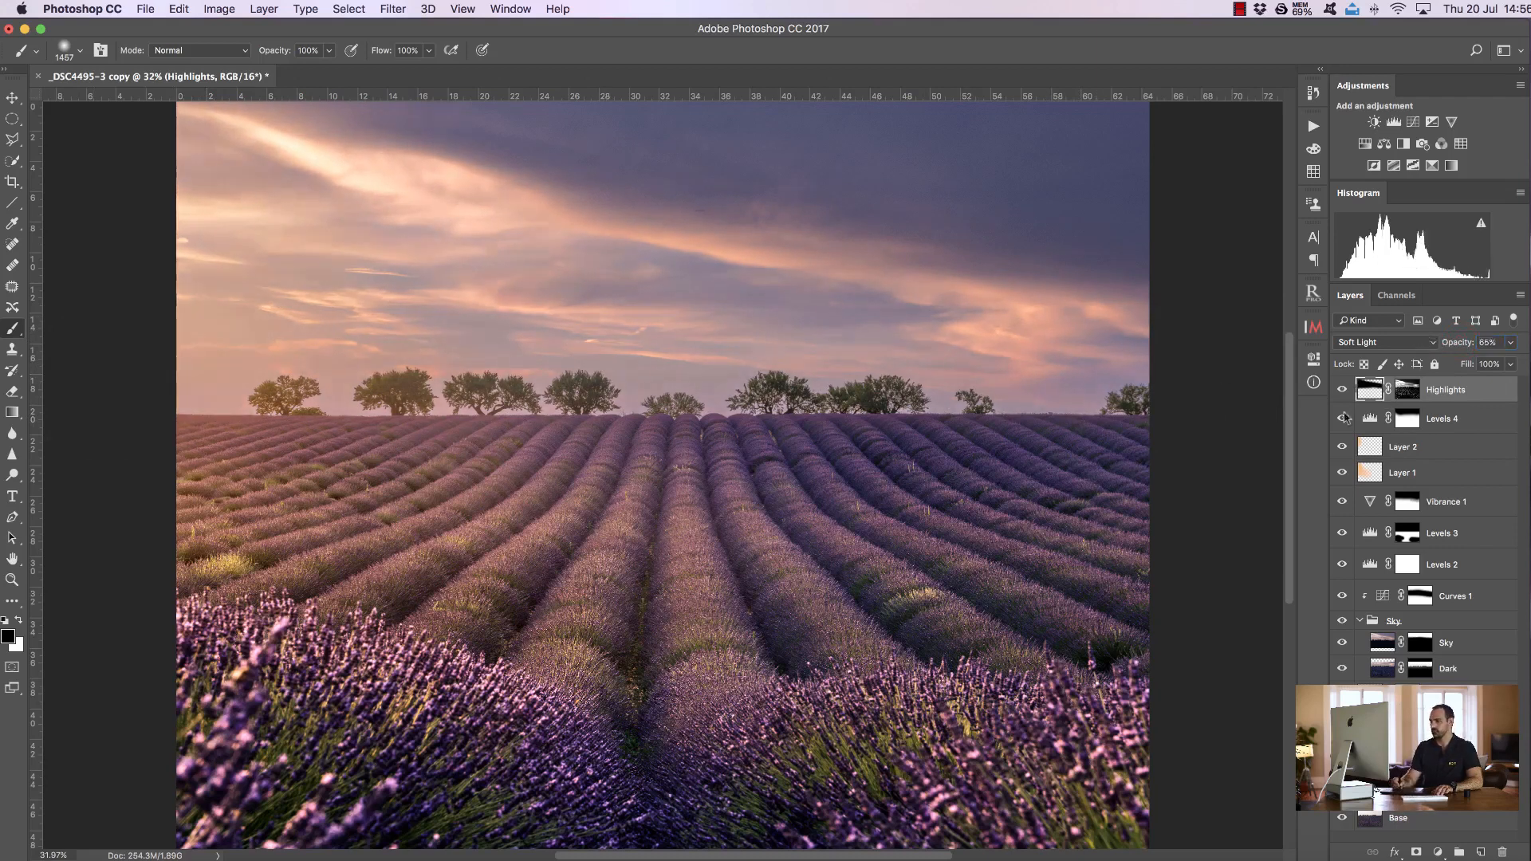
Paint black at 50% opacity on the Highlights mask along the horizon and upper sky
left_click(1407, 388)
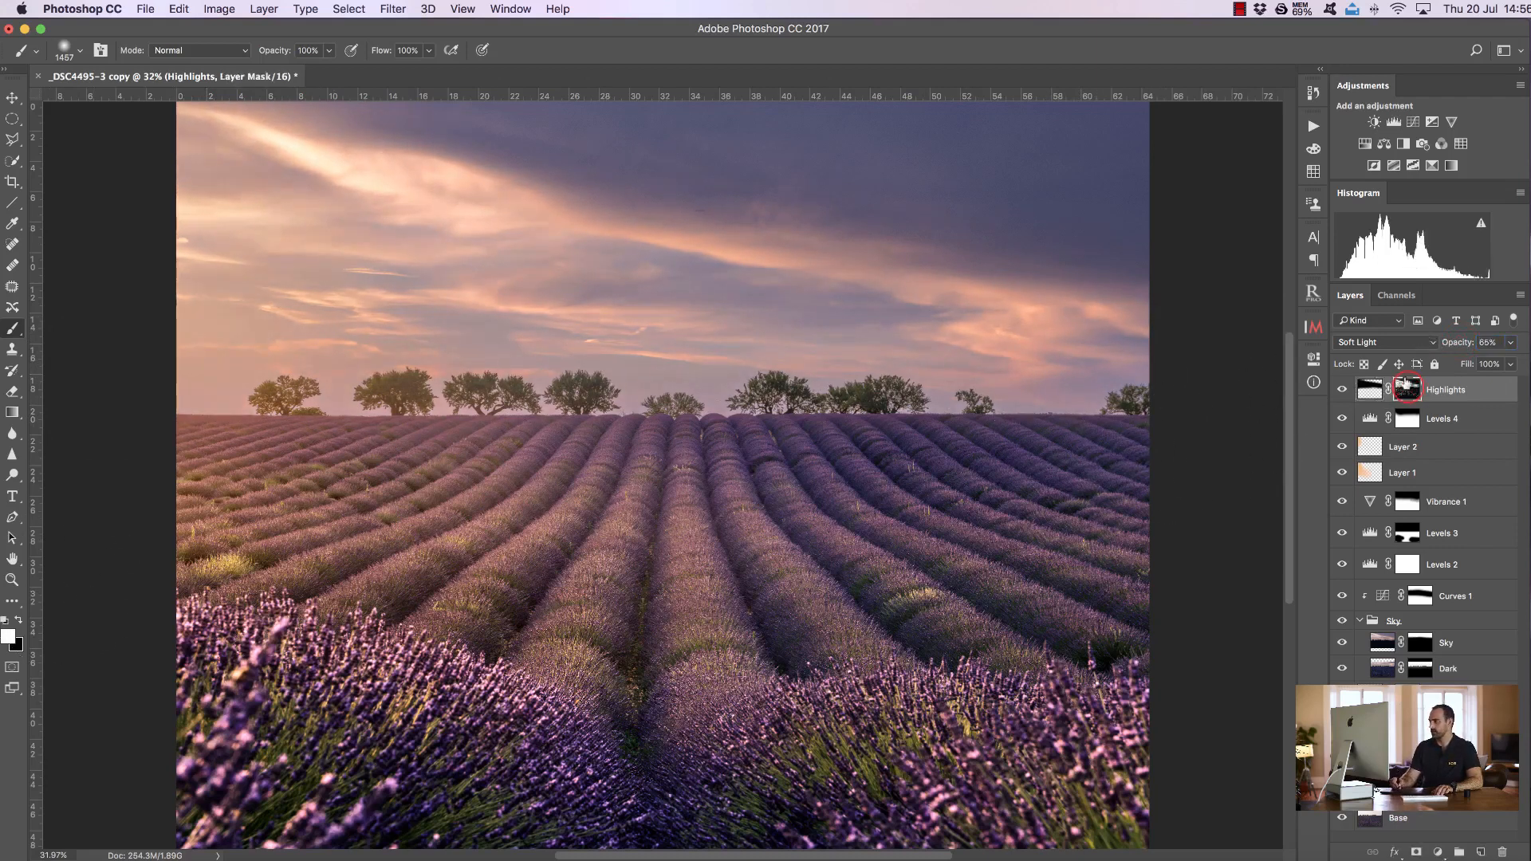
left_click(20, 621)
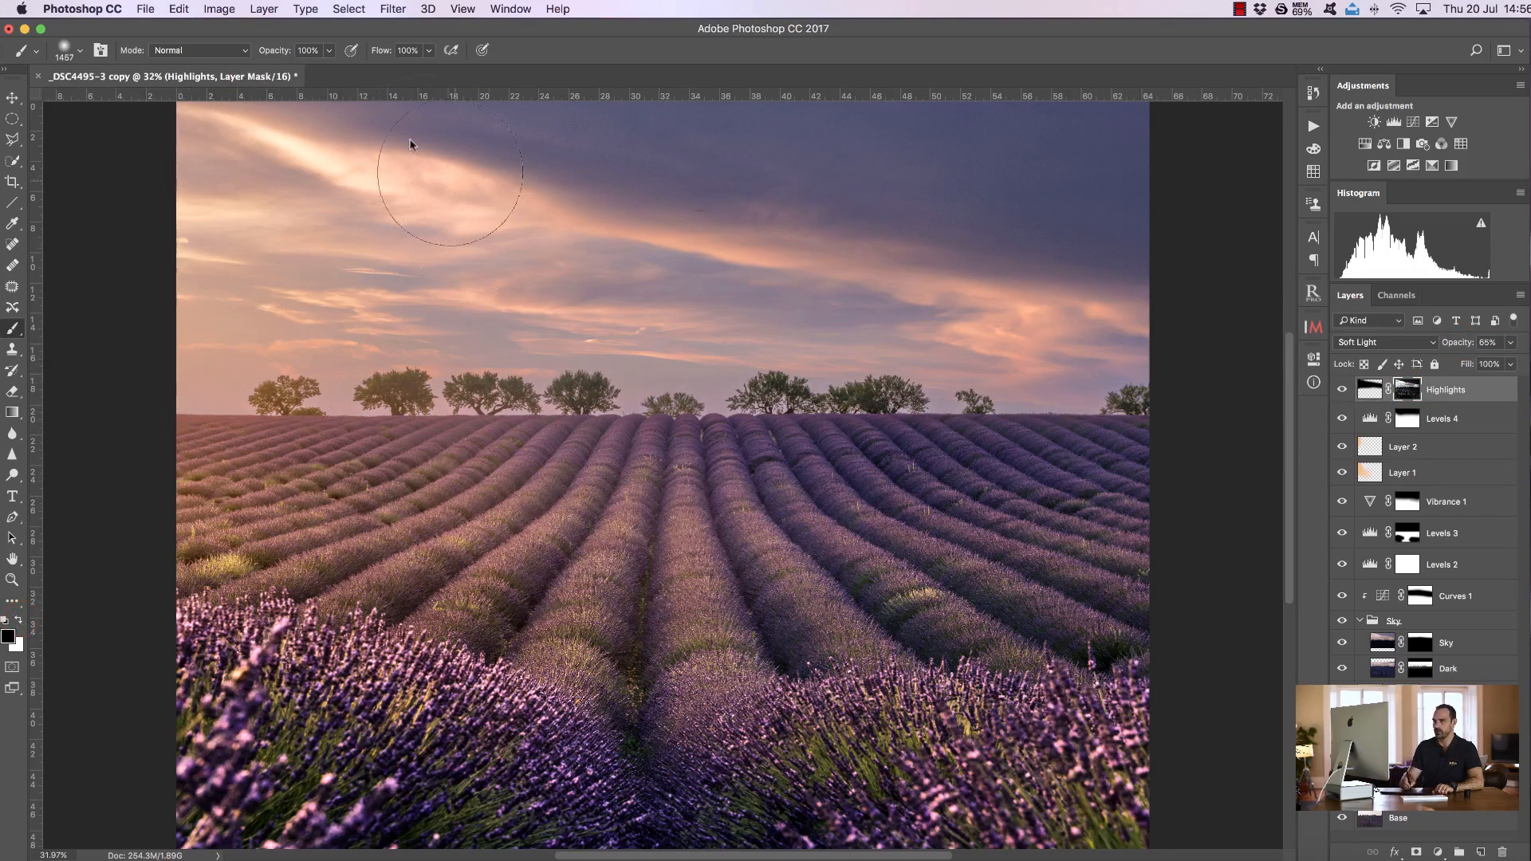
key("5")
mouse_move(134, 440)
left_mouse_down()
mouse_move(480, 410)
mouse_move(893, 443)
mouse_move(1102, 440)
left_mouse_up()
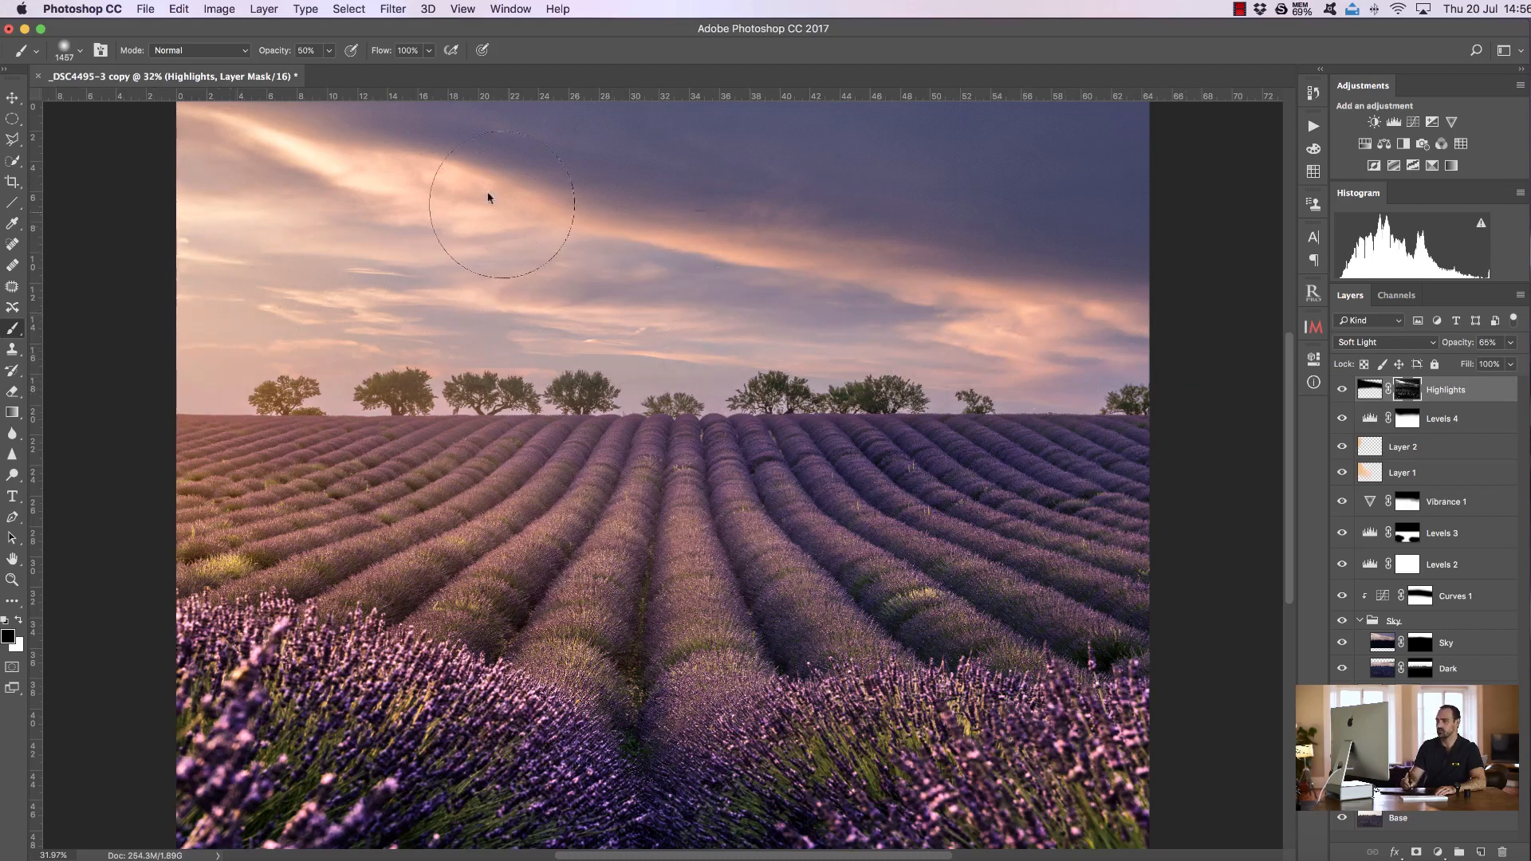
left_click_drag(527, 106, 644, 123)
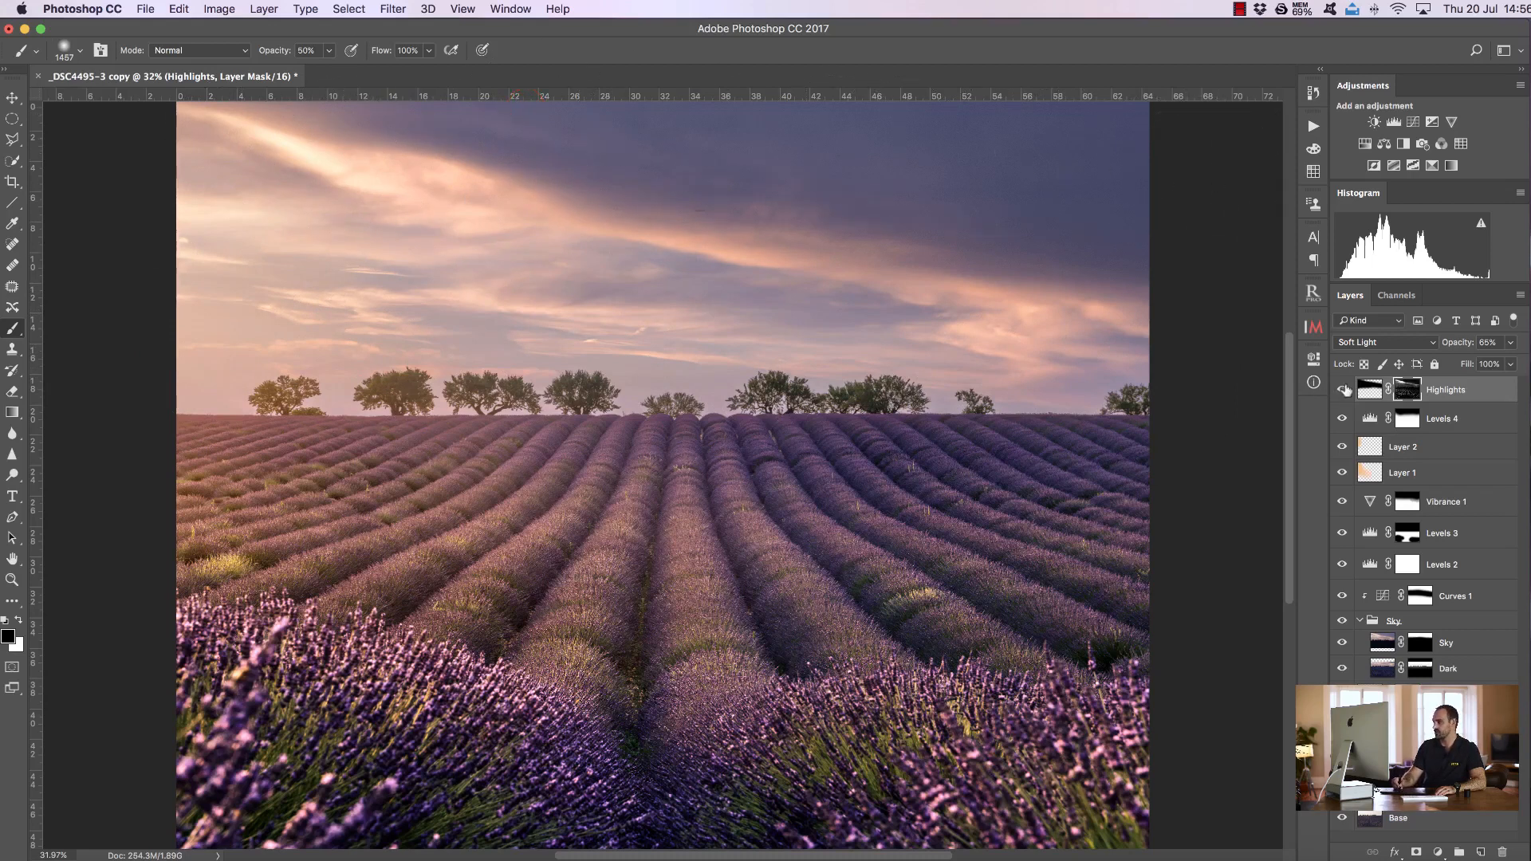
Toggle the Highlights layer's visibility repeatedly to compare the image with and without it
left_click(1342, 391)
left_click(1342, 391)
left_click(1341, 390)
left_click(1341, 390)
left_click(1339, 390)
left_click(1339, 390)
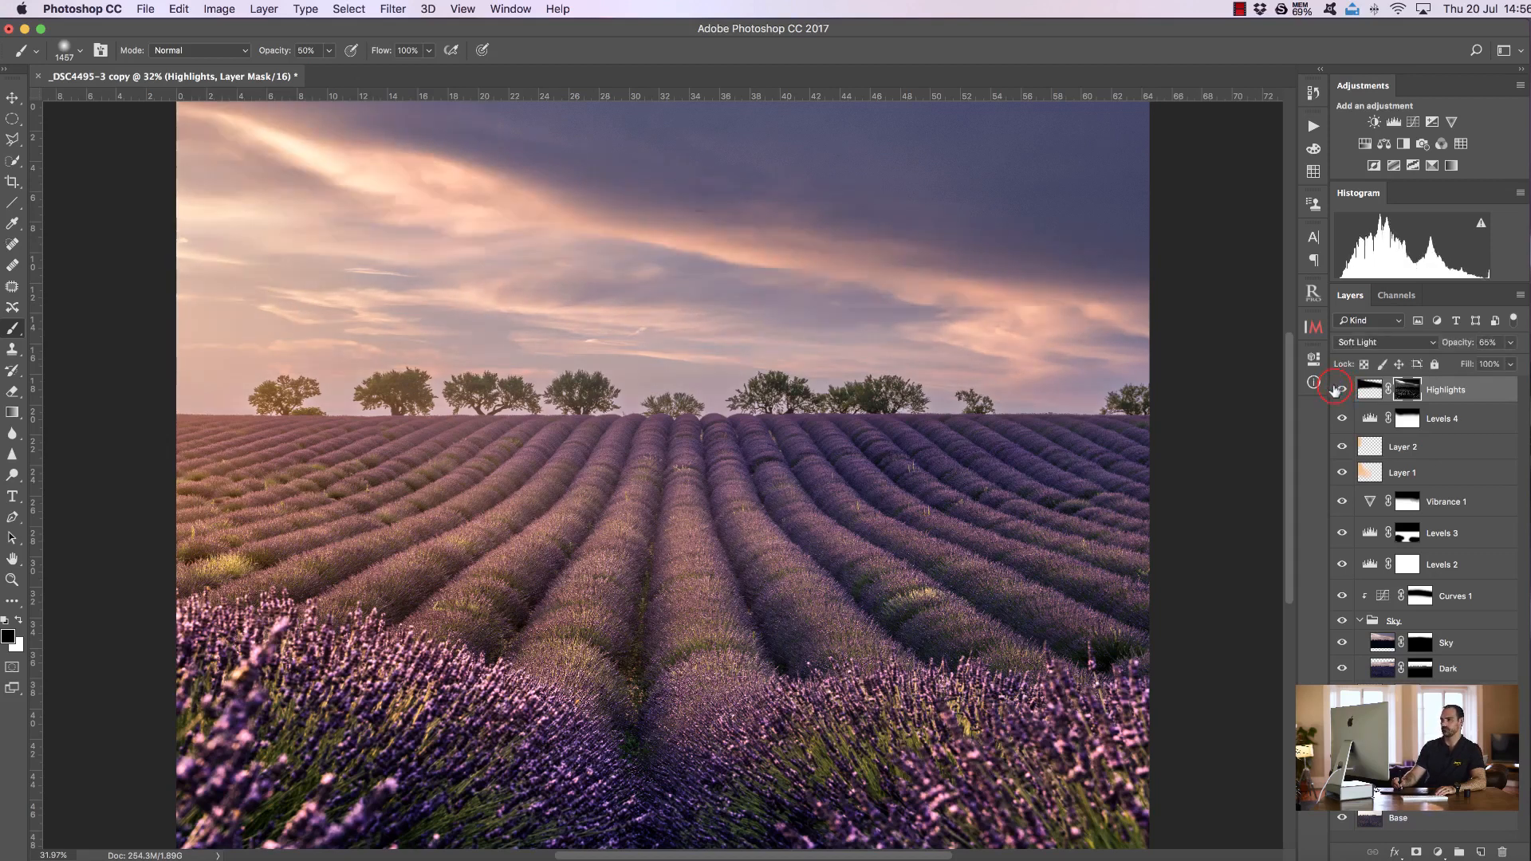
left_click(1336, 390)
left_click(1336, 391)
left_click(1342, 390)
left_click(1340, 390)
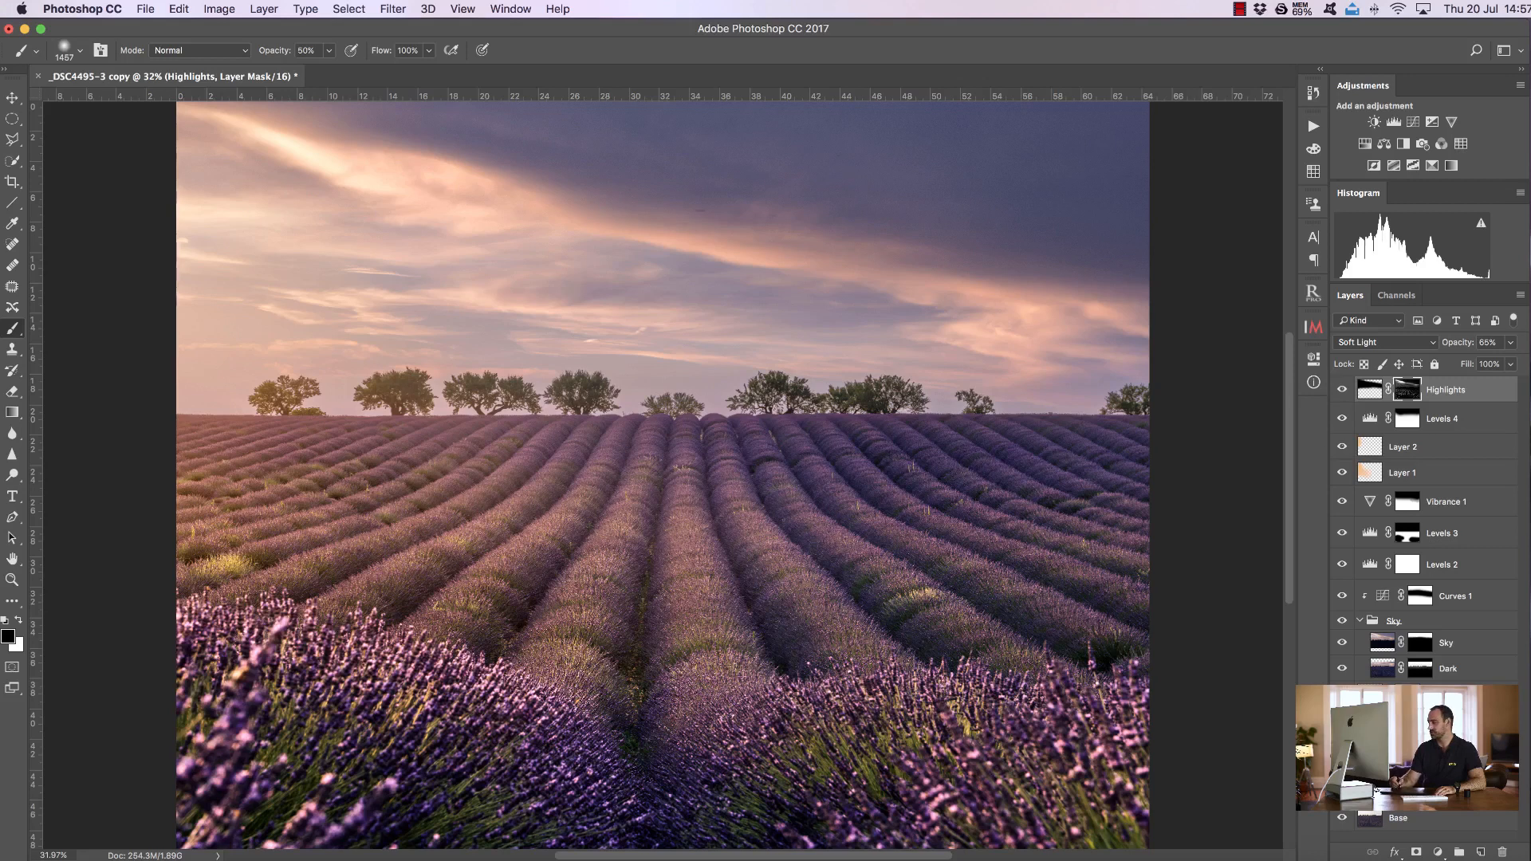
Add a new empty layer and clone-stamp over the small dark speck in the upper sky, undoing the first stroke
left_click(1483, 852)
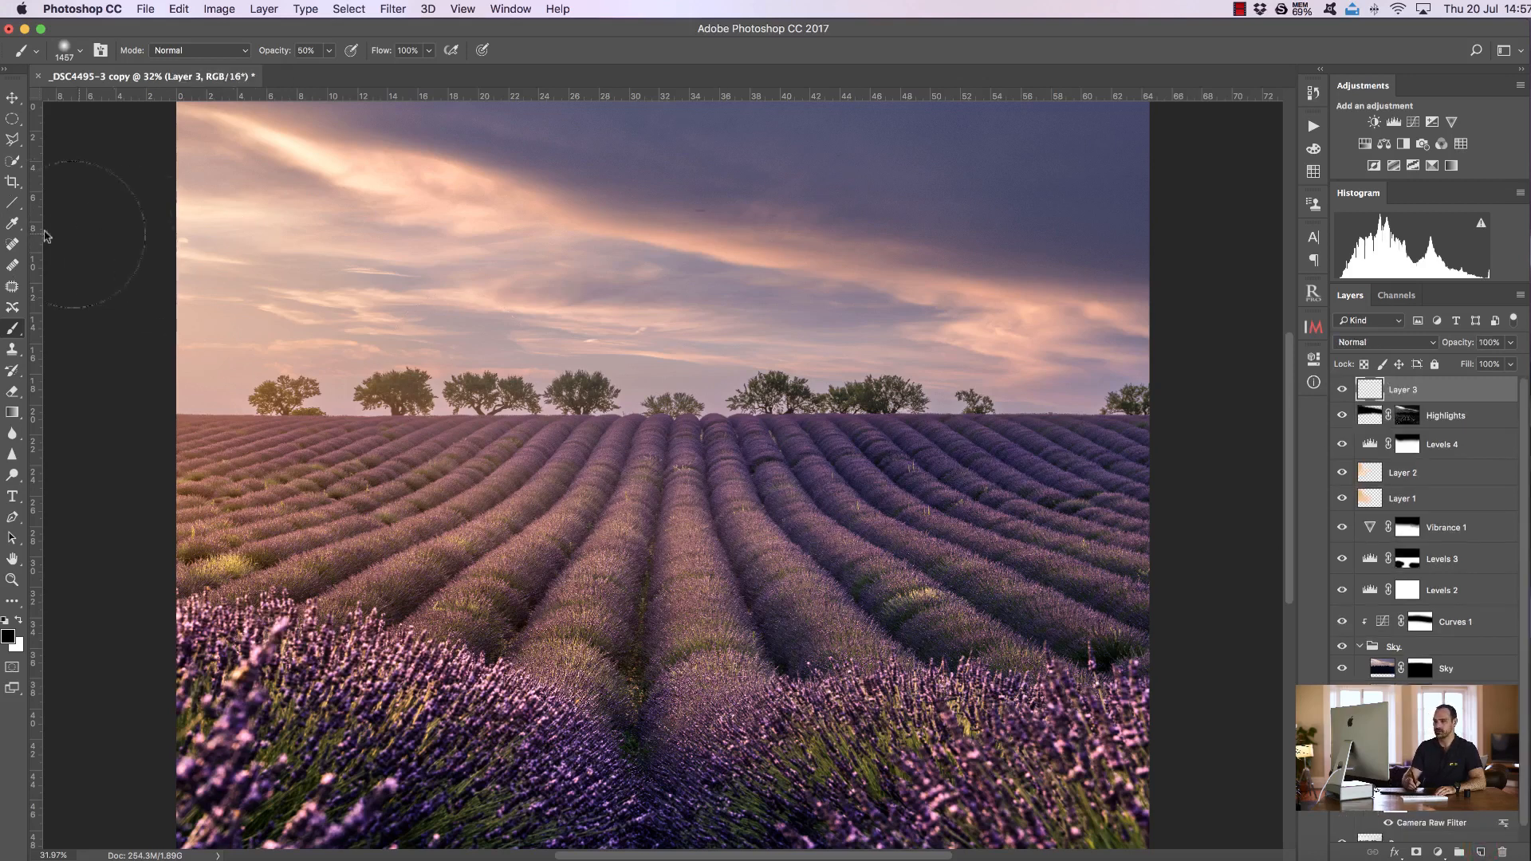
left_click(12, 580)
left_click_drag(694, 147, 760, 150)
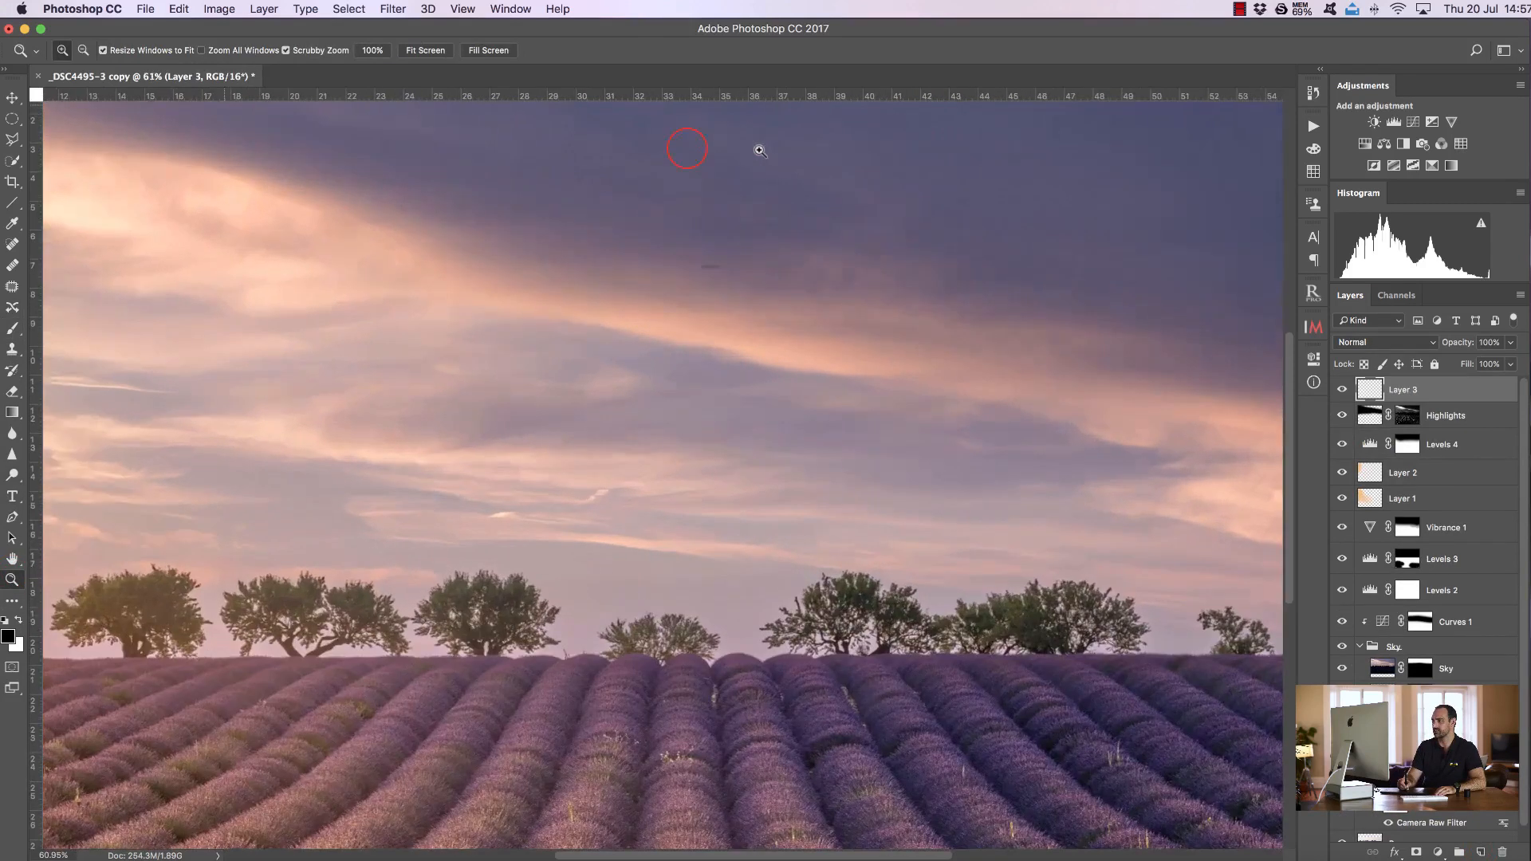
left_click(772, 153)
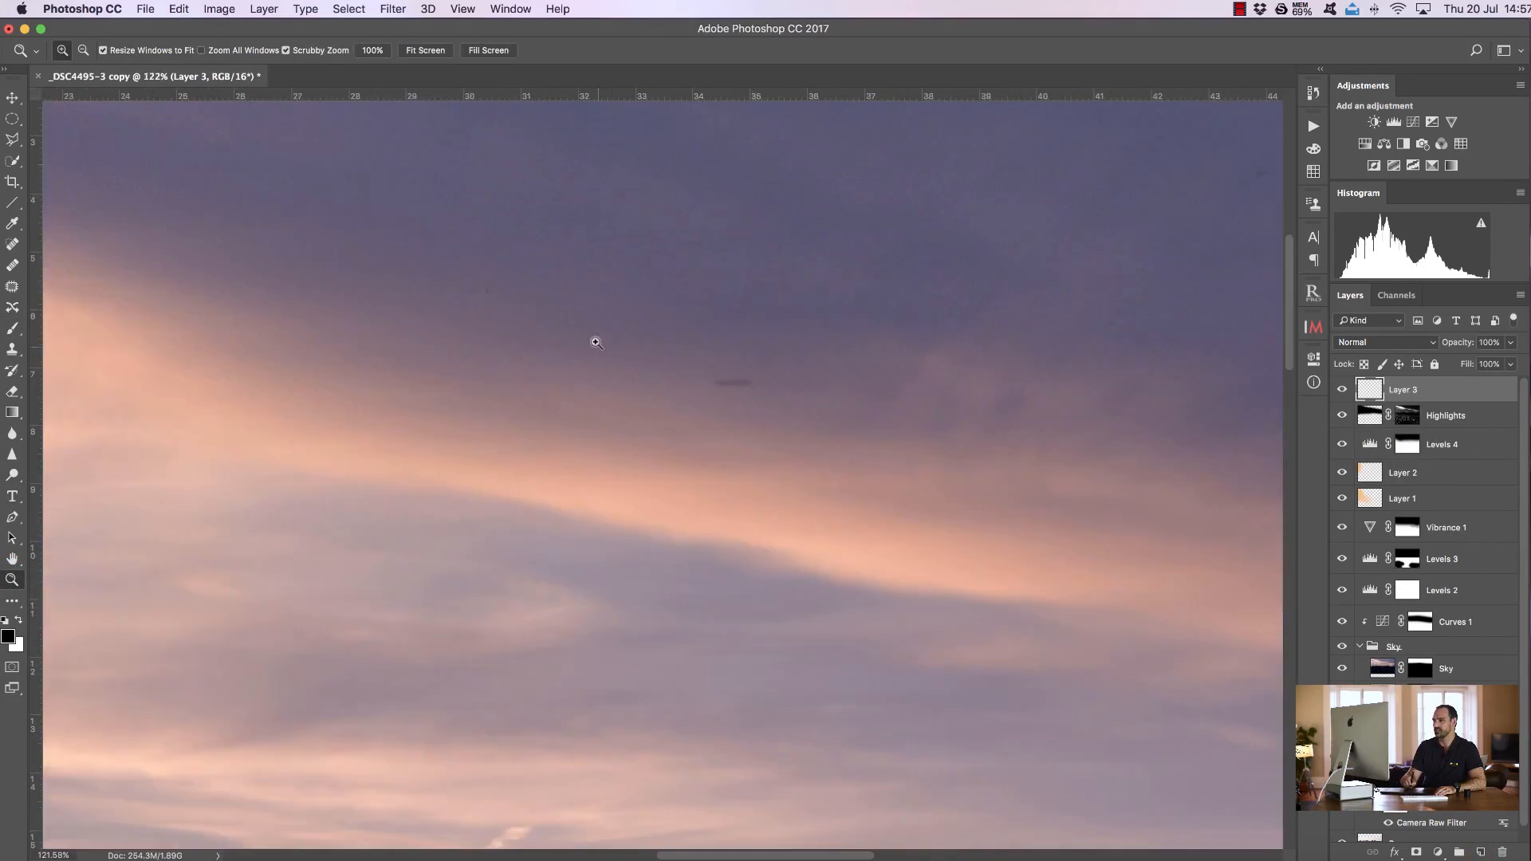
scroll(1293, 351, "up", 5)
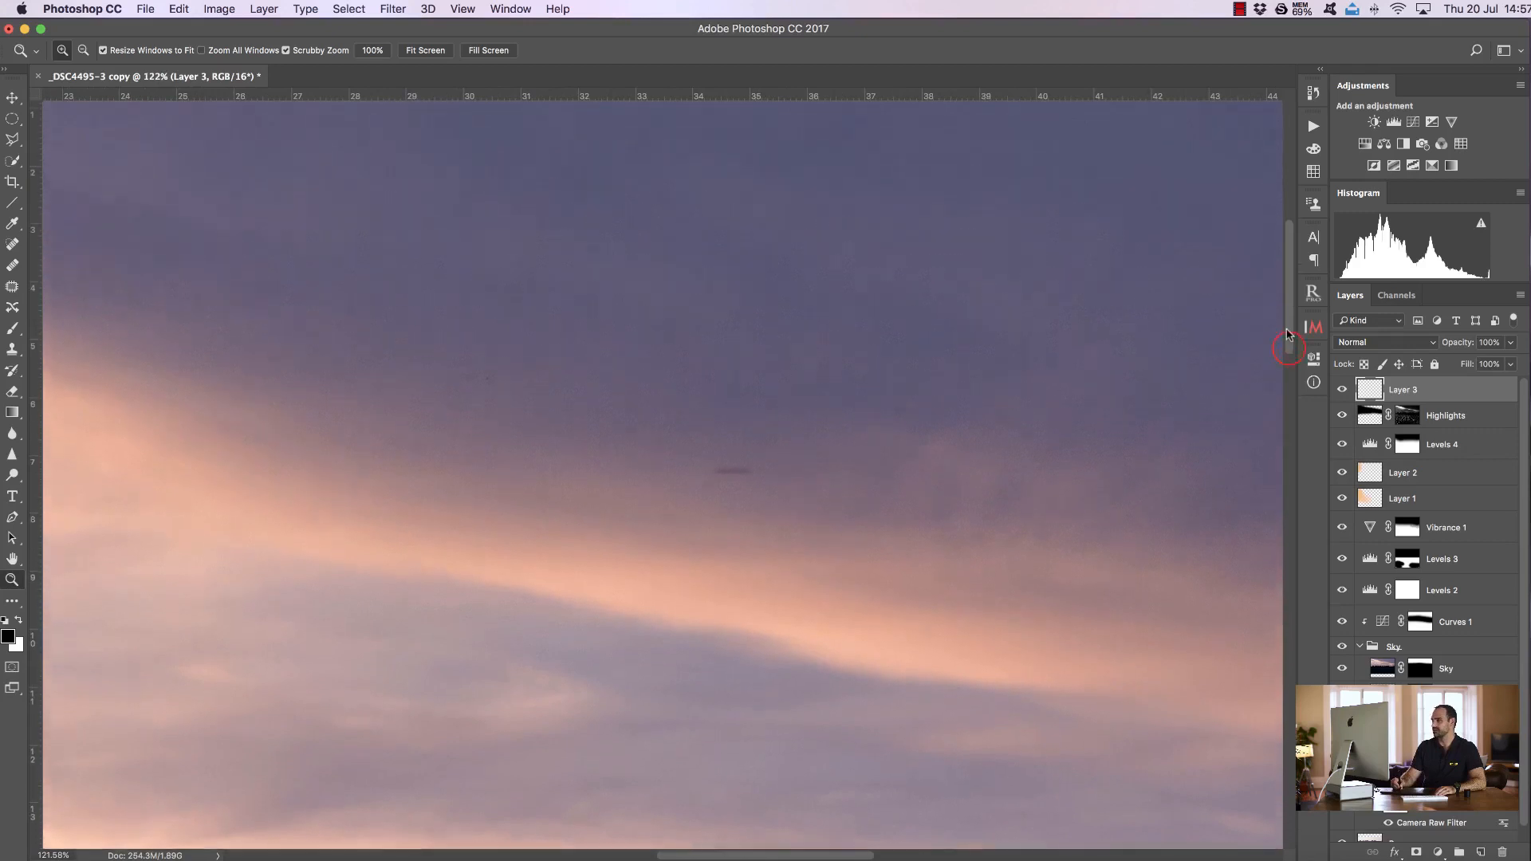
left_click(11, 350)
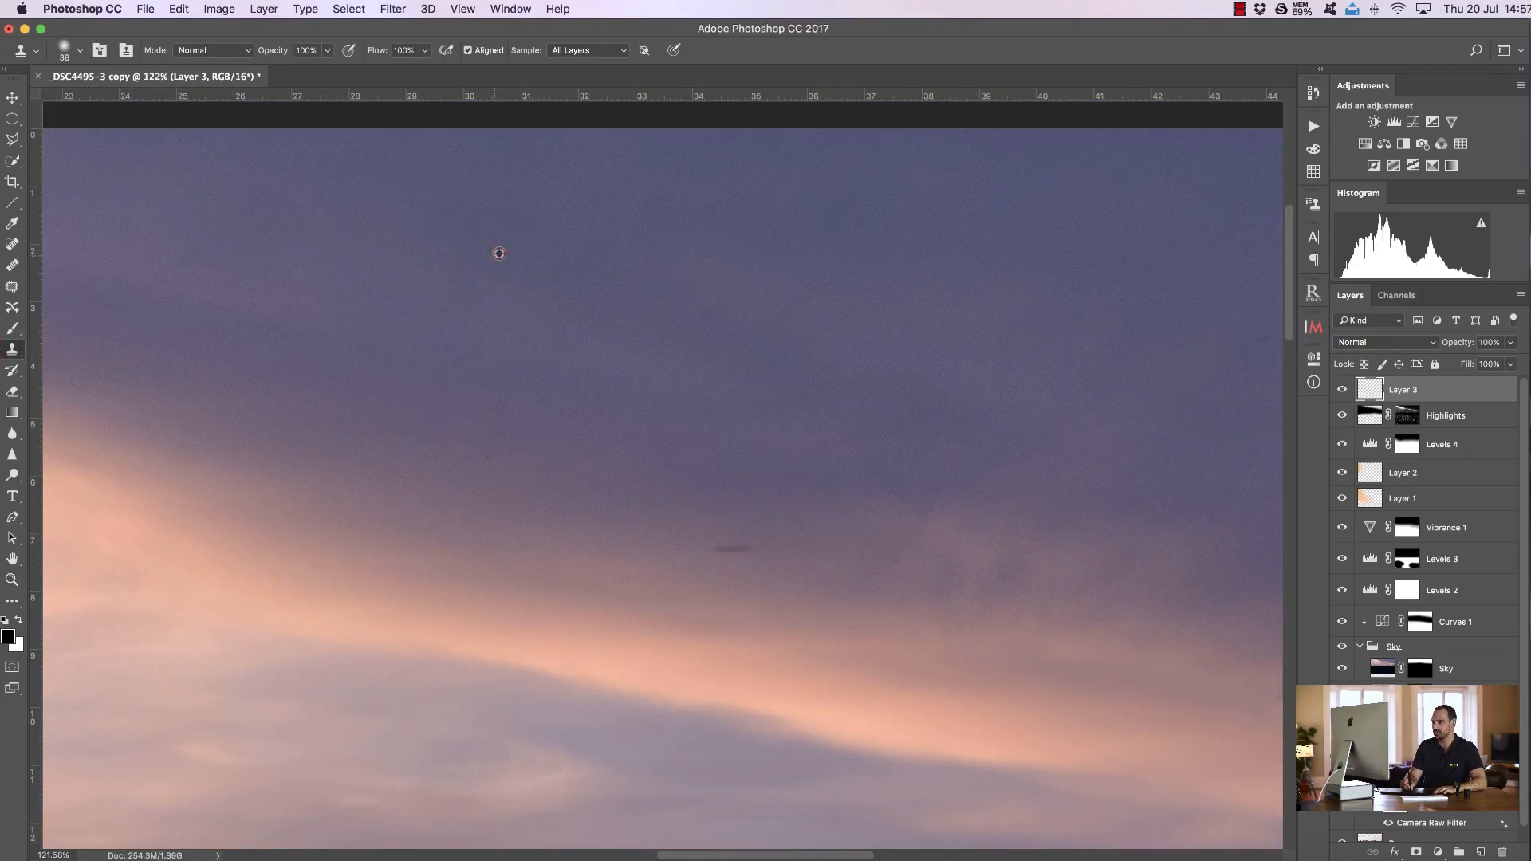
left_click(714, 546, "alt")
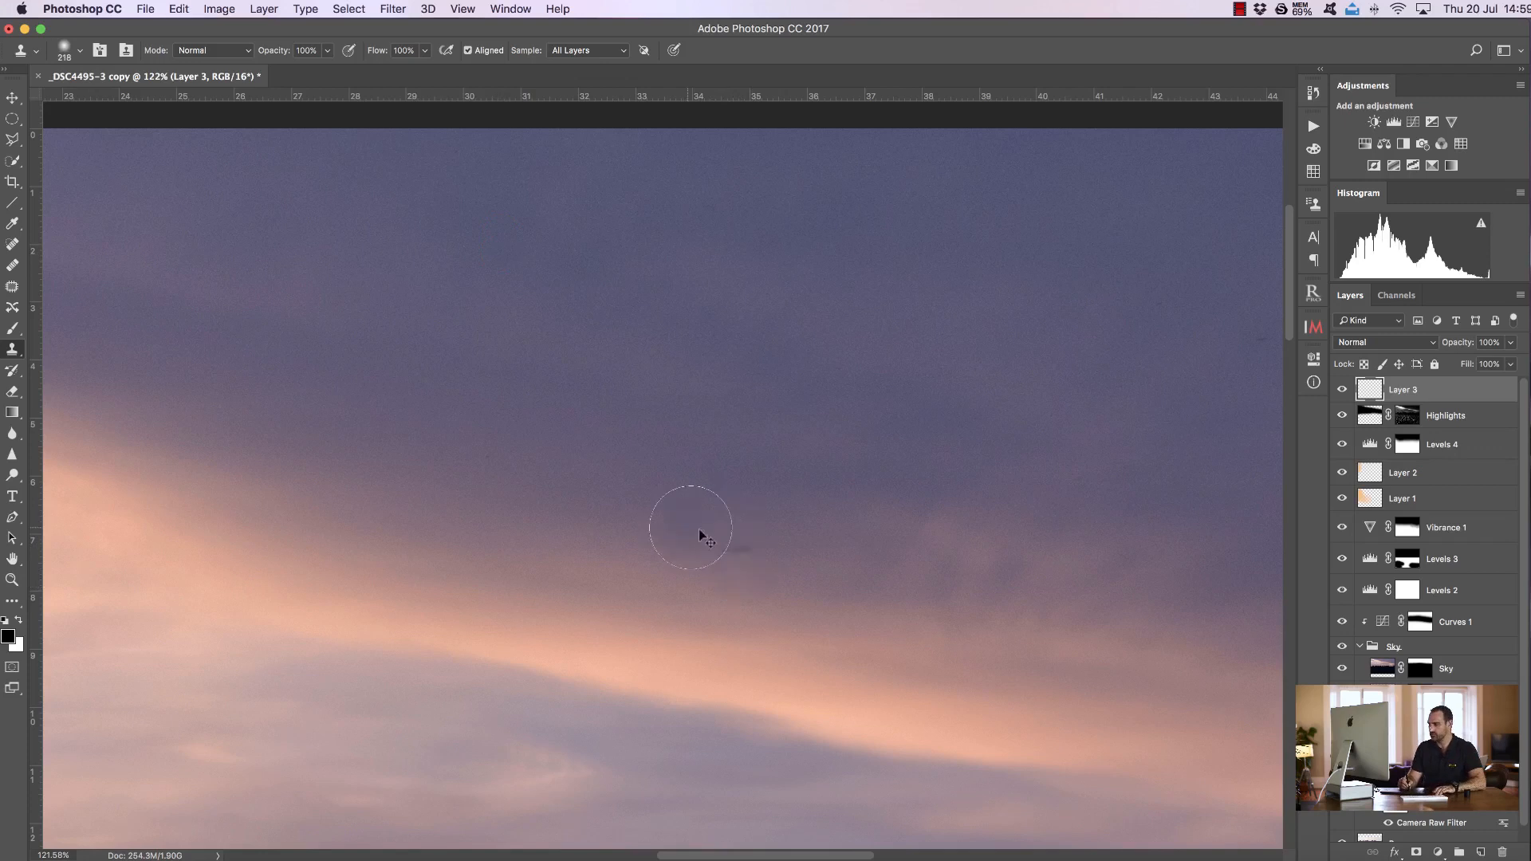
mouse_move(725, 564)
left_mouse_down()
mouse_move(638, 556)
mouse_move(740, 545)
left_mouse_up()
left_click(638, 554, "alt")
key("super+z")
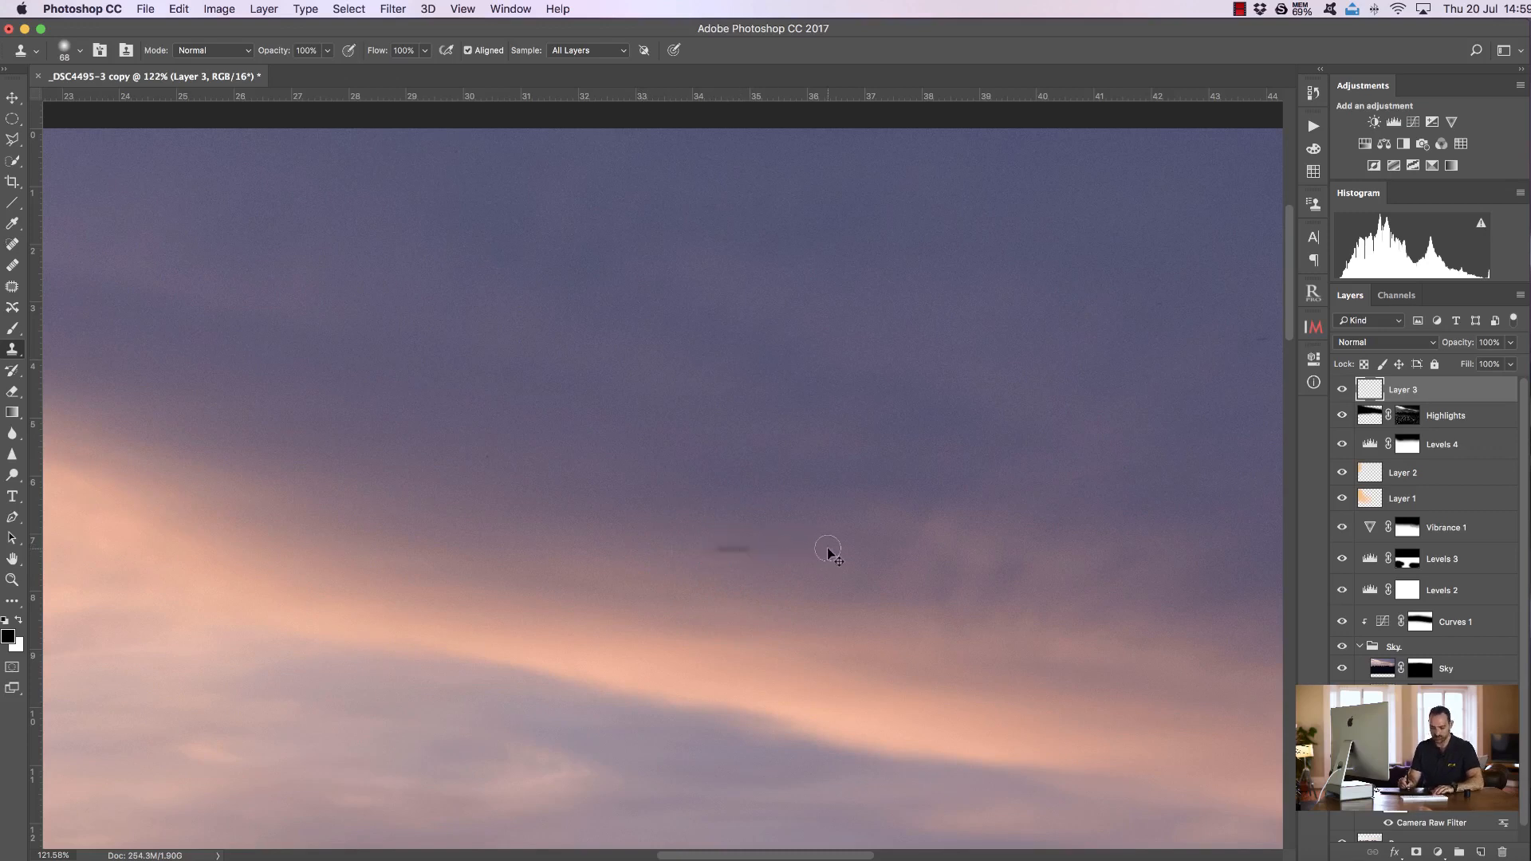
Clone over the dark speck again from a nearby sky sample
left_click(827, 550, "alt")
mouse_move(728, 553)
left_mouse_down()
mouse_move(744, 547)
mouse_move(727, 552)
left_mouse_up()
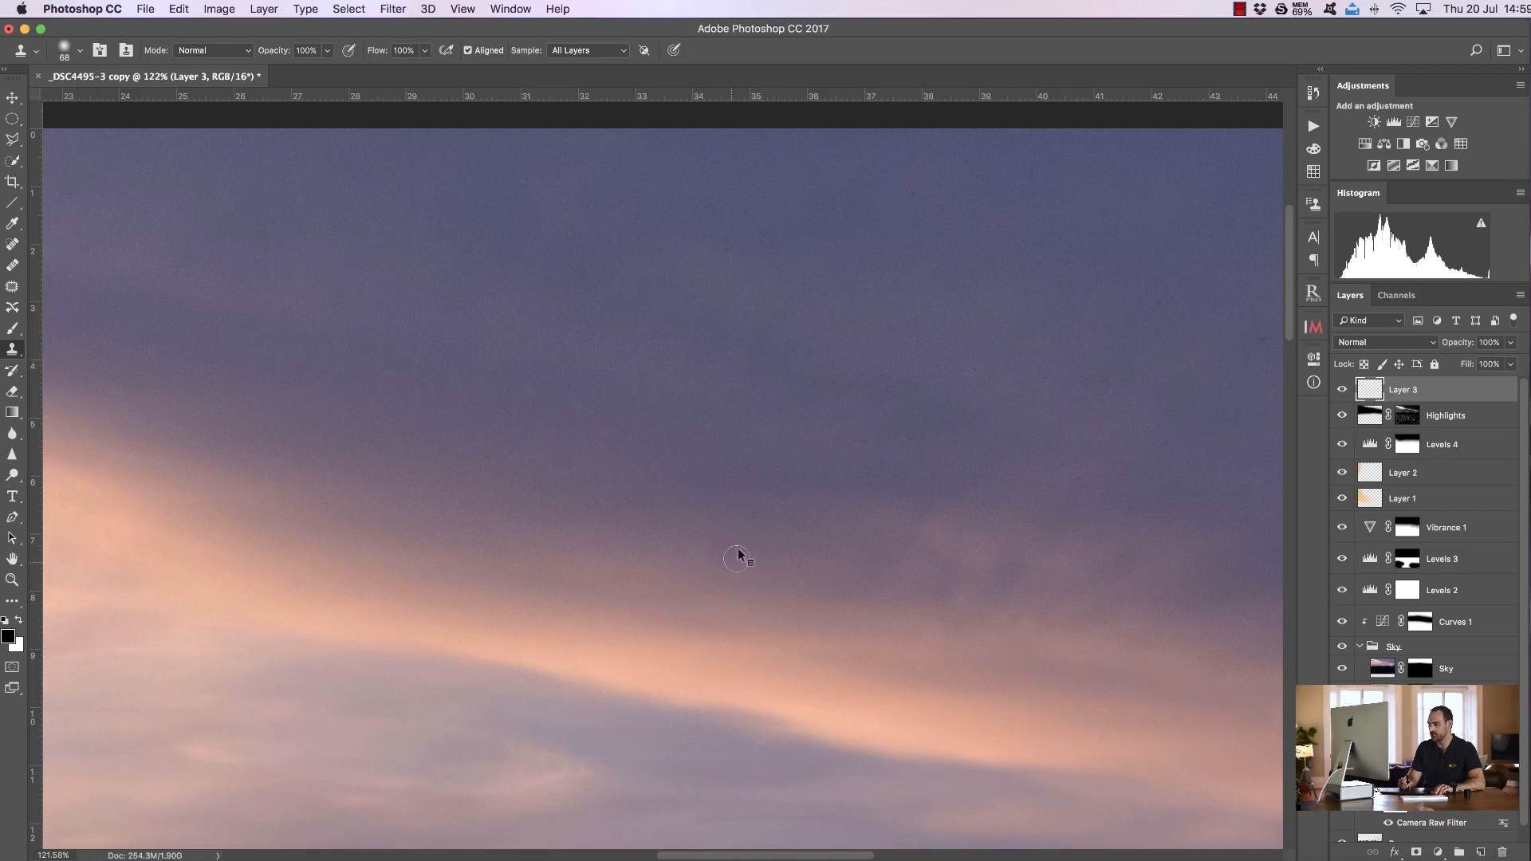
left_click(697, 582, "ctrl+alt")
left_click(659, 505)
Refine the retouched spot with further Clone Stamp passes at 50%, 30% and 20% opacity, undoing unwanted strokes
key("5")
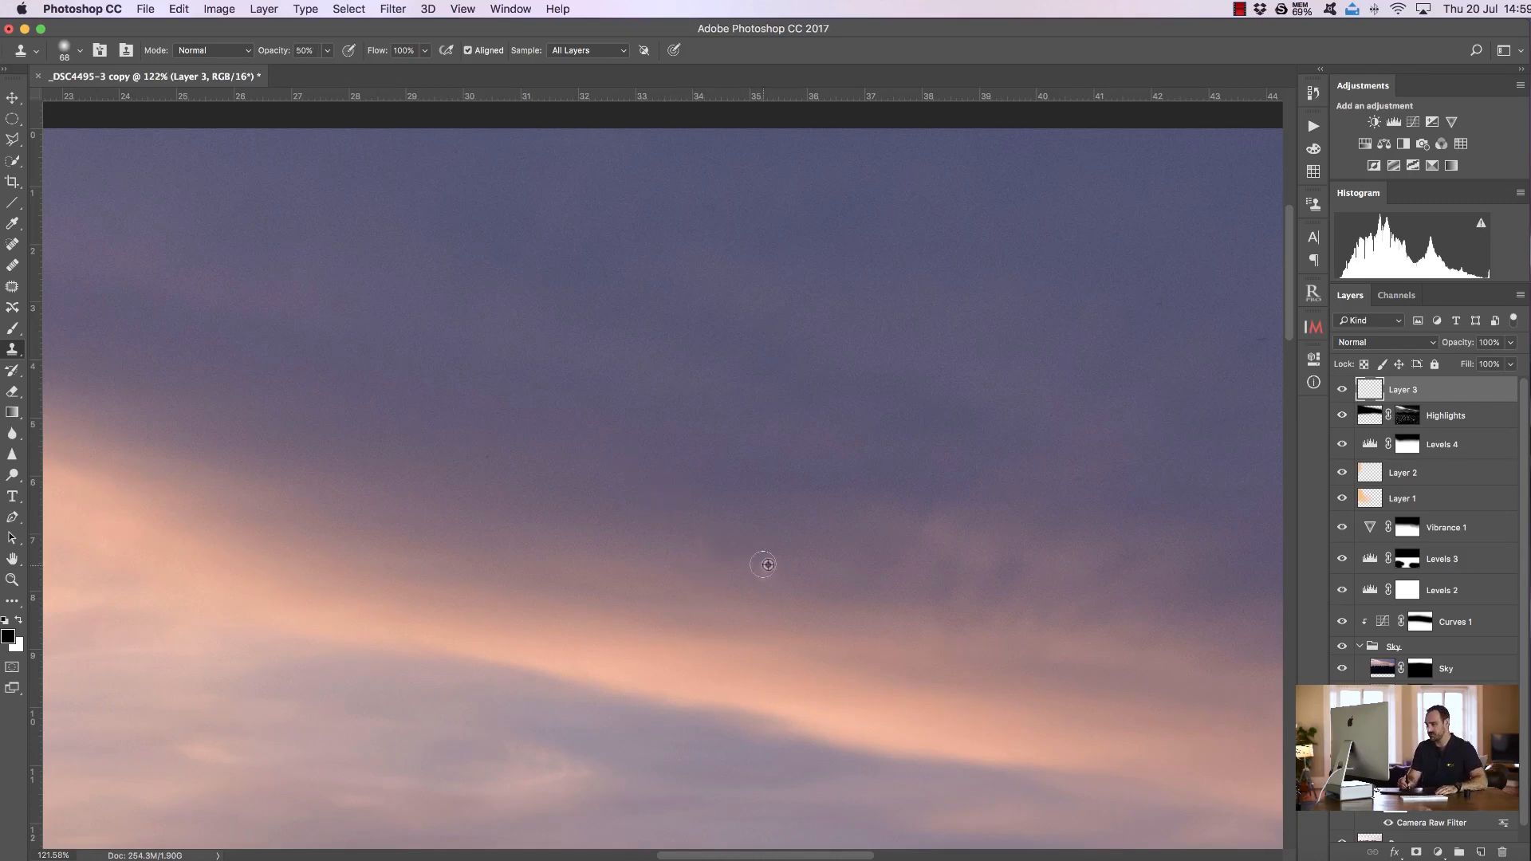
left_click(715, 548, "alt")
left_click_drag(725, 550, 745, 551)
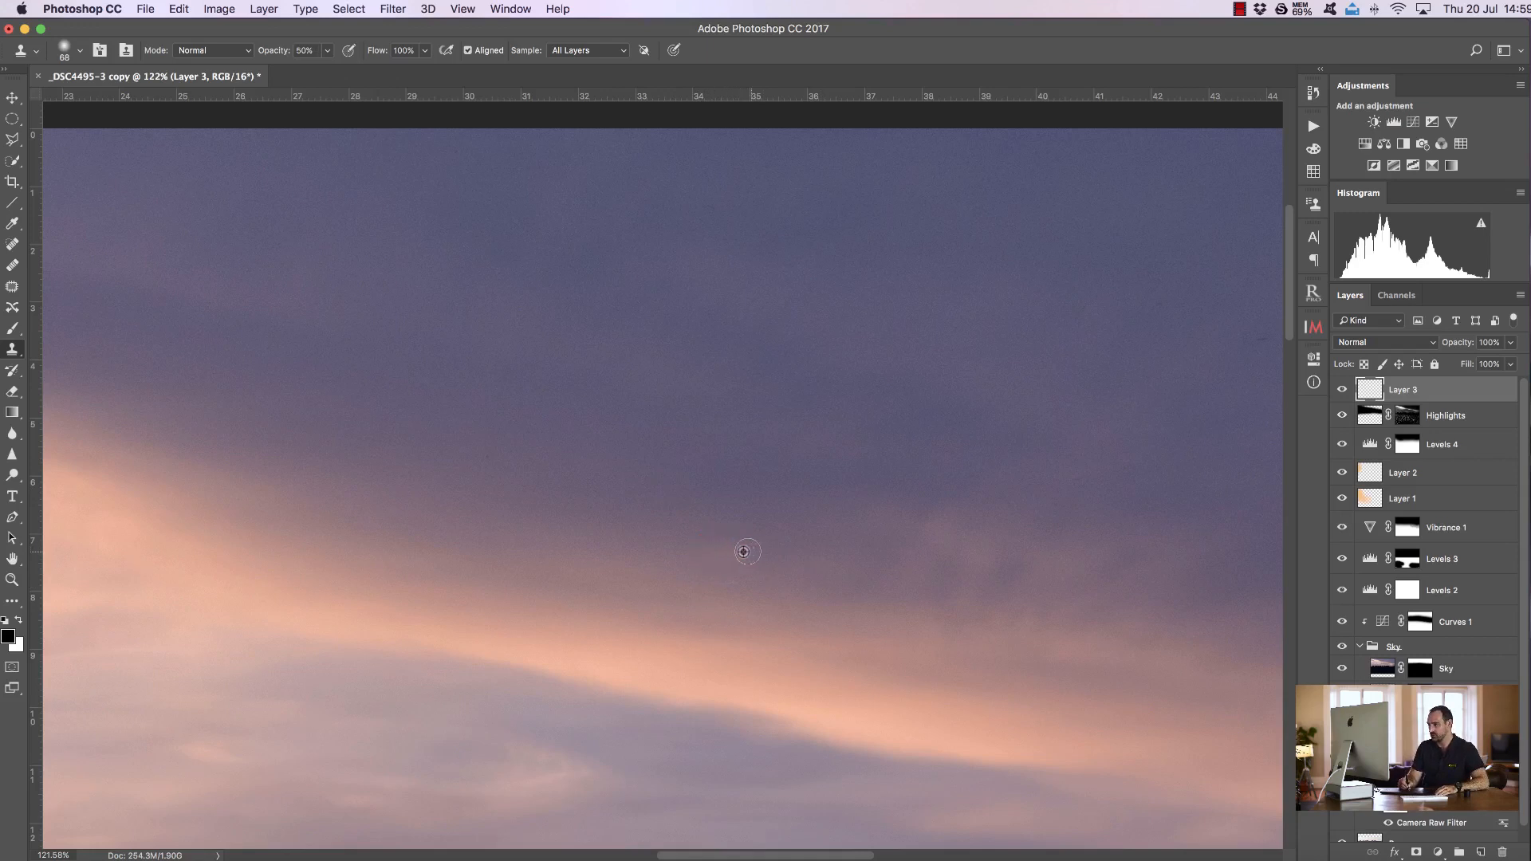
key("super+z")
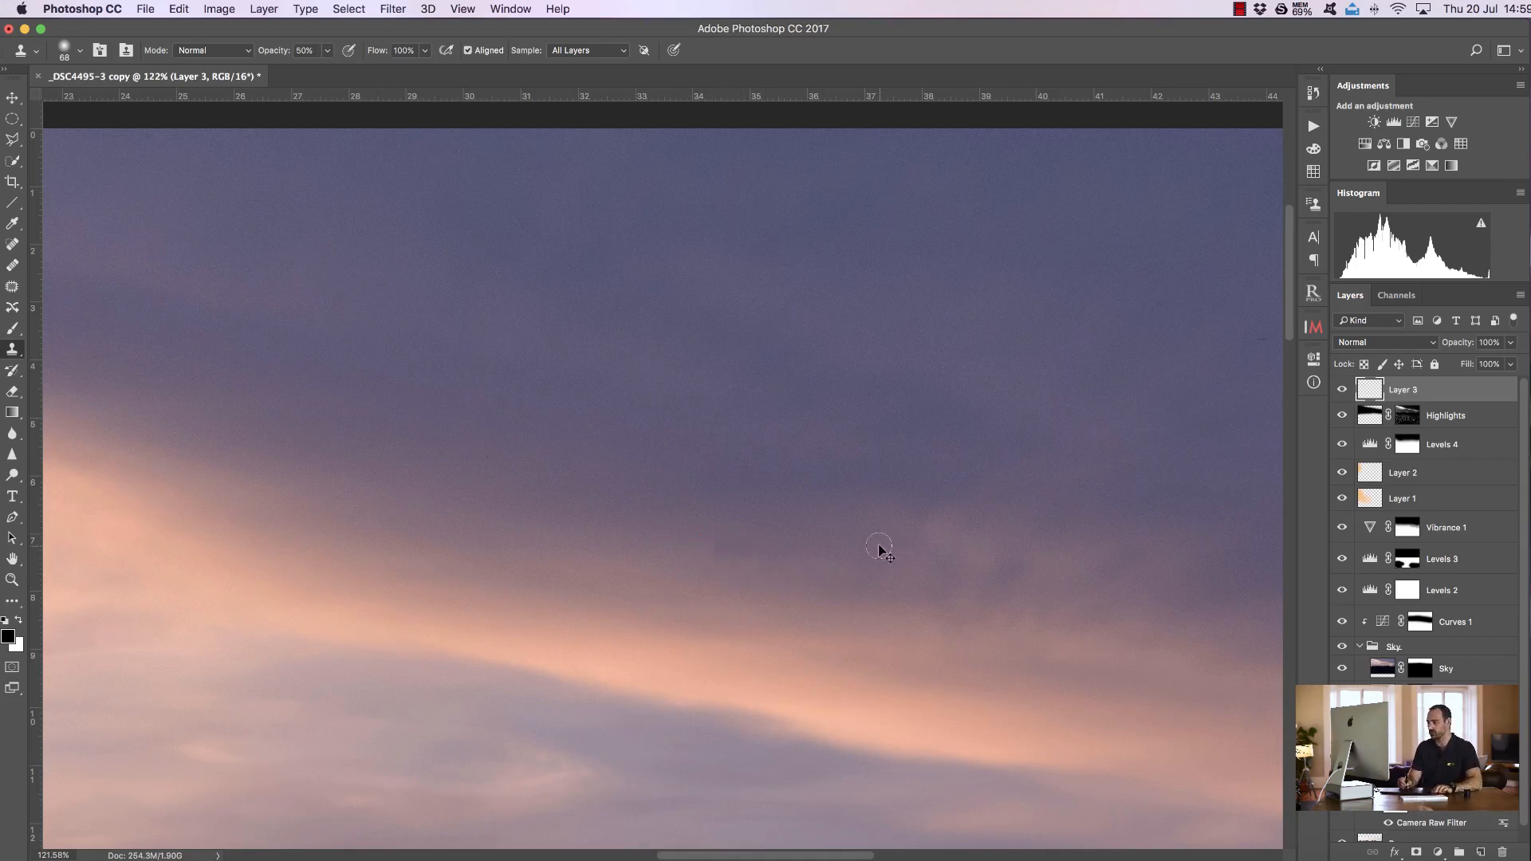
key("3")
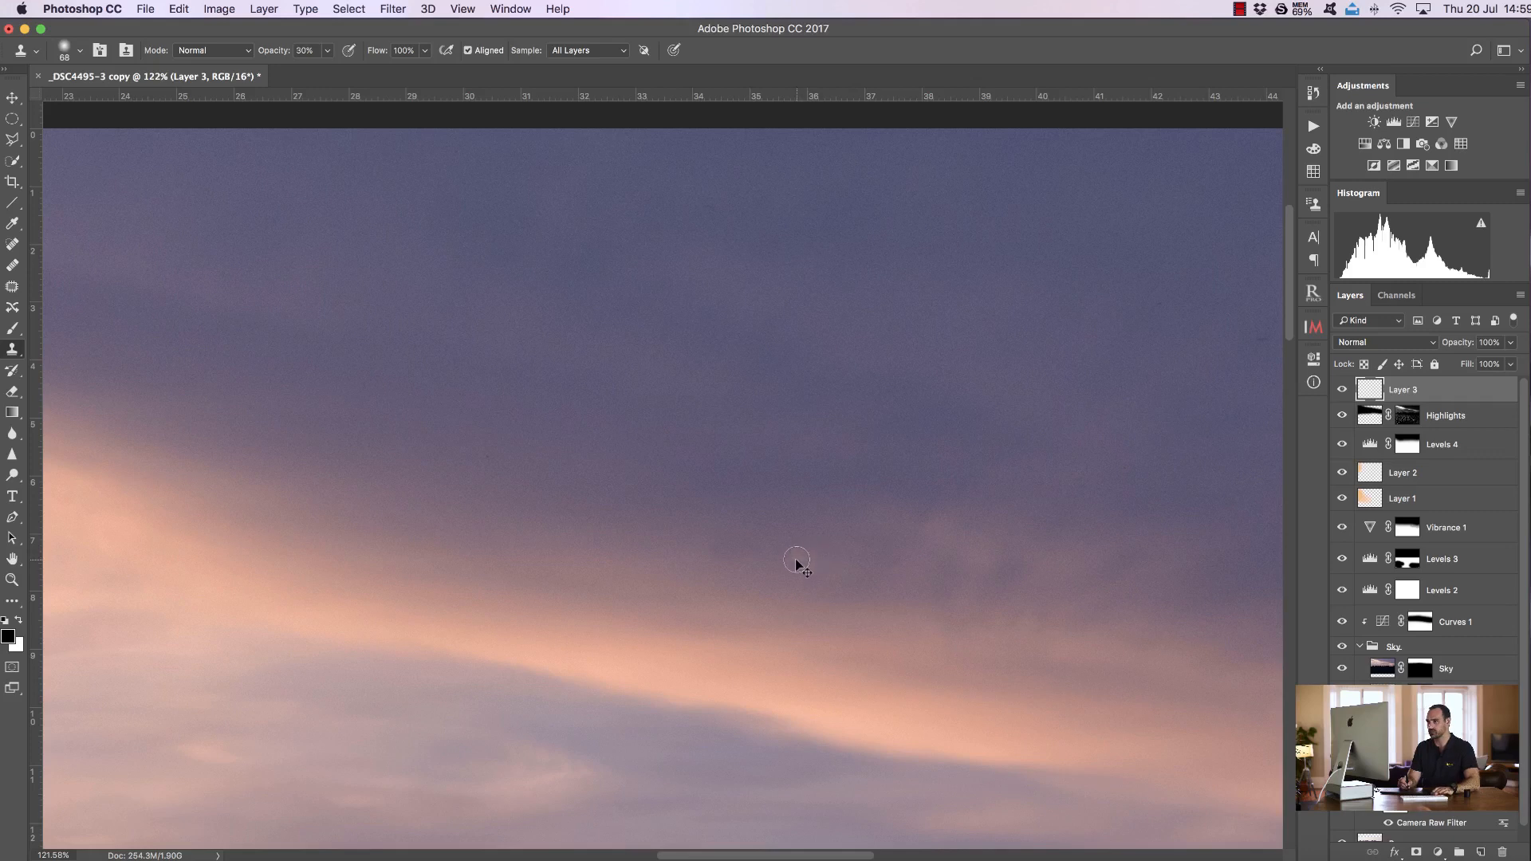
mouse_move(728, 566)
left_mouse_down()
mouse_move(718, 554)
mouse_move(745, 554)
left_mouse_up()
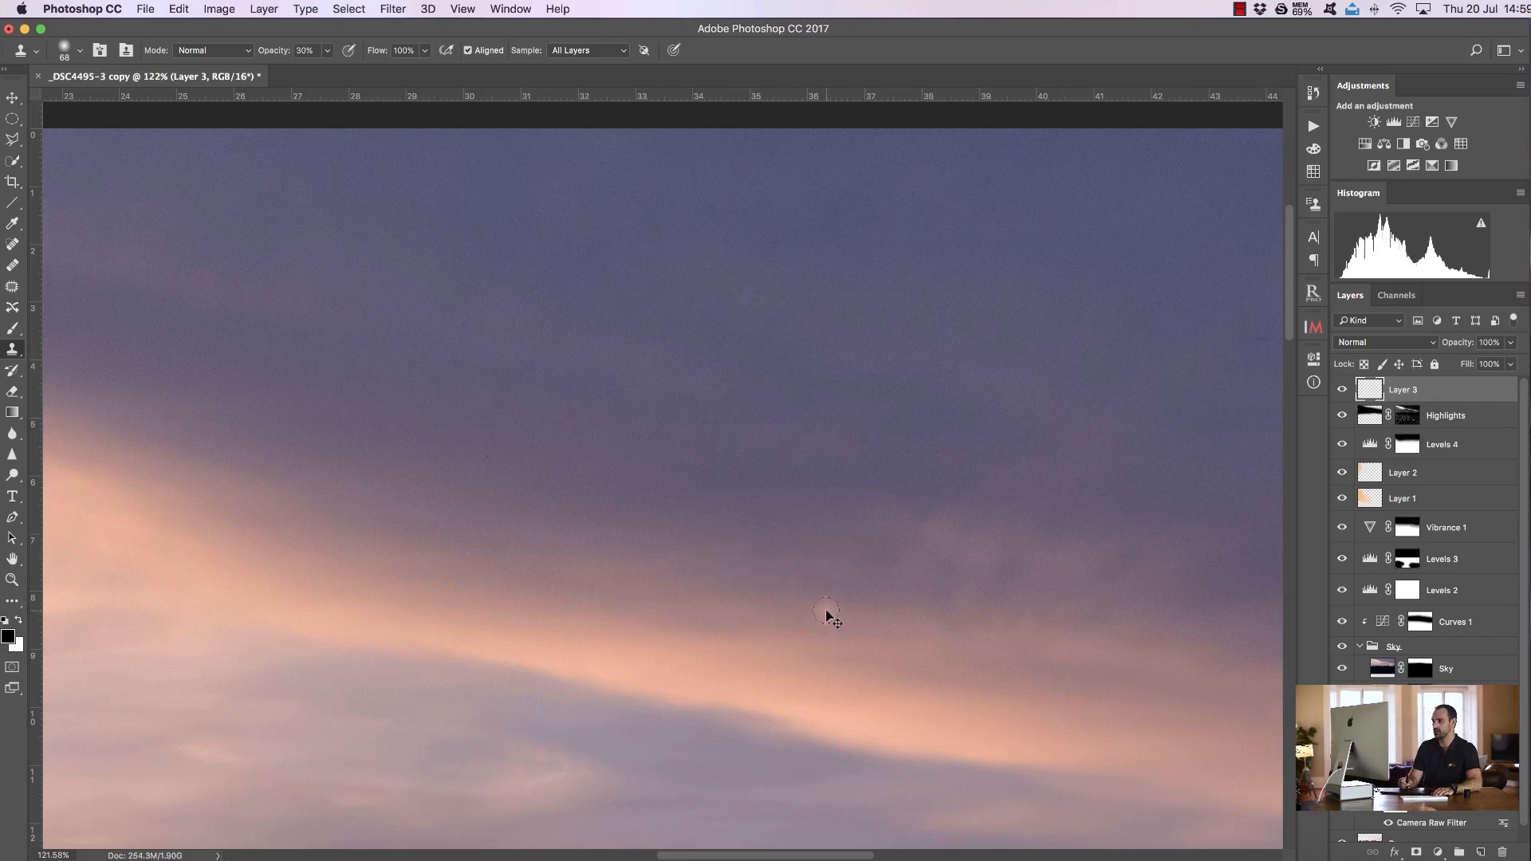
key("2")
mouse_move(722, 557)
left_mouse_down()
mouse_move(737, 561)
mouse_move(725, 557)
left_mouse_up()
key("1")
key("super+z")
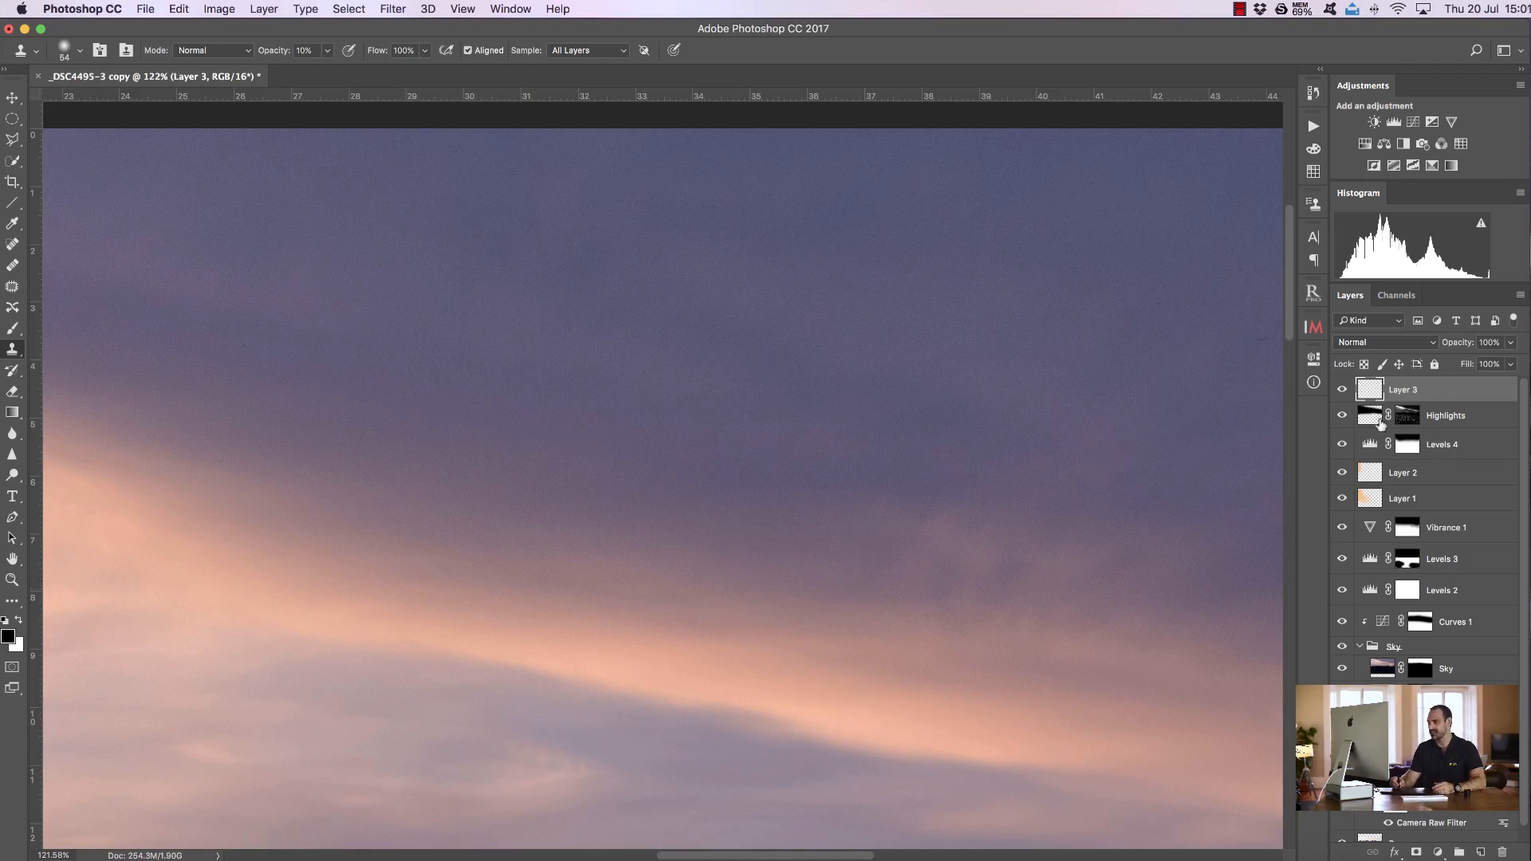
Delete the clone retouch layer and stamp all visible layers into a new merged layer on top
left_click_drag(1462, 395, 1501, 852)
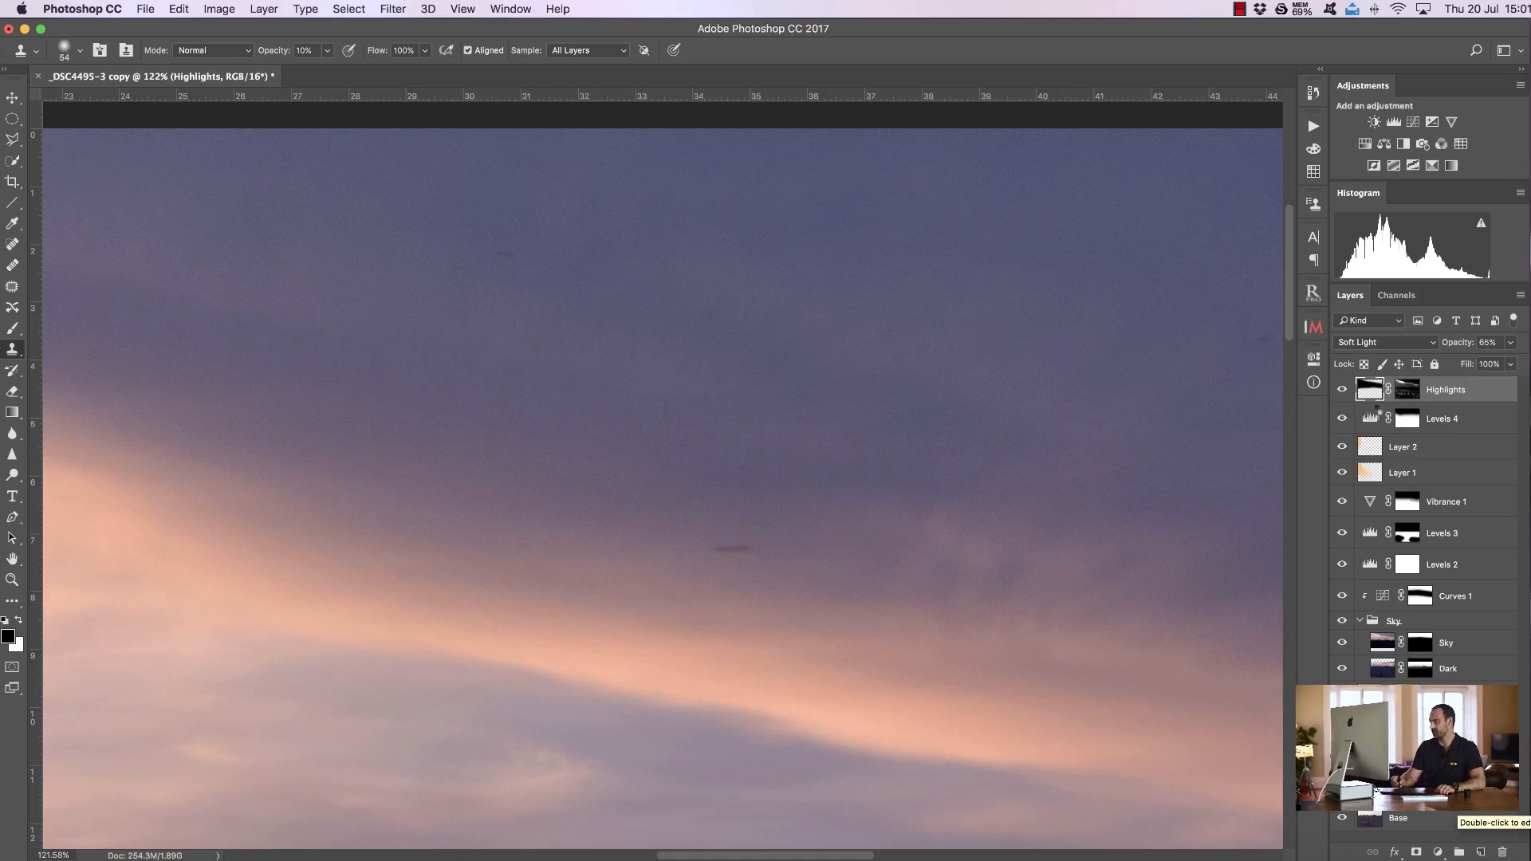
key("super+alt+shift+e")
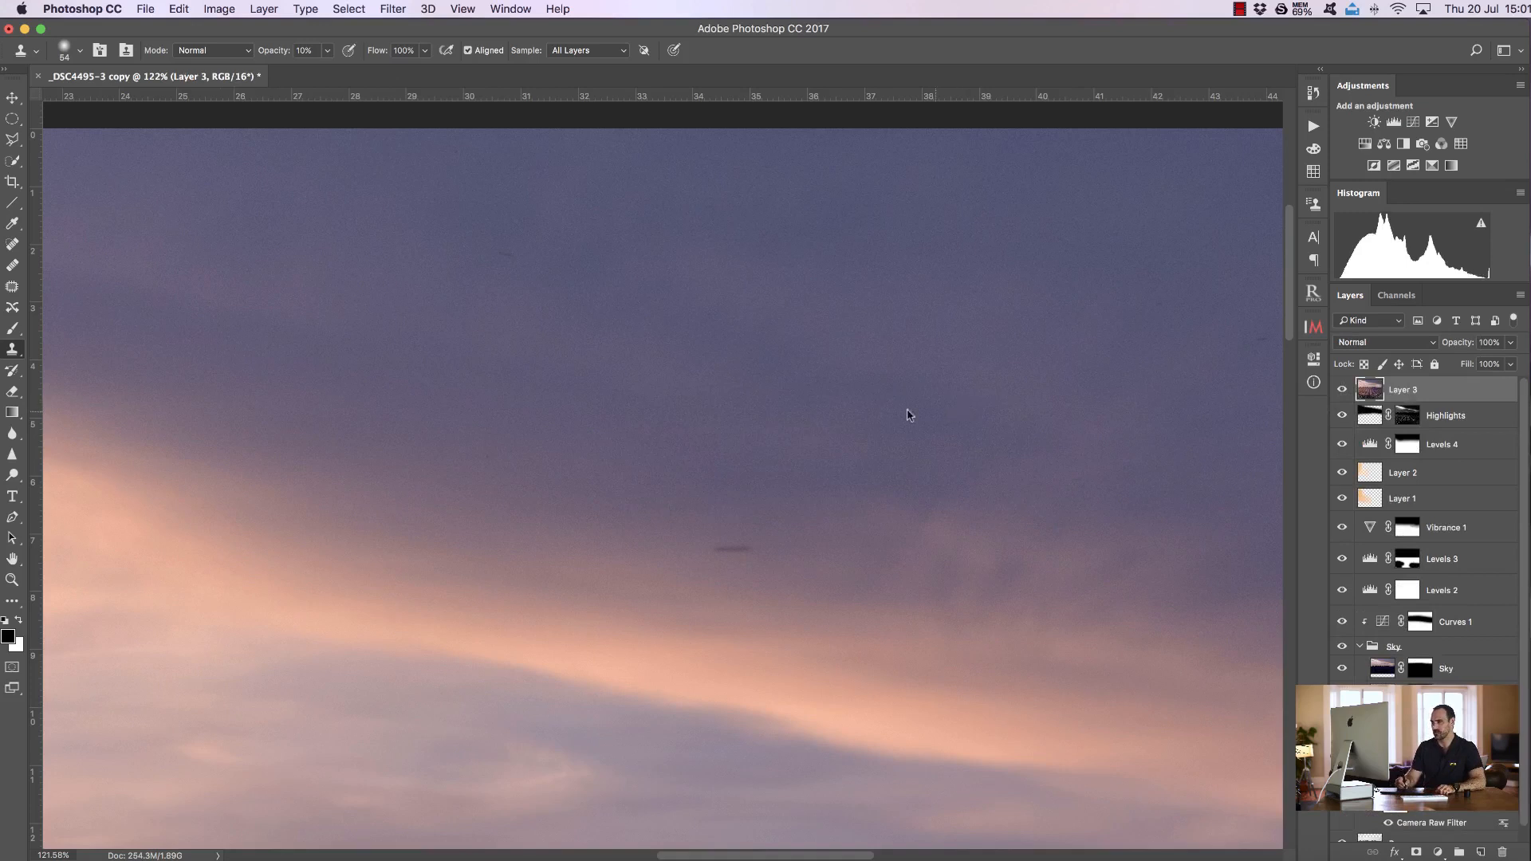
Remove the dark speck in the middle of the sky with the Patch tool
left_click(12, 286)
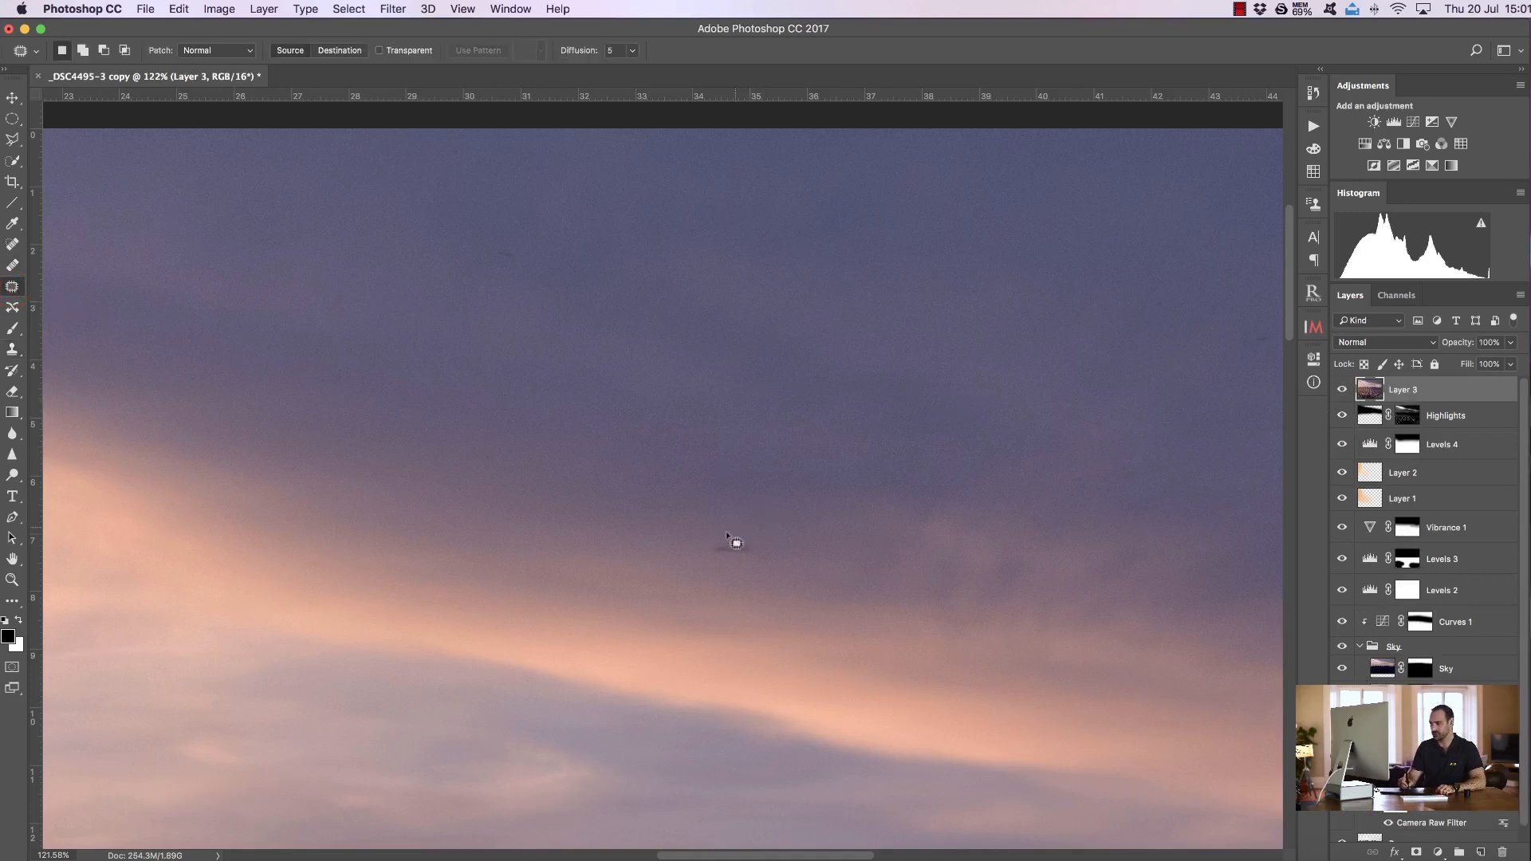
mouse_move(713, 559)
left_mouse_down()
mouse_move(758, 563)
mouse_move(759, 544)
mouse_move(699, 554)
mouse_move(724, 561)
mouse_move(667, 555)
left_mouse_up()
key("super+h")
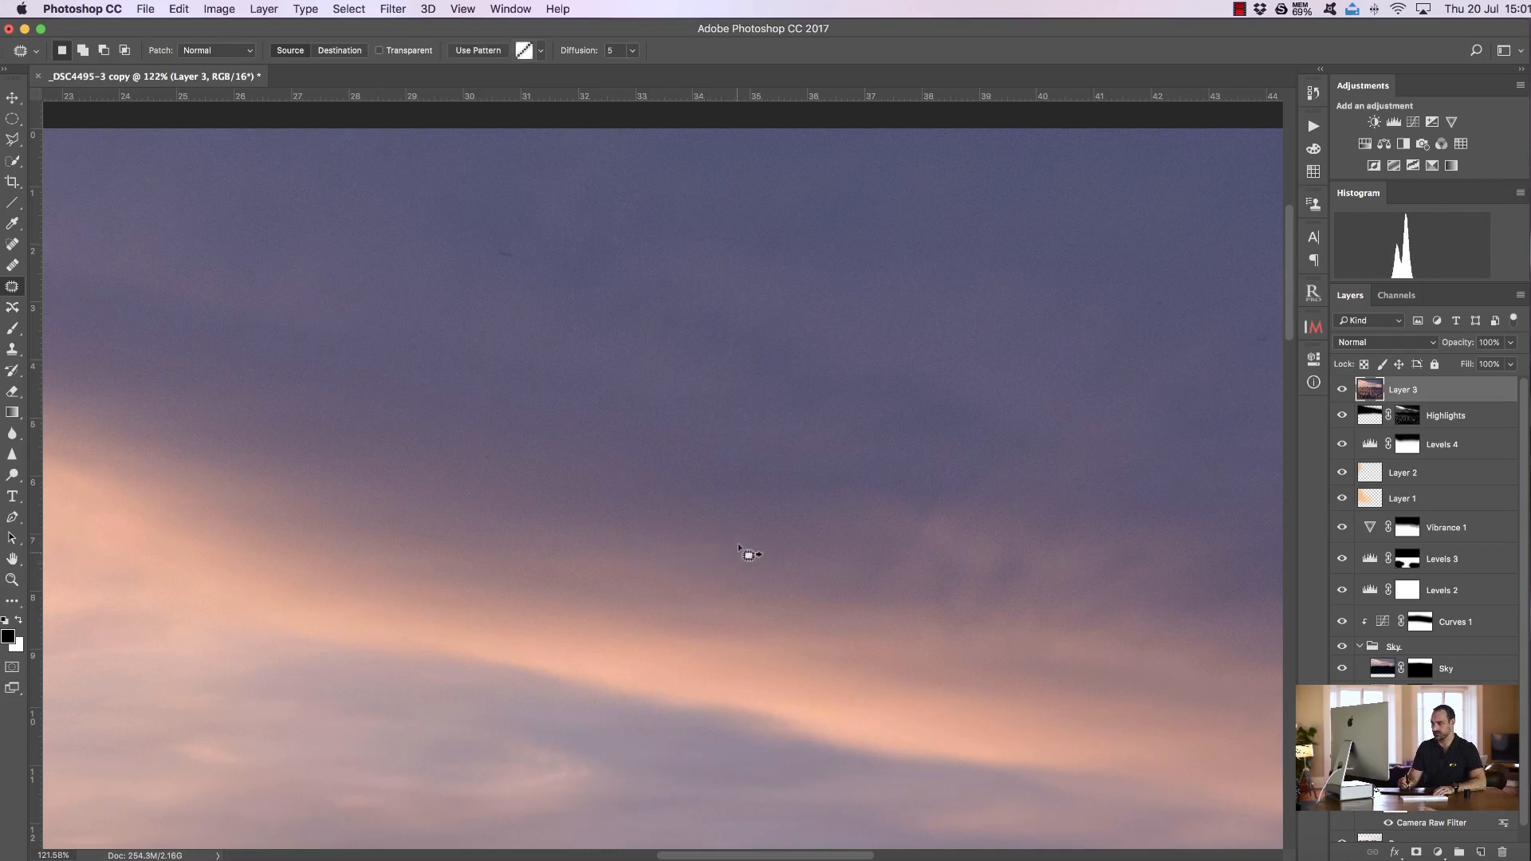
key("super+z")
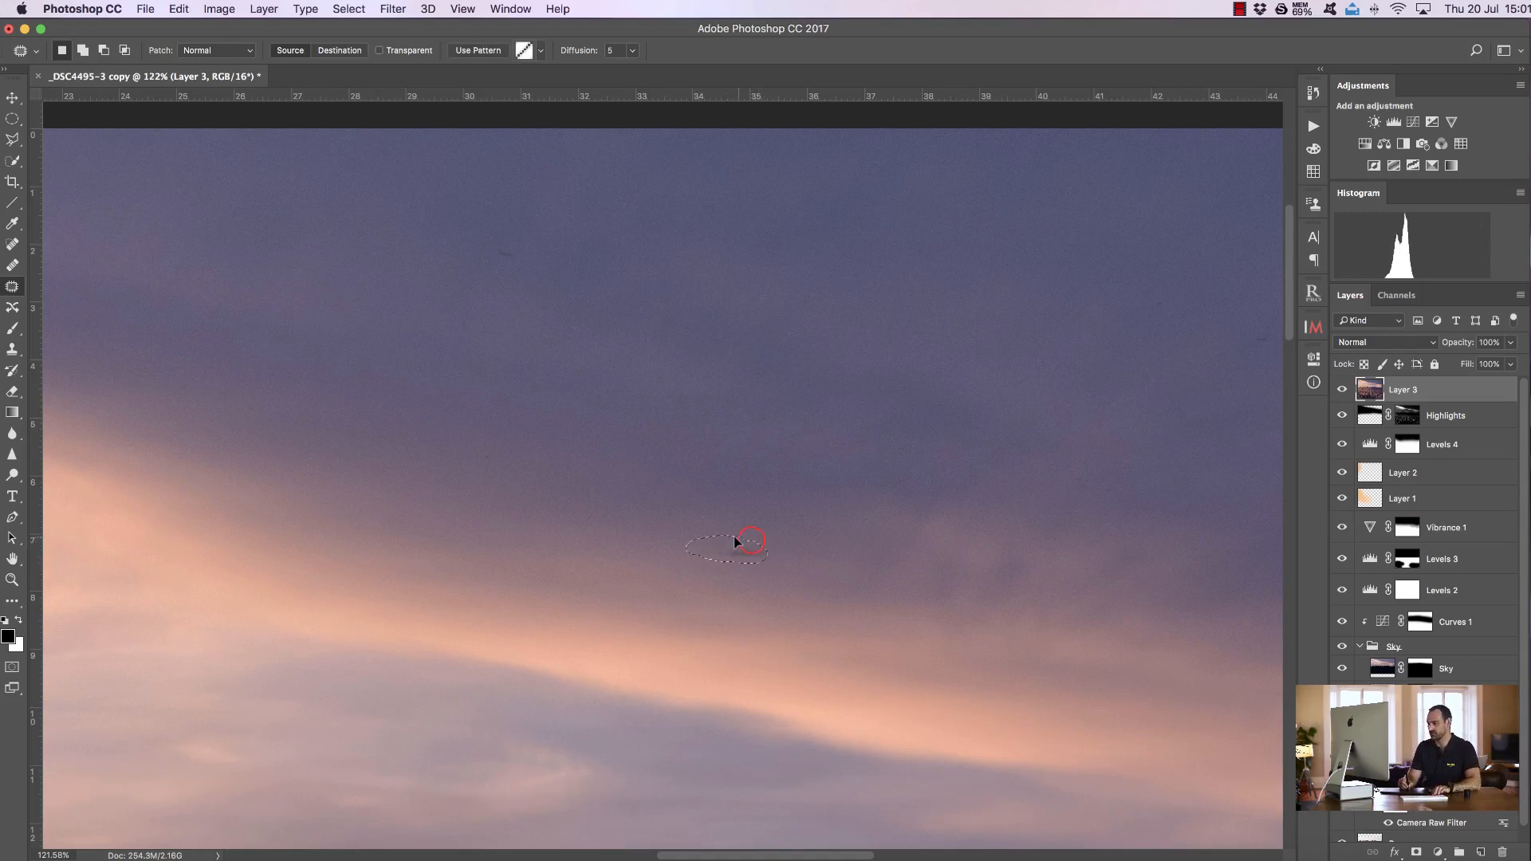
left_click_drag(755, 528, 757, 529)
Patch two more small specks in the upper sky, then deselect
left_click_drag(492, 255, 527, 252)
left_click_drag(498, 266, 492, 256)
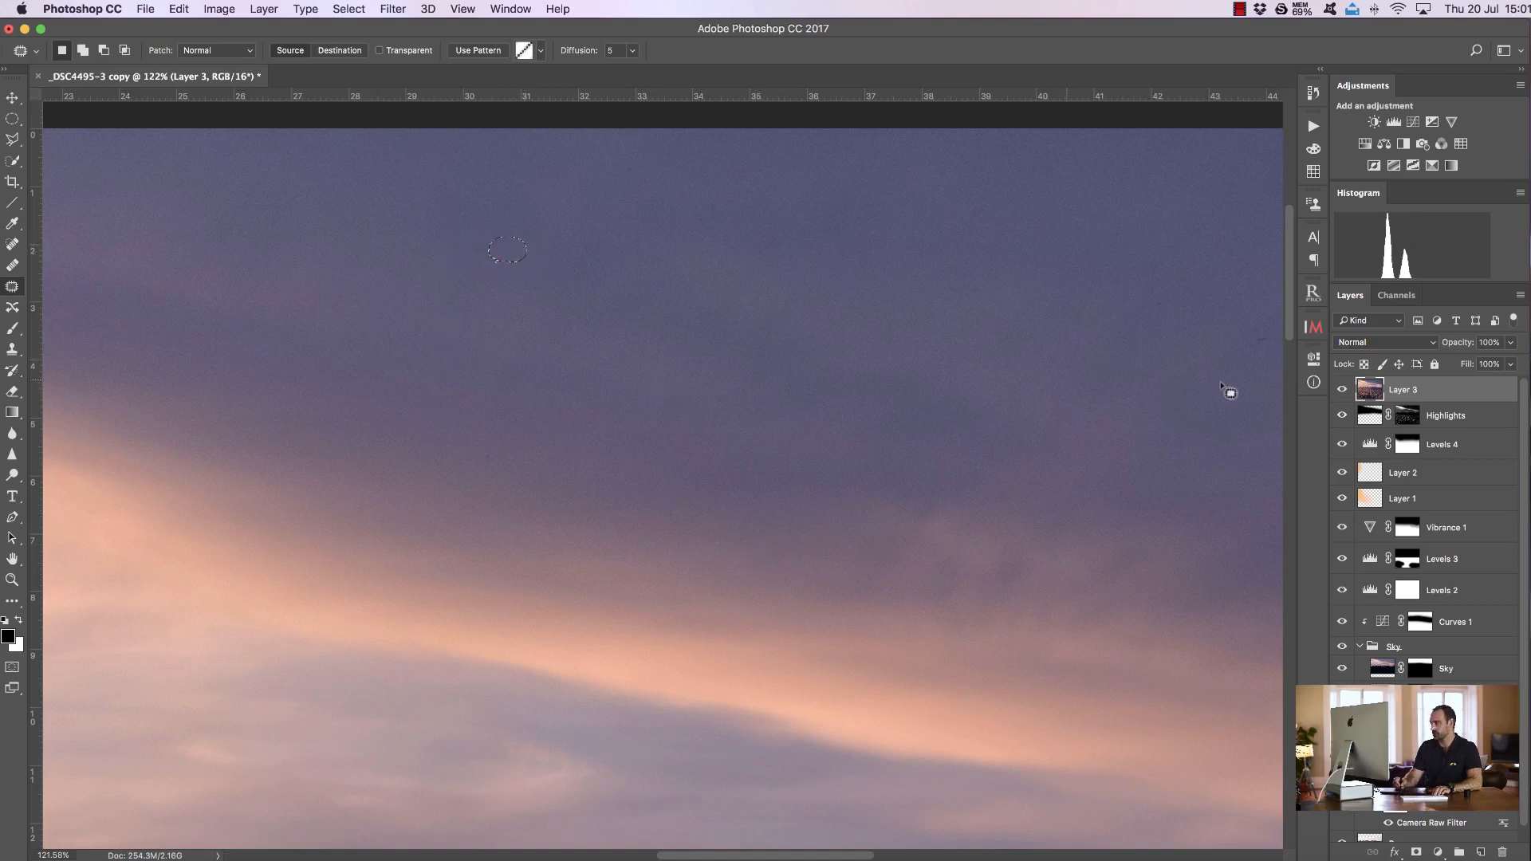
mouse_move(1257, 351)
left_mouse_down()
mouse_move(1273, 338)
mouse_move(1260, 349)
left_mouse_up()
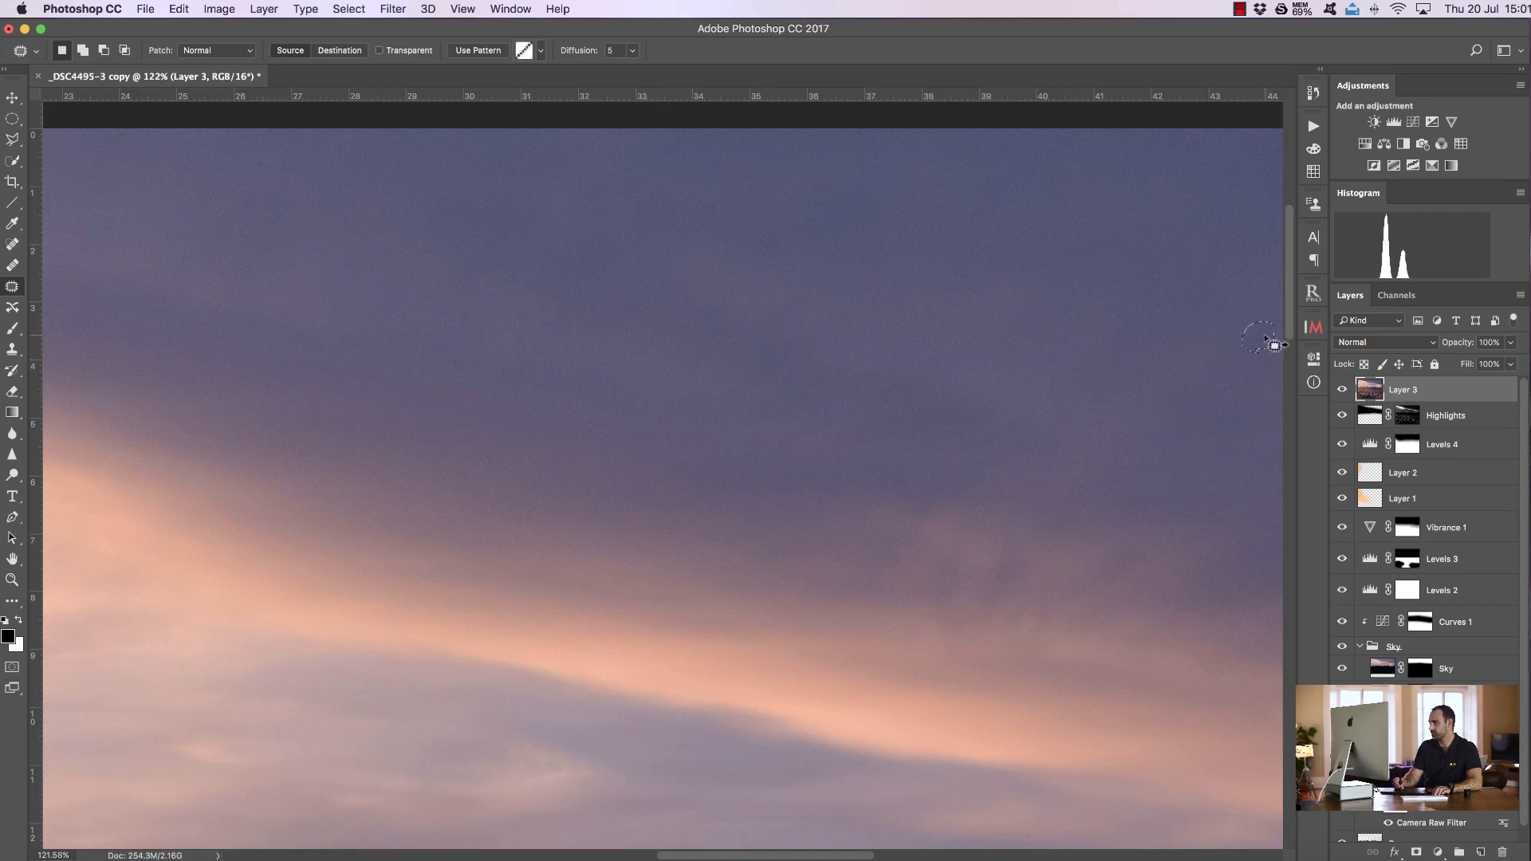
key("super+d")
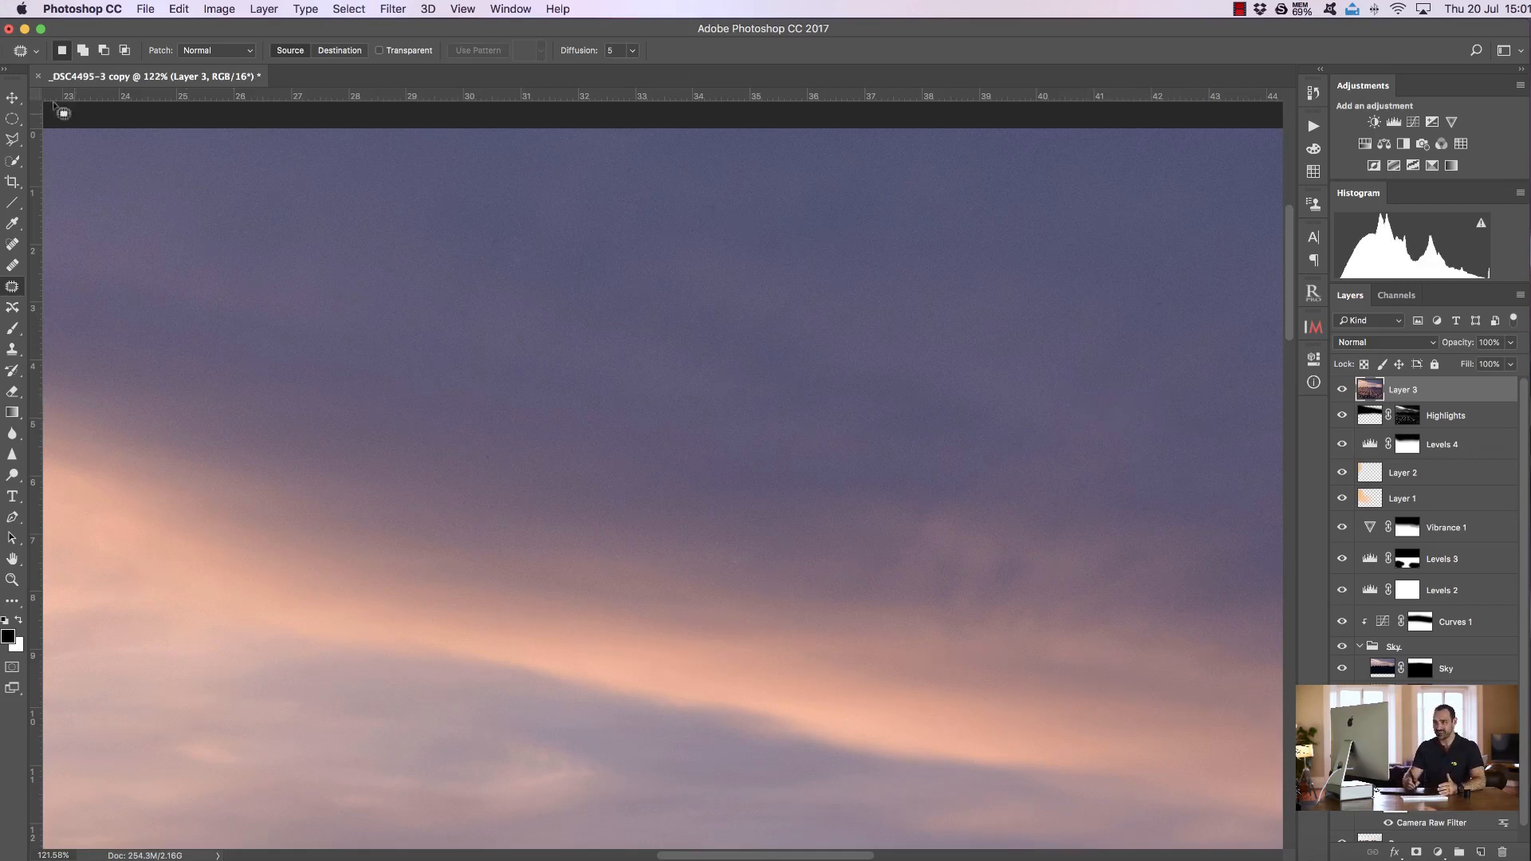
Stamp all visible layers into another new layer and apply a Gaussian Blur with a 5.8 pixel radius
left_click(14, 98)
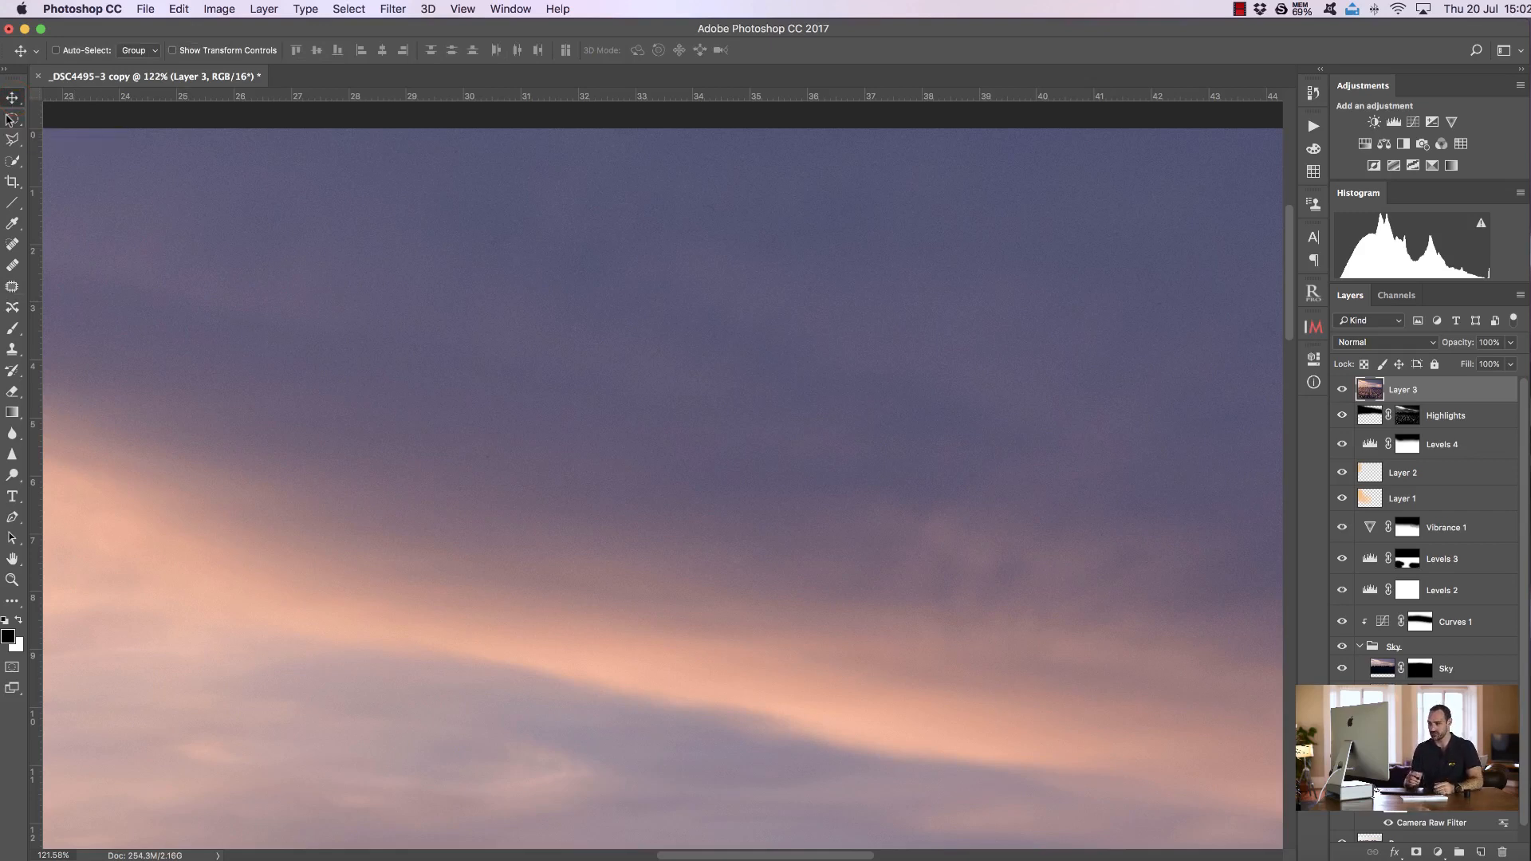
left_click(12, 579)
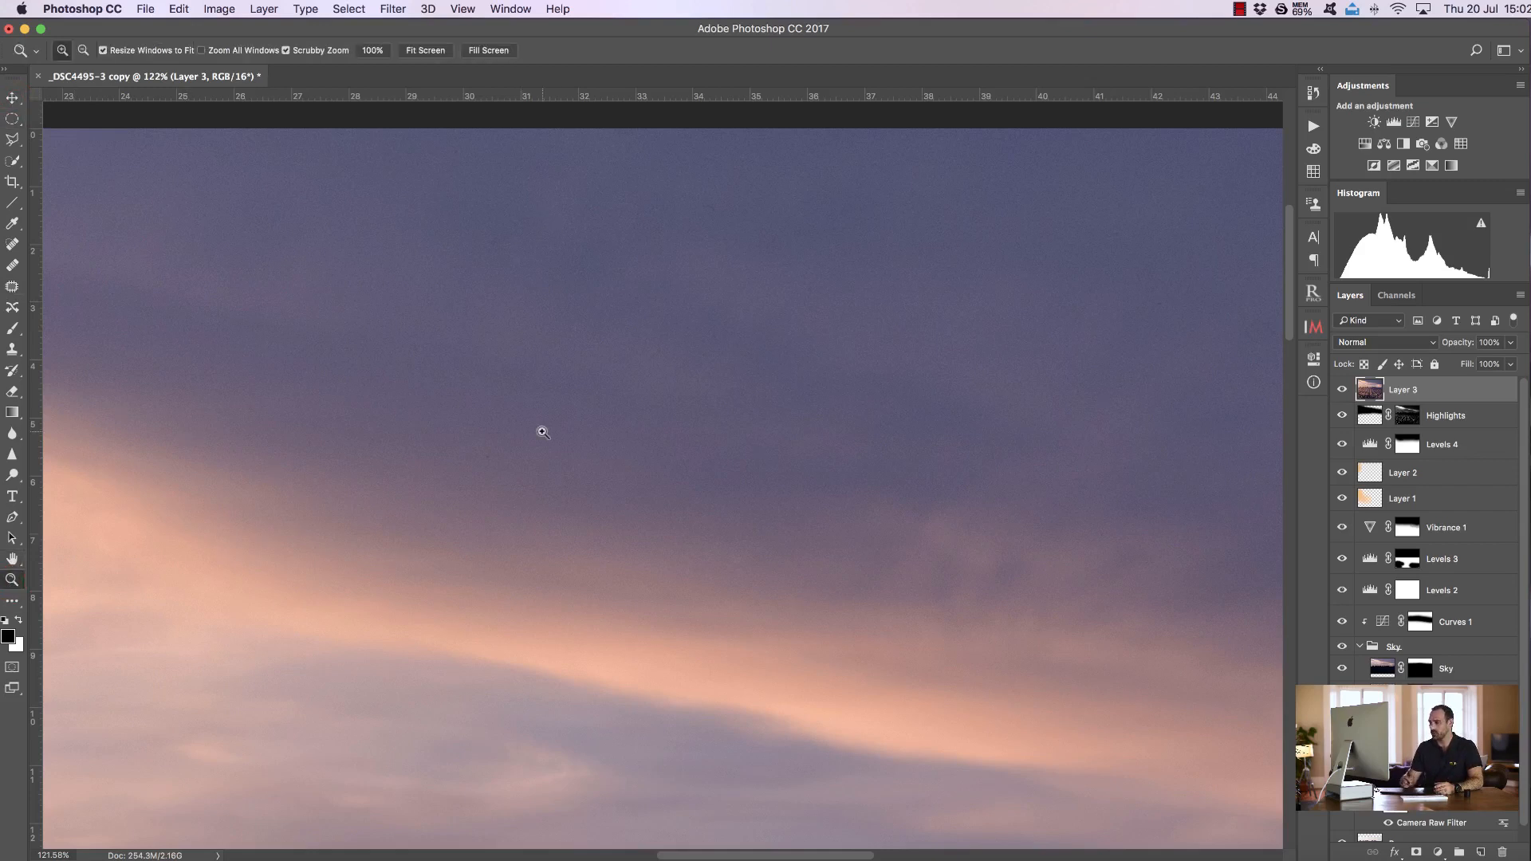
mouse_move(1288, 315)
left_mouse_down()
mouse_move(1287, 373)
mouse_move(1295, 327)
left_mouse_up()
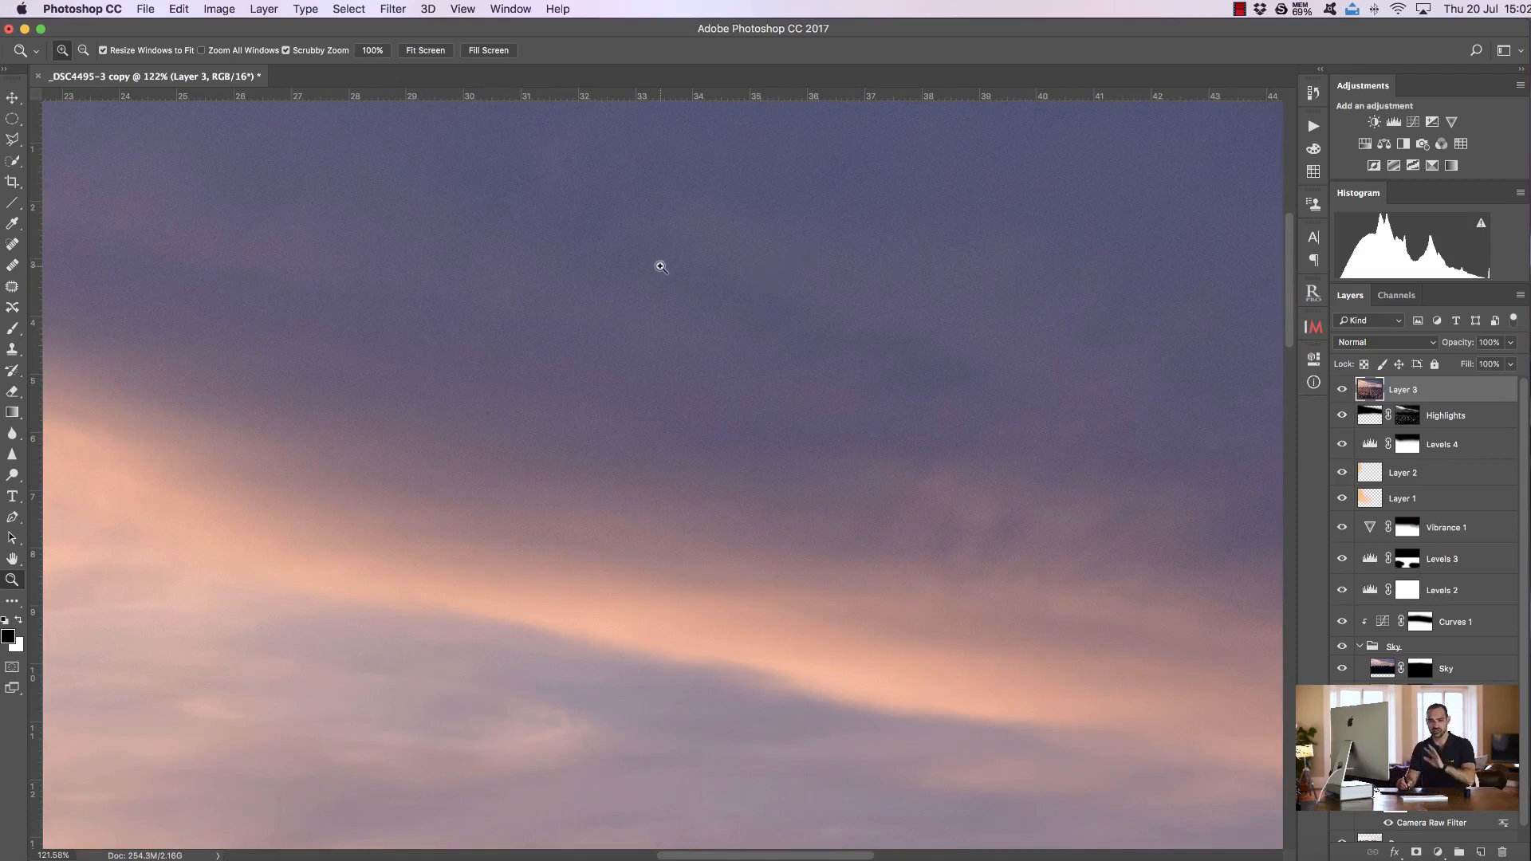
left_click(425, 51)
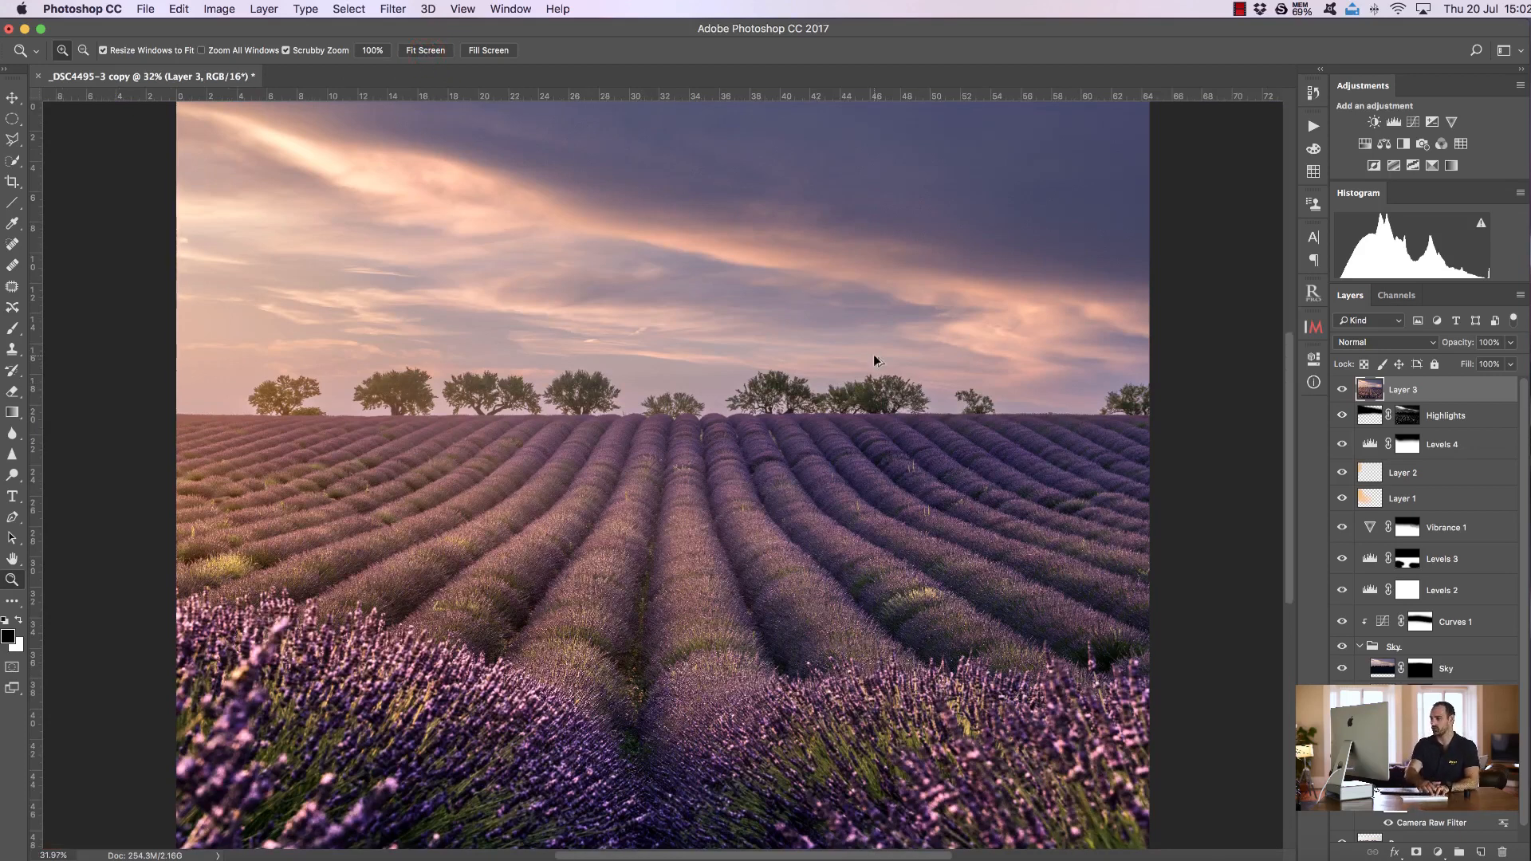
key("super+alt+shift+e")
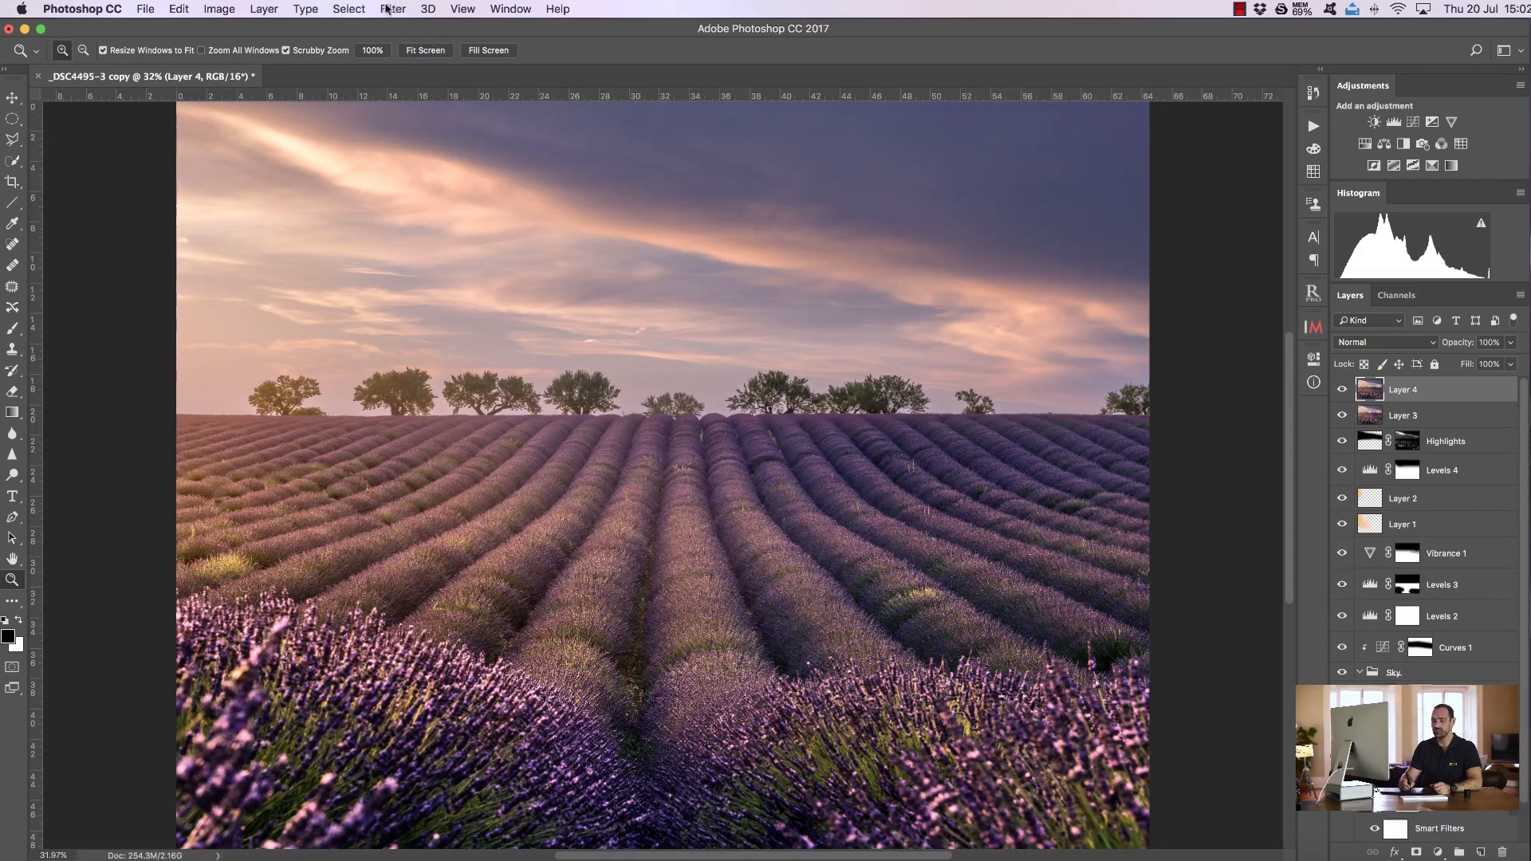
left_click(391, 10)
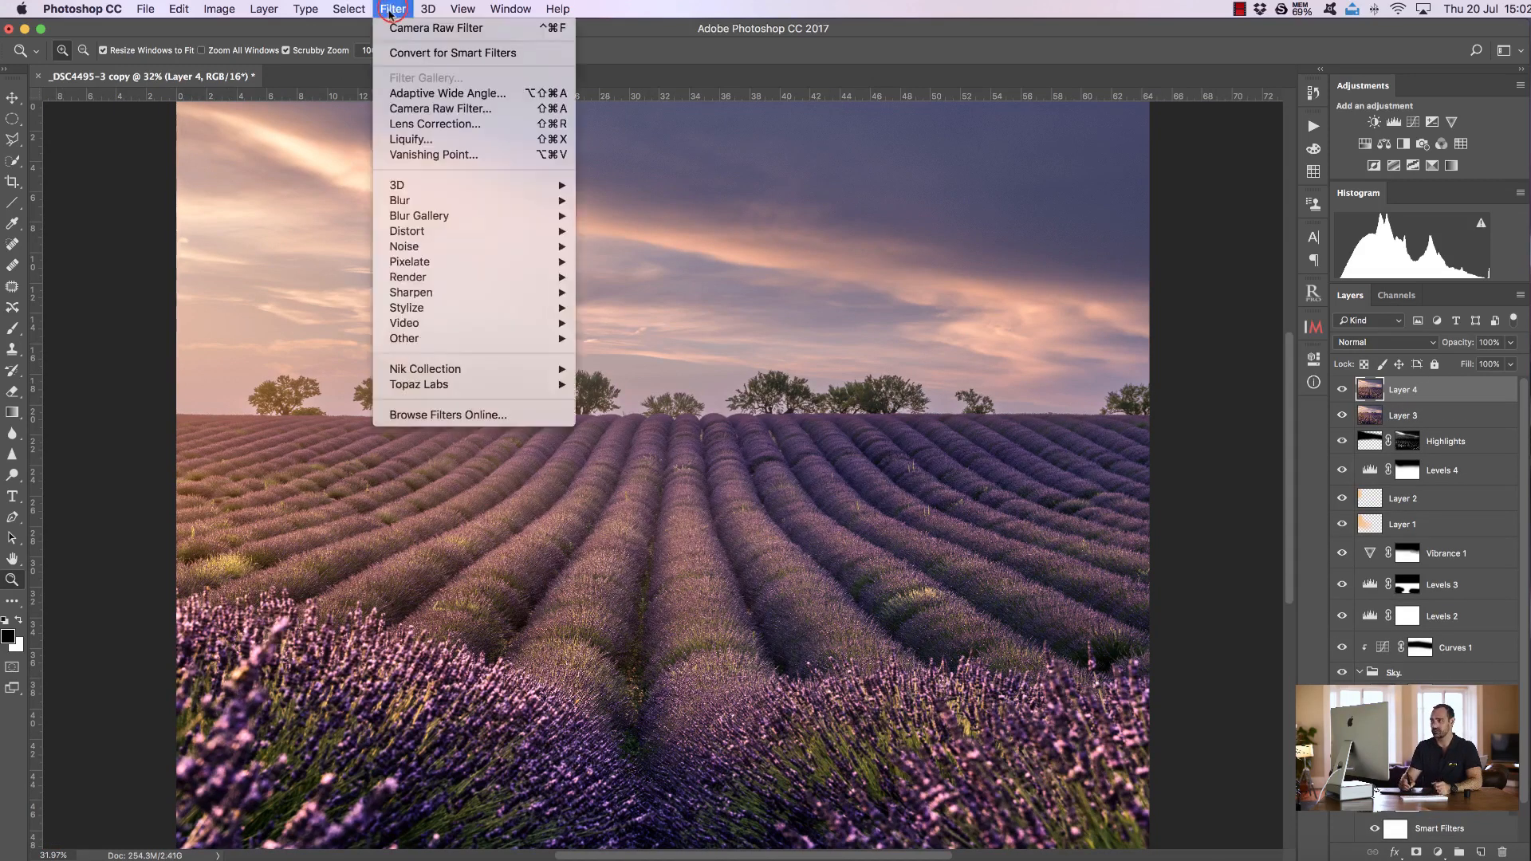
mouse_move(558, 203)
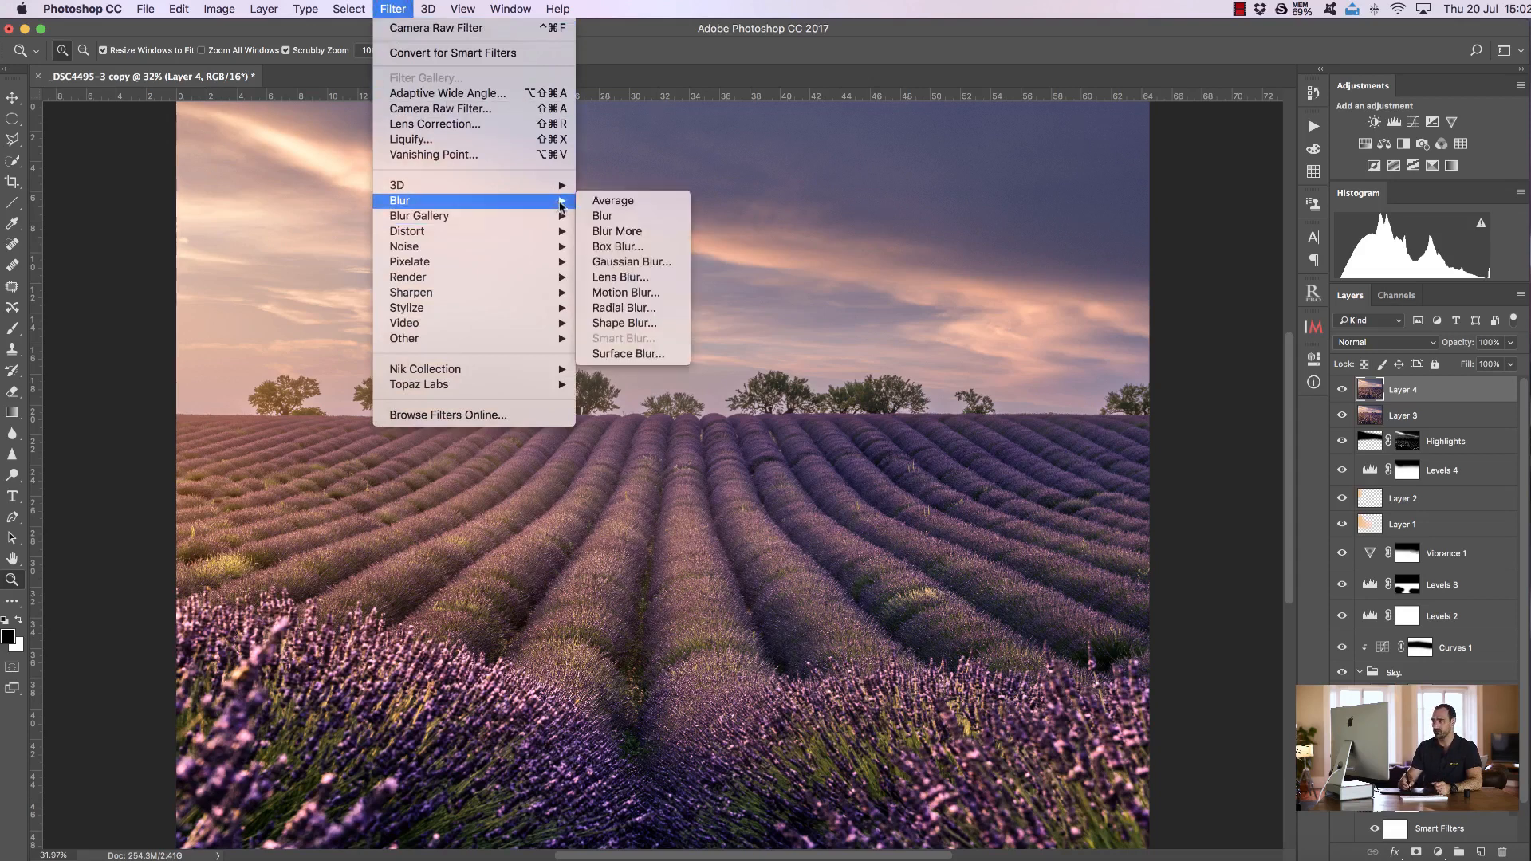
left_click(610, 262)
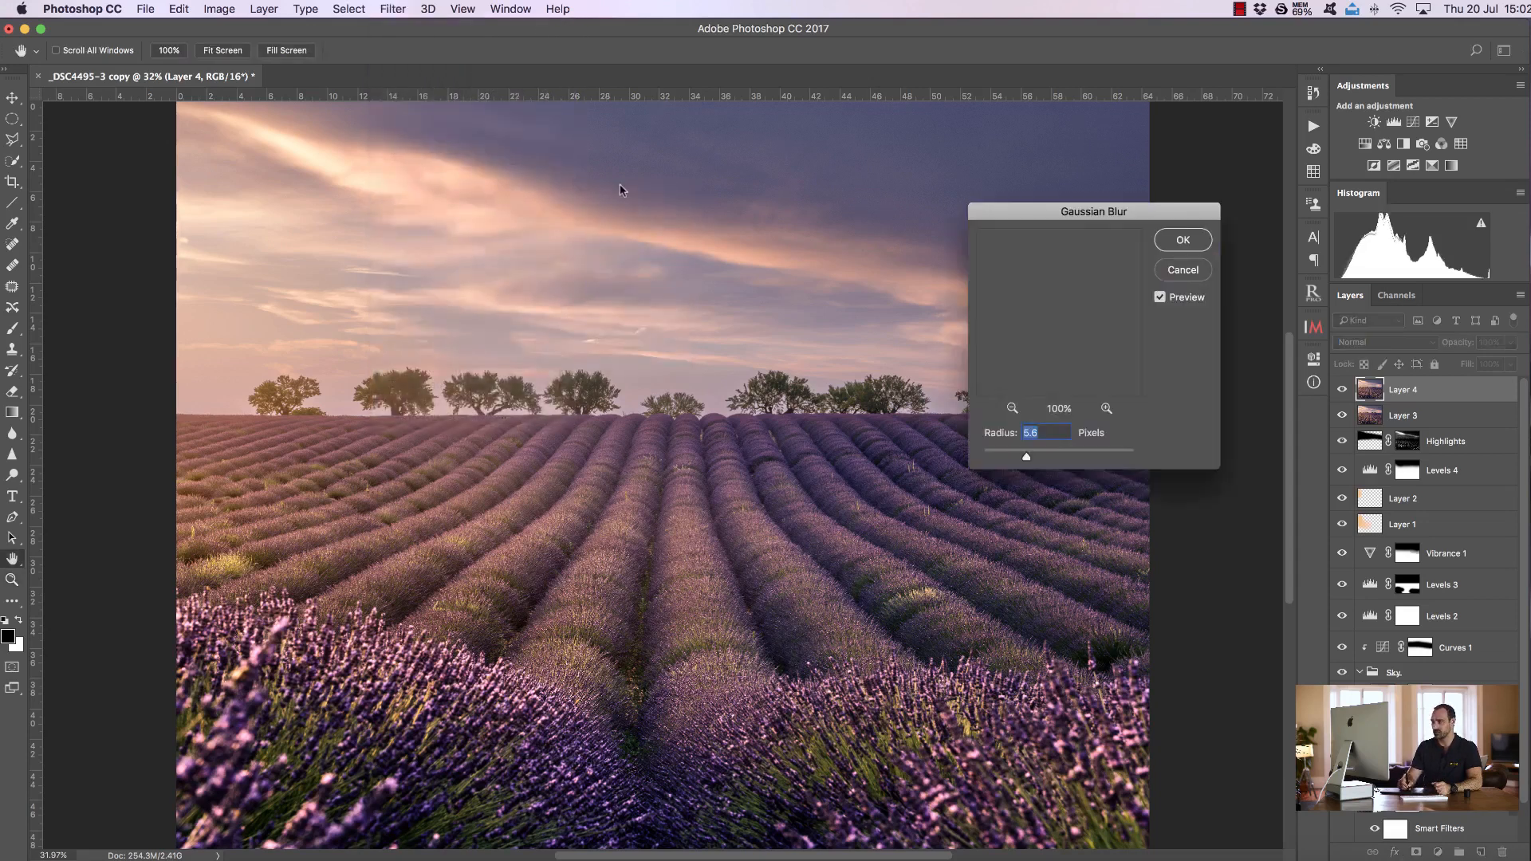
left_click(649, 152)
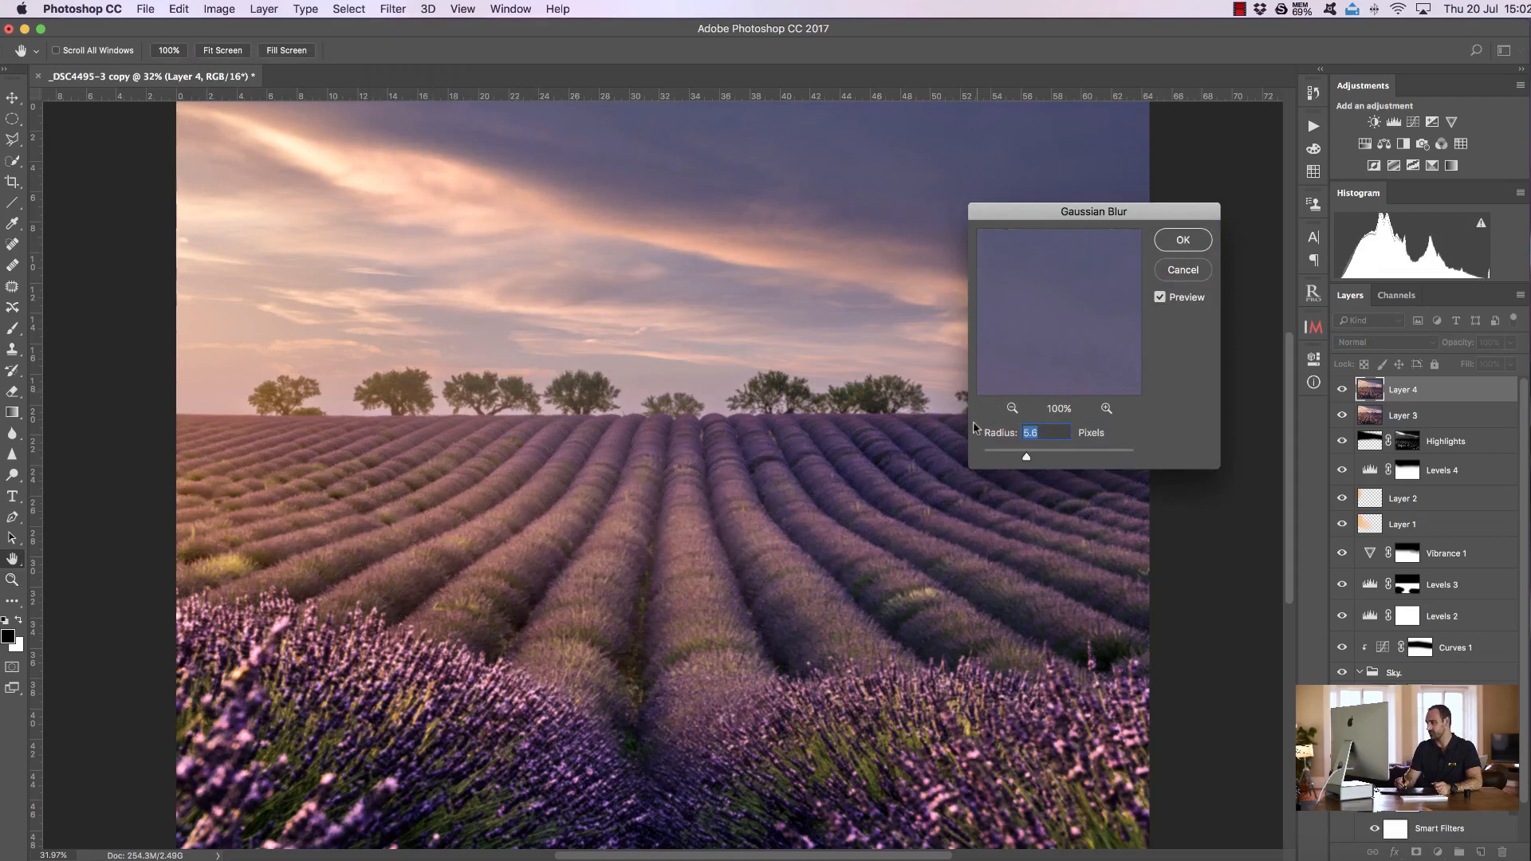
left_click_drag(1026, 456, 915, 477)
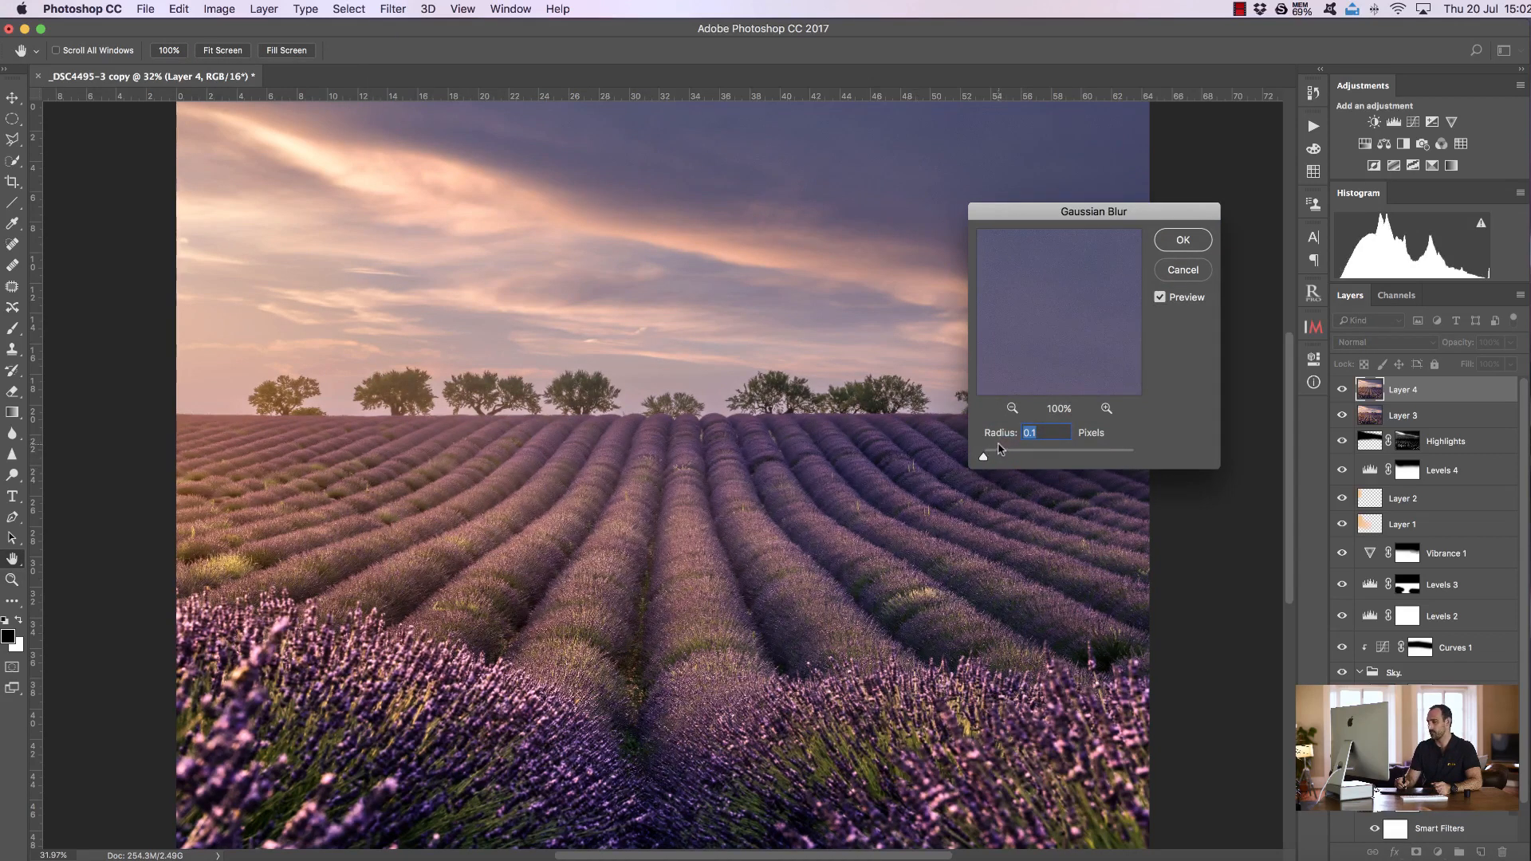
left_click_drag(987, 456, 1027, 460)
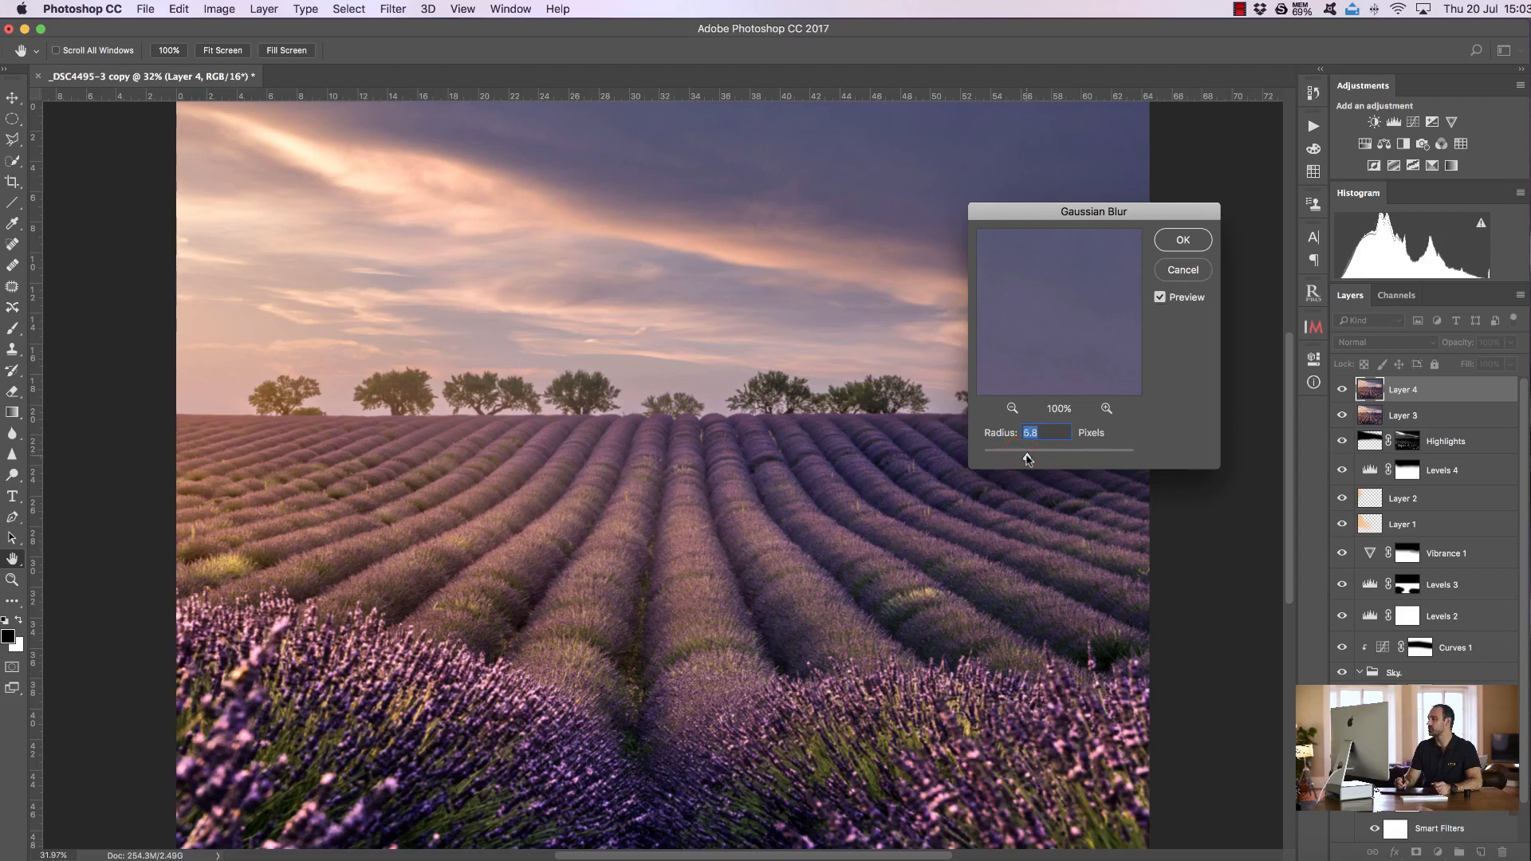
left_click(1178, 241)
Add a black mask to the blurred layer and paint white at 100% opacity across the top of the sky
key("z")
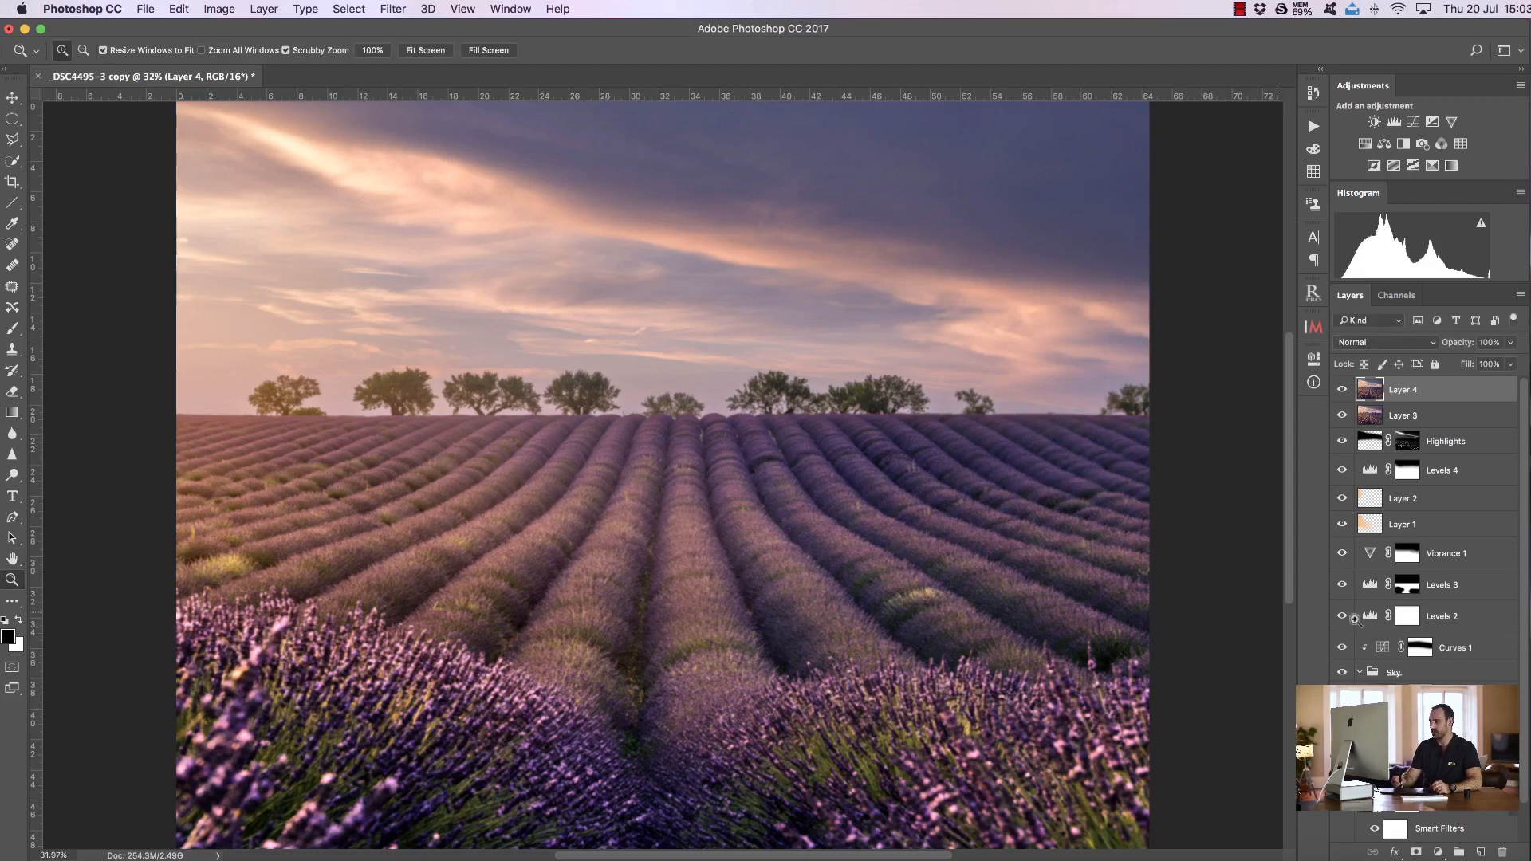
left_click(1417, 851, "alt")
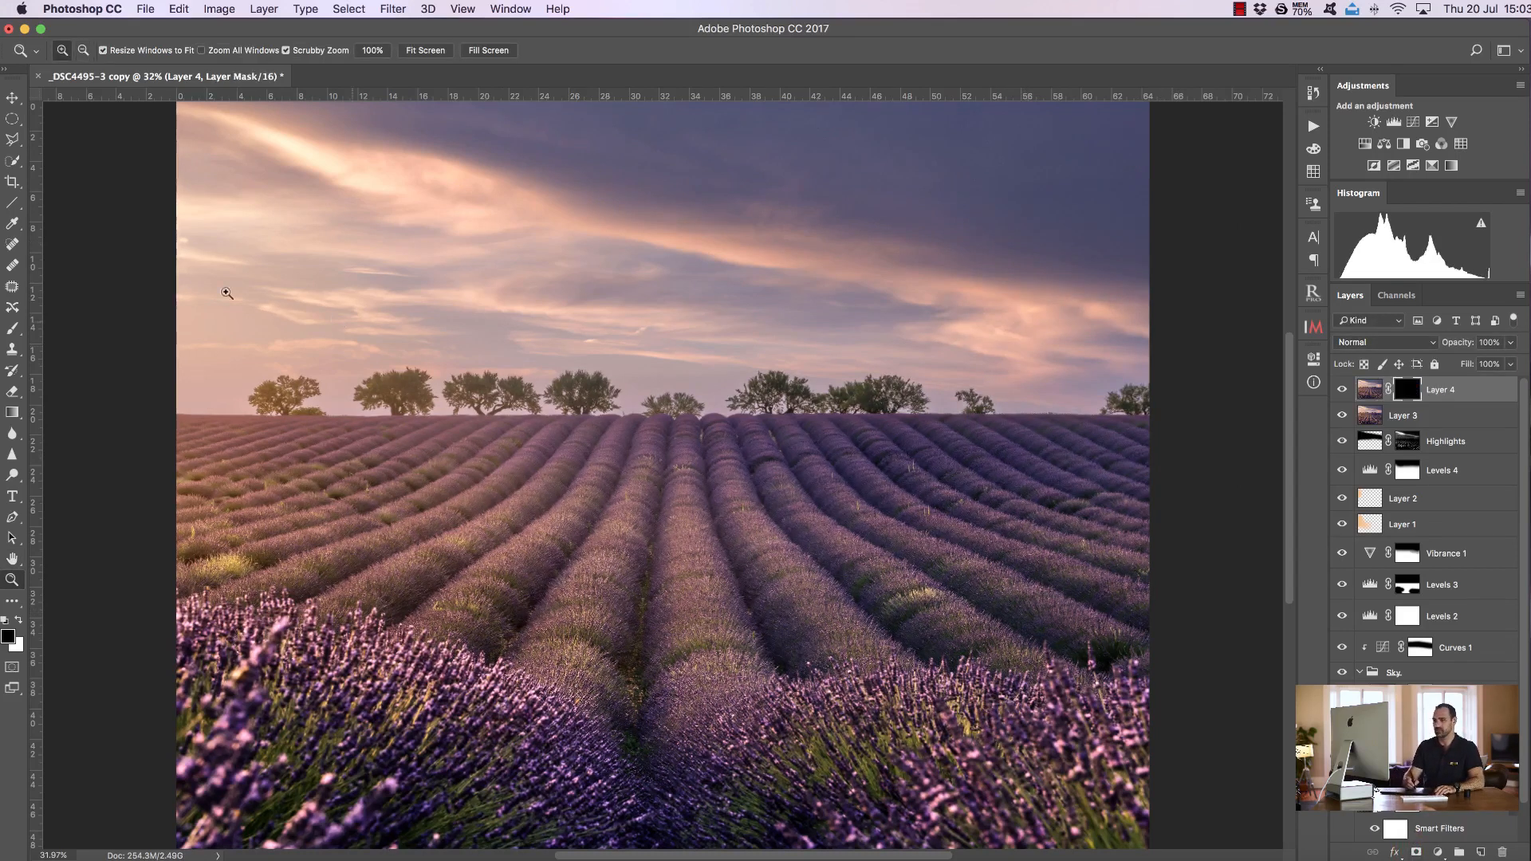
left_click(12, 329)
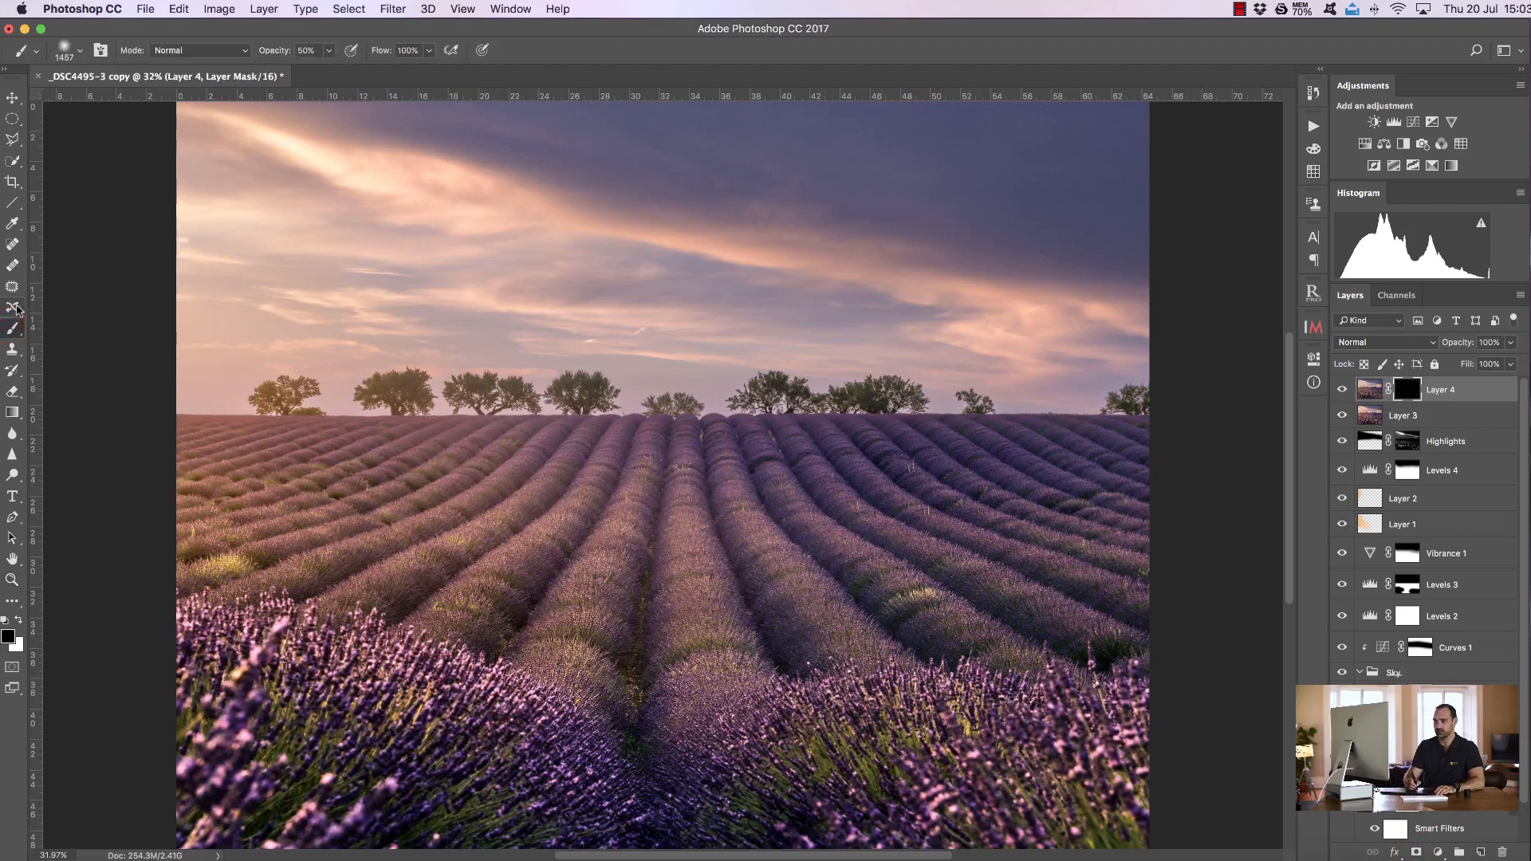
left_click(18, 619)
key("0")
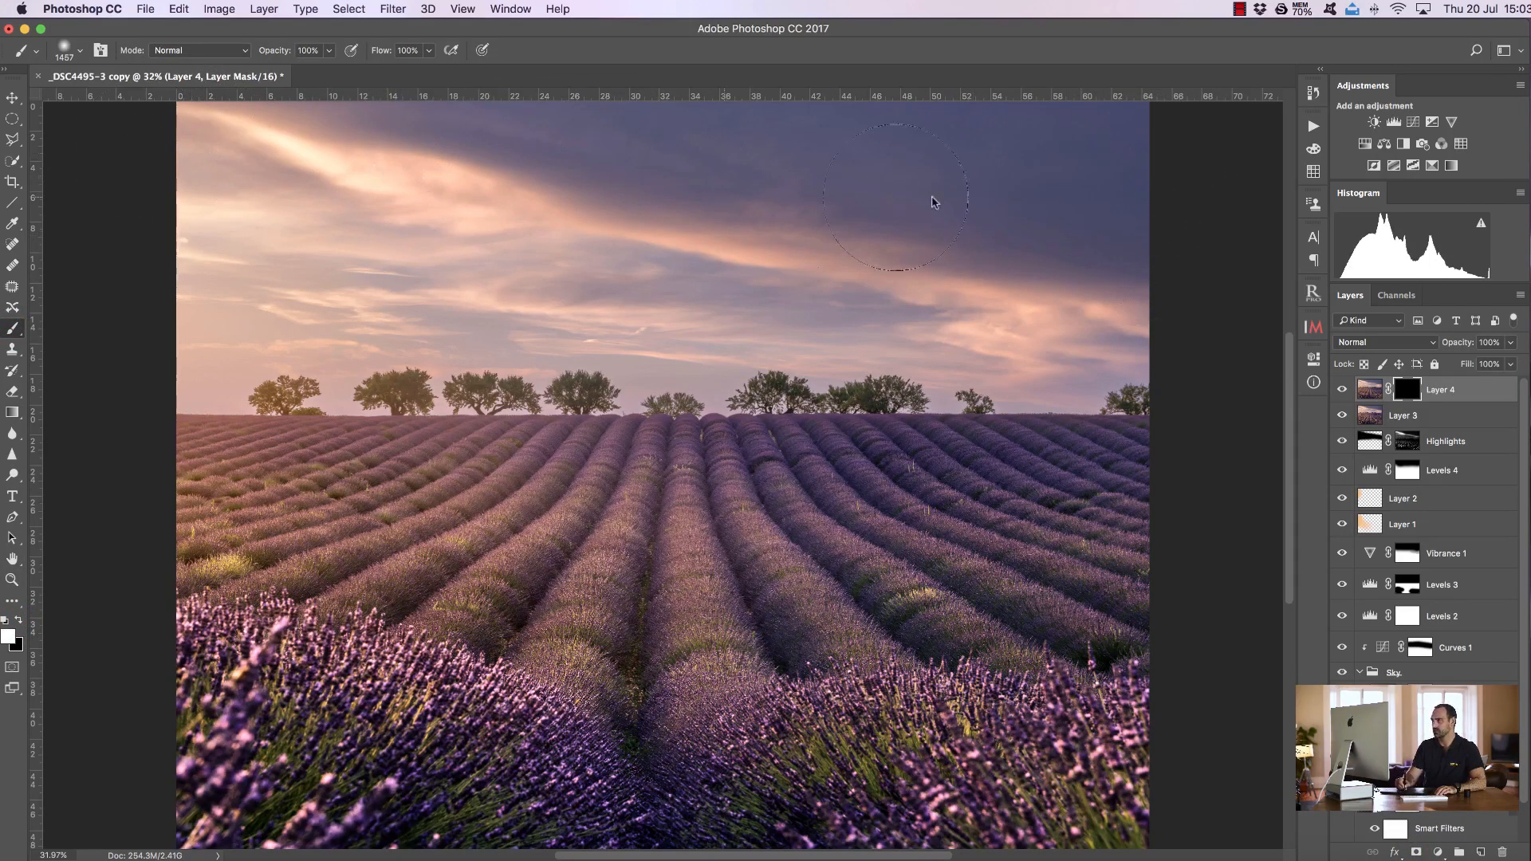
left_click_drag(1076, 100, 127, 133)
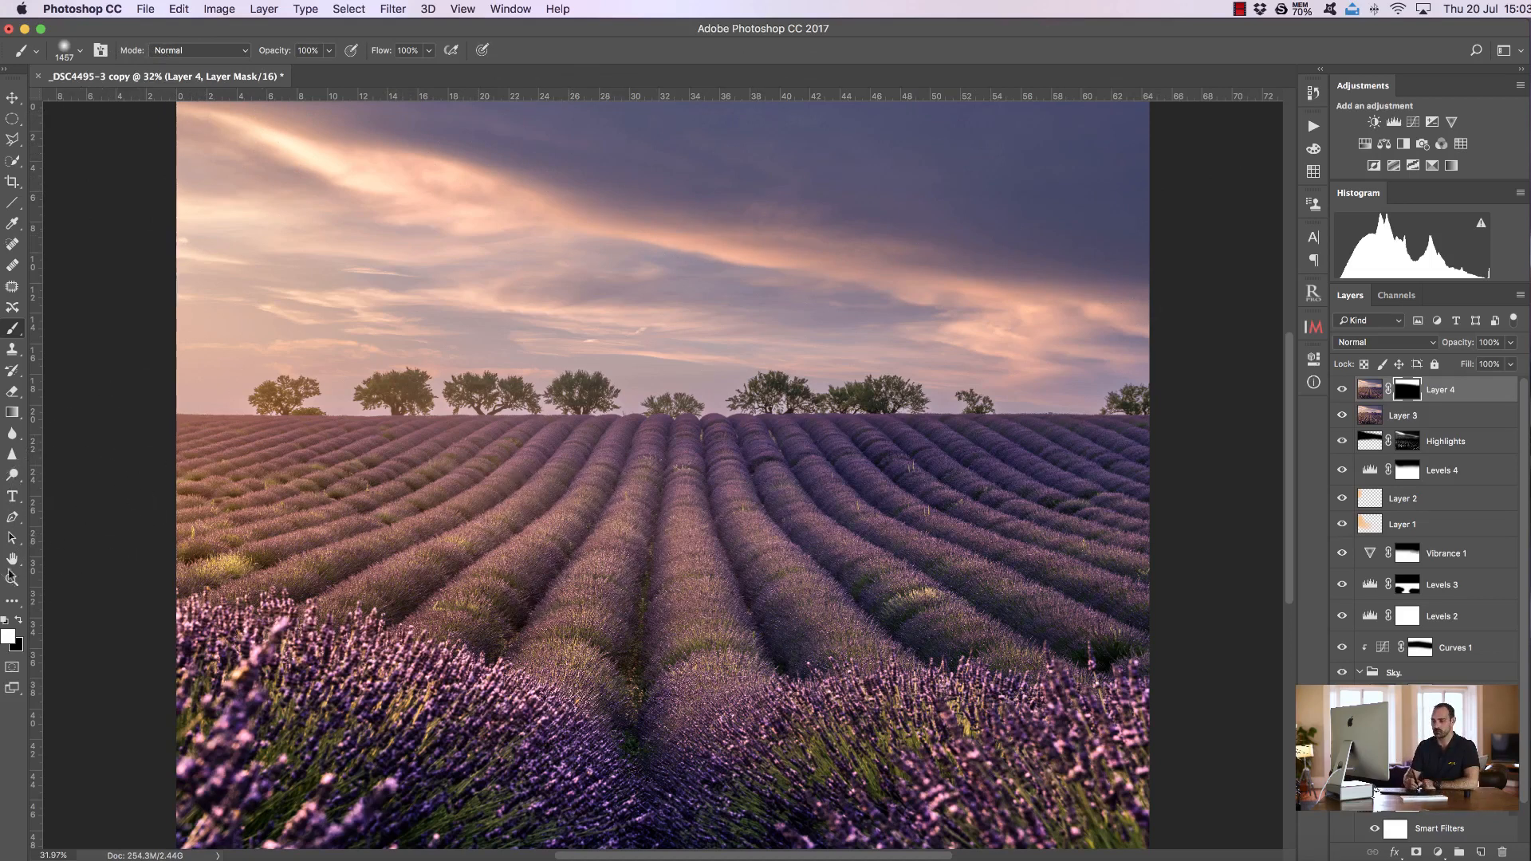
Zoom into the sky and toggle the blurred layer's visibility repeatedly to compare the smoothing
key("z")
left_click_drag(781, 154, 1296, 423)
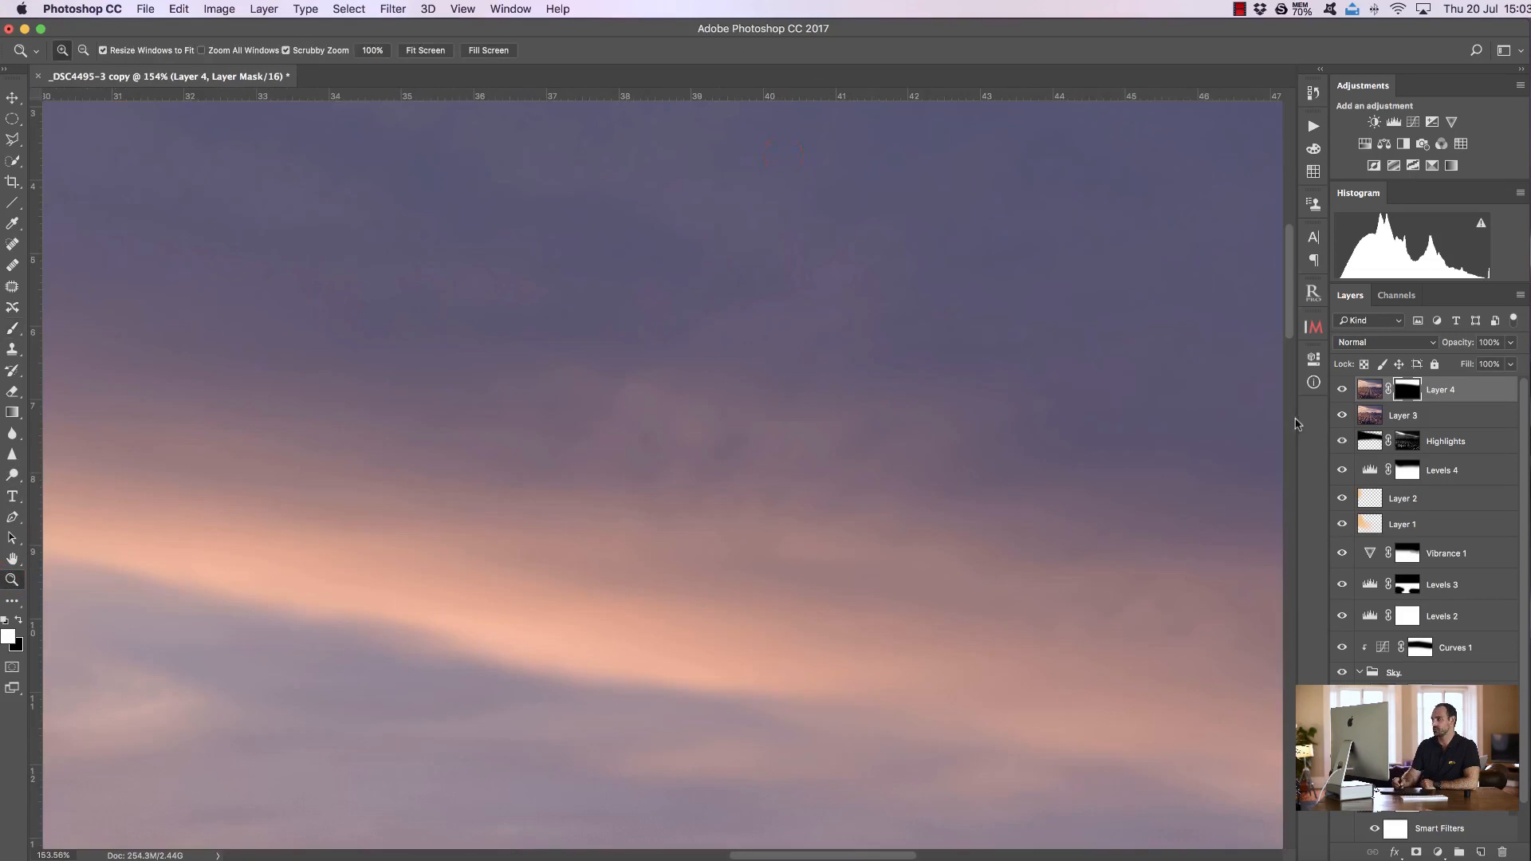
left_click(1342, 391)
left_click(1343, 390)
left_click(1344, 391)
left_click(1343, 391)
left_click(1339, 391)
left_click(1339, 392)
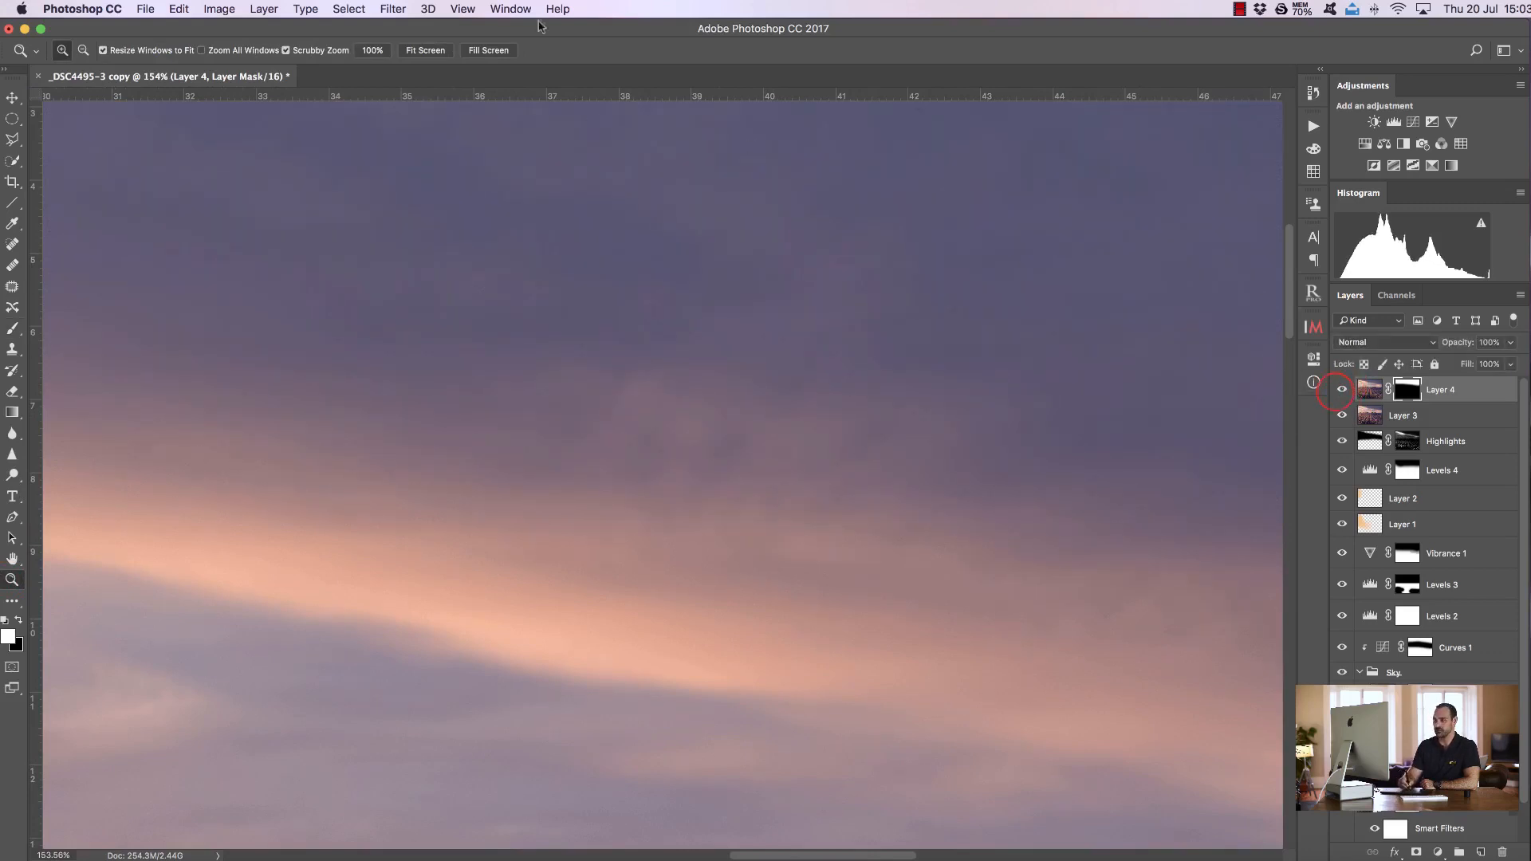
left_click(433, 50)
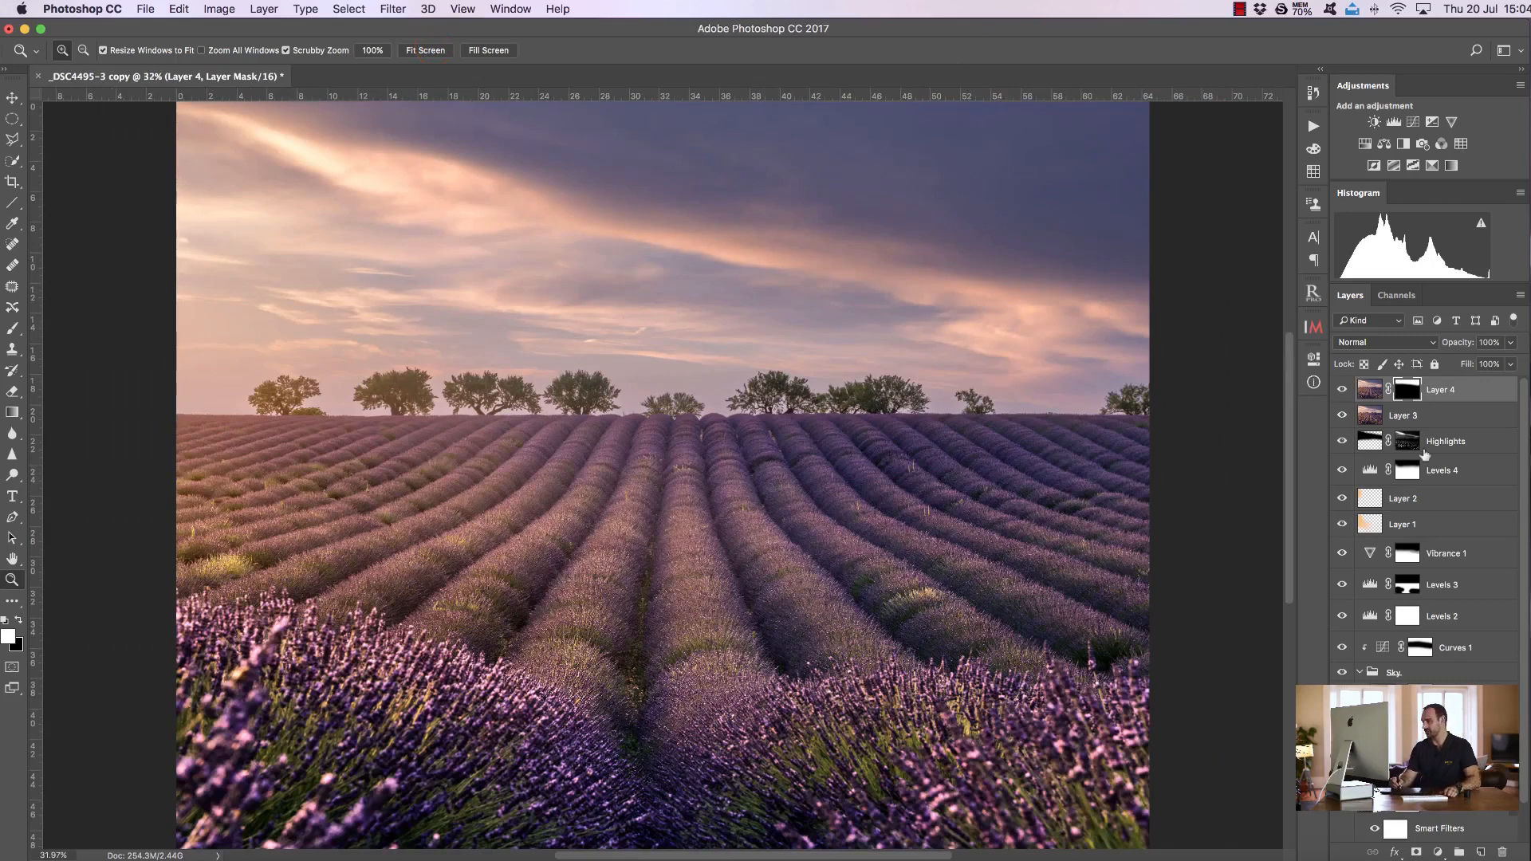
Group all layers above Base into one group and toggle the group's visibility to compare before and after
left_click_drag(1526, 692, 1525, 612)
left_click(1407, 765)
left_click(1443, 394, "shift")
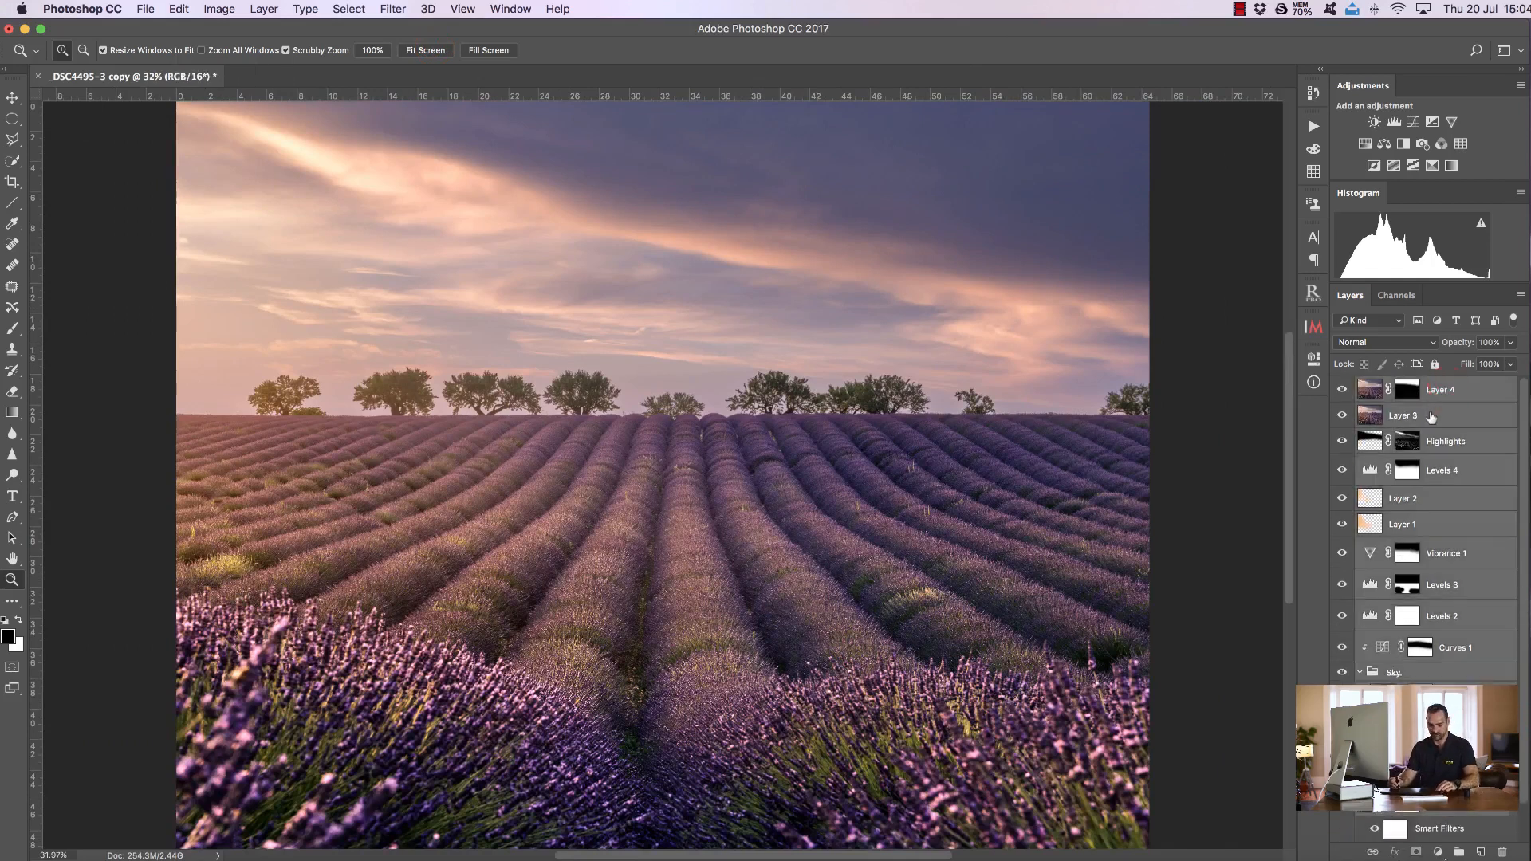
key("super+g")
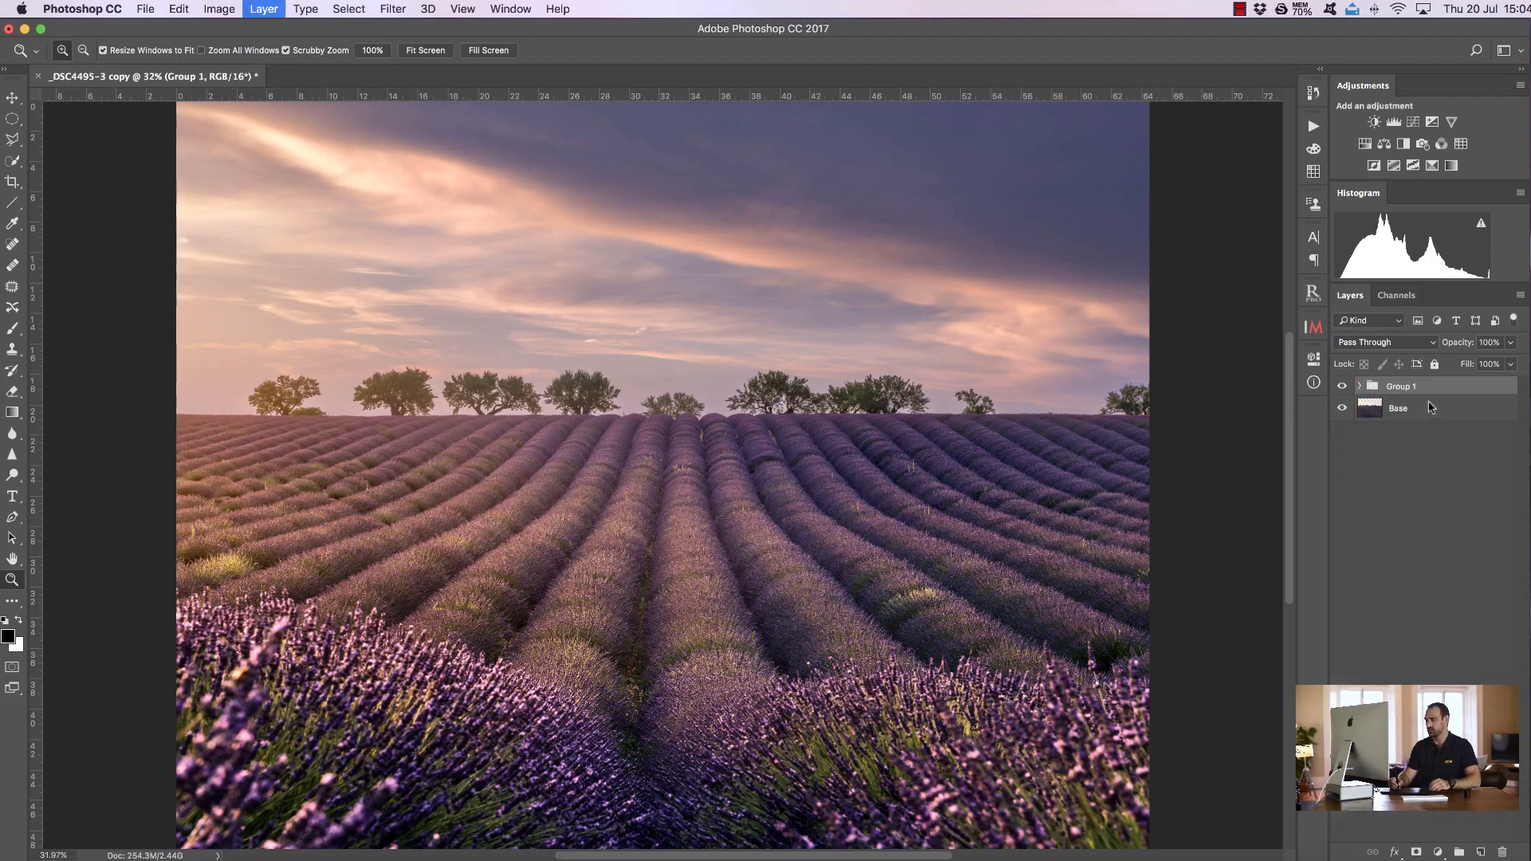
left_click(1343, 387)
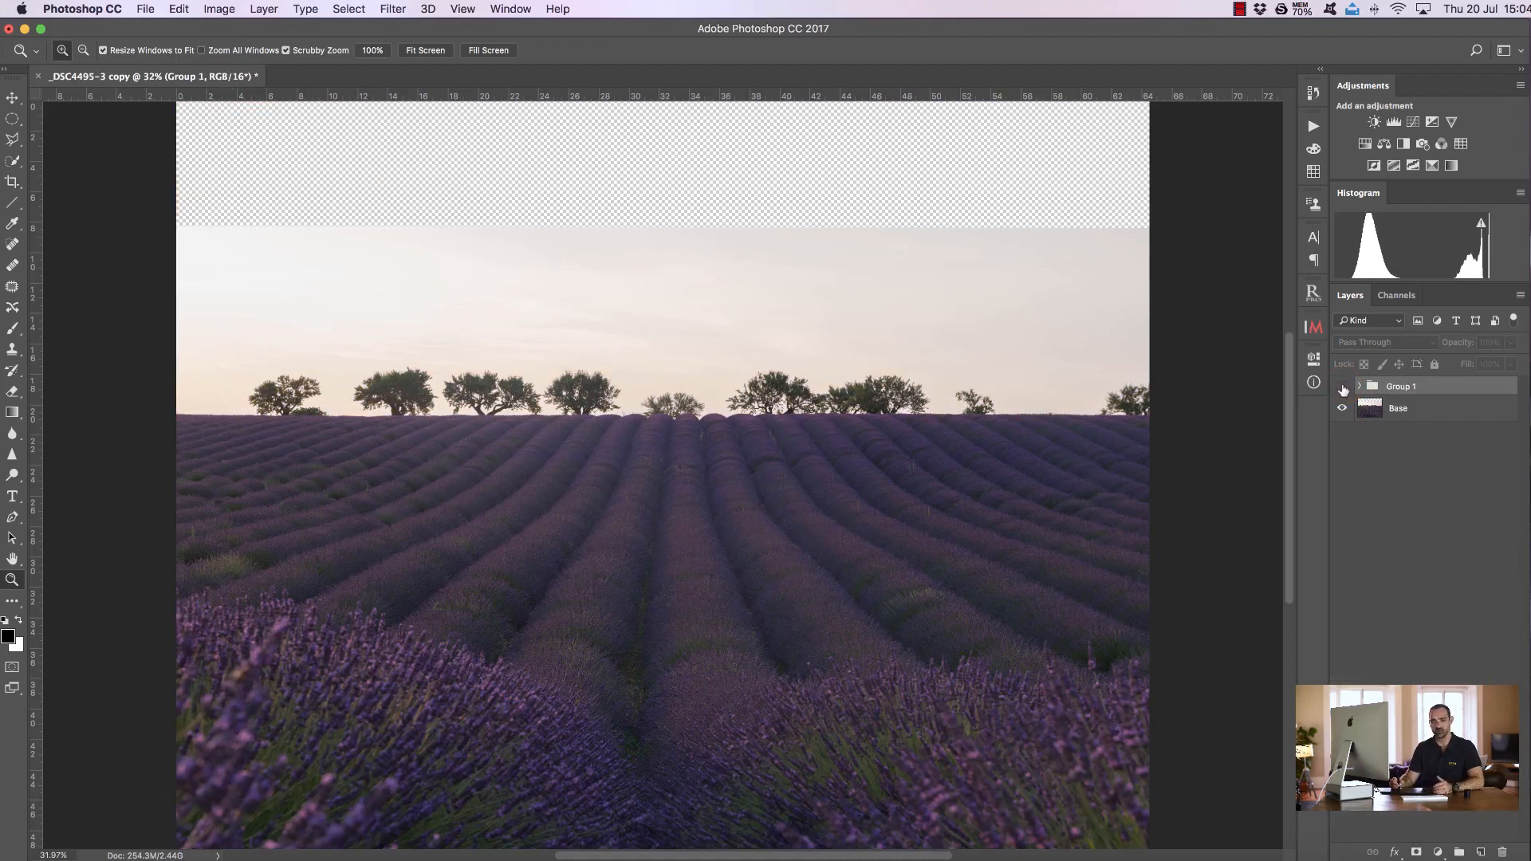
left_click(1342, 387)
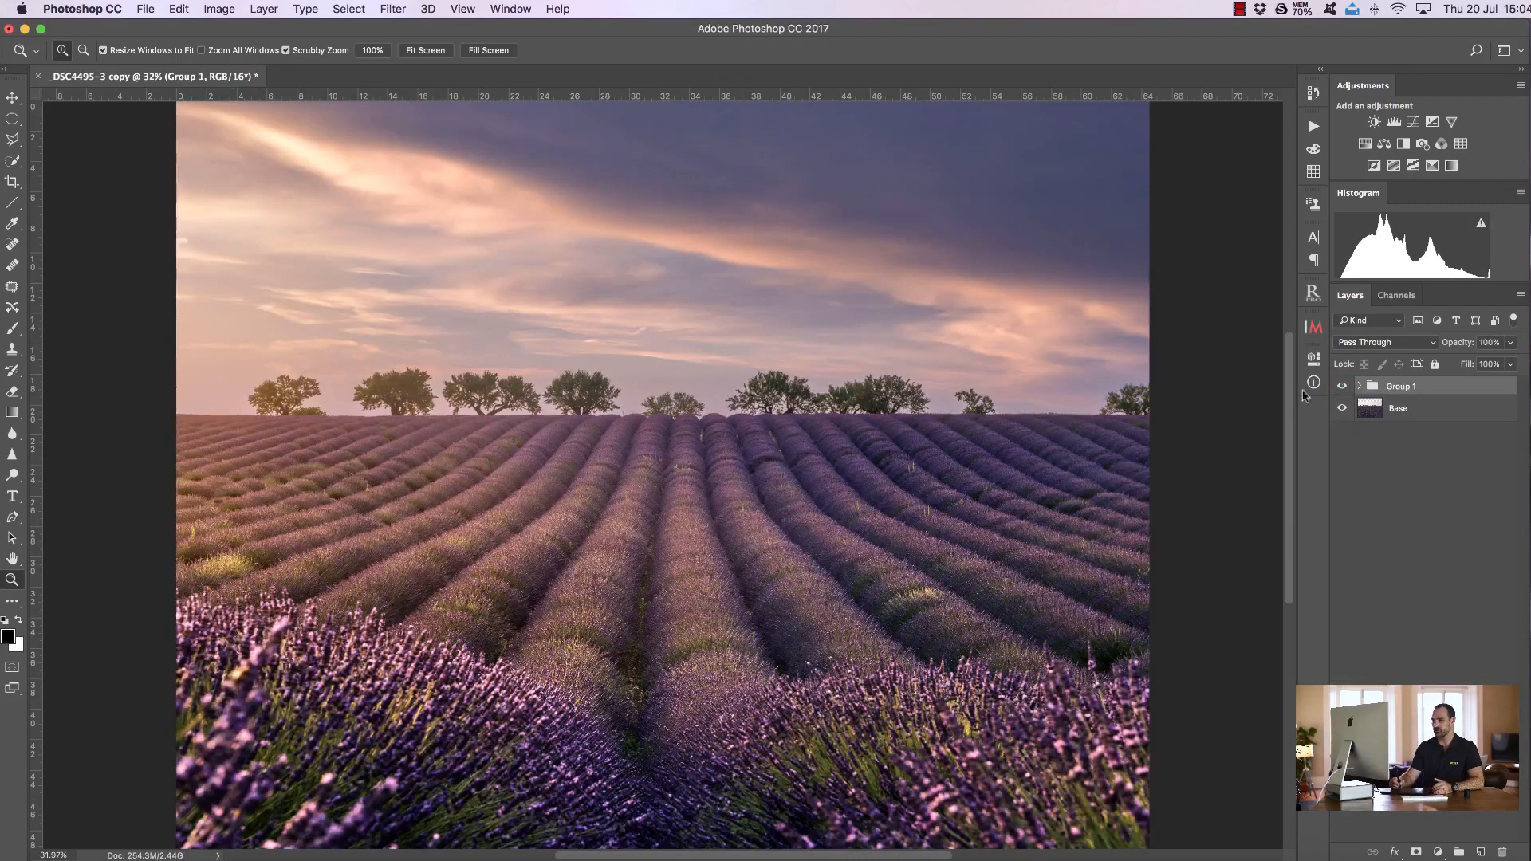